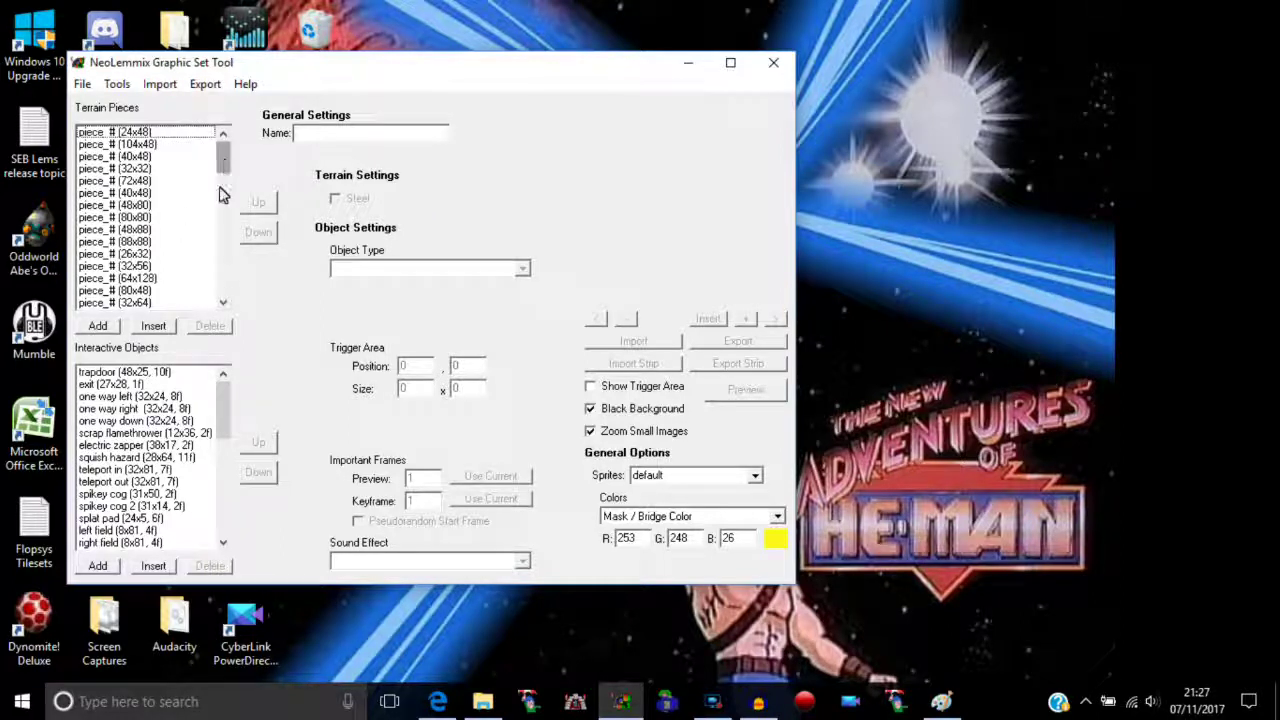
- Preview the trapdoor object, and close and restart the graphic set tool with an empty set
{"action": "left_click", "coordinate": [148, 373]}
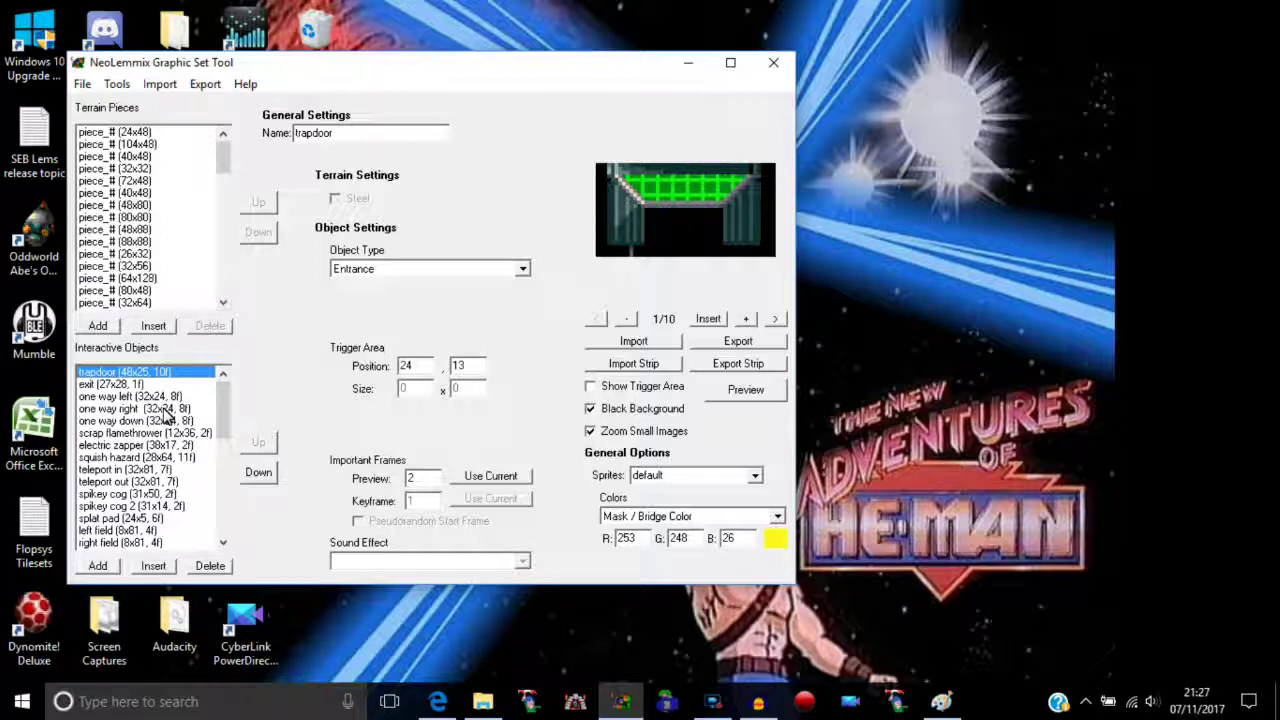
{"action": "left_click", "coordinate": [773, 63]}
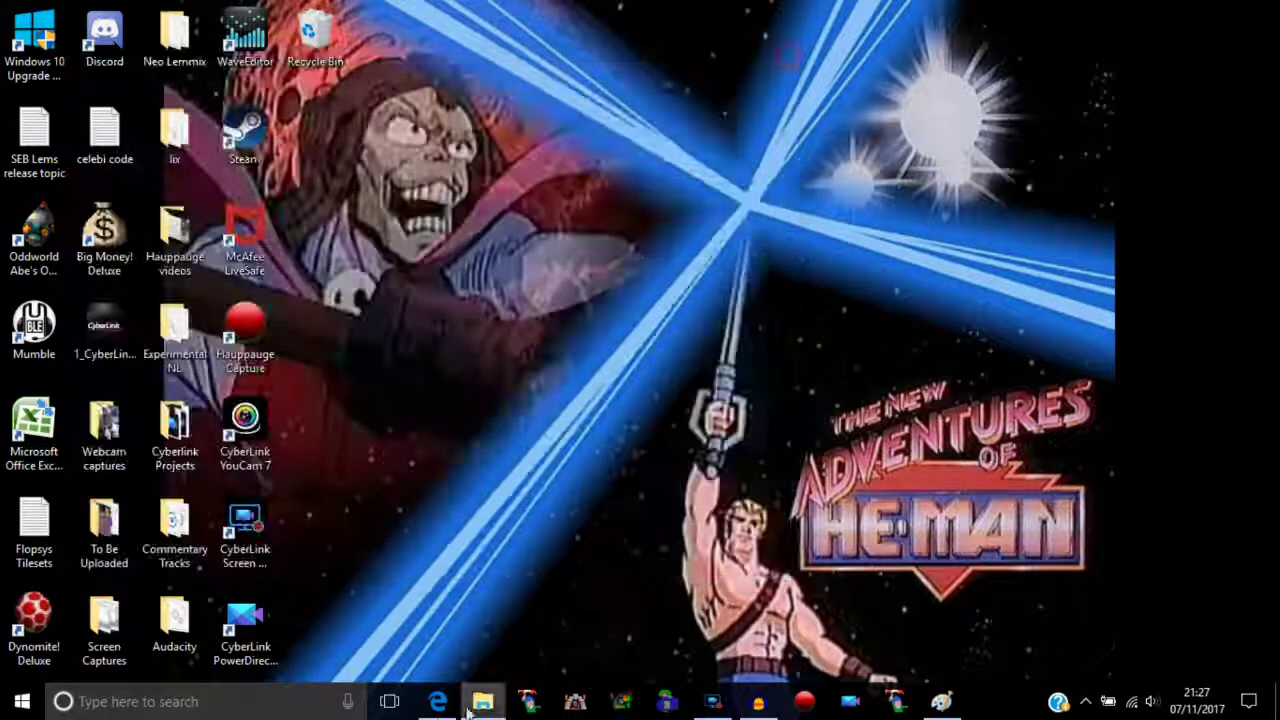
{"action": "left_click", "coordinate": [620, 701]}
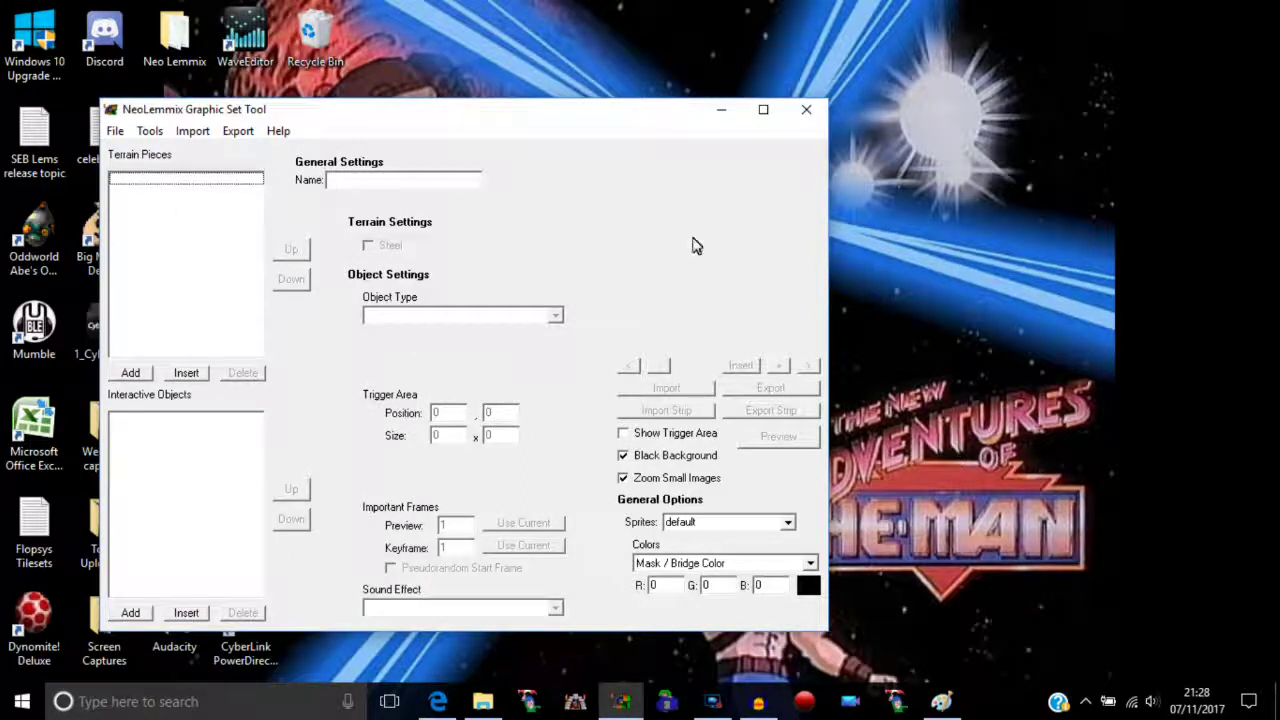
- Load the Scrap Brain graphic set file from the SEB Lems Project folder
{"action": "left_click", "coordinate": [115, 131]}
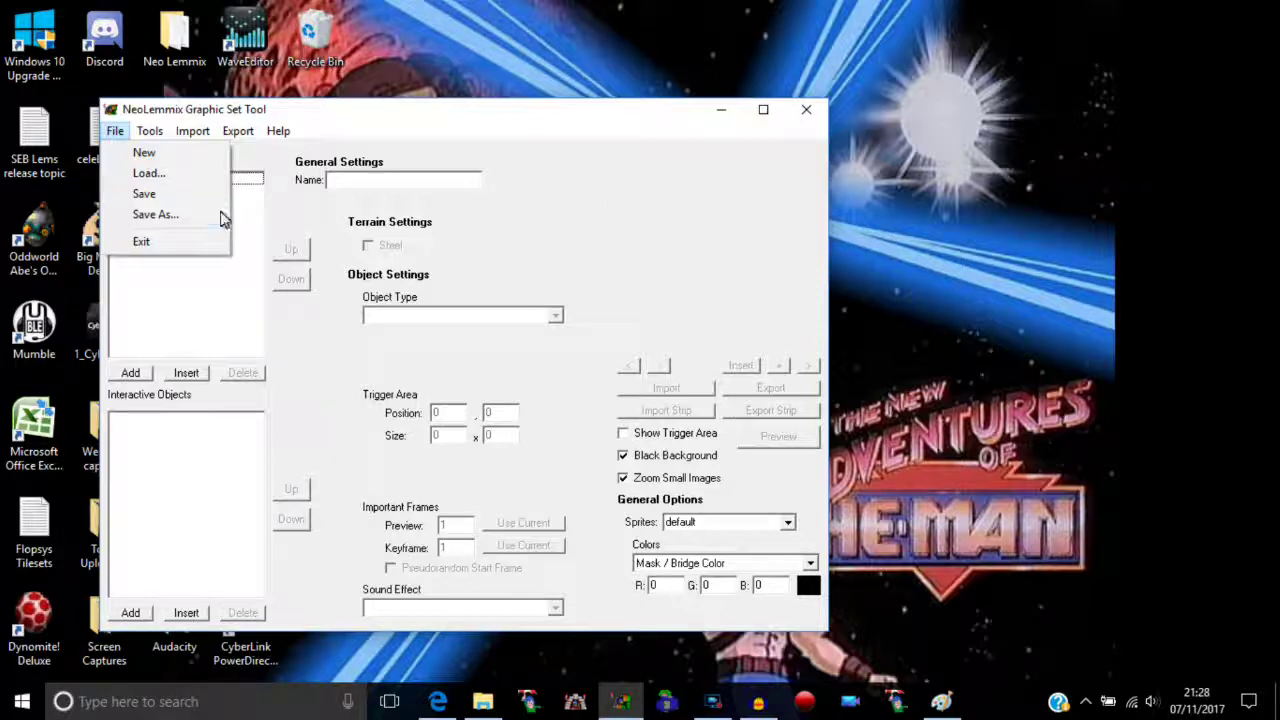
{"action": "left_click", "coordinate": [175, 175]}
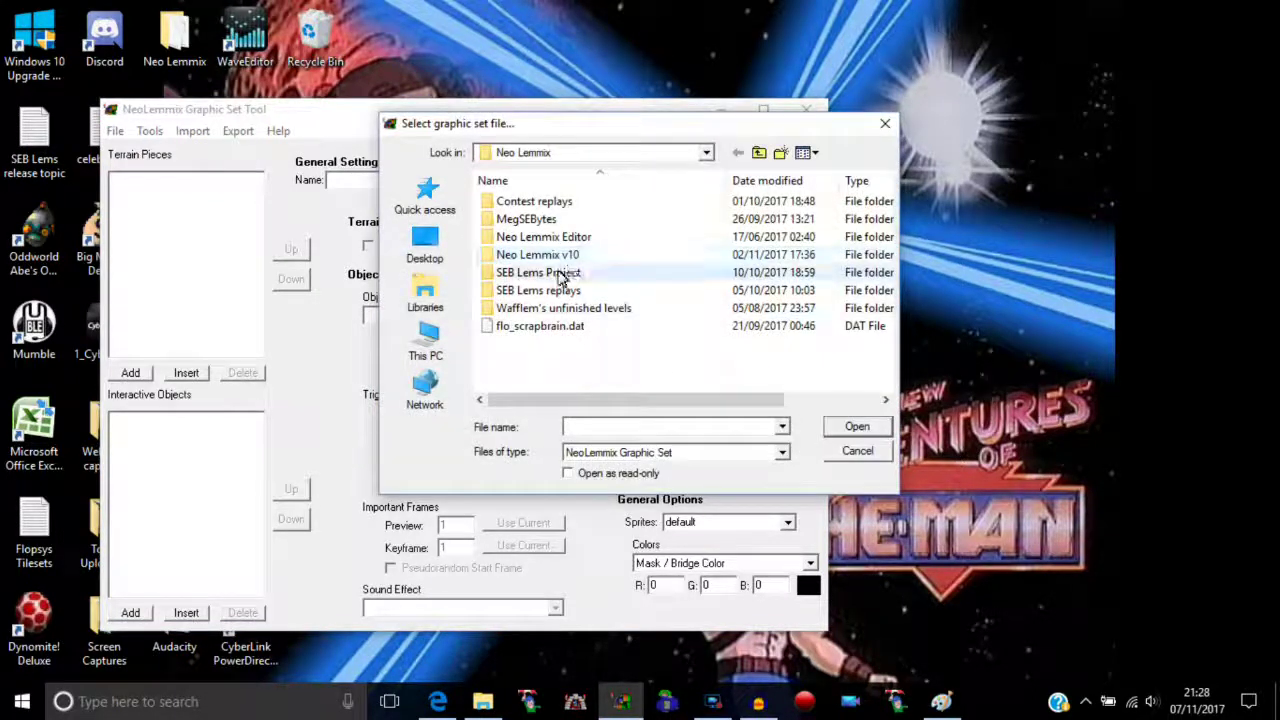
{"action": "double_click", "coordinate": [540, 273]}
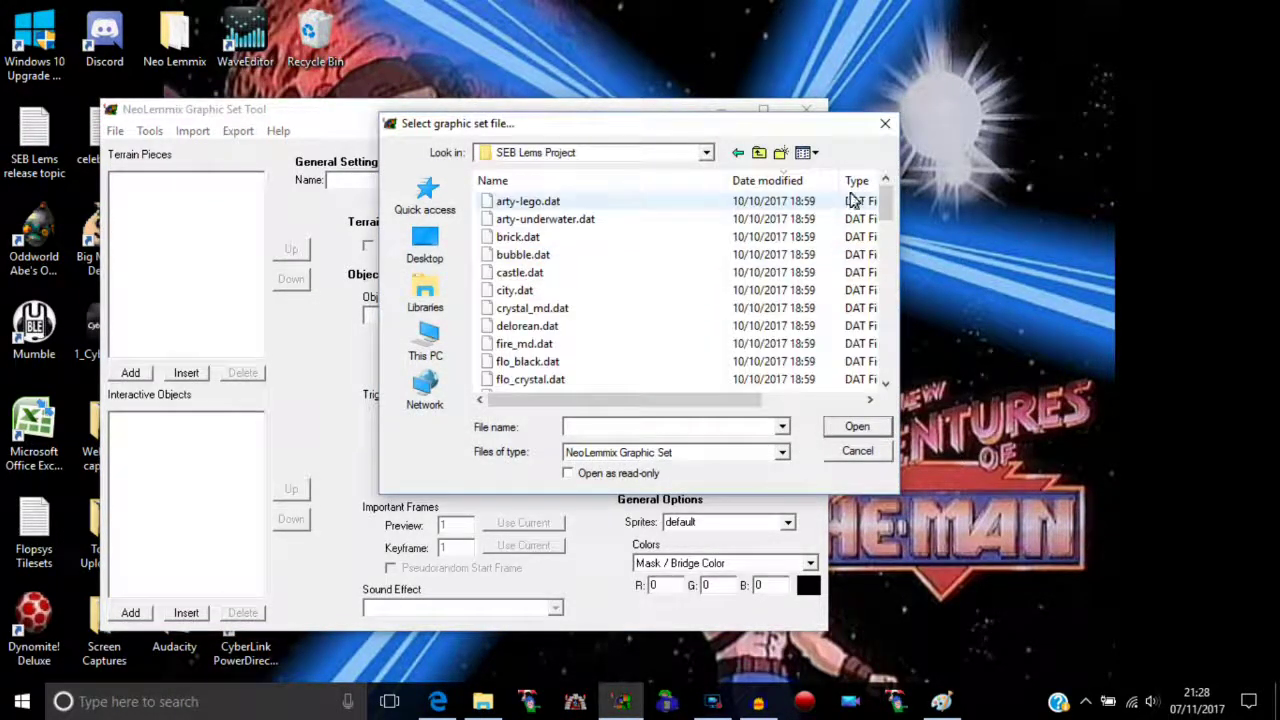
{"action": "left_click_drag", "start_coordinate": [884, 210], "coordinate": [850, 255]}
{"action": "double_click", "coordinate": [529, 343]}
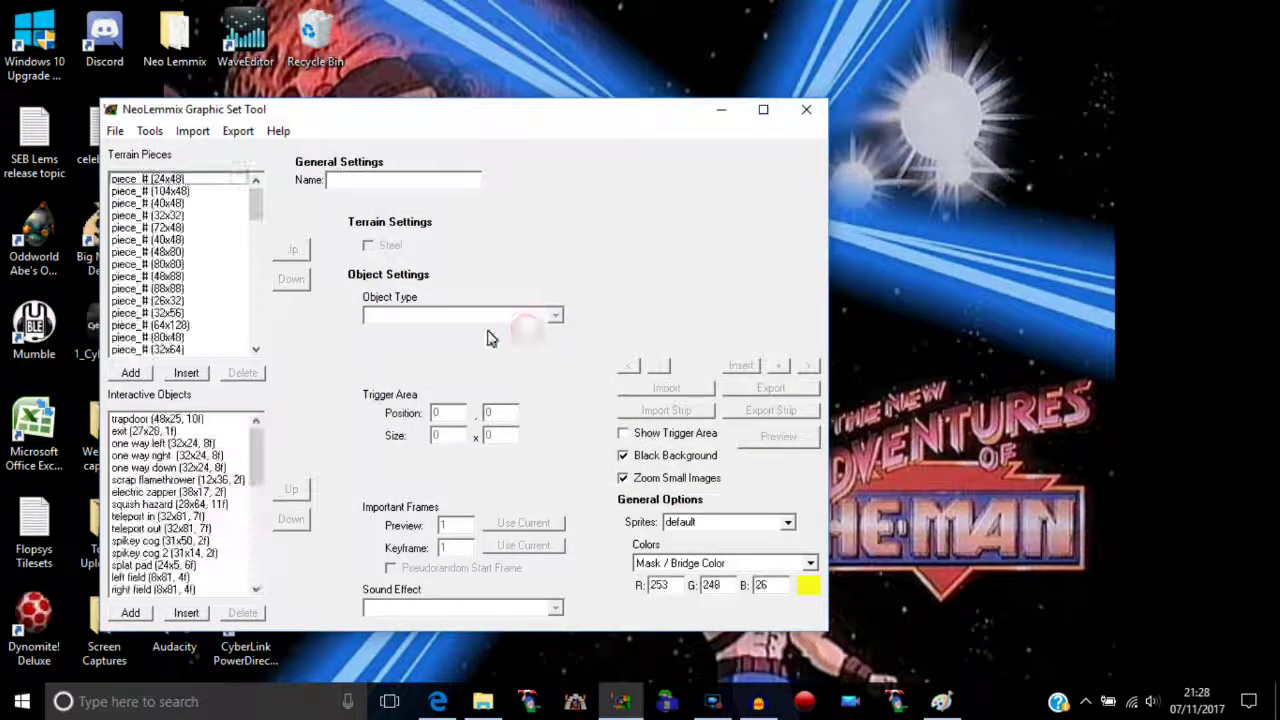
{"action": "mouse_move", "coordinate": [257, 204]}
{"action": "left_mouse_down"}
{"action": "mouse_move", "coordinate": [246, 366]}
{"action": "mouse_move", "coordinate": [257, 200]}
{"action": "left_mouse_up"}
{"action": "left_click_drag", "start_coordinate": [257, 449], "coordinate": [251, 420]}
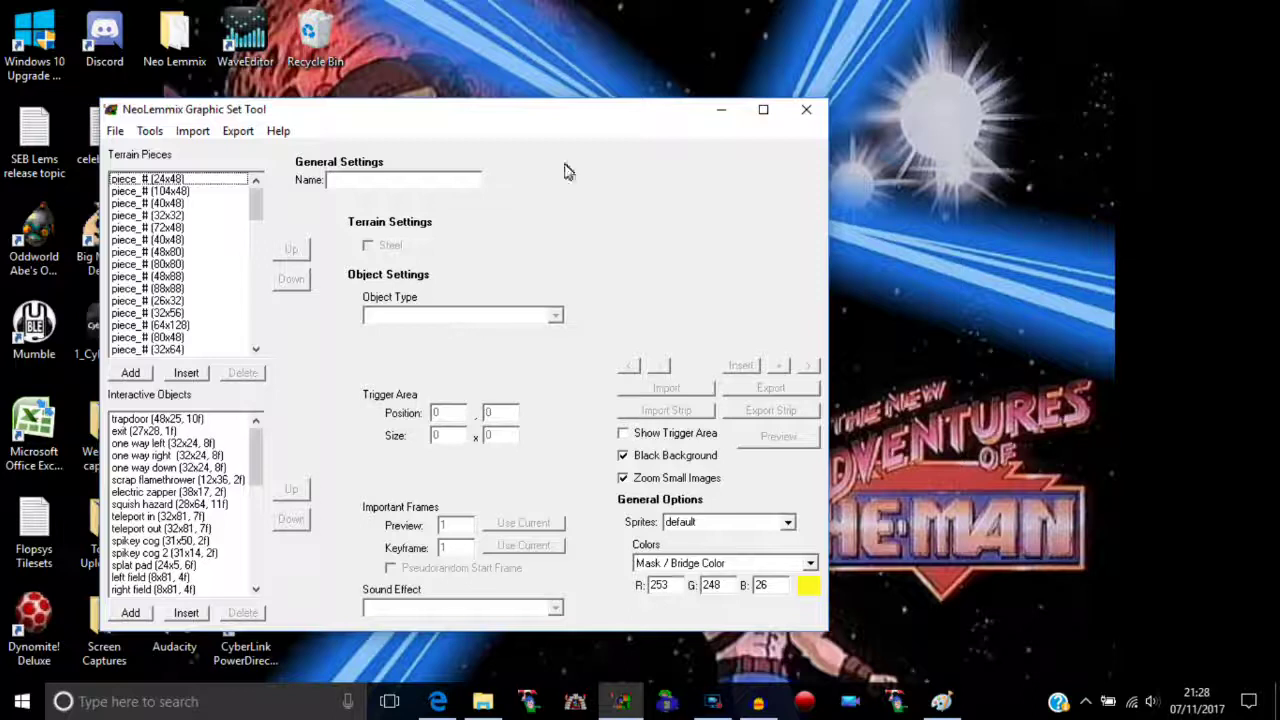
- Try the tool window at full-screen size and restore it to its normal size
{"action": "left_click", "coordinate": [765, 110]}
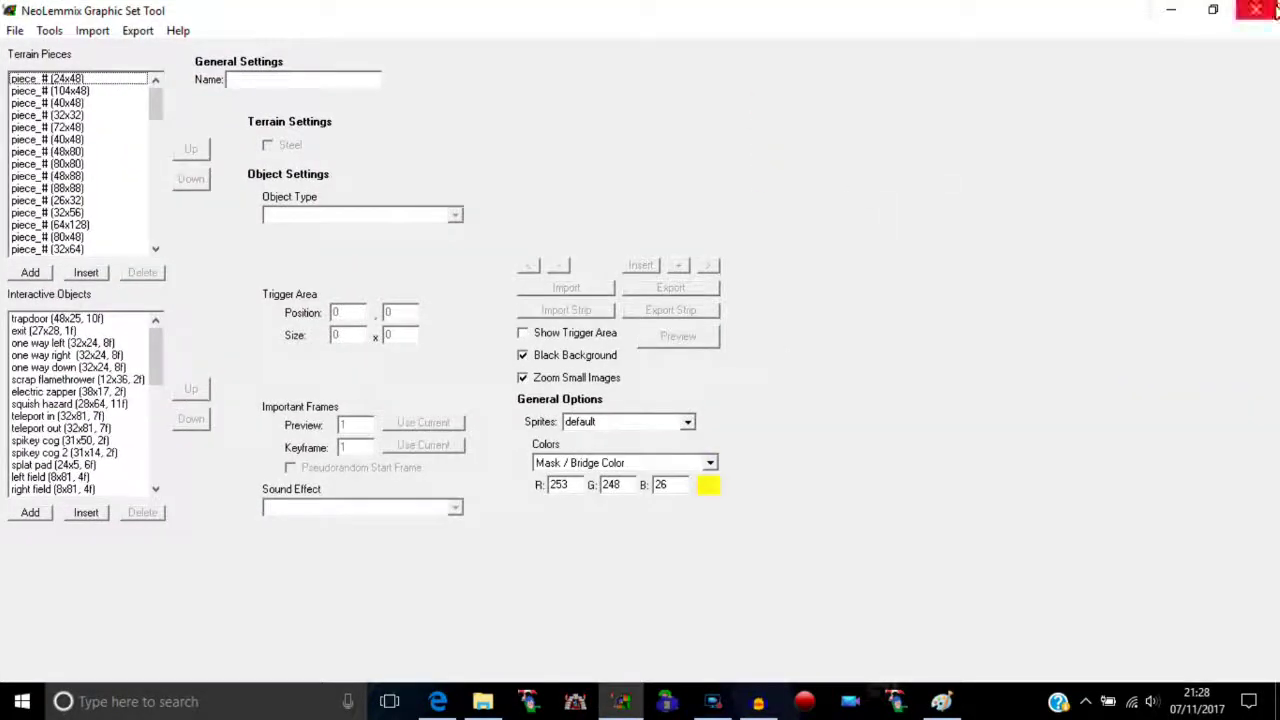
{"action": "left_click", "coordinate": [1217, 10]}
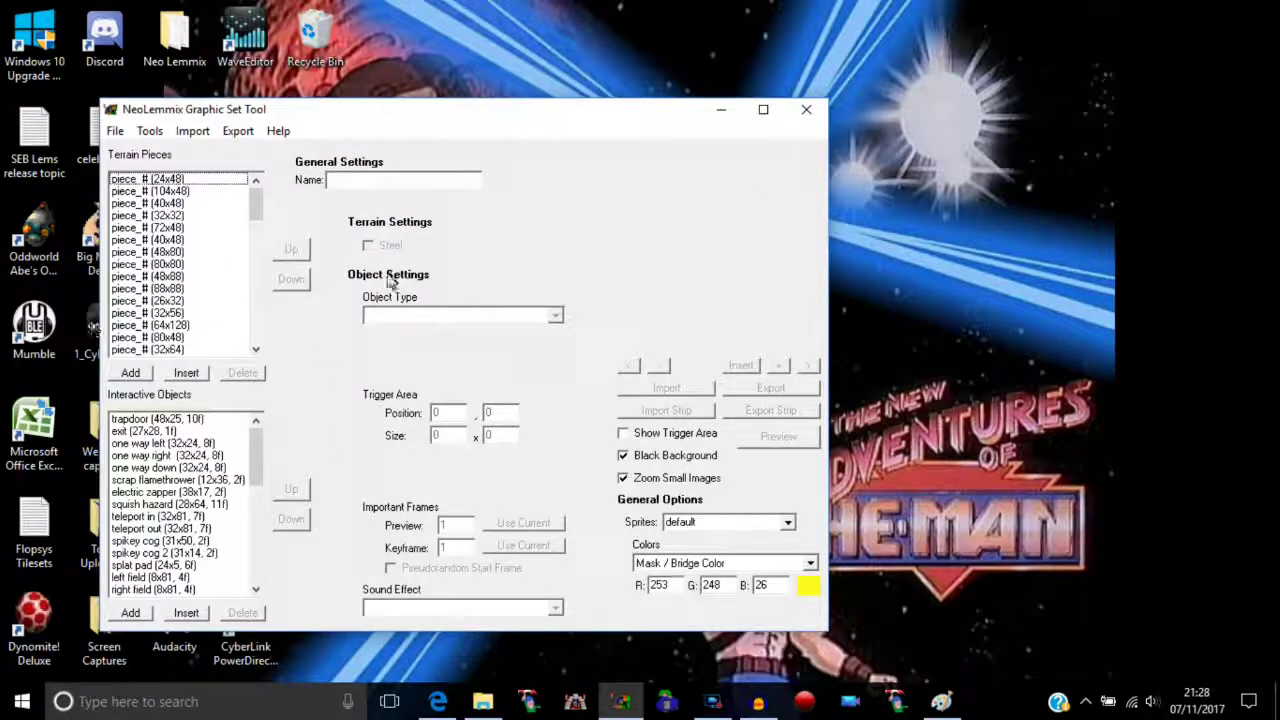
{"action": "left_click", "coordinate": [762, 109]}
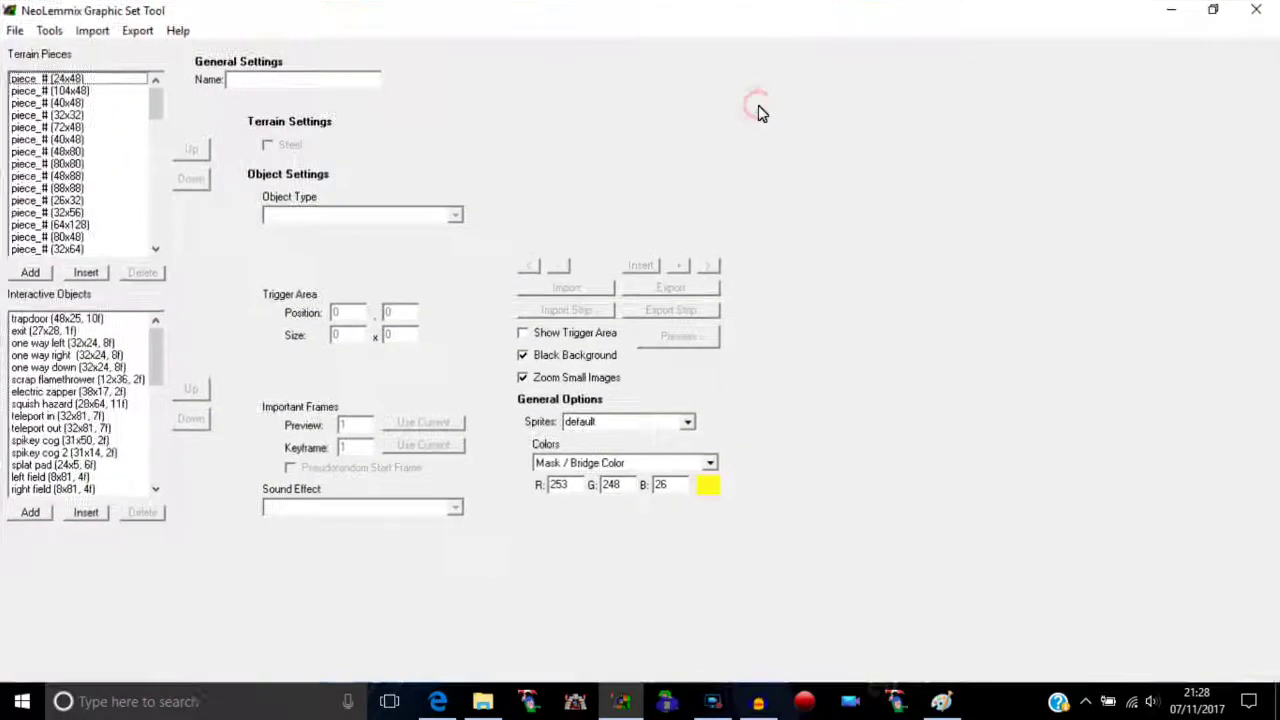
{"action": "left_click", "coordinate": [1213, 10]}
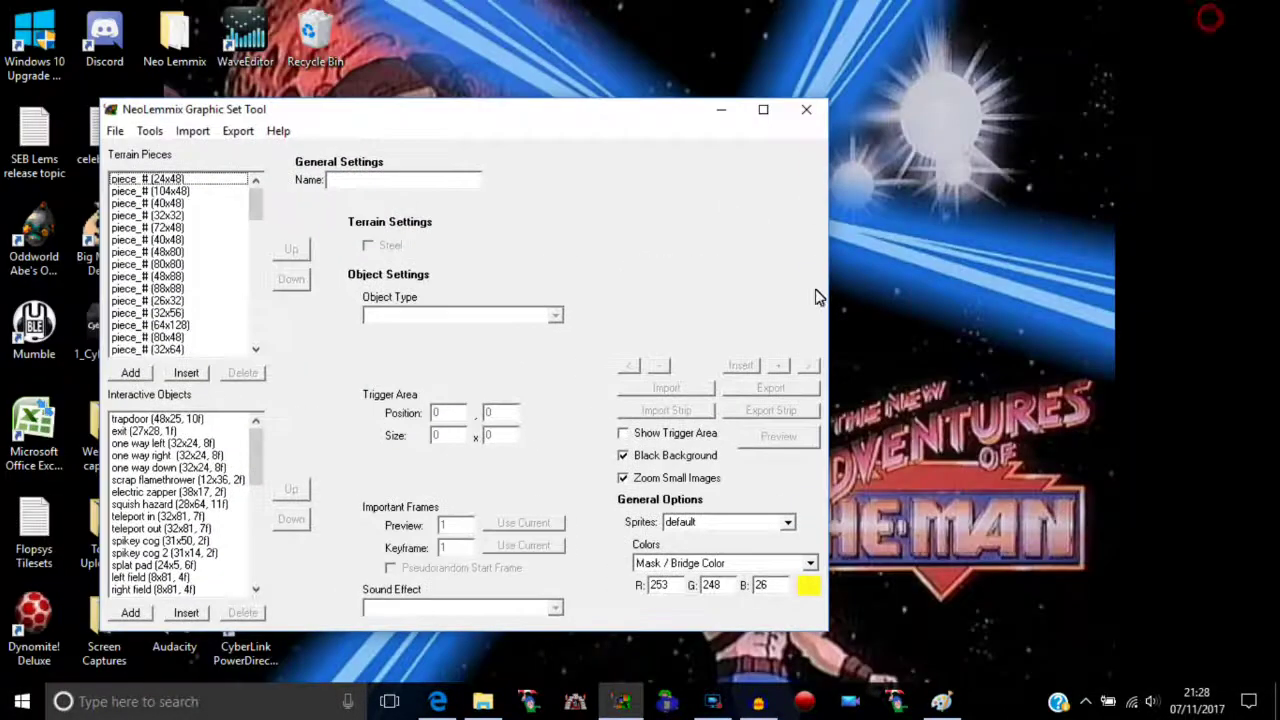
{"action": "left_click", "coordinate": [762, 110]}
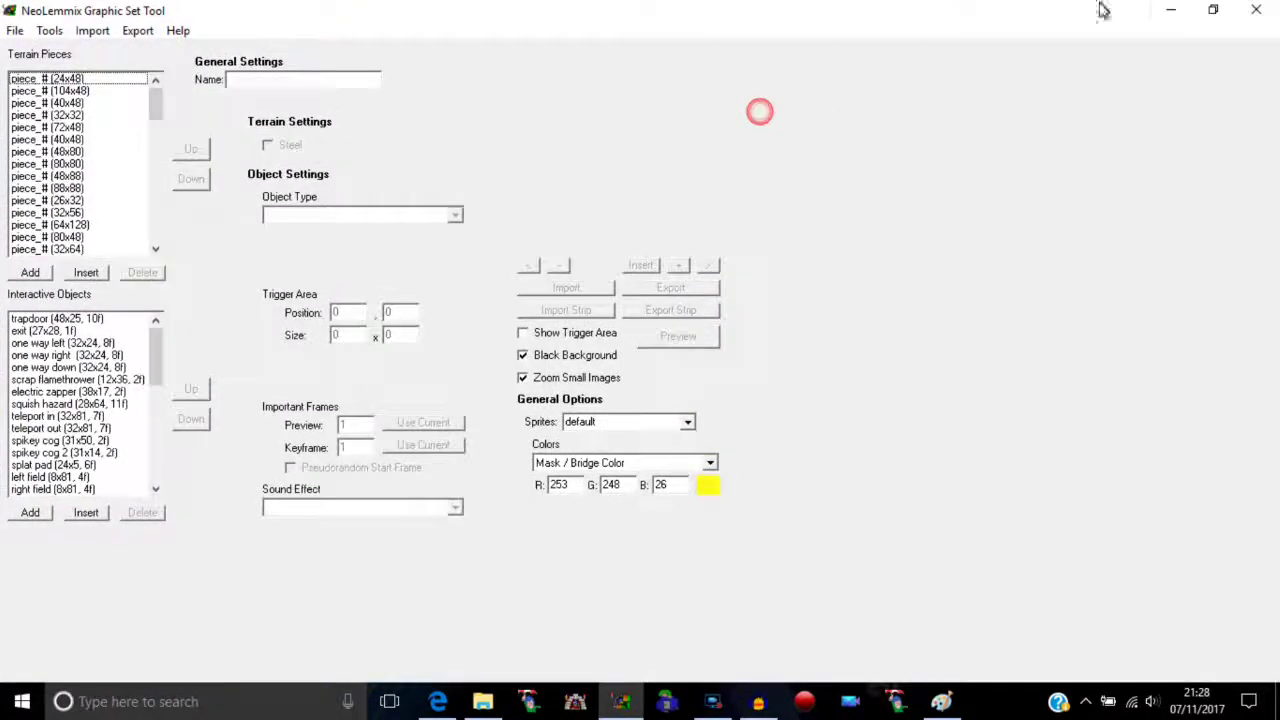
{"action": "left_click", "coordinate": [1215, 10]}
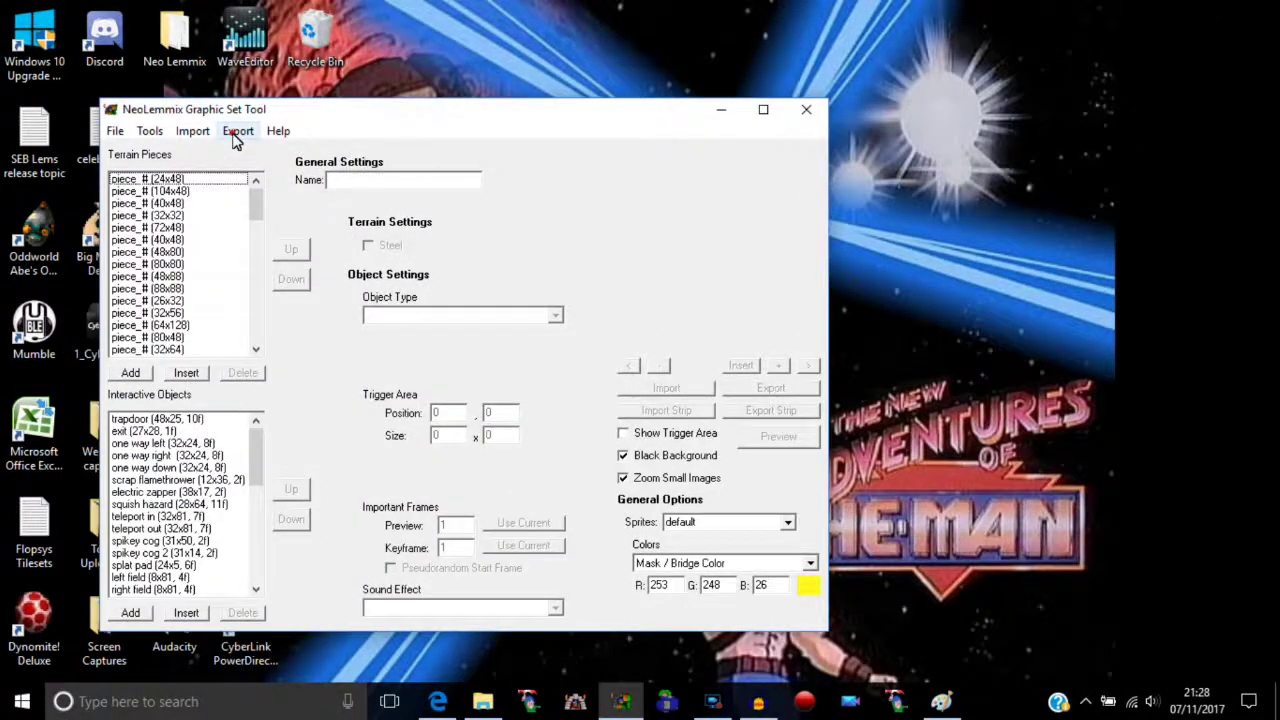
- Review the file commands and the export and import formats that the tool offers
{"action": "left_click", "coordinate": [236, 138]}
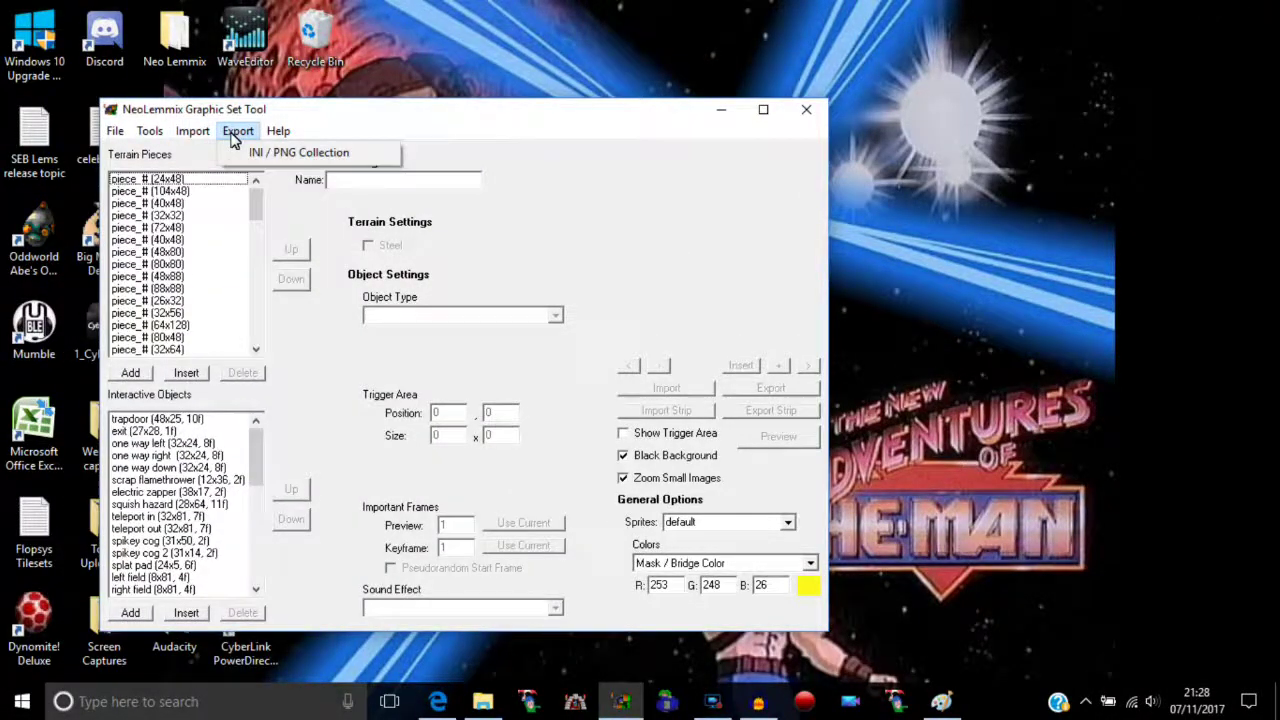
{"action": "mouse_move", "coordinate": [117, 137]}
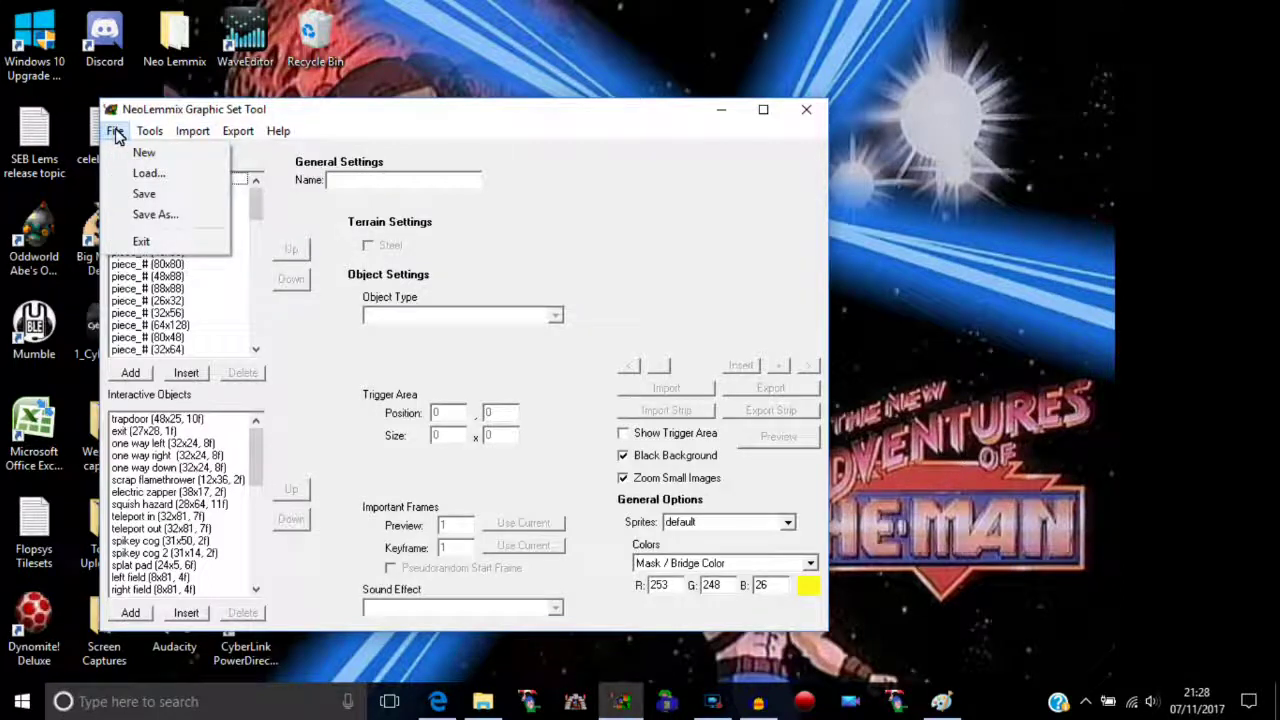
{"action": "left_click", "coordinate": [433, 126]}
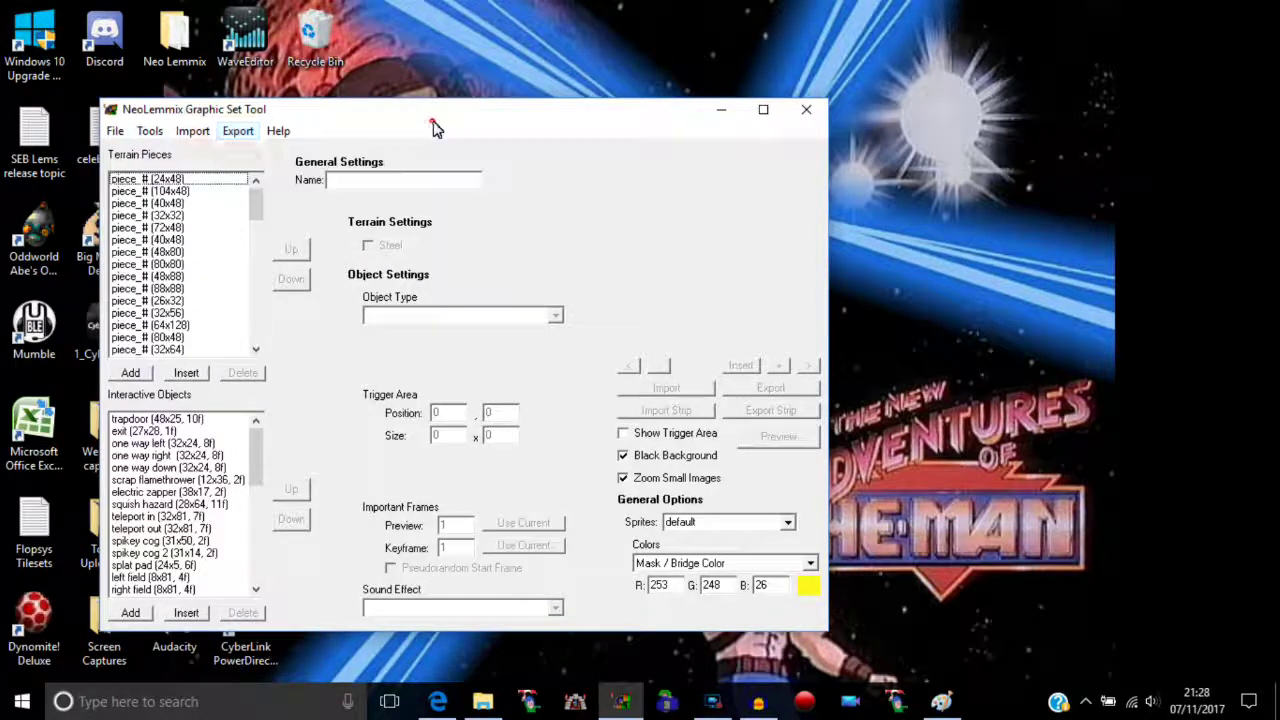
{"action": "left_click", "coordinate": [278, 140]}
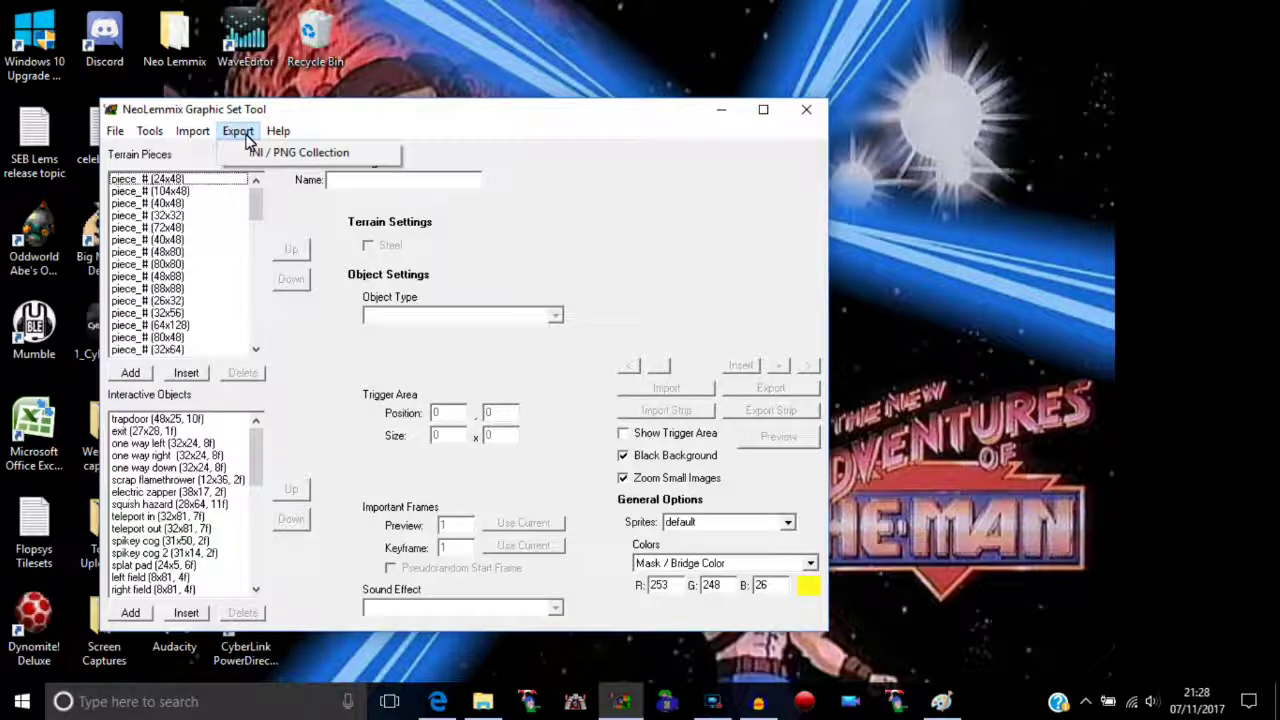
{"action": "mouse_move", "coordinate": [213, 135]}
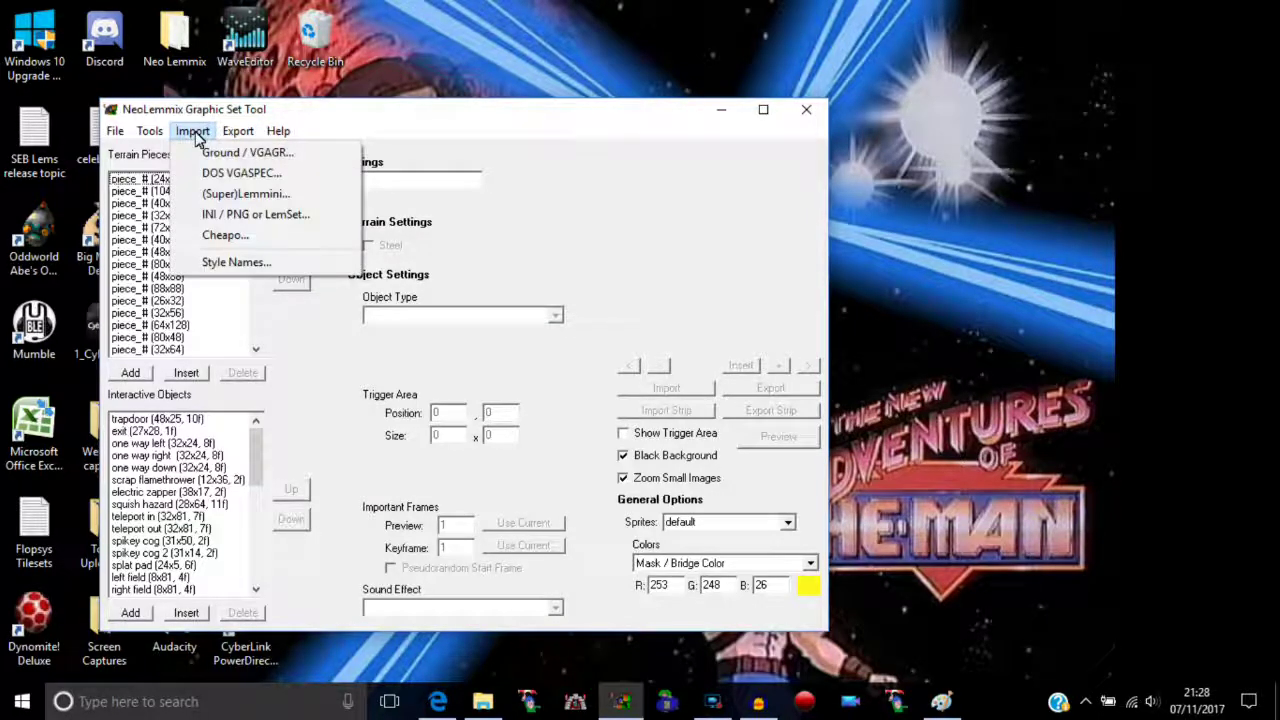
- View the tool's version and credits information and close it
{"action": "mouse_move", "coordinate": [279, 136]}
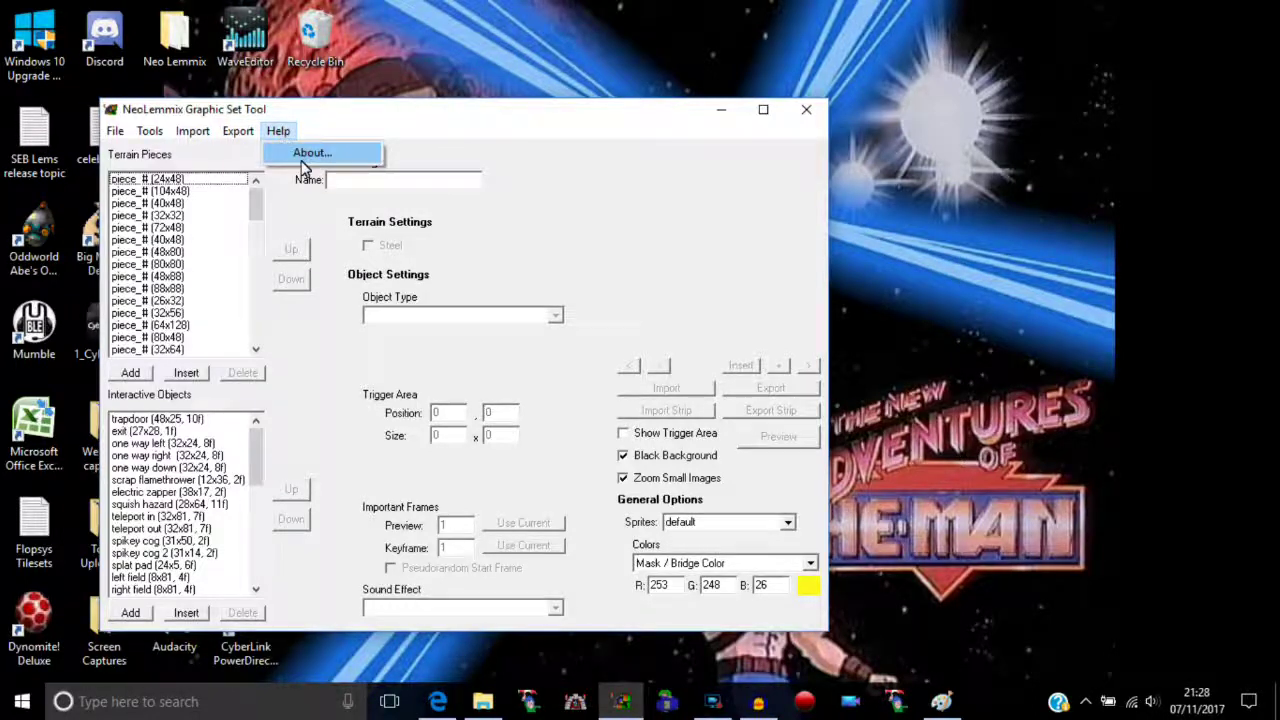
{"action": "left_click", "coordinate": [306, 153]}
{"action": "left_click_drag", "start_coordinate": [641, 458], "coordinate": [628, 292]}
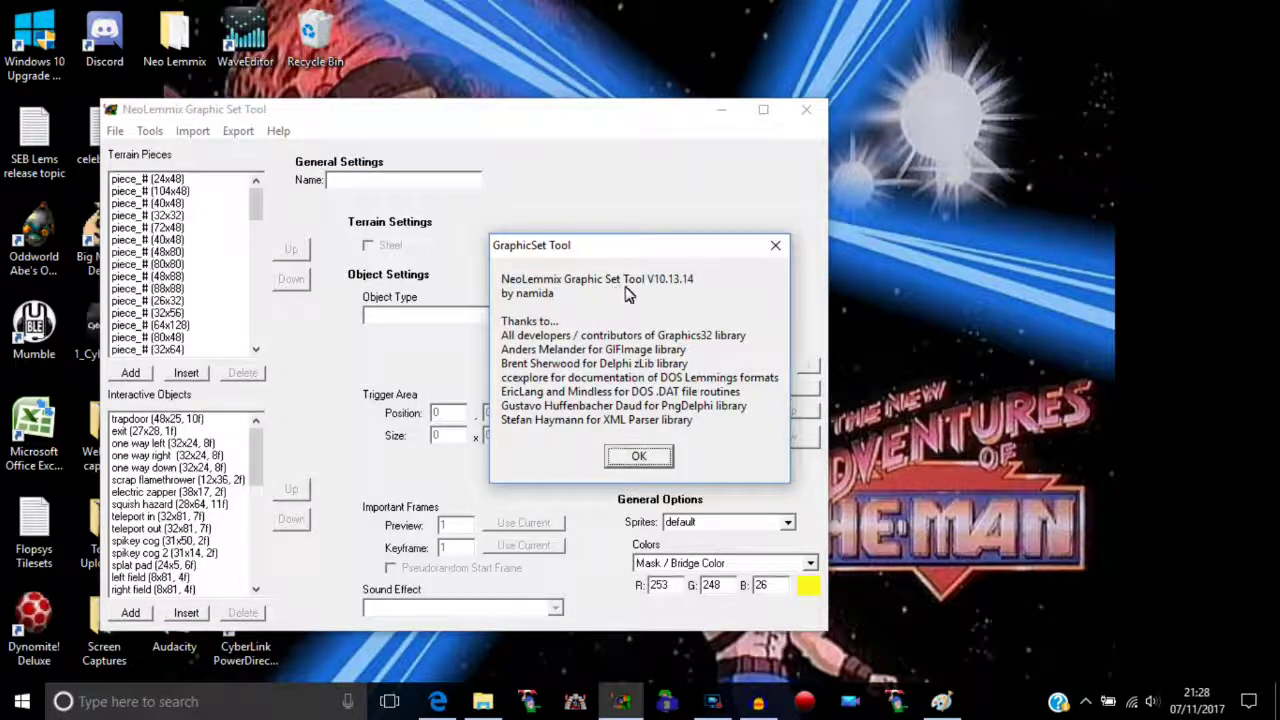
{"action": "left_click", "coordinate": [641, 458]}
{"action": "left_click", "coordinate": [122, 133]}
{"action": "mouse_move", "coordinate": [150, 139]}
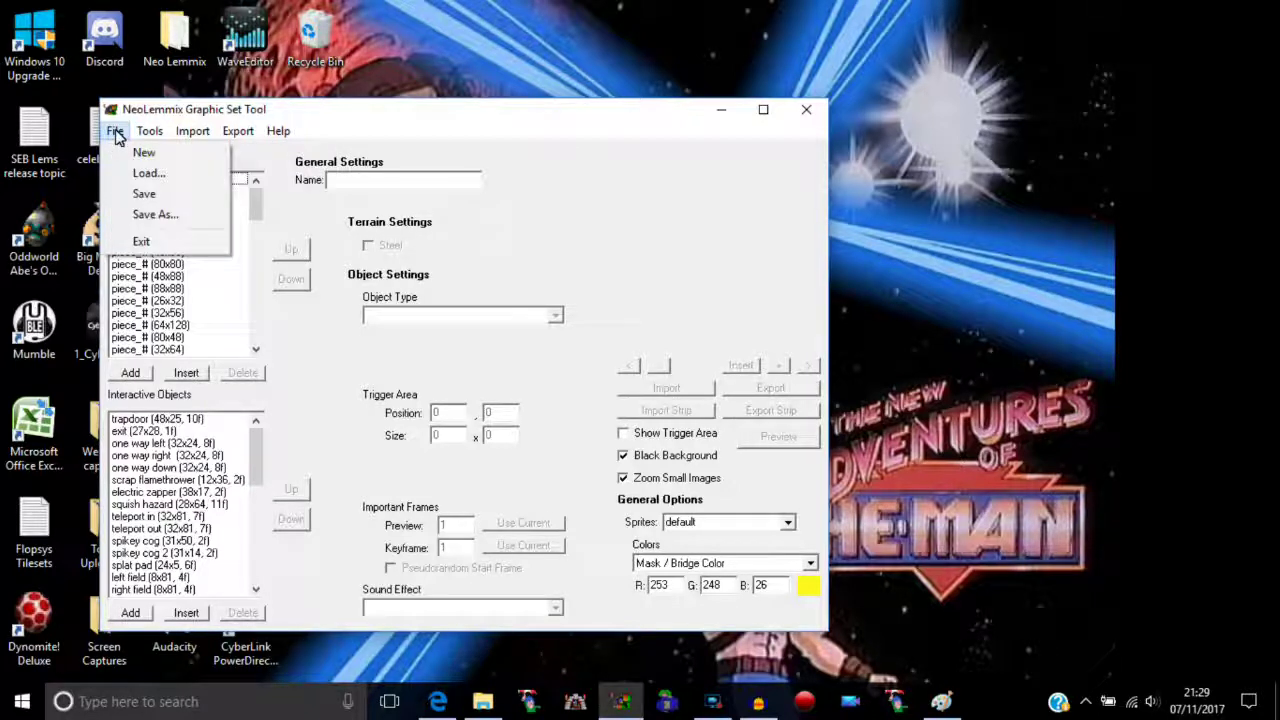
{"action": "left_click", "coordinate": [116, 135]}
{"action": "left_click", "coordinate": [116, 135]}
{"action": "left_click", "coordinate": [118, 137]}
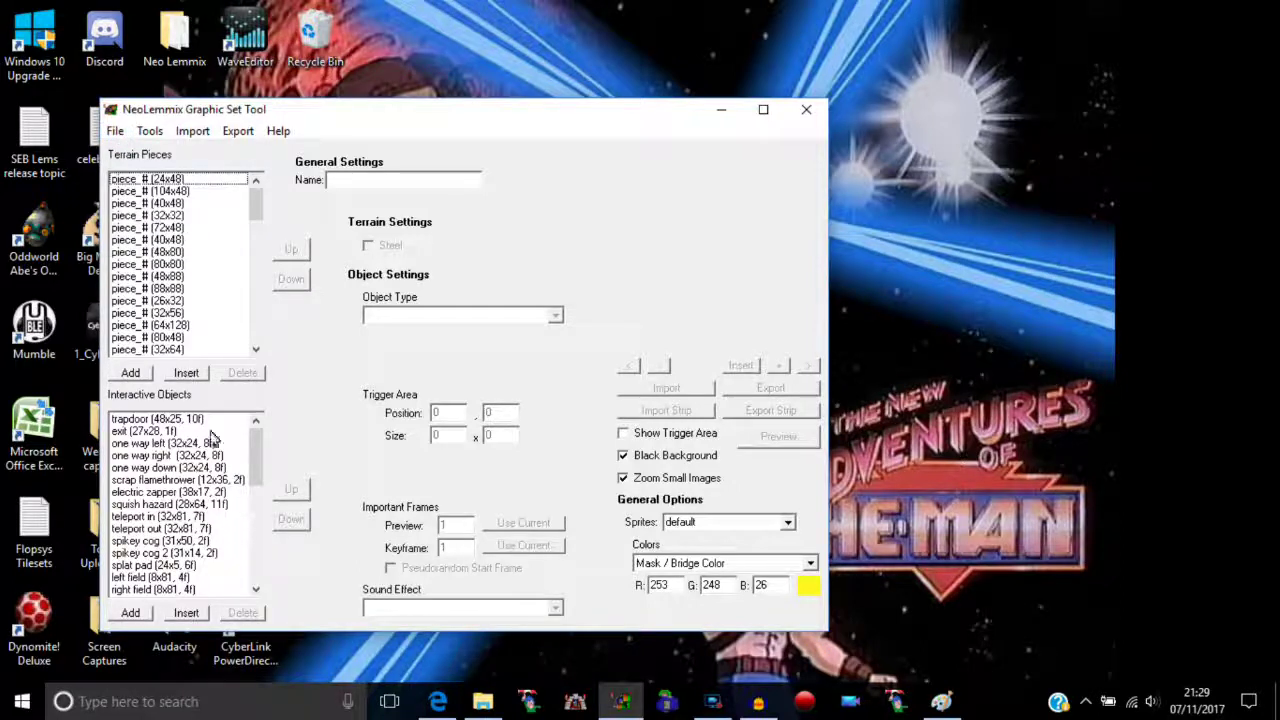
- Preview the trapdoor and the one way right, left and down objects, plus the first terrain piece (24x48)
{"action": "left_click", "coordinate": [147, 418]}
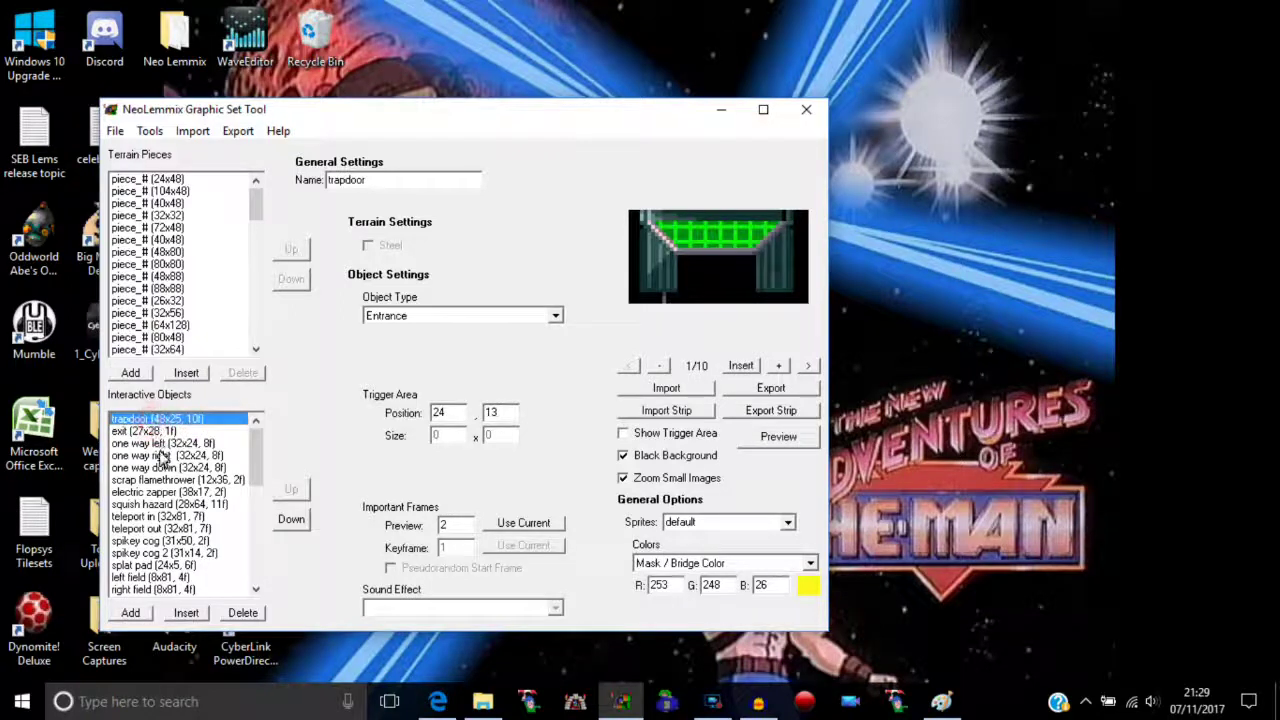
{"action": "left_click", "coordinate": [160, 455]}
{"action": "left_click", "coordinate": [158, 443]}
{"action": "left_click", "coordinate": [170, 467]}
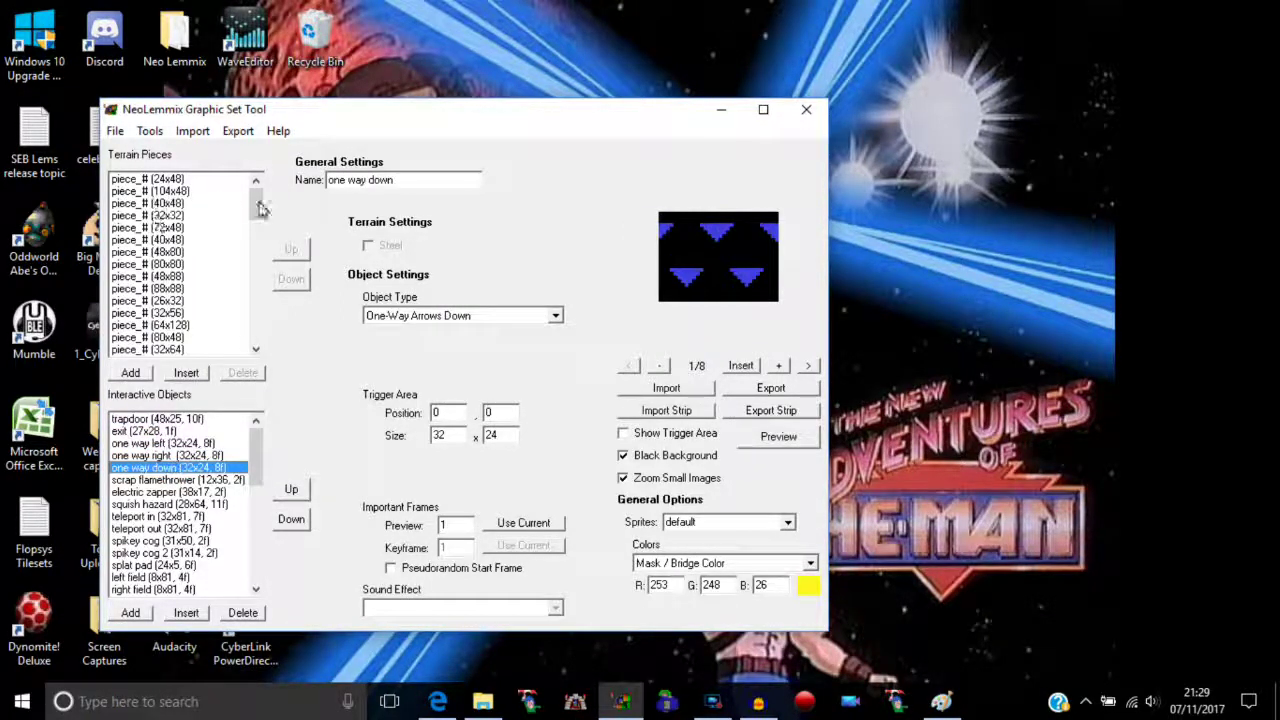
{"action": "left_click", "coordinate": [180, 179]}
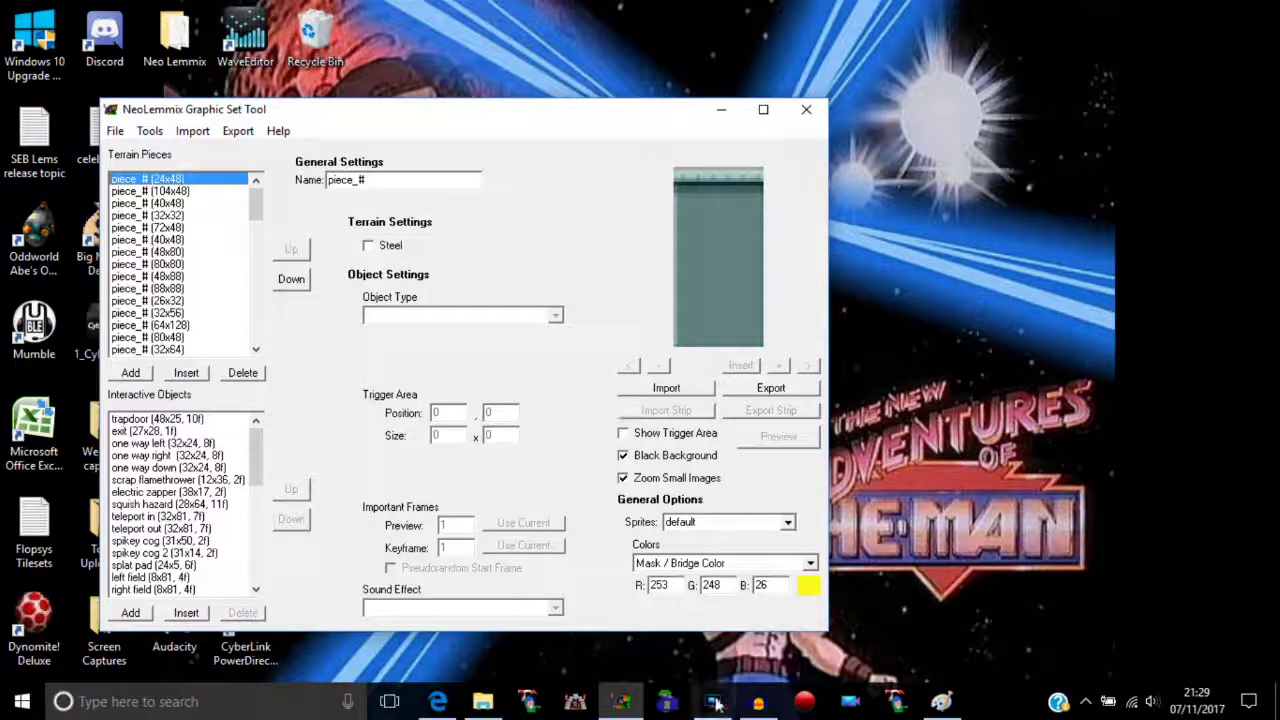
- Switch to Paint to view its blank canvas, and return to the graphic set tool
{"action": "left_click", "coordinate": [941, 704]}
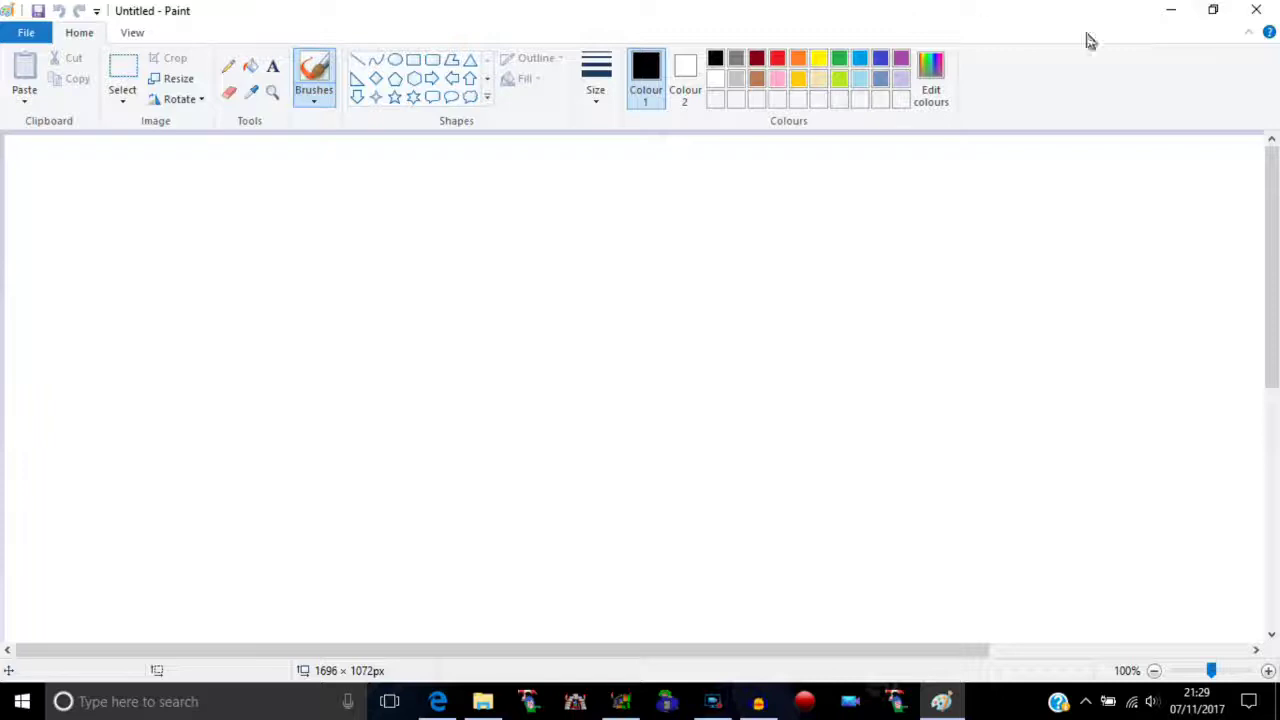
{"action": "left_click", "coordinate": [1170, 10]}
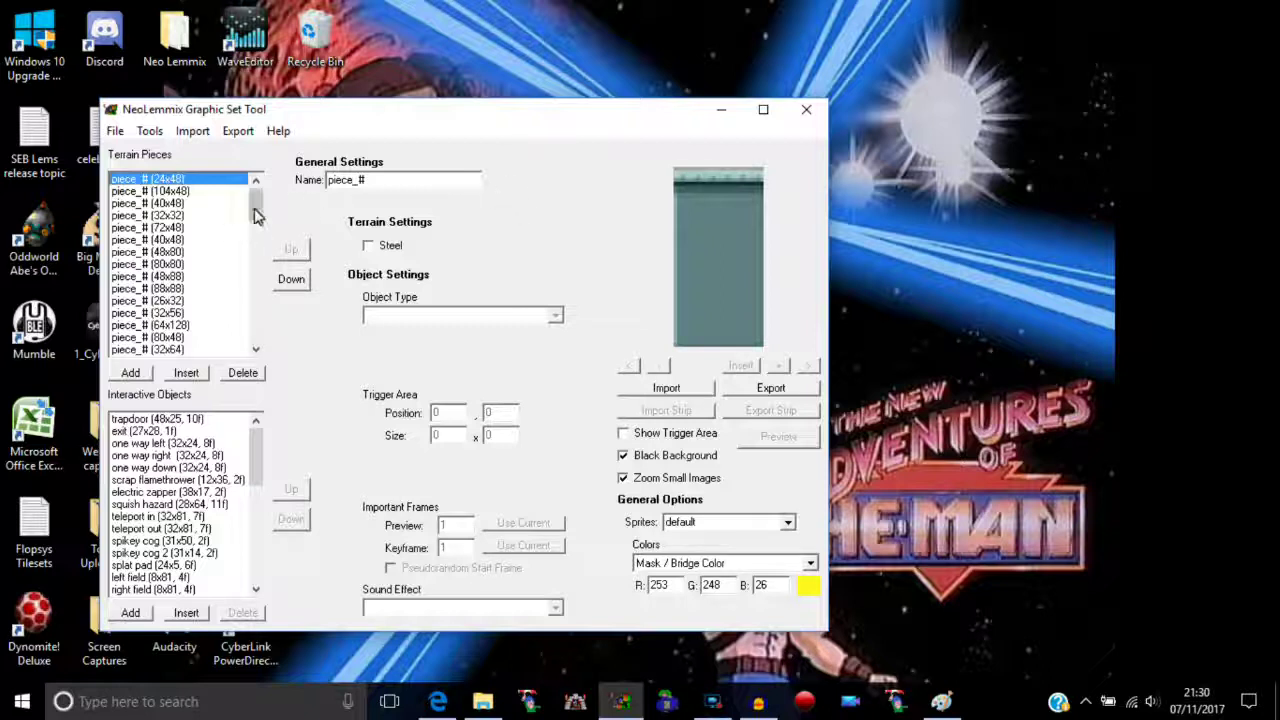
- Preview the 32x32, 72x48 and 40x48 terrain pieces, and finish with the 104x48 piece selected
{"action": "left_click", "coordinate": [180, 192]}
{"action": "left_click", "coordinate": [174, 216]}
{"action": "left_click", "coordinate": [170, 228]}
{"action": "left_click", "coordinate": [170, 240]}
{"action": "left_click", "coordinate": [168, 192]}
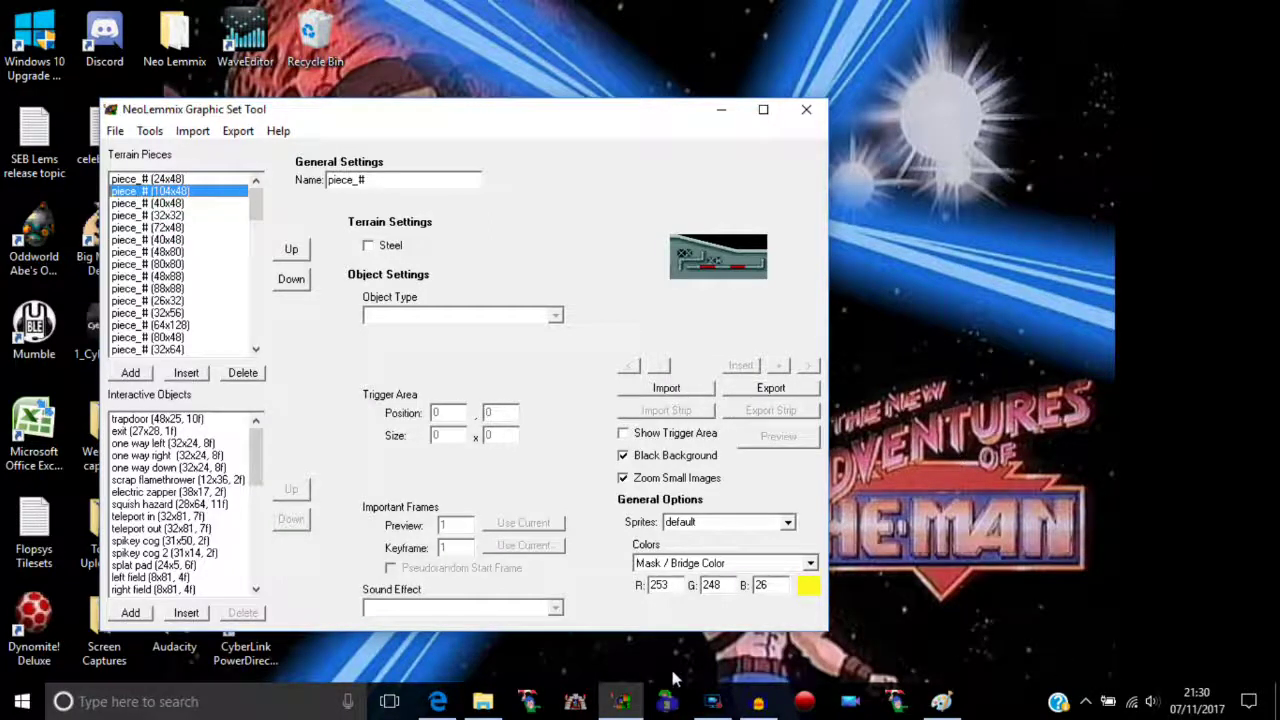
- Switch to File Explorer, browse the terrain and object images in the Scrap Brain graphic set folder, and return to the graphic set tool
{"action": "left_click", "coordinate": [483, 701]}
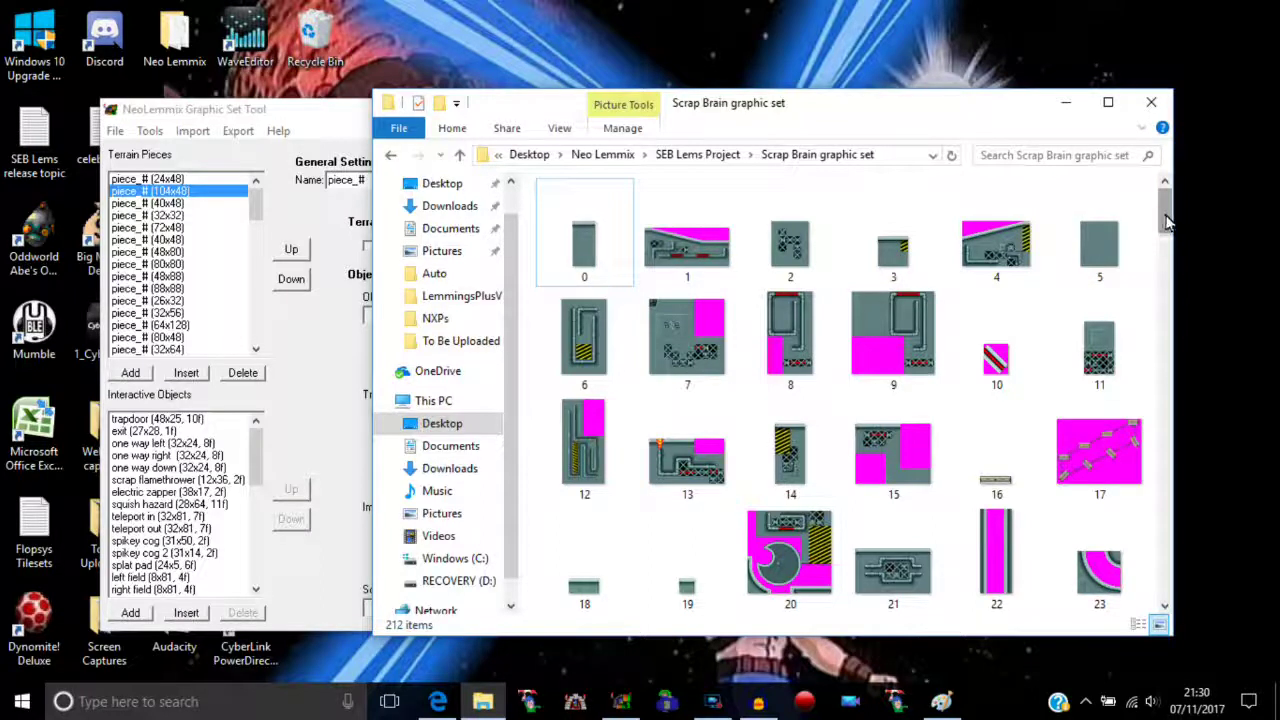
{"action": "scroll", "coordinate": [1167, 222], "scroll_direction": "down", "scroll_amount": 5}
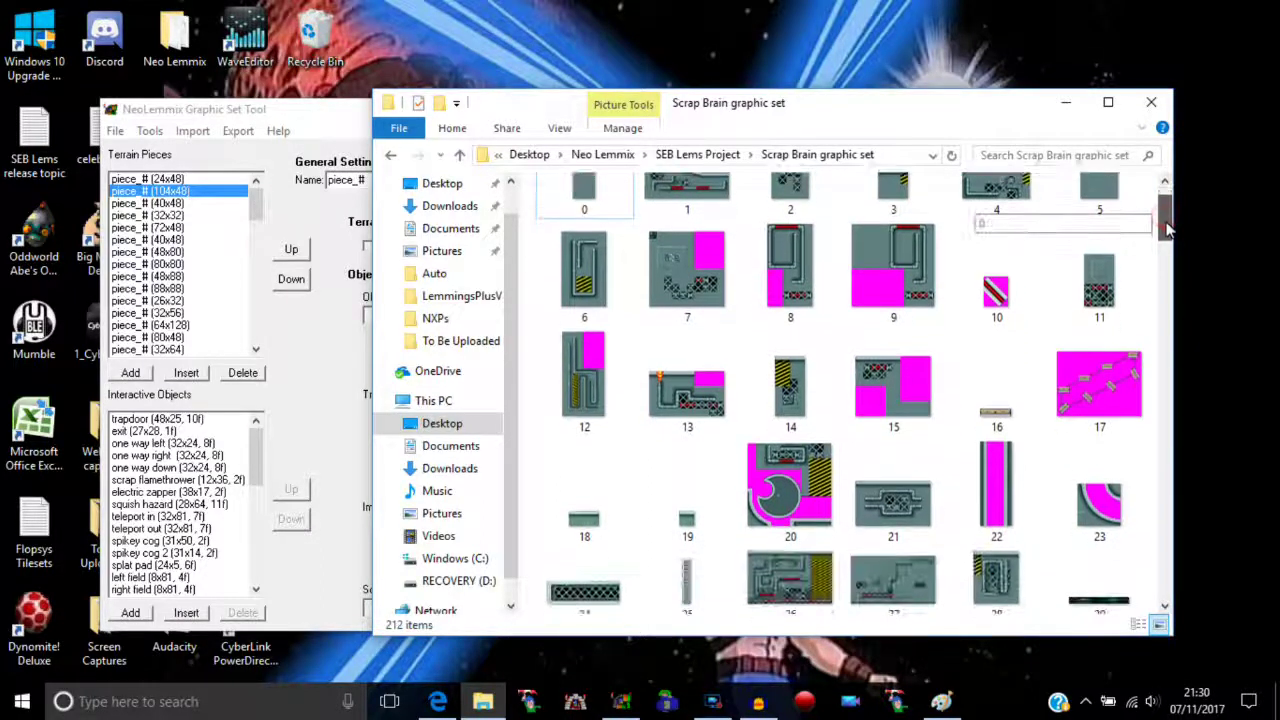
{"action": "scroll", "coordinate": [1167, 222], "scroll_direction": "up", "scroll_amount": 5}
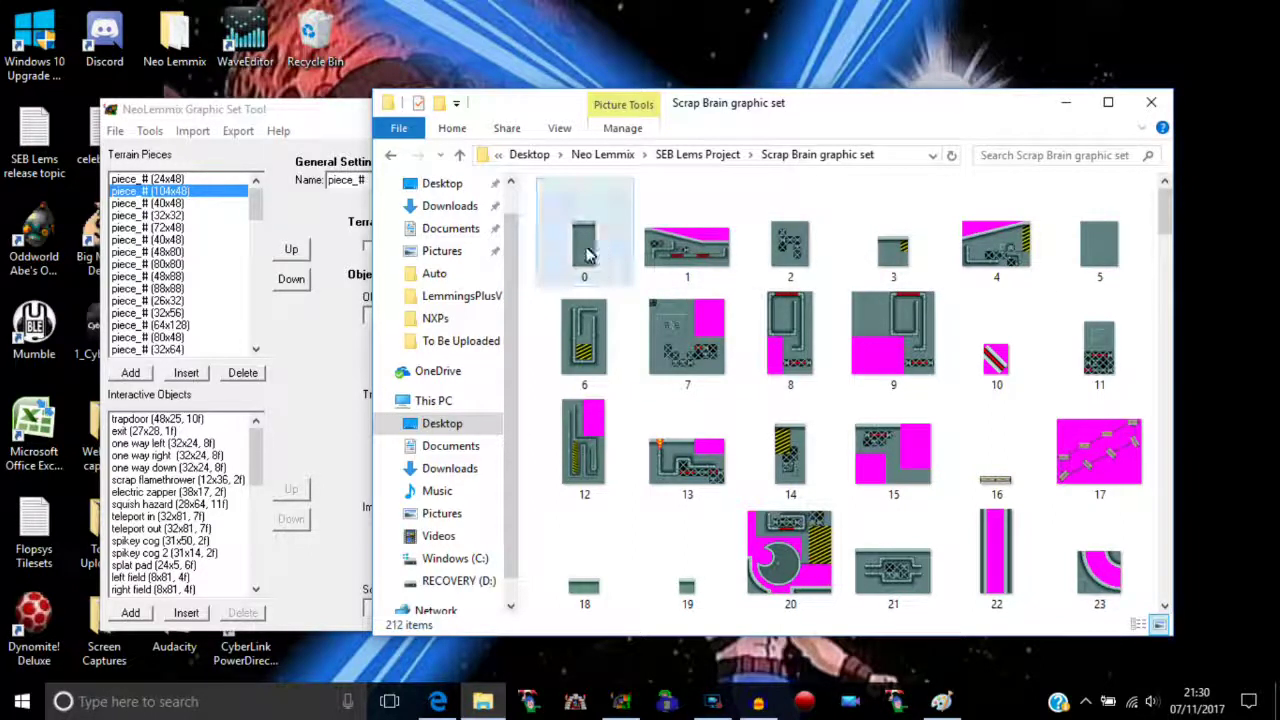
{"action": "left_click_drag", "start_coordinate": [1167, 222], "coordinate": [1145, 384]}
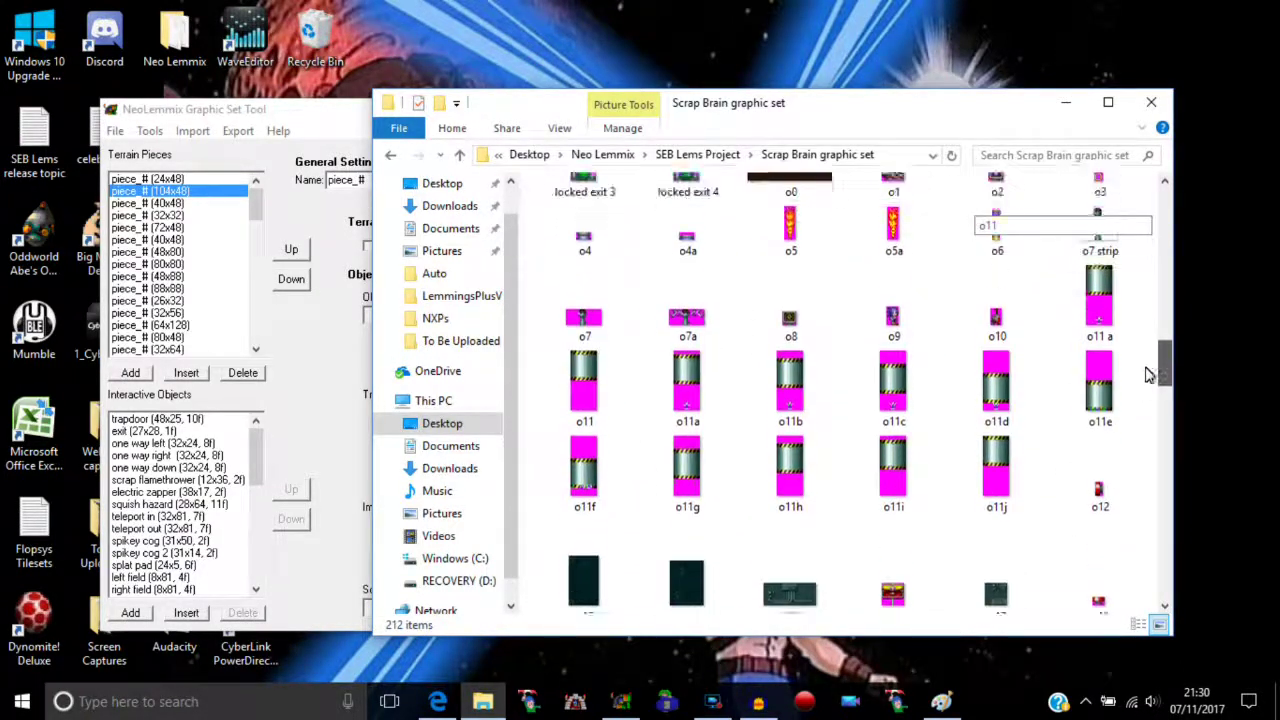
{"action": "scroll", "coordinate": [1063, 354], "scroll_direction": "up", "scroll_amount": 1}
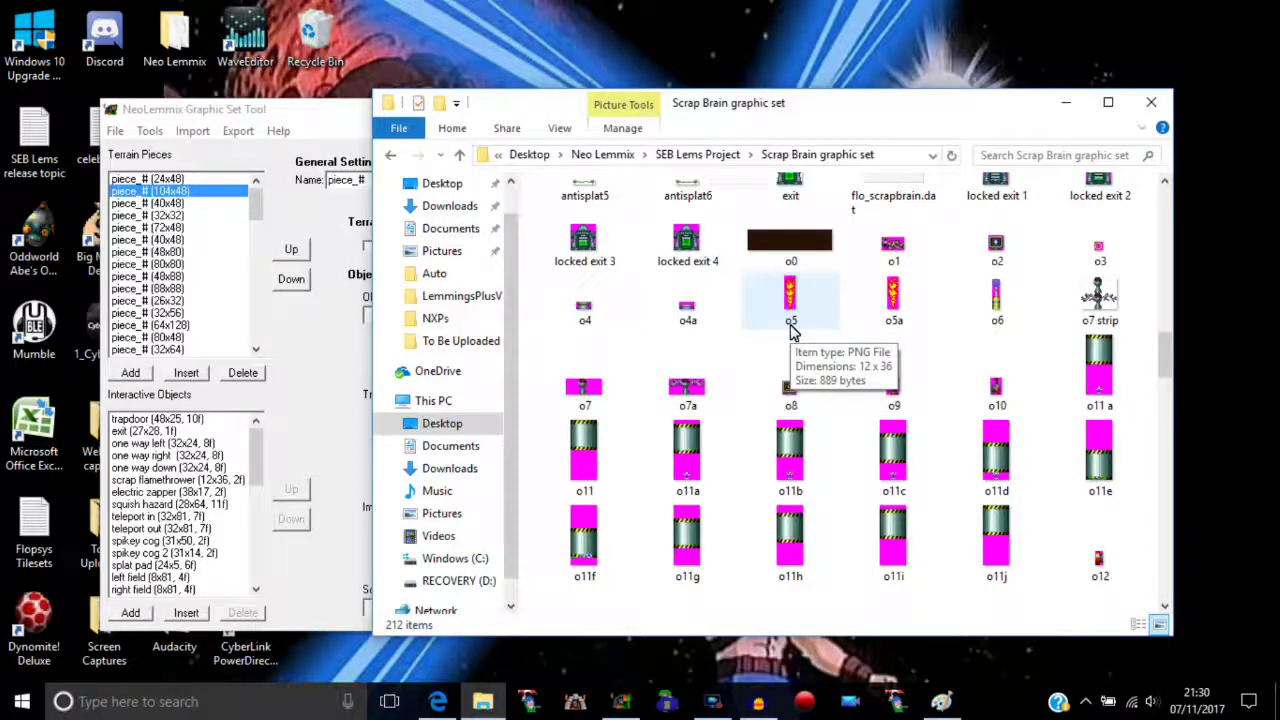
{"action": "left_click", "coordinate": [316, 362]}
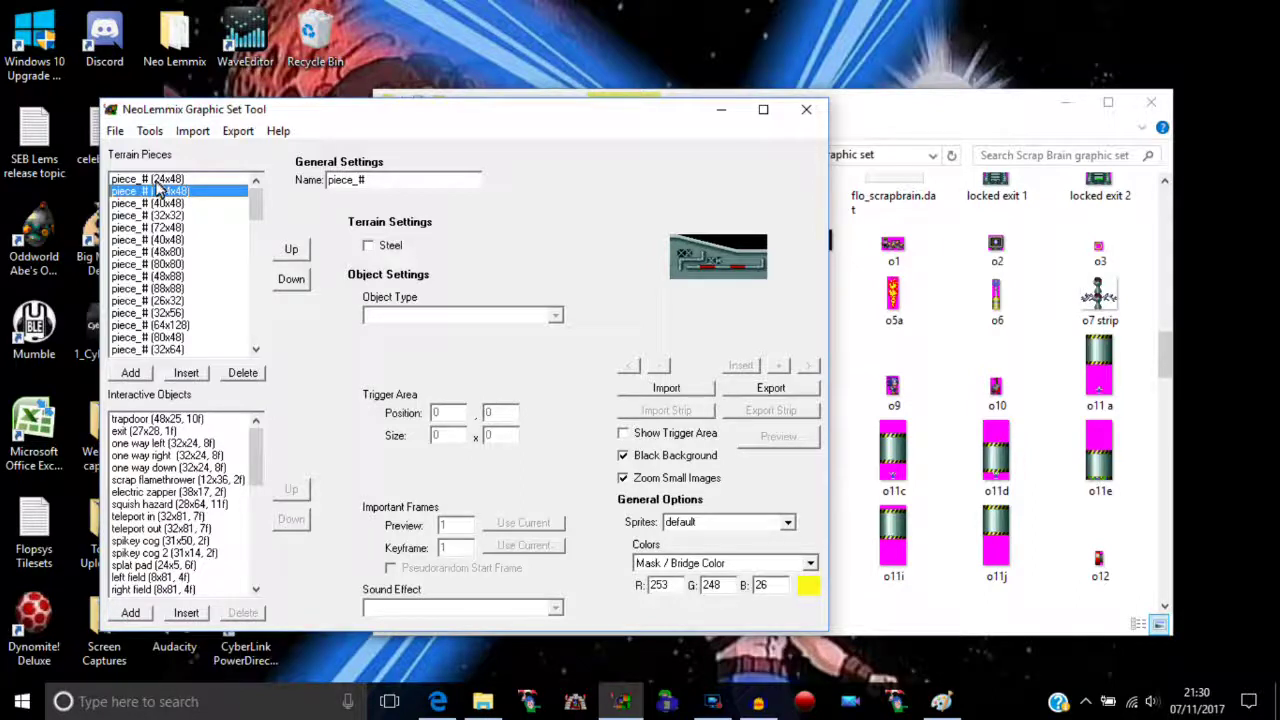
- Preview the steel_2, steel_3 and steel_4 terrain pieces and the last 24x5 piece, and return to the start of the terrain list
{"action": "left_click", "coordinate": [244, 206]}
{"action": "left_click_drag", "start_coordinate": [252, 215], "coordinate": [250, 312]}
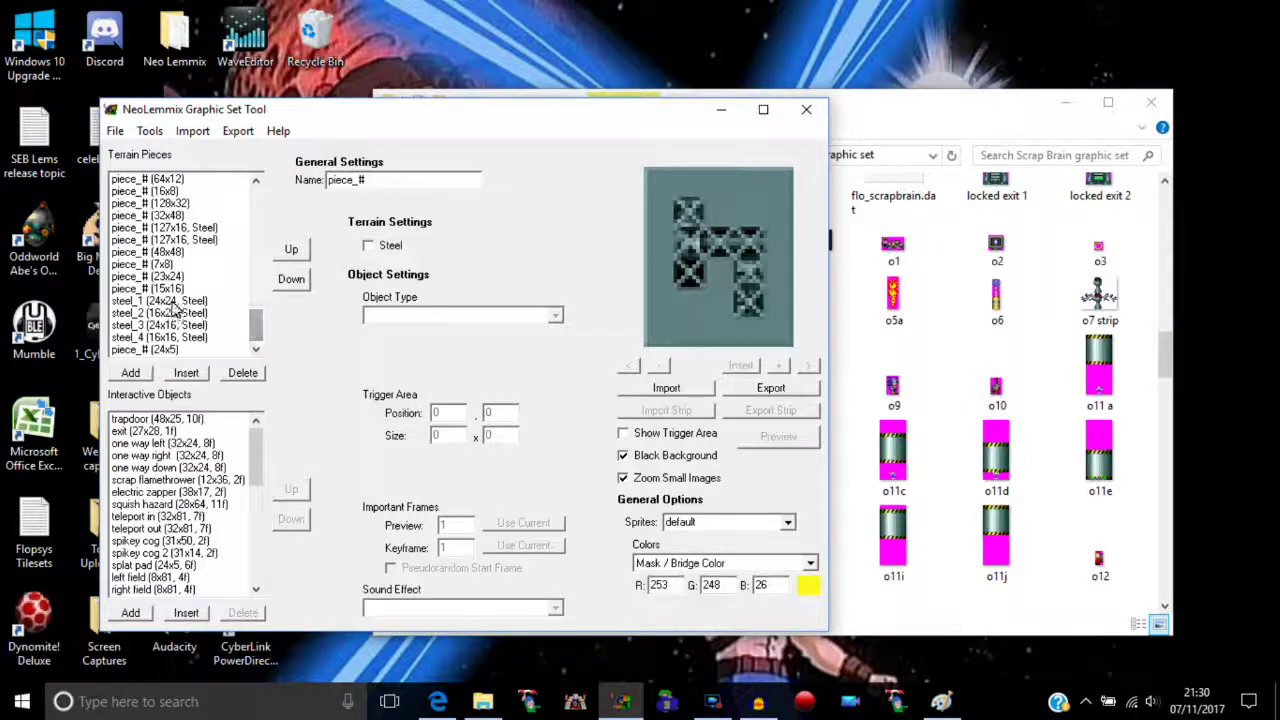
{"action": "left_click", "coordinate": [175, 313]}
{"action": "left_click", "coordinate": [179, 326]}
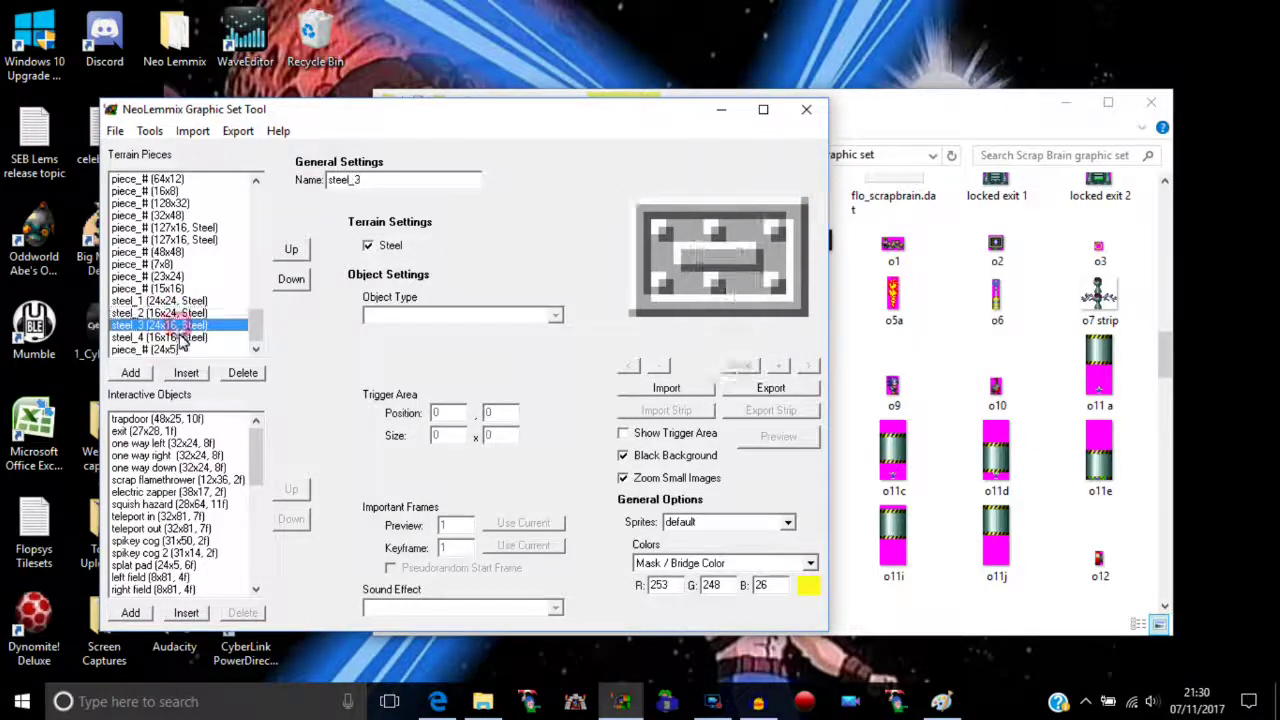
{"action": "left_click", "coordinate": [179, 338]}
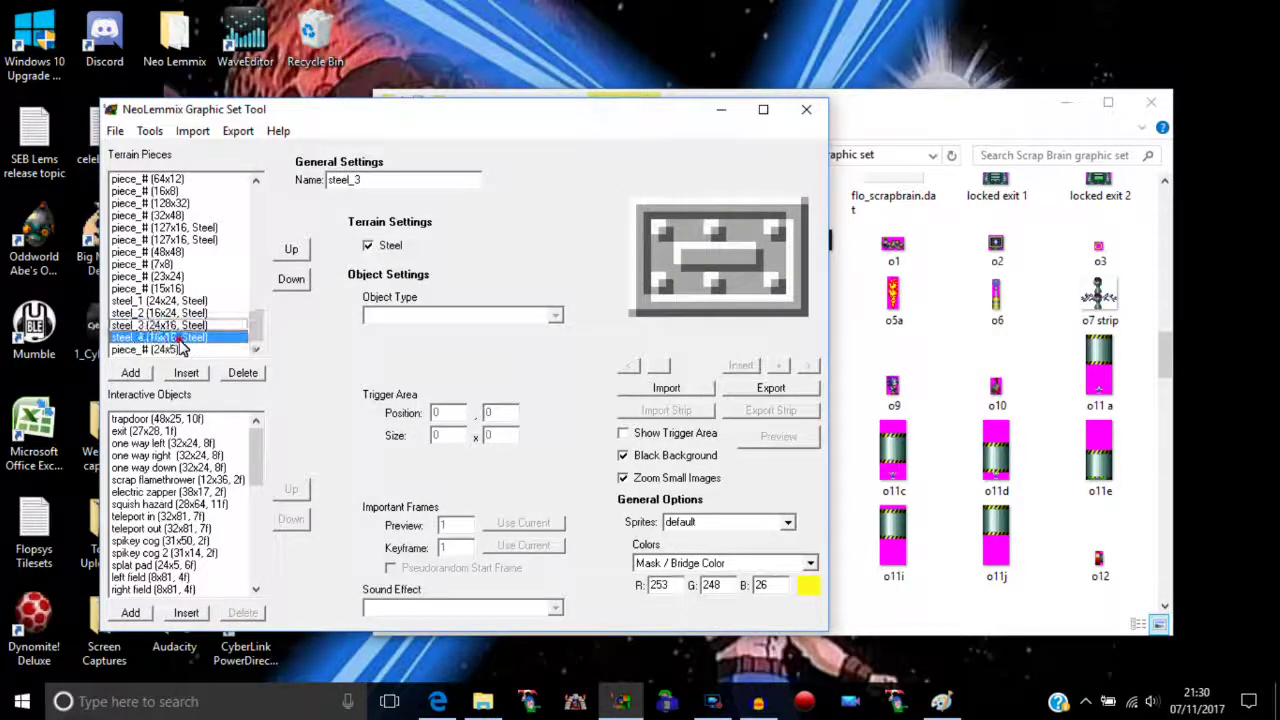
{"action": "left_click", "coordinate": [166, 350]}
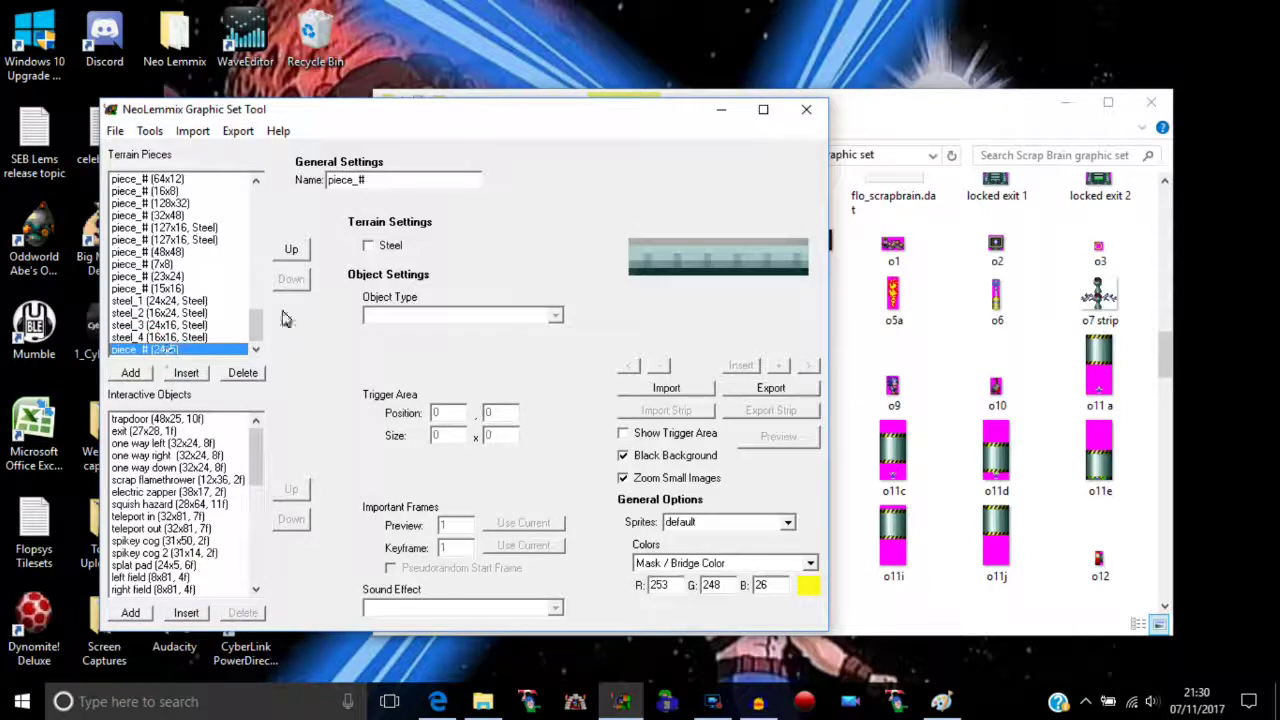
{"action": "scroll", "coordinate": [258, 333], "scroll_direction": "up", "scroll_amount": 15}
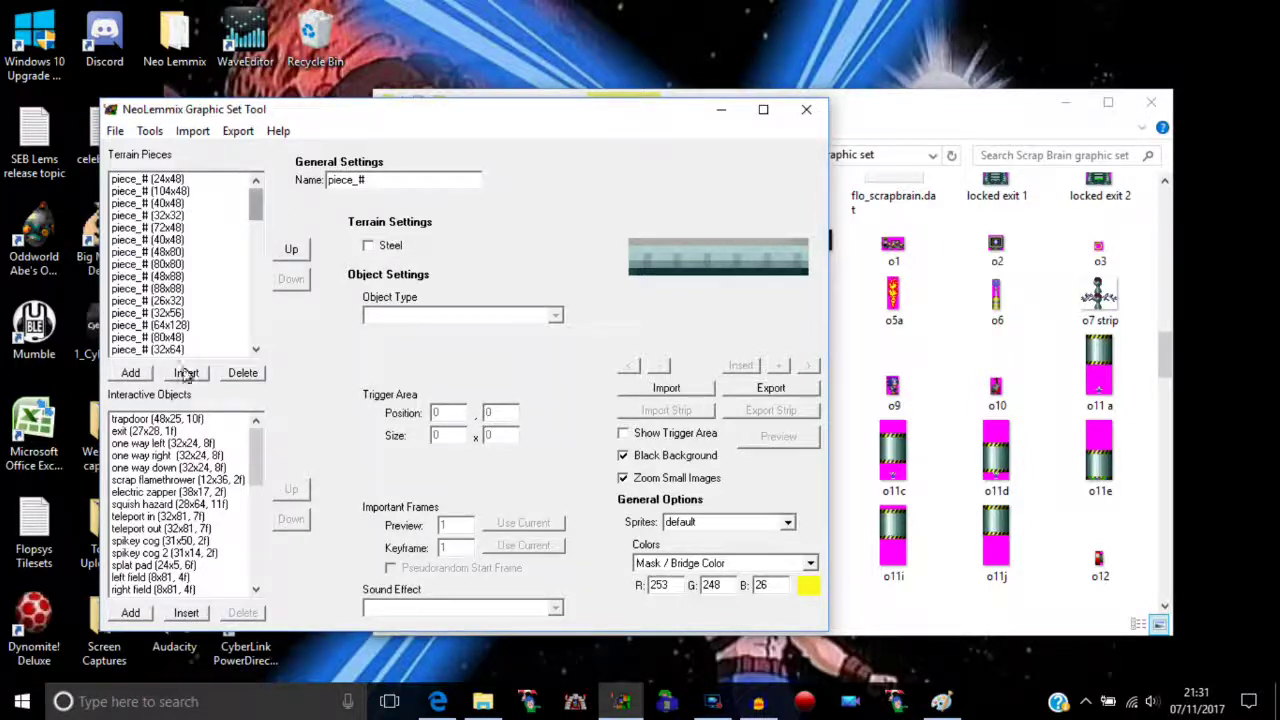
- Preview the interactive objects in order from the trapdoor through the one way arrows and scrap flamethrower to the electric zapper
{"action": "left_click", "coordinate": [145, 422]}
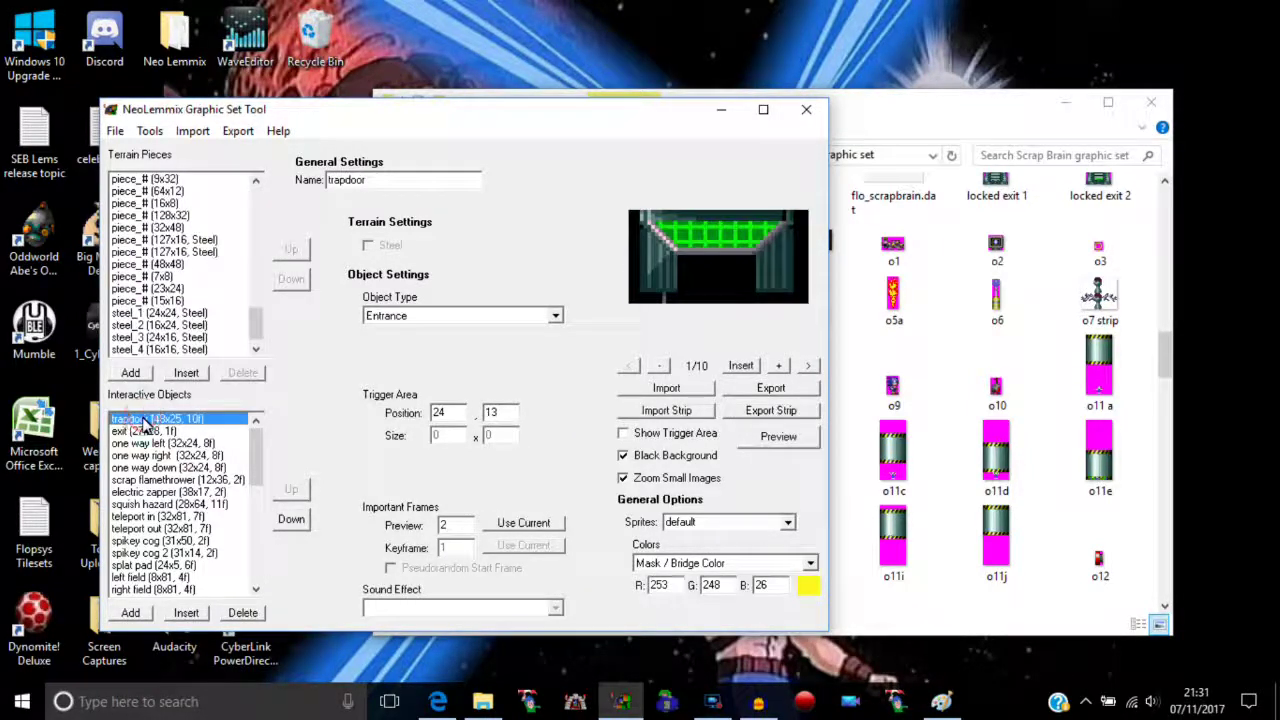
{"action": "key", "text": "Down"}
{"action": "key", "text": "Down"}
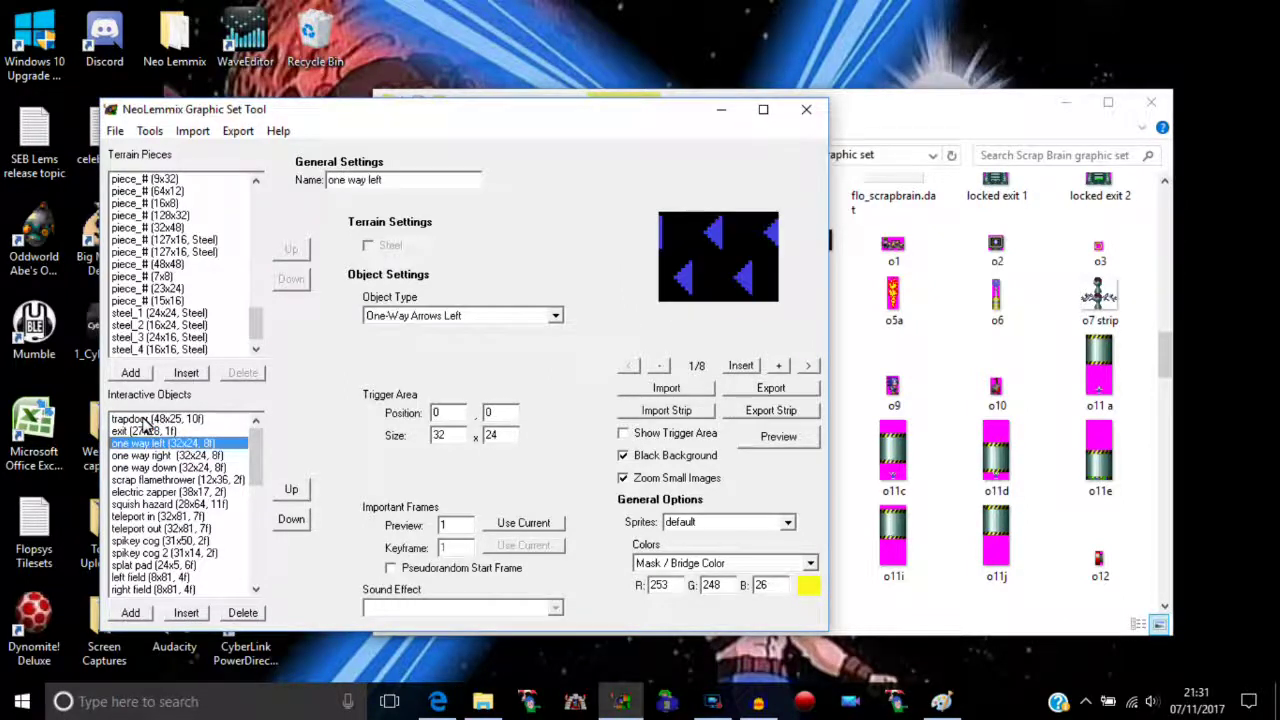
{"action": "key", "text": "Down"}
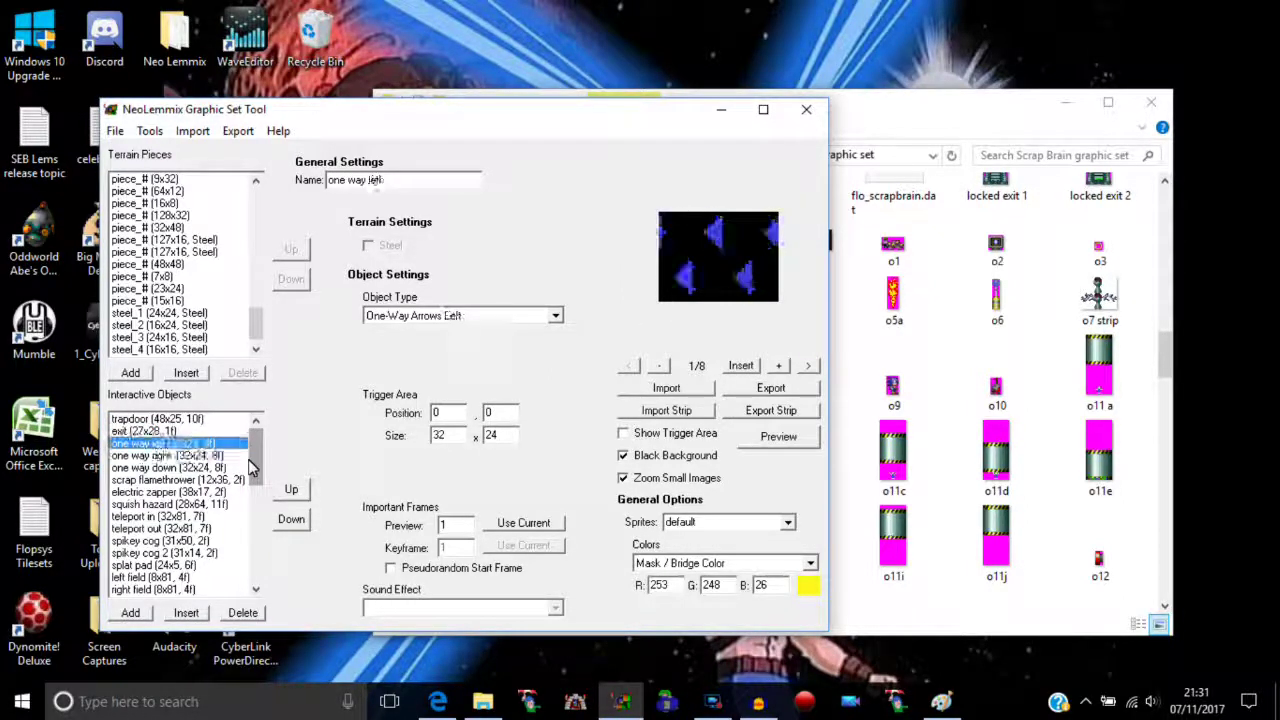
{"action": "key", "text": "Down"}
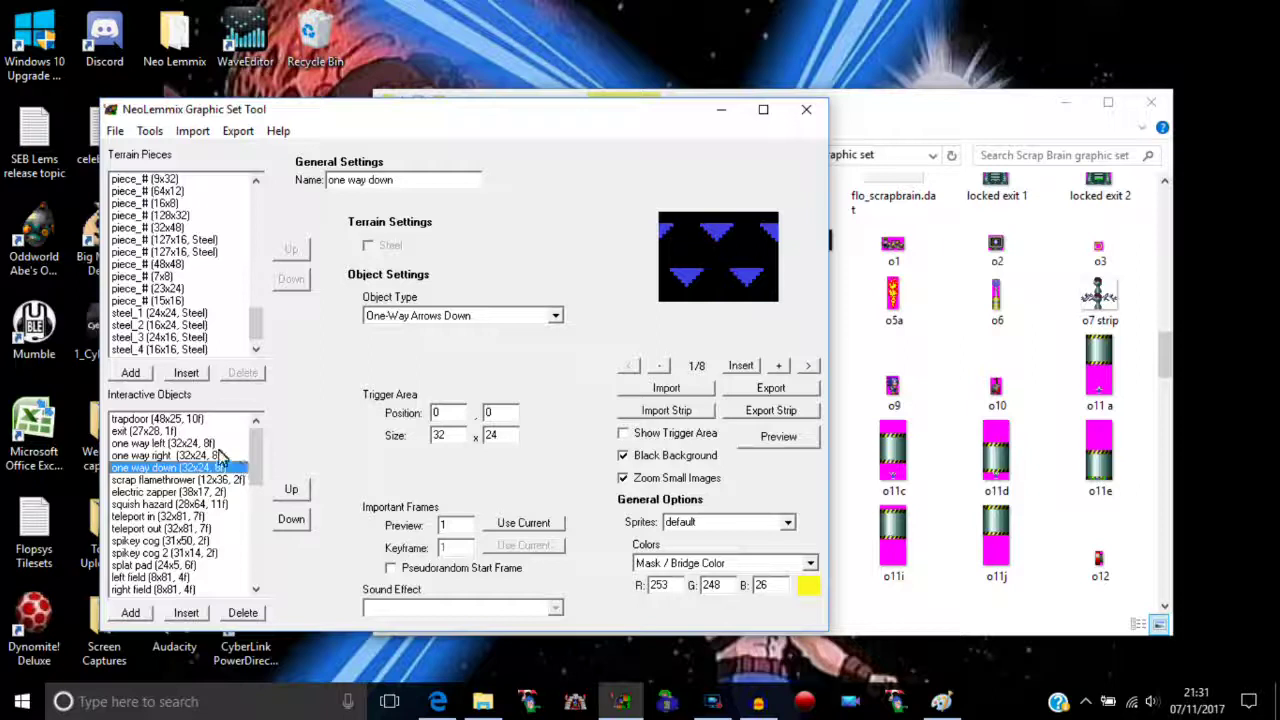
{"action": "key", "text": "Down"}
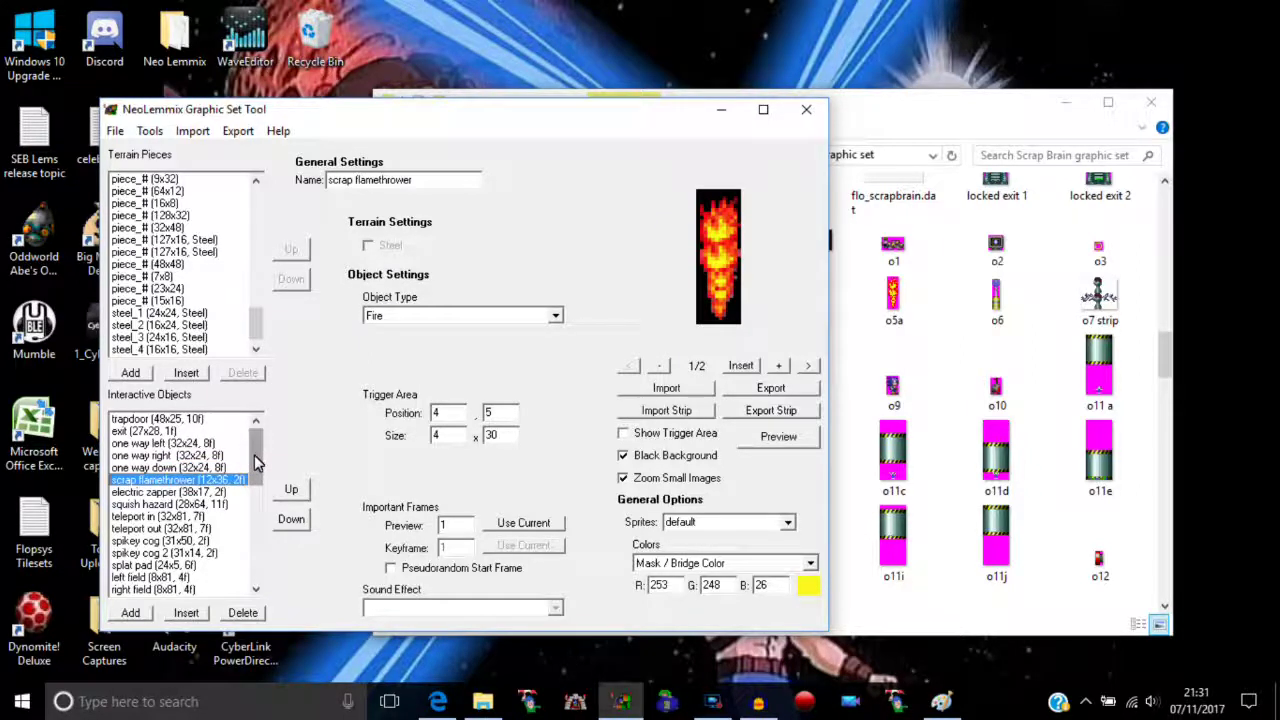
{"action": "key", "text": "Down"}
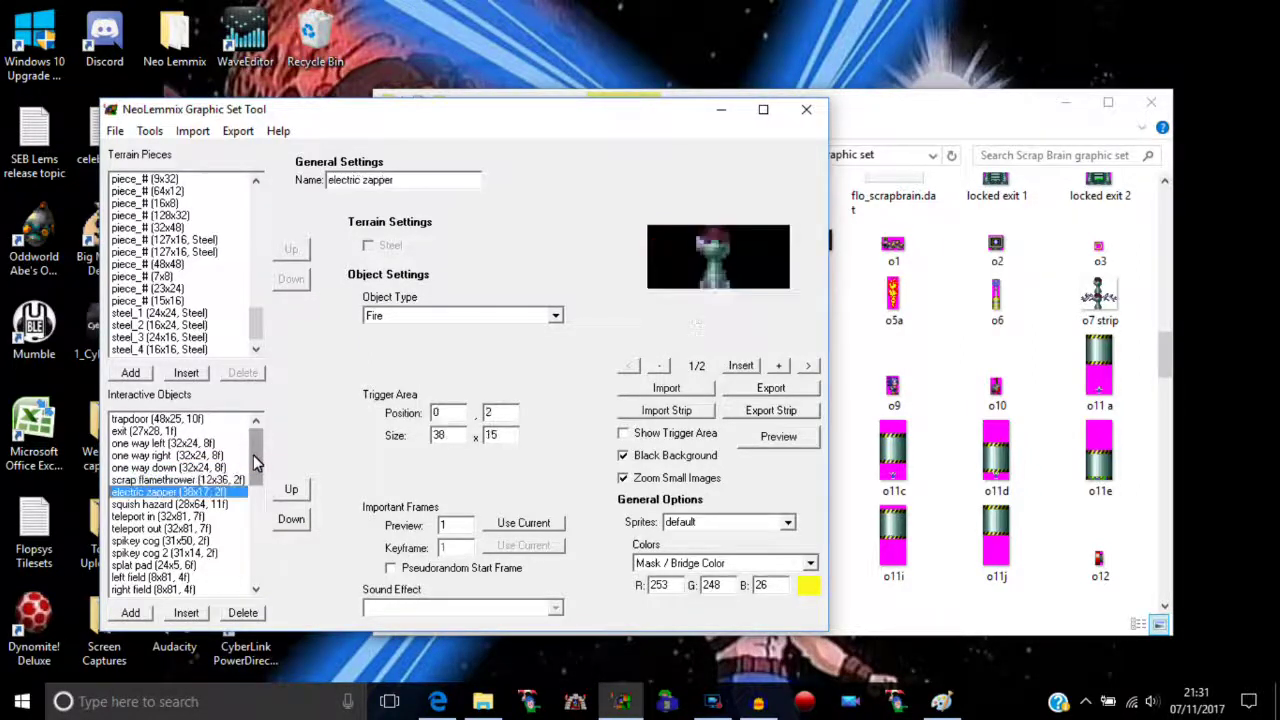
- Preview the squish hazard, teleport in, teleport out, spikey cog, spikey cog 2 and splat pad objects
{"action": "key", "text": "Down"}
{"action": "key", "text": "Down"}
{"action": "key", "text": "Down"}
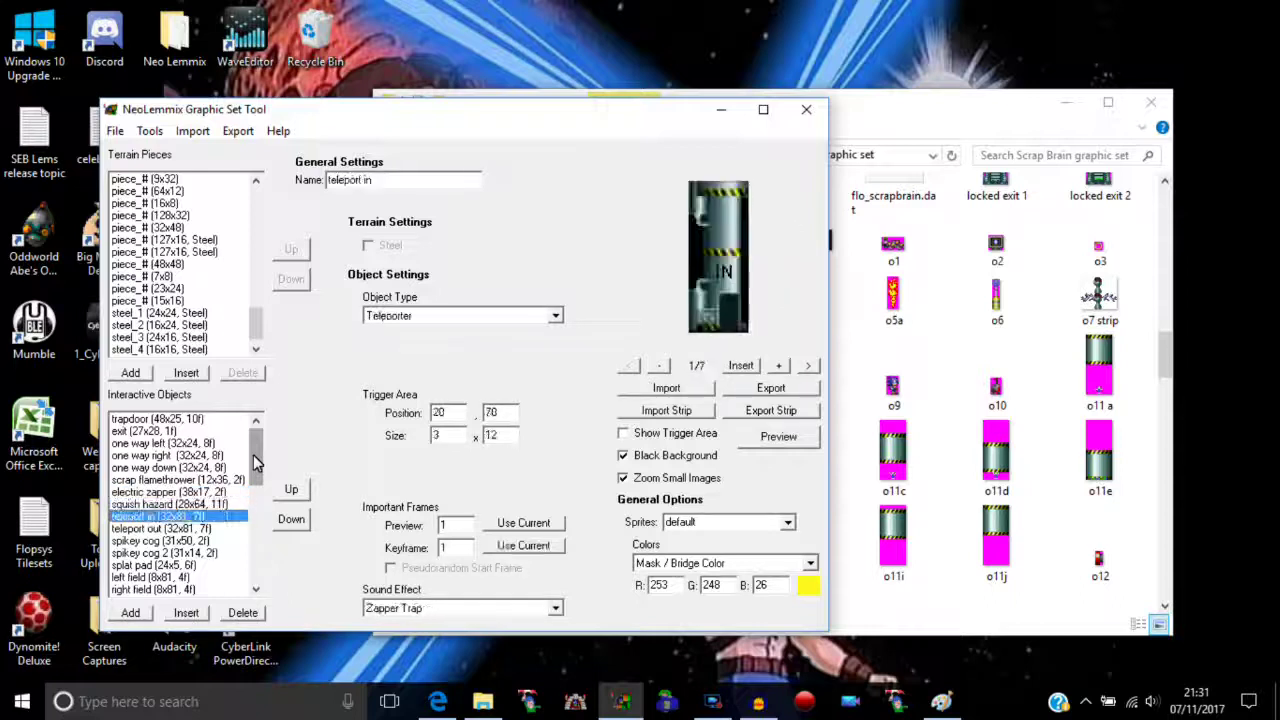
{"action": "key", "text": "Down"}
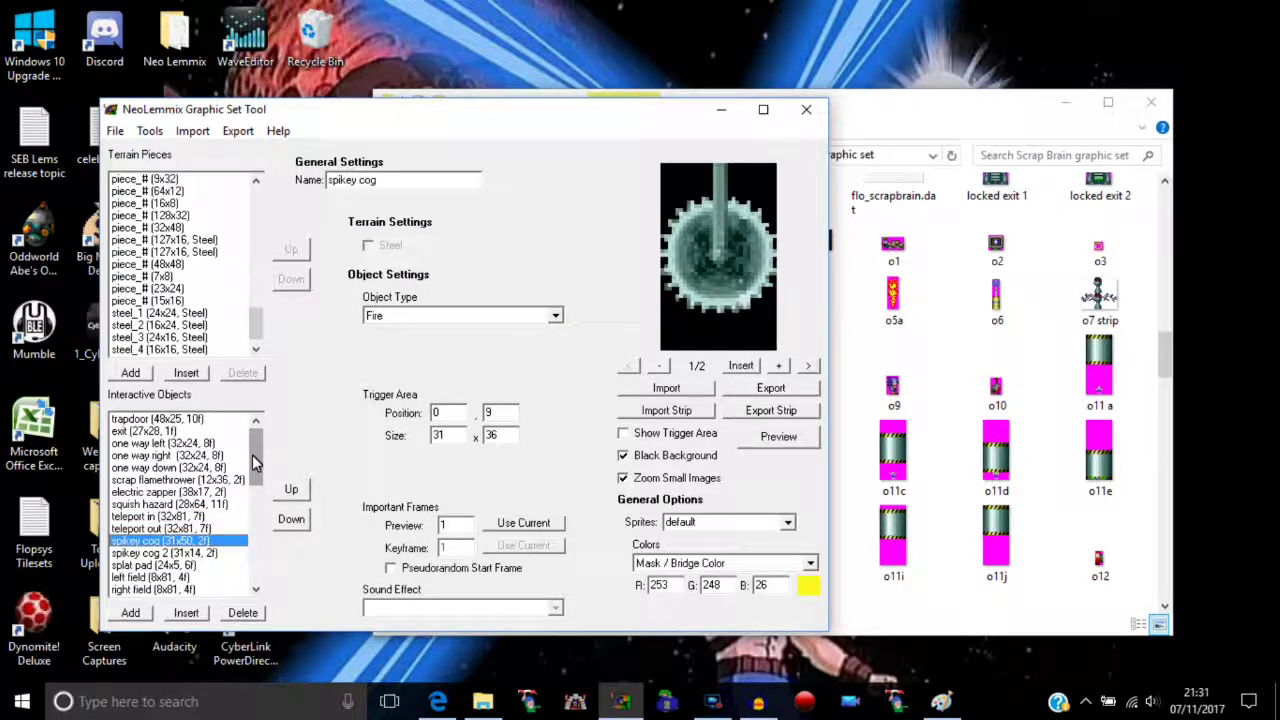
{"action": "key", "text": "Down"}
{"action": "key", "text": "Down"}
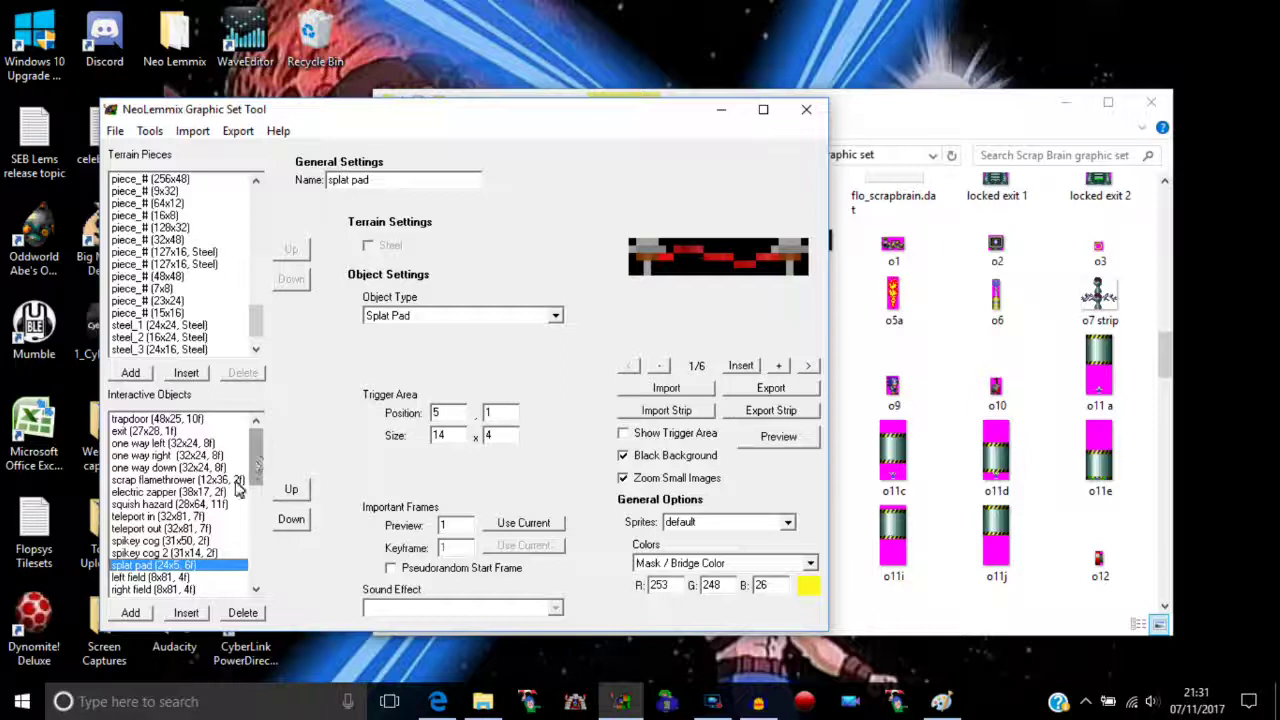
- Compare the left field and right field objects by switching back and forth between them
{"action": "left_click_drag", "start_coordinate": [255, 462], "coordinate": [256, 490]}
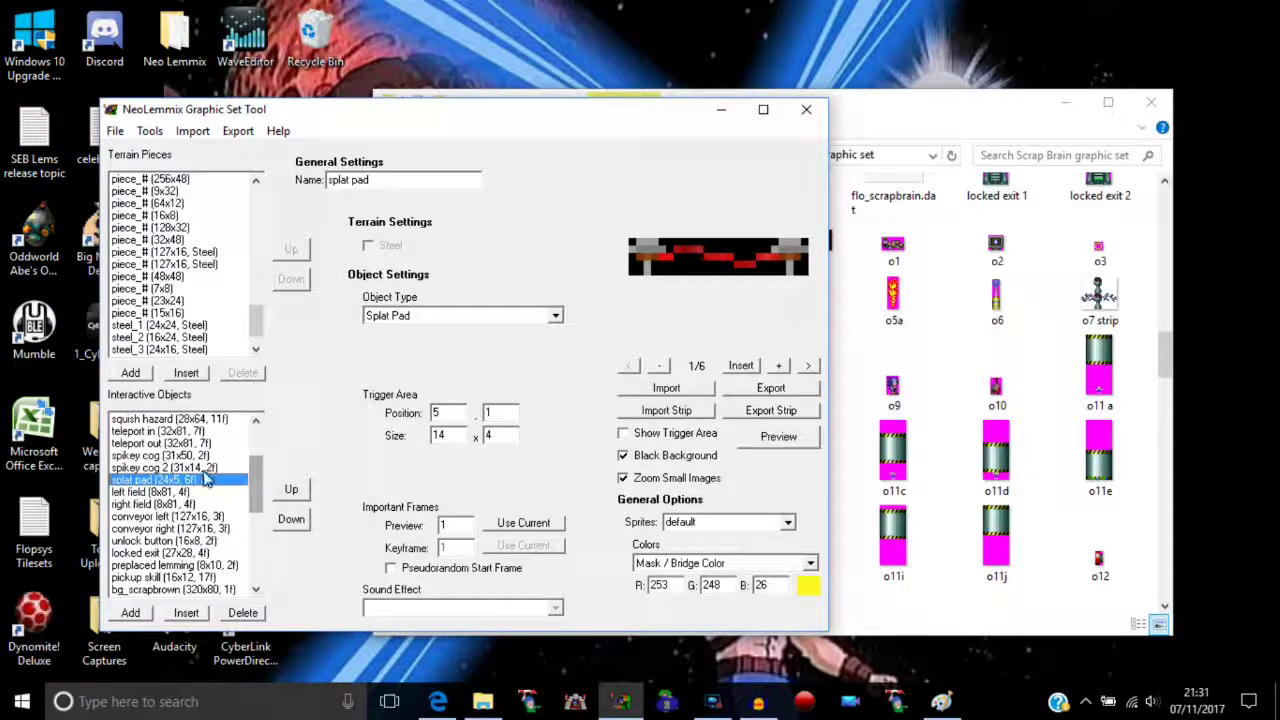
{"action": "key", "text": "Down"}
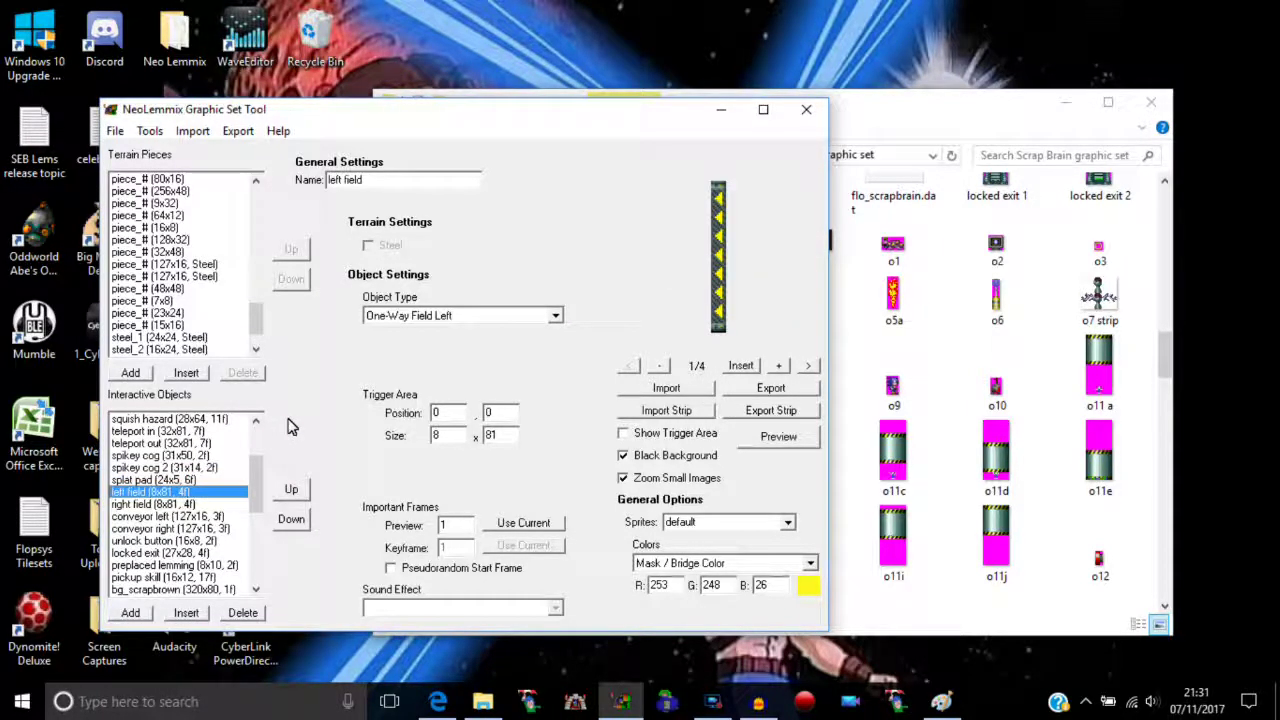
{"action": "key", "text": "Down"}
{"action": "key", "text": "Down"}
{"action": "key", "text": "Up"}
{"action": "key", "text": "Up"}
{"action": "key", "text": "Down"}
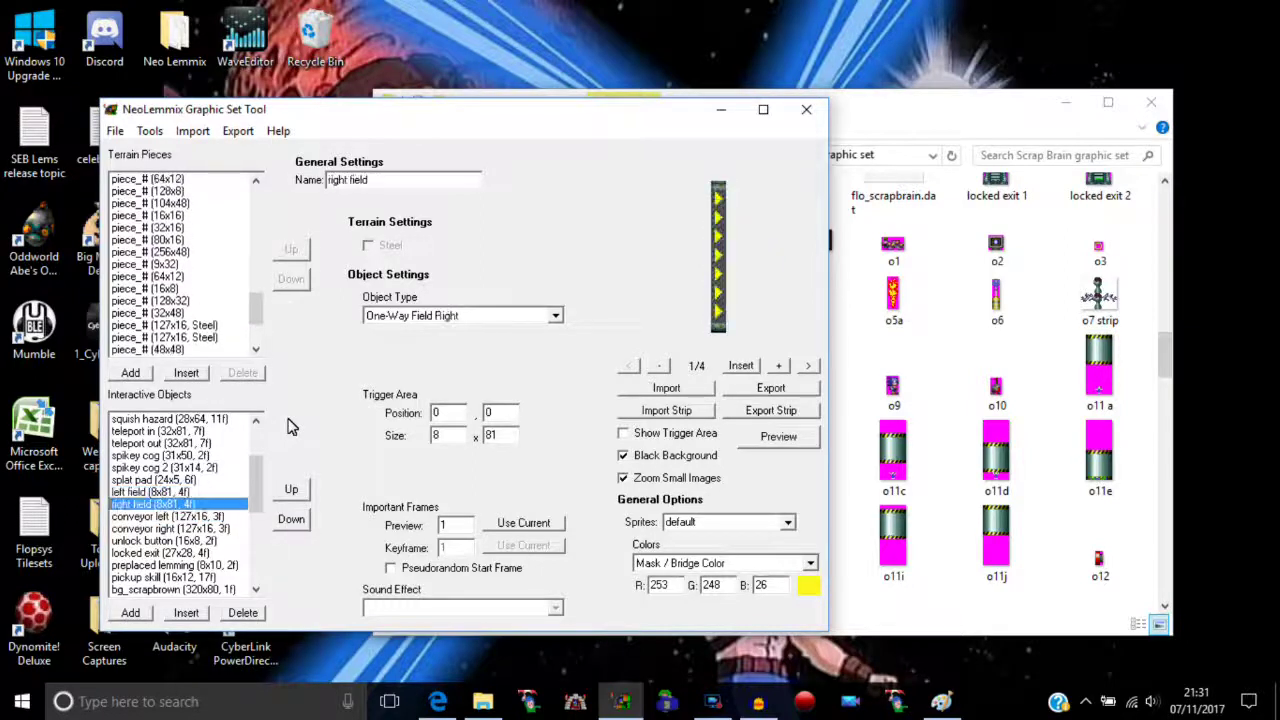
{"action": "key", "text": "Up"}
{"action": "key", "text": "Down"}
{"action": "key", "text": "Up"}
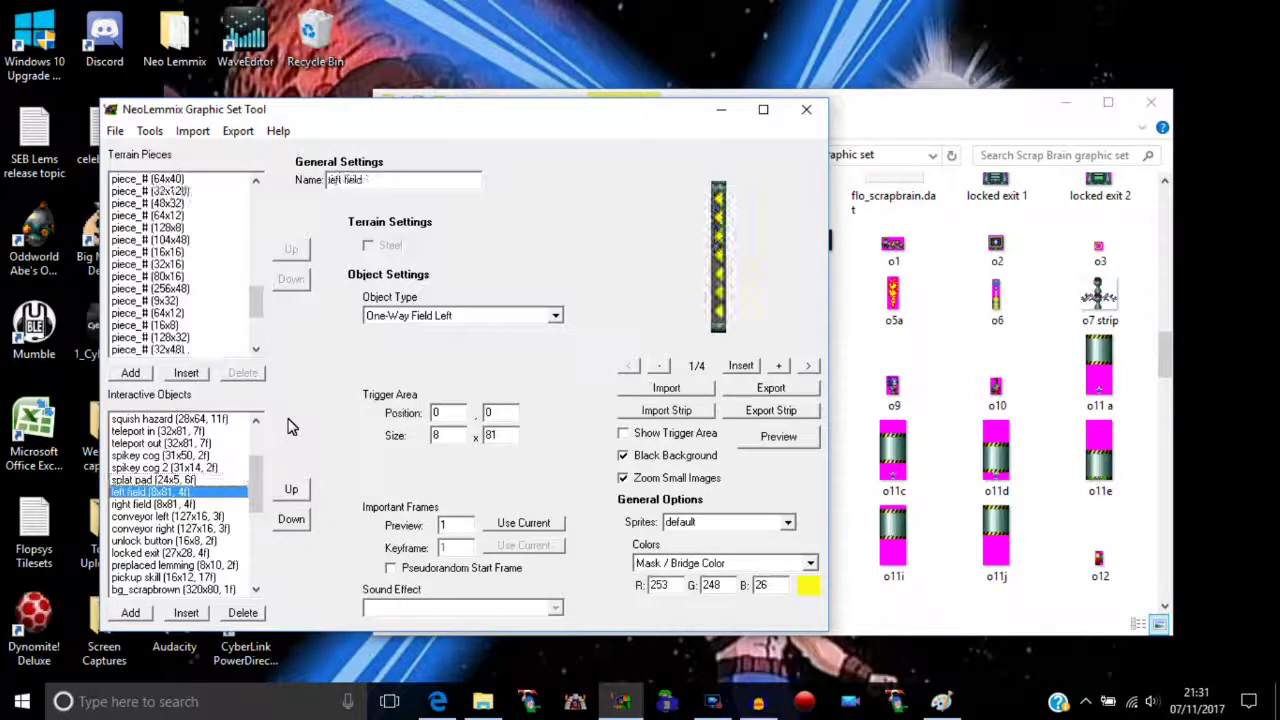
{"action": "key", "text": "Down"}
{"action": "key", "text": "Up"}
{"action": "key", "text": "Down"}
- Compare the conveyor left and conveyor right objects and their object types
{"action": "key", "text": "Down"}
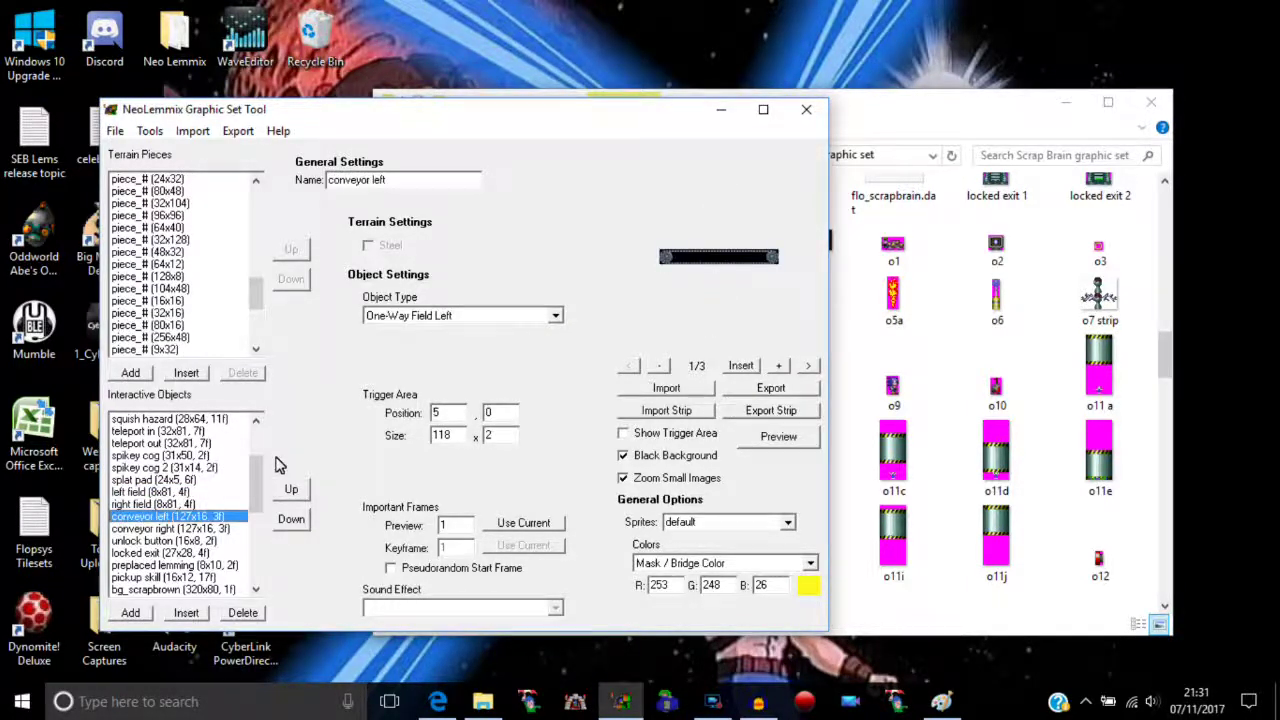
{"action": "key", "text": "Down"}
{"action": "key", "text": "Up"}
{"action": "key", "text": "Down"}
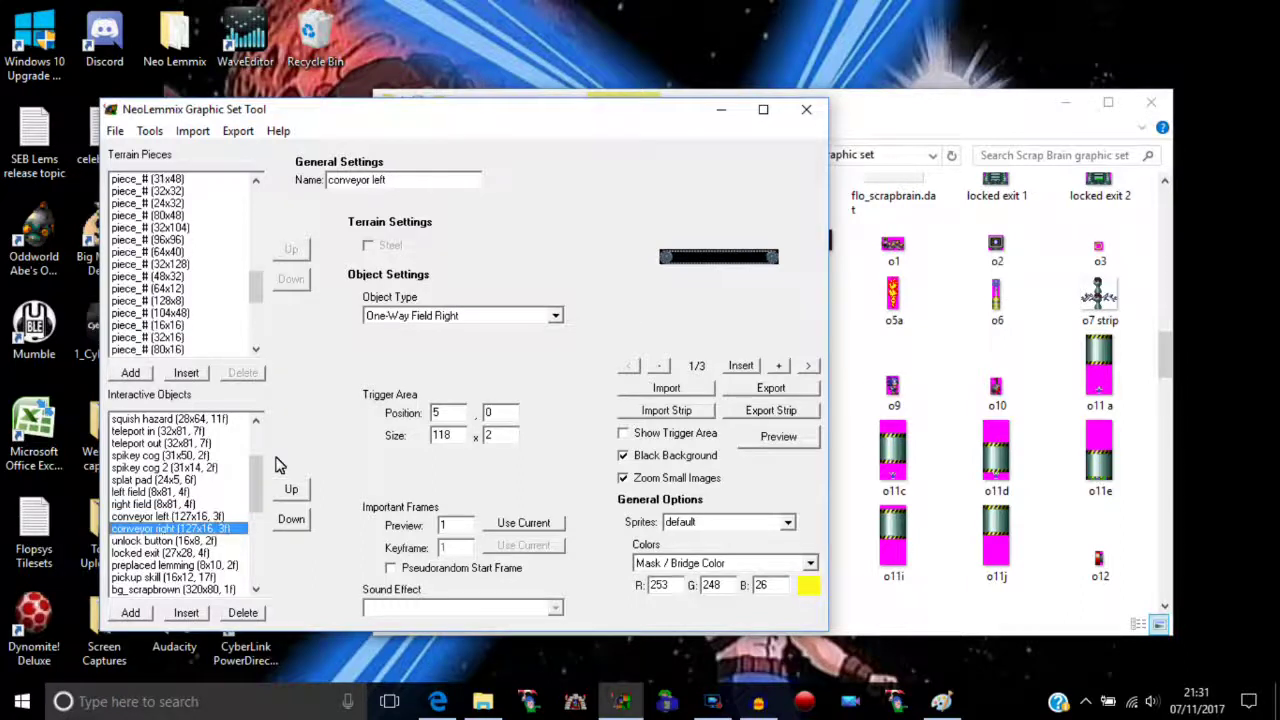
{"action": "key", "text": "Down"}
{"action": "key", "text": "Up"}
{"action": "key", "text": "Up"}
{"action": "key", "text": "Down"}
- Preview the unlock button, locked exit, preplaced lemming, pickup skill, bg_scrapbrown and ring objects
{"action": "key", "text": "Down"}
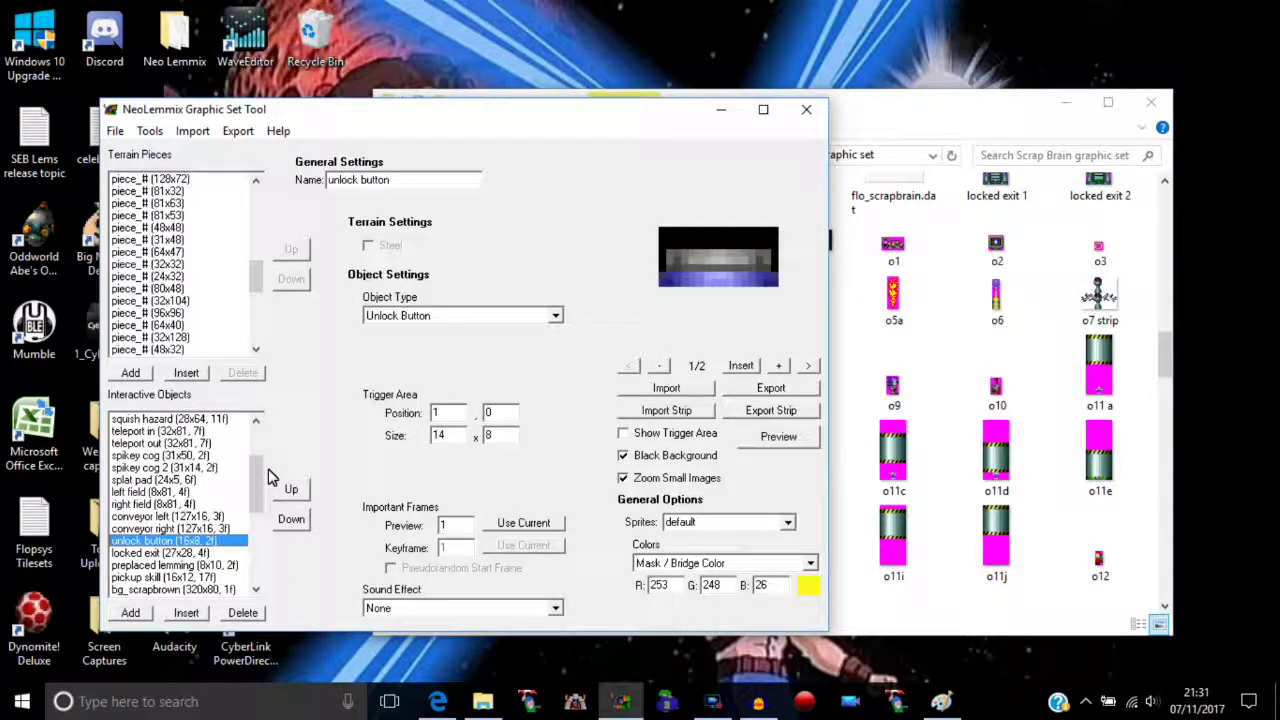
{"action": "key", "text": "Down"}
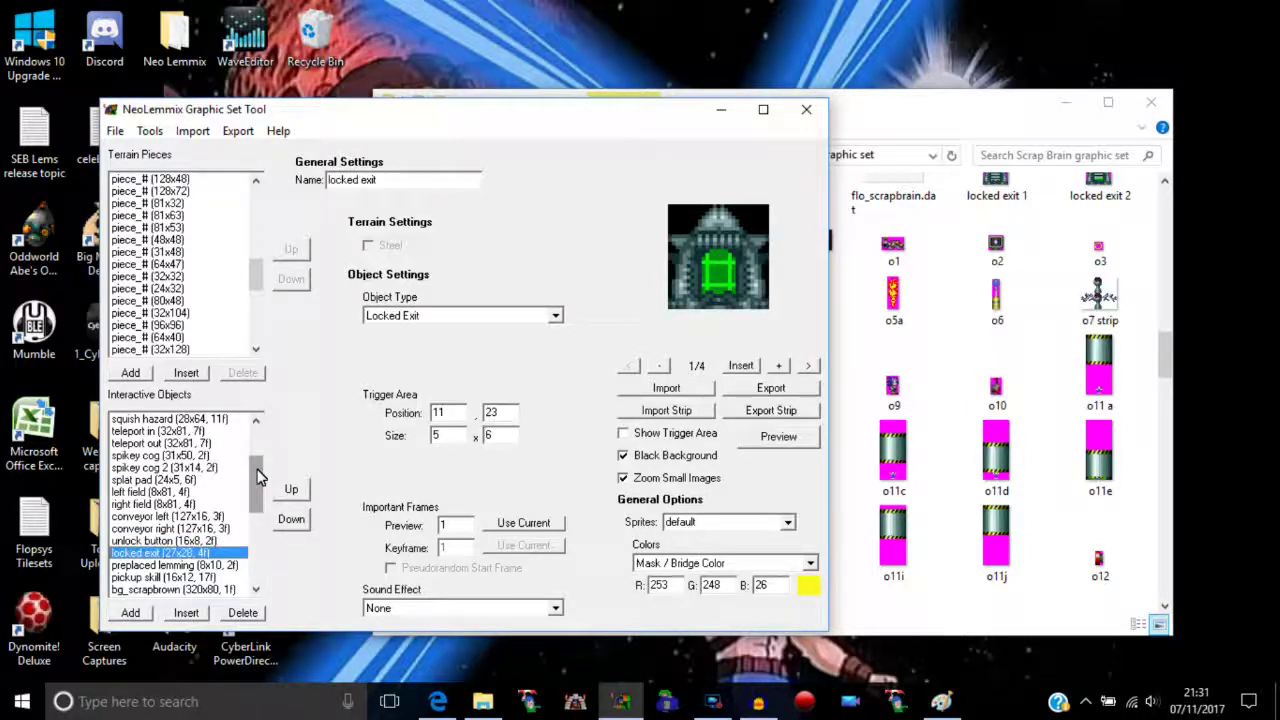
{"action": "key", "text": "Down"}
{"action": "left_click_drag", "start_coordinate": [256, 476], "coordinate": [256, 500]}
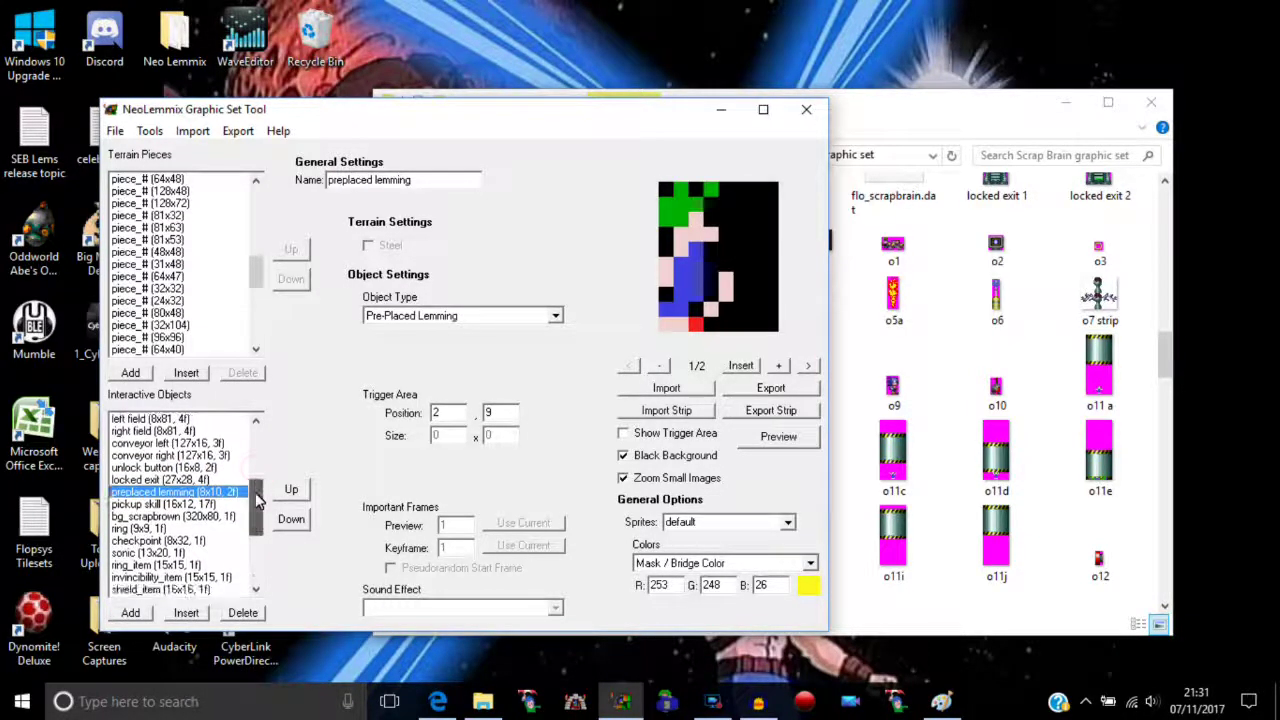
{"action": "left_click", "coordinate": [205, 504]}
{"action": "key", "text": "Down"}
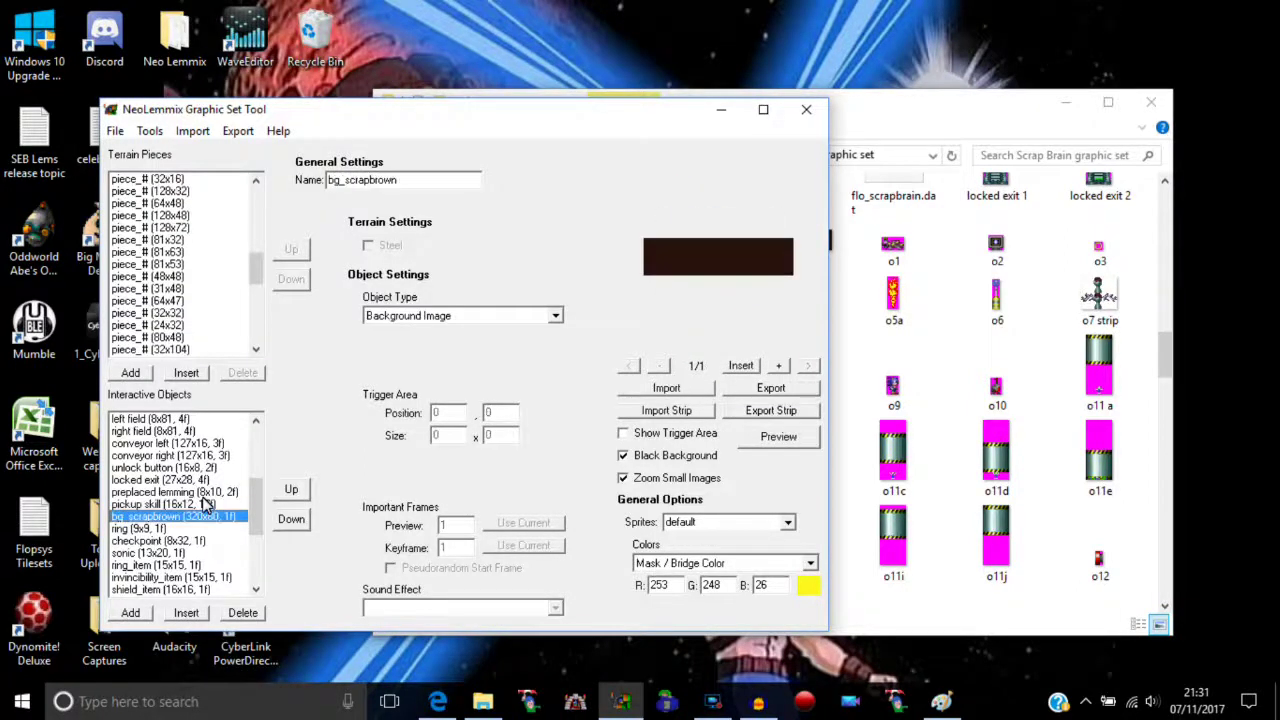
{"action": "key", "text": "Down"}
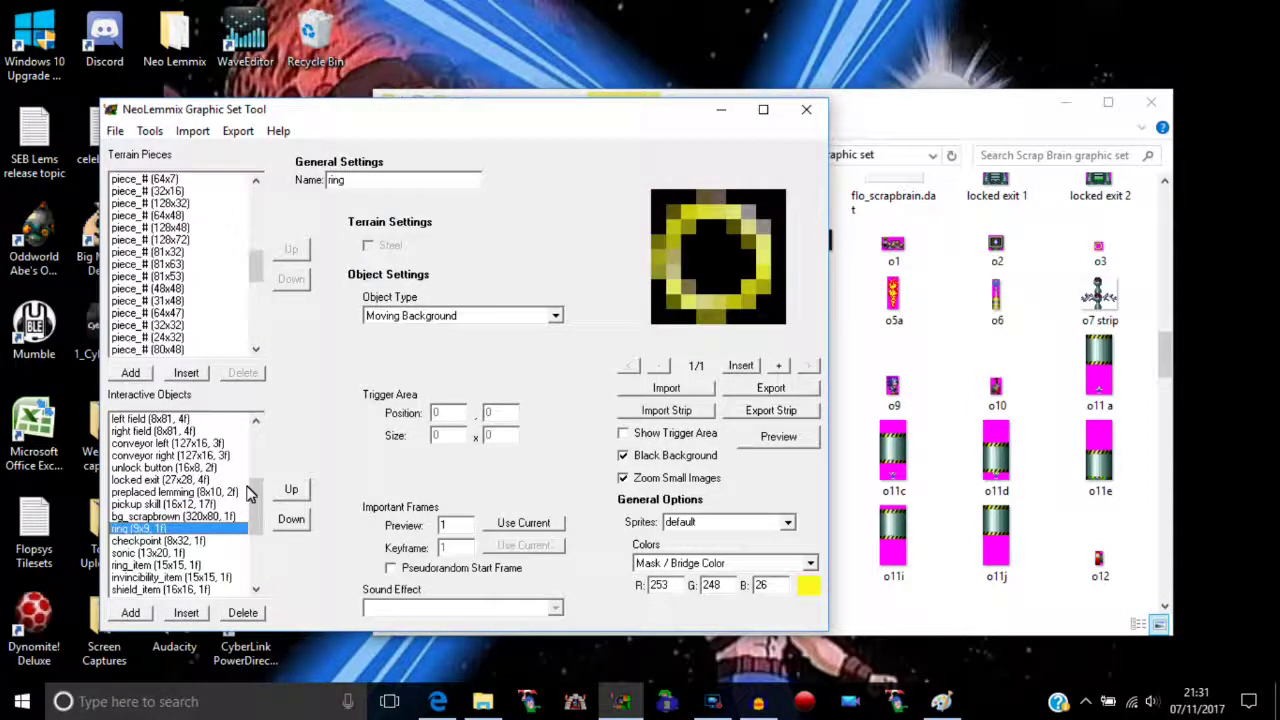
- Preview the checkpoint, sonic, item and badnik objects up to caterpillar_badnik, and return to the start of the interactive objects list
{"action": "left_click_drag", "start_coordinate": [253, 503], "coordinate": [253, 514]}
{"action": "key", "text": "Down"}
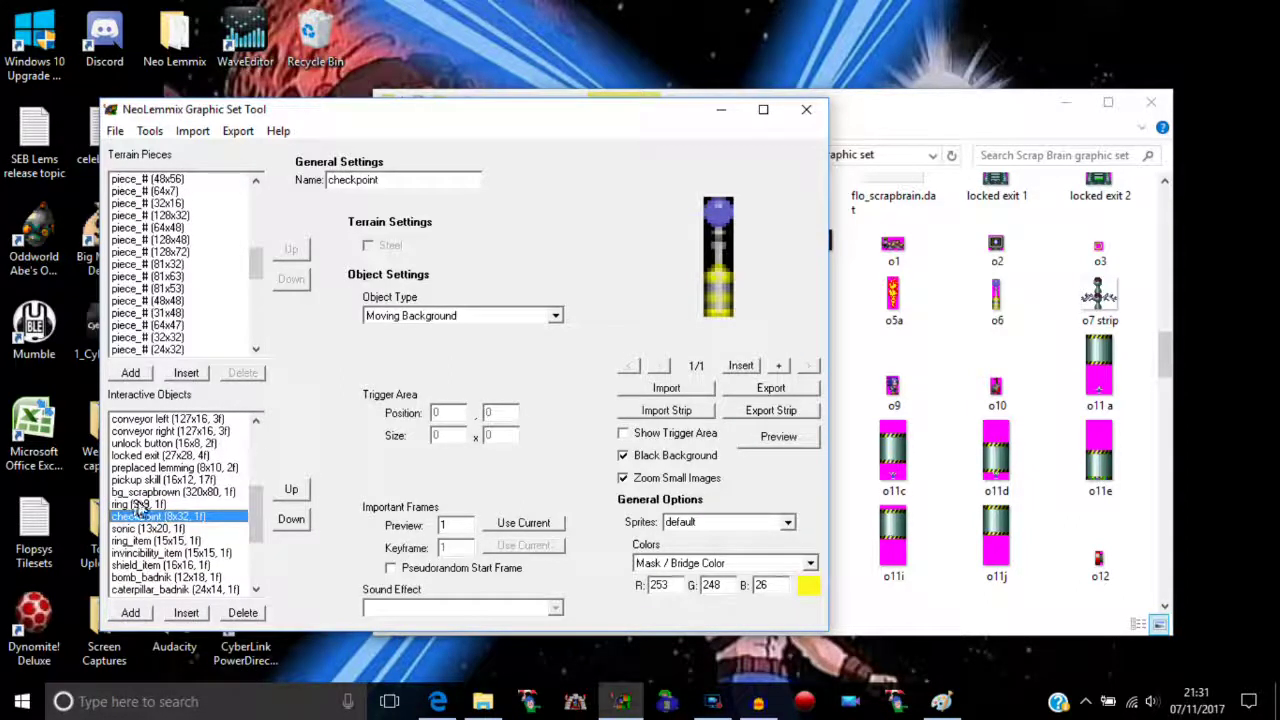
{"action": "key", "text": "Down"}
{"action": "key", "text": "Down"}
{"action": "key", "text": "Down"}
{"action": "key", "text": "Down"}
{"action": "key", "text": "Up"}
{"action": "key", "text": "Up"}
{"action": "key", "text": "Up"}
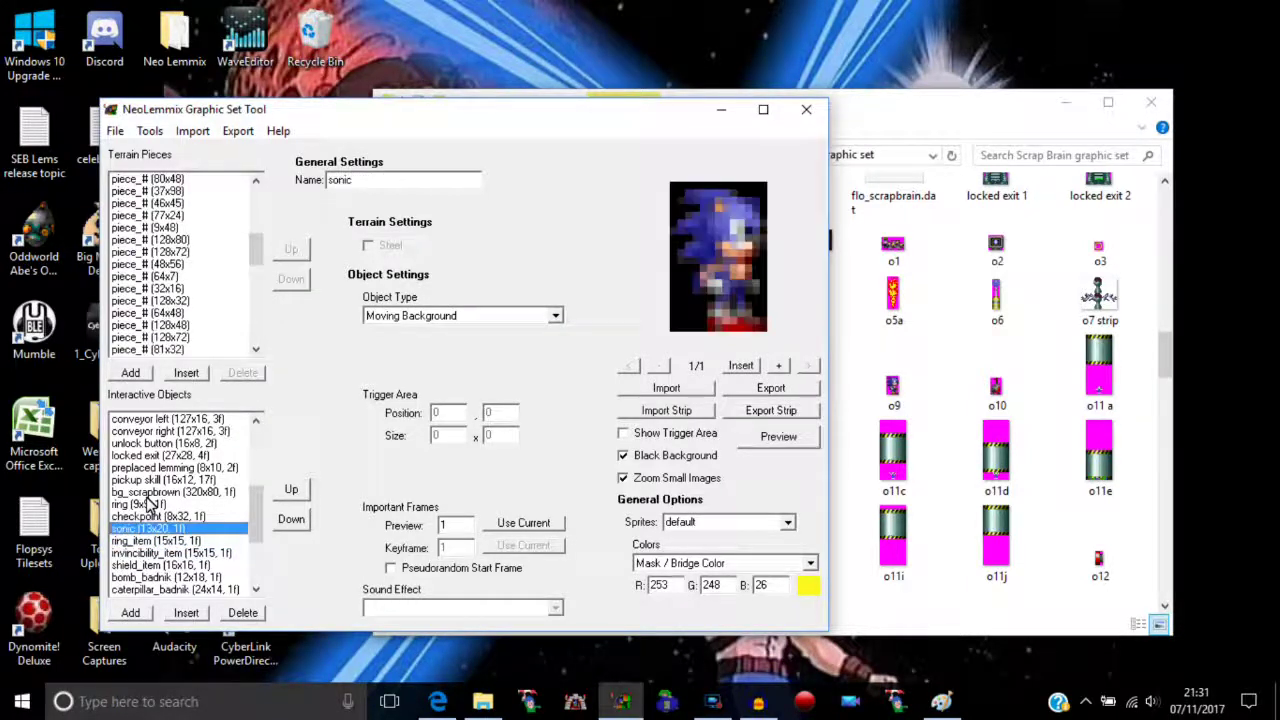
{"action": "key", "text": "Down"}
{"action": "key", "text": "Down"}
{"action": "key", "text": "Down"}
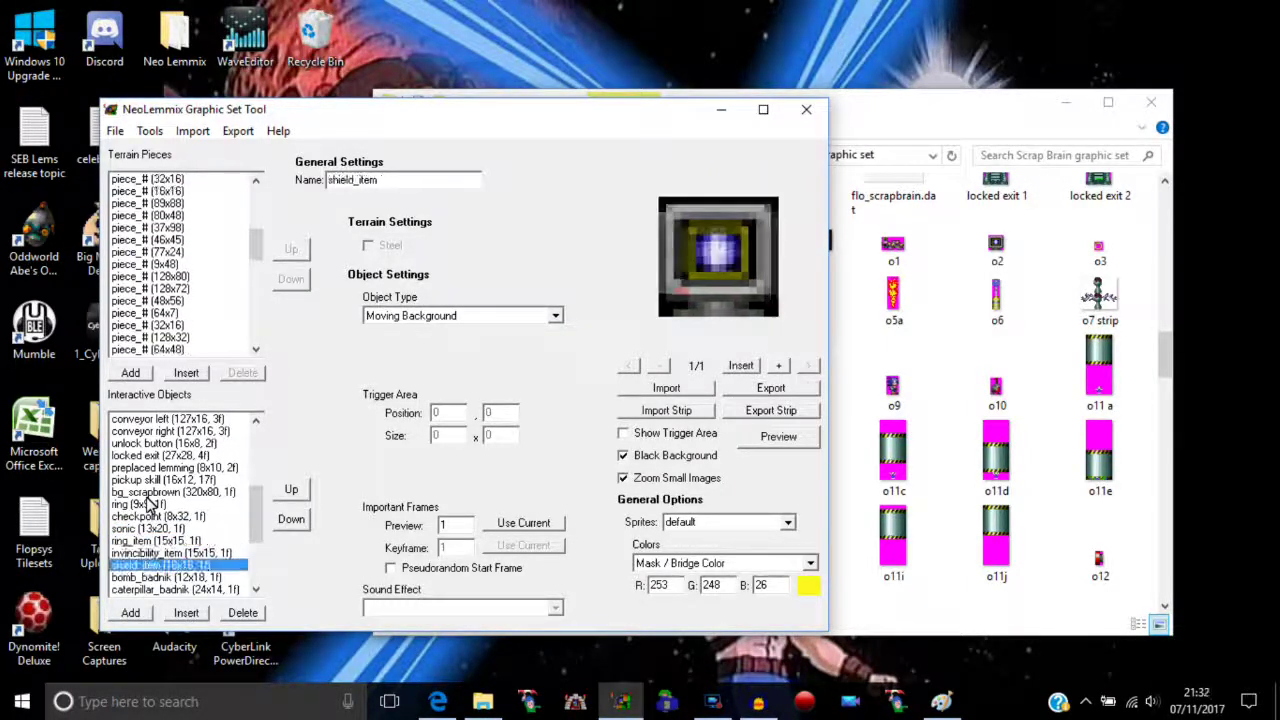
{"action": "key", "text": "Down"}
{"action": "key", "text": "Down"}
{"action": "left_click_drag", "start_coordinate": [258, 513], "coordinate": [286, 394]}
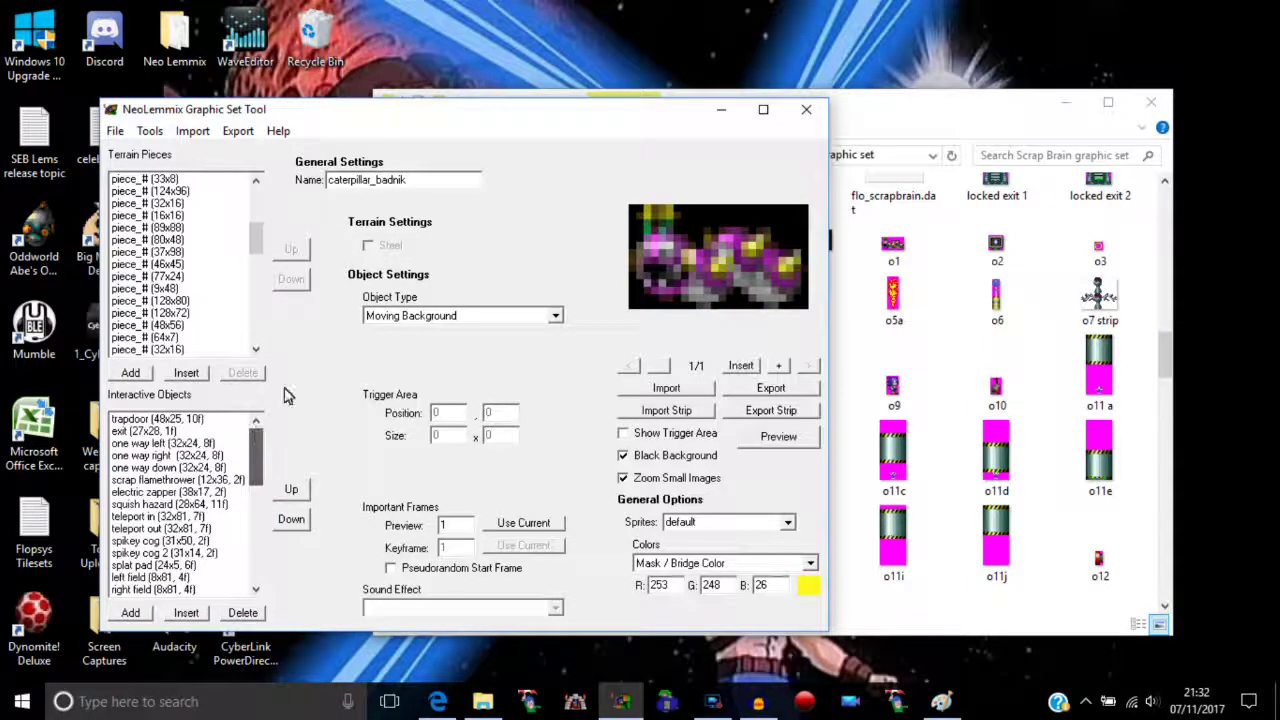
- Minimise the graphic set tool and view the object images in the Scrap Brain graphic set folder
{"action": "left_click", "coordinate": [724, 116]}
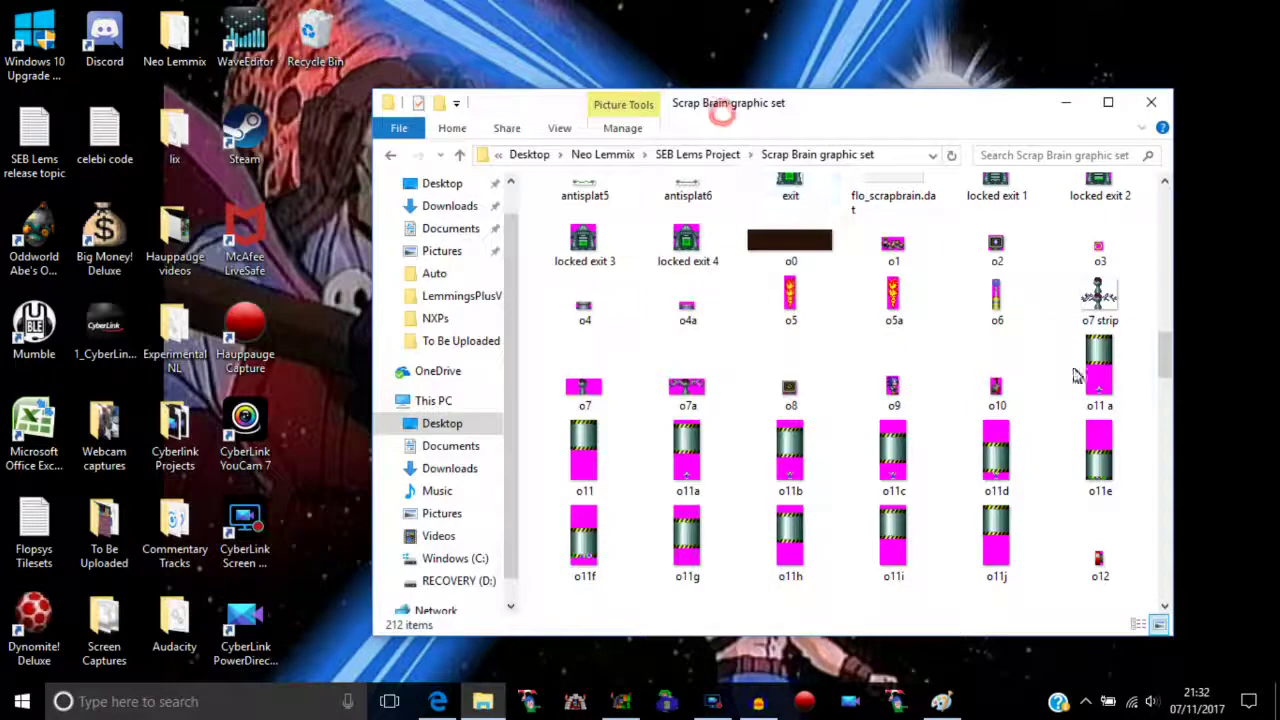
{"action": "left_click_drag", "start_coordinate": [1165, 360], "coordinate": [1165, 365]}
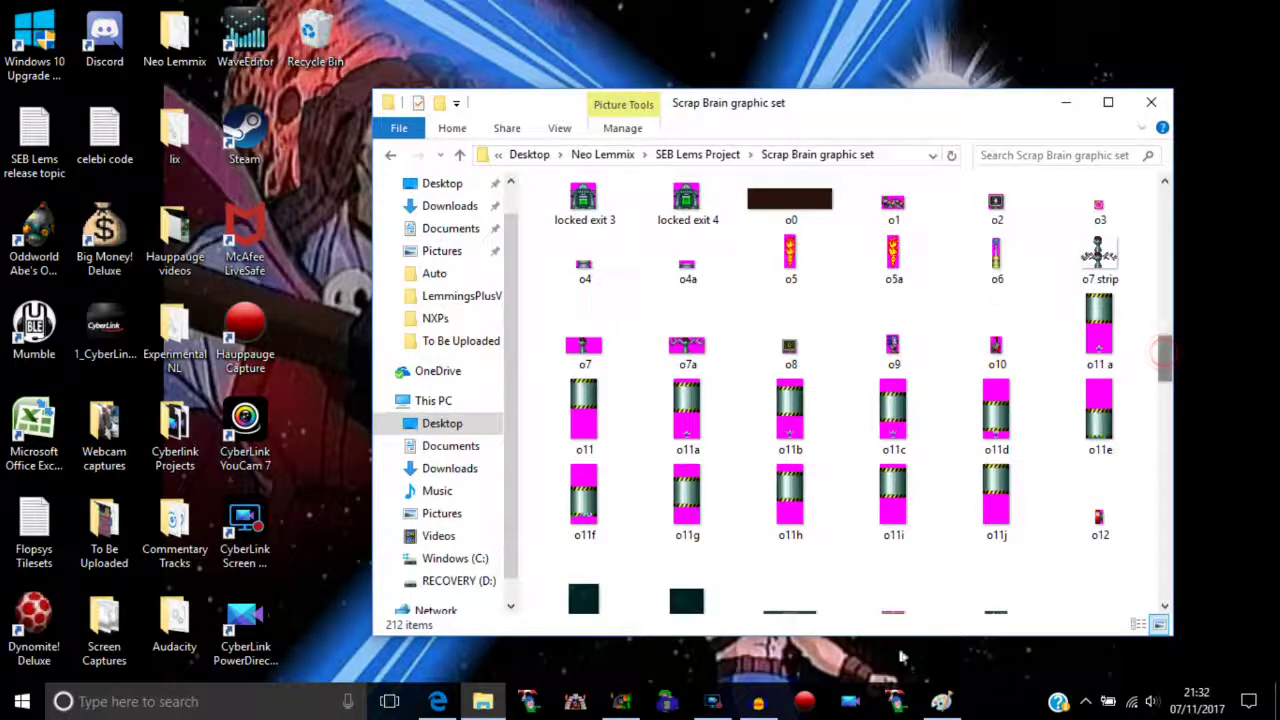
- Switch to Paint, add a custom magenta with red 255, green 0 and blue 255, and fill the whole canvas with it
{"action": "mouse_move", "coordinate": [940, 705]}
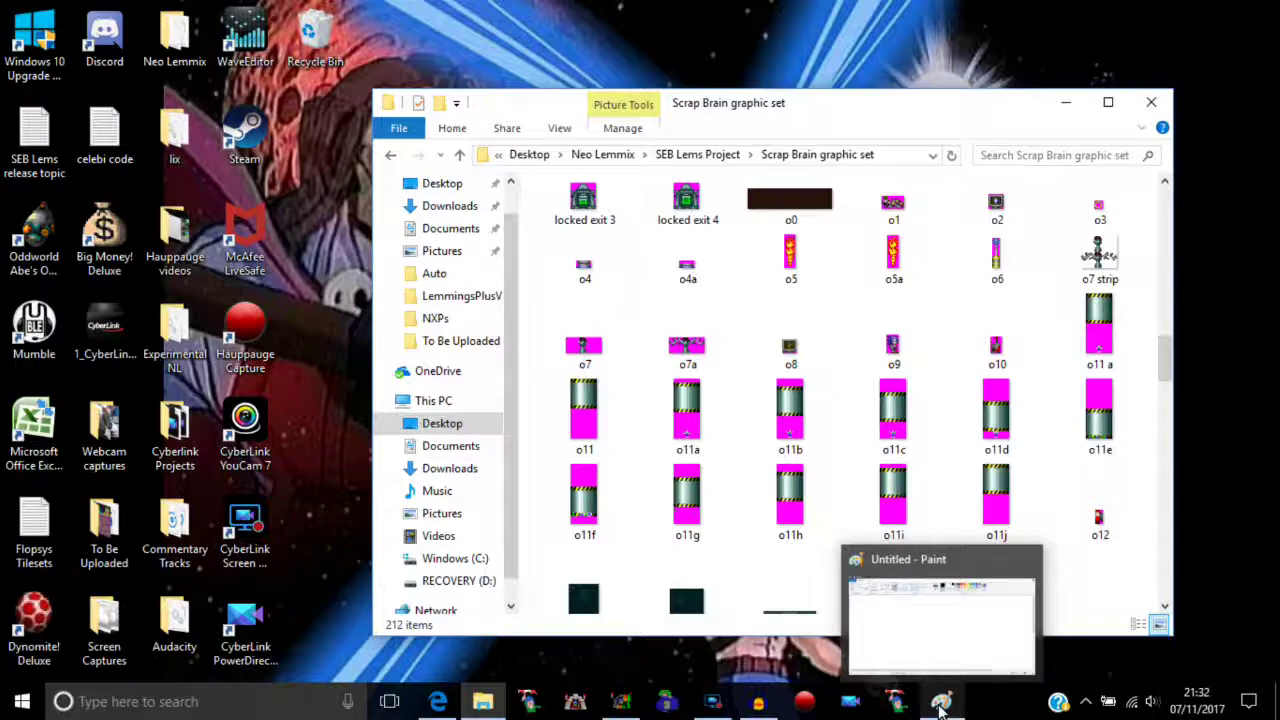
{"action": "left_click", "coordinate": [940, 705]}
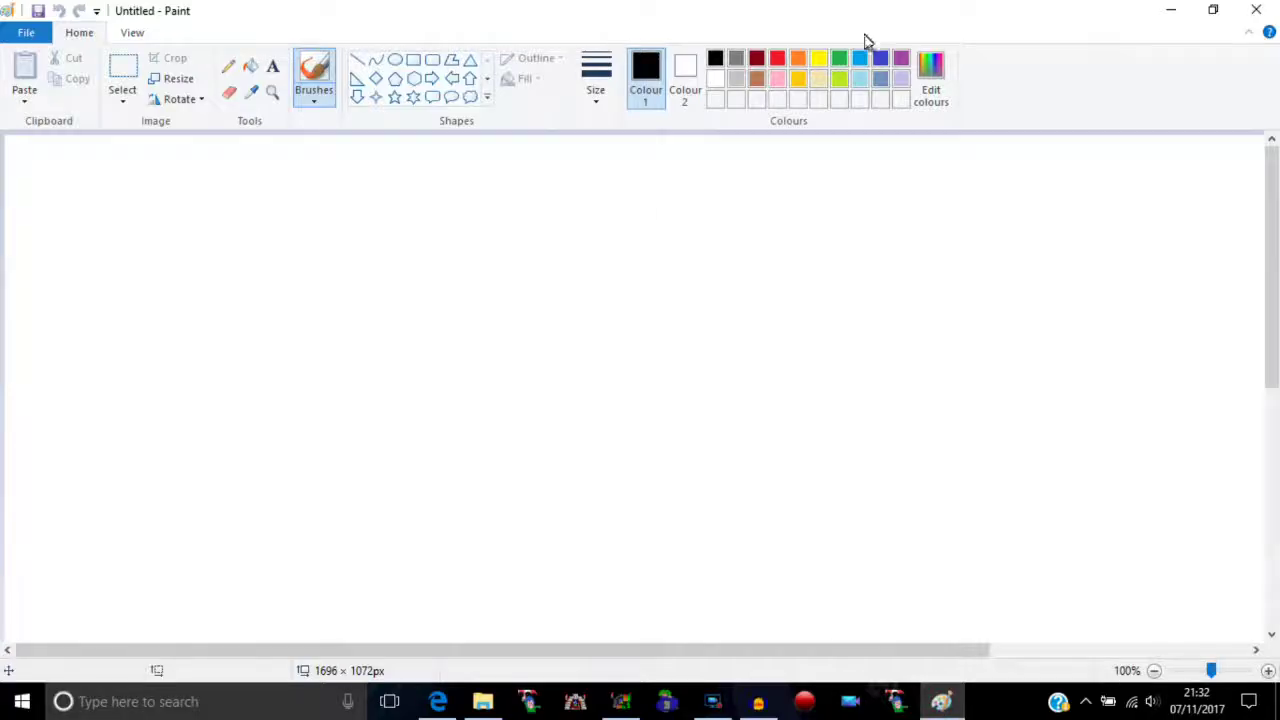
{"action": "left_click", "coordinate": [935, 68]}
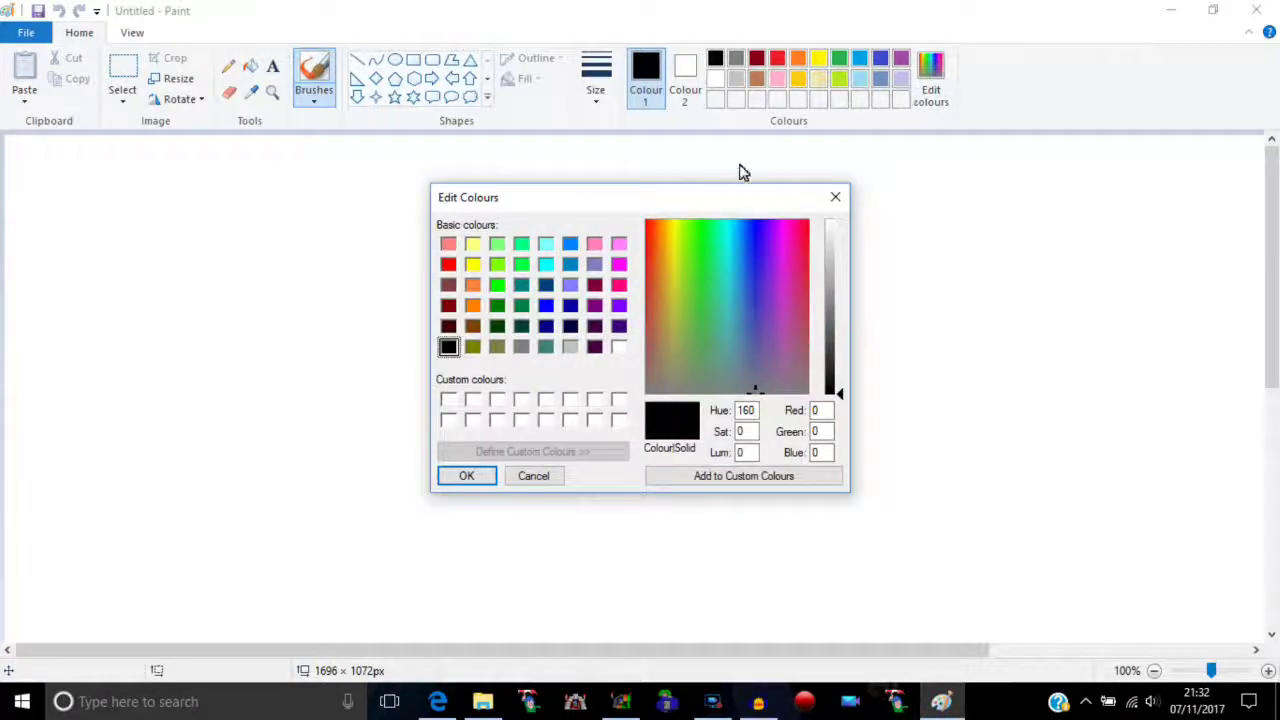
{"action": "double_click", "coordinate": [820, 411]}
{"action": "type", "text": "255"}
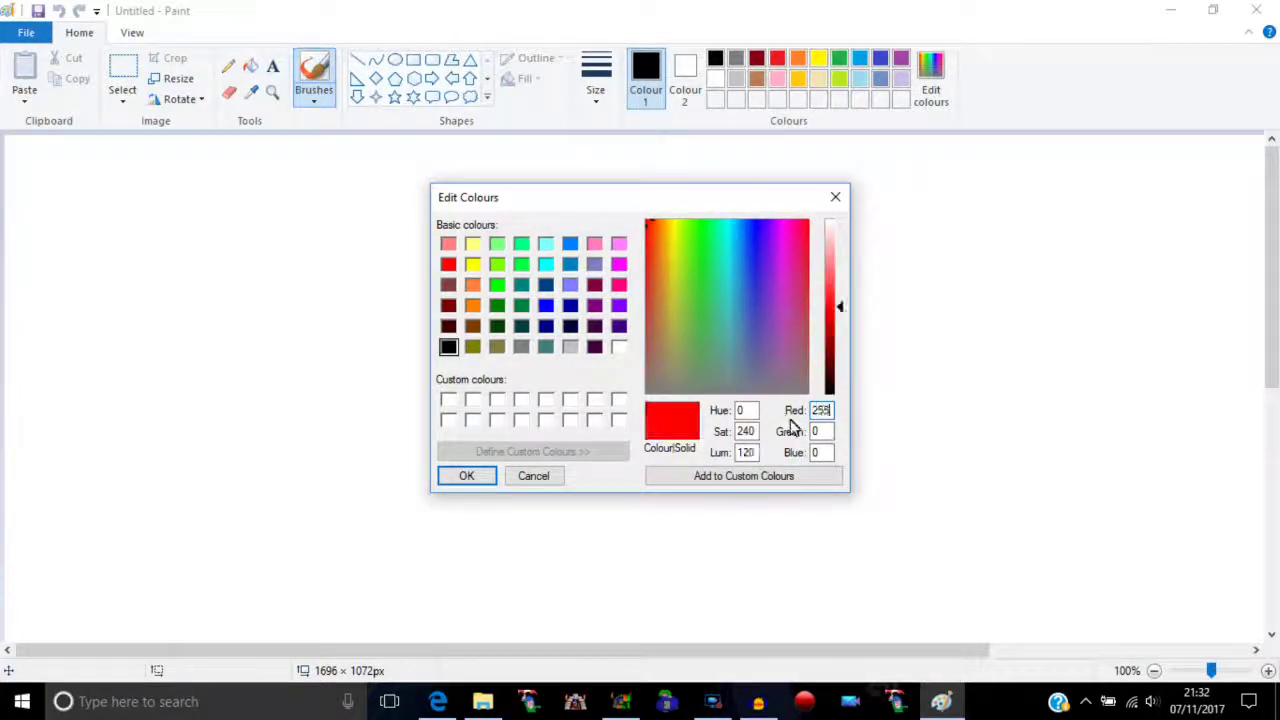
{"action": "double_click", "coordinate": [821, 452]}
{"action": "type", "text": "2"}
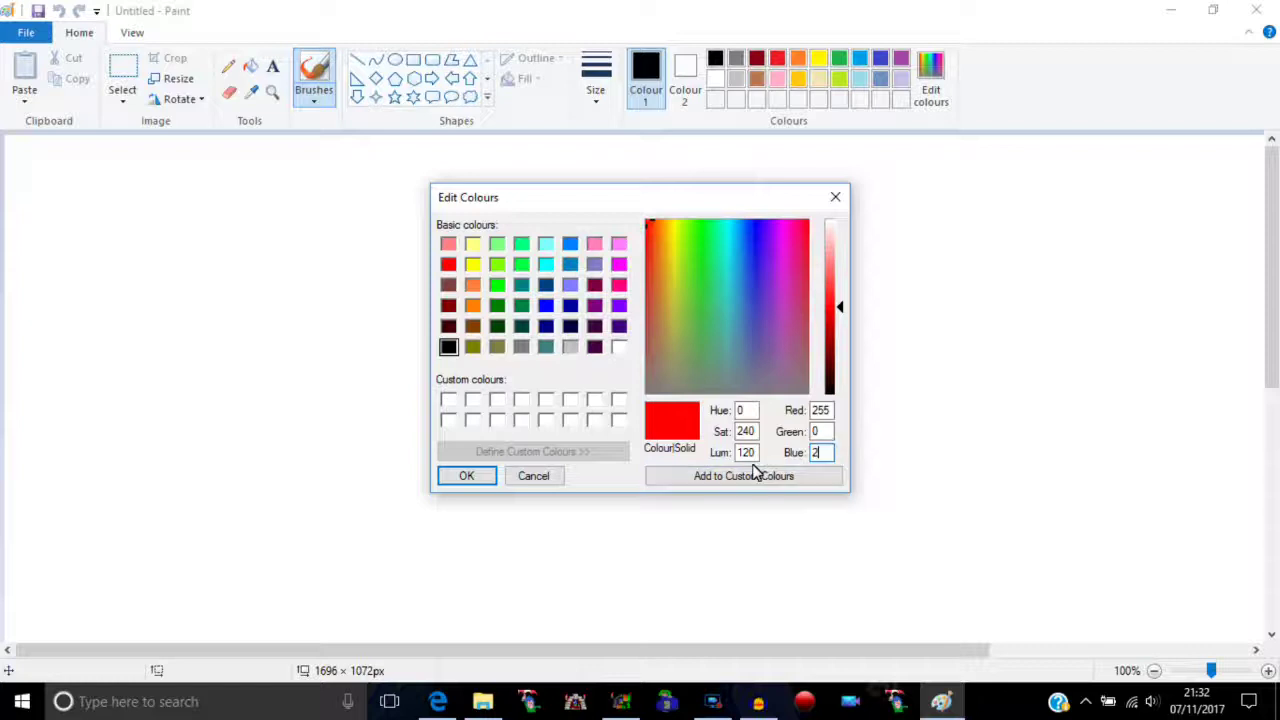
{"action": "type", "text": "55"}
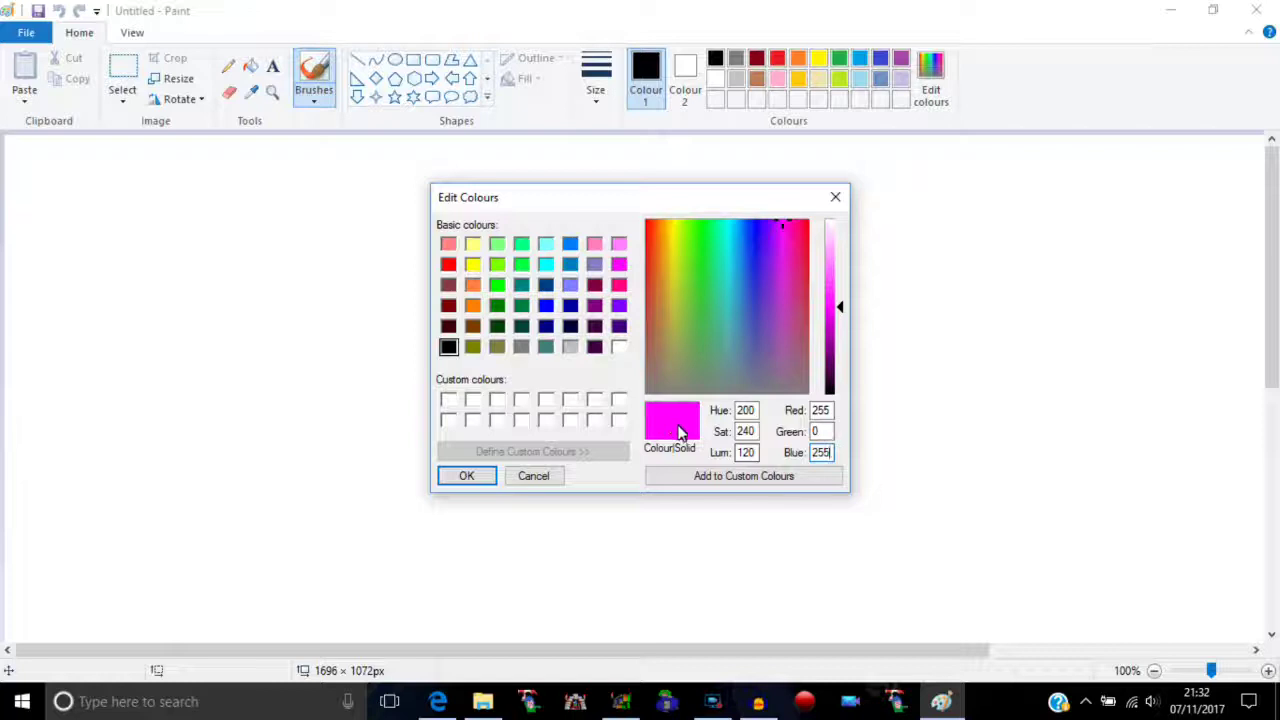
{"action": "left_click", "coordinate": [716, 480]}
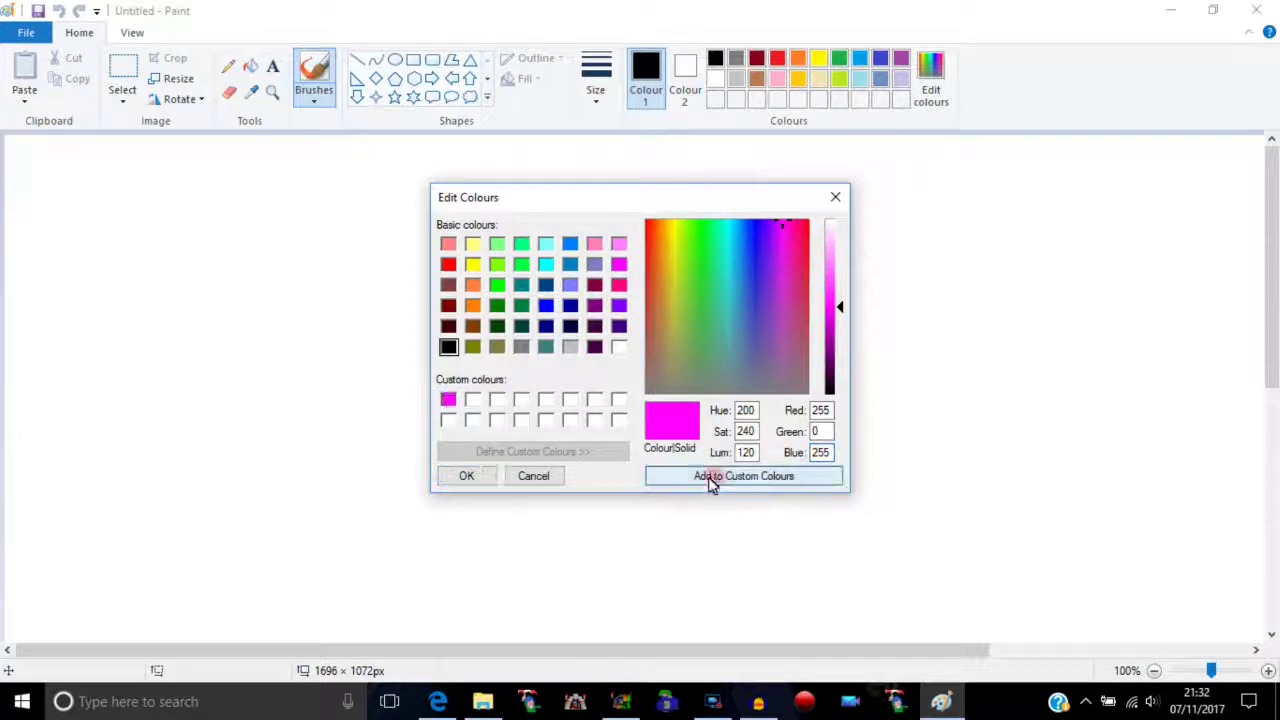
{"action": "left_click", "coordinate": [470, 476]}
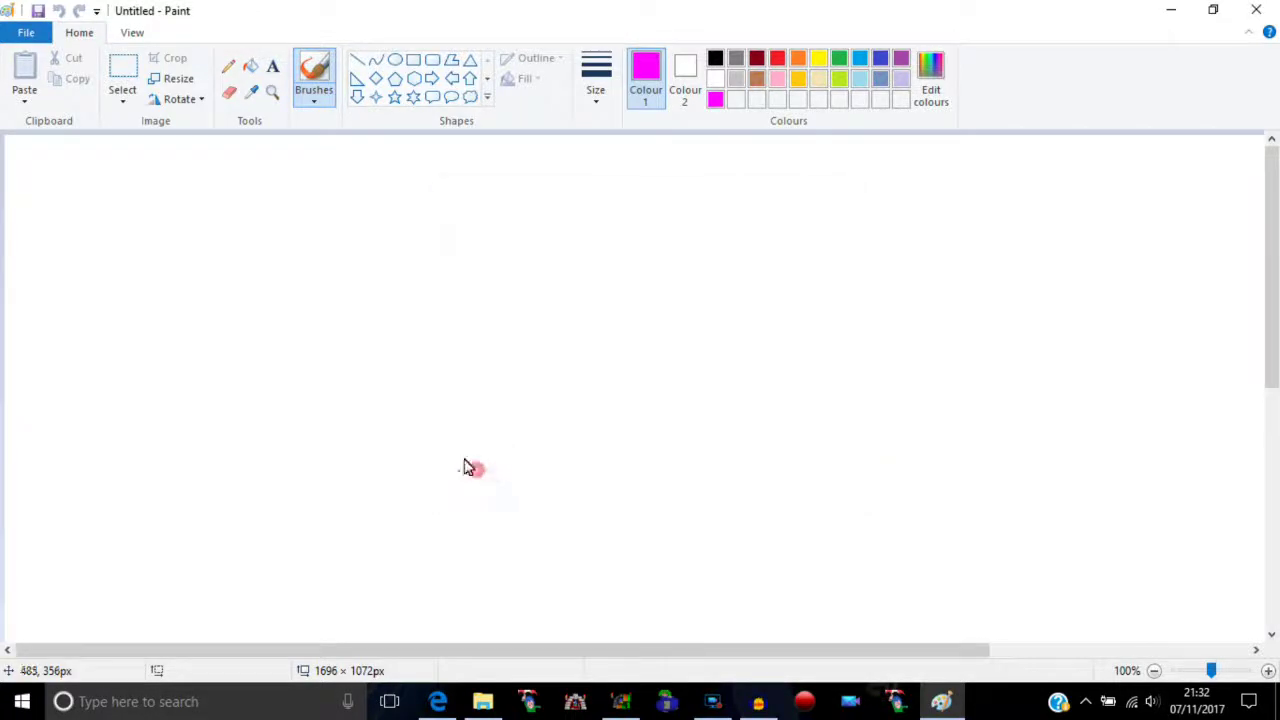
{"action": "left_click", "coordinate": [249, 67]}
{"action": "left_click", "coordinate": [273, 221]}
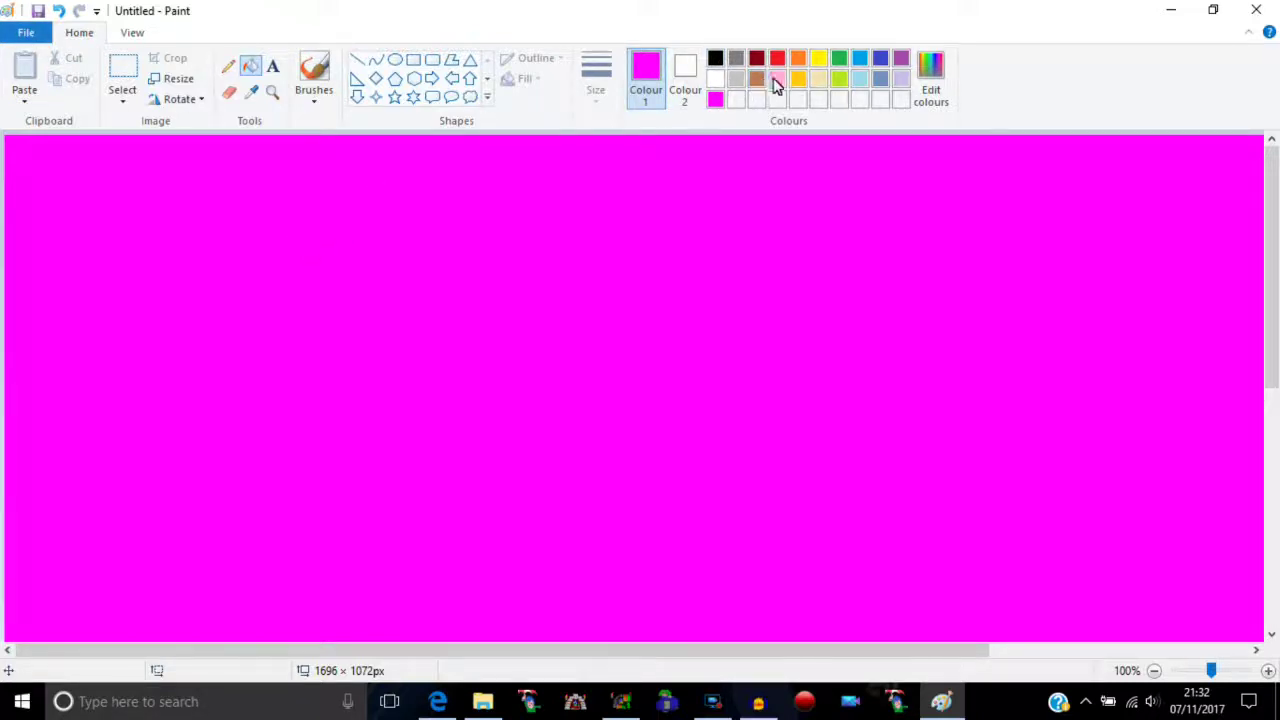
- Draw freehand pencil scribbles over the magenta canvas in blue with thin and thicker lines, and overlay thick red ones
{"action": "left_click", "coordinate": [859, 58]}
{"action": "left_click", "coordinate": [229, 67]}
{"action": "left_click_drag", "start_coordinate": [298, 407], "coordinate": [373, 249]}
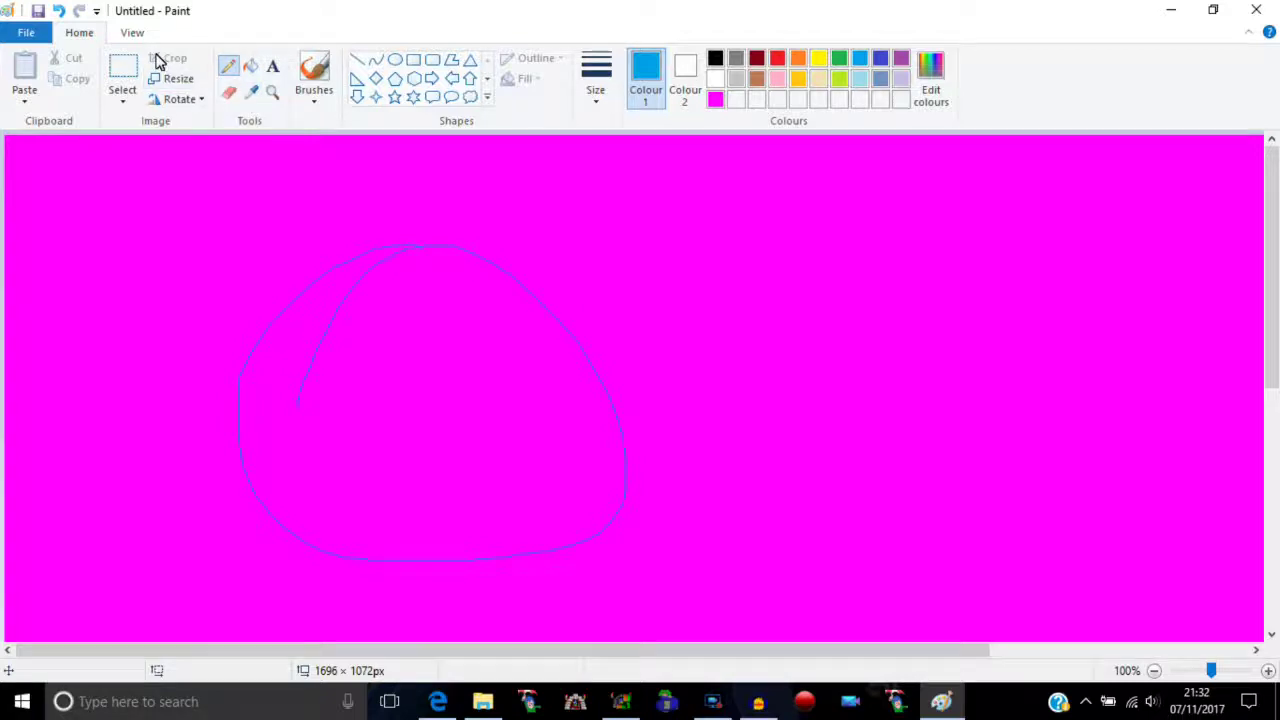
{"action": "left_click", "coordinate": [596, 75]}
{"action": "left_click", "coordinate": [623, 232]}
{"action": "mouse_move", "coordinate": [205, 490]}
{"action": "left_mouse_down"}
{"action": "mouse_move", "coordinate": [275, 337]}
{"action": "mouse_move", "coordinate": [337, 594]}
{"action": "mouse_move", "coordinate": [597, 463]}
{"action": "mouse_move", "coordinate": [437, 374]}
{"action": "mouse_move", "coordinate": [547, 648]}
{"action": "mouse_move", "coordinate": [571, 391]}
{"action": "mouse_move", "coordinate": [389, 383]}
{"action": "mouse_move", "coordinate": [834, 486]}
{"action": "mouse_move", "coordinate": [818, 489]}
{"action": "left_mouse_up"}
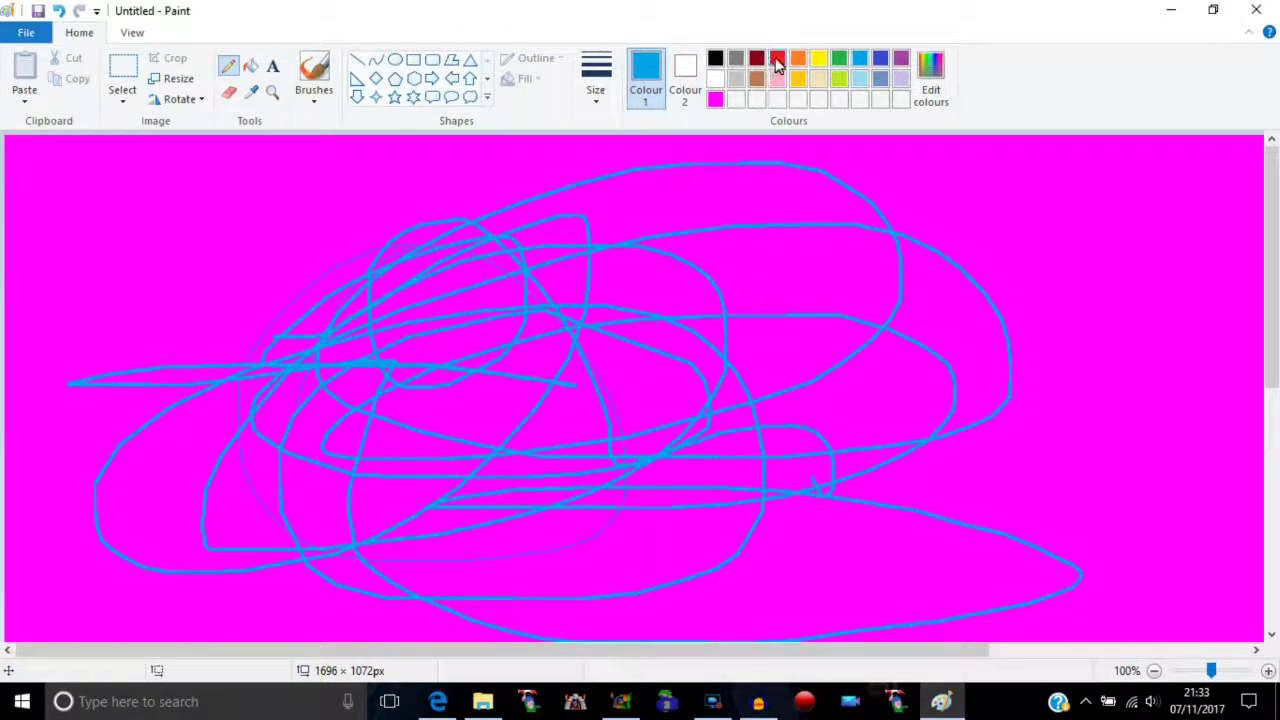
{"action": "left_click", "coordinate": [778, 60]}
{"action": "mouse_move", "coordinate": [640, 357]}
{"action": "left_mouse_down"}
{"action": "mouse_move", "coordinate": [565, 358]}
{"action": "mouse_move", "coordinate": [456, 509]}
{"action": "mouse_move", "coordinate": [775, 375]}
{"action": "mouse_move", "coordinate": [751, 388]}
{"action": "mouse_move", "coordinate": [548, 341]}
{"action": "mouse_move", "coordinate": [713, 266]}
{"action": "mouse_move", "coordinate": [723, 409]}
{"action": "left_mouse_up"}
- Save the picture to the Desktop as a PNG named Untitled
{"action": "left_click", "coordinate": [26, 32]}
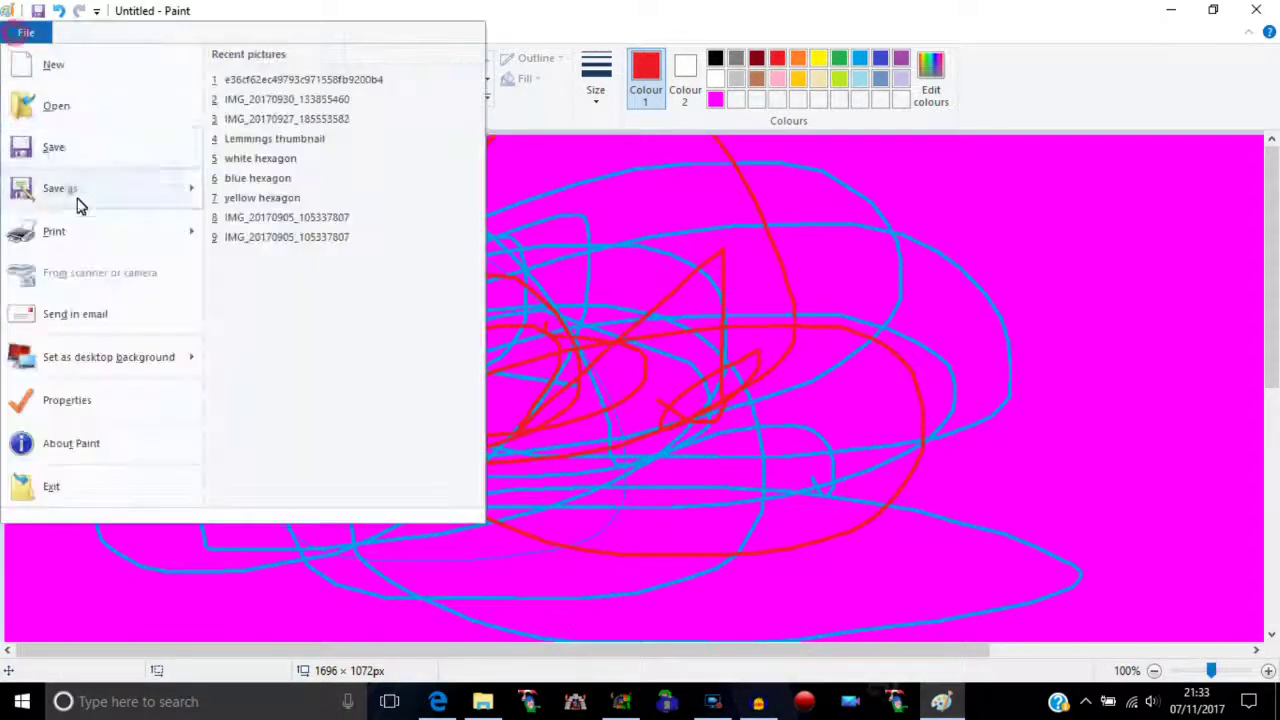
{"action": "left_click", "coordinate": [106, 204]}
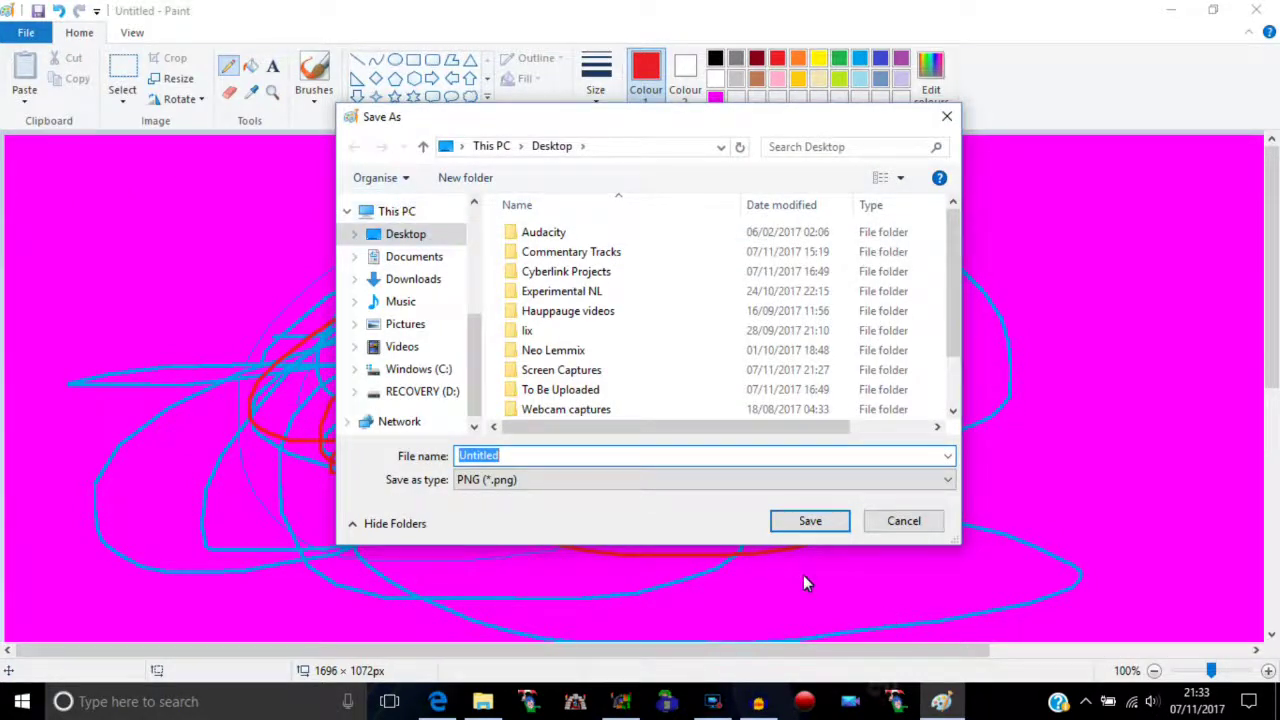
{"action": "left_click", "coordinate": [805, 528]}
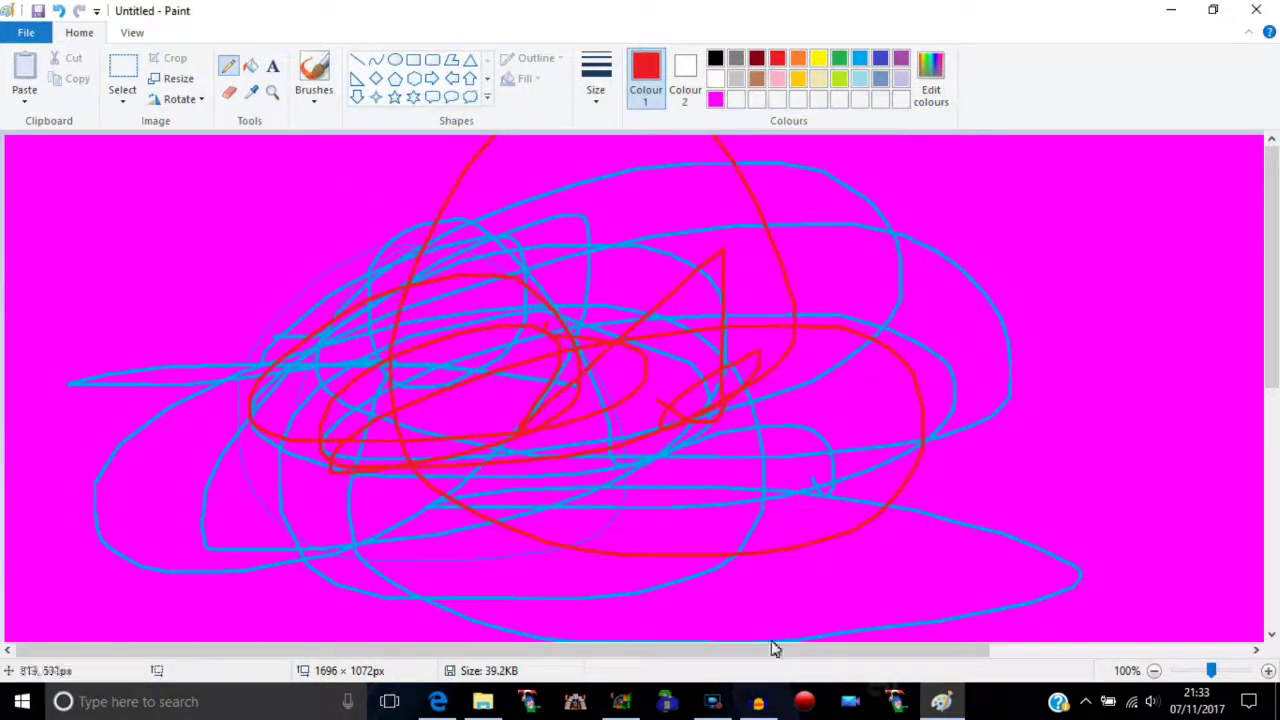
- Switch to the NeoLemmix Graphic Set Tool and start a new graphic set without saving the current one
{"action": "left_click", "coordinate": [620, 701]}
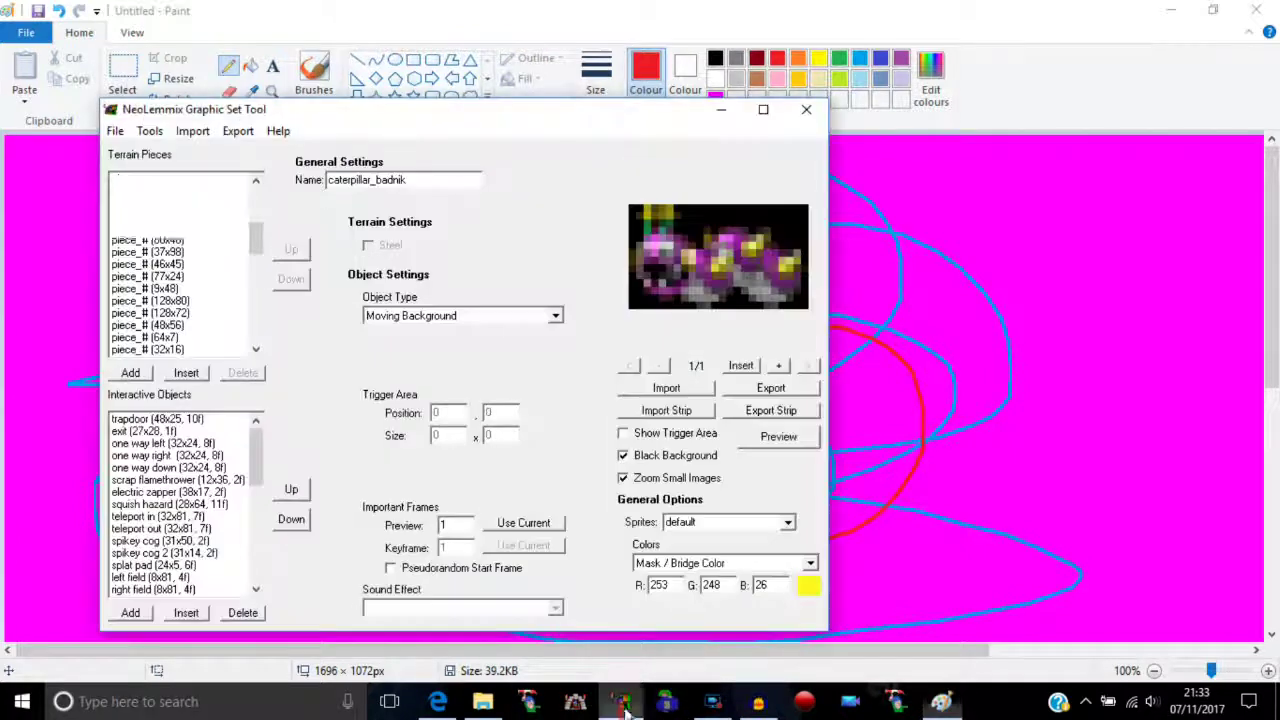
{"action": "left_click", "coordinate": [113, 131]}
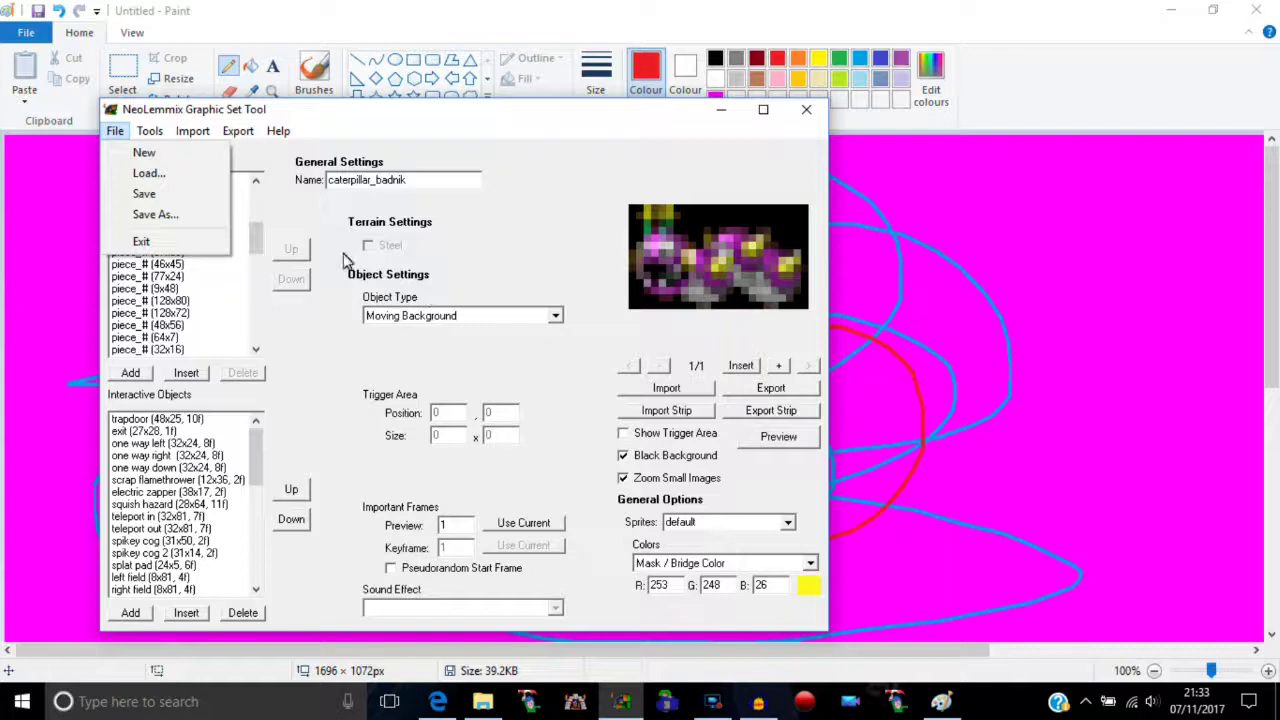
{"action": "left_click", "coordinate": [348, 258]}
{"action": "left_click", "coordinate": [115, 131]}
{"action": "left_click", "coordinate": [125, 151]}
{"action": "left_click", "coordinate": [632, 384]}
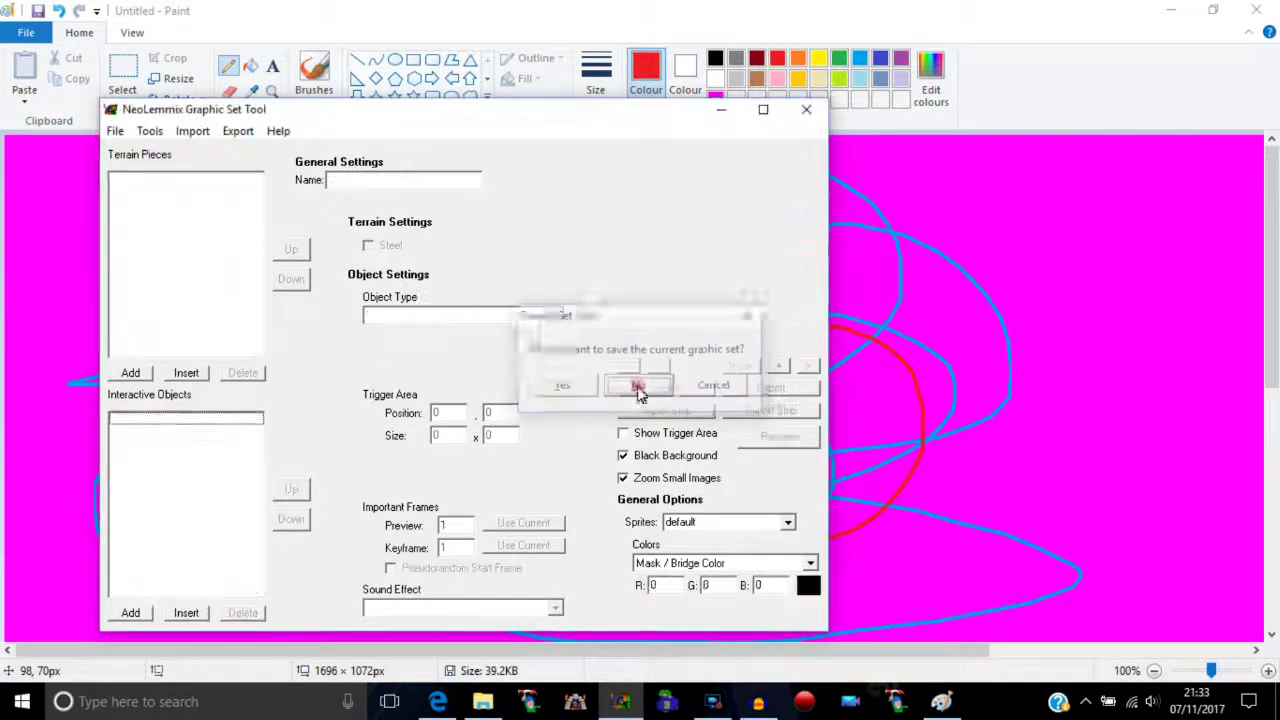
- Add a terrain piece and import the Untitled image from the Desktop into it, using a transparent color for transparency
{"action": "left_click", "coordinate": [135, 375]}
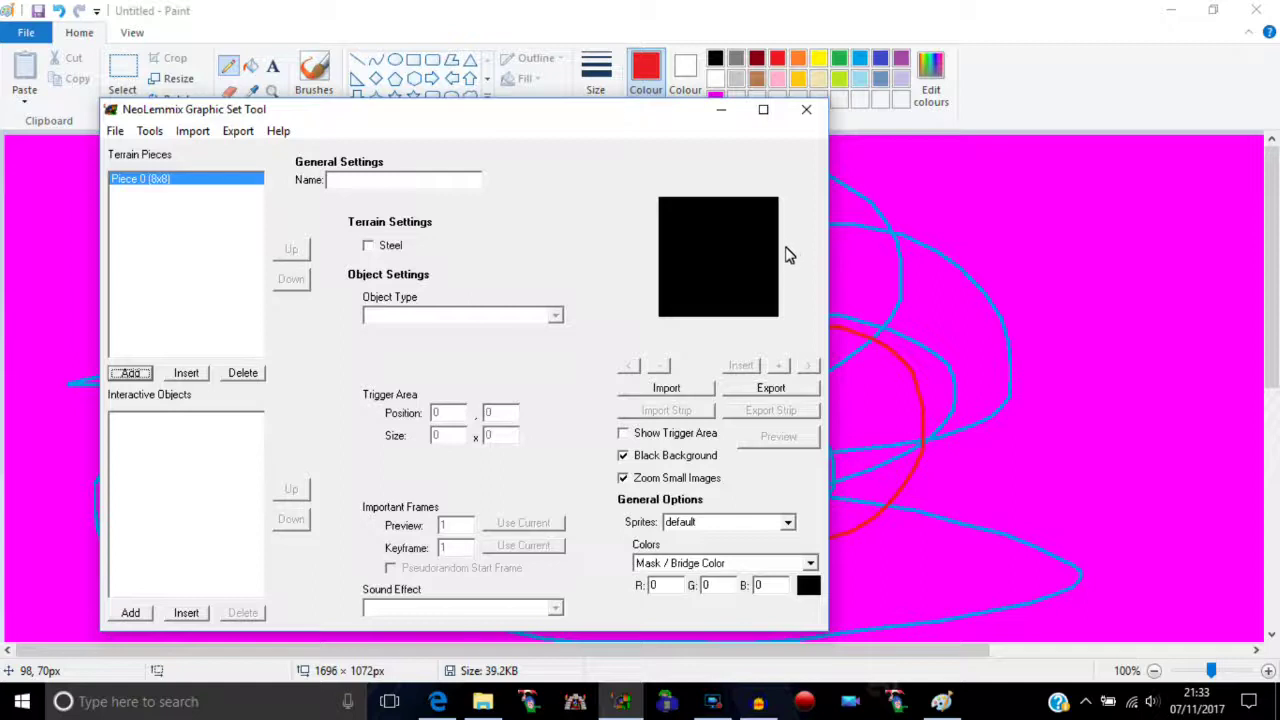
{"action": "left_click", "coordinate": [666, 388]}
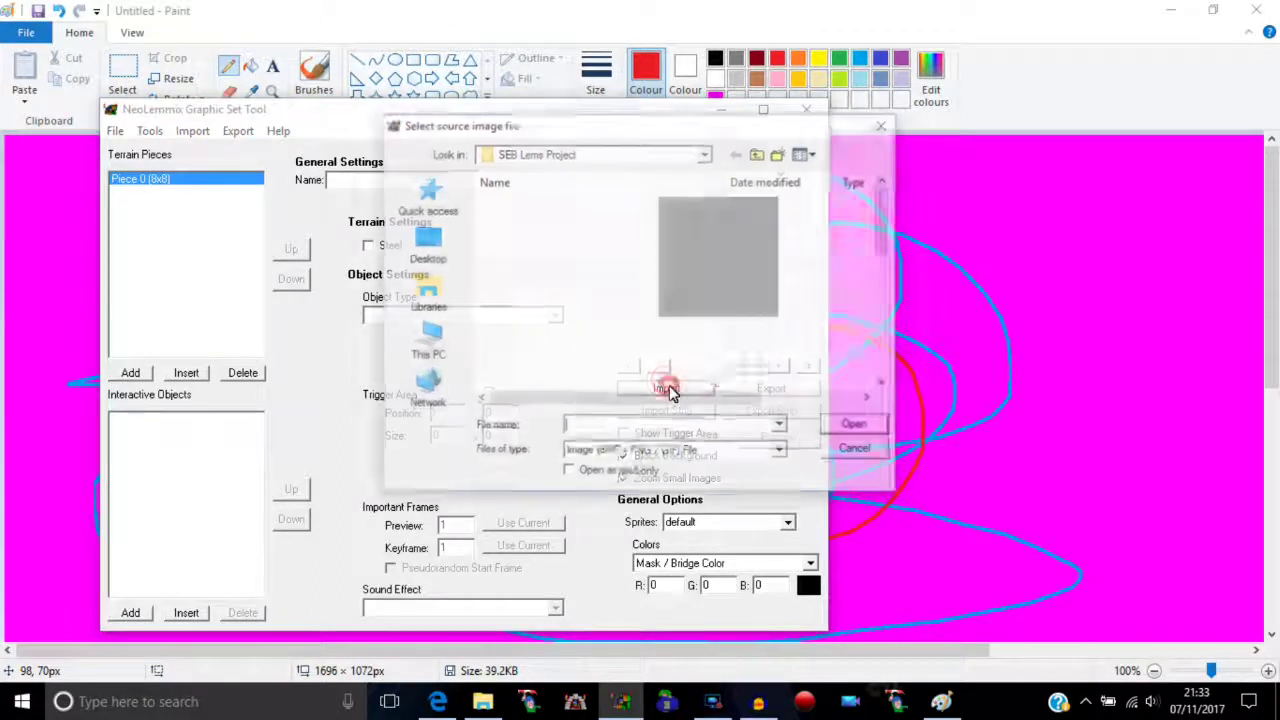
{"action": "left_click_drag", "start_coordinate": [886, 207], "coordinate": [423, 249]}
{"action": "left_click", "coordinate": [424, 249]}
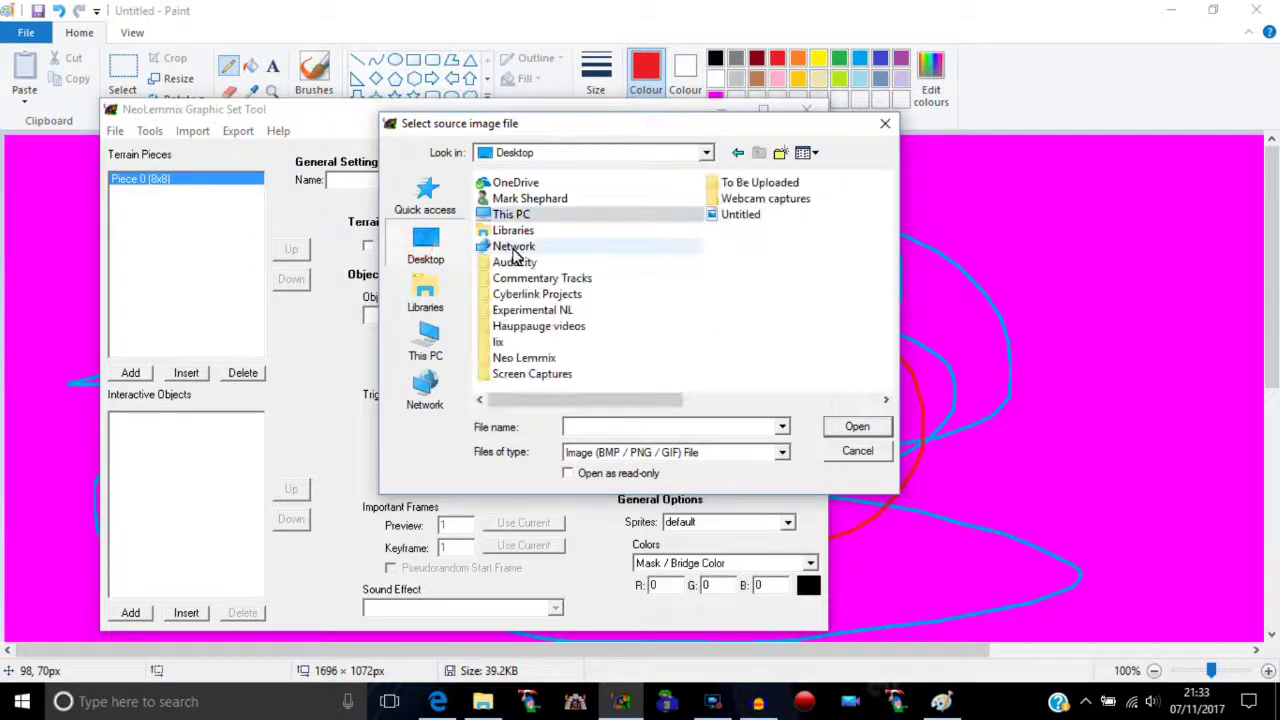
{"action": "double_click", "coordinate": [720, 215]}
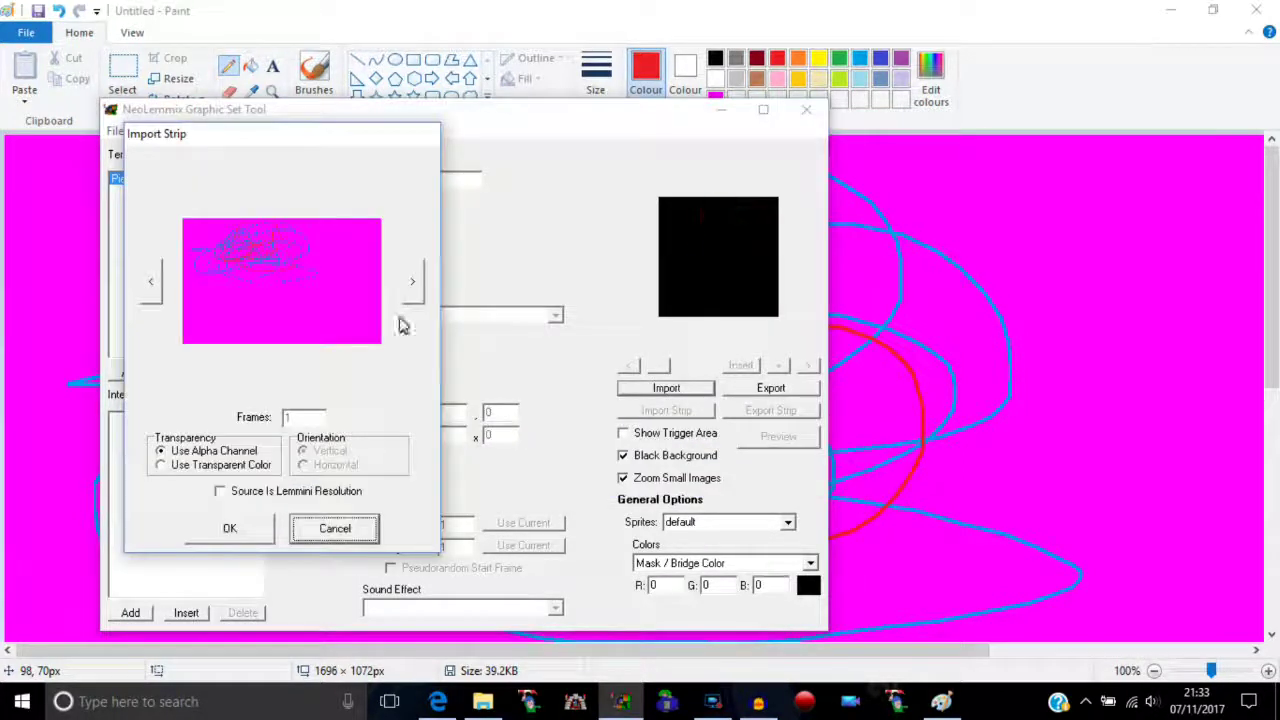
{"action": "left_click", "coordinate": [161, 466]}
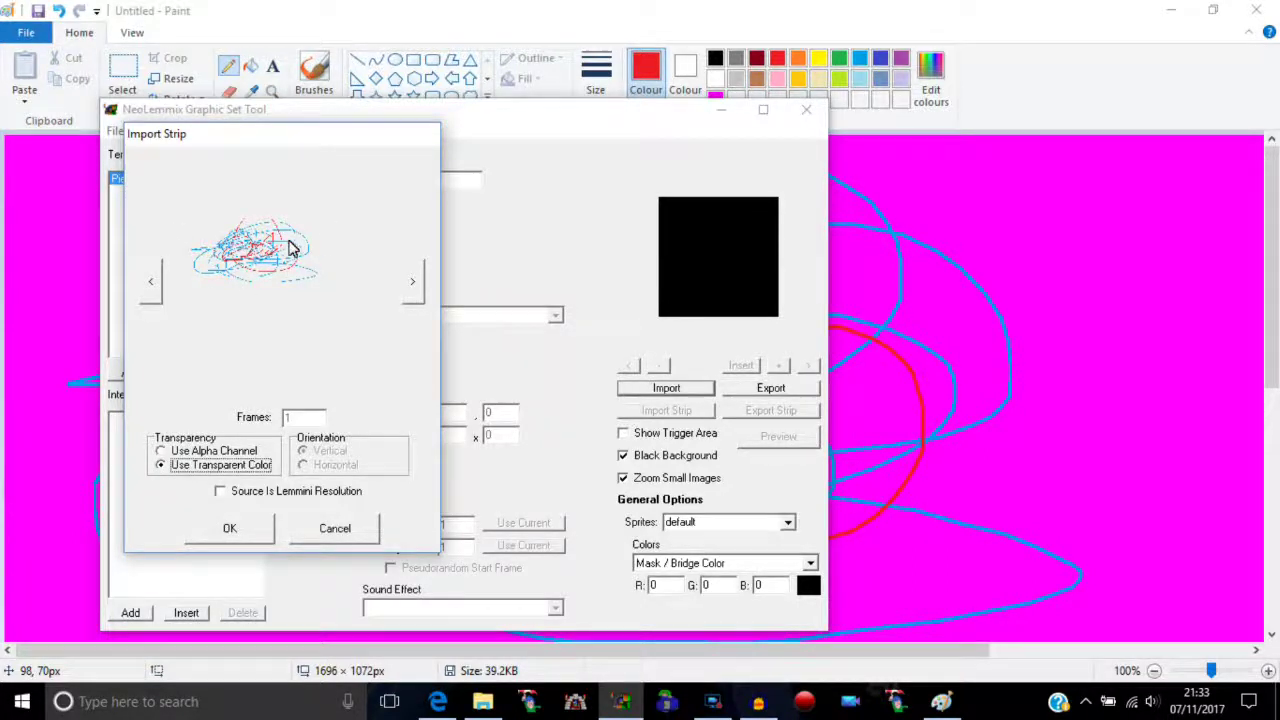
{"action": "left_click", "coordinate": [250, 531]}
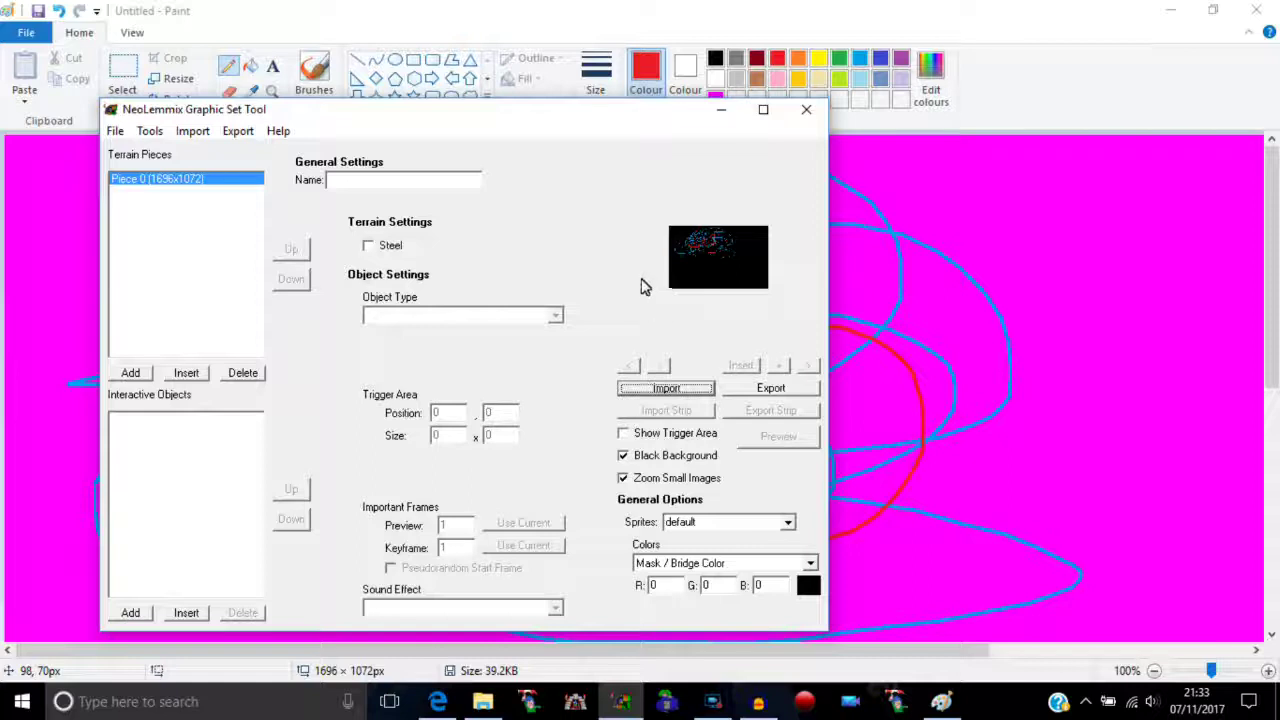
- Switch to Paint and shrink the canvas to 1201 × 596 px, trimming the empty magenta below and beside the scribbles
{"action": "left_click", "coordinate": [1075, 8]}
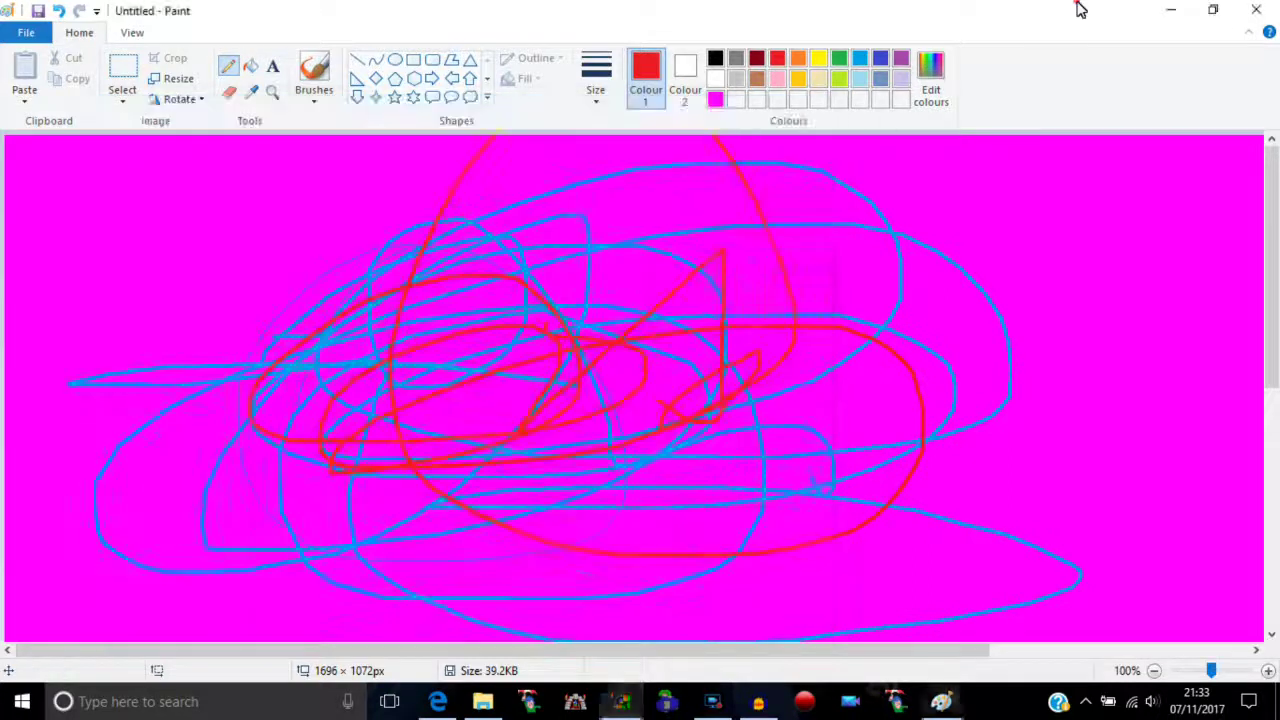
{"action": "left_click_drag", "start_coordinate": [1267, 228], "coordinate": [1267, 468]}
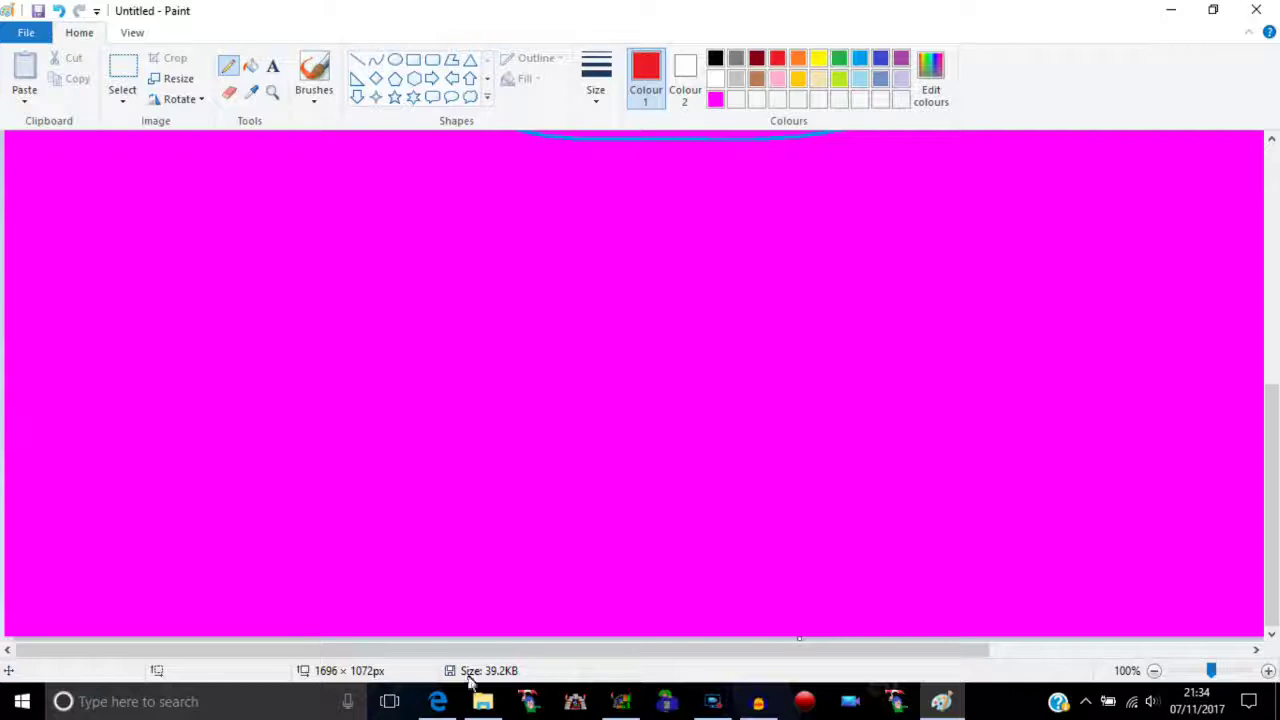
{"action": "left_click", "coordinate": [941, 701]}
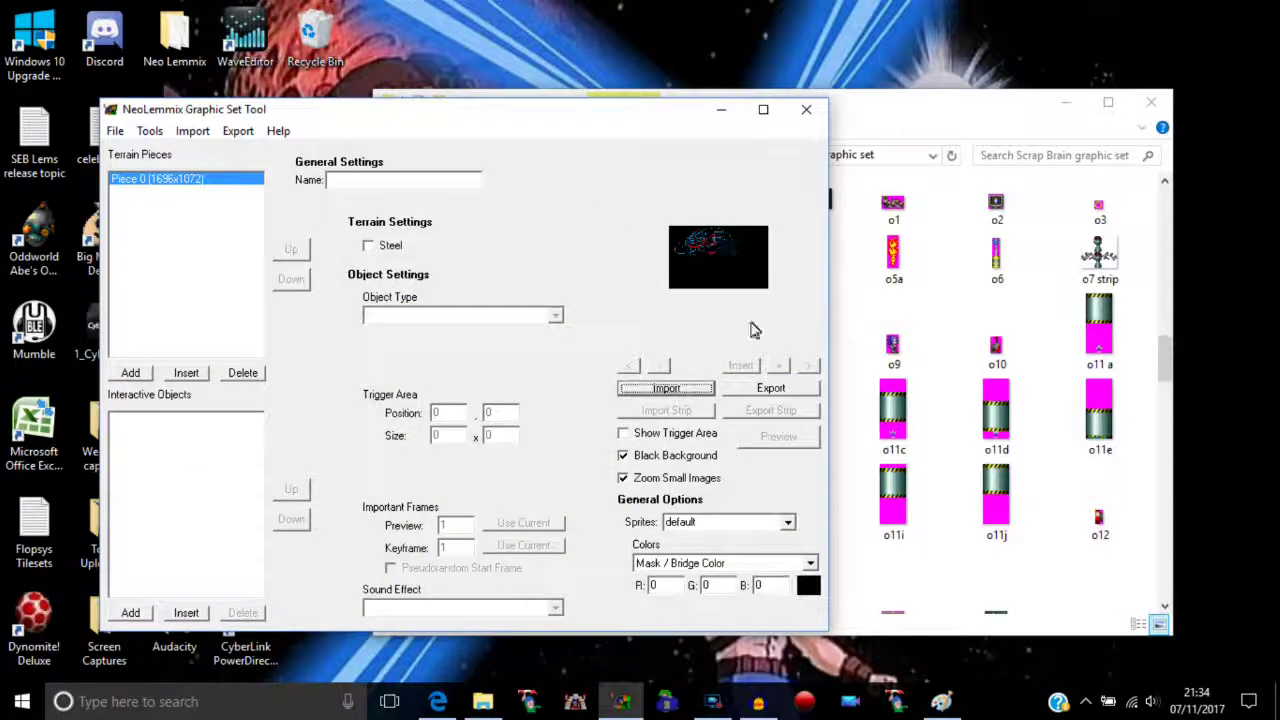
{"action": "left_click", "coordinate": [941, 701]}
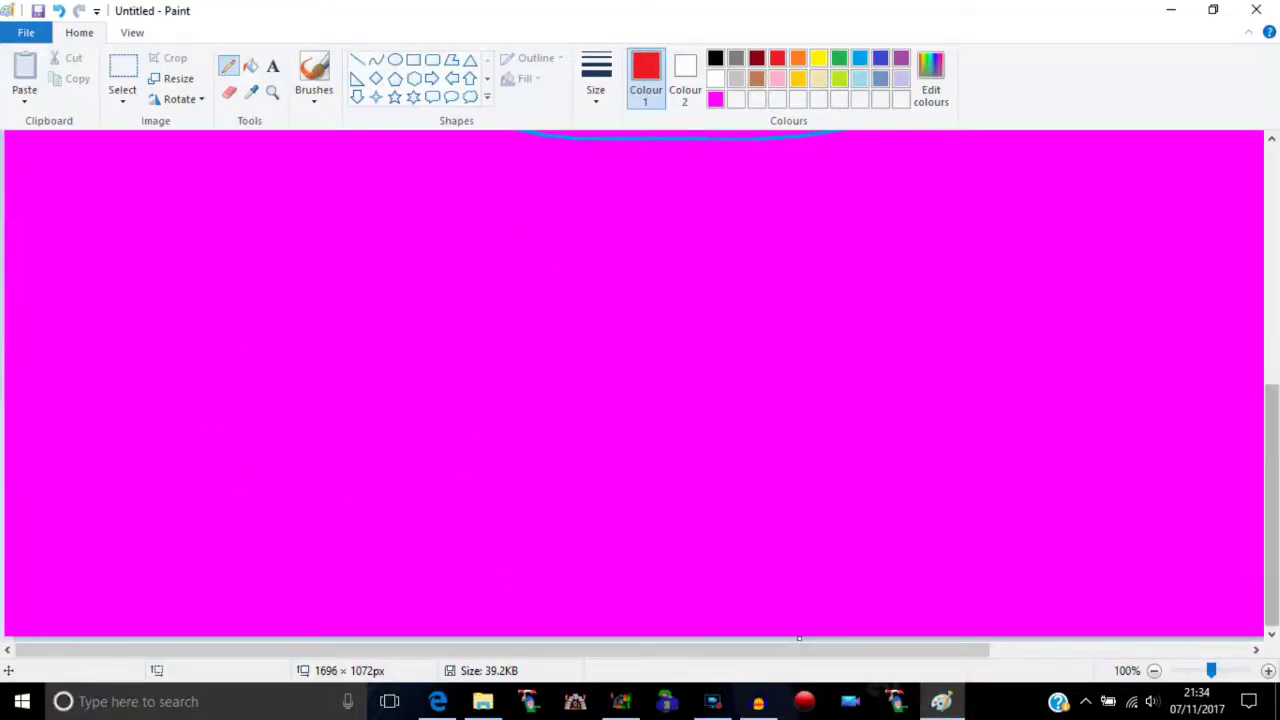
{"action": "scroll", "coordinate": [175, 358], "scroll_direction": "up", "scroll_amount": 5}
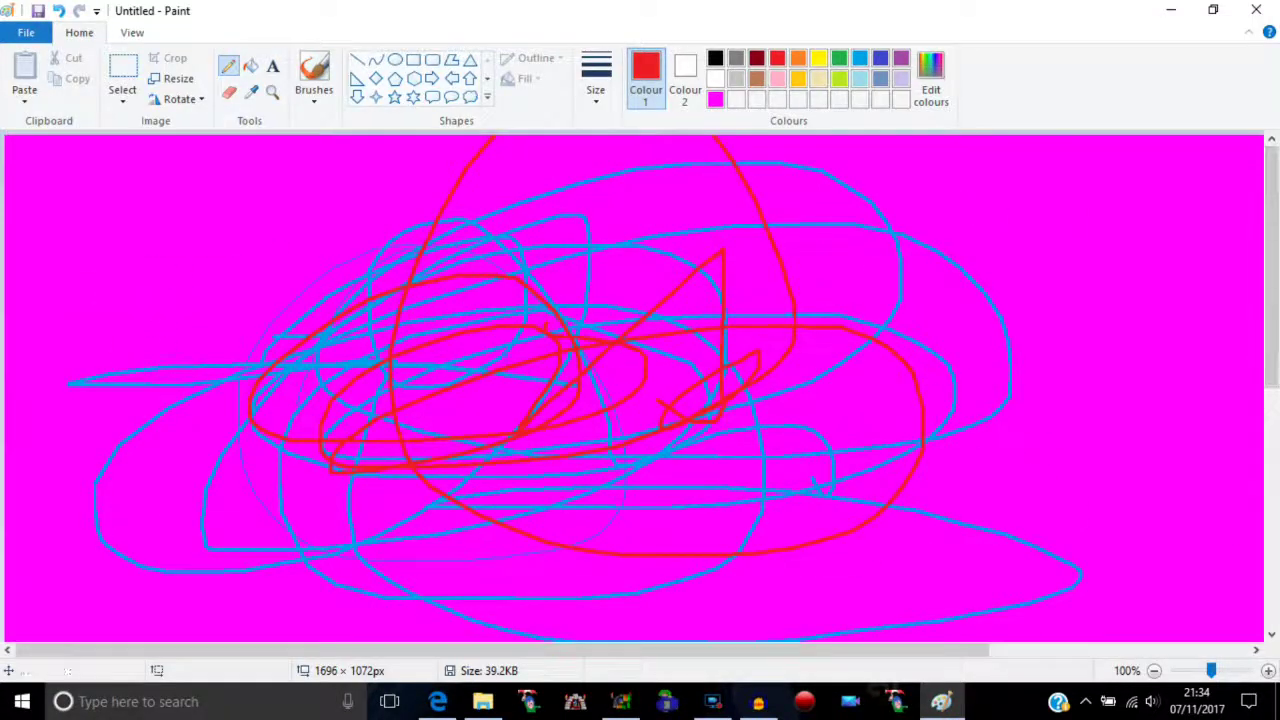
{"action": "left_click_drag", "start_coordinate": [1271, 270], "coordinate": [1271, 515]}
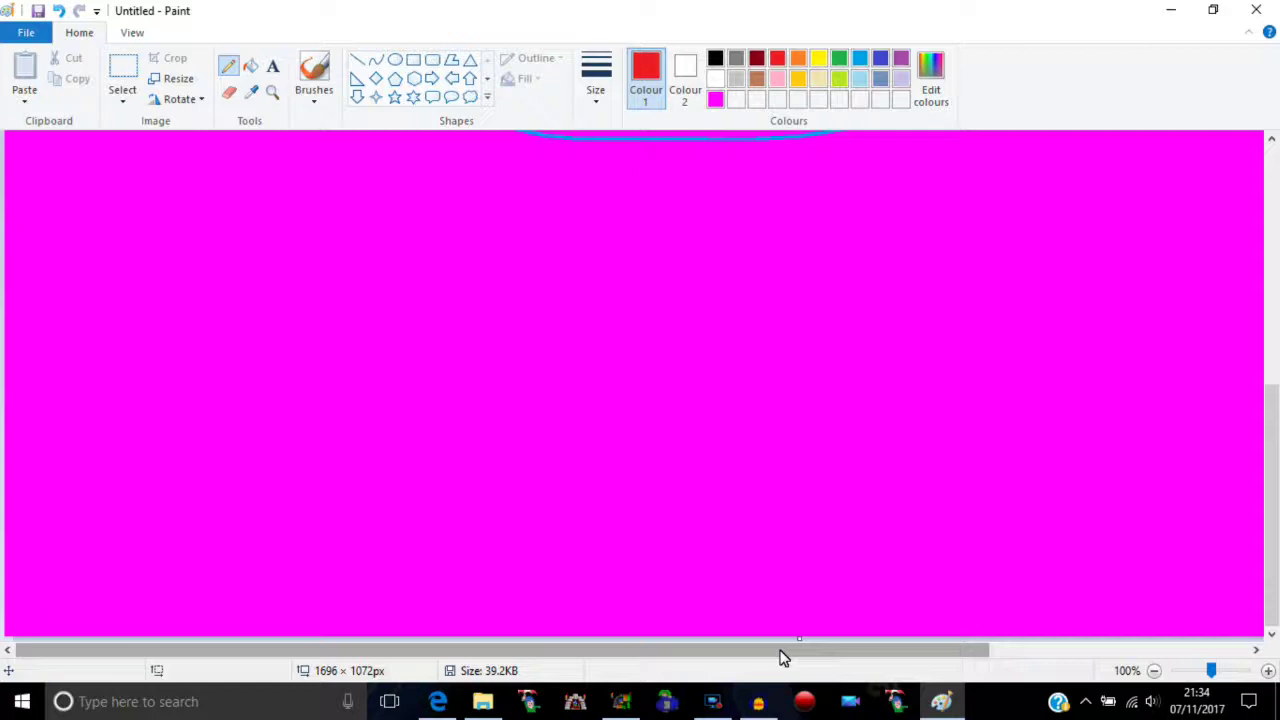
{"action": "left_click_drag", "start_coordinate": [802, 639], "coordinate": [765, 265]}
{"action": "left_click_drag", "start_coordinate": [775, 197], "coordinate": [775, 196]}
{"action": "scroll", "coordinate": [860, 350], "scroll_direction": "up", "scroll_amount": 2}
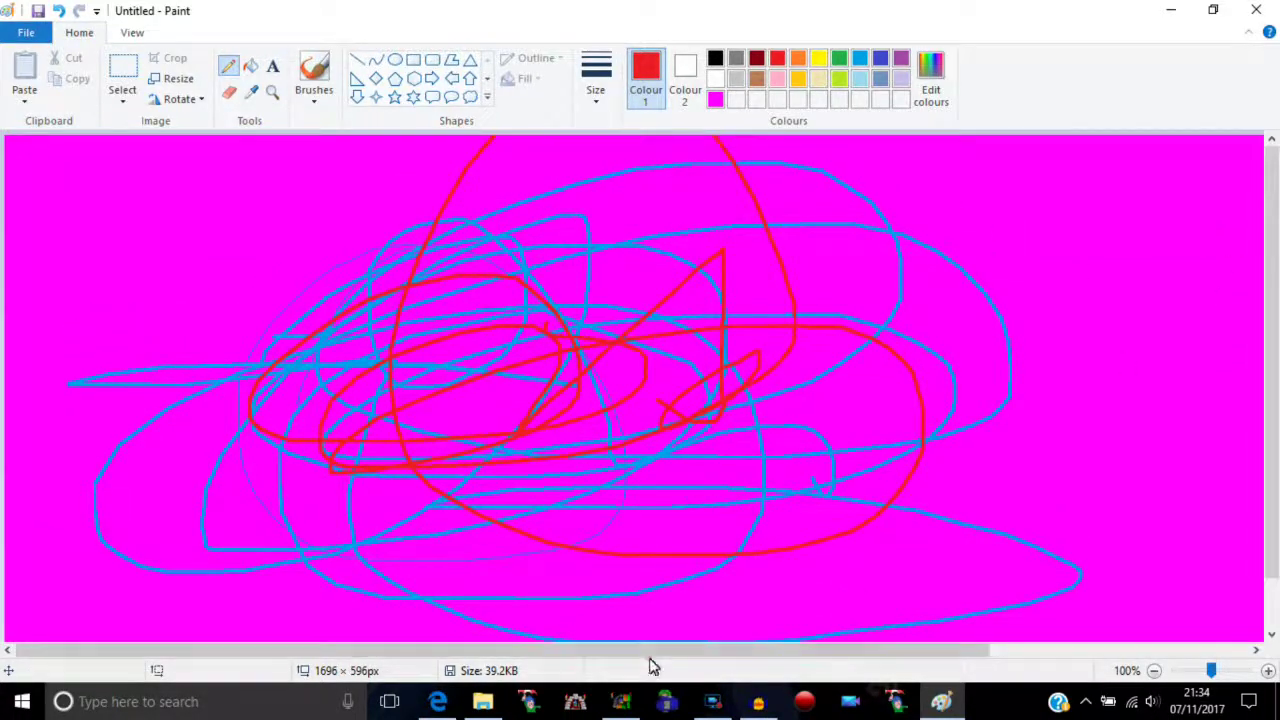
{"action": "left_click_drag", "start_coordinate": [650, 666], "coordinate": [1011, 660]}
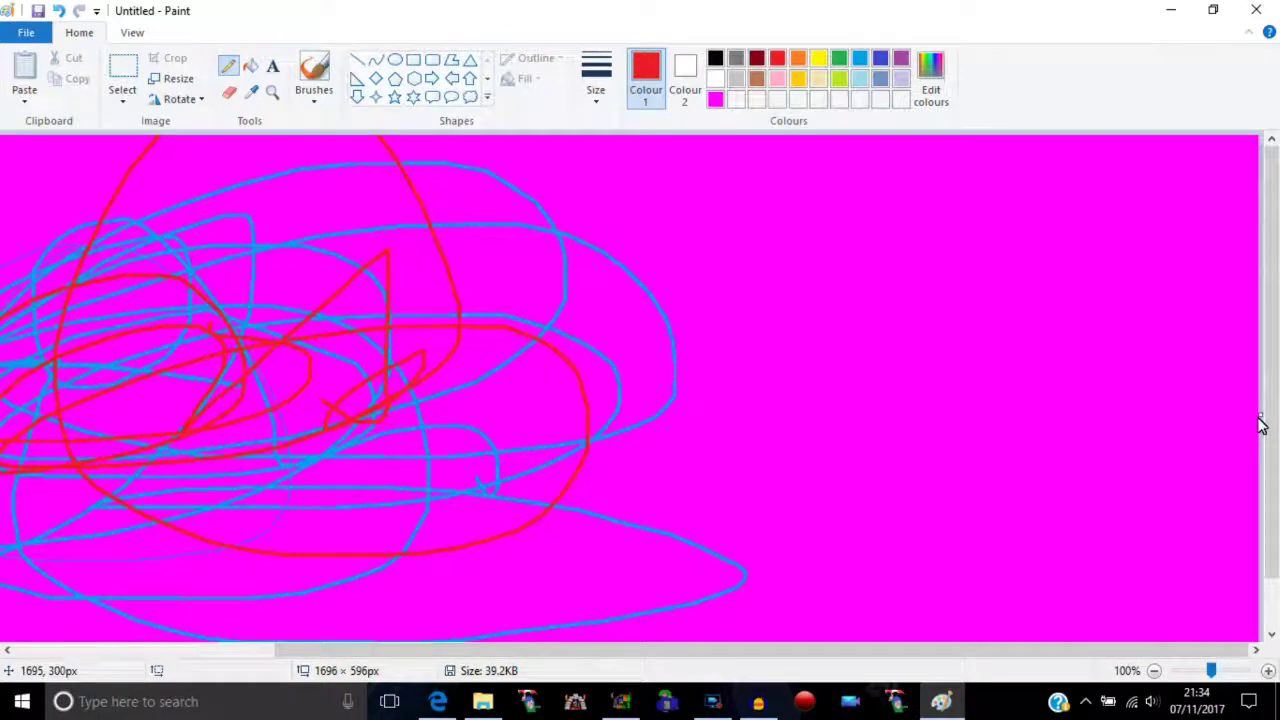
{"action": "left_click_drag", "start_coordinate": [1260, 423], "coordinate": [798, 440]}
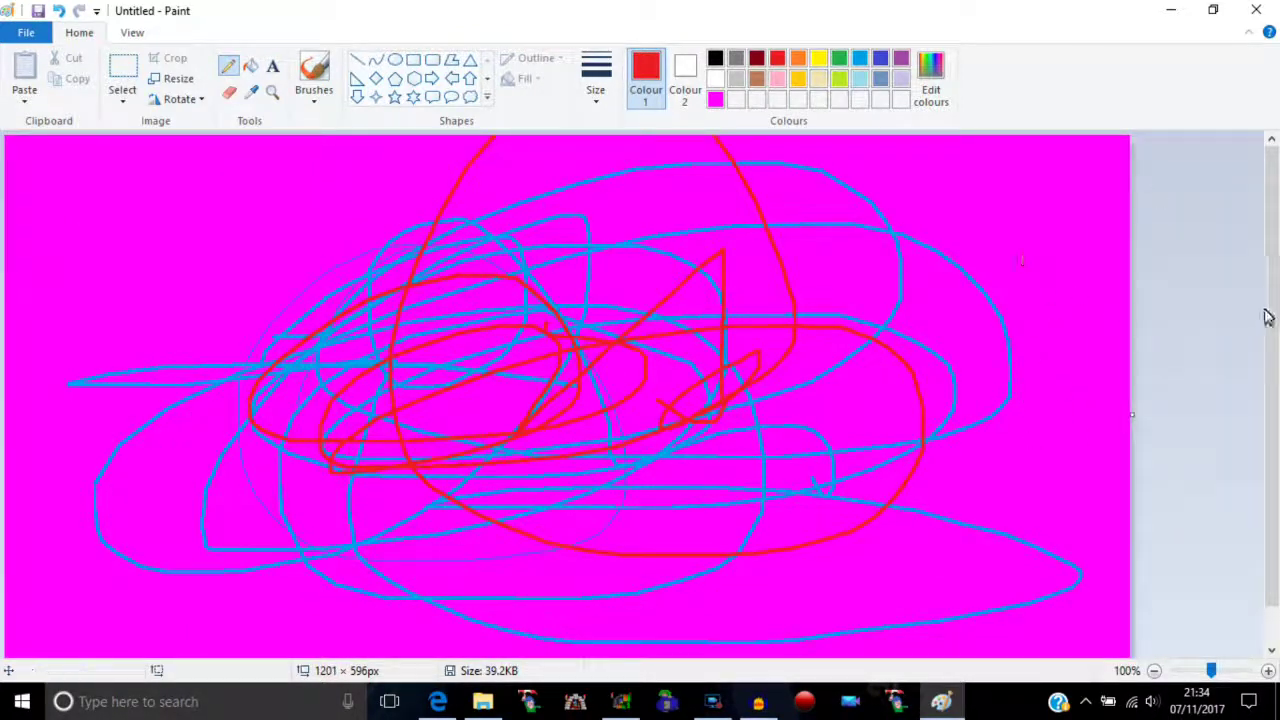
- Switch to the NeoLemmix Graphic Set Tool and save the graphic set to the Desktop as test.dat
{"action": "left_click", "coordinate": [621, 701]}
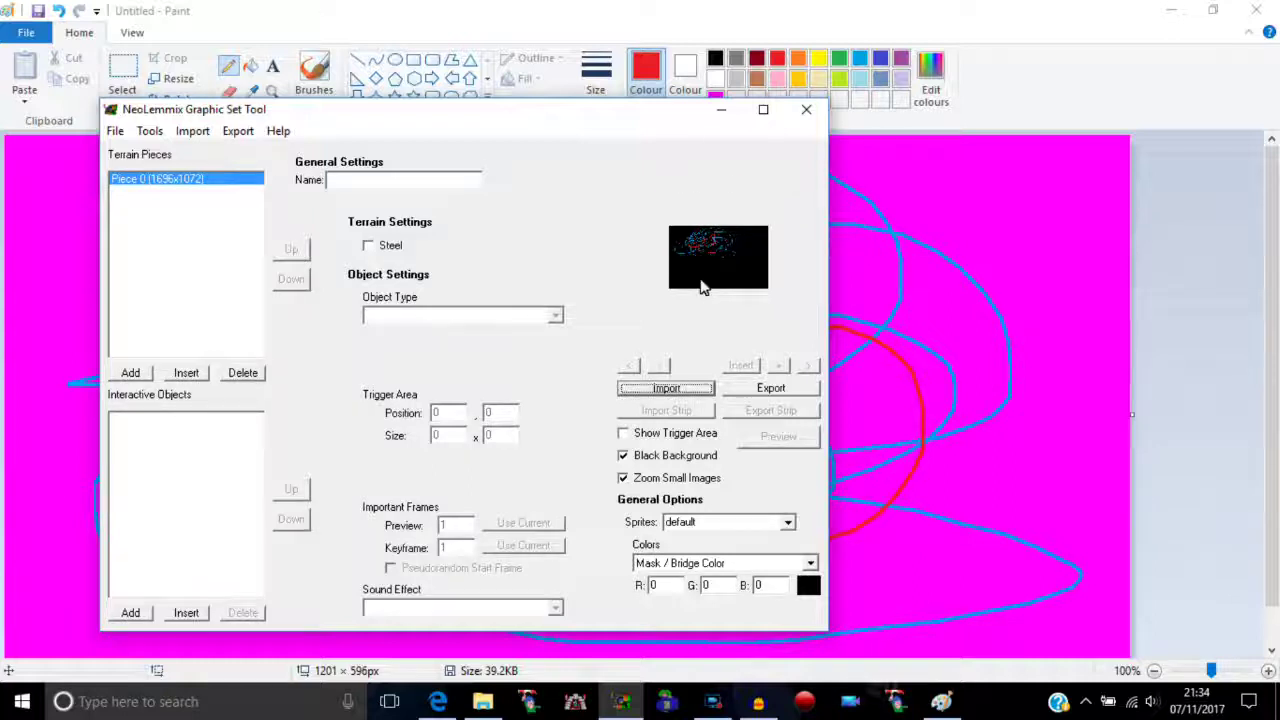
{"action": "left_click", "coordinate": [115, 132]}
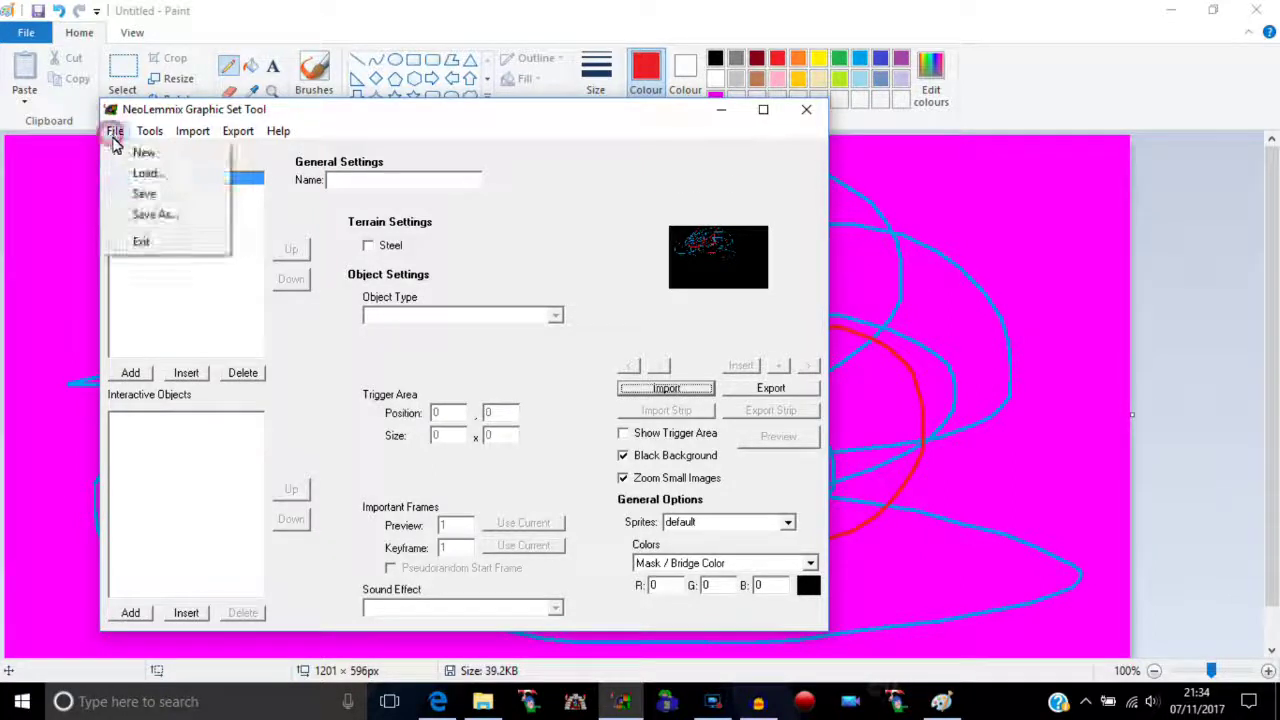
{"action": "left_click", "coordinate": [145, 211]}
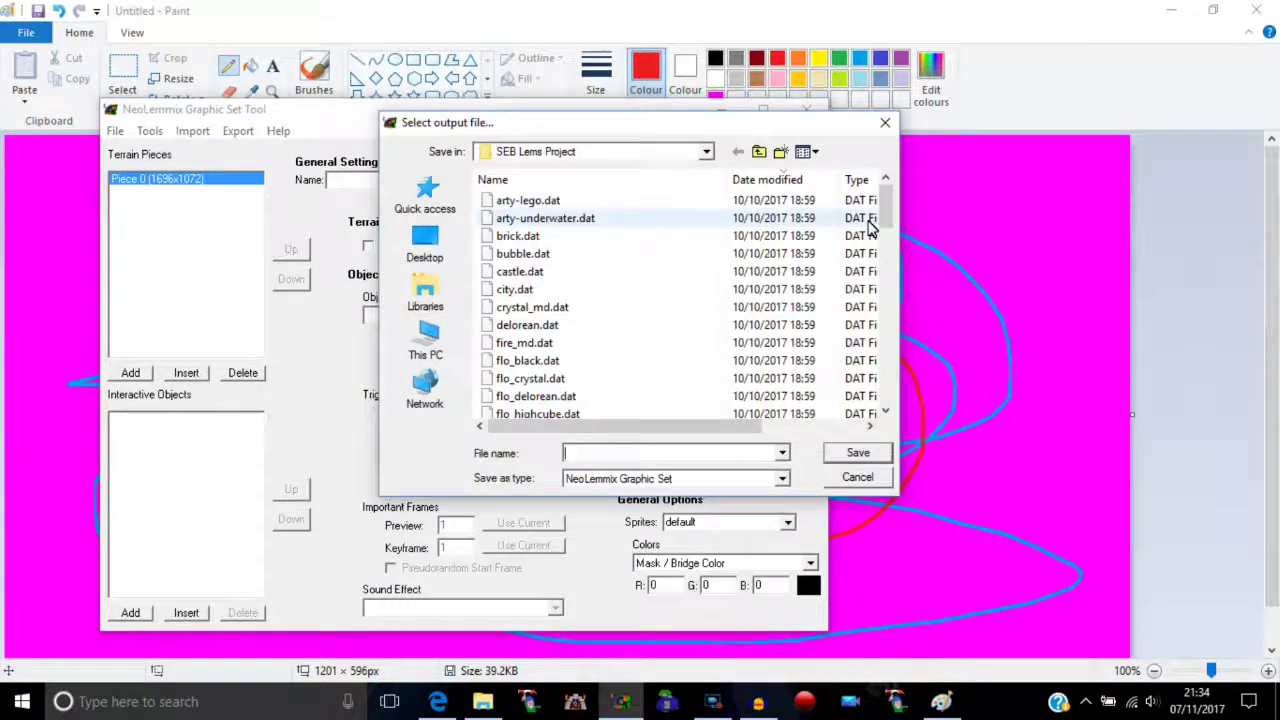
{"action": "mouse_move", "coordinate": [886, 195]}
{"action": "left_mouse_down"}
{"action": "mouse_move", "coordinate": [886, 214]}
{"action": "mouse_move", "coordinate": [888, 183]}
{"action": "left_mouse_up"}
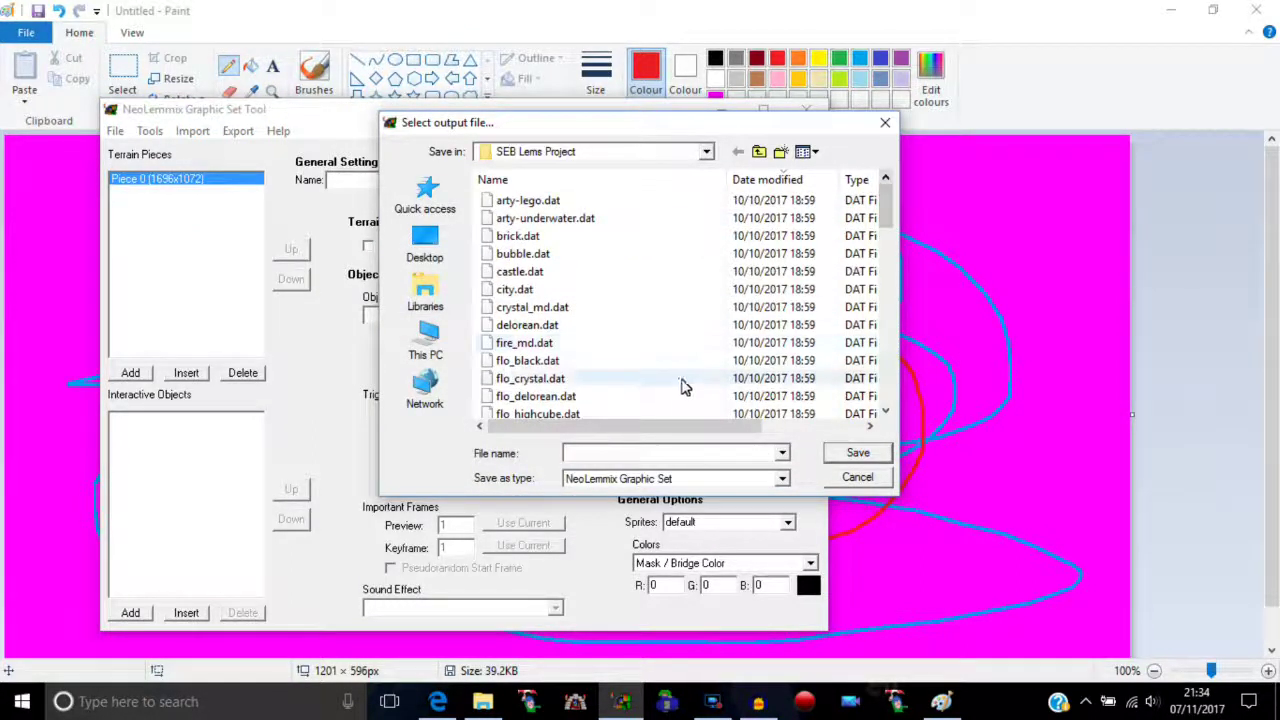
{"action": "left_click", "coordinate": [426, 245]}
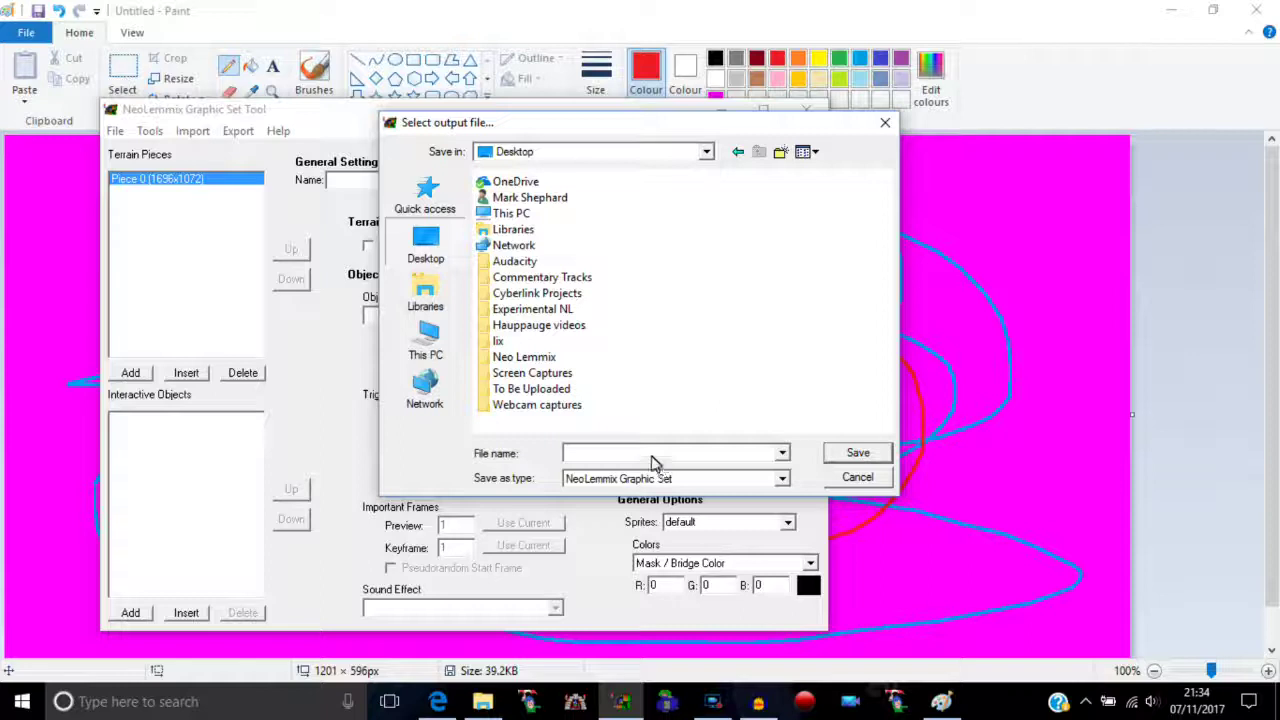
{"action": "type", "text": "test.dat"}
{"action": "key", "text": "Return"}
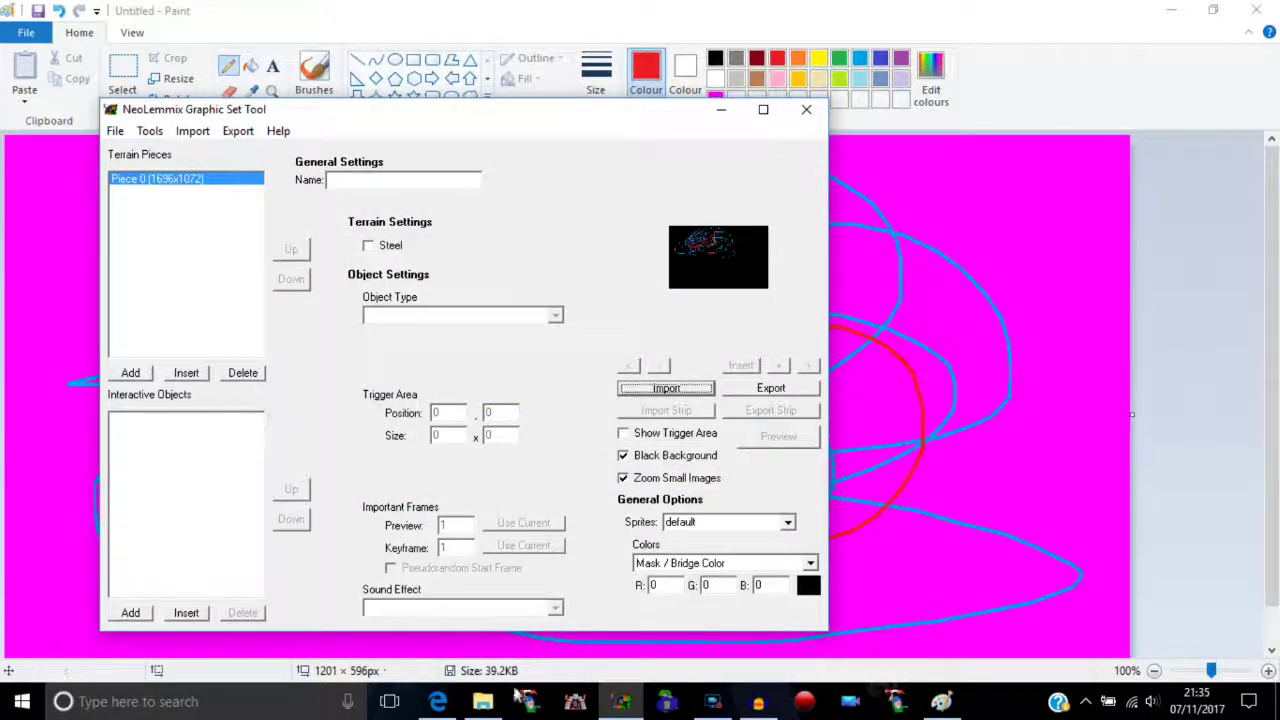
- Switch to File Explorer and copy the test.dat file from the Desktop
{"action": "left_click", "coordinate": [483, 701]}
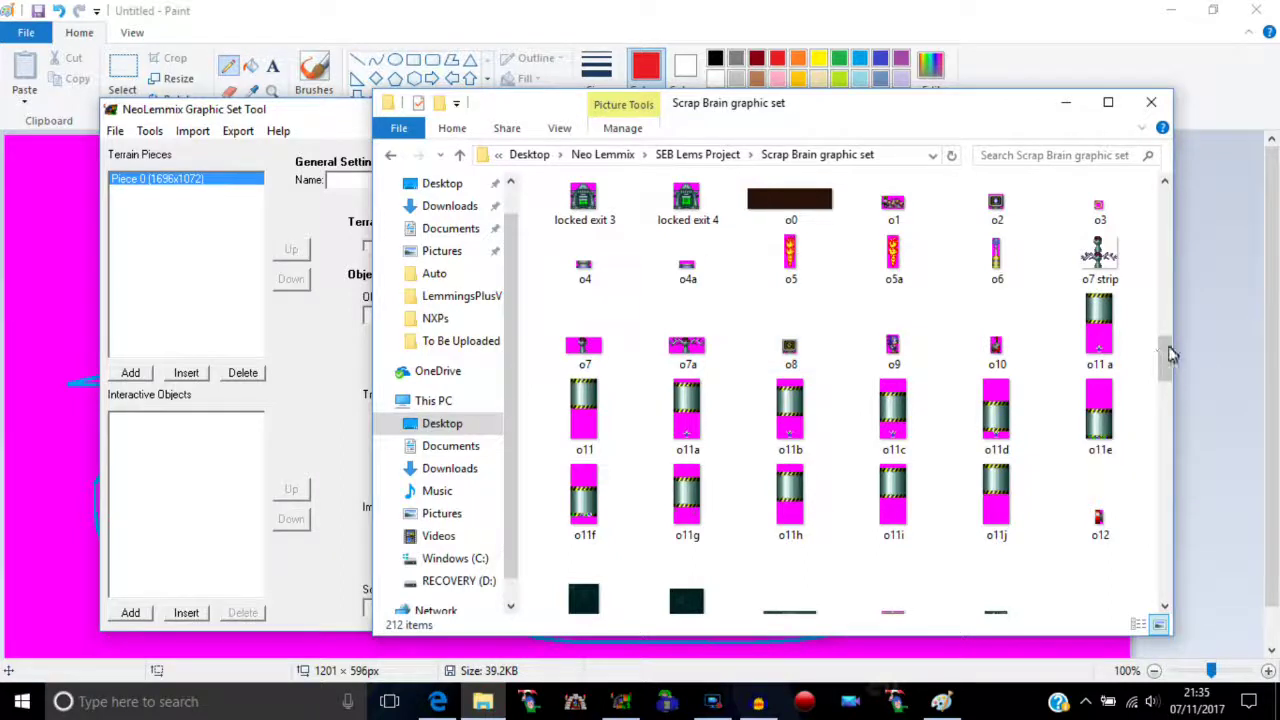
{"action": "left_click_drag", "start_coordinate": [1166, 350], "coordinate": [1160, 220]}
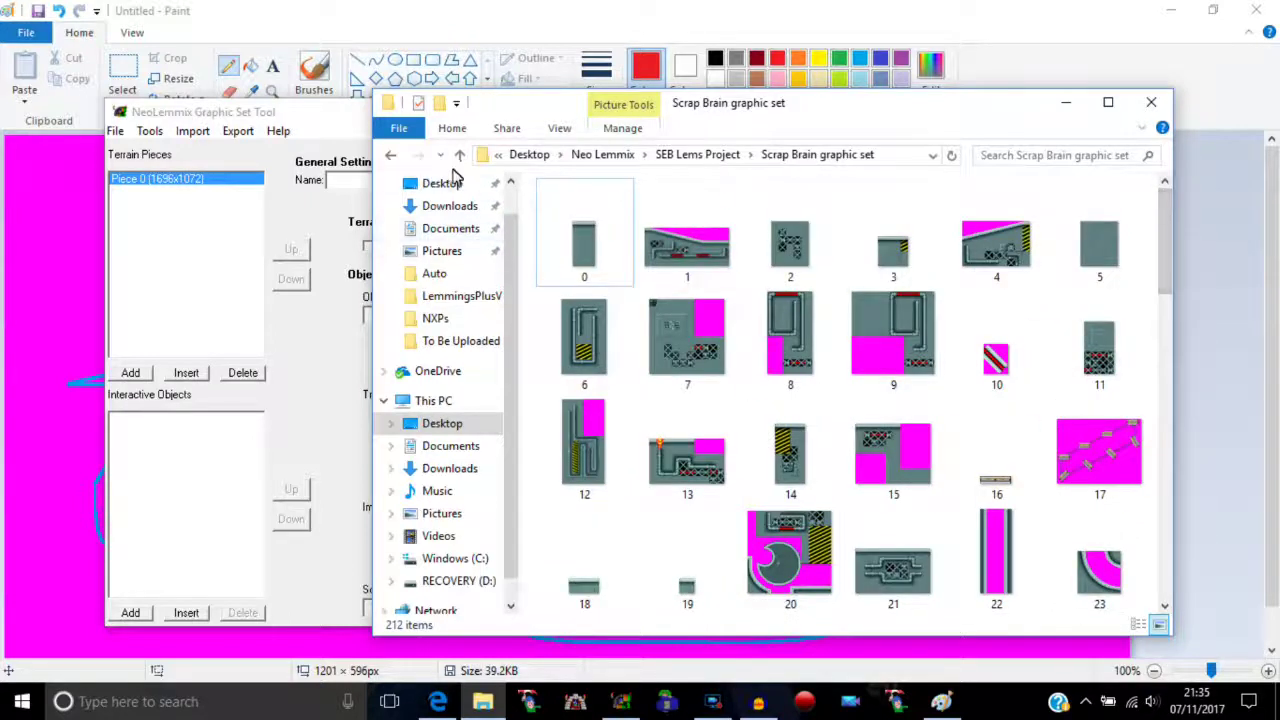
{"action": "left_click", "coordinate": [442, 183]}
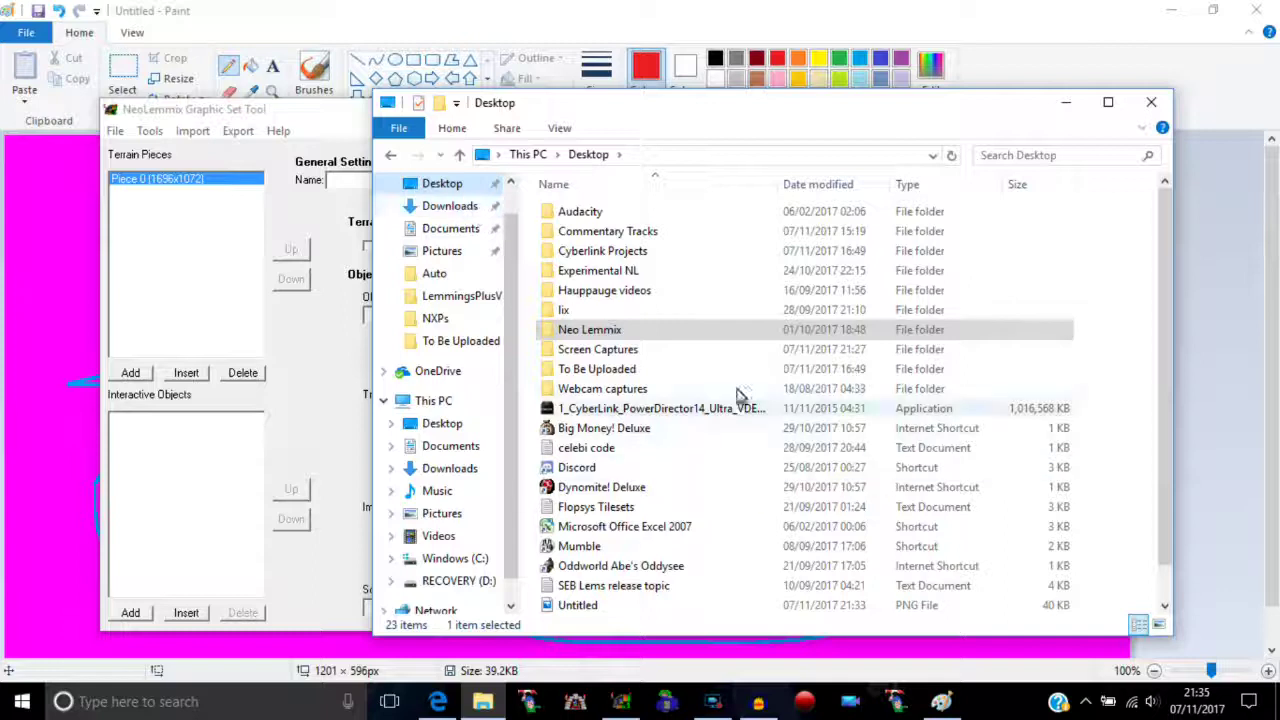
{"action": "scroll", "coordinate": [738, 395], "scroll_direction": "down", "scroll_amount": 1}
{"action": "right_click", "coordinate": [598, 603]}
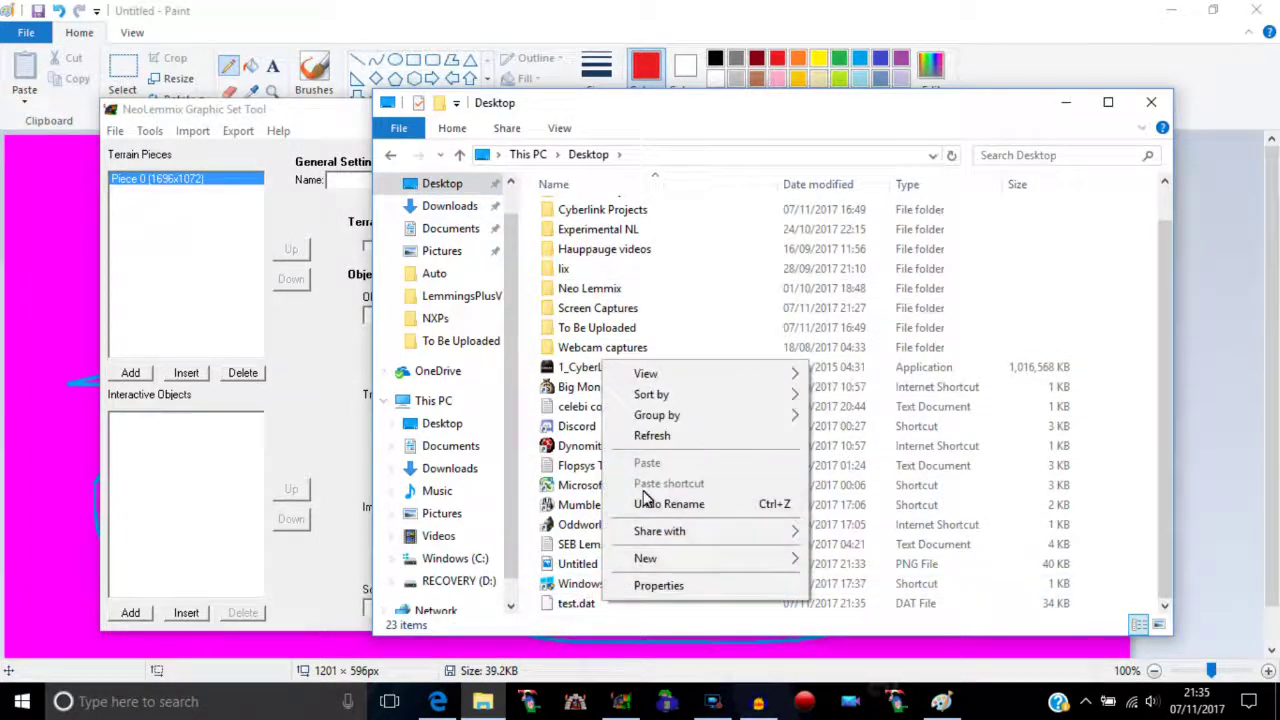
{"action": "left_click", "coordinate": [572, 607]}
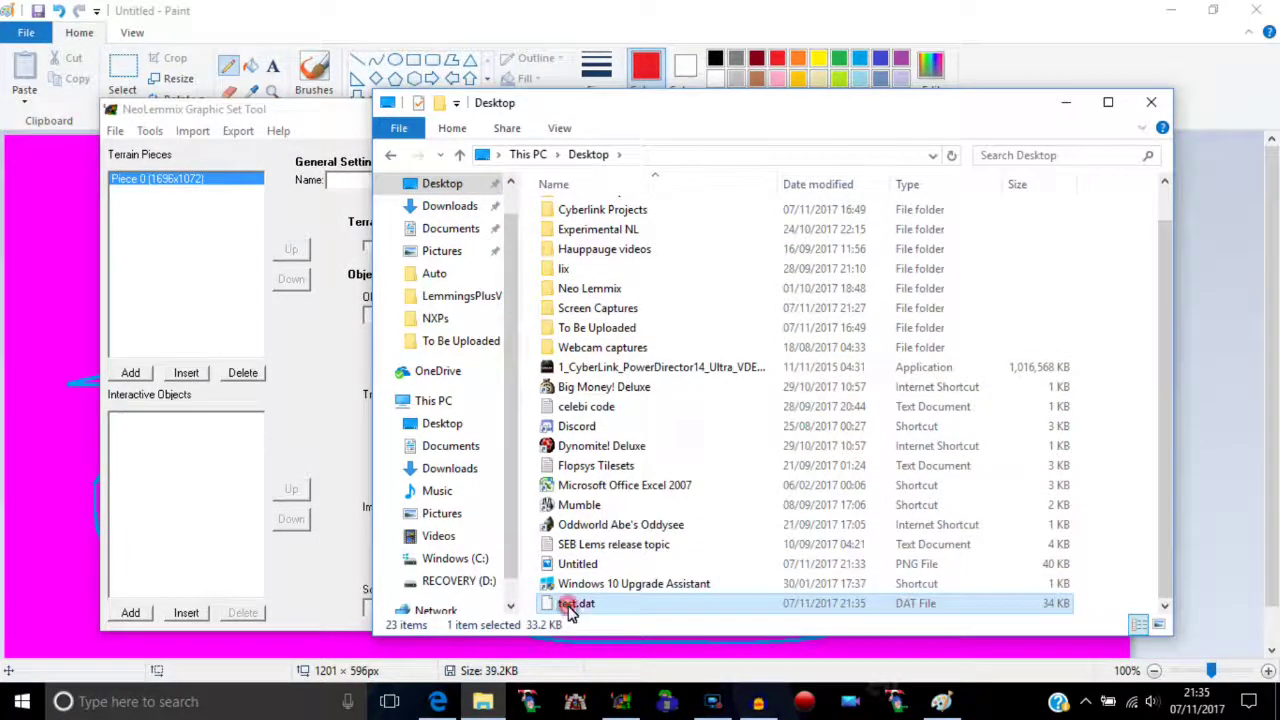
{"action": "right_click", "coordinate": [572, 605]}
{"action": "left_click", "coordinate": [625, 497]}
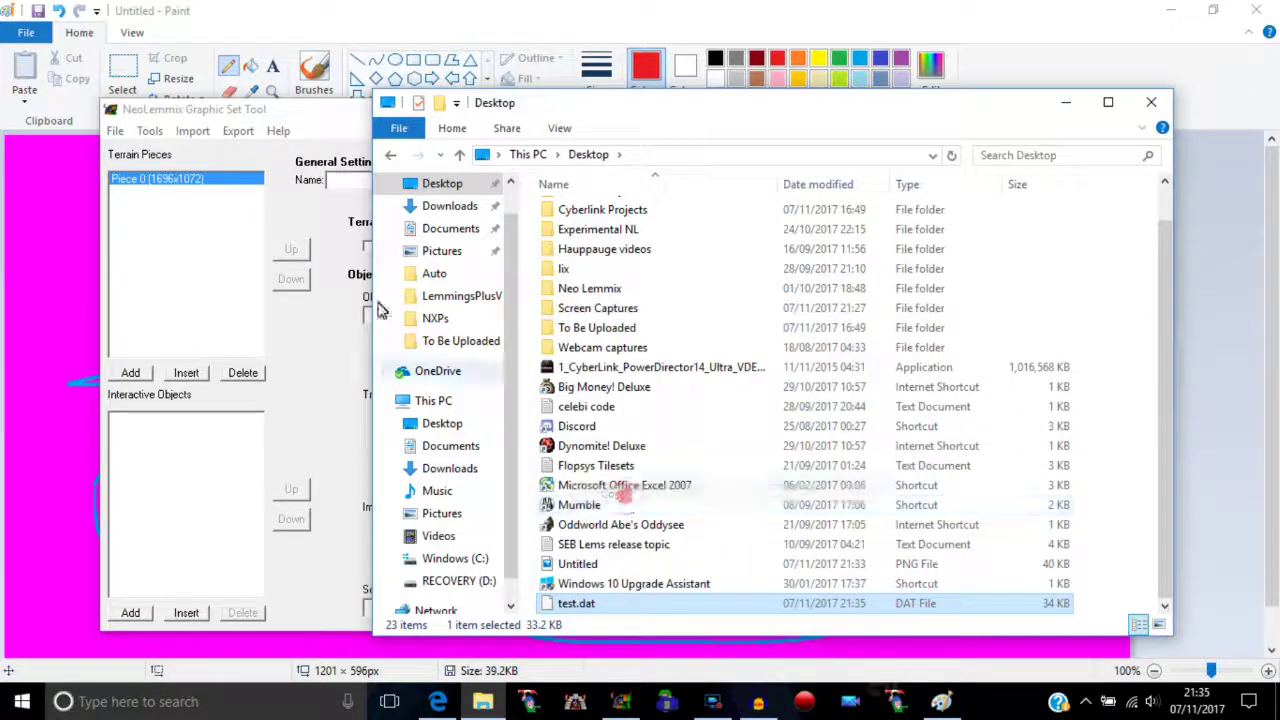
- Paste test.dat into the styles folder inside Neo Lemmix Editor, under the Desktop's Neo Lemmix folder
{"action": "left_click", "coordinate": [442, 208]}
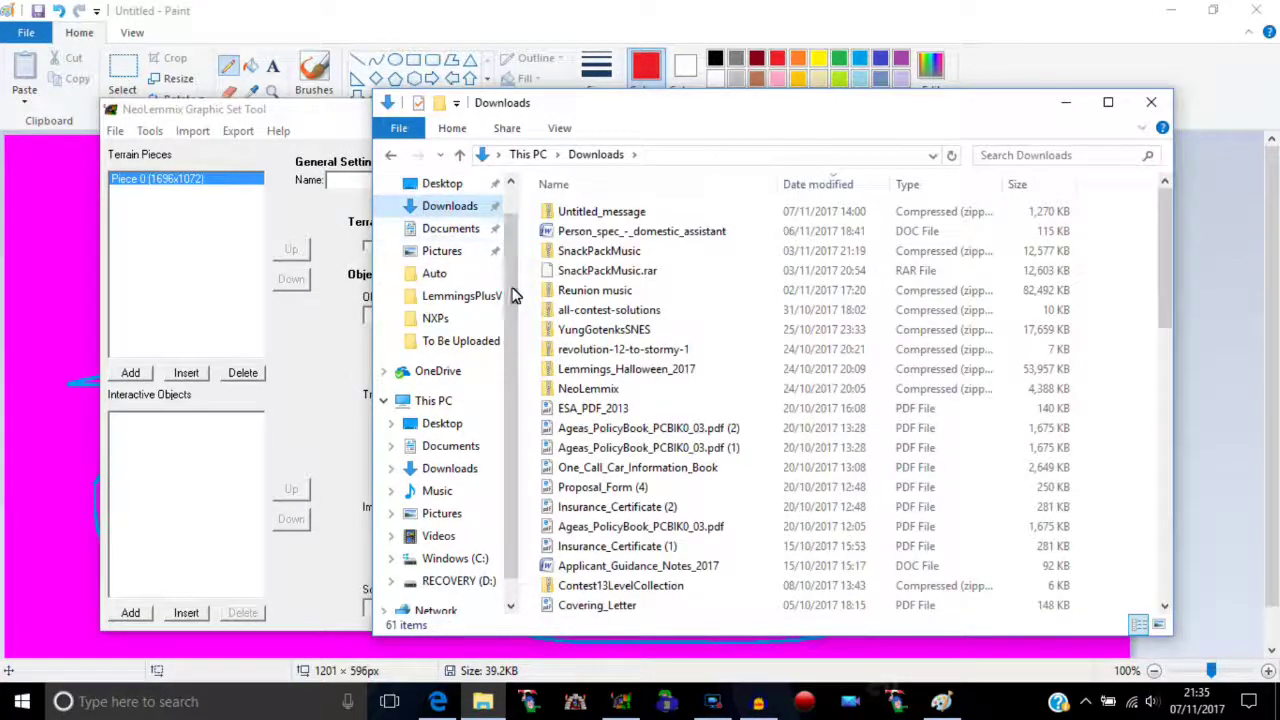
{"action": "scroll", "coordinate": [440, 215], "scroll_direction": "up", "scroll_amount": 1}
{"action": "left_click", "coordinate": [450, 222]}
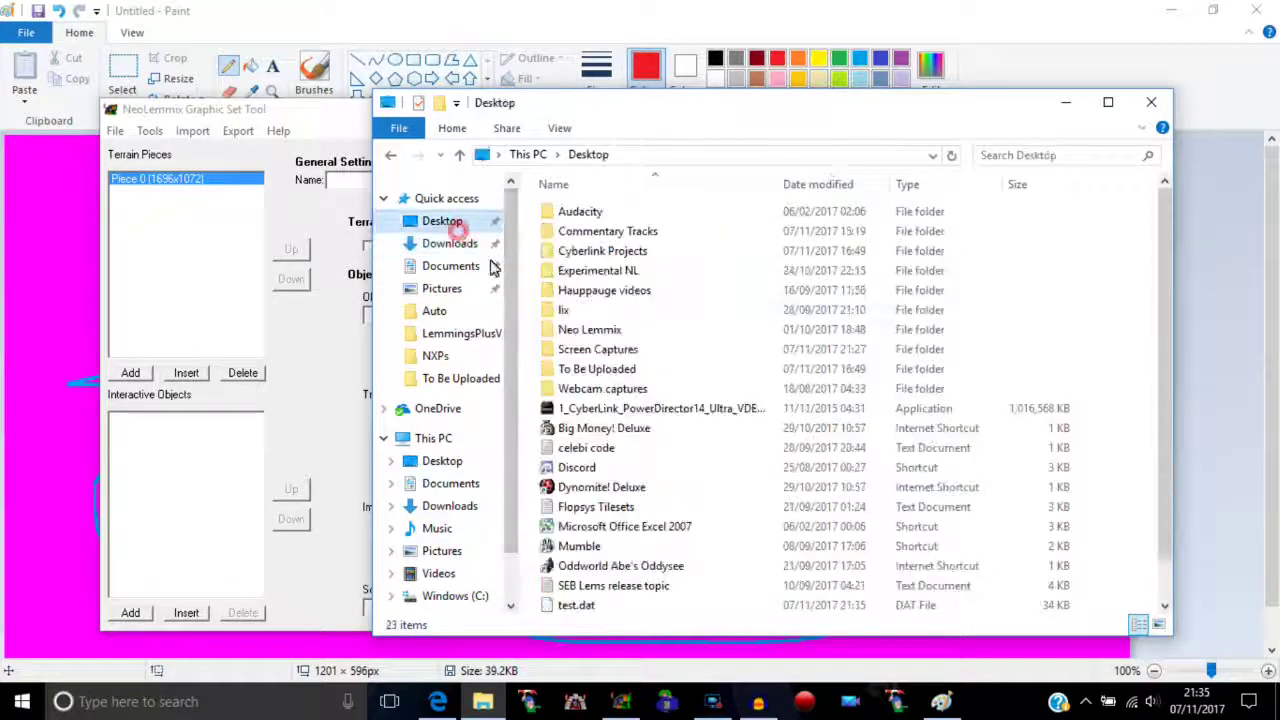
{"action": "double_click", "coordinate": [598, 331]}
{"action": "left_click", "coordinate": [588, 258]}
{"action": "double_click", "coordinate": [588, 256]}
{"action": "double_click", "coordinate": [572, 272]}
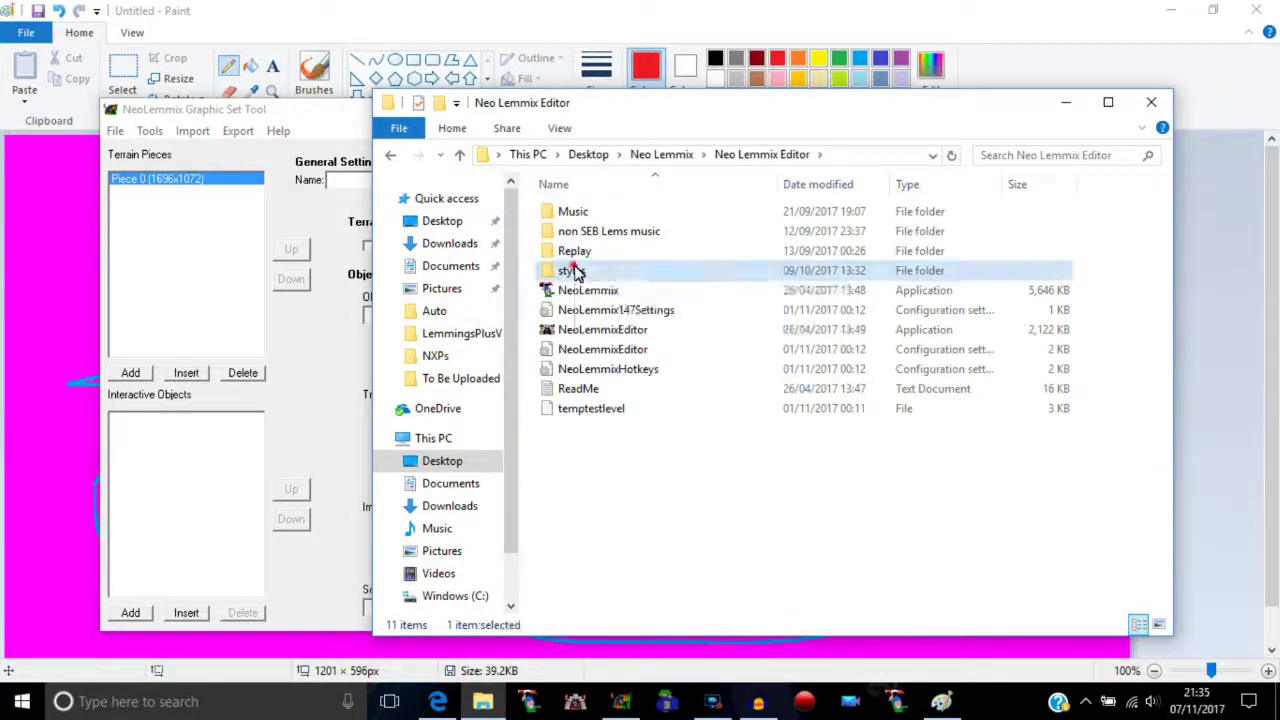
{"action": "right_click", "coordinate": [526, 336]}
{"action": "left_click", "coordinate": [572, 460]}
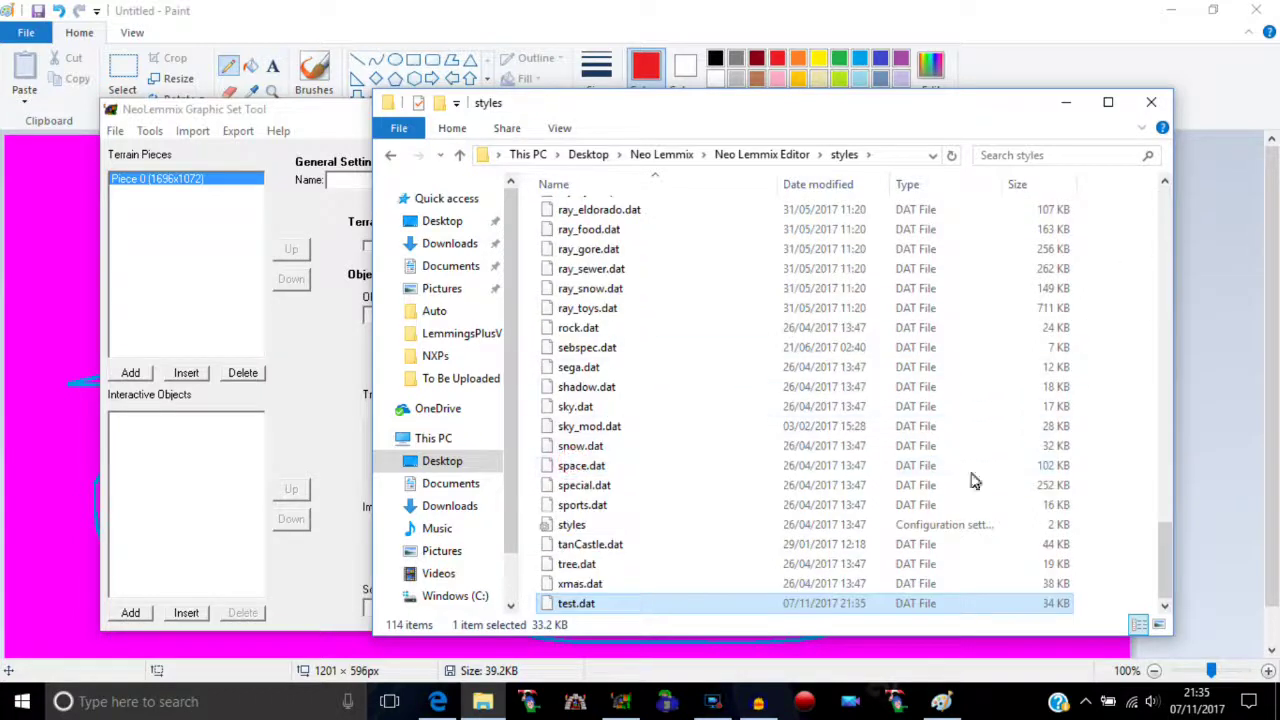
- Close File Explorer, switch to NeoLemmix Editor and set the level's primary style to the test graphic set
{"action": "left_click", "coordinate": [1153, 101]}
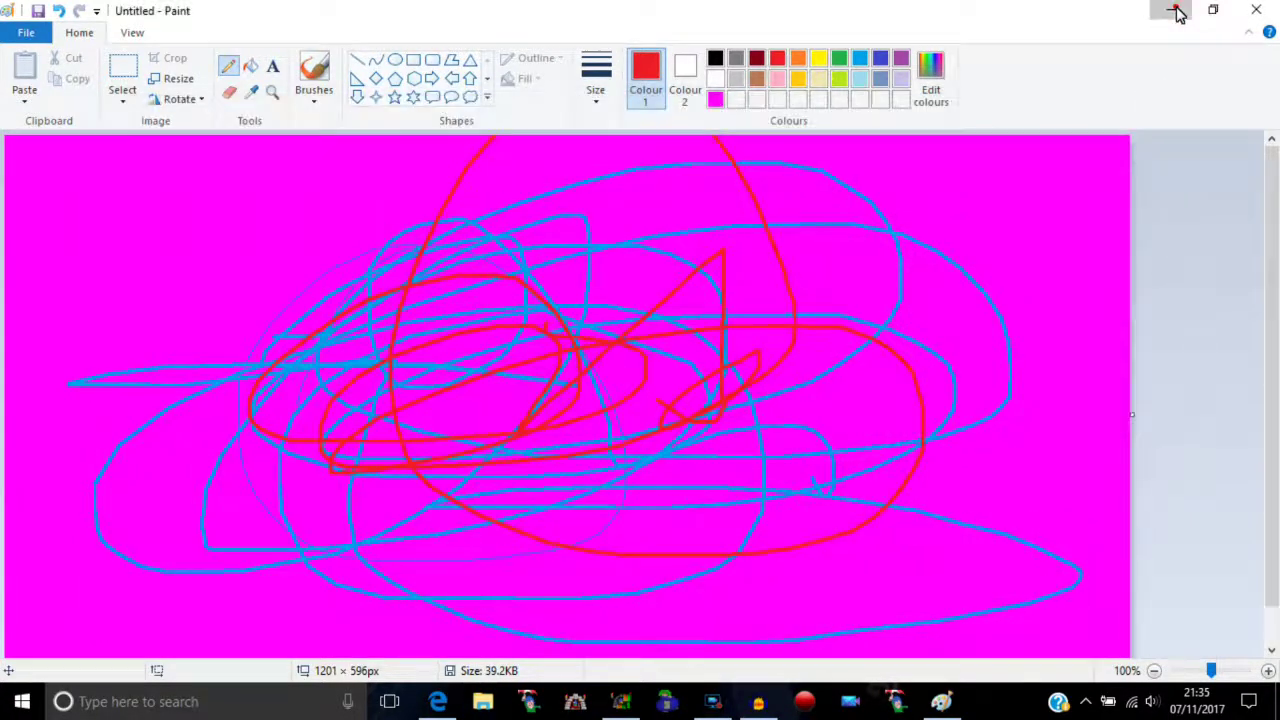
{"action": "left_click", "coordinate": [1176, 11]}
{"action": "left_click", "coordinate": [575, 701]}
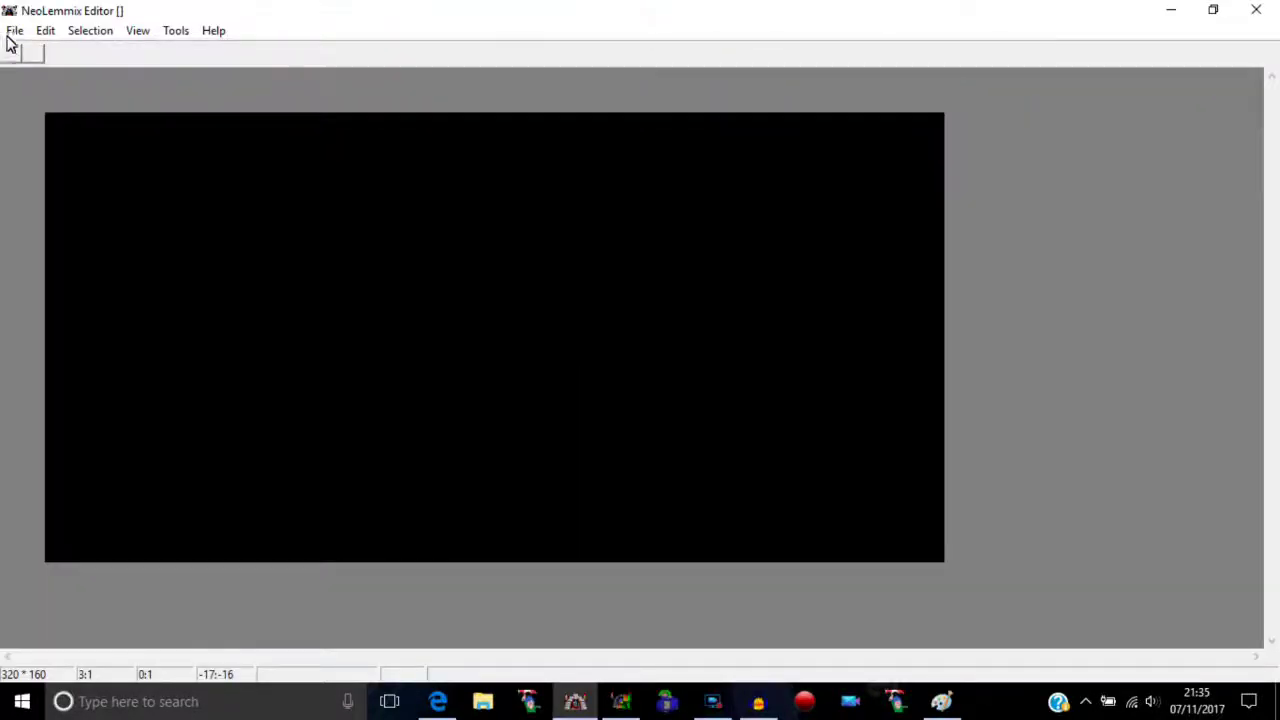
{"action": "left_click", "coordinate": [14, 31]}
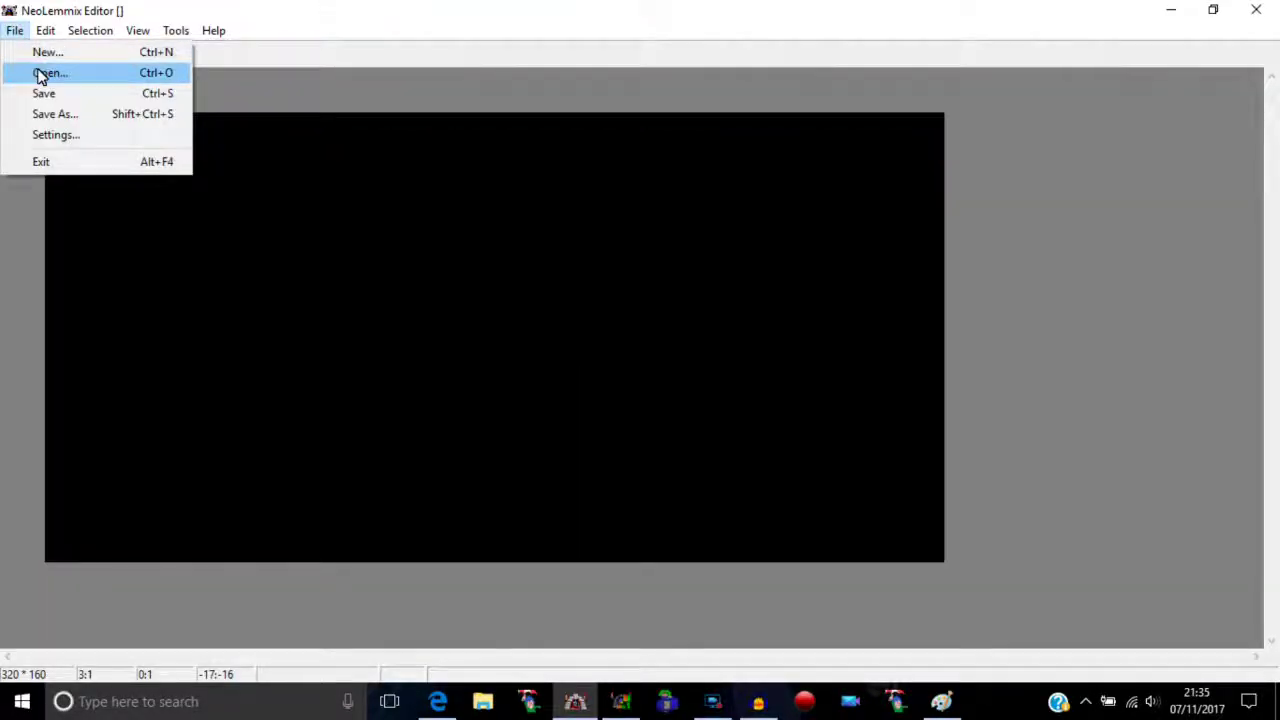
{"action": "left_click", "coordinate": [137, 30]}
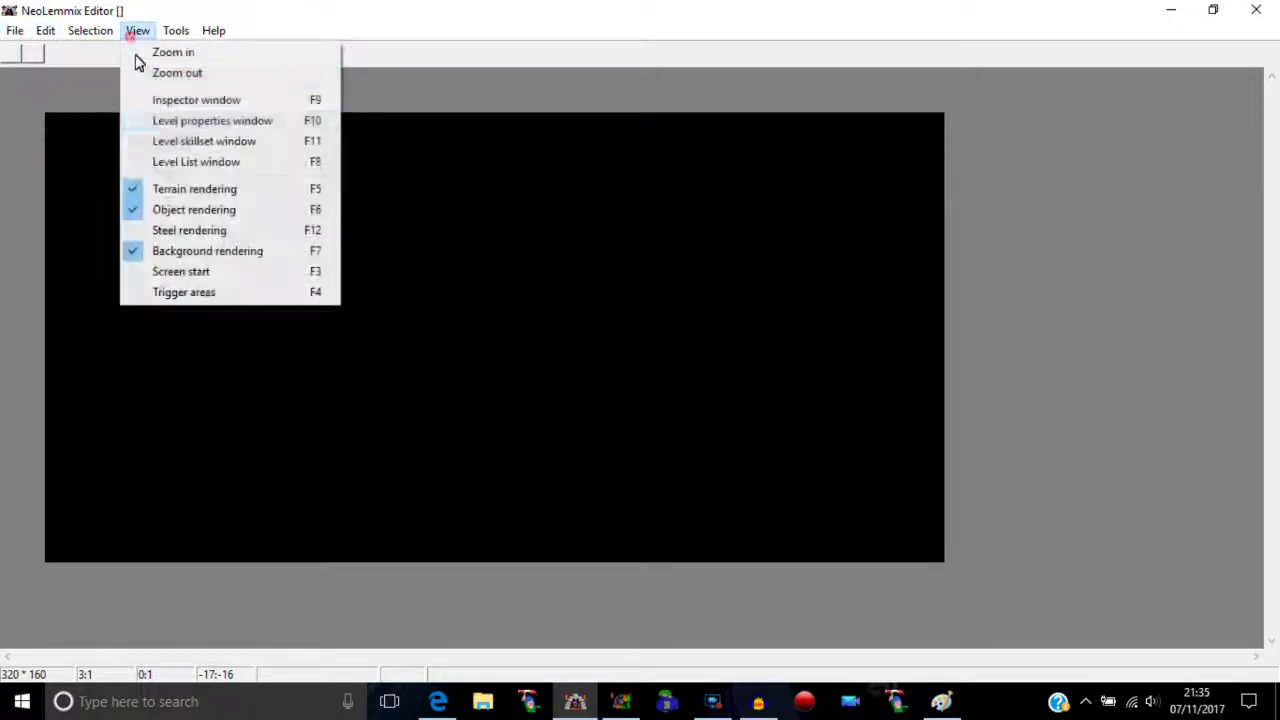
{"action": "left_click", "coordinate": [180, 120]}
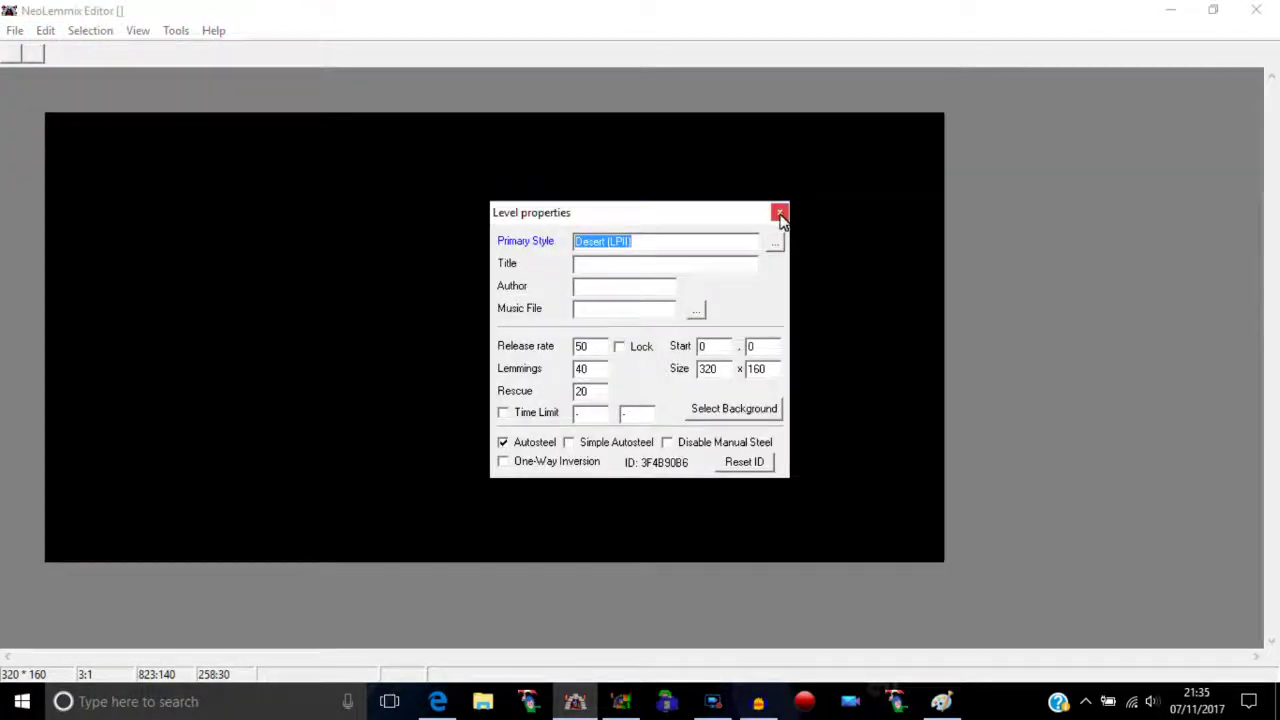
{"action": "left_click", "coordinate": [776, 245]}
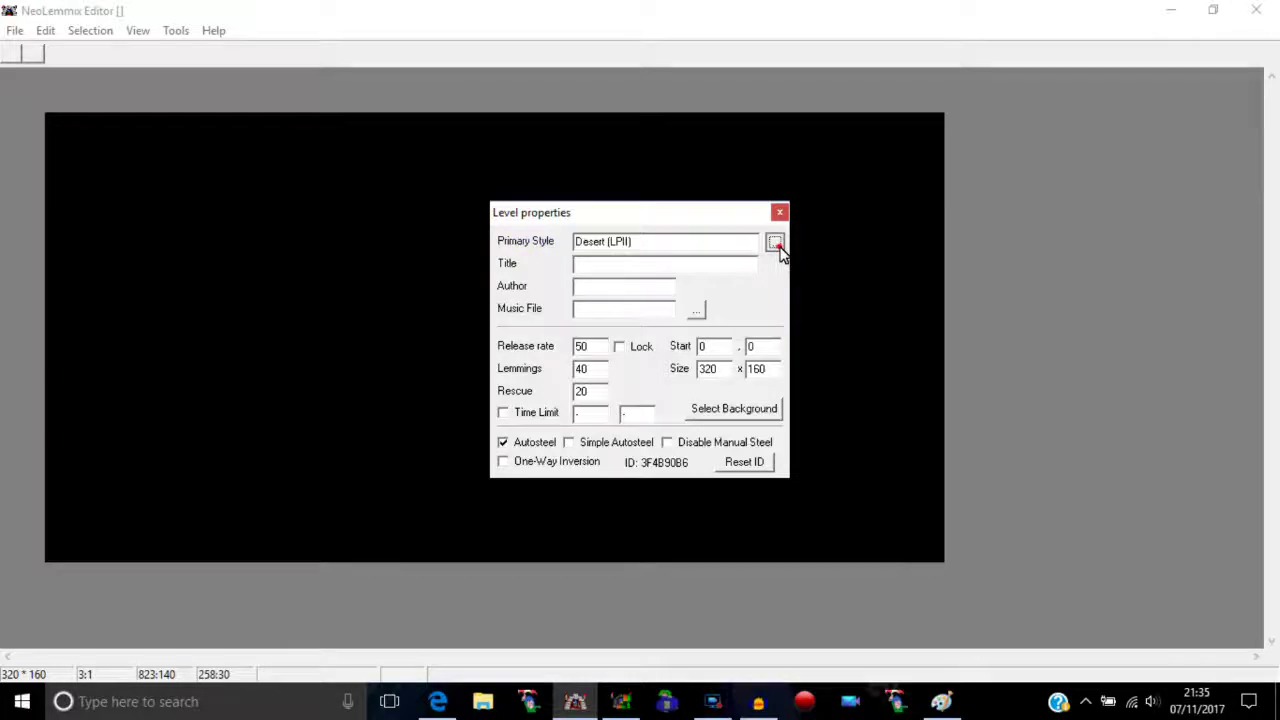
{"action": "left_click_drag", "start_coordinate": [748, 266], "coordinate": [766, 357]}
{"action": "left_click", "coordinate": [570, 347]}
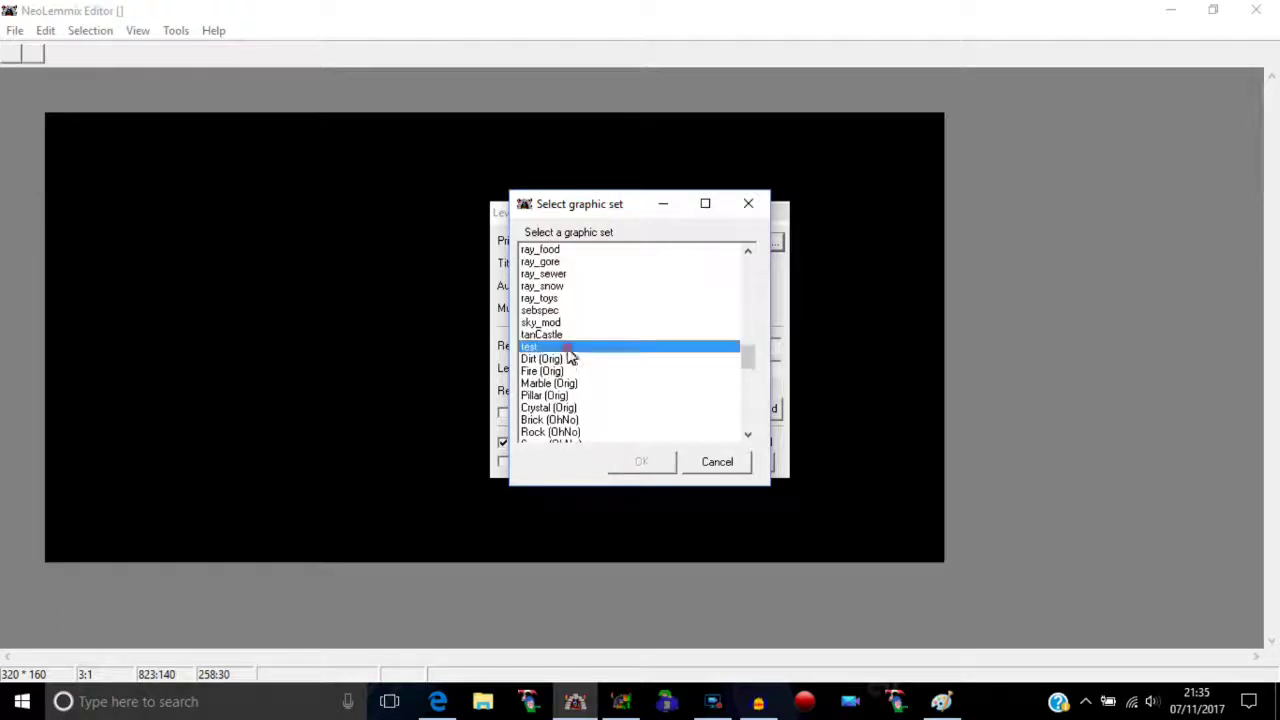
{"action": "left_click", "coordinate": [638, 463]}
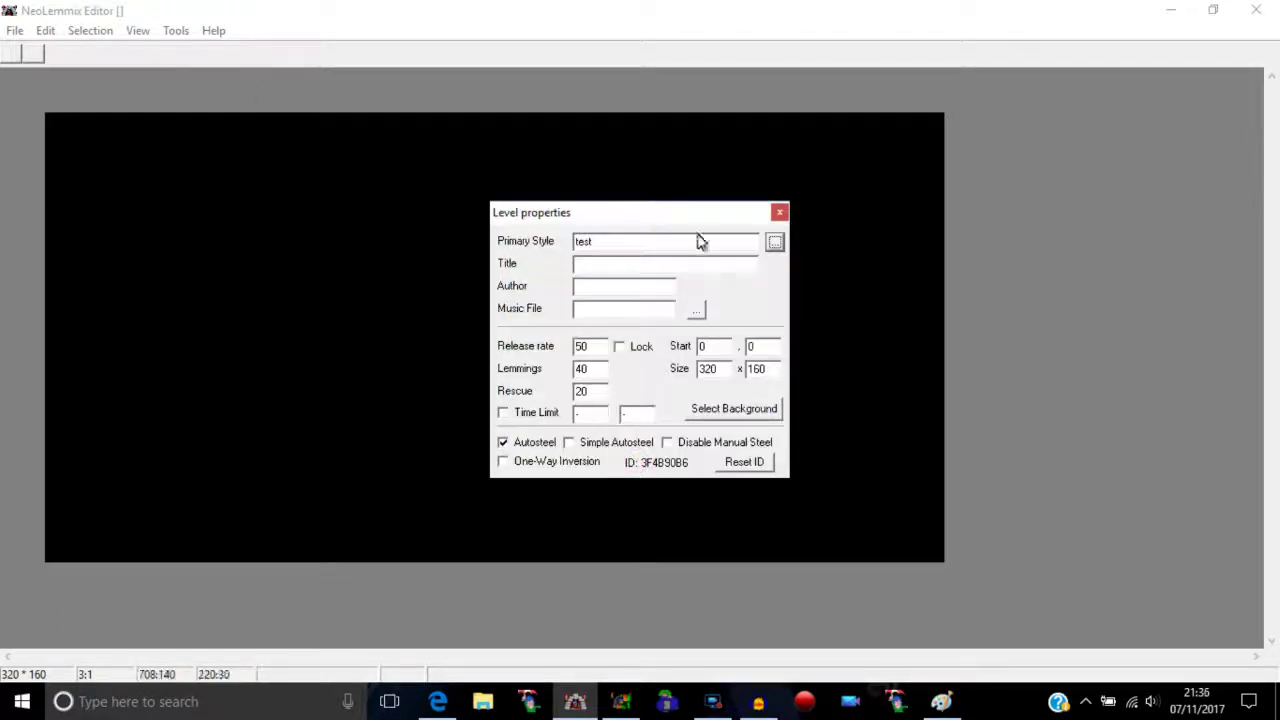
{"action": "left_click", "coordinate": [780, 213]}
- Insert terrain piece 0 from the test style and move it up and left until its scribbles fill the level
{"action": "right_click", "coordinate": [363, 264]}
{"action": "left_click", "coordinate": [384, 277]}
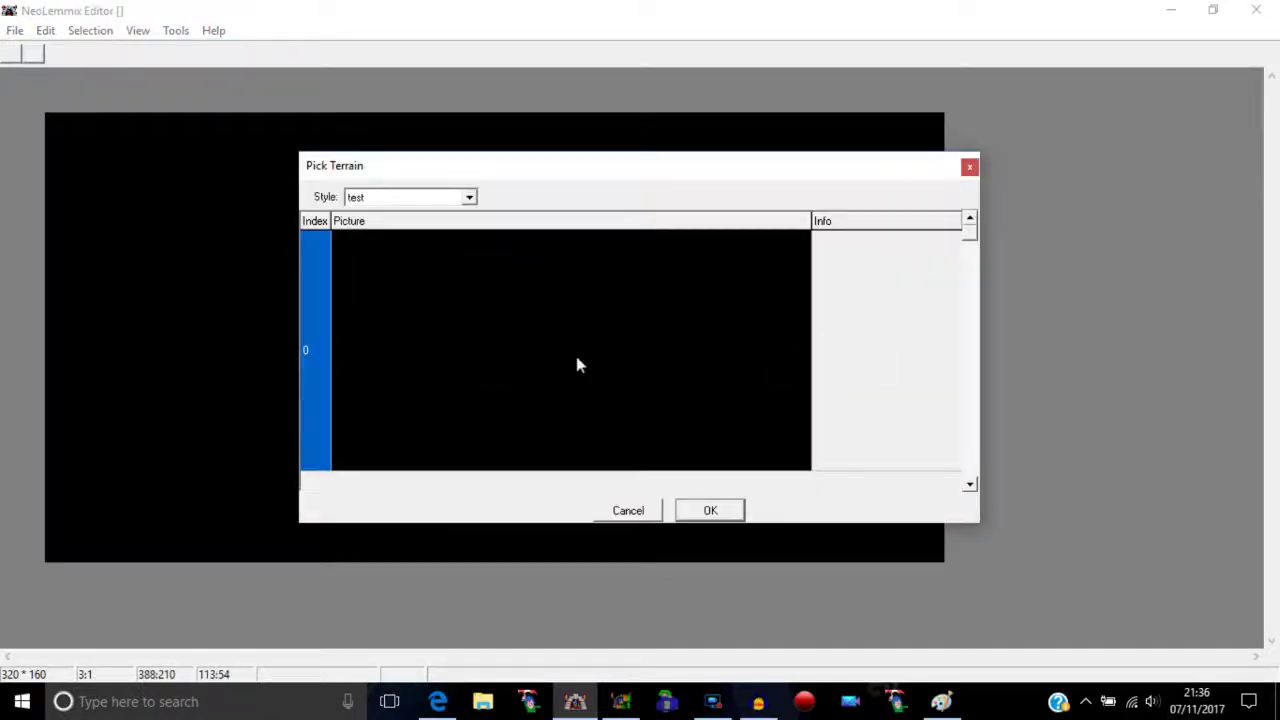
{"action": "double_click", "coordinate": [562, 362]}
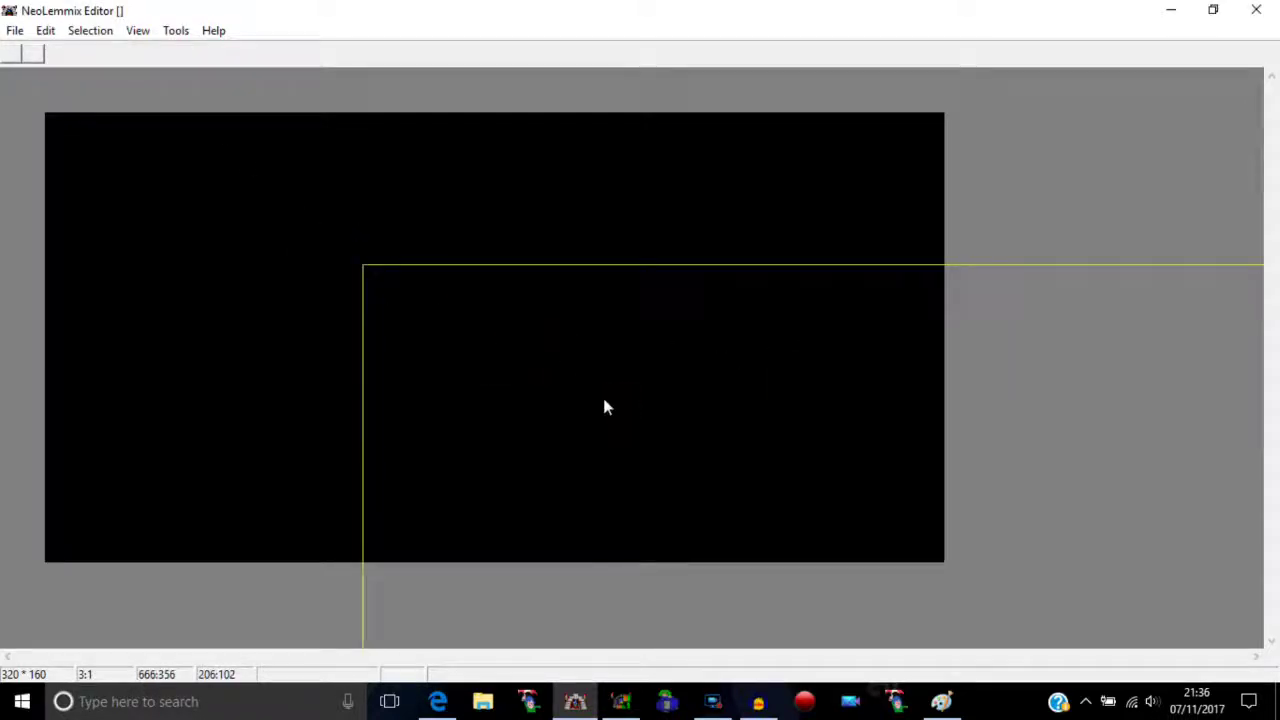
{"action": "left_click_drag", "start_coordinate": [611, 401], "coordinate": [420, 170]}
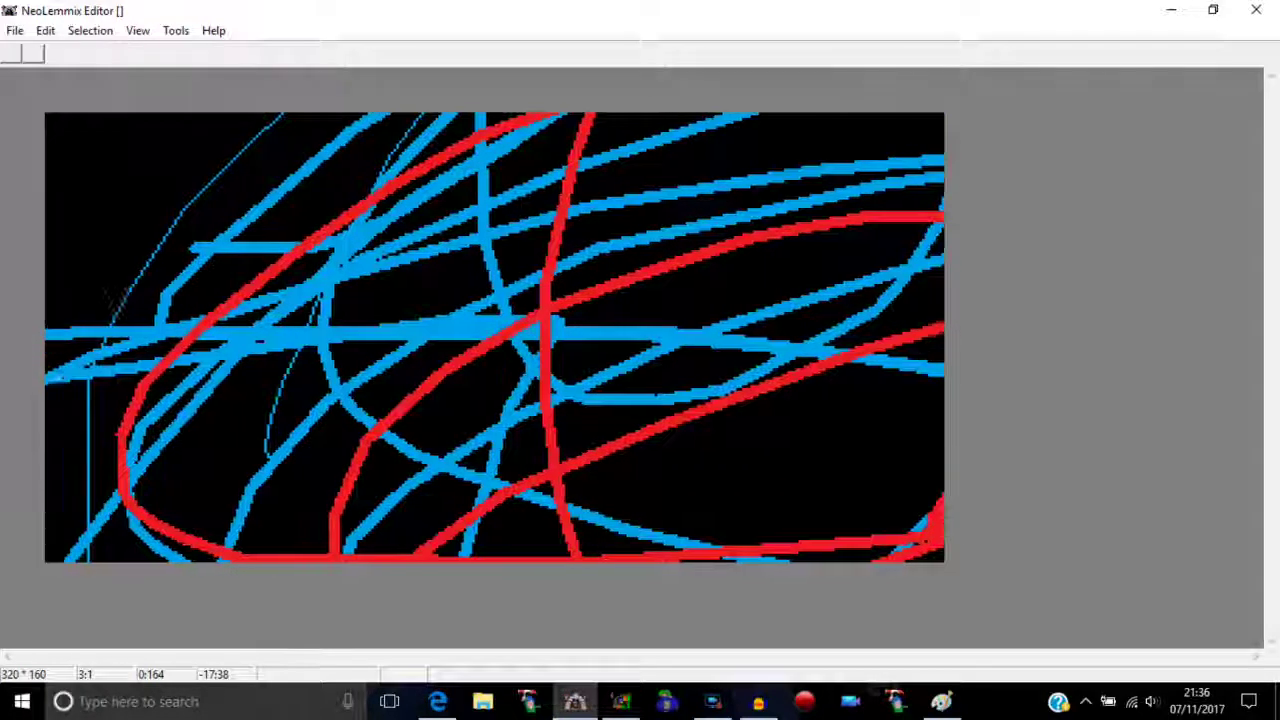
- Insert the Entrance object from the castle style into the empty upper-left area of the level
{"action": "right_click", "coordinate": [138, 206]}
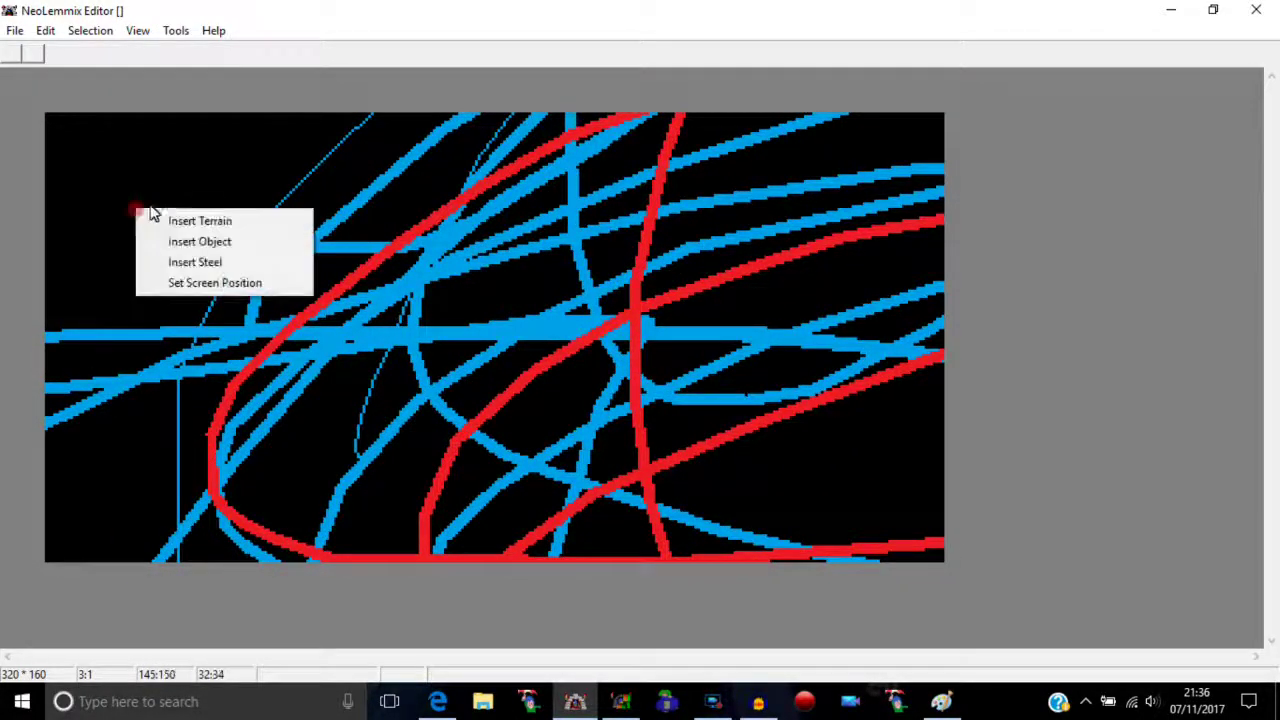
{"action": "left_click", "coordinate": [176, 239]}
{"action": "left_click", "coordinate": [580, 198]}
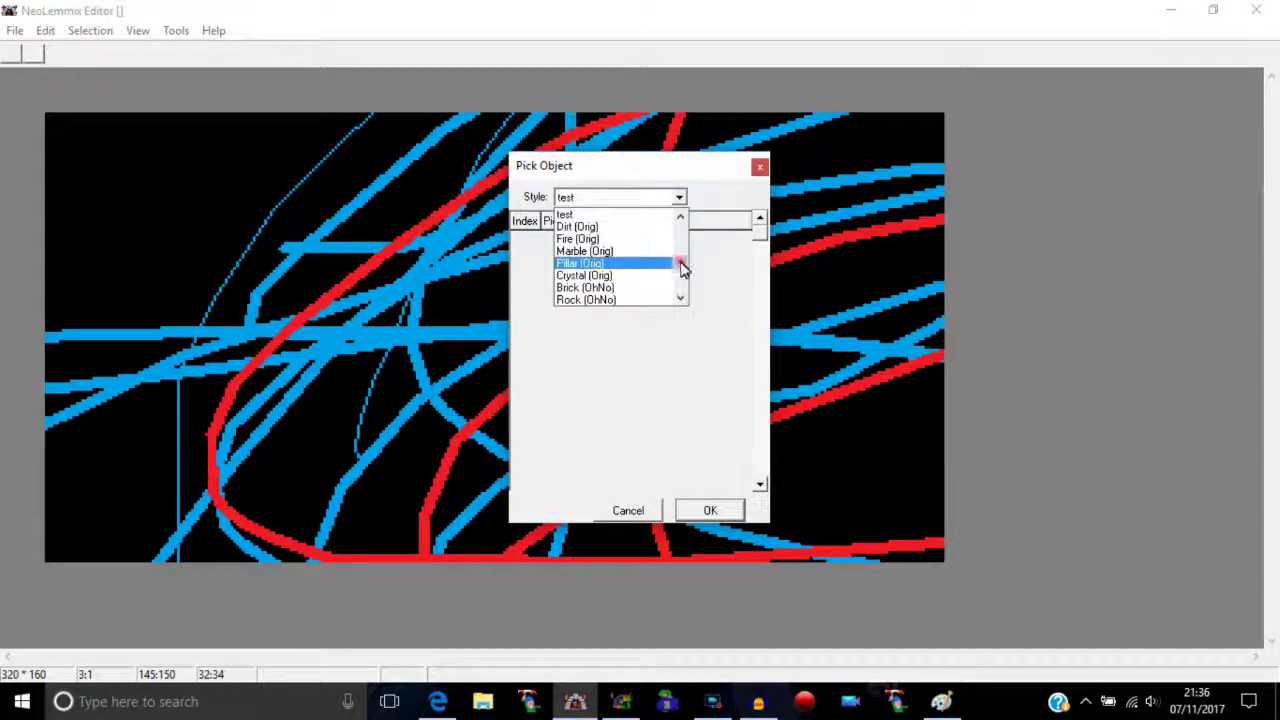
{"action": "left_click", "coordinate": [737, 262]}
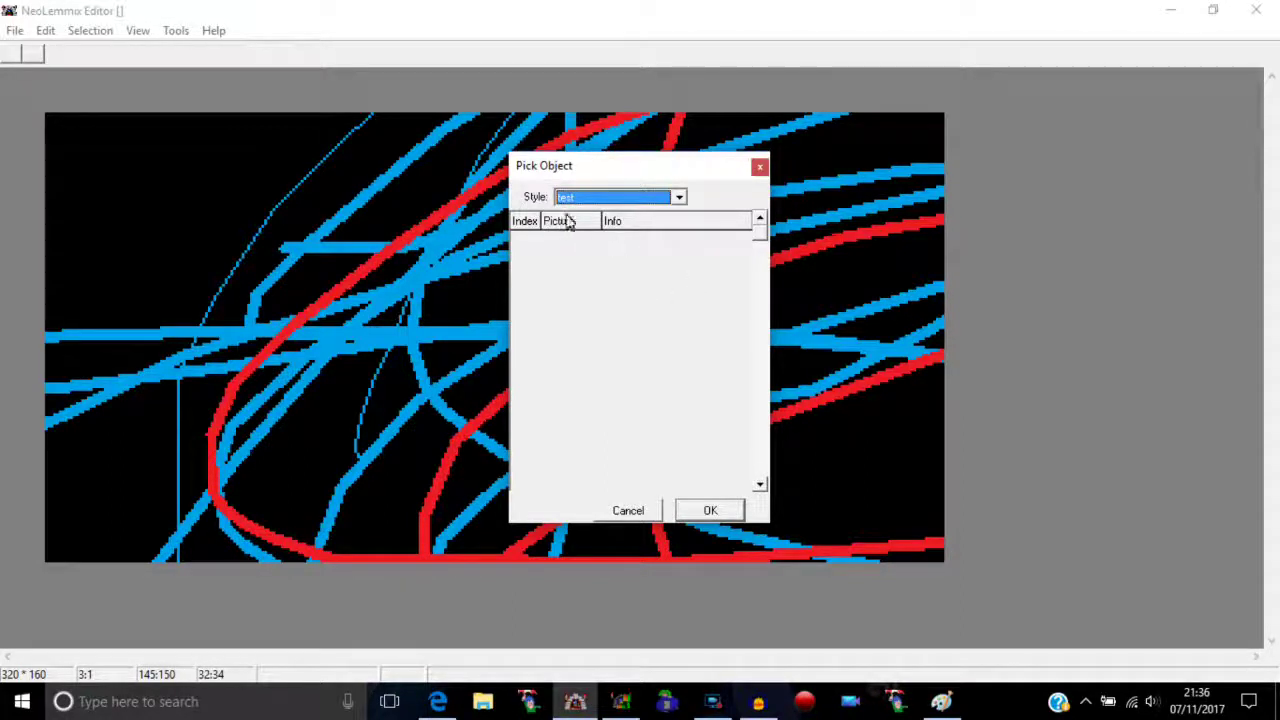
{"action": "left_click", "coordinate": [618, 198]}
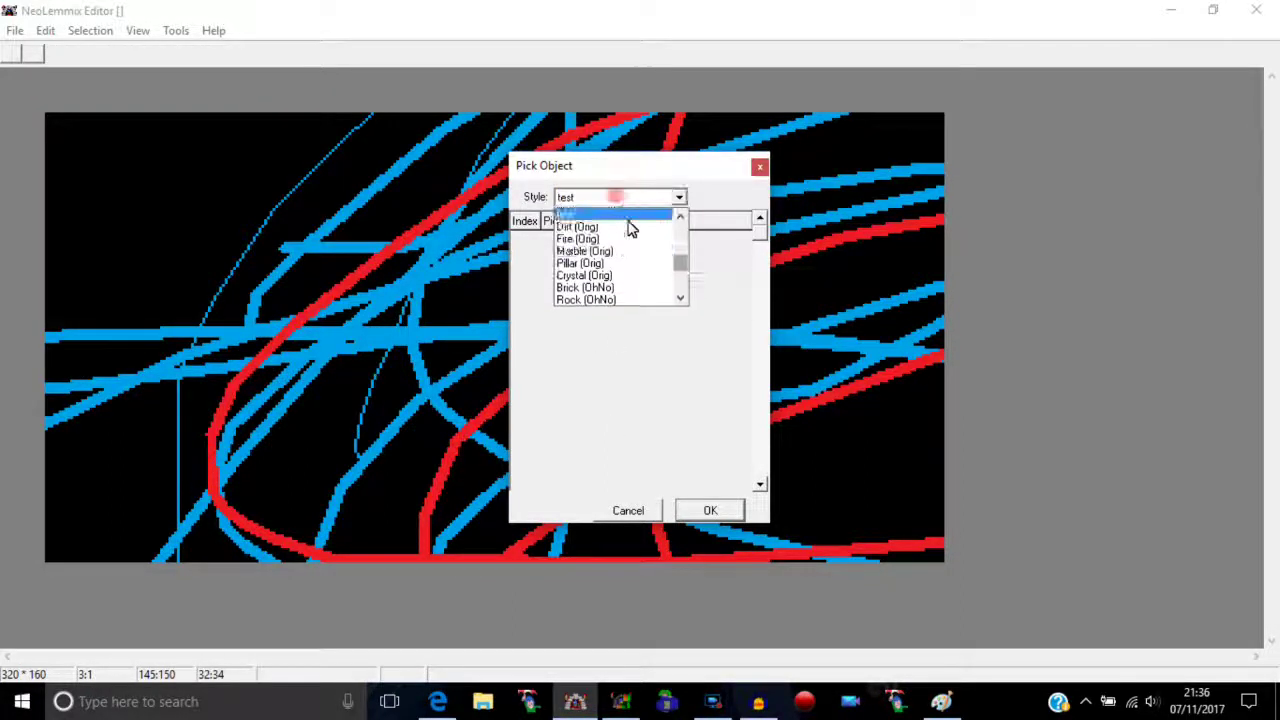
{"action": "left_click_drag", "start_coordinate": [683, 264], "coordinate": [680, 229]}
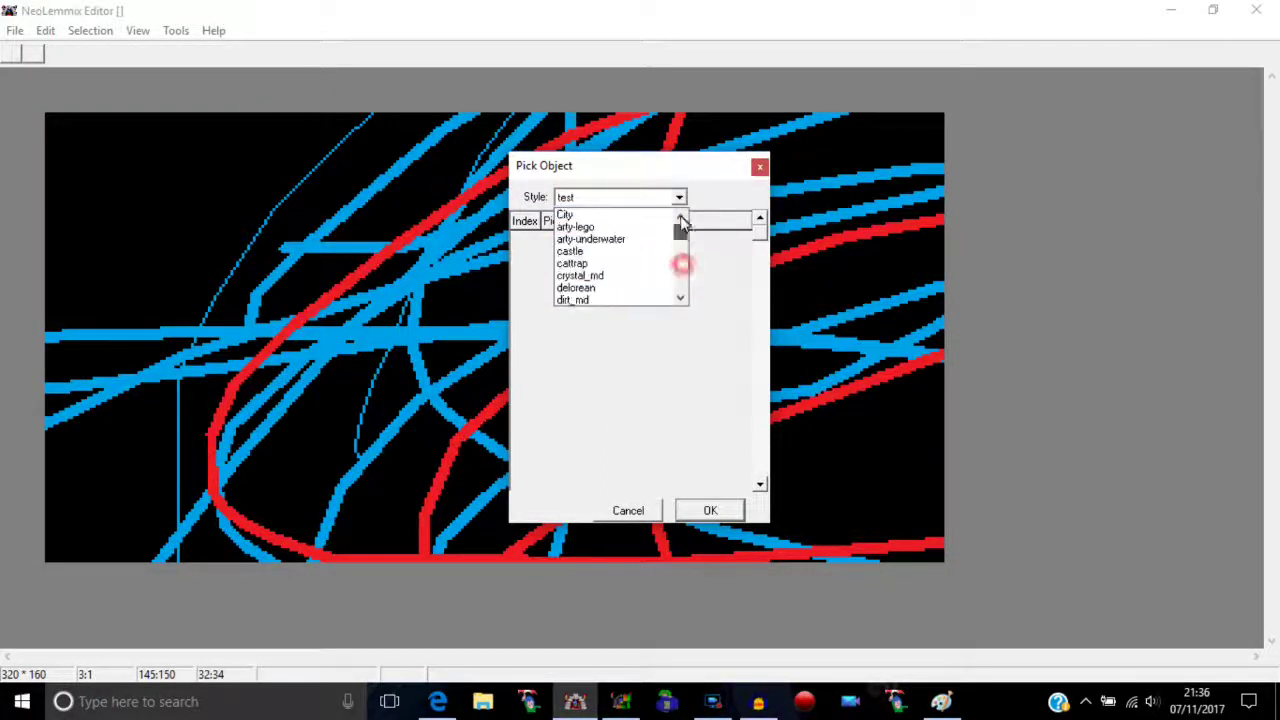
{"action": "left_click", "coordinate": [593, 254]}
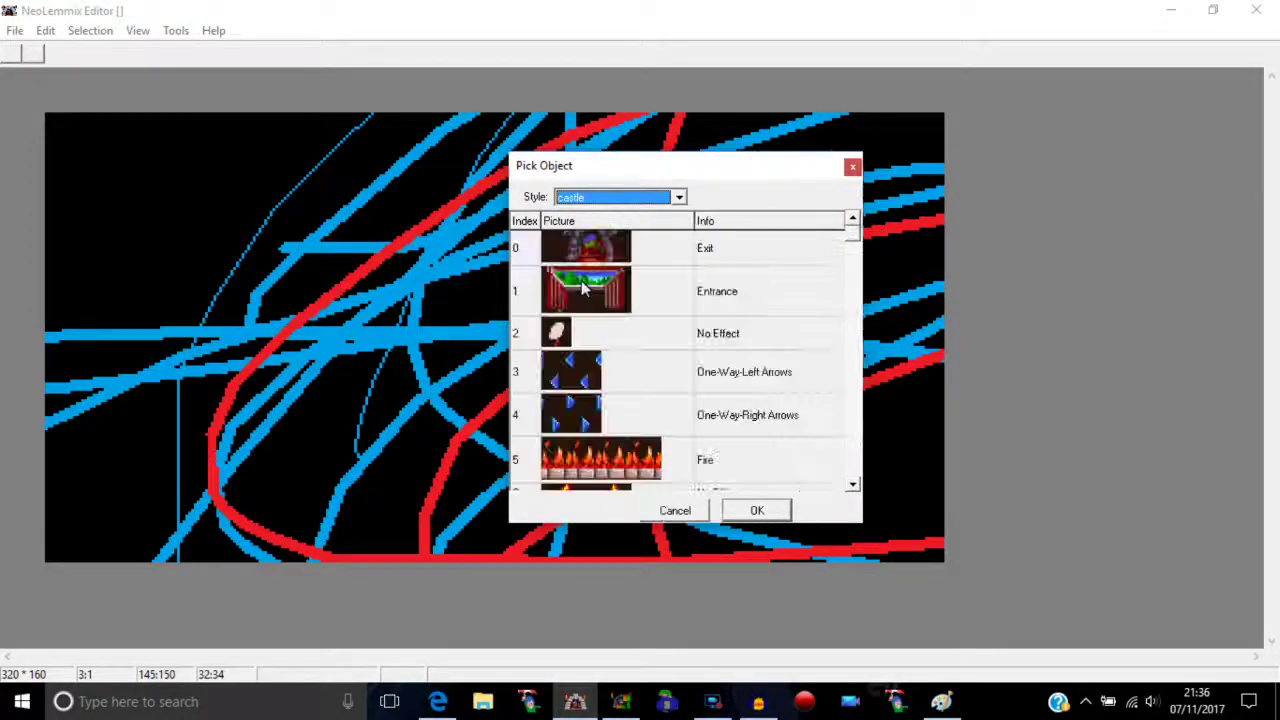
{"action": "double_click", "coordinate": [586, 286]}
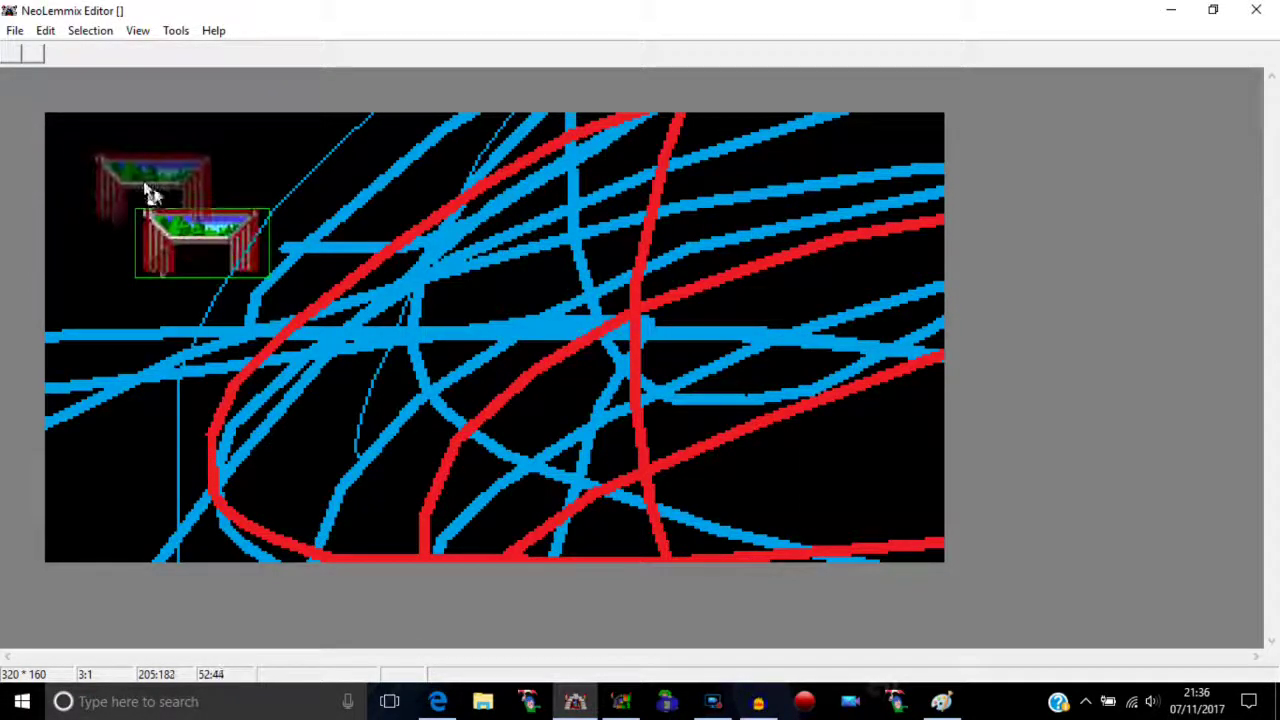
- Launch a playtest of the level
{"action": "left_click", "coordinate": [175, 30]}
{"action": "left_click", "coordinate": [198, 74]}
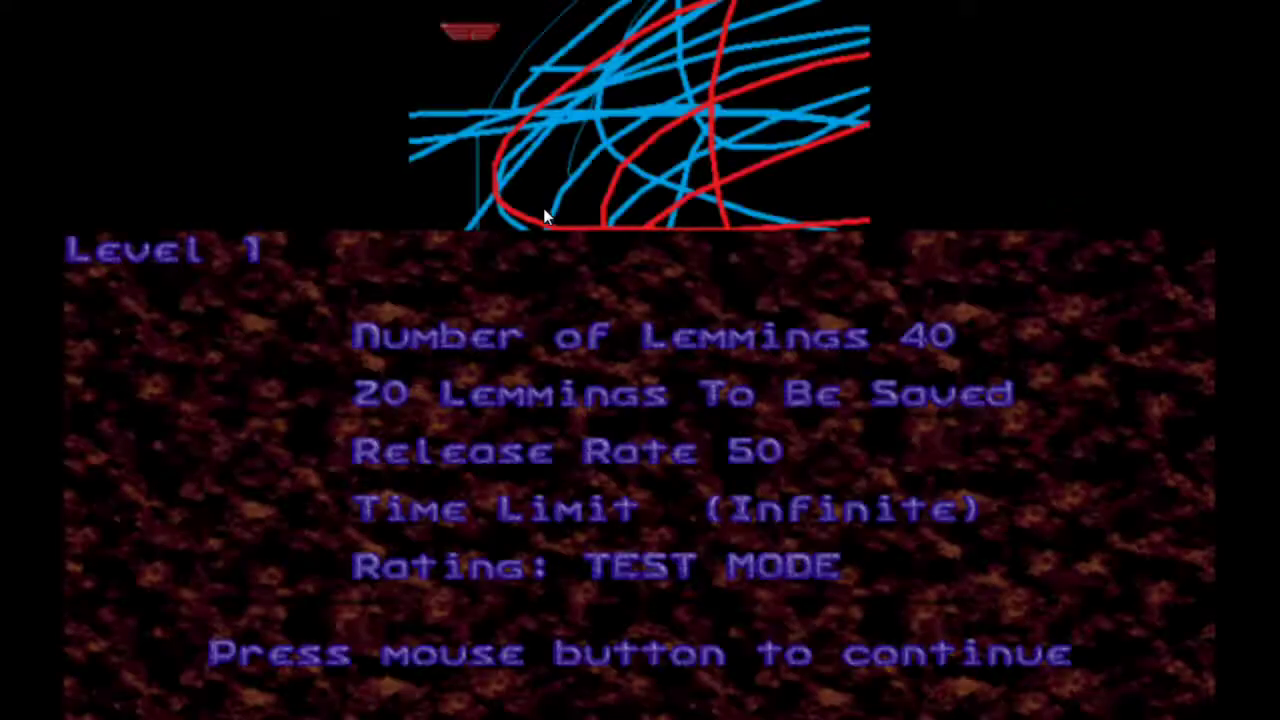
- Start the test level, pause it while the lemmings walk on the scribbles, and exit back to the editor
{"action": "left_click", "coordinate": [691, 294]}
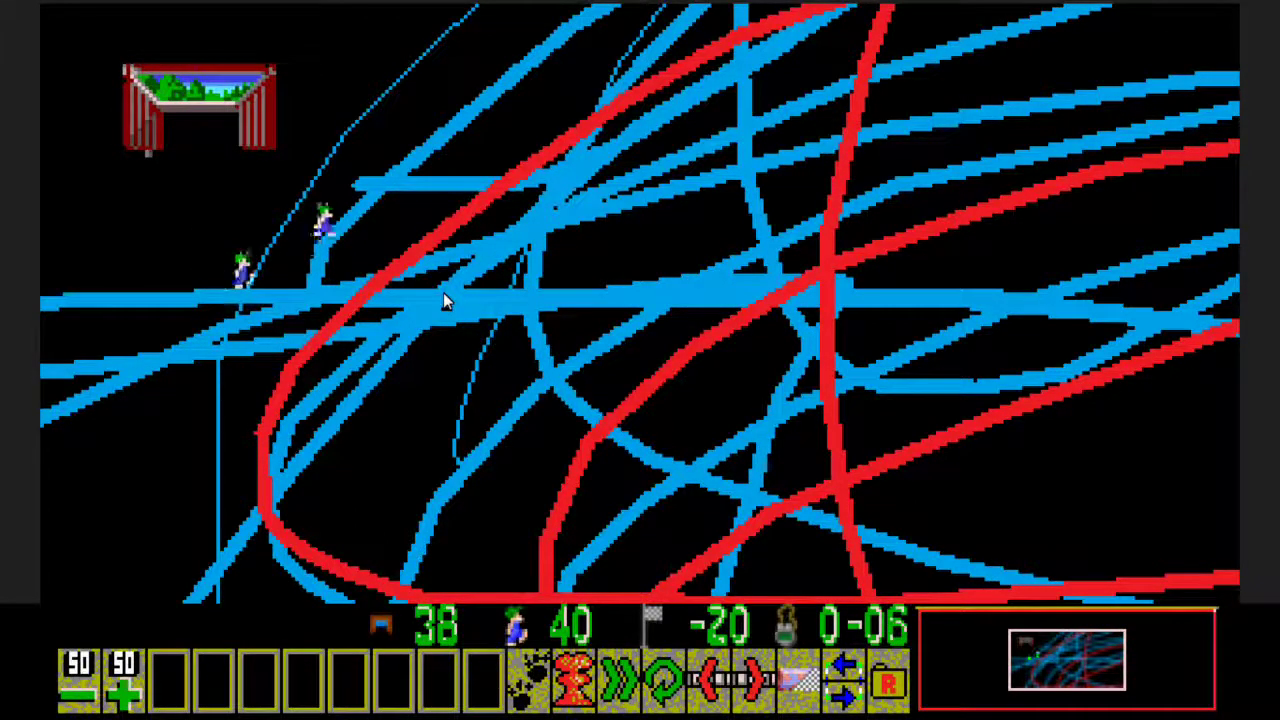
{"action": "key", "text": "p"}
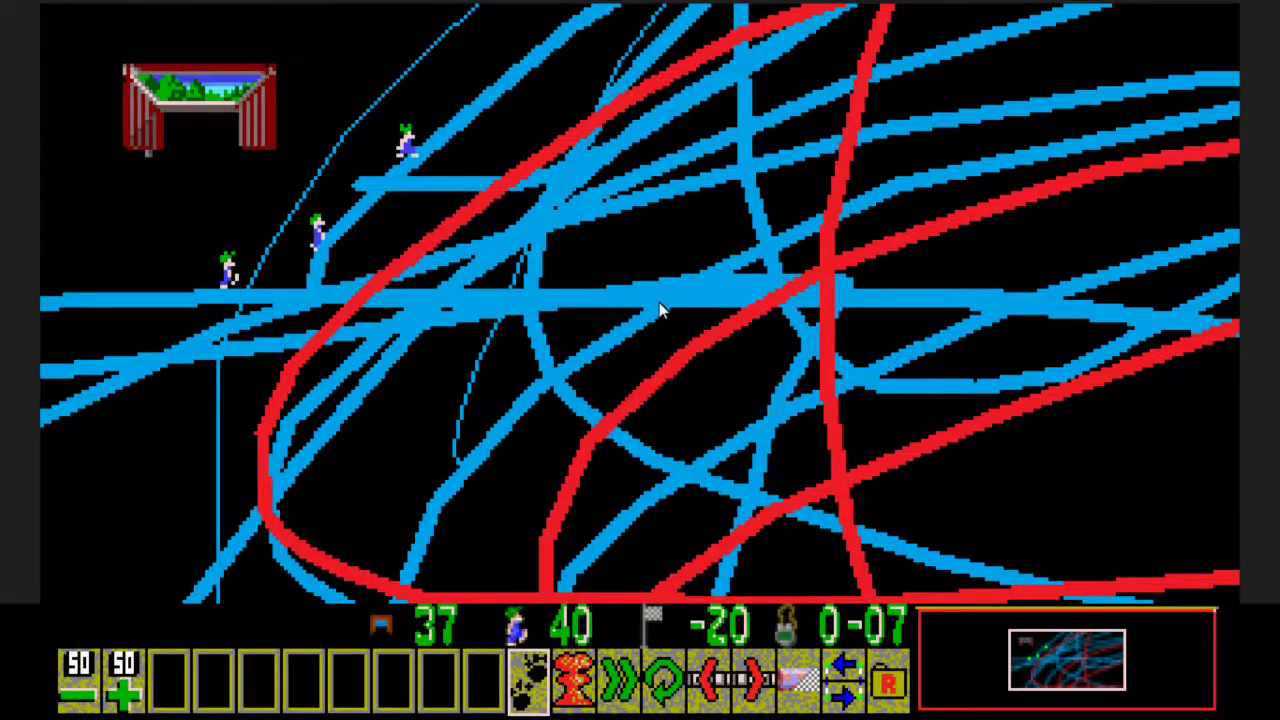
{"action": "key", "text": "Escape"}
{"action": "key", "text": "Escape"}
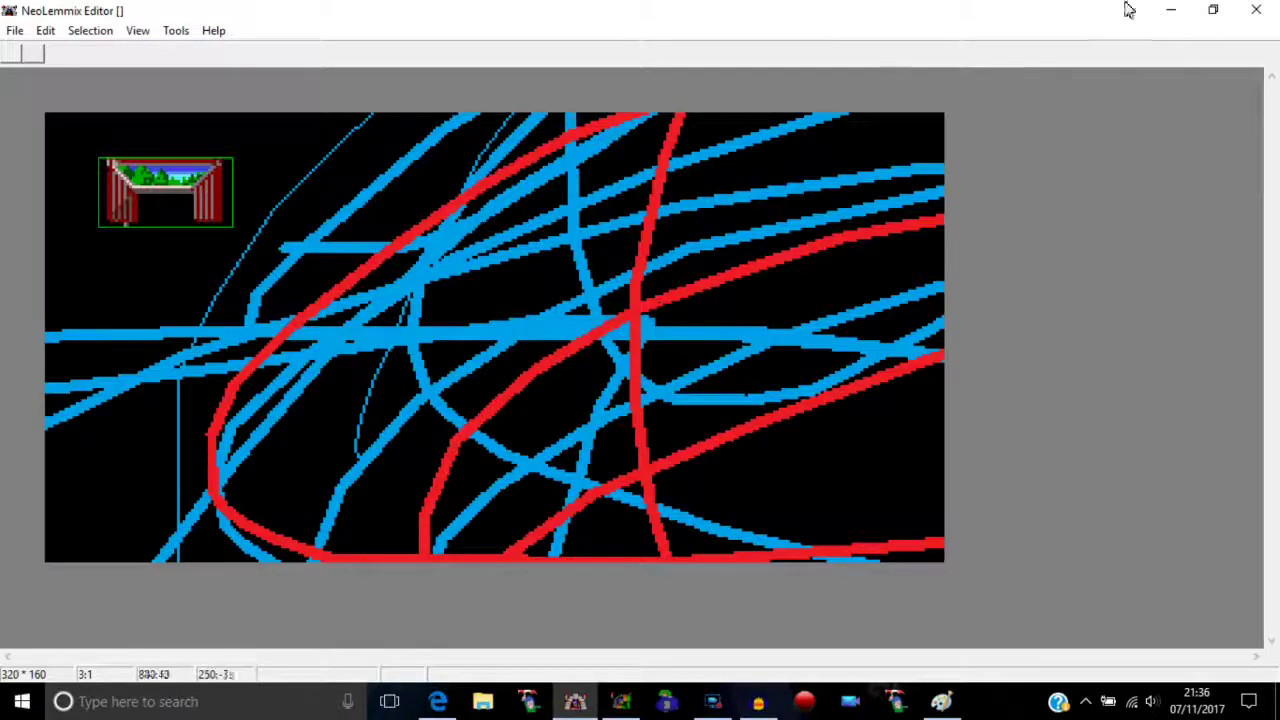
- Close NeoLemmix Editor and return to NeoLemmix Graphic Set Tool
{"action": "left_click", "coordinate": [1266, 18]}
{"action": "left_click", "coordinate": [637, 390]}
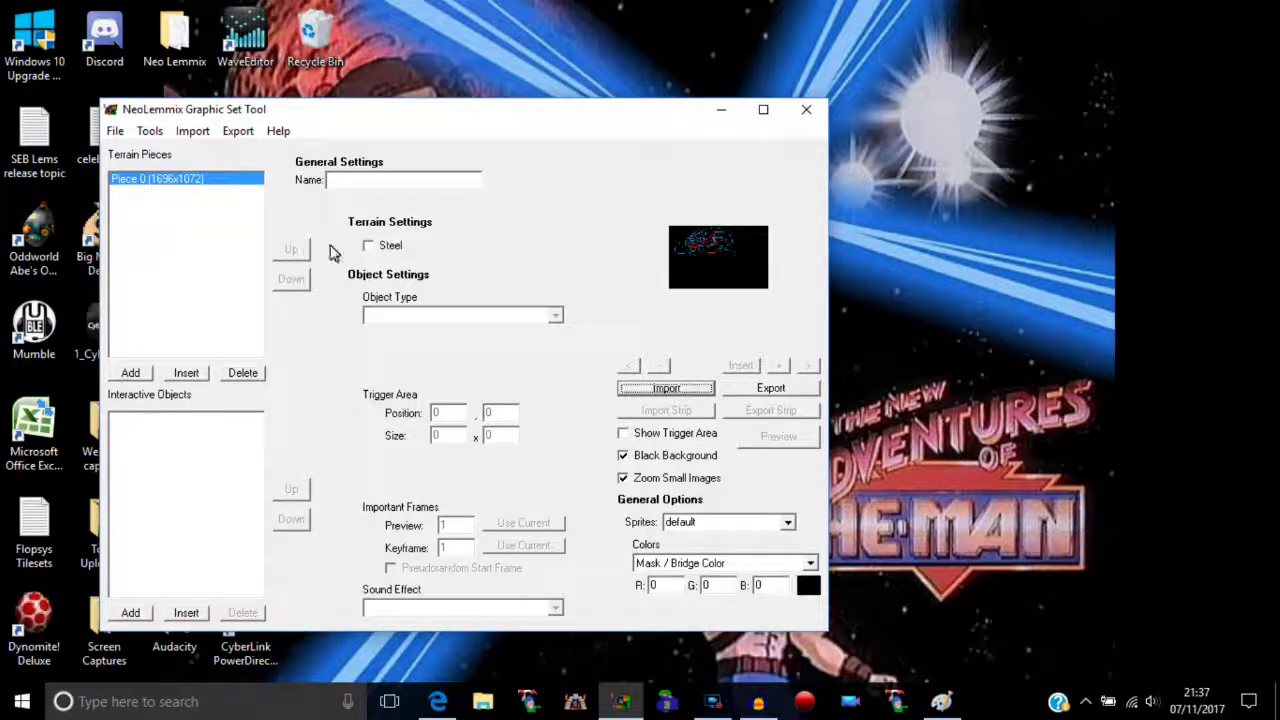
- Try the Steel terrain setting on piece 0 and turn it back off
{"action": "left_click", "coordinate": [369, 249]}
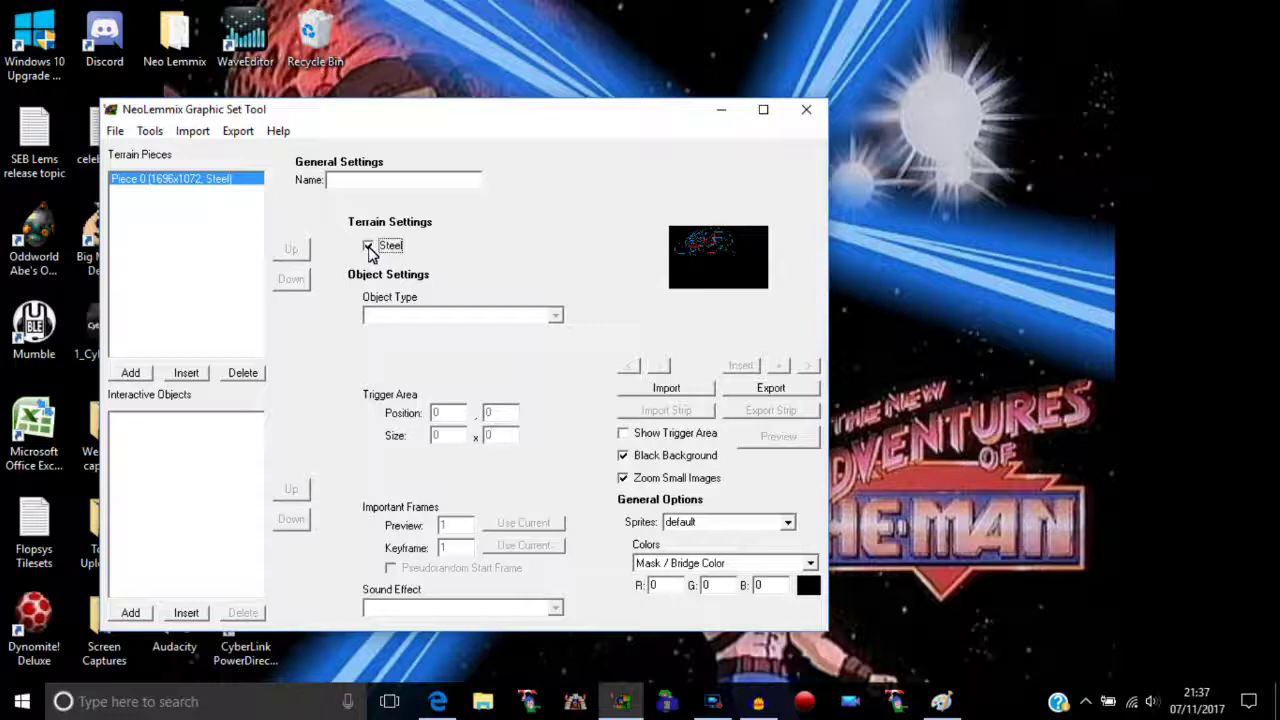
{"action": "left_click", "coordinate": [368, 247]}
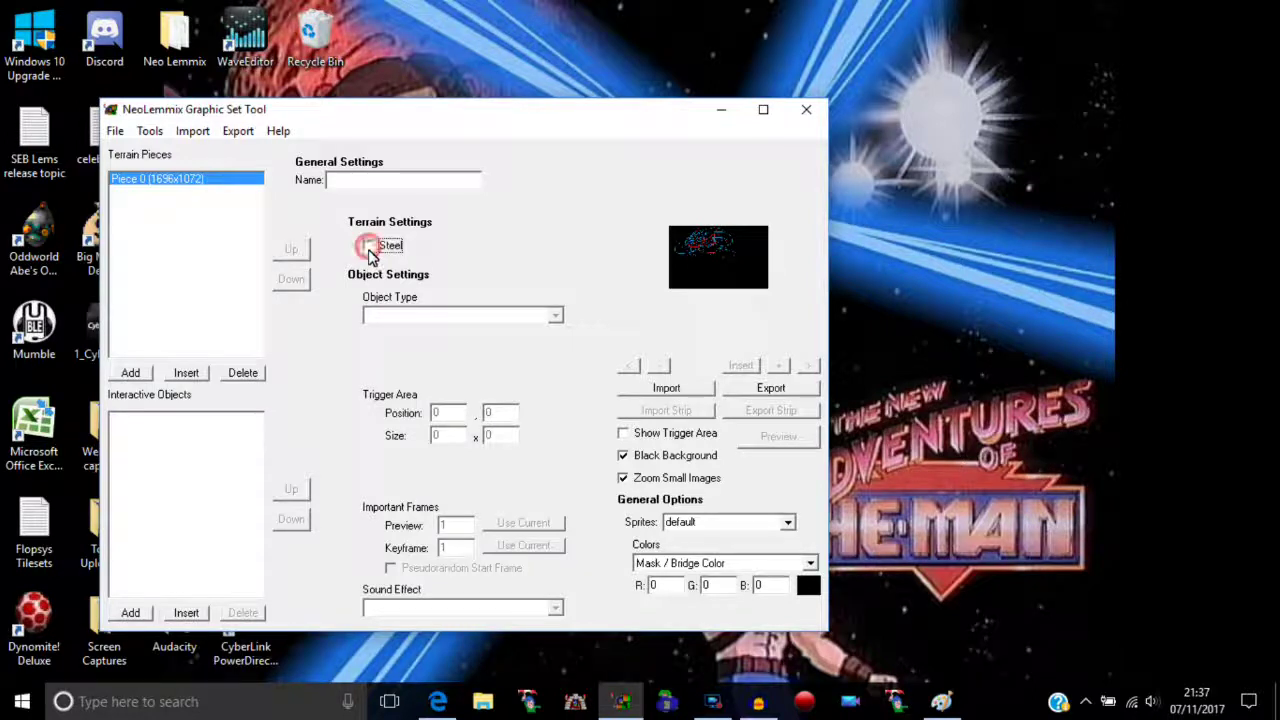
{"action": "left_click", "coordinate": [506, 258]}
{"action": "left_click", "coordinate": [370, 248]}
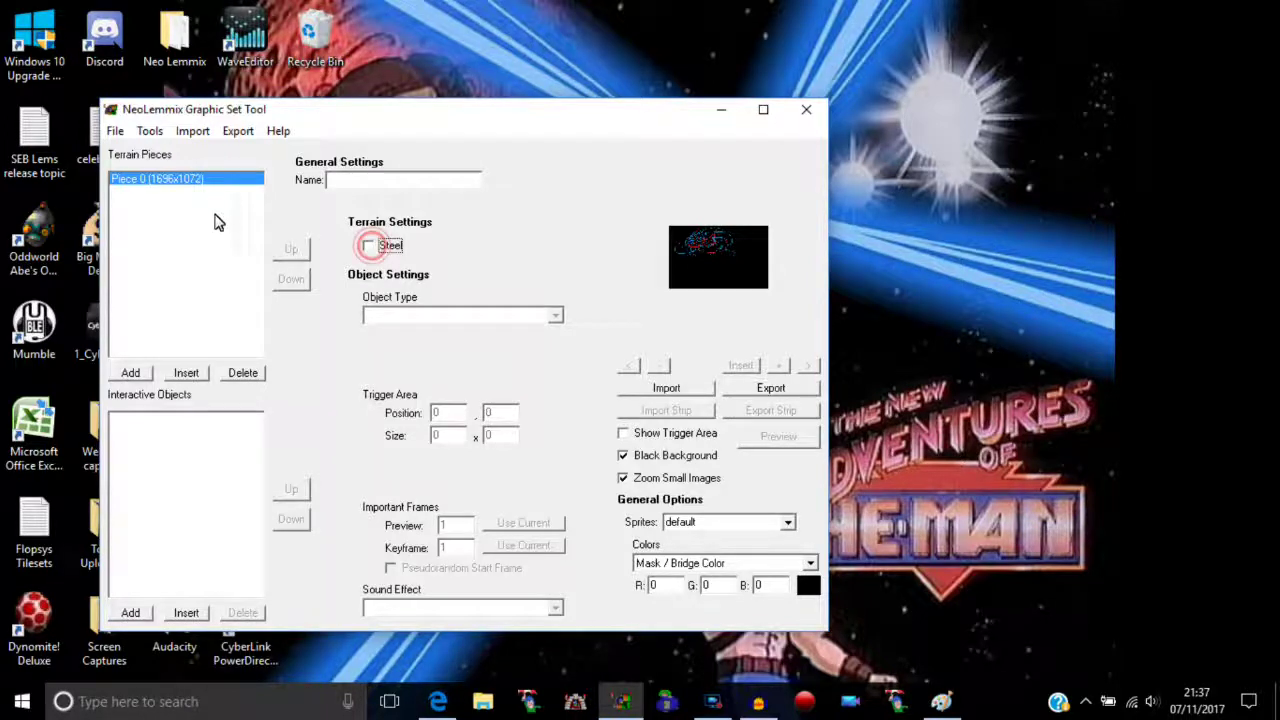
- Load the graphic set flo_scrapbrain.dat from the SEB Lems Project folder inside the desktop's Neo Lemmix folder
{"action": "left_click", "coordinate": [115, 132]}
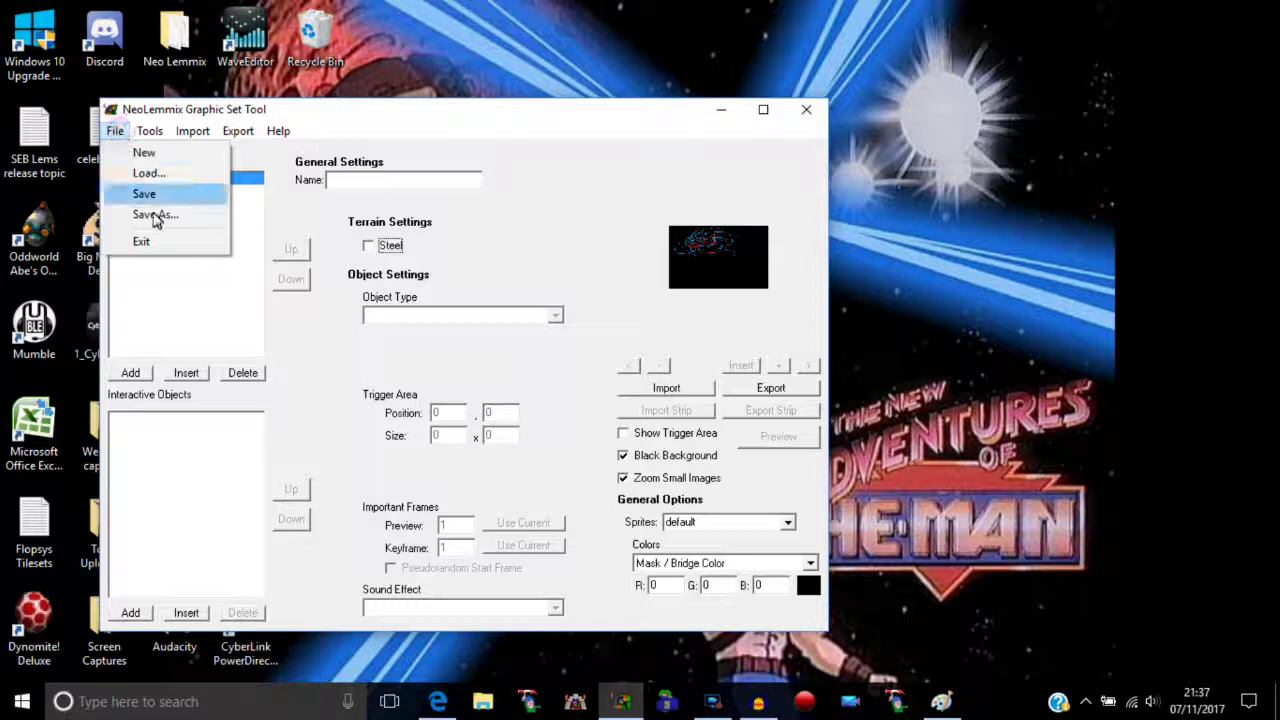
{"action": "left_click", "coordinate": [146, 174]}
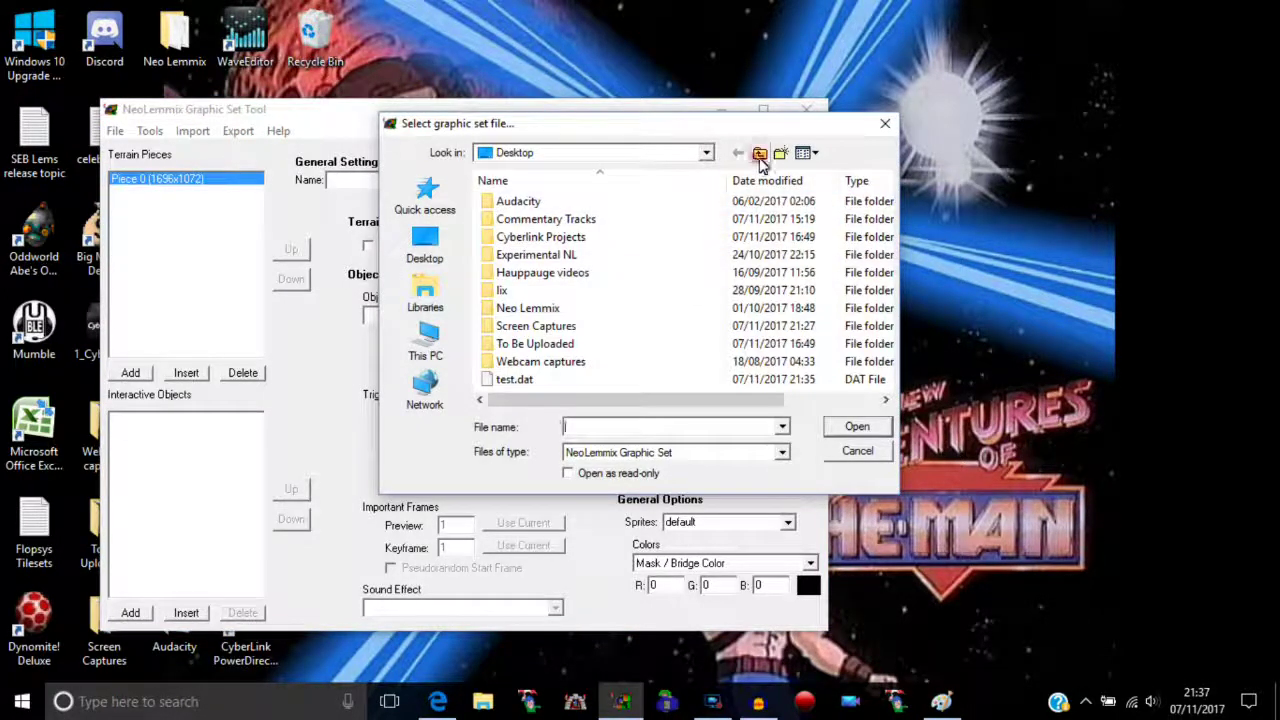
{"action": "left_click", "coordinate": [760, 152]}
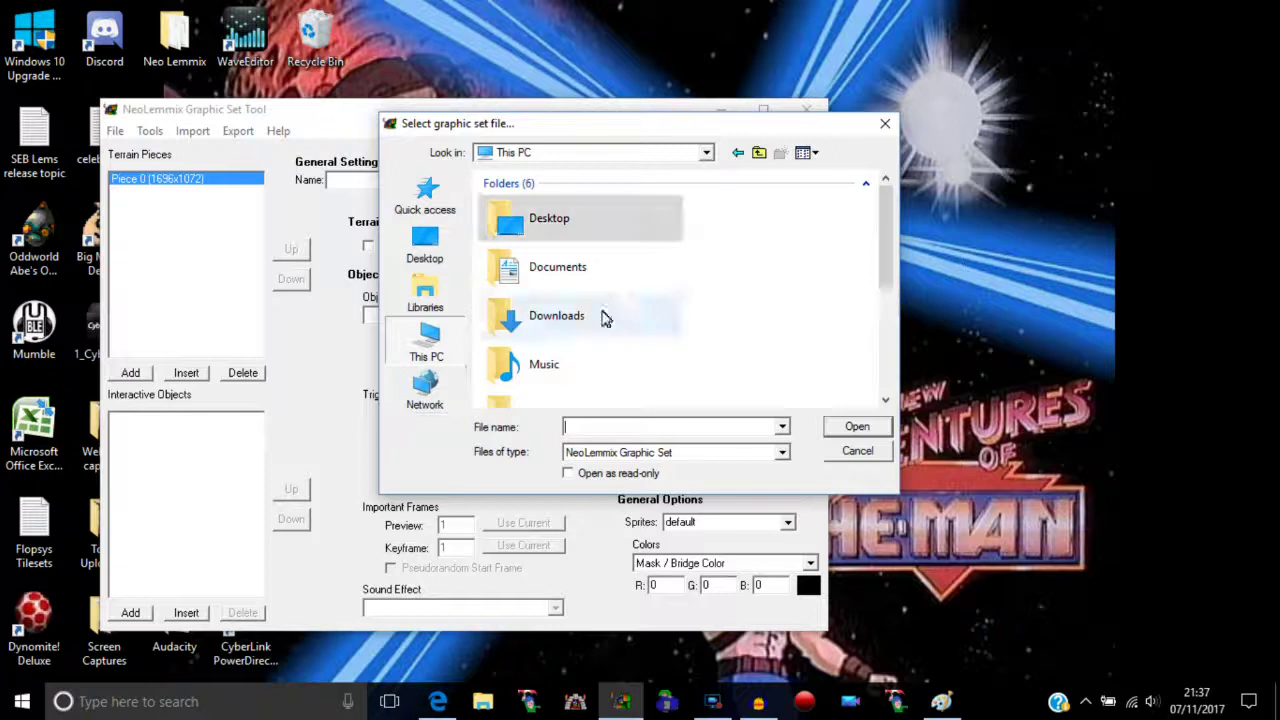
{"action": "double_click", "coordinate": [589, 223]}
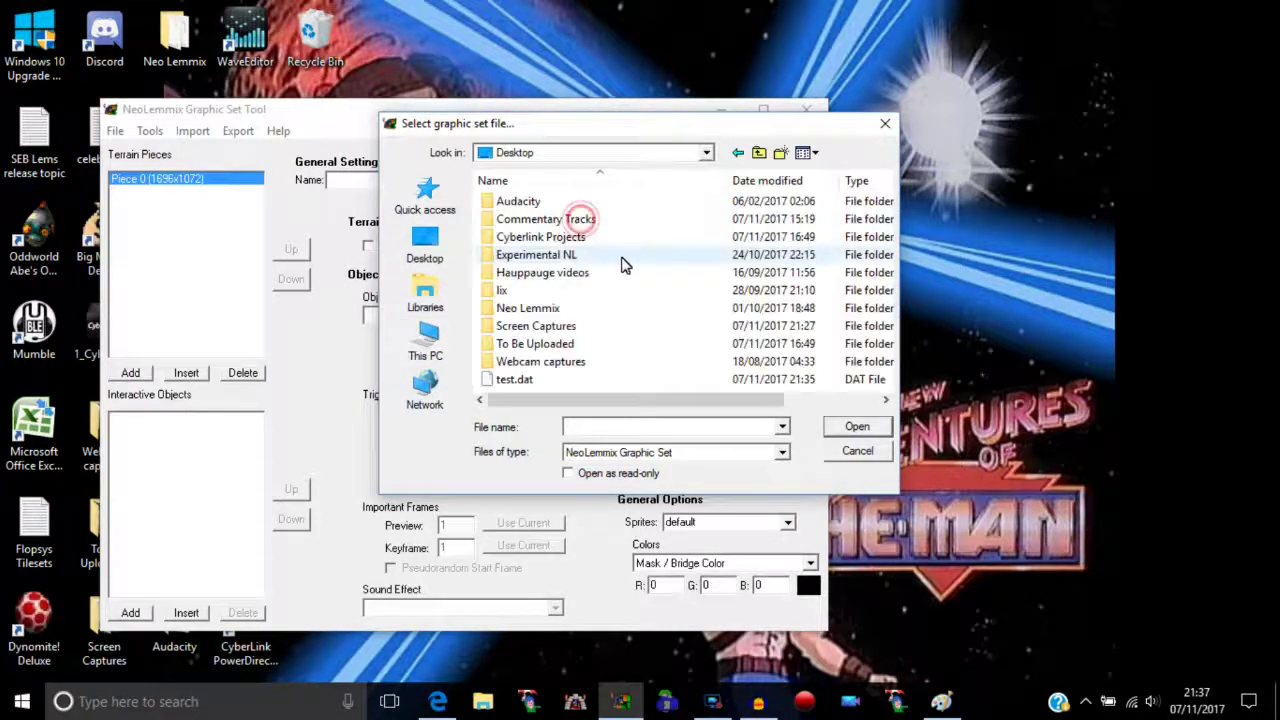
{"action": "double_click", "coordinate": [524, 310]}
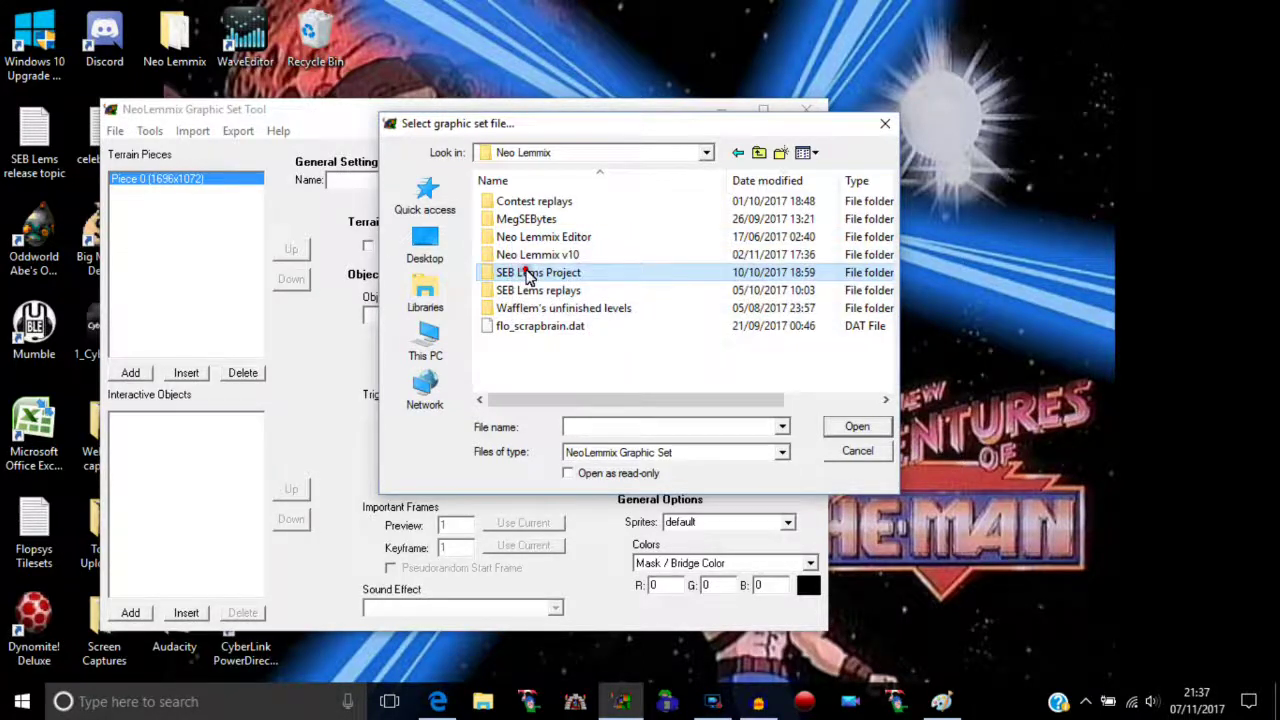
{"action": "double_click", "coordinate": [528, 272]}
{"action": "scroll", "coordinate": [522, 290], "scroll_direction": "down", "scroll_amount": 3}
{"action": "scroll", "coordinate": [518, 288], "scroll_direction": "down", "scroll_amount": 2}
{"action": "scroll", "coordinate": [535, 290], "scroll_direction": "up", "scroll_amount": 1}
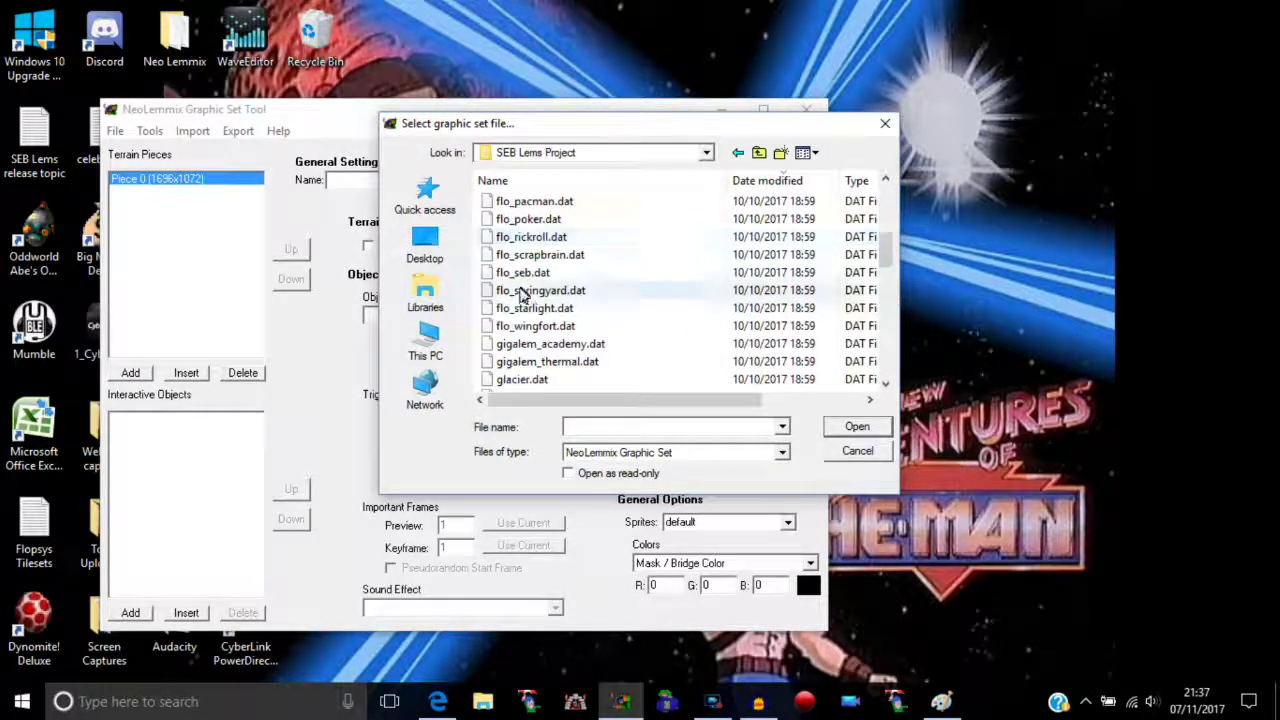
{"action": "double_click", "coordinate": [532, 256]}
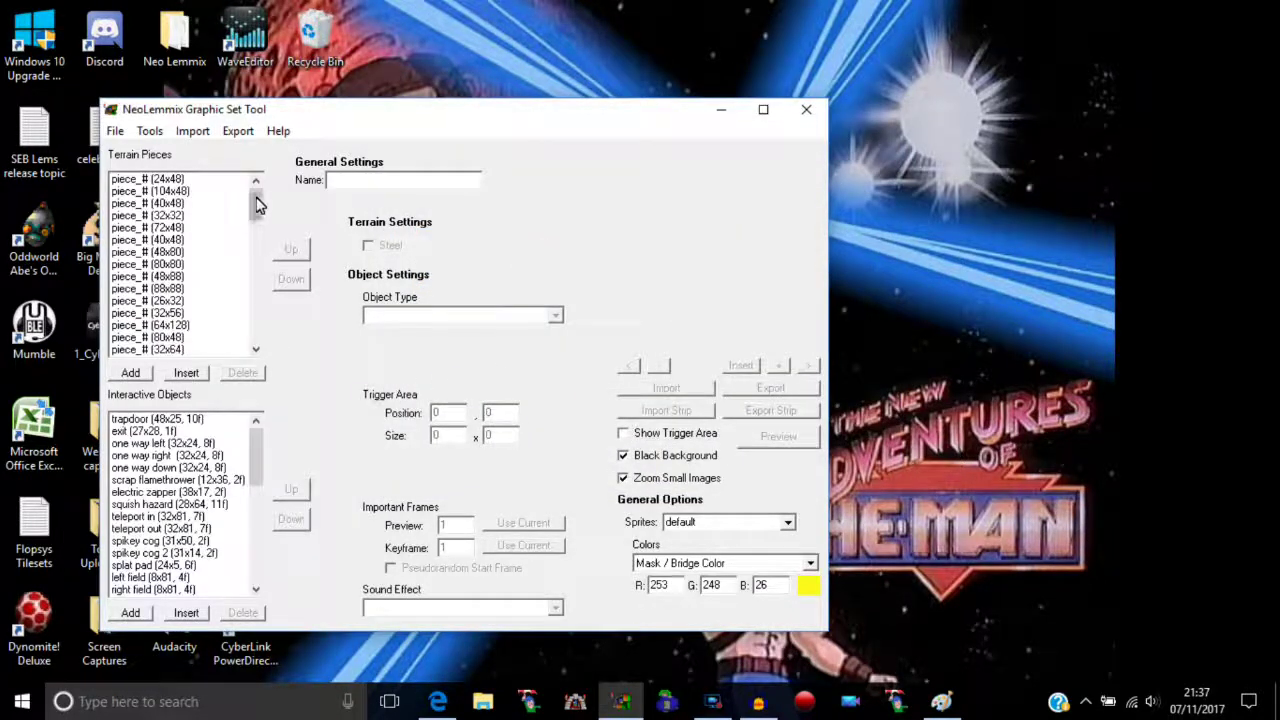
- Preview the first two terrain pieces and look through the terrain and interactive object lists
{"action": "left_click", "coordinate": [170, 180]}
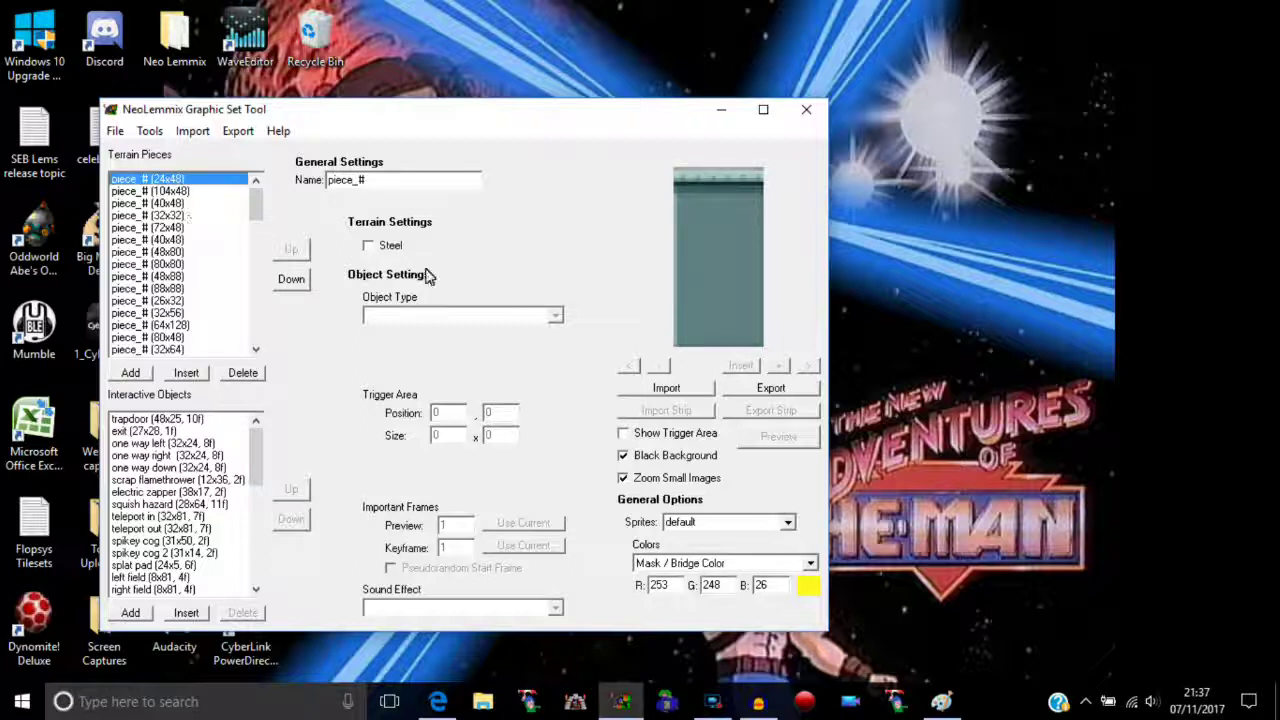
{"action": "left_click", "coordinate": [150, 191]}
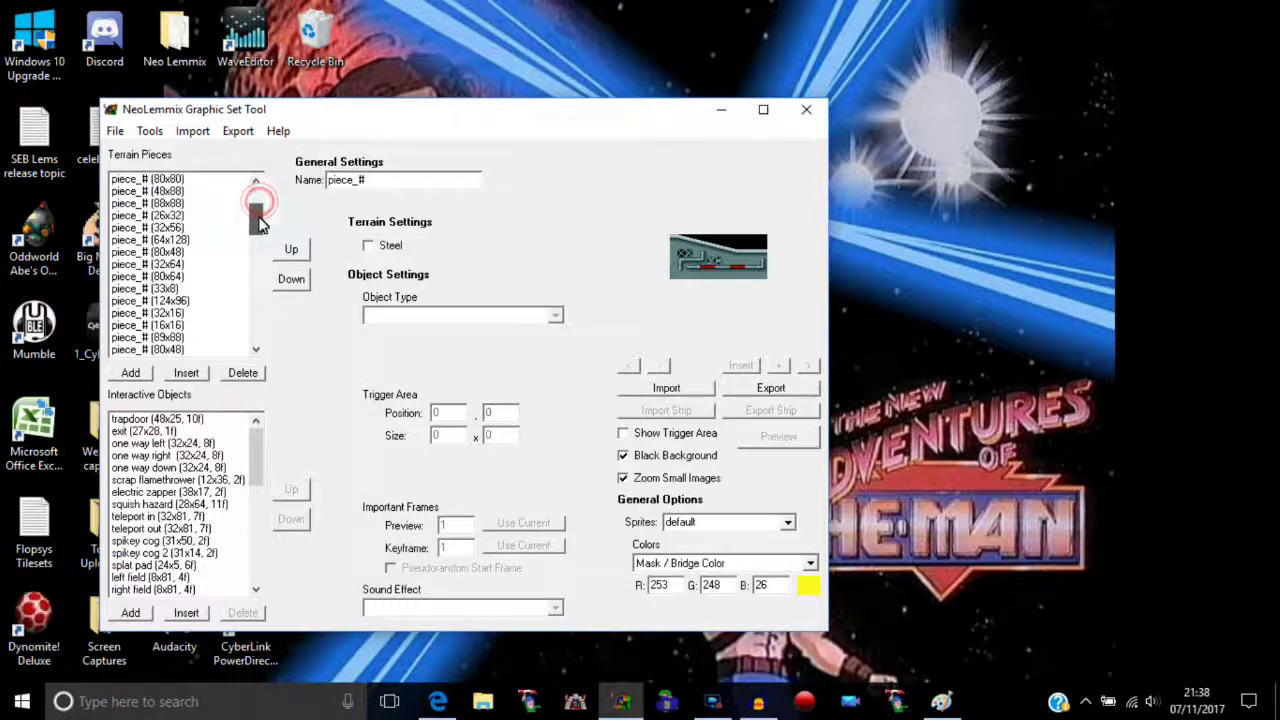
{"action": "left_click_drag", "start_coordinate": [262, 207], "coordinate": [262, 203]}
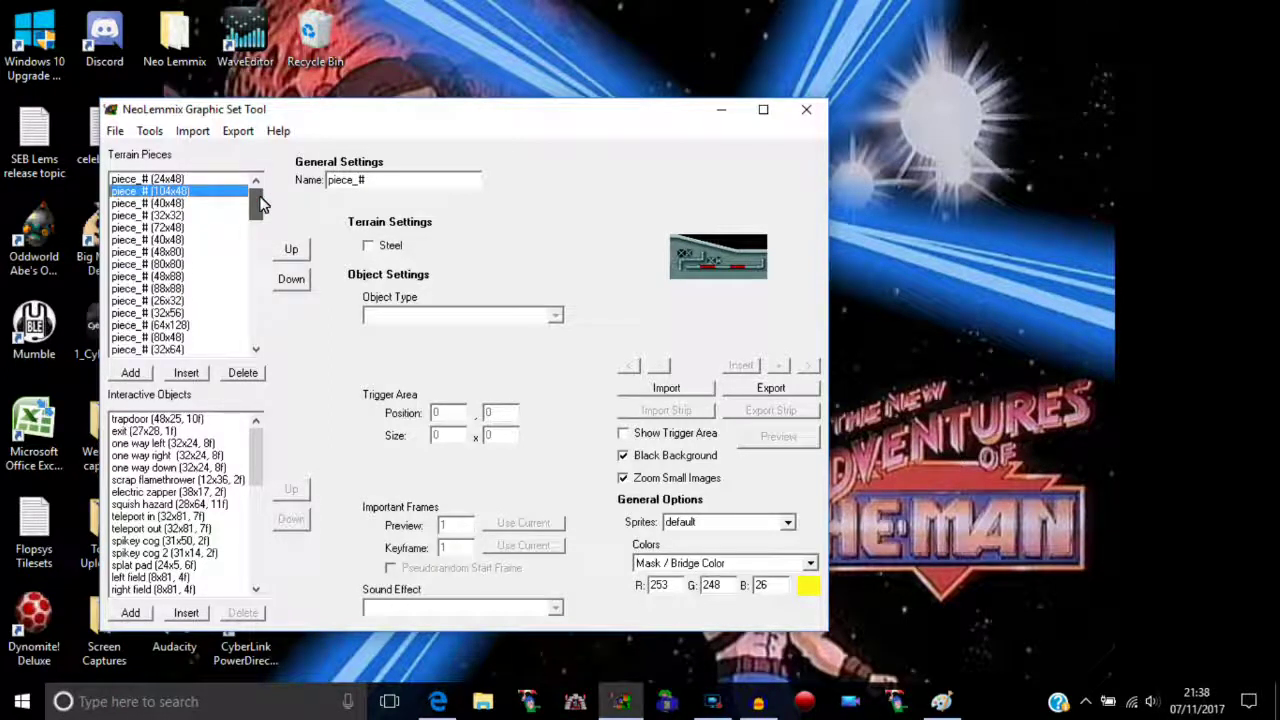
{"action": "left_click_drag", "start_coordinate": [260, 203], "coordinate": [277, 177]}
{"action": "mouse_move", "coordinate": [252, 443]}
{"action": "left_mouse_down"}
{"action": "mouse_move", "coordinate": [262, 560]}
{"action": "mouse_move", "coordinate": [256, 430]}
{"action": "left_mouse_up"}
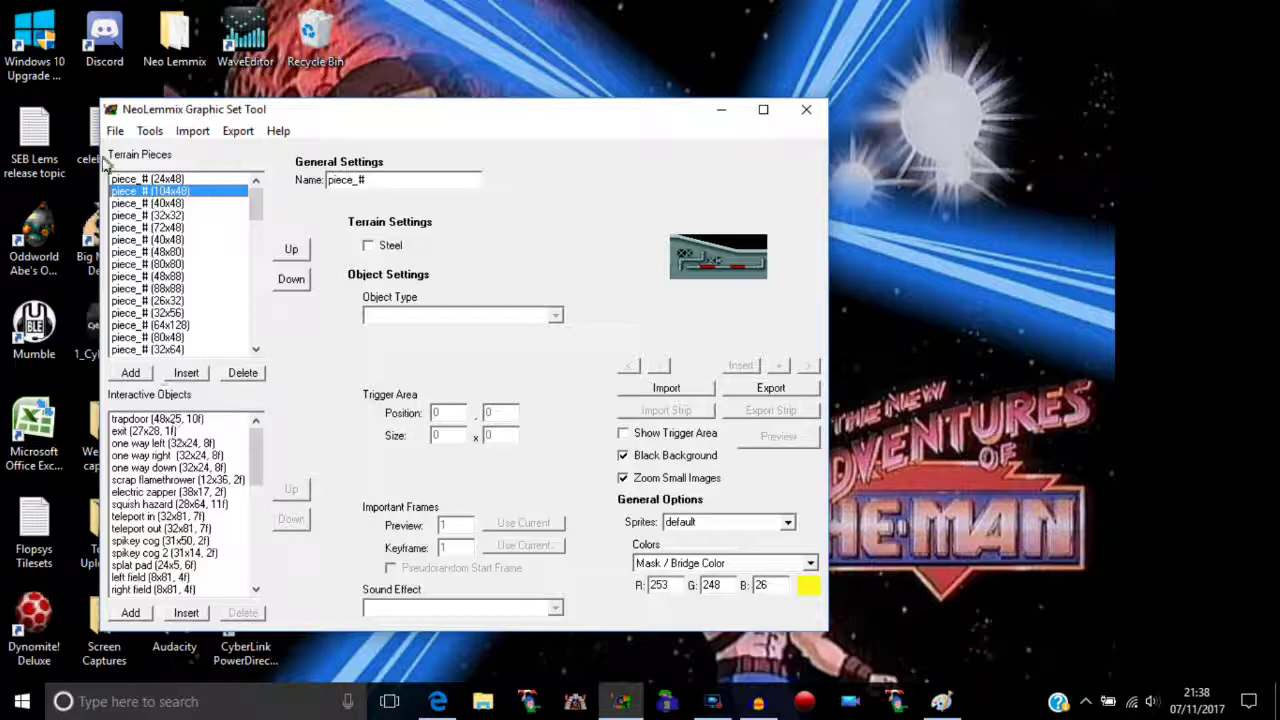
- Insert a blank terrain piece above the 104x48 piece and delete it
{"action": "left_click", "coordinate": [185, 373]}
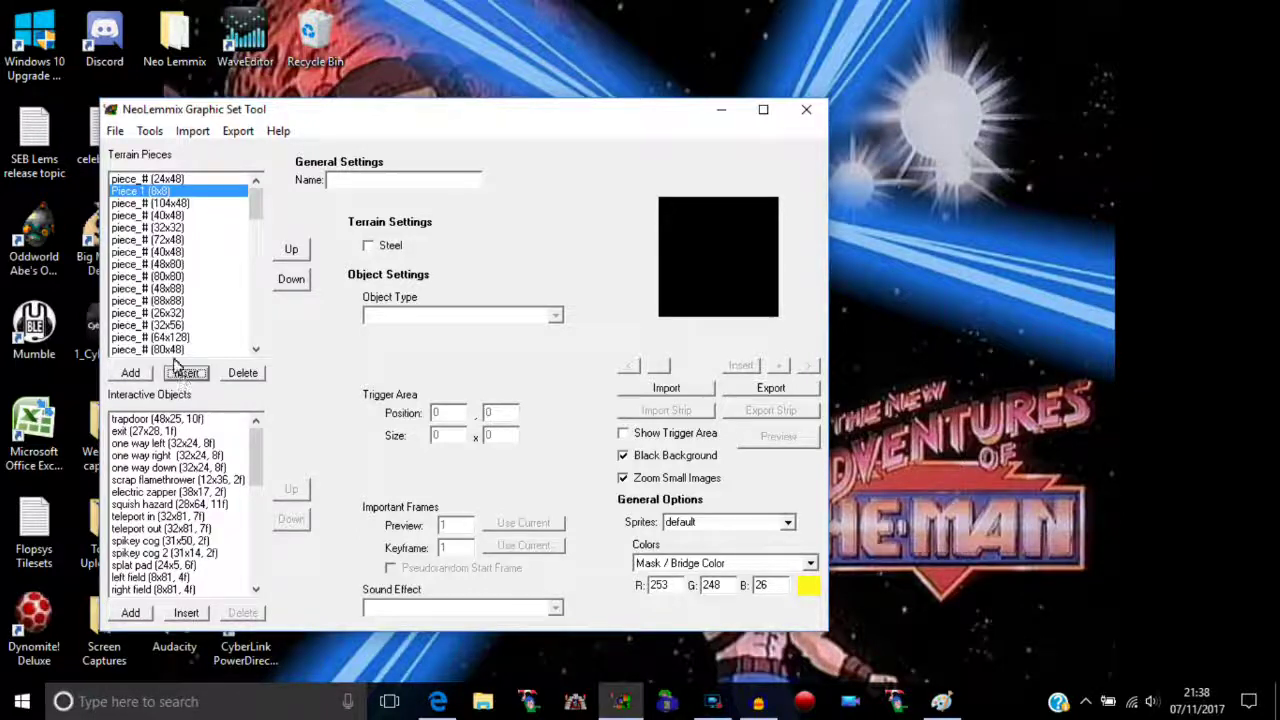
{"action": "left_click", "coordinate": [241, 378]}
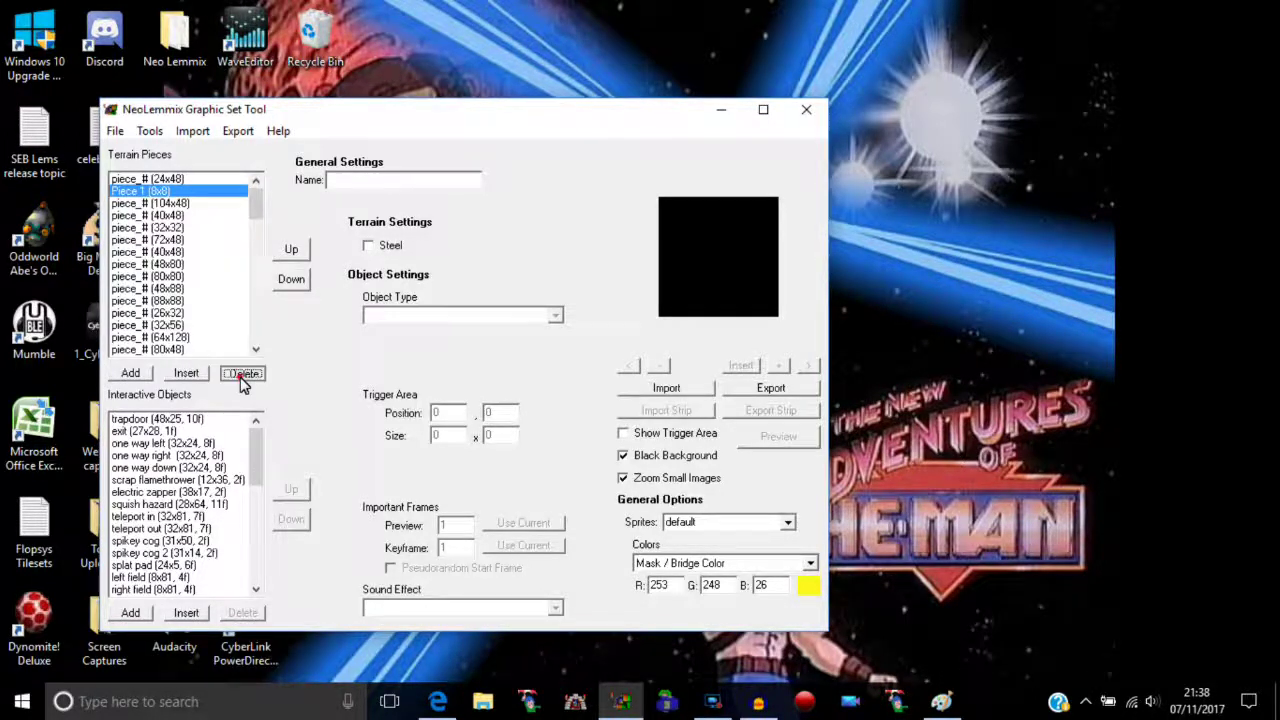
- Add a blank terrain piece at the end of the list, try reordering it up and down, and delete it
{"action": "left_click", "coordinate": [131, 373]}
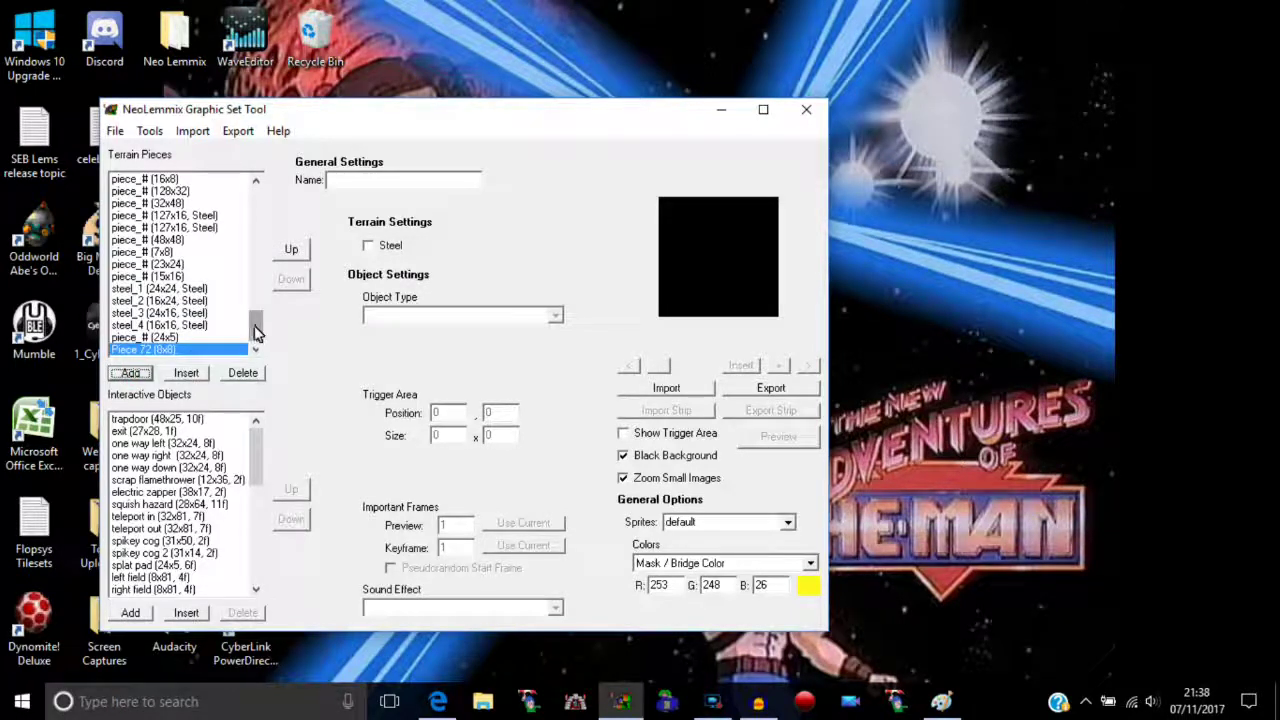
{"action": "left_click", "coordinate": [291, 250]}
{"action": "left_click", "coordinate": [291, 251]}
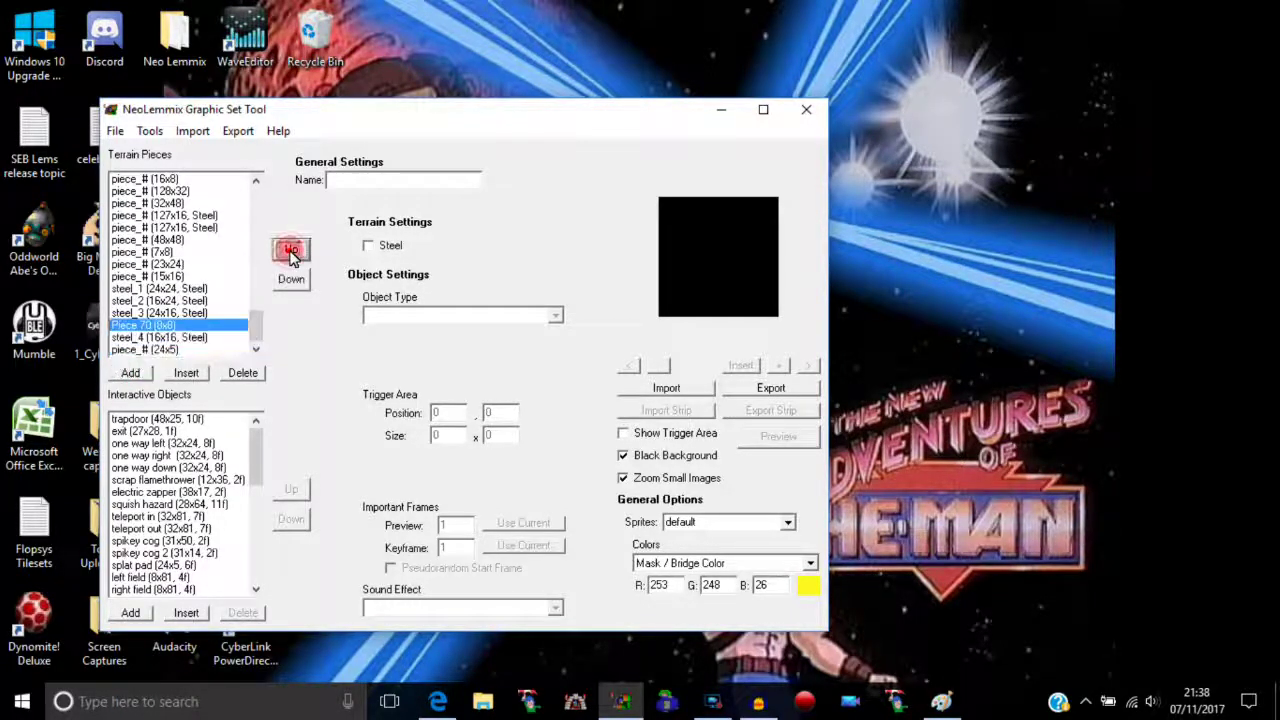
{"action": "left_click", "coordinate": [291, 251]}
{"action": "left_click", "coordinate": [291, 251]}
{"action": "left_click", "coordinate": [291, 251]}
{"action": "left_click", "coordinate": [290, 282]}
{"action": "left_click", "coordinate": [290, 282]}
{"action": "left_click", "coordinate": [290, 282]}
{"action": "left_click", "coordinate": [290, 282]}
{"action": "left_click", "coordinate": [290, 282]}
{"action": "left_click", "coordinate": [291, 251]}
{"action": "left_click", "coordinate": [291, 251]}
{"action": "left_click", "coordinate": [291, 251]}
{"action": "left_click", "coordinate": [291, 251]}
{"action": "left_click", "coordinate": [291, 251]}
{"action": "left_click", "coordinate": [291, 251]}
{"action": "left_click", "coordinate": [291, 251]}
{"action": "left_click", "coordinate": [291, 251]}
{"action": "left_click", "coordinate": [291, 251]}
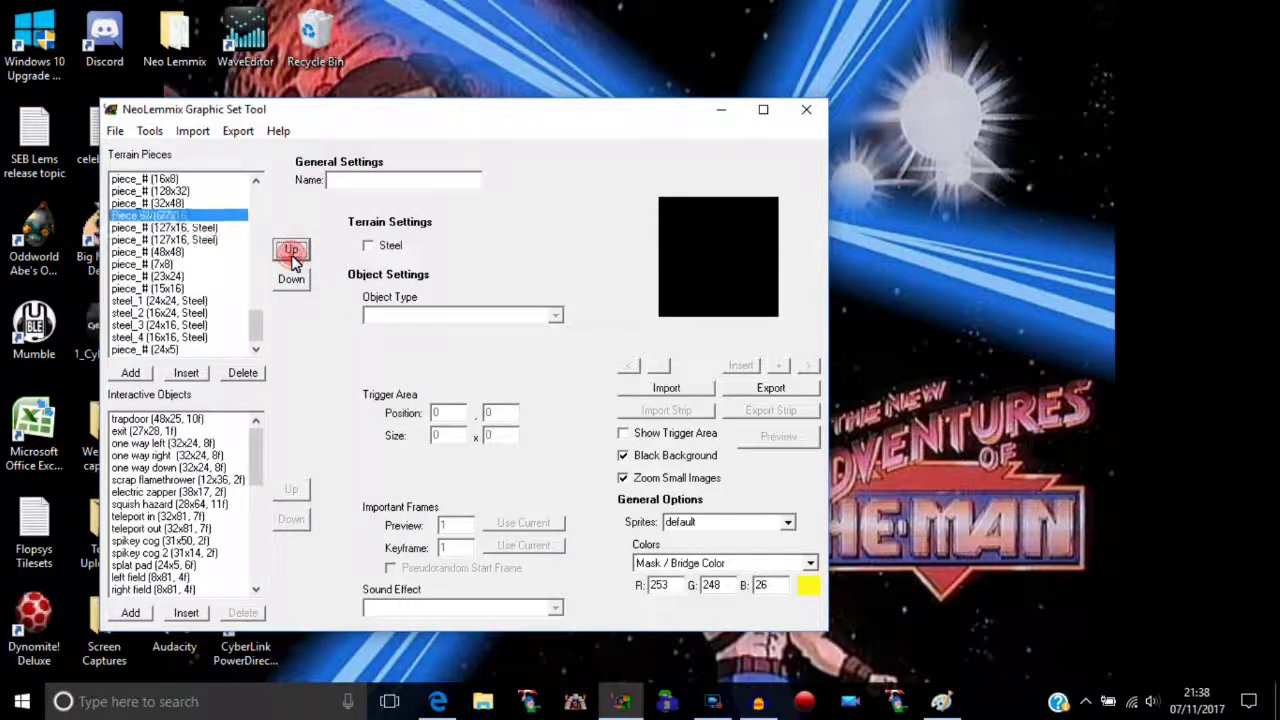
{"action": "left_click", "coordinate": [291, 251]}
{"action": "left_click", "coordinate": [291, 282]}
{"action": "left_click", "coordinate": [291, 282]}
{"action": "left_click", "coordinate": [291, 282]}
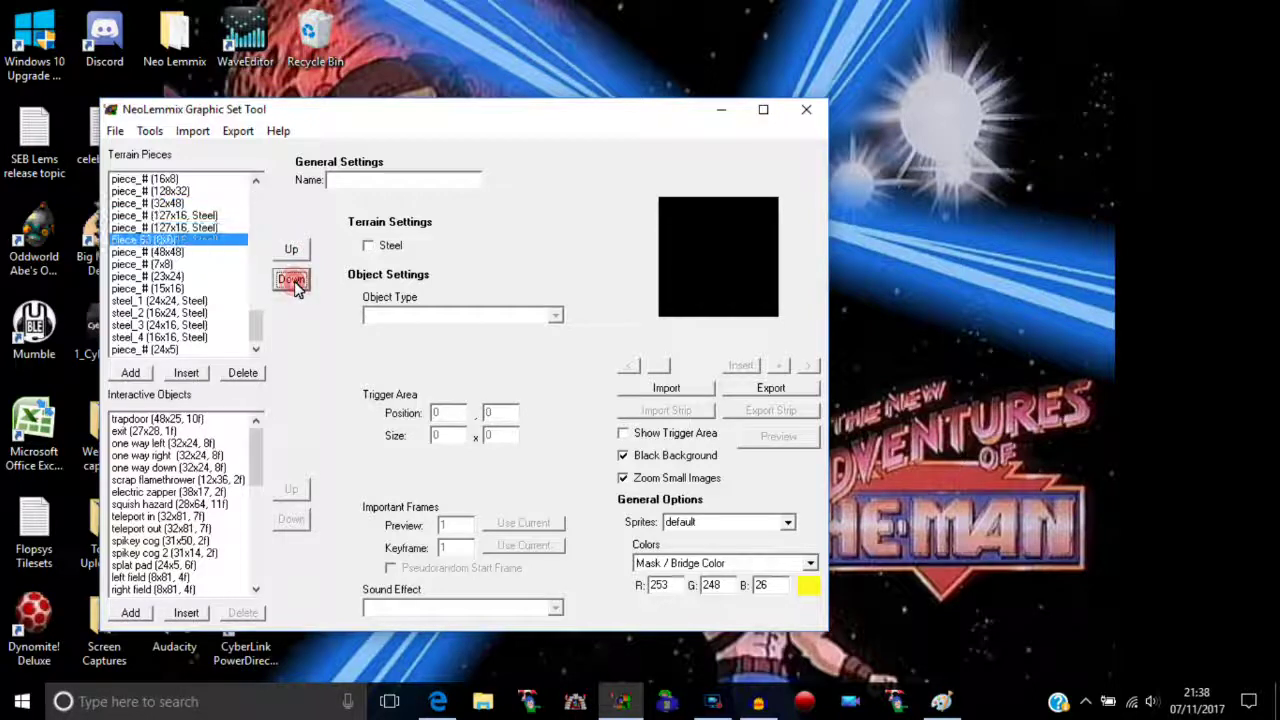
{"action": "left_click", "coordinate": [291, 251]}
{"action": "left_click", "coordinate": [291, 251]}
{"action": "left_click", "coordinate": [291, 251]}
{"action": "left_click", "coordinate": [291, 282]}
{"action": "left_click", "coordinate": [291, 282]}
{"action": "double_click", "coordinate": [291, 282]}
{"action": "left_click", "coordinate": [291, 282]}
{"action": "left_click", "coordinate": [291, 282]}
{"action": "left_click", "coordinate": [291, 282]}
{"action": "left_click", "coordinate": [291, 282]}
{"action": "left_click", "coordinate": [291, 282]}
{"action": "left_click", "coordinate": [291, 282]}
{"action": "double_click", "coordinate": [291, 282]}
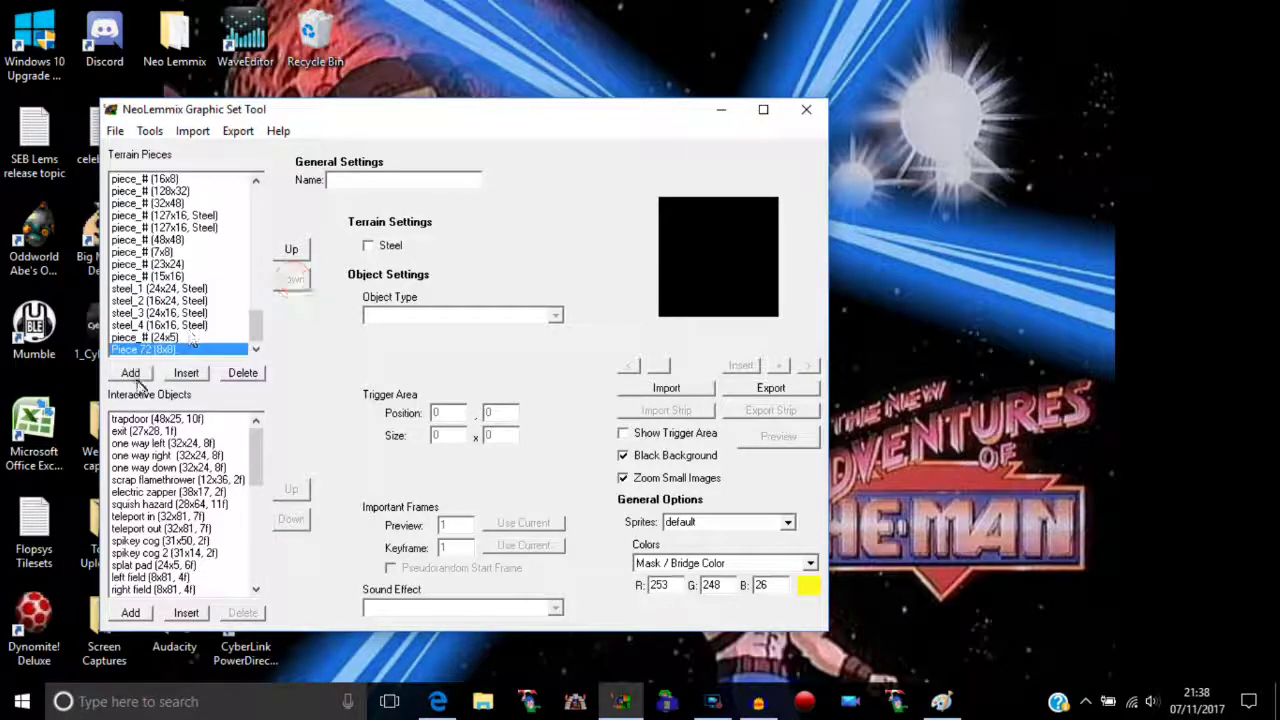
{"action": "left_click", "coordinate": [242, 374]}
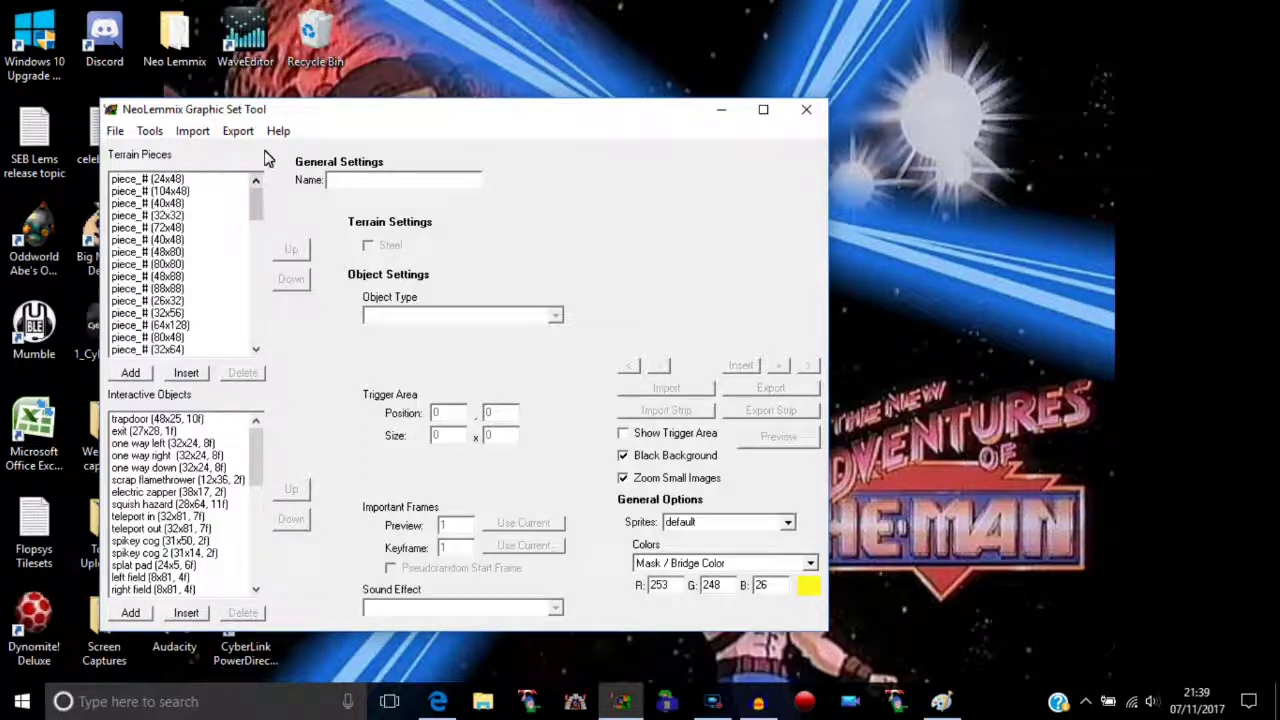
- Step through the terrain pieces from 24x48 to 26x32, examining their previews, and return to the first piece
{"action": "left_click", "coordinate": [165, 180]}
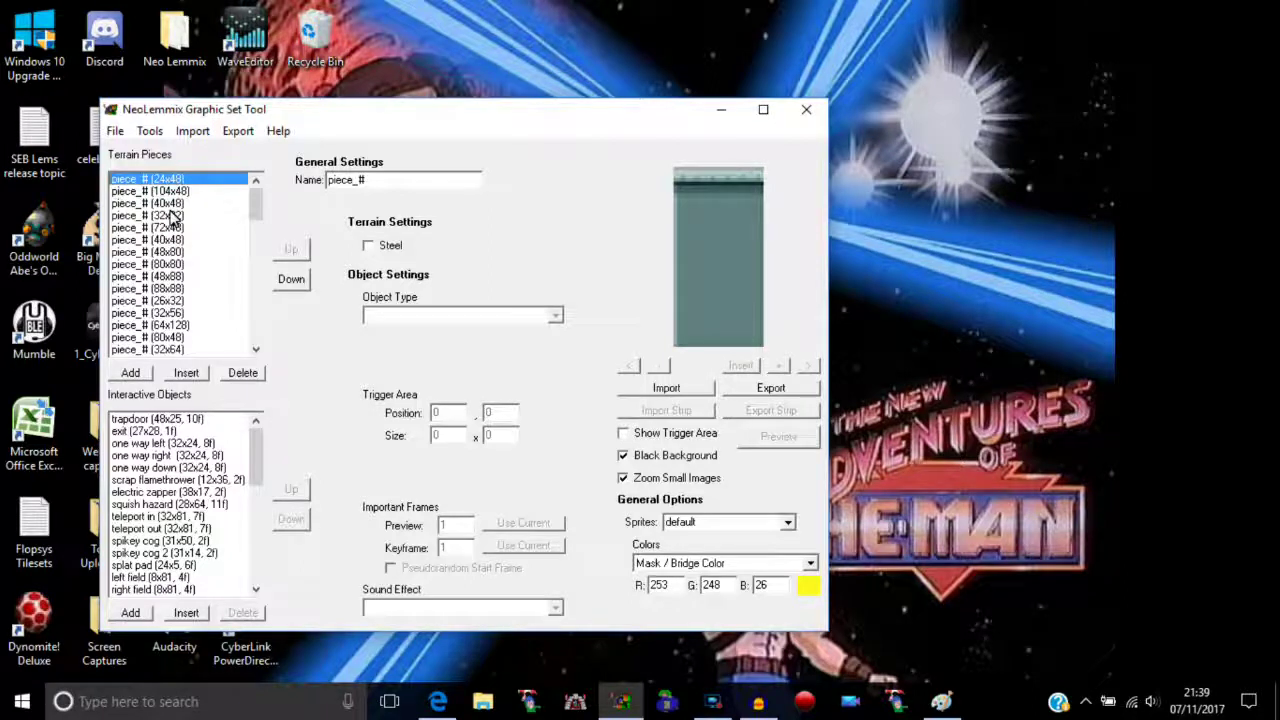
{"action": "key", "text": "Down"}
{"action": "key", "text": "Down"}
{"action": "key", "text": "Down"}
{"action": "key", "text": "Down"}
{"action": "key", "text": "Down"}
{"action": "key", "text": "Down"}
{"action": "key", "text": "Down"}
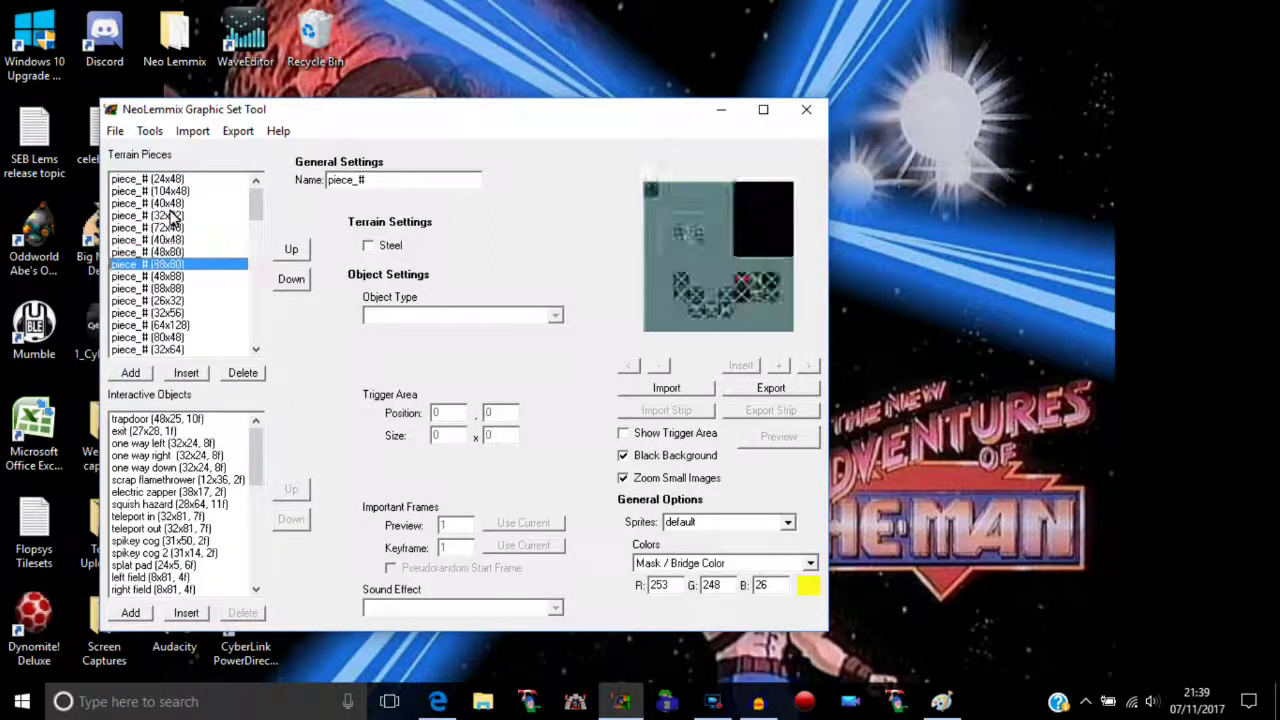
{"action": "key", "text": "Down"}
{"action": "key", "text": "Down"}
{"action": "key", "text": "Down"}
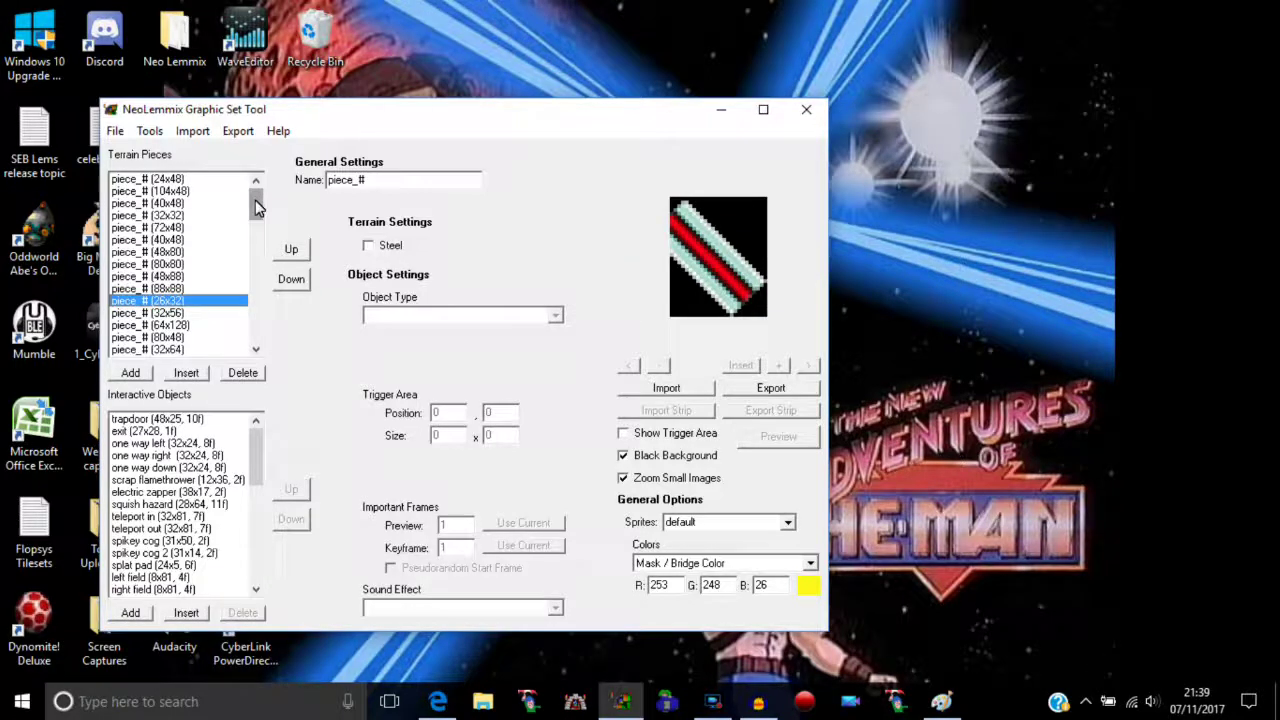
{"action": "key", "text": "Up"}
{"action": "key", "text": "Home"}
{"action": "key", "text": "Down"}
{"action": "key", "text": "Up"}
{"action": "key", "text": "Down"}
{"action": "key", "text": "Up"}
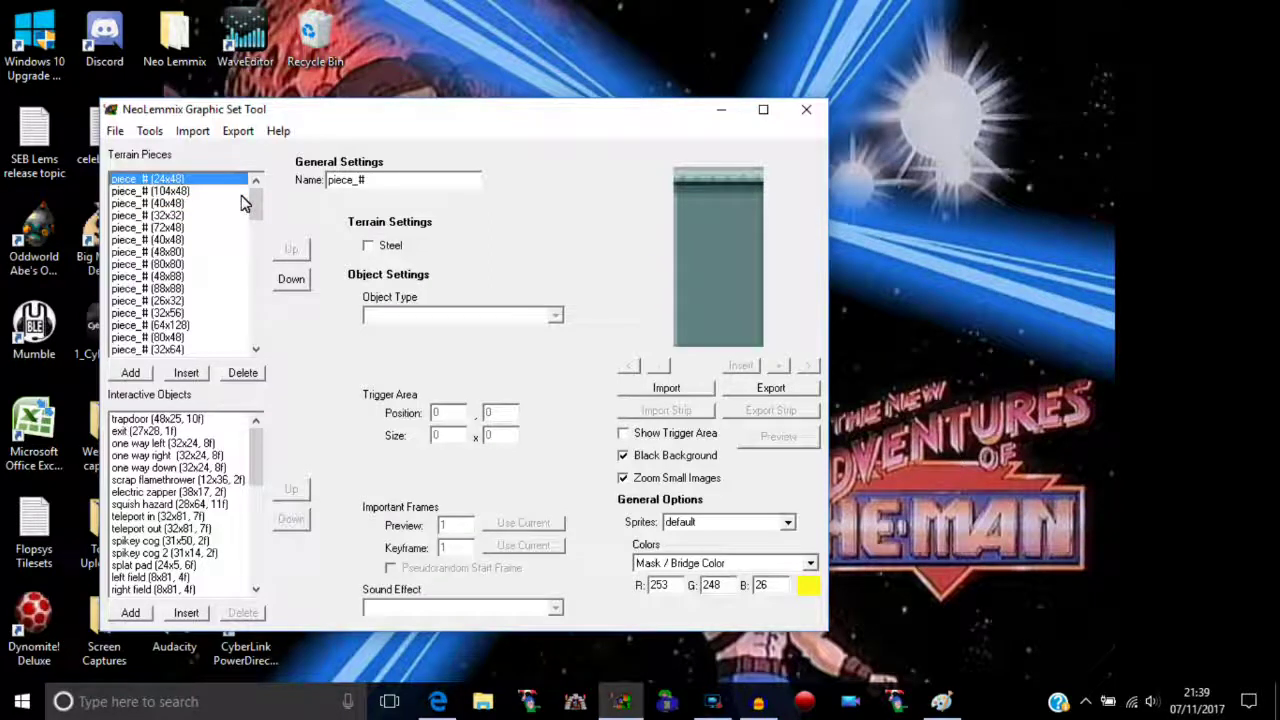
{"action": "key", "text": "Down"}
{"action": "key", "text": "Up"}
- Move the 24x48 terrain piece one place down, below the 104x48 piece, and preview both pieces
{"action": "left_click", "coordinate": [288, 281]}
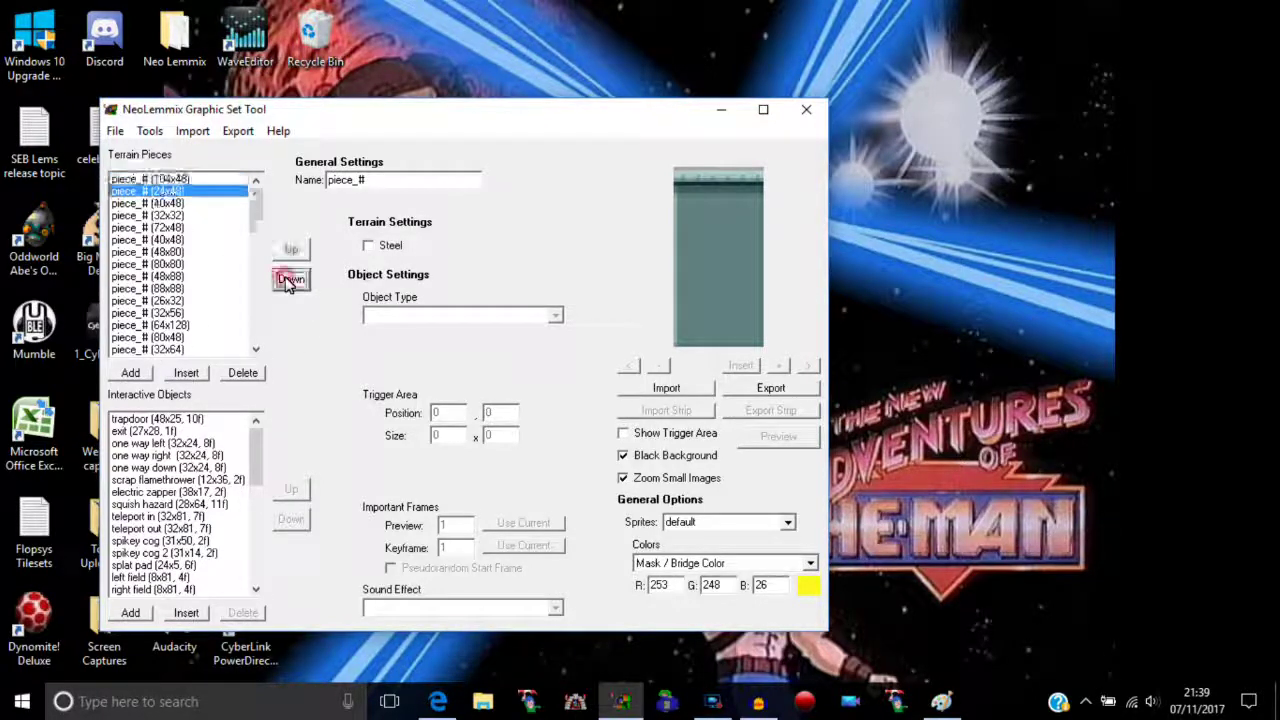
{"action": "left_click", "coordinate": [138, 180]}
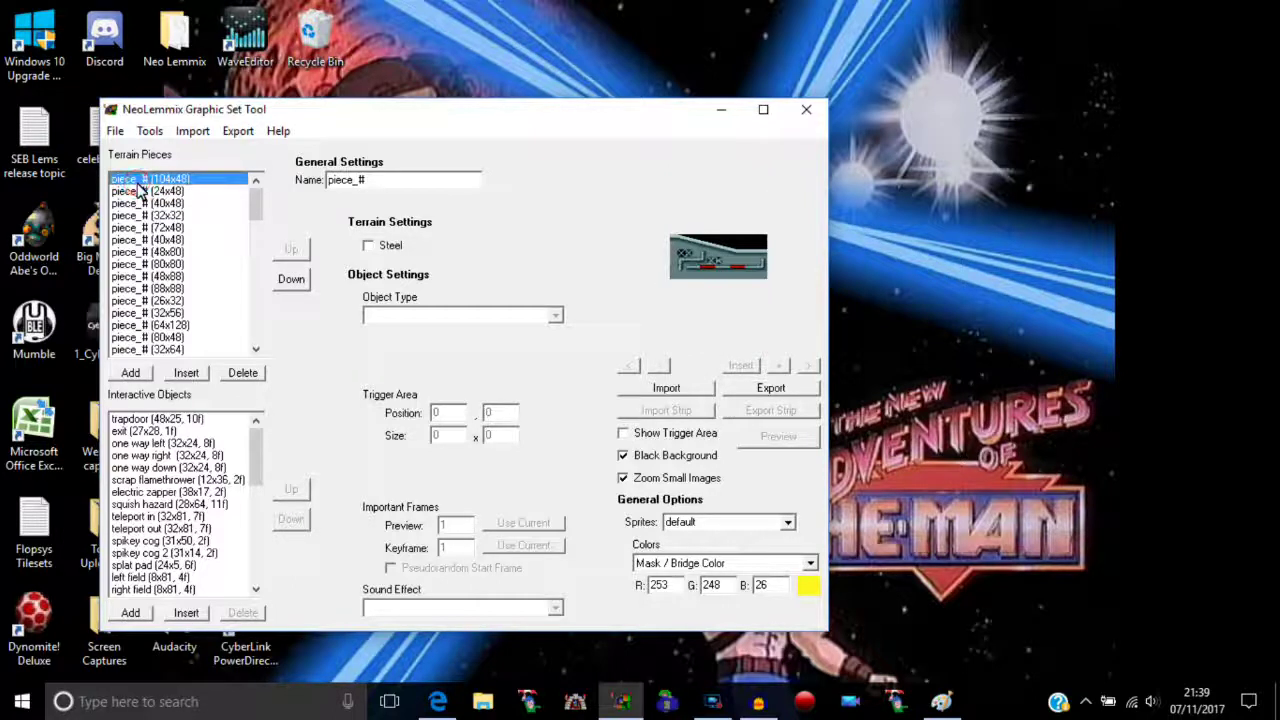
{"action": "left_click", "coordinate": [150, 191]}
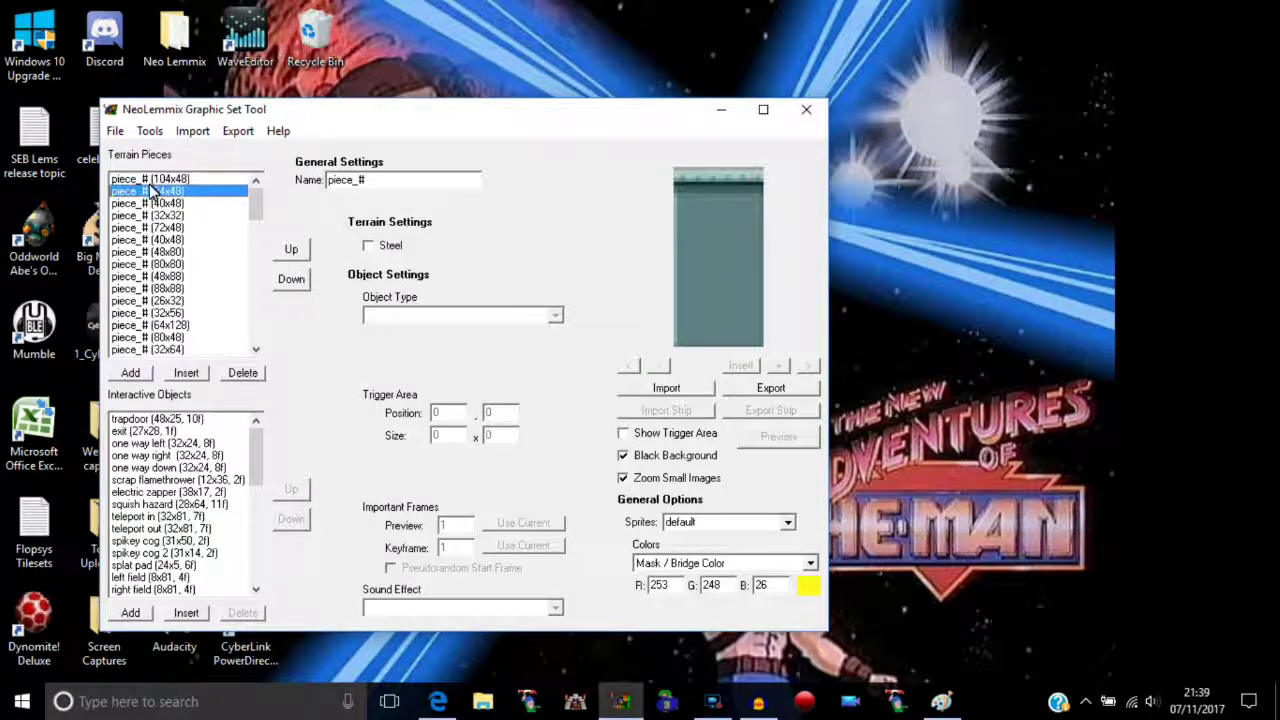
{"action": "left_click", "coordinate": [150, 179]}
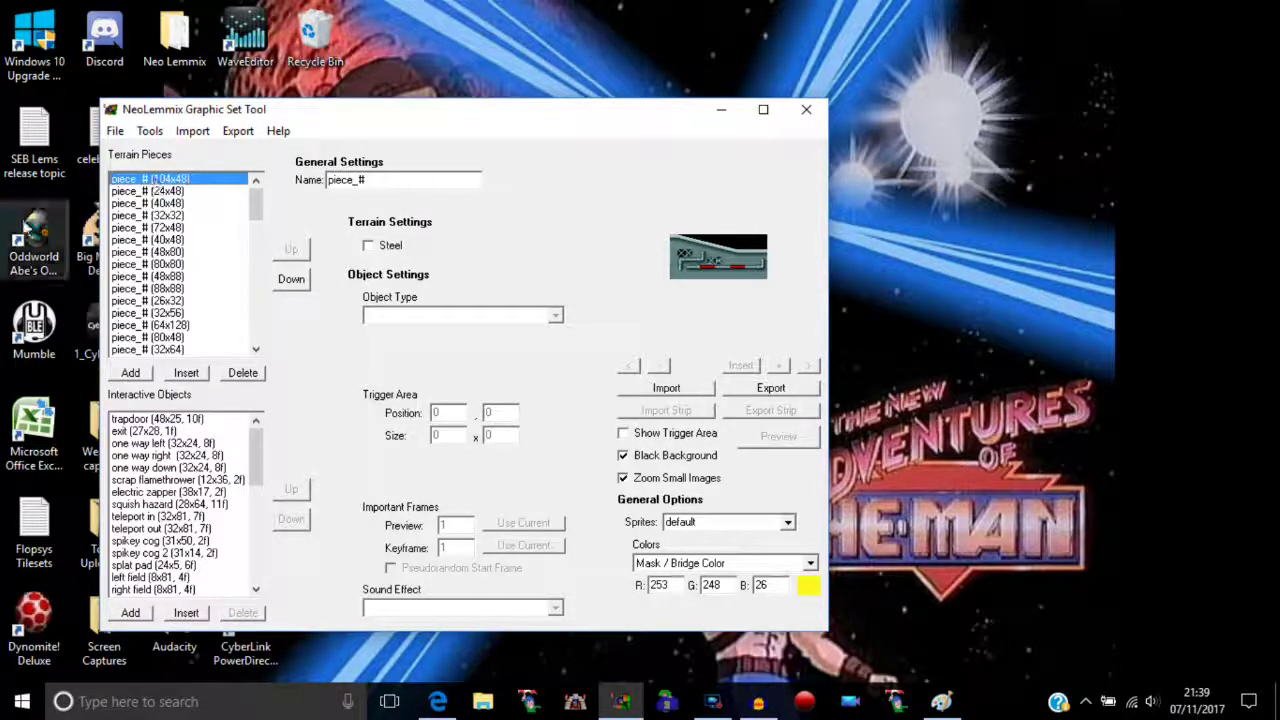
{"action": "left_click", "coordinate": [170, 191]}
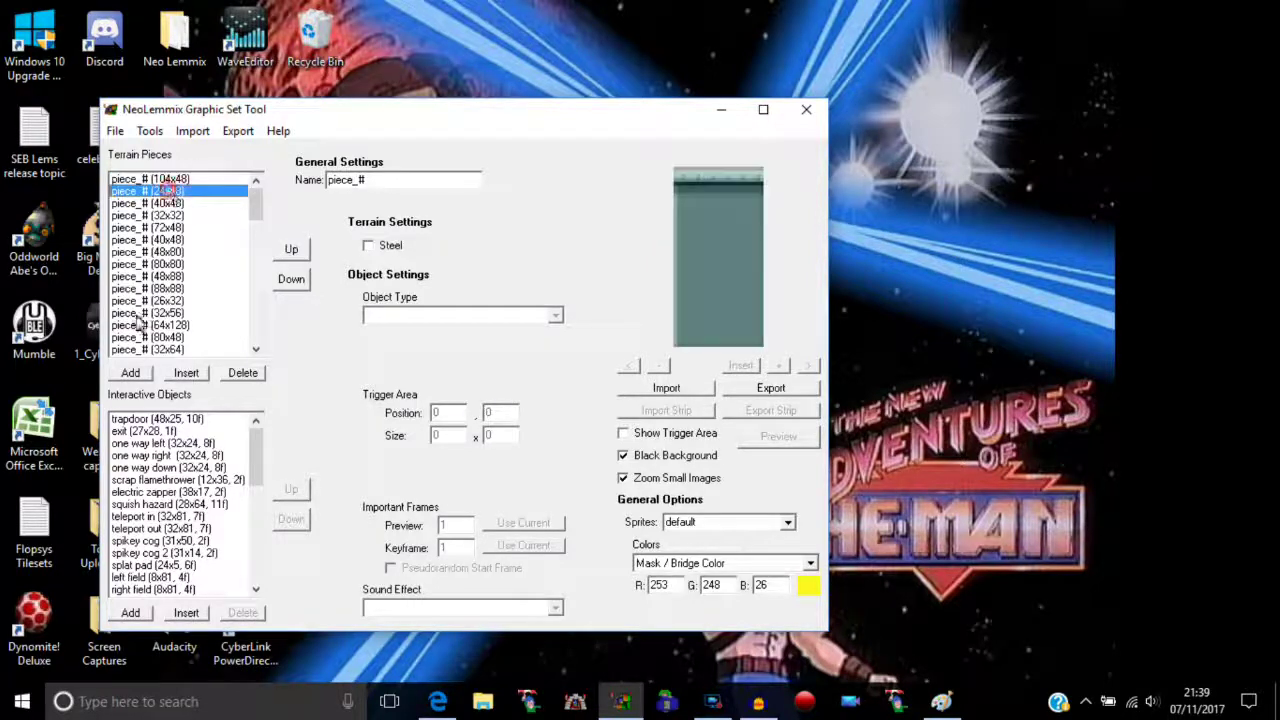
- Move the 24x48 terrain piece back up above the 104x48 piece and preview the pieces from 104x48 to the second 40x48
{"action": "left_click", "coordinate": [305, 250]}
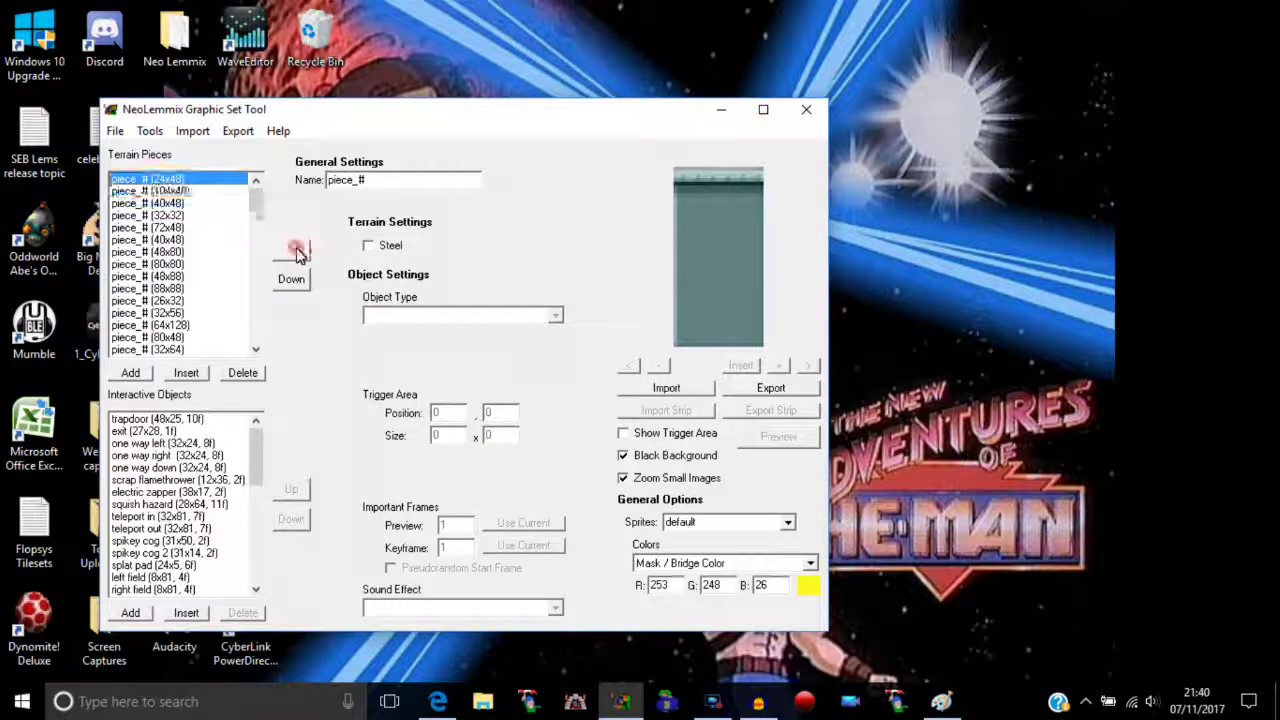
{"action": "left_click", "coordinate": [168, 191]}
{"action": "left_click", "coordinate": [166, 203]}
{"action": "left_click", "coordinate": [168, 216]}
{"action": "left_click", "coordinate": [167, 228]}
{"action": "left_click", "coordinate": [166, 240]}
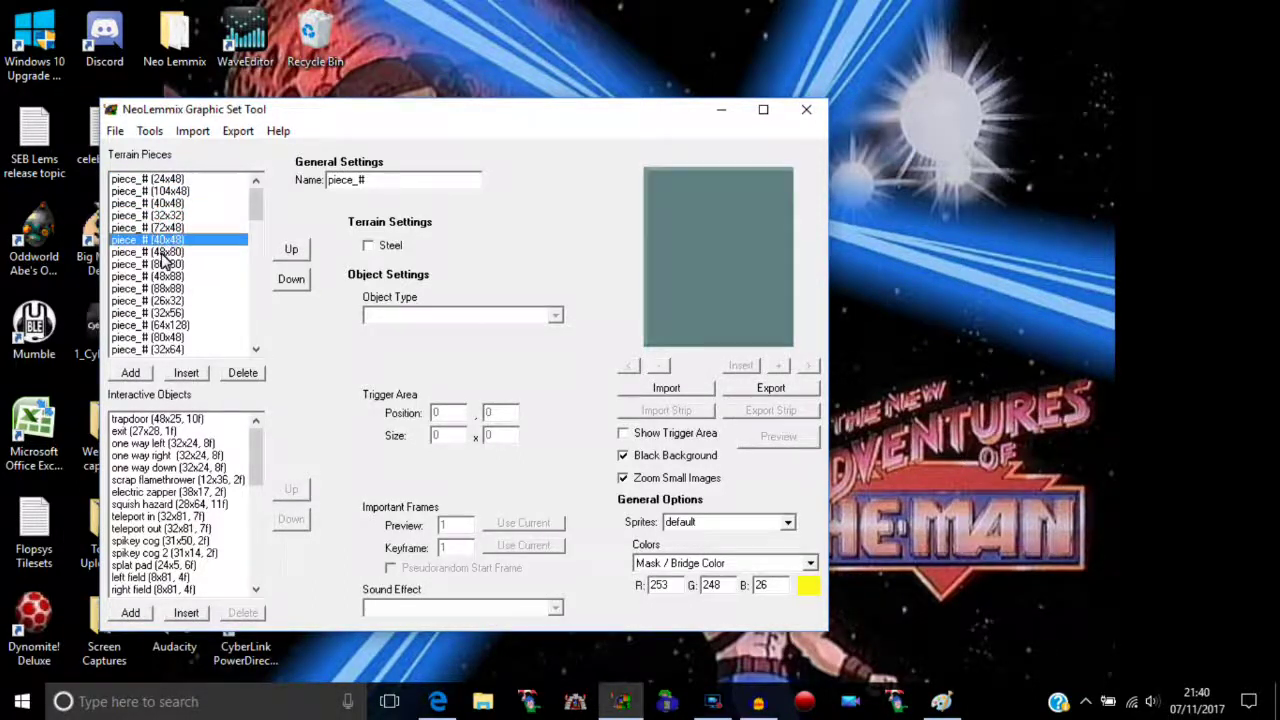
- Step through the terrain pieces from 48x80 to 9x48, examining their previews, and return to the first piece
{"action": "left_click", "coordinate": [165, 252]}
{"action": "left_click", "coordinate": [165, 264]}
{"action": "left_click", "coordinate": [164, 276]}
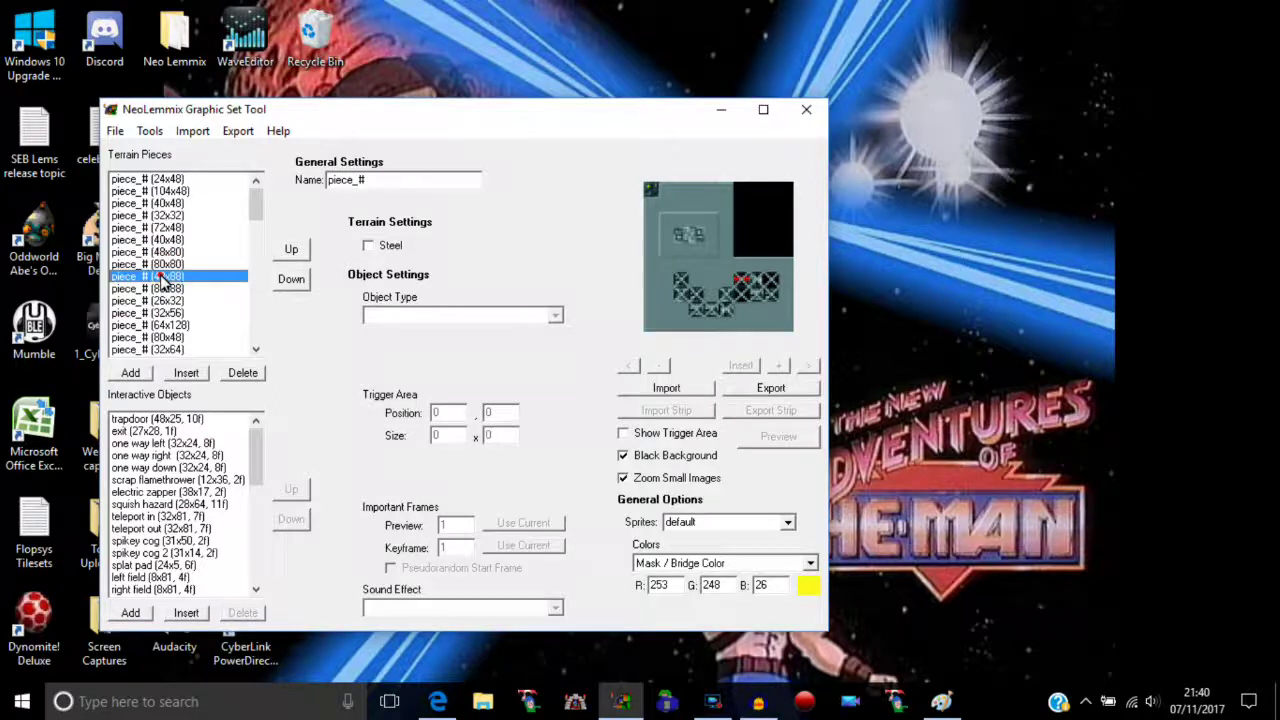
{"action": "left_click", "coordinate": [164, 288]}
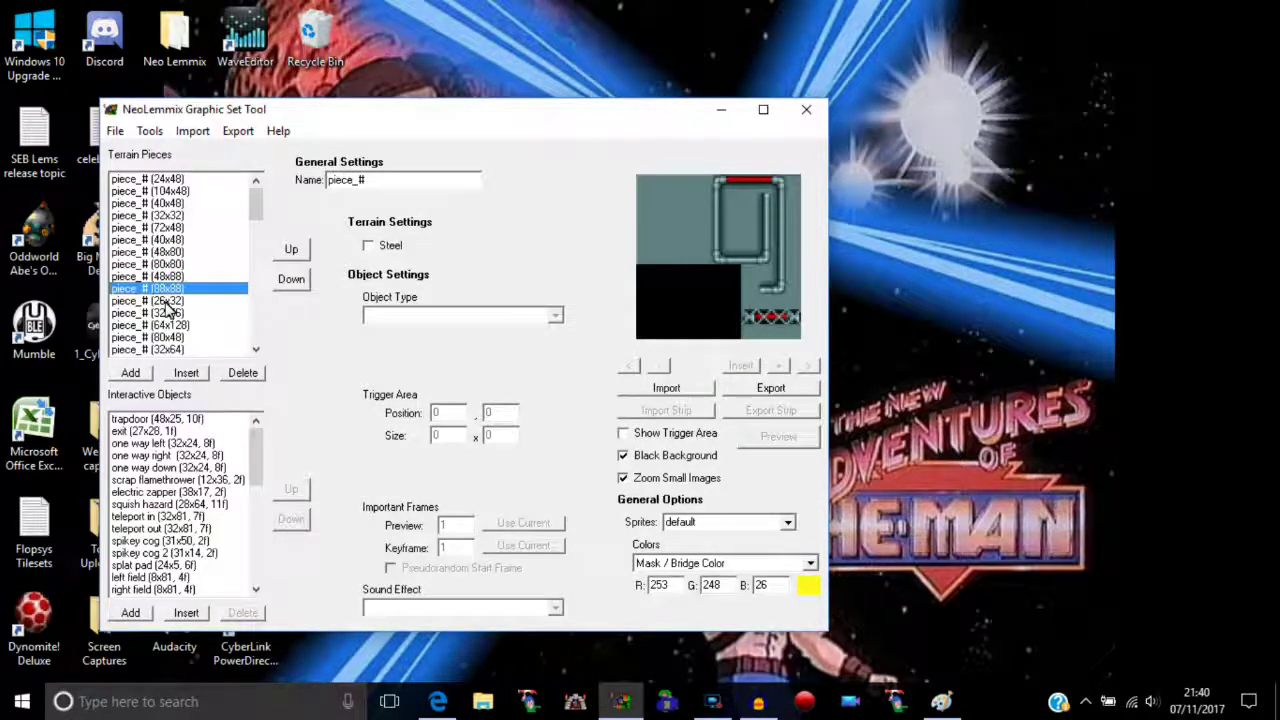
{"action": "left_click", "coordinate": [166, 302]}
{"action": "left_click", "coordinate": [167, 313]}
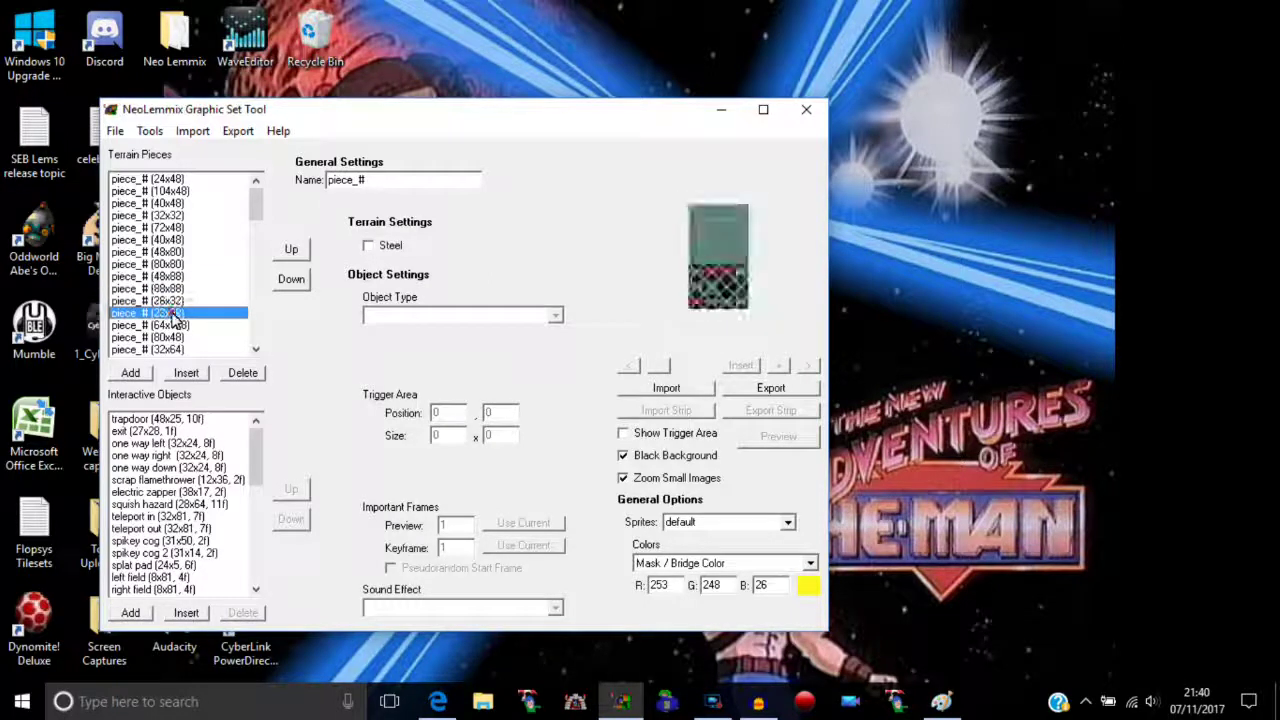
{"action": "left_click", "coordinate": [172, 326]}
{"action": "left_click", "coordinate": [172, 338]}
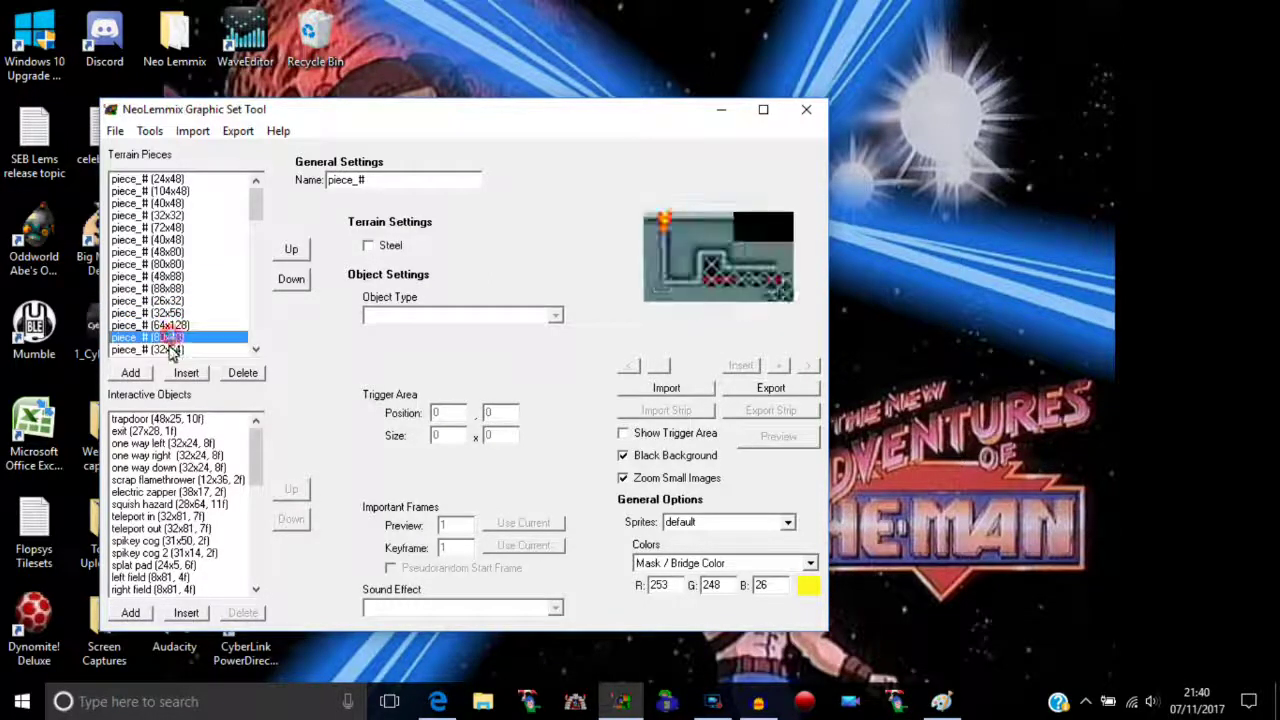
{"action": "left_click", "coordinate": [168, 349]}
{"action": "left_click_drag", "start_coordinate": [257, 205], "coordinate": [257, 227]}
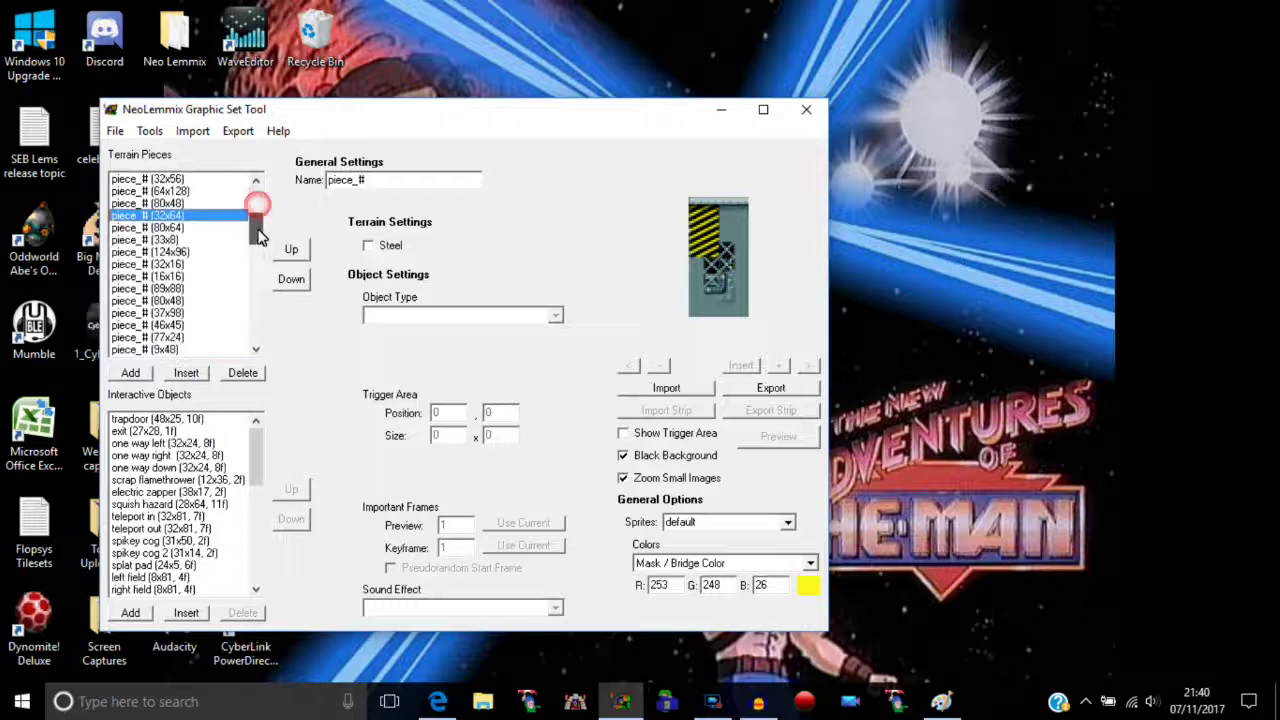
{"action": "left_click", "coordinate": [168, 228]}
{"action": "left_click", "coordinate": [168, 240]}
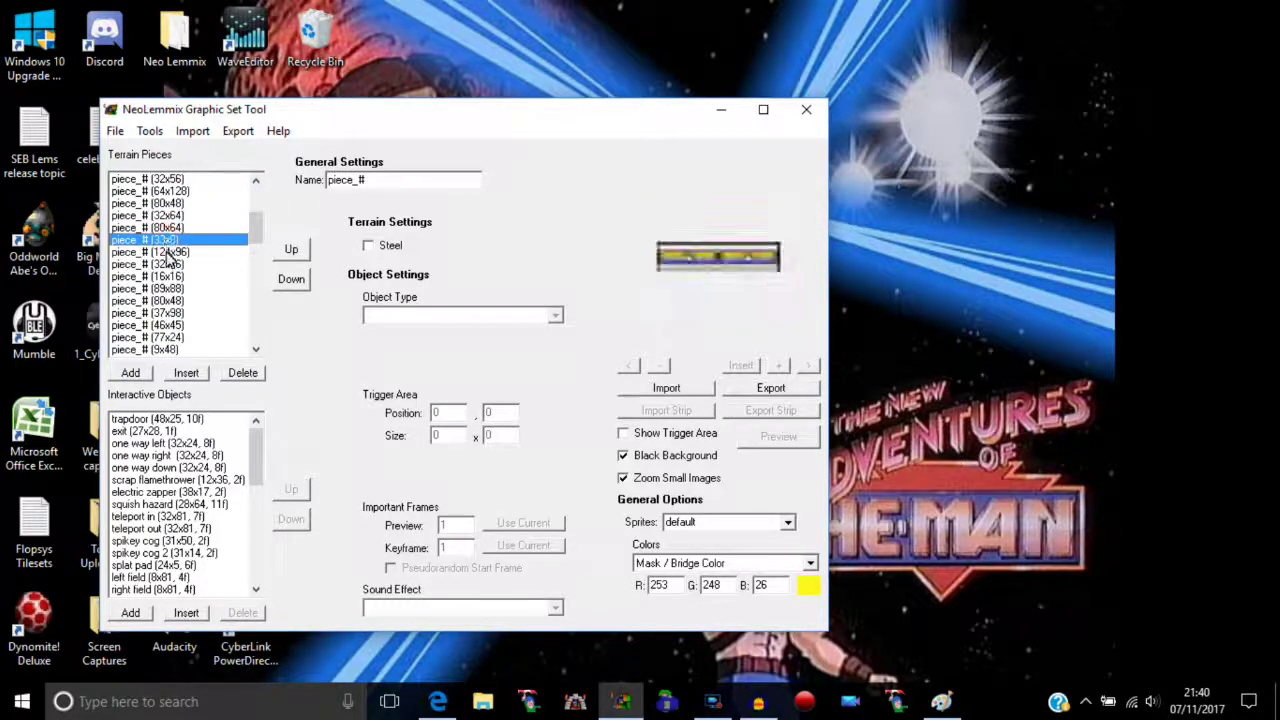
{"action": "left_click", "coordinate": [167, 252]}
{"action": "left_click", "coordinate": [158, 265]}
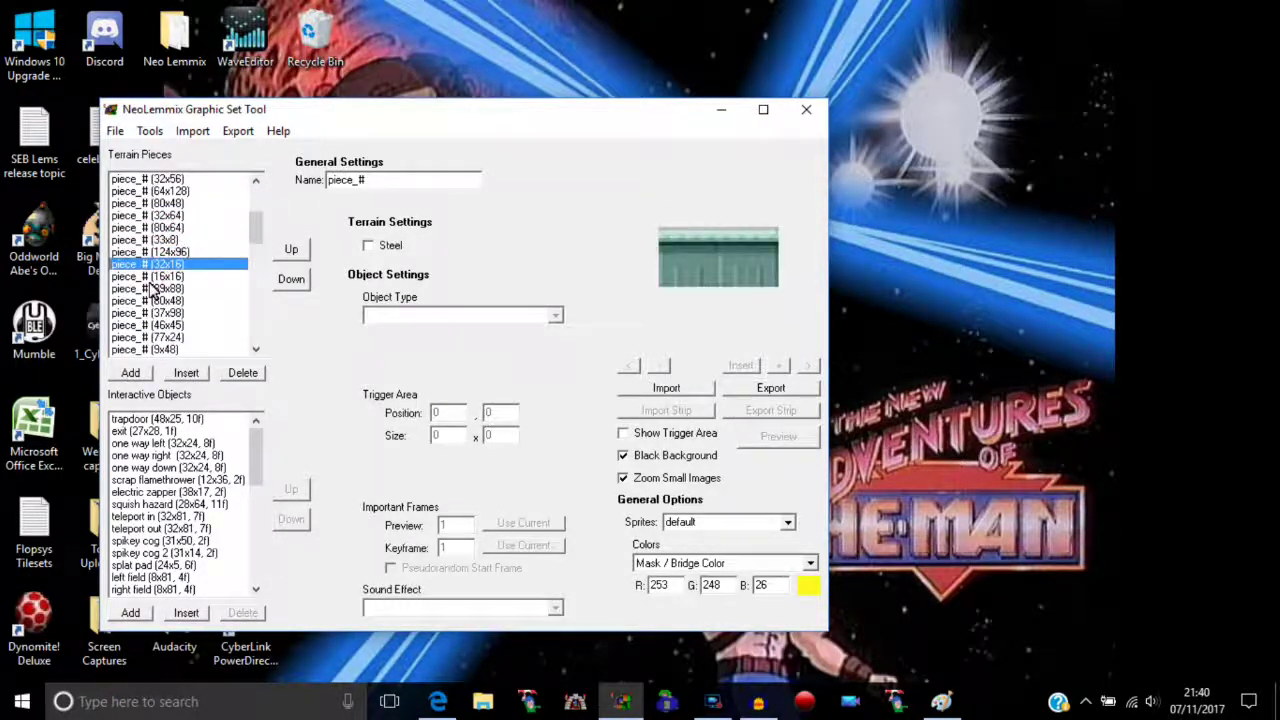
{"action": "left_click", "coordinate": [150, 280]}
{"action": "mouse_move", "coordinate": [257, 226]}
{"action": "left_mouse_down"}
{"action": "mouse_move", "coordinate": [257, 248]}
{"action": "mouse_move", "coordinate": [257, 216]}
{"action": "mouse_move", "coordinate": [257, 236]}
{"action": "left_mouse_up"}
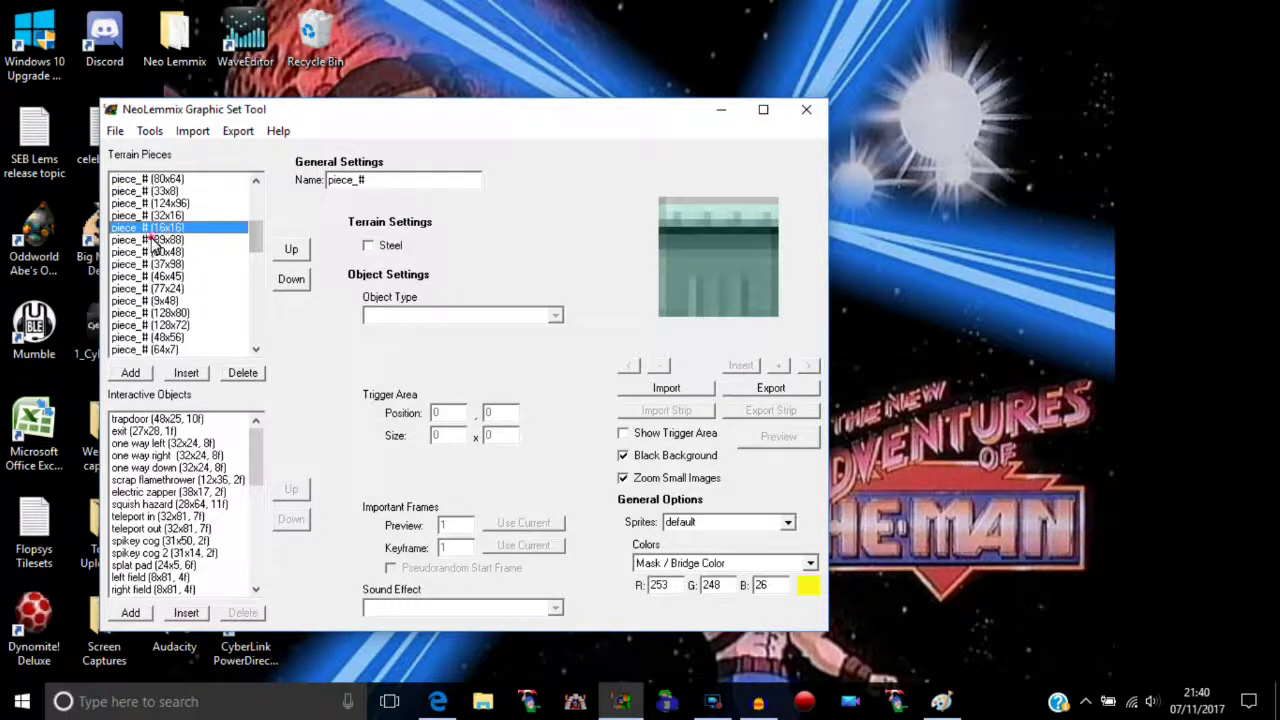
{"action": "left_click", "coordinate": [150, 240]}
{"action": "left_click", "coordinate": [155, 252]}
{"action": "left_click", "coordinate": [160, 264]}
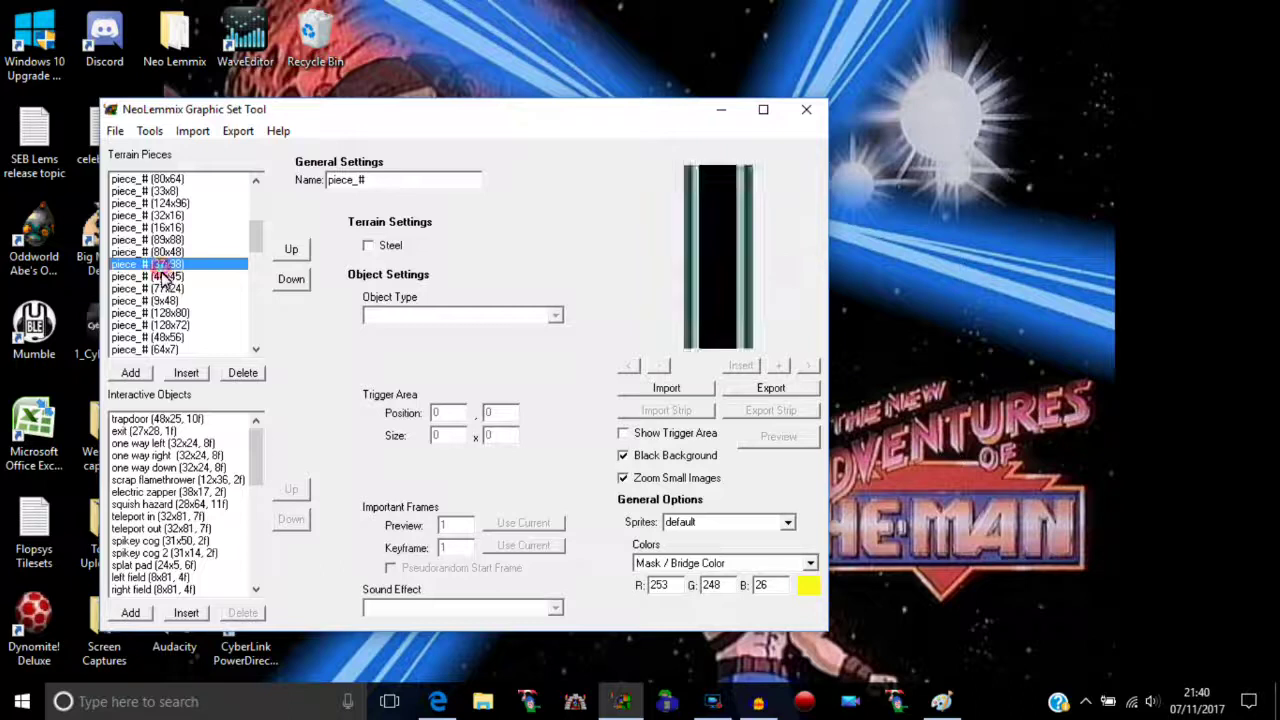
{"action": "left_click", "coordinate": [158, 277]}
{"action": "left_click", "coordinate": [160, 289]}
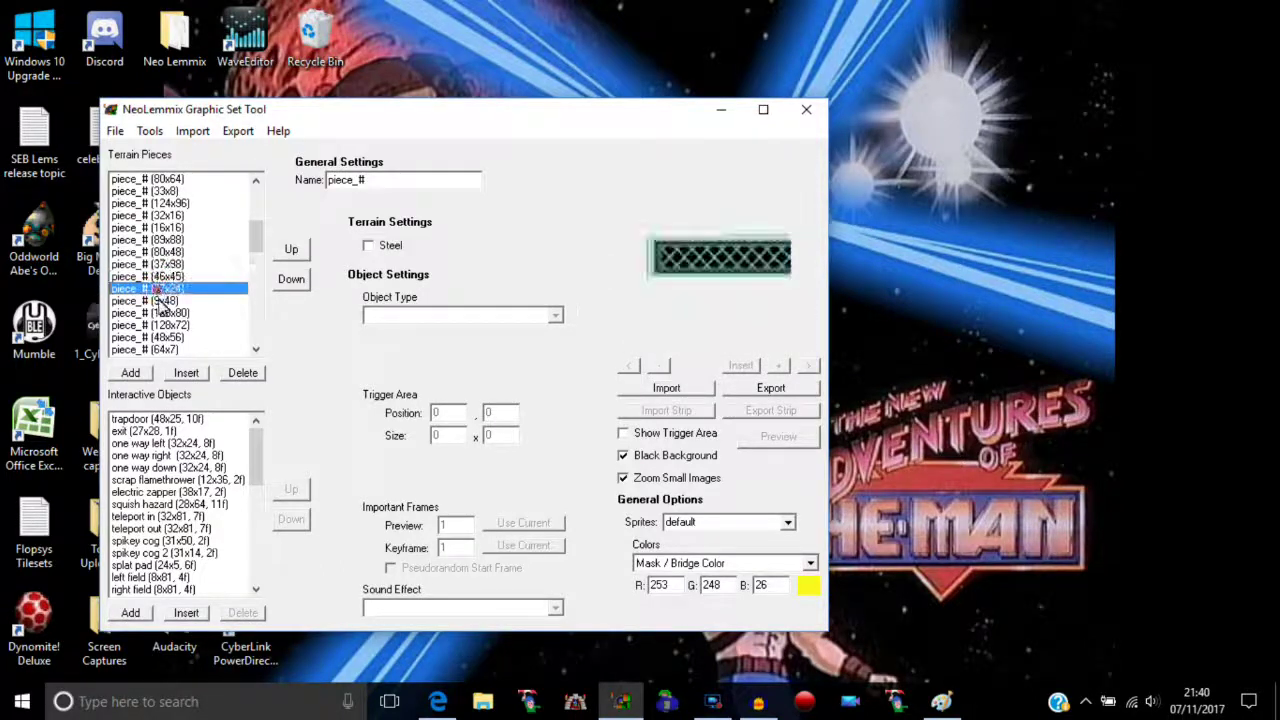
{"action": "left_click", "coordinate": [158, 301]}
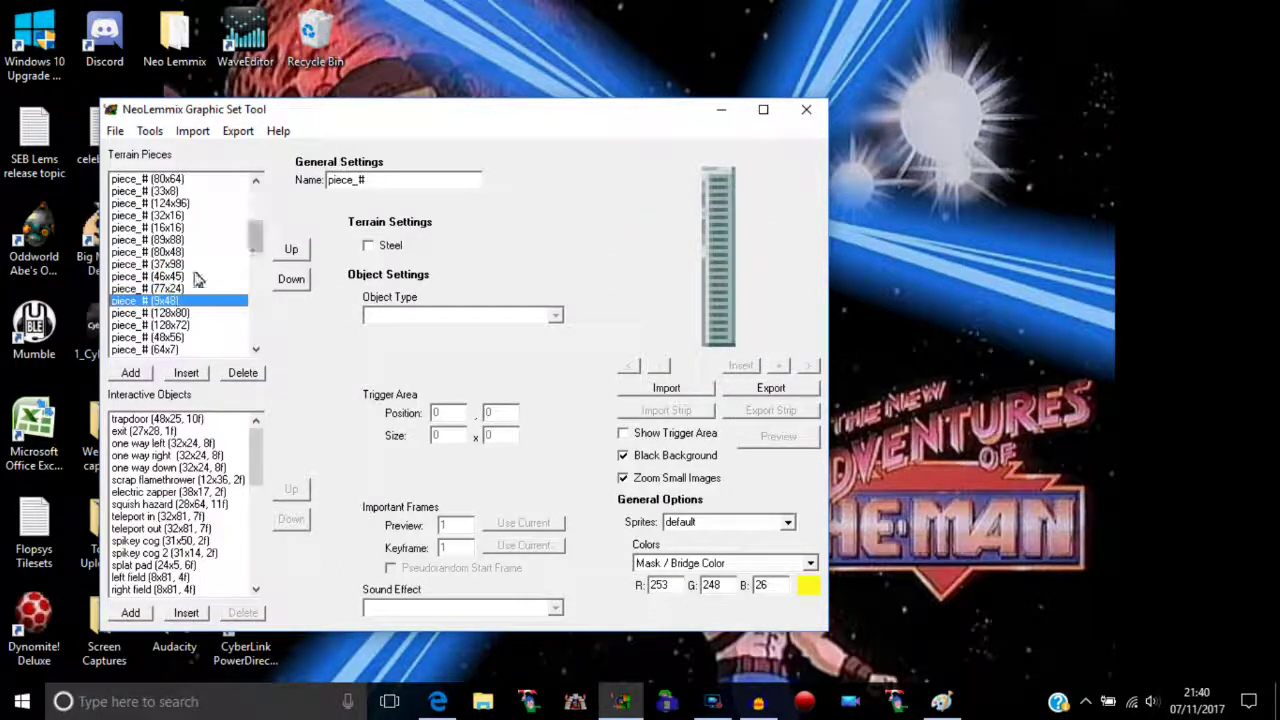
{"action": "left_click_drag", "start_coordinate": [251, 240], "coordinate": [257, 185]}
{"action": "left_click", "coordinate": [170, 179]}
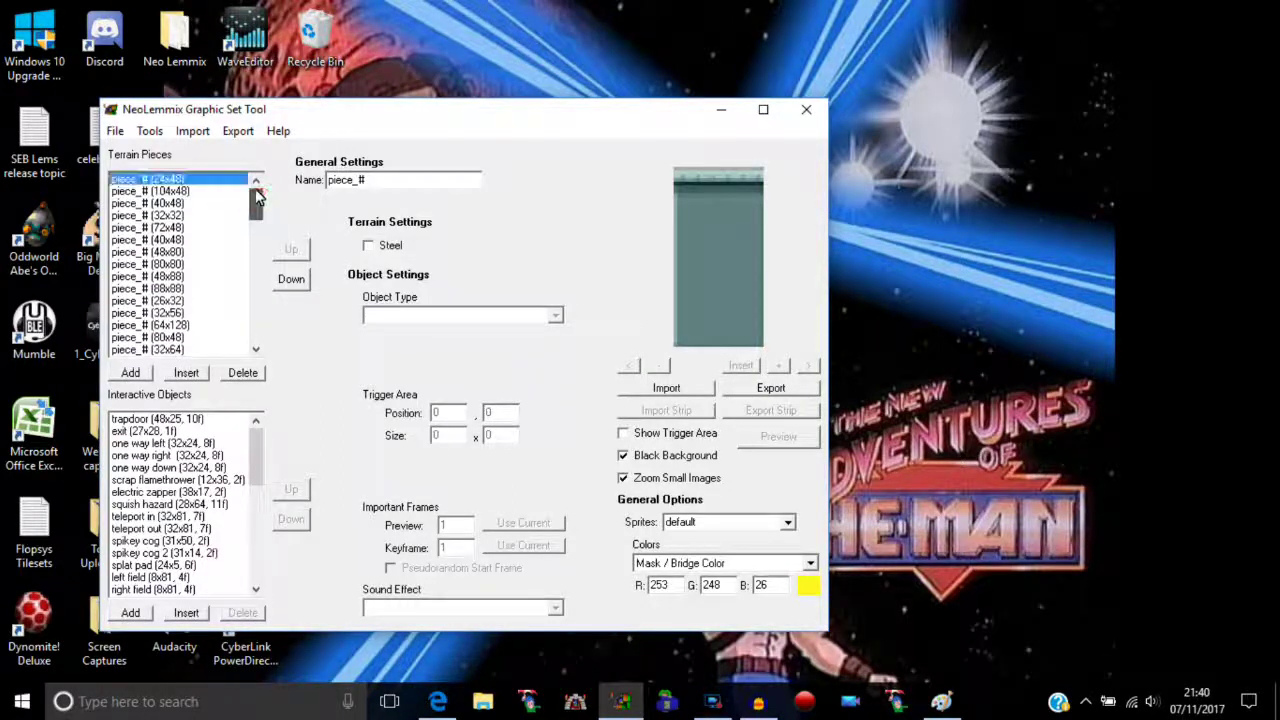
- View the Paint canvas briefly, switch back to NeoLemmix Graphic Set Tool, and minimize Paint
{"action": "left_click", "coordinate": [943, 702]}
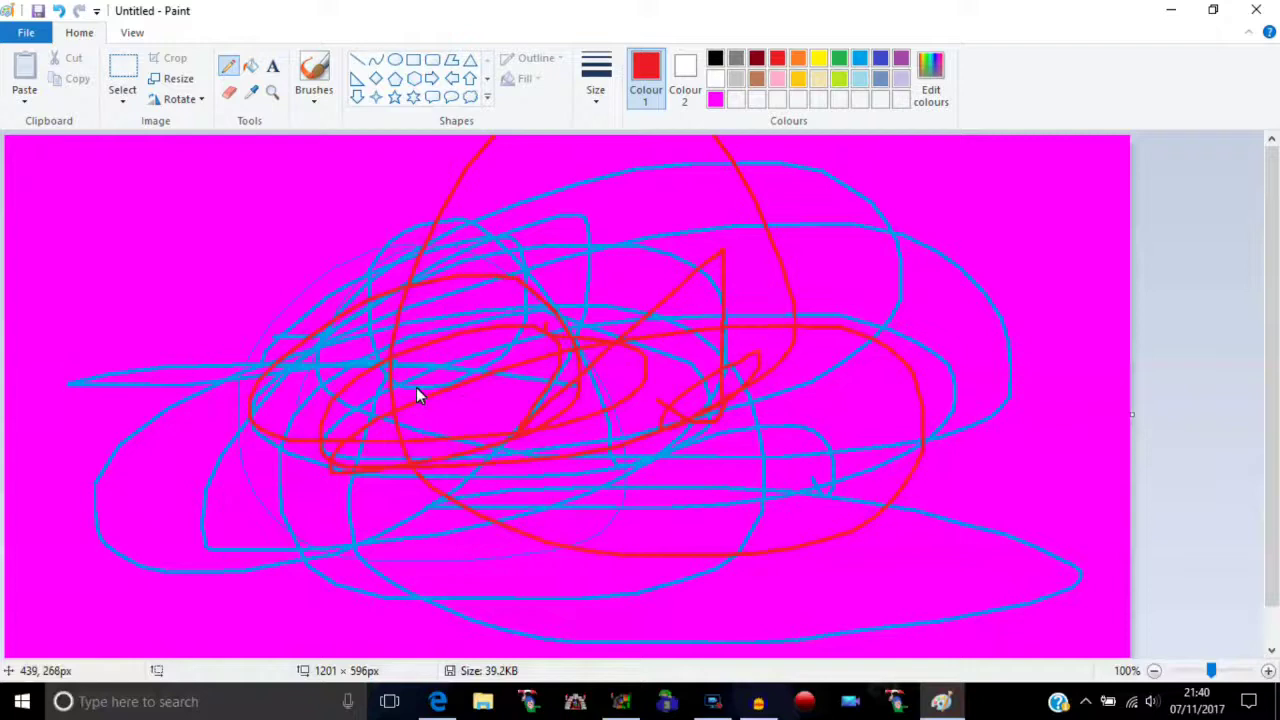
{"action": "left_click", "coordinate": [634, 705]}
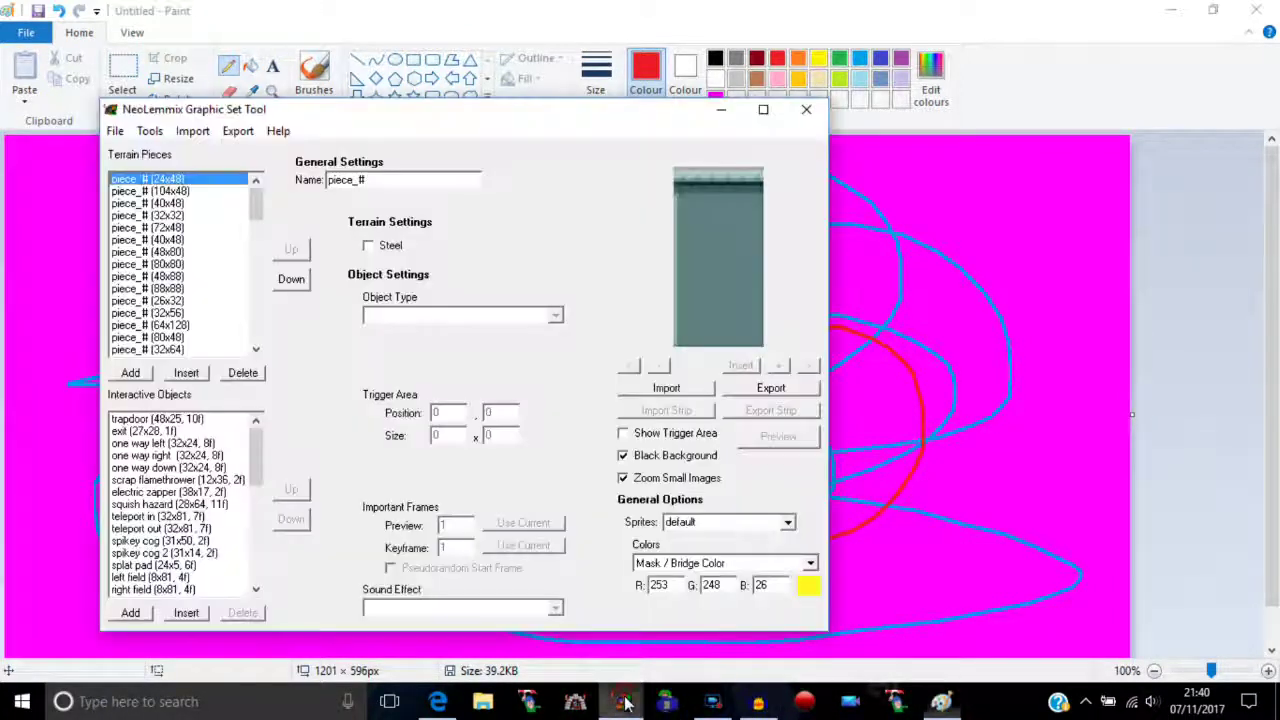
{"action": "left_click", "coordinate": [1170, 10]}
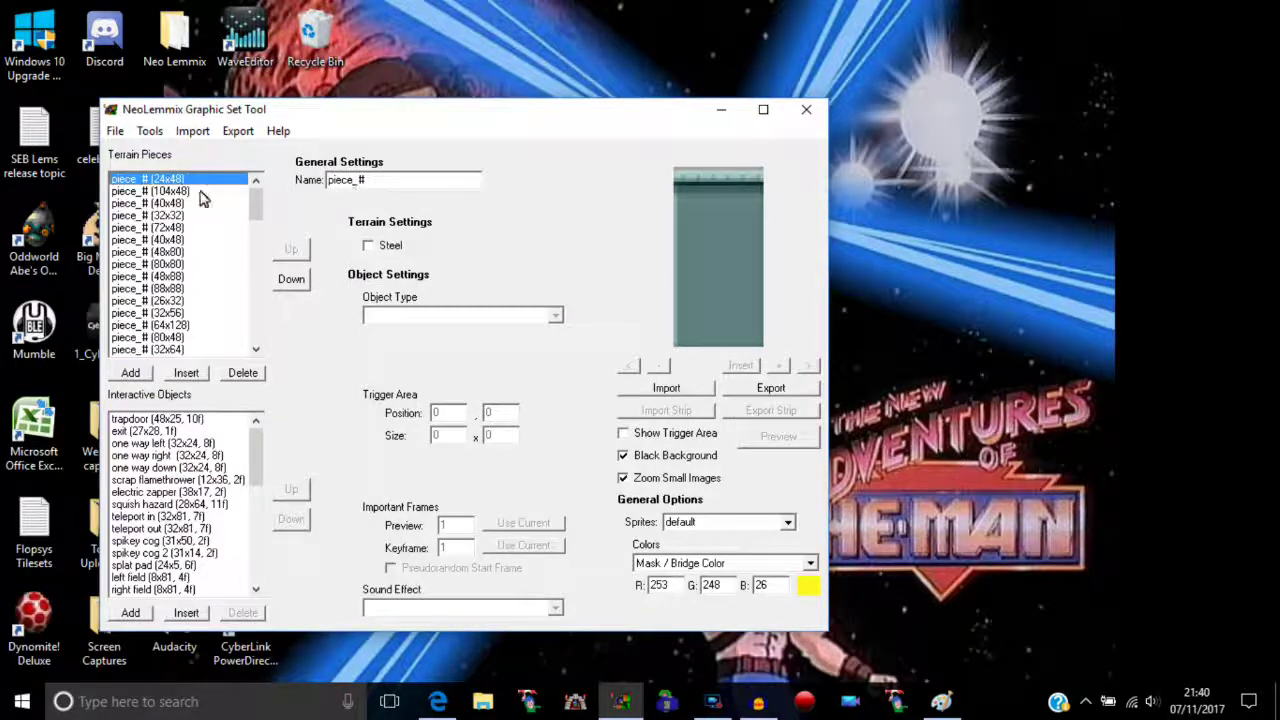
- Examine the previews of the steel_1 to steel_4 pieces near the end of the terrain list and return to the list's beginning
{"action": "left_click", "coordinate": [170, 190]}
{"action": "left_click", "coordinate": [168, 181]}
{"action": "scroll", "coordinate": [251, 206], "scroll_direction": "down", "scroll_amount": 10}
{"action": "left_click", "coordinate": [143, 301]}
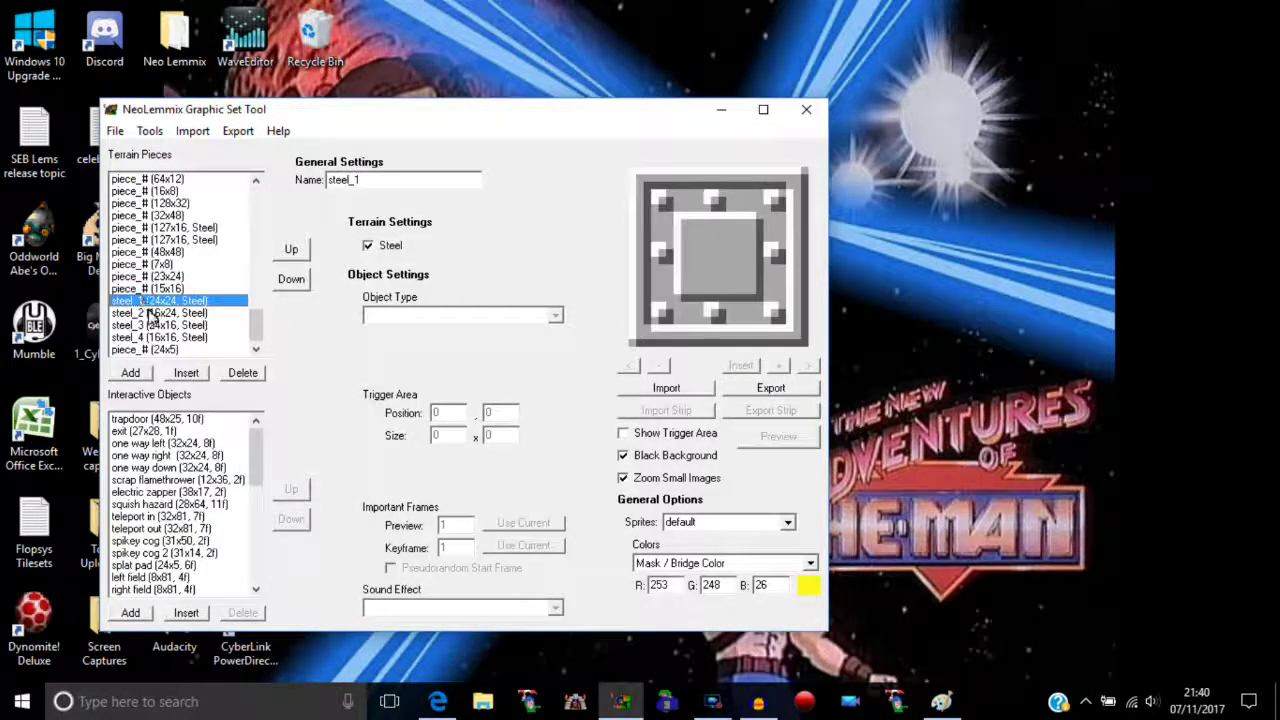
{"action": "left_click", "coordinate": [148, 313]}
{"action": "left_click", "coordinate": [150, 325]}
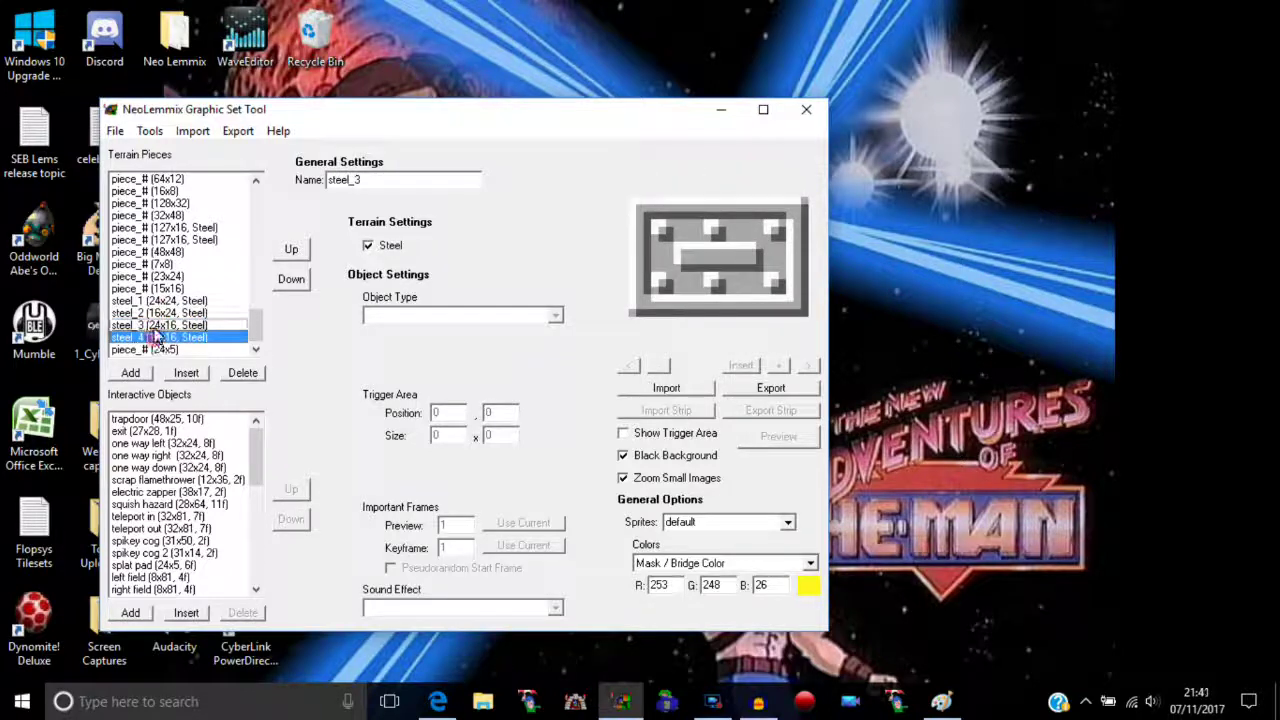
{"action": "left_click", "coordinate": [152, 337]}
{"action": "left_click", "coordinate": [158, 328]}
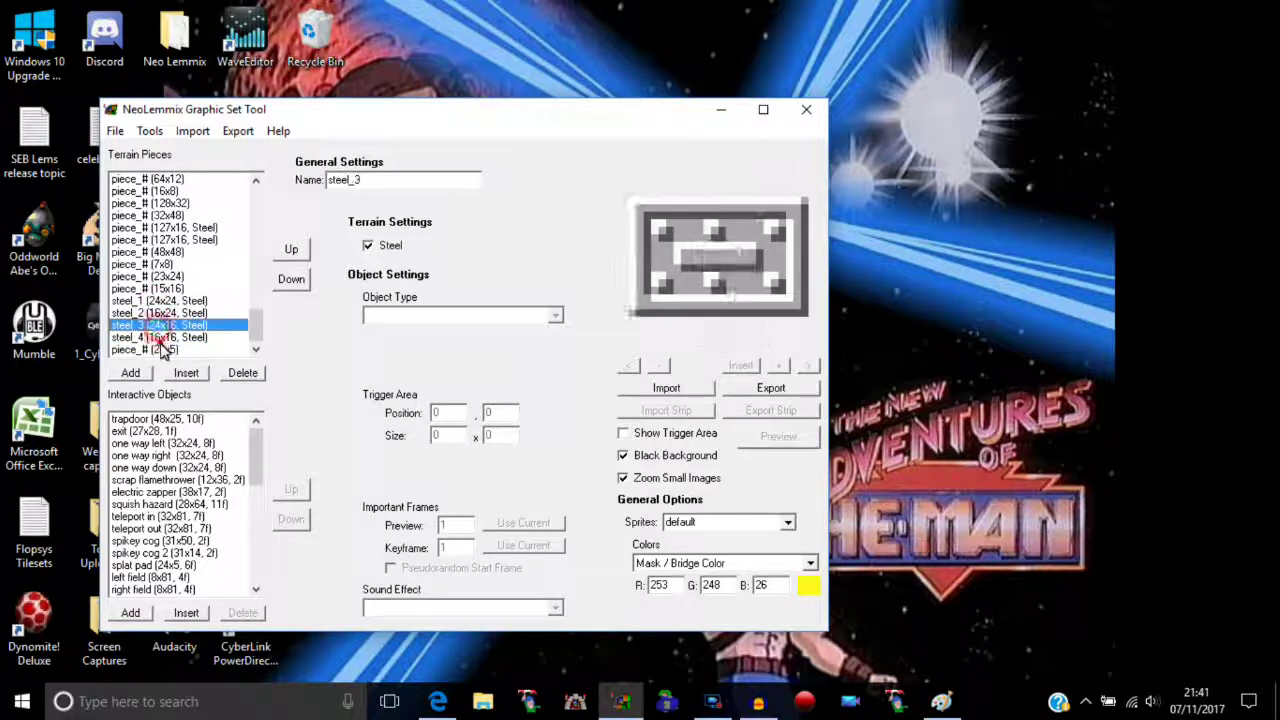
{"action": "left_click", "coordinate": [155, 337]}
{"action": "left_click", "coordinate": [150, 301]}
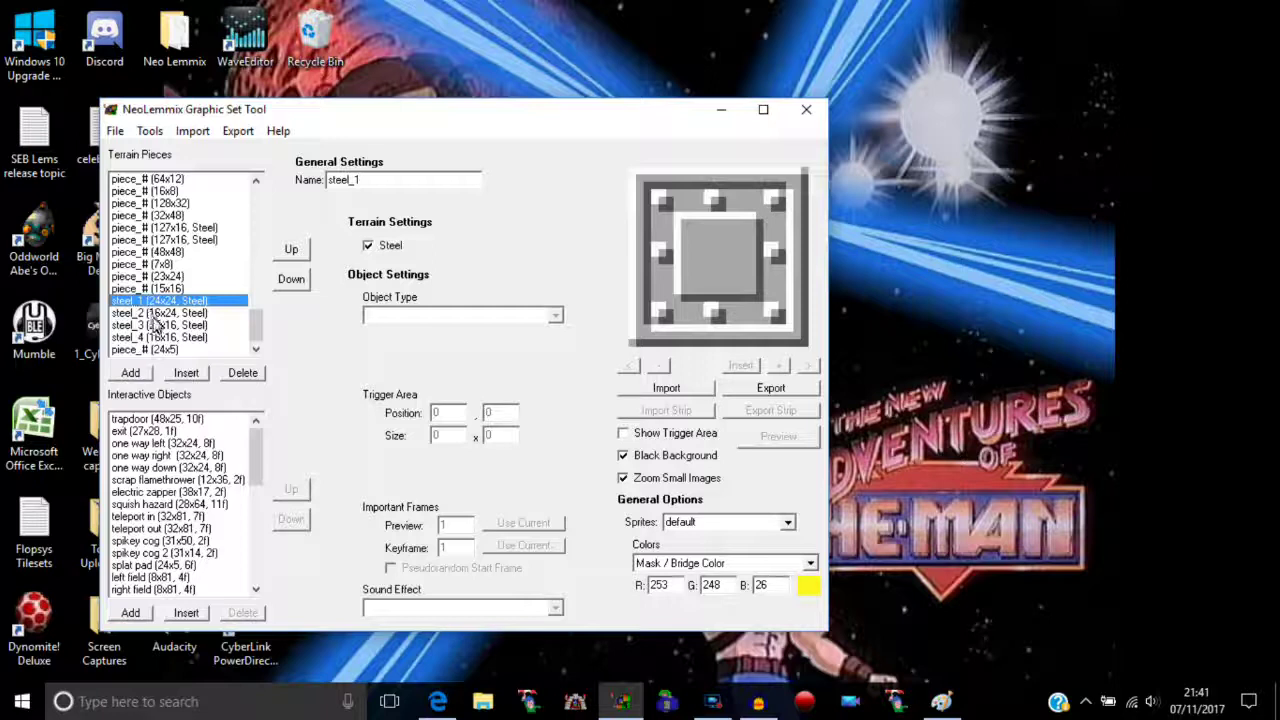
{"action": "left_click", "coordinate": [152, 313]}
{"action": "left_click", "coordinate": [155, 325]}
{"action": "left_click", "coordinate": [157, 337]}
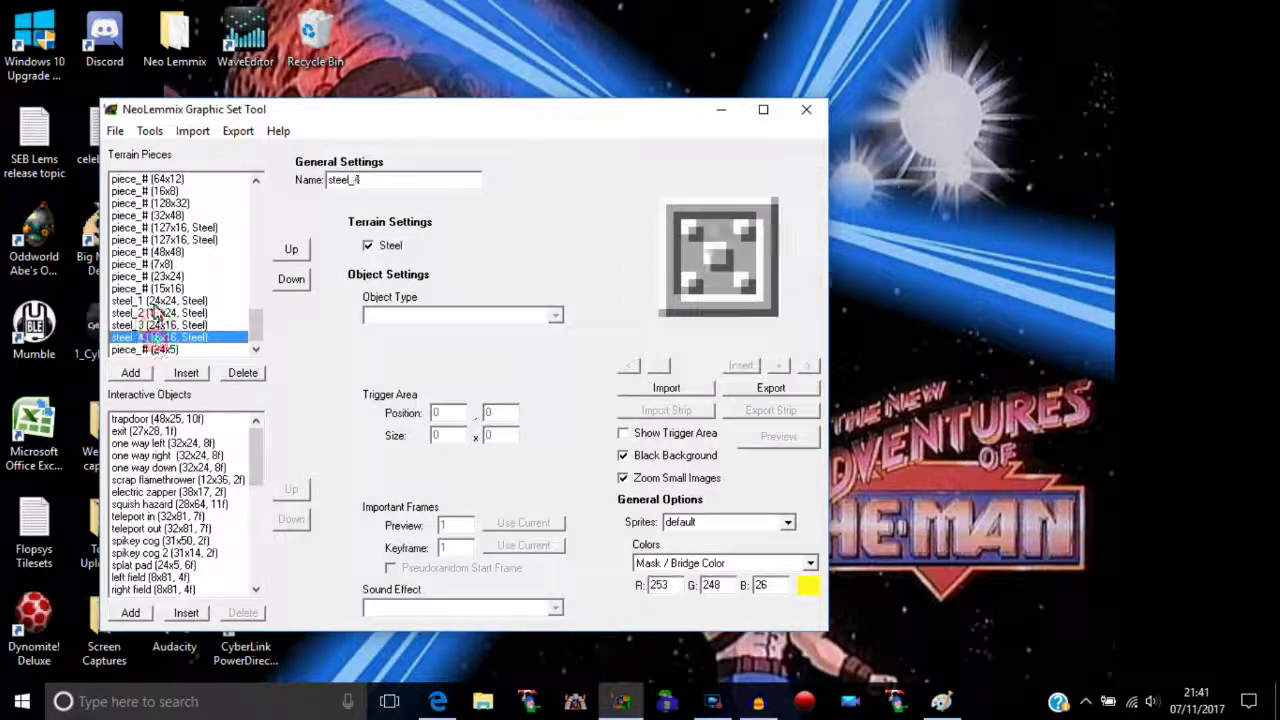
{"action": "key", "text": "Up"}
{"action": "key", "text": "Up"}
{"action": "key", "text": "Up"}
{"action": "key", "text": "Down"}
{"action": "key", "text": "Down"}
{"action": "key", "text": "Down"}
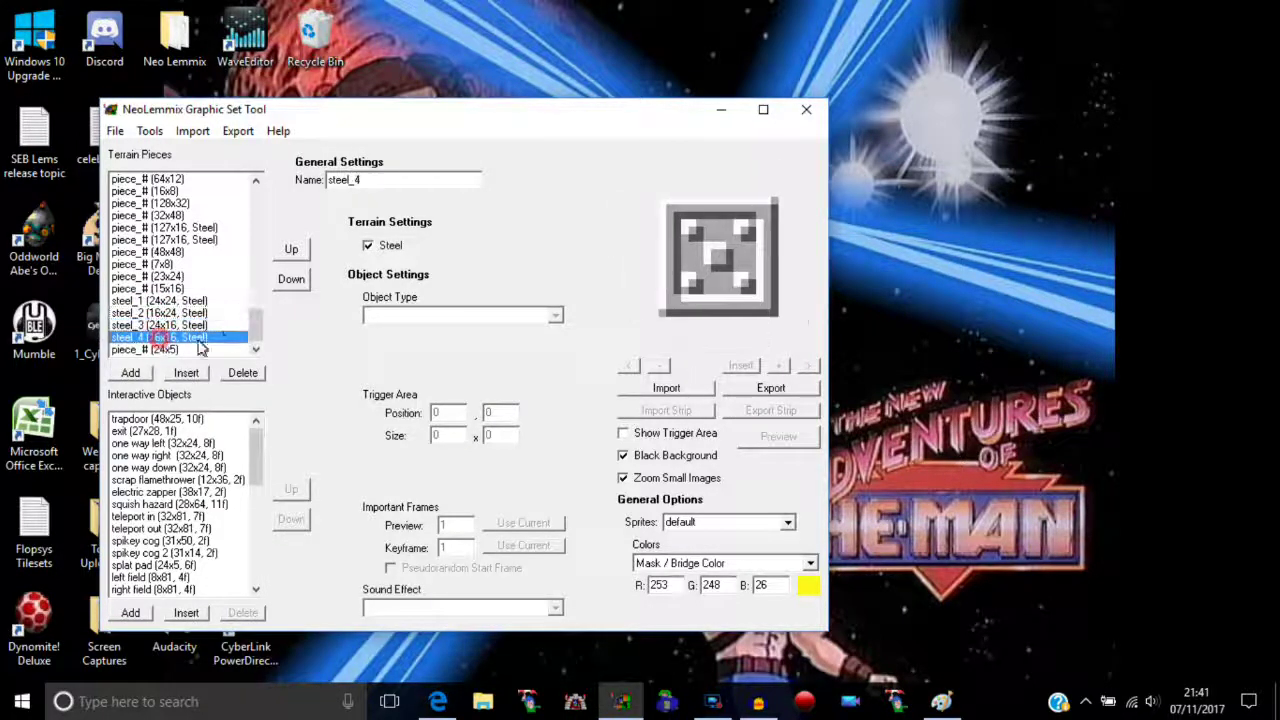
{"action": "left_click_drag", "start_coordinate": [256, 325], "coordinate": [258, 205]}
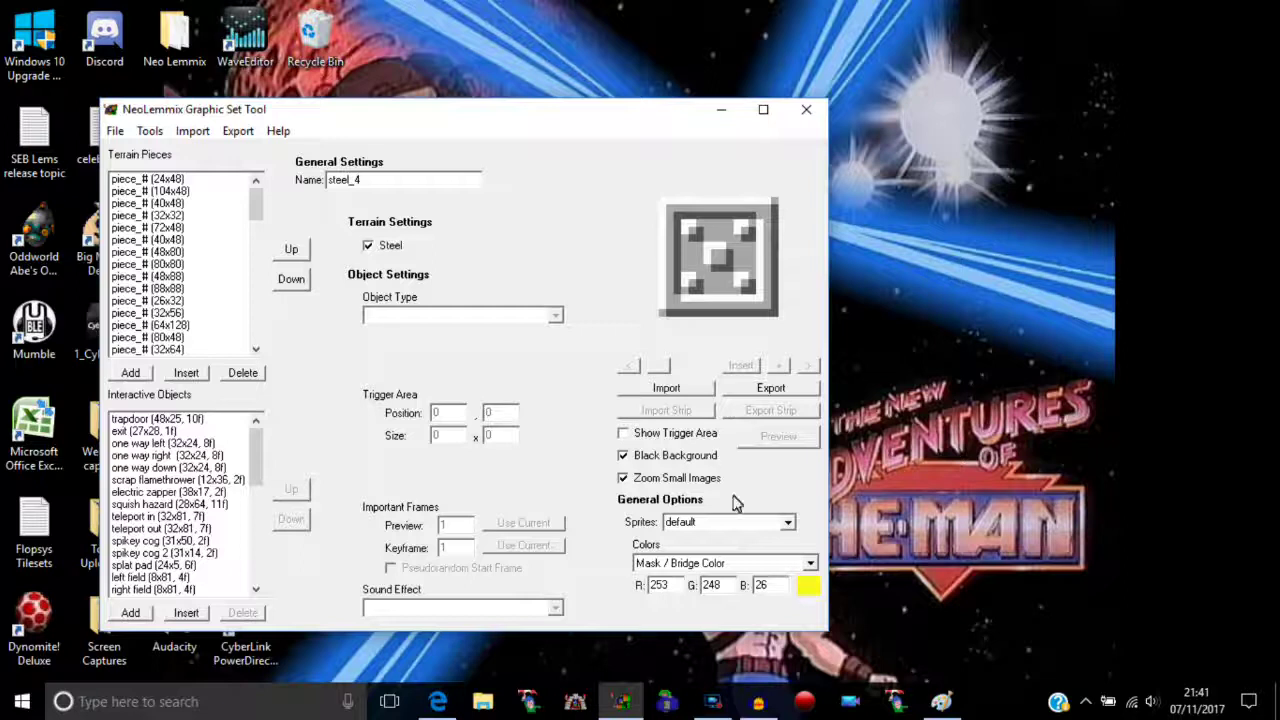
- Review the available colour types and sprite sets, keeping Mask / Bridge Color and the default sprites
{"action": "left_click", "coordinate": [703, 566]}
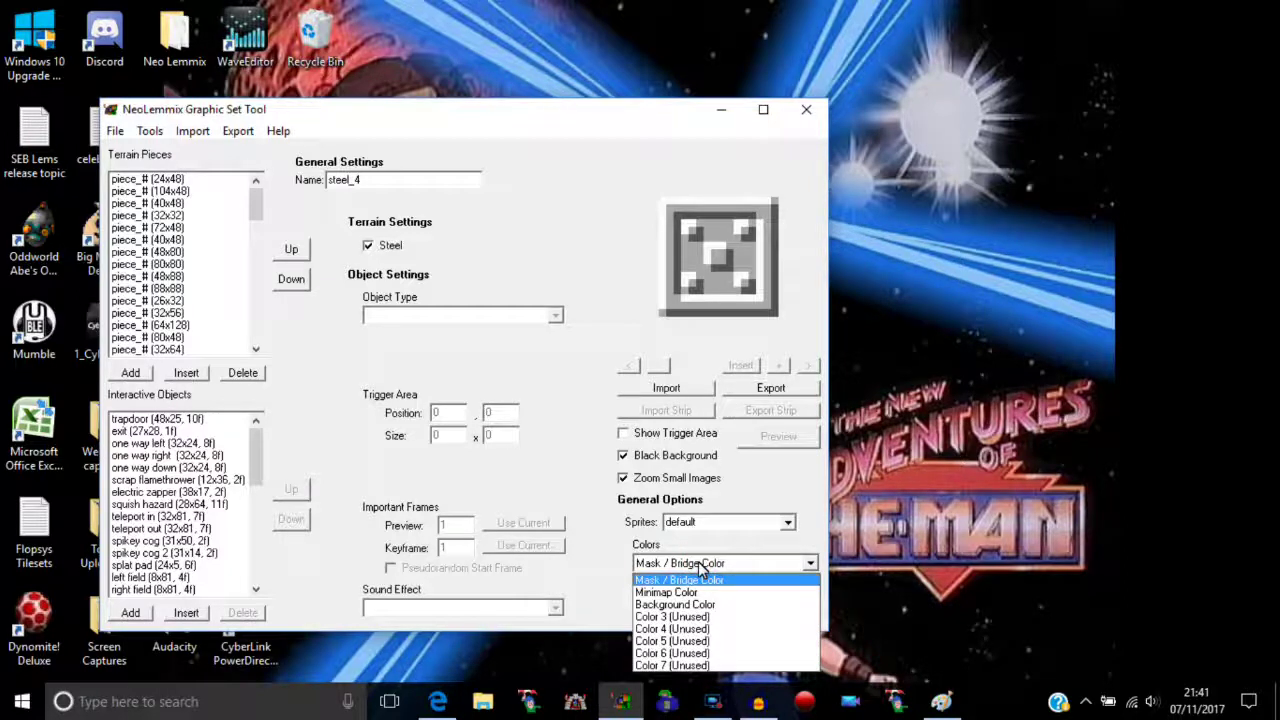
{"action": "left_click", "coordinate": [703, 566]}
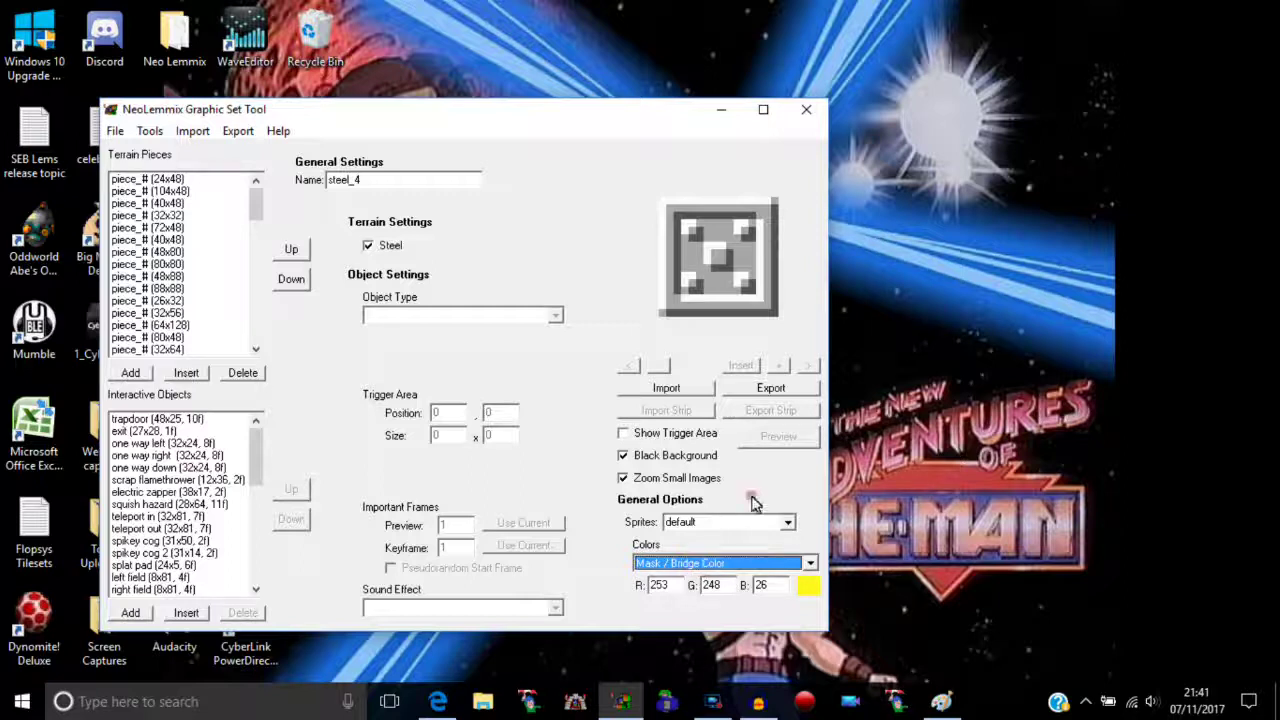
{"action": "left_click", "coordinate": [754, 524]}
{"action": "left_click", "coordinate": [788, 522]}
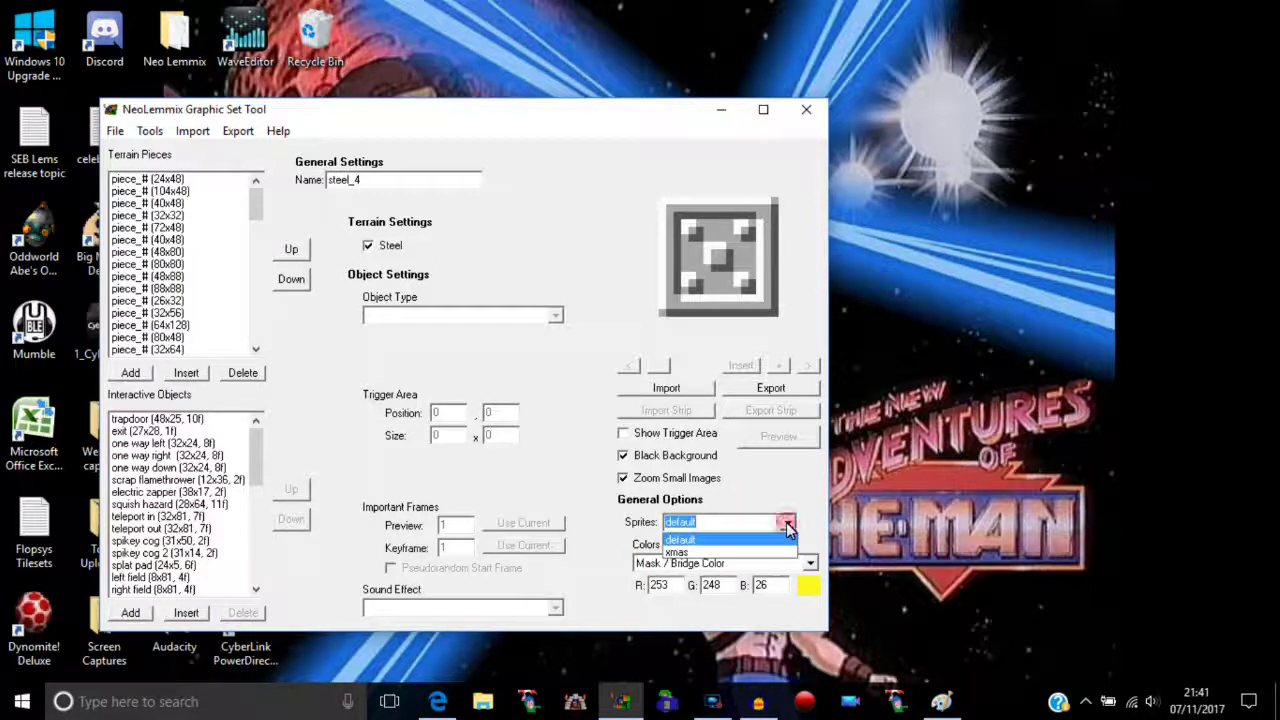
{"action": "left_click", "coordinate": [686, 540]}
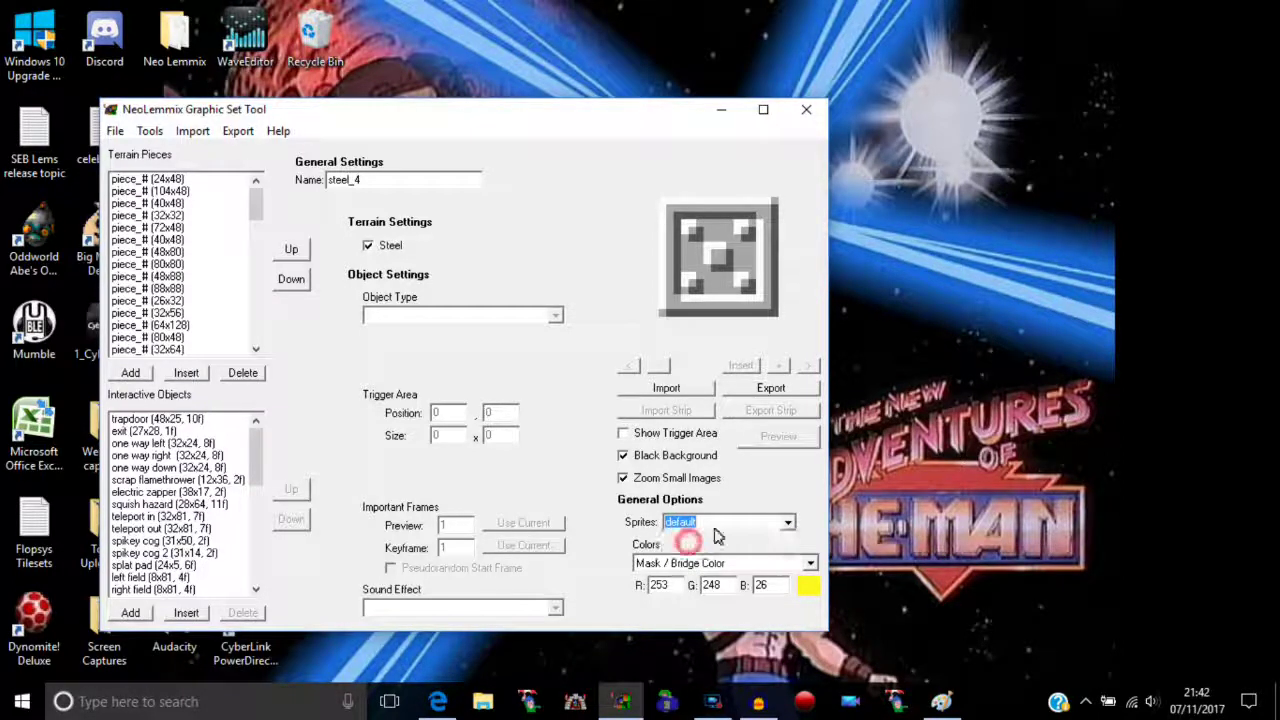
{"action": "left_click", "coordinate": [789, 523]}
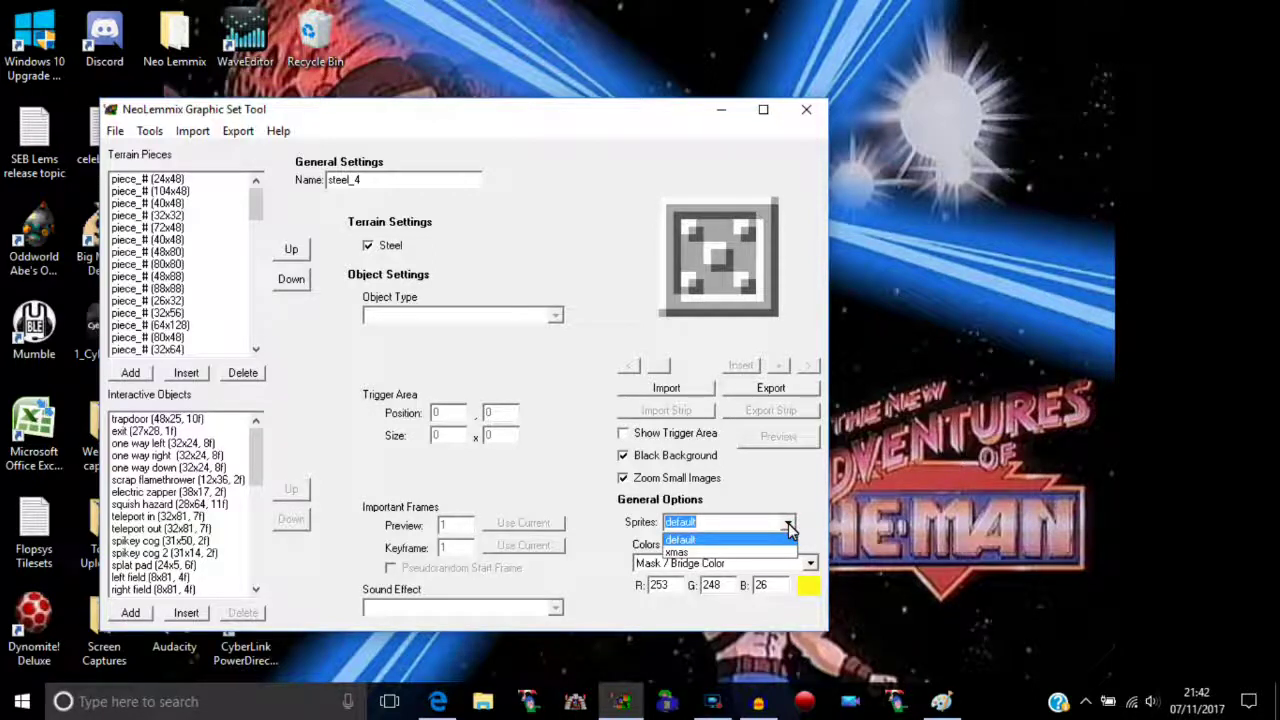
{"action": "left_click", "coordinate": [686, 540]}
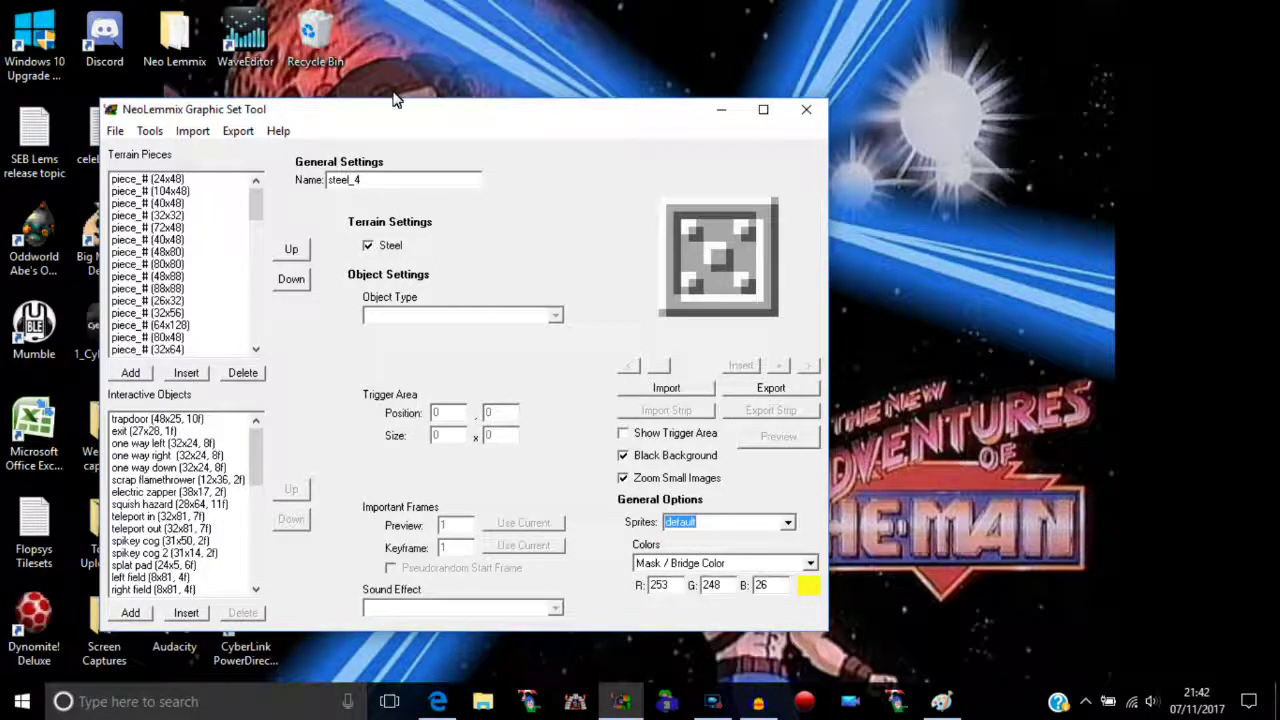
- Move the tool window higher on the desktop and review the colour types, keeping Mask / Bridge Color
{"action": "left_click_drag", "start_coordinate": [406, 113], "coordinate": [428, 15]}
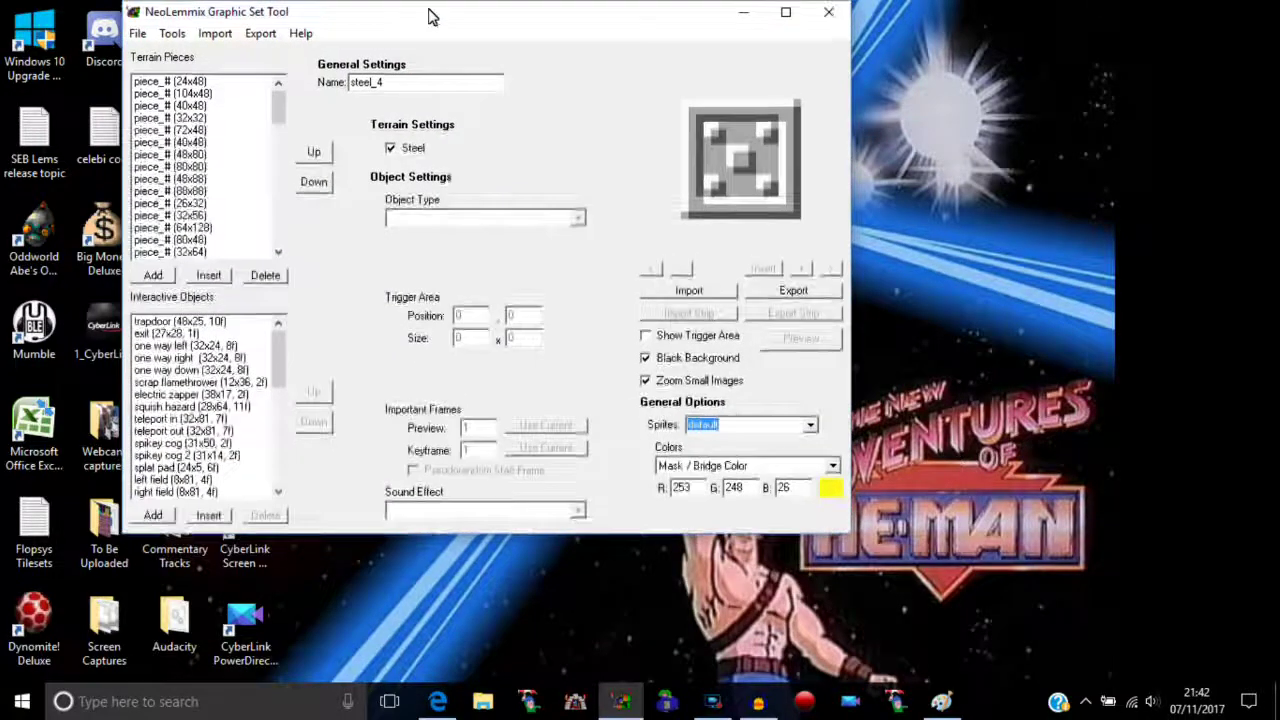
{"action": "left_click", "coordinate": [833, 470]}
{"action": "left_click", "coordinate": [833, 470]}
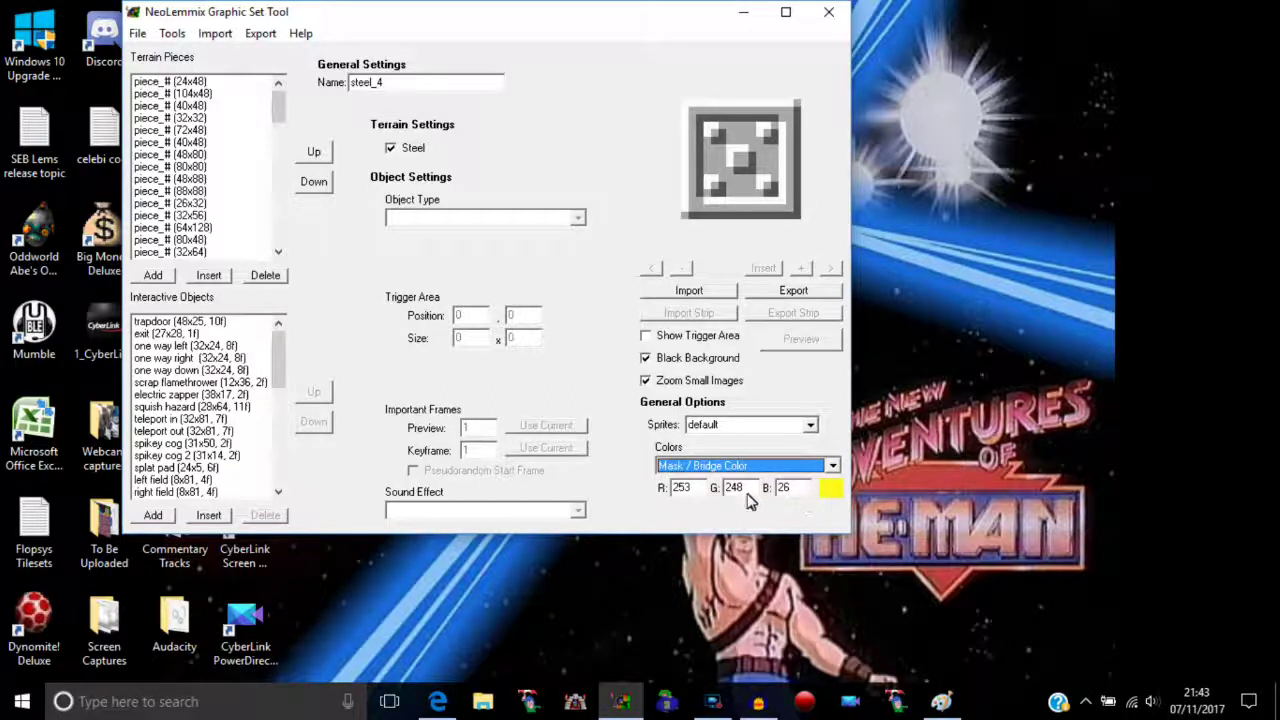
- Try a red value of 56 for the Mask / Bridge Color and set it back to 253
{"action": "double_click", "coordinate": [698, 490]}
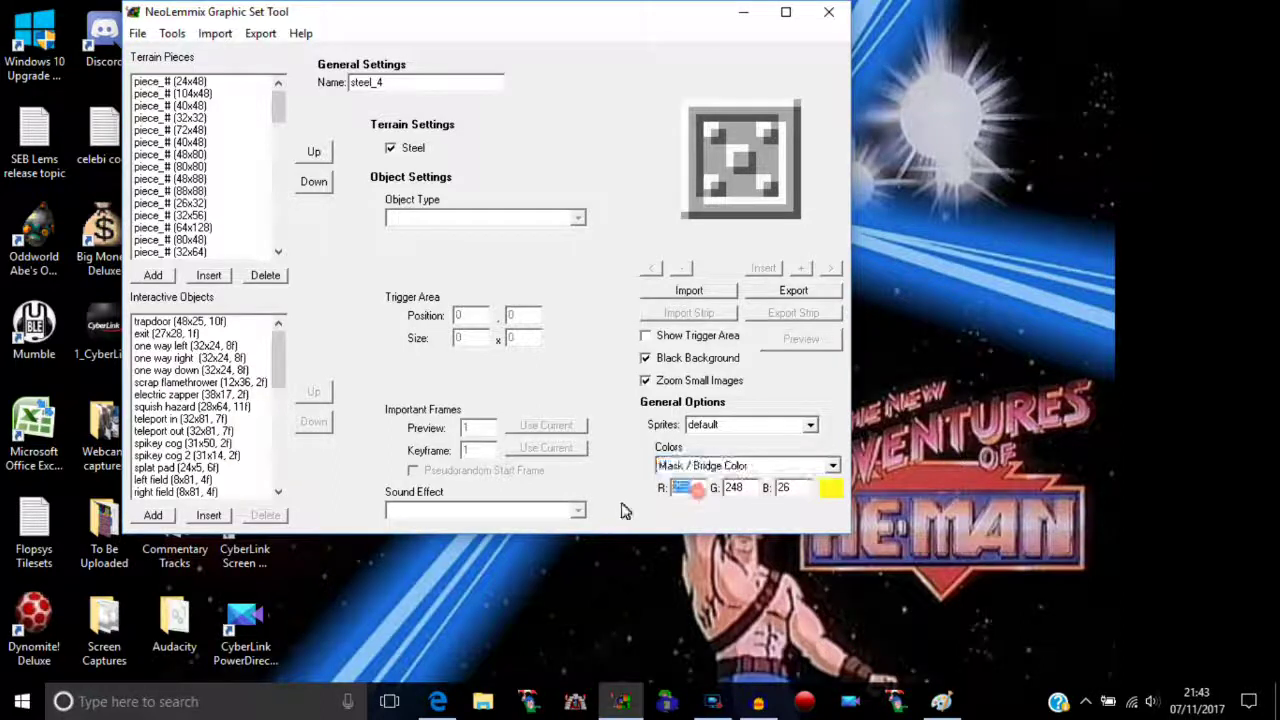
{"action": "type", "text": "56"}
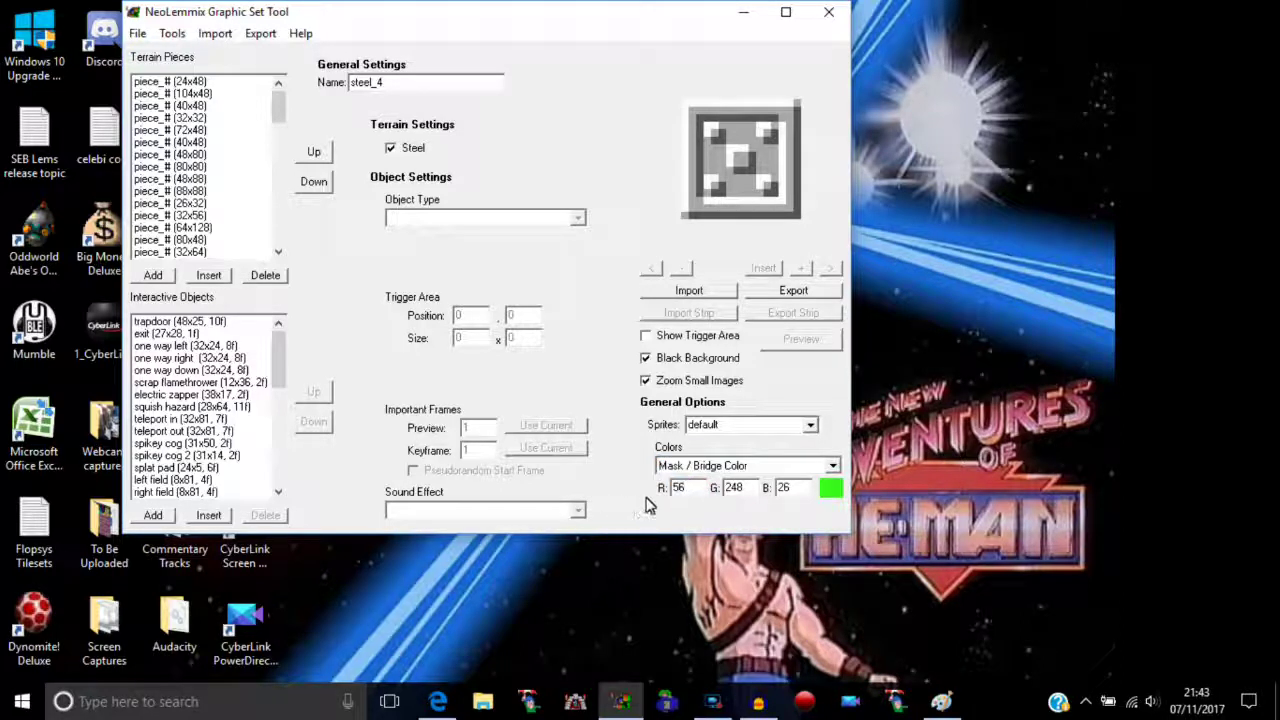
{"action": "key", "text": "Return"}
{"action": "type", "text": "253"}
- Switch to Paint and sample several shades in the colour editor to examine their red, green and blue values
{"action": "left_click", "coordinate": [940, 701]}
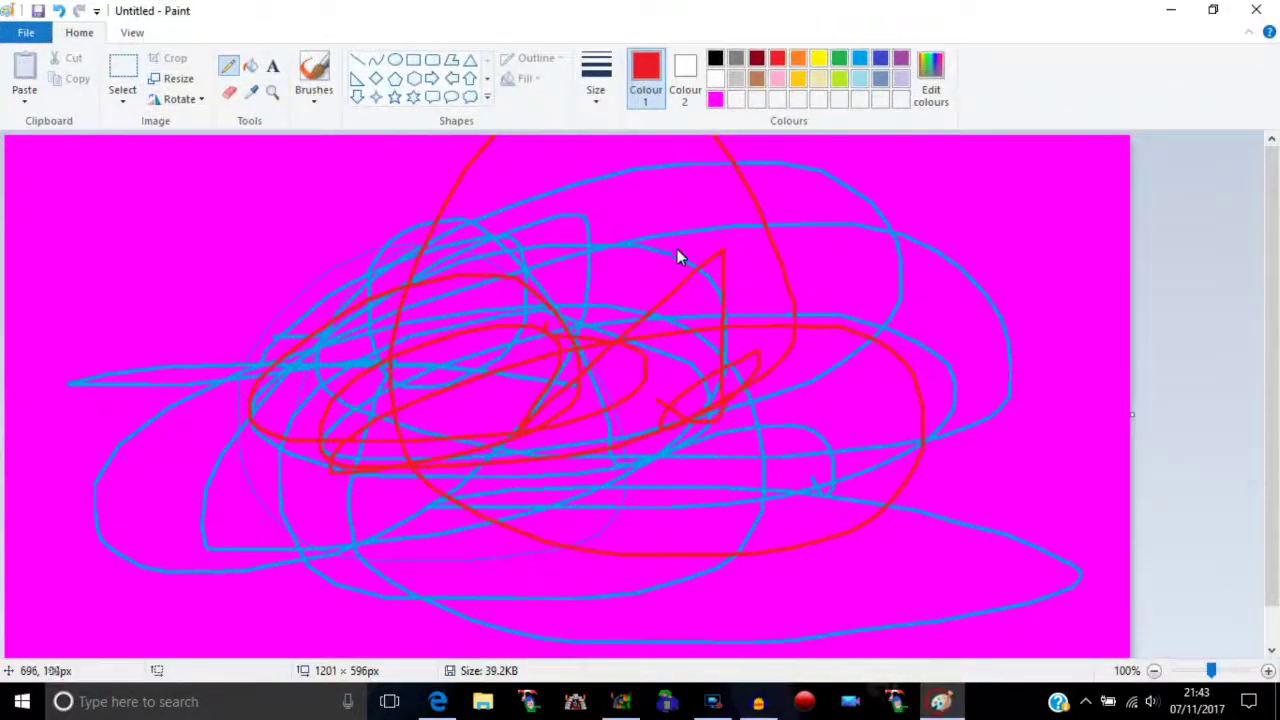
{"action": "left_click", "coordinate": [930, 78]}
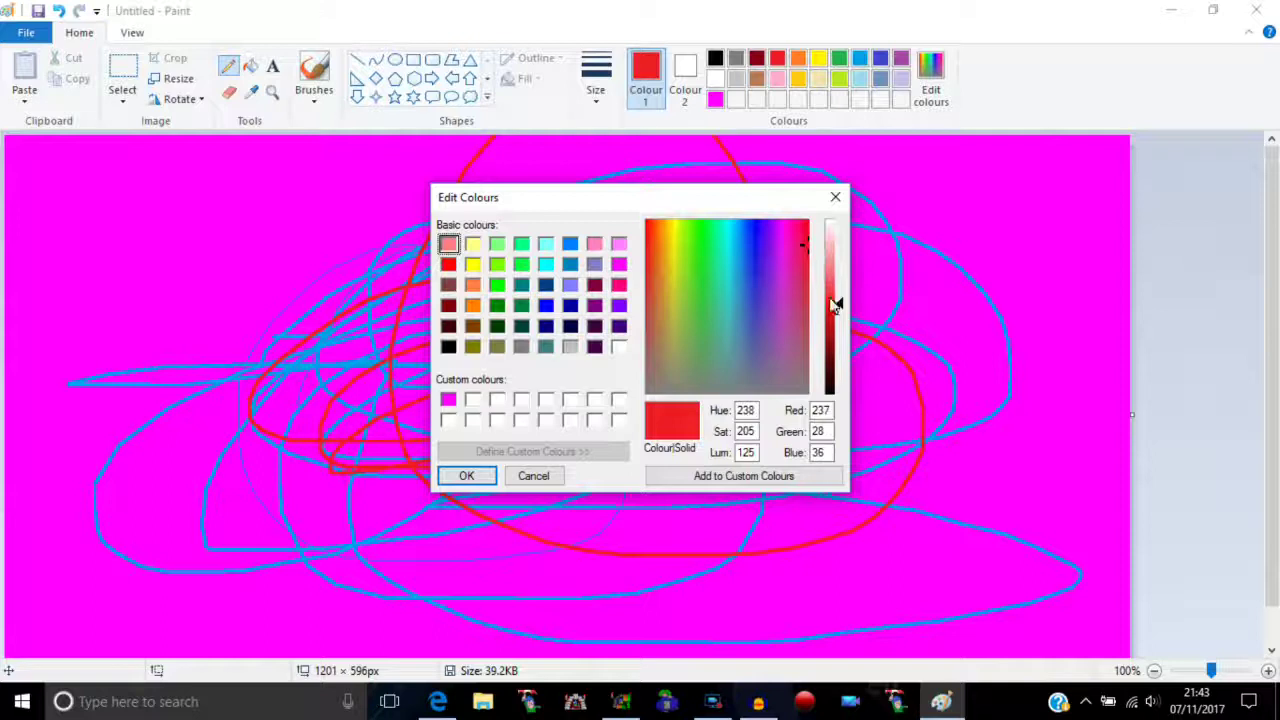
{"action": "left_click", "coordinate": [691, 248]}
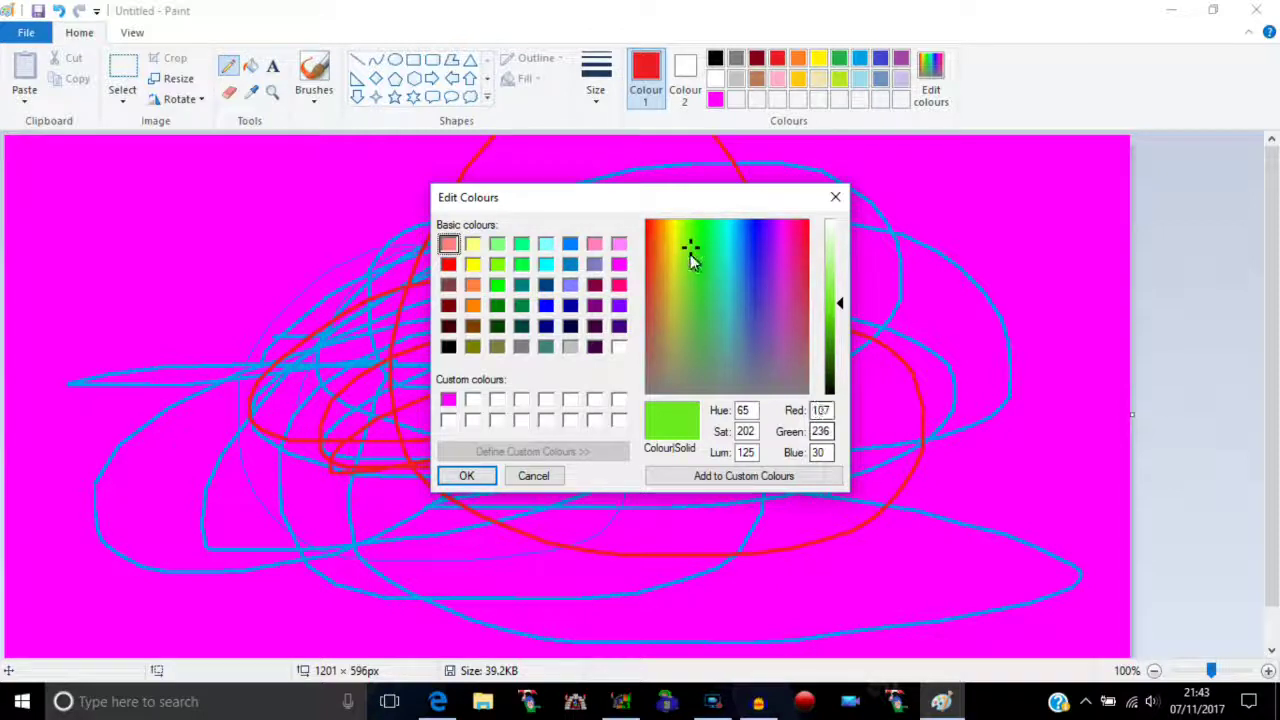
{"action": "left_click_drag", "start_coordinate": [677, 374], "coordinate": [684, 380]}
{"action": "left_click", "coordinate": [757, 354]}
{"action": "left_click", "coordinate": [711, 289]}
{"action": "left_click", "coordinate": [694, 306]}
{"action": "left_click", "coordinate": [737, 324]}
{"action": "left_click", "coordinate": [767, 289]}
{"action": "left_click", "coordinate": [710, 258]}
{"action": "left_click", "coordinate": [693, 240]}
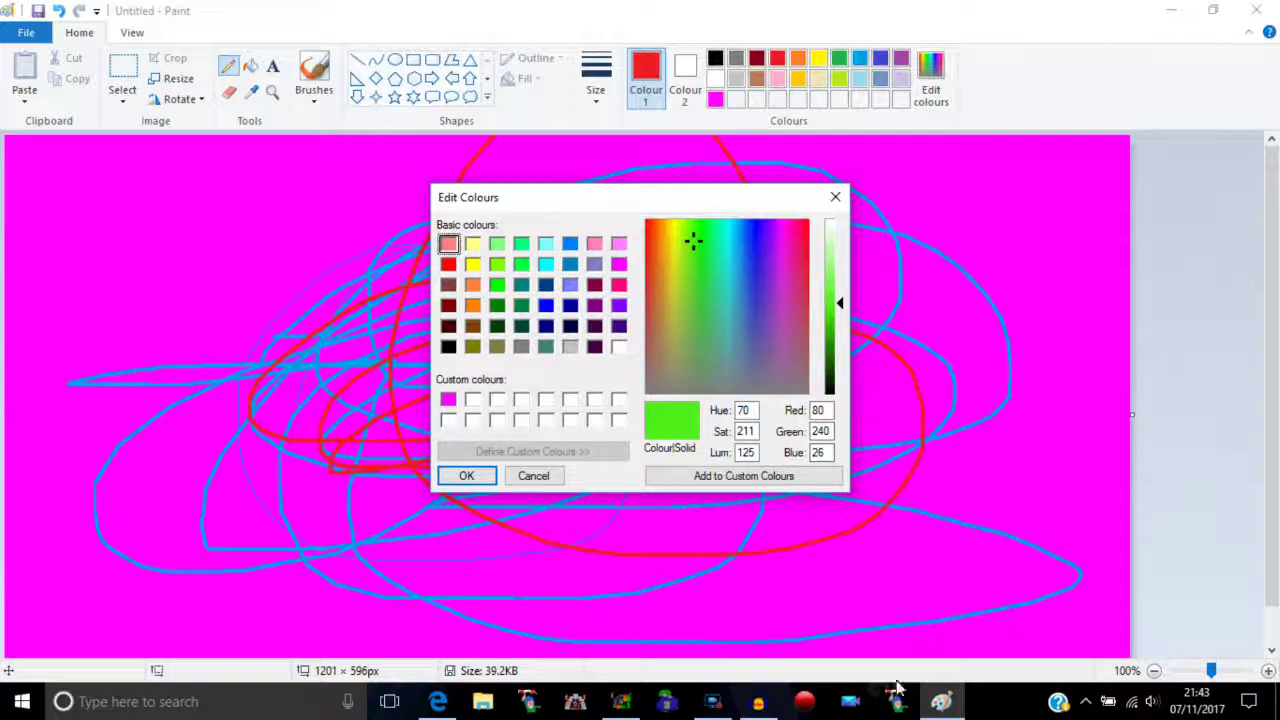
- Return to NeoLemmix Graphic Set Tool, review the Minimap Color and select Background Color as the colour type
{"action": "left_click", "coordinate": [620, 701]}
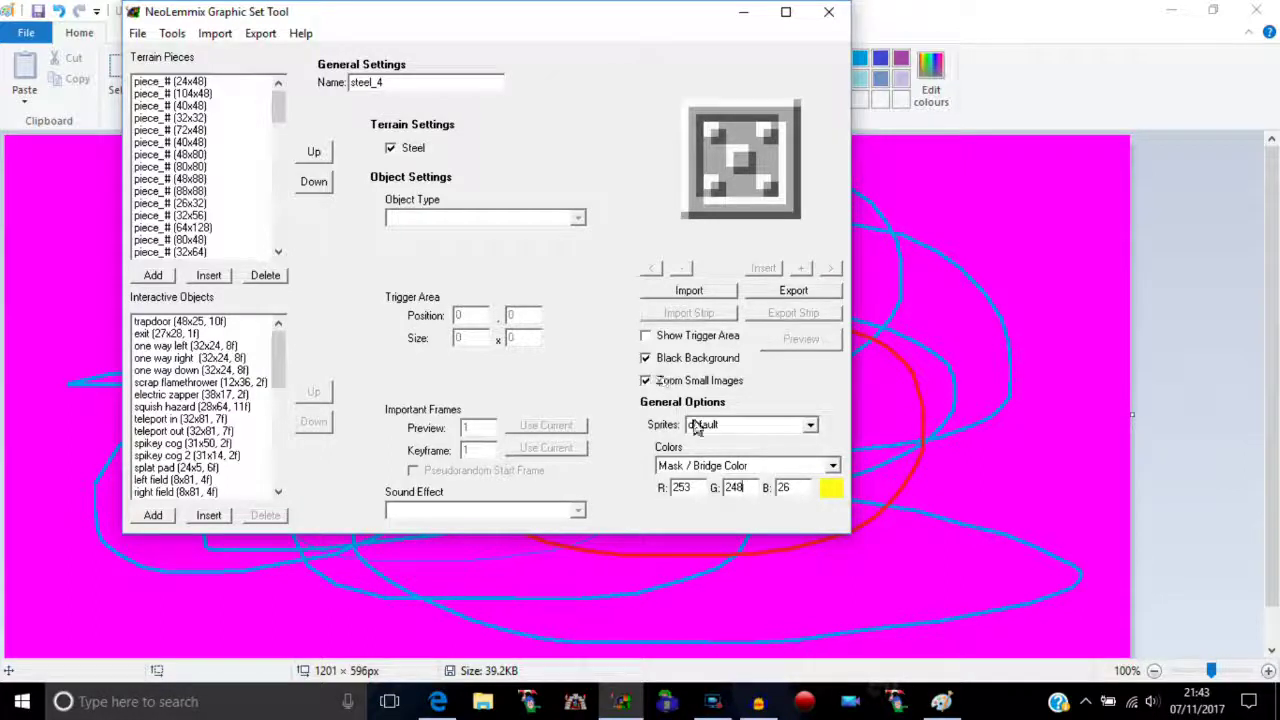
{"action": "left_click", "coordinate": [720, 463]}
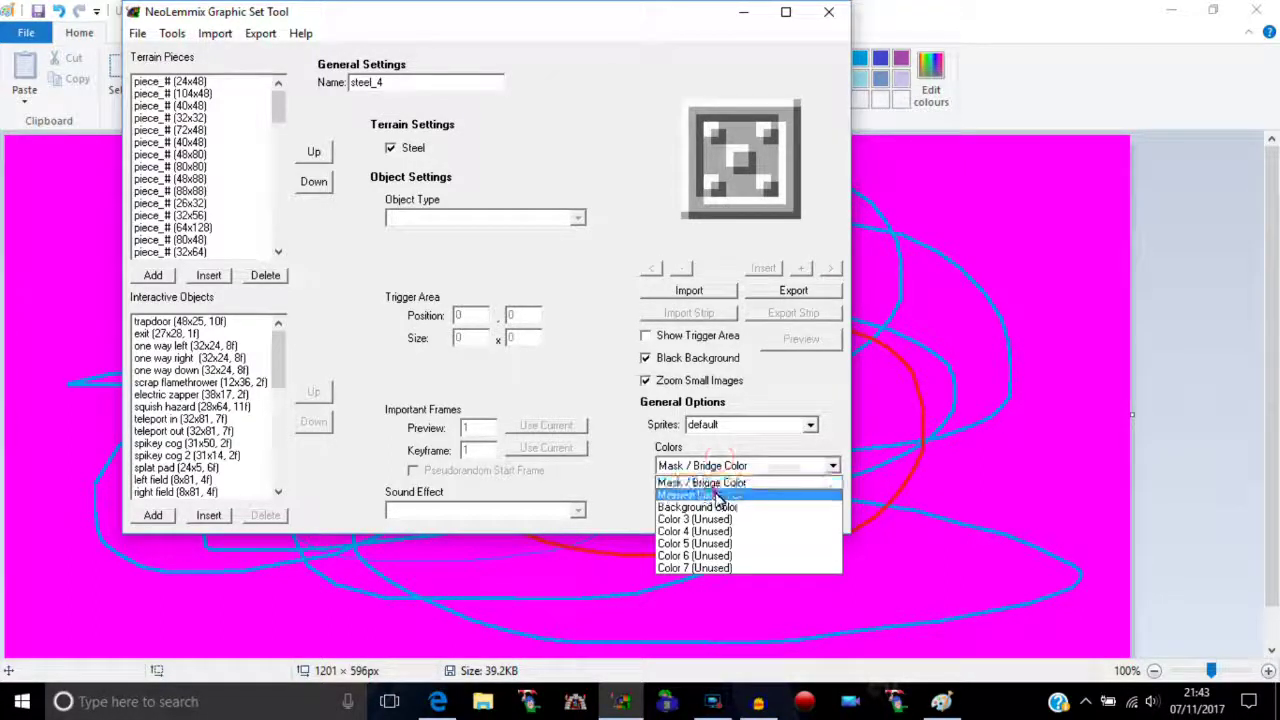
{"action": "left_click", "coordinate": [714, 490]}
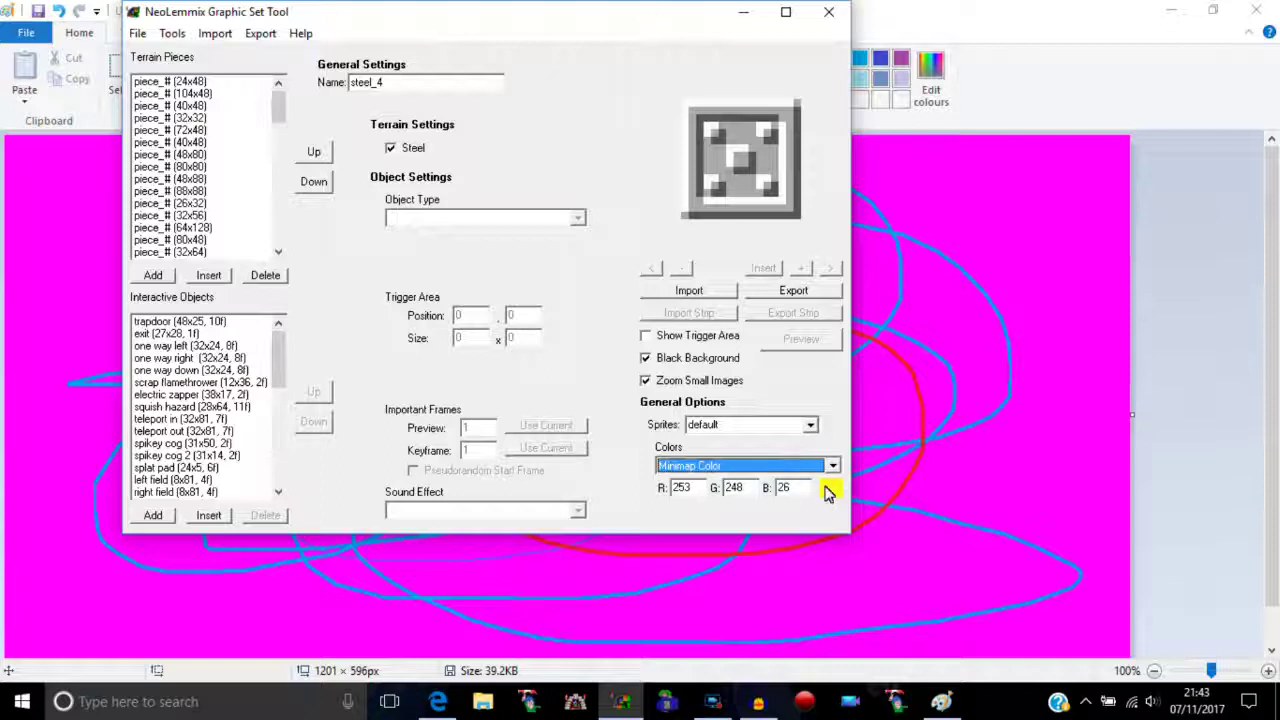
{"action": "left_click", "coordinate": [718, 466]}
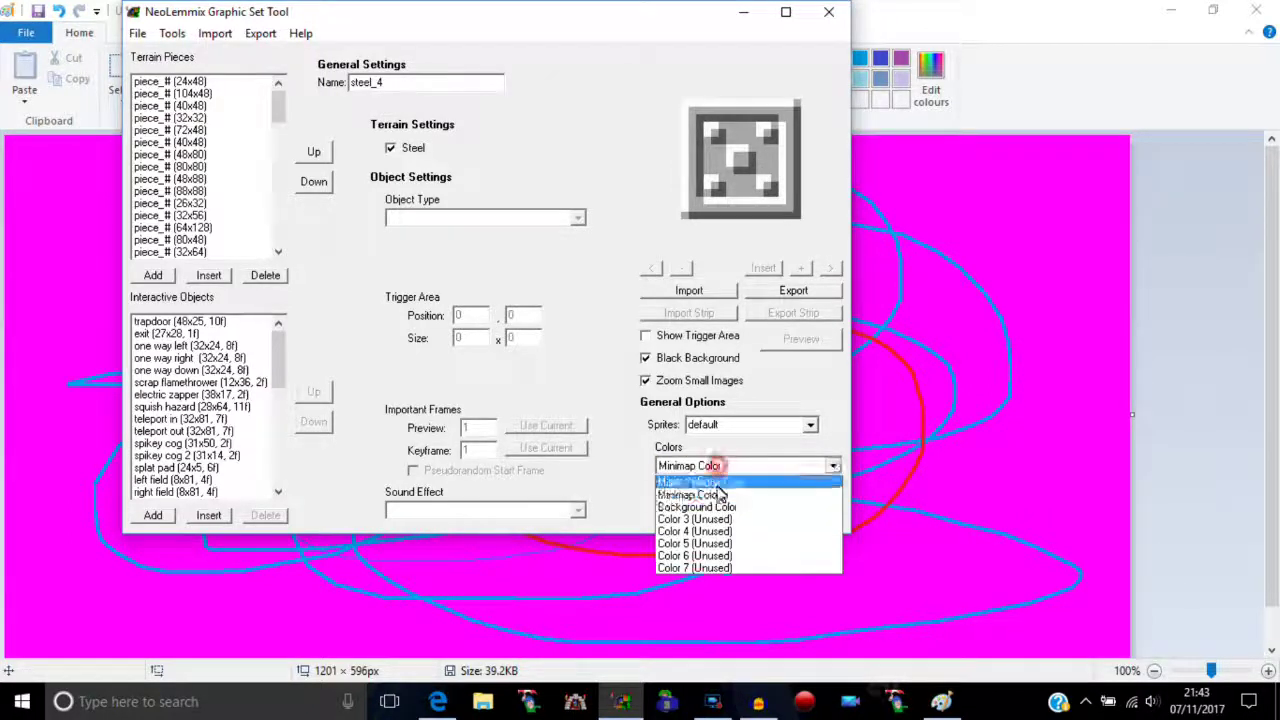
{"action": "left_click", "coordinate": [718, 507]}
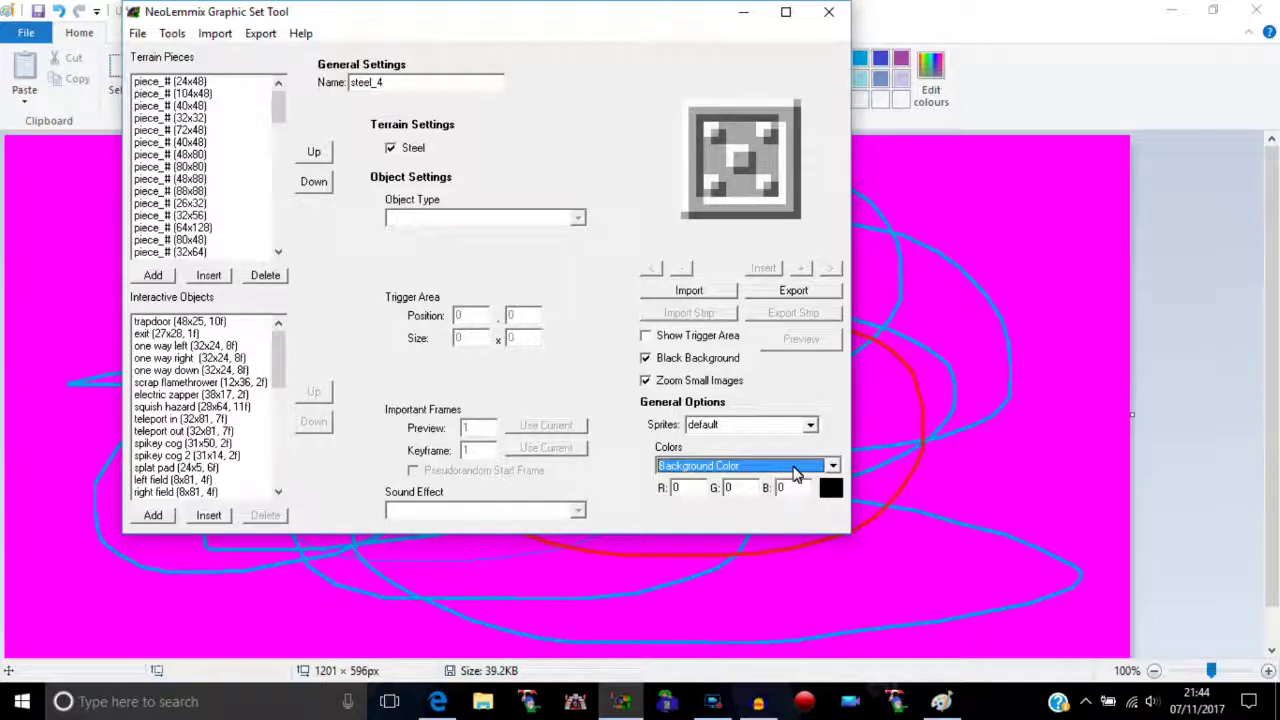
- Switch to File Explorer and open the Scrap Brain graphic set folder inside Neo Lemmix, SEB Lems Project on the desktop
{"action": "left_click", "coordinate": [943, 704]}
{"action": "left_click_drag", "start_coordinate": [688, 389], "coordinate": [801, 346]}
{"action": "left_click", "coordinate": [503, 706]}
{"action": "double_click", "coordinate": [577, 234]}
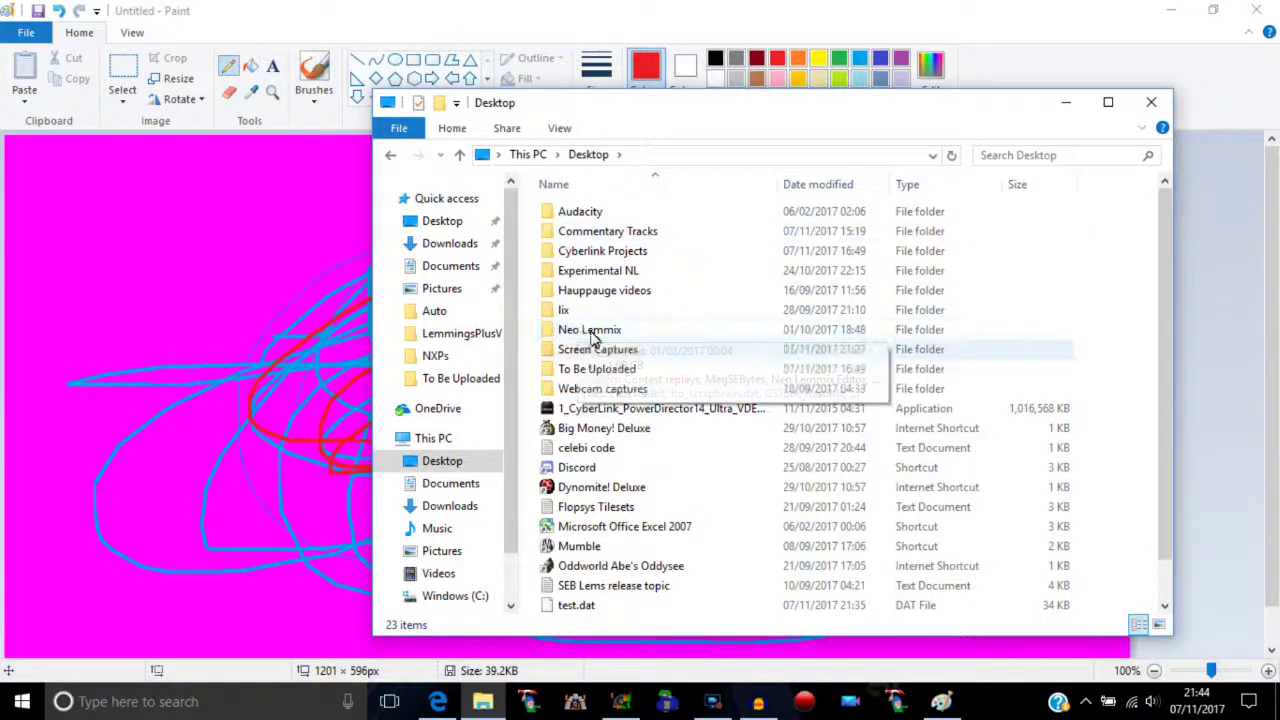
{"action": "double_click", "coordinate": [572, 332]}
{"action": "double_click", "coordinate": [590, 290]}
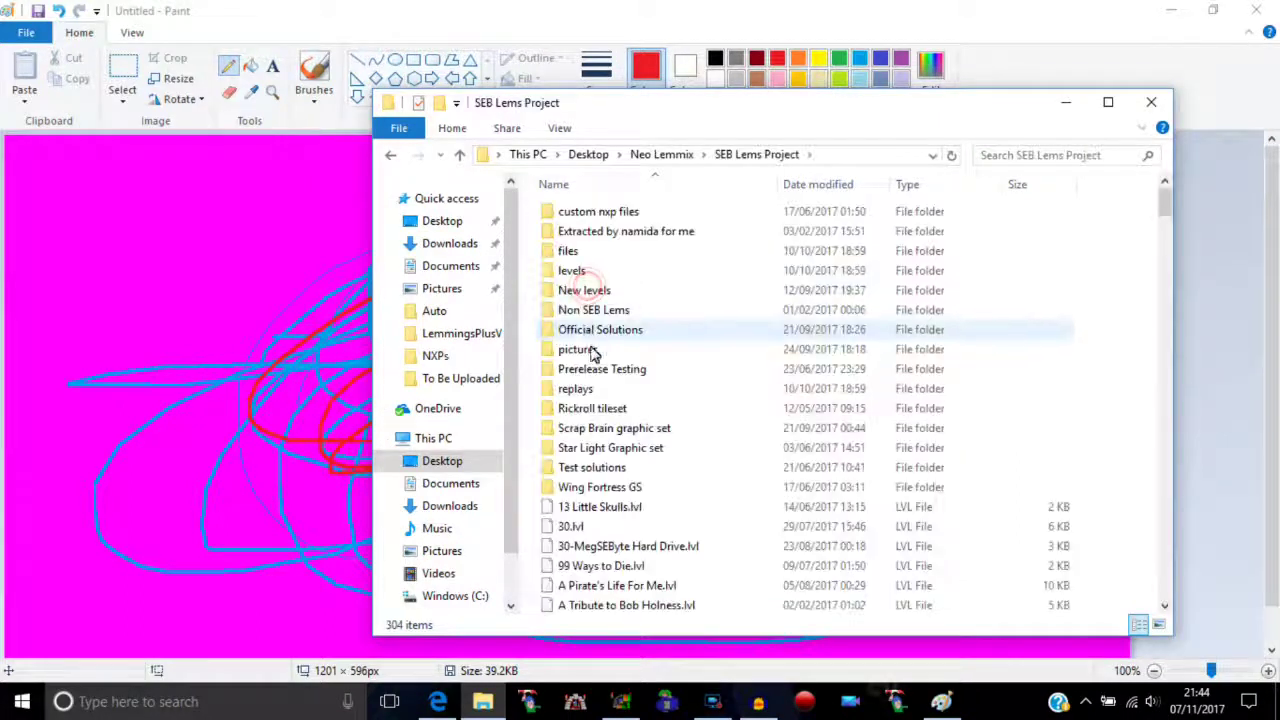
{"action": "double_click", "coordinate": [632, 428]}
- Find the brown o0 image in the folder and open it in Paint
{"action": "scroll", "coordinate": [706, 365], "scroll_direction": "down", "scroll_amount": 10}
{"action": "left_click_drag", "start_coordinate": [1166, 449], "coordinate": [1163, 335]}
{"action": "left_click", "coordinate": [785, 421]}
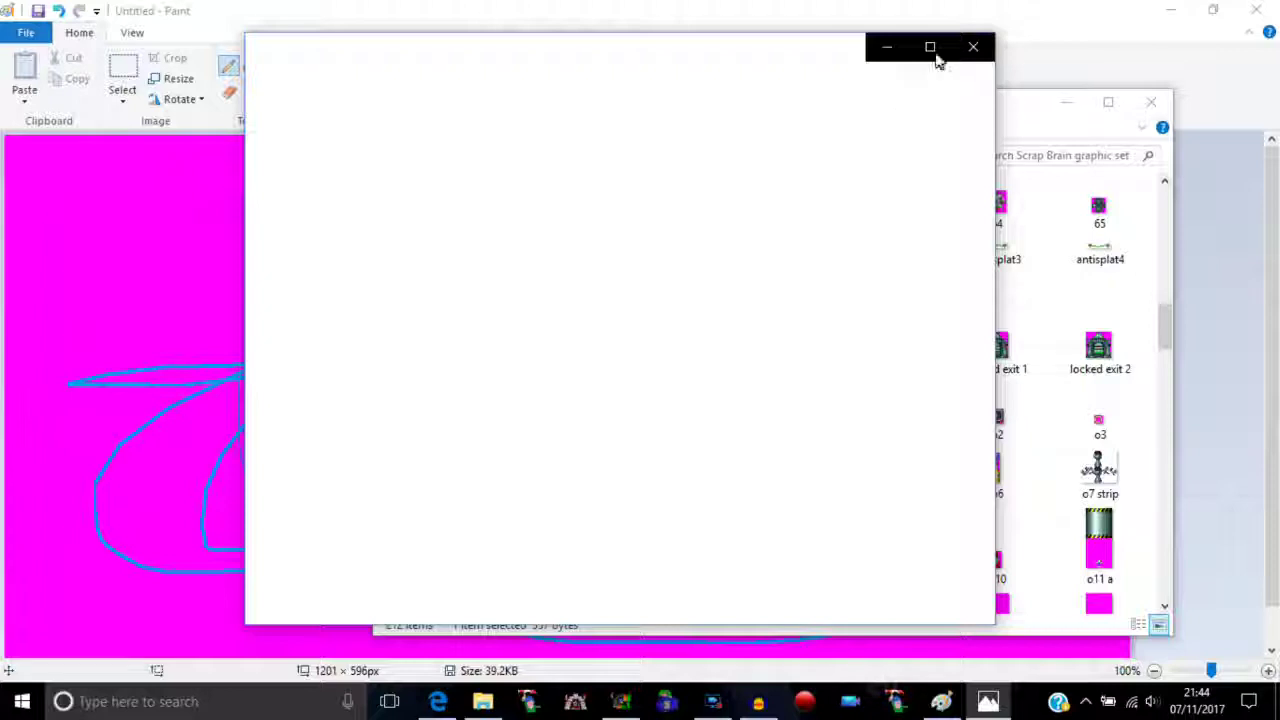
{"action": "left_click", "coordinate": [972, 47]}
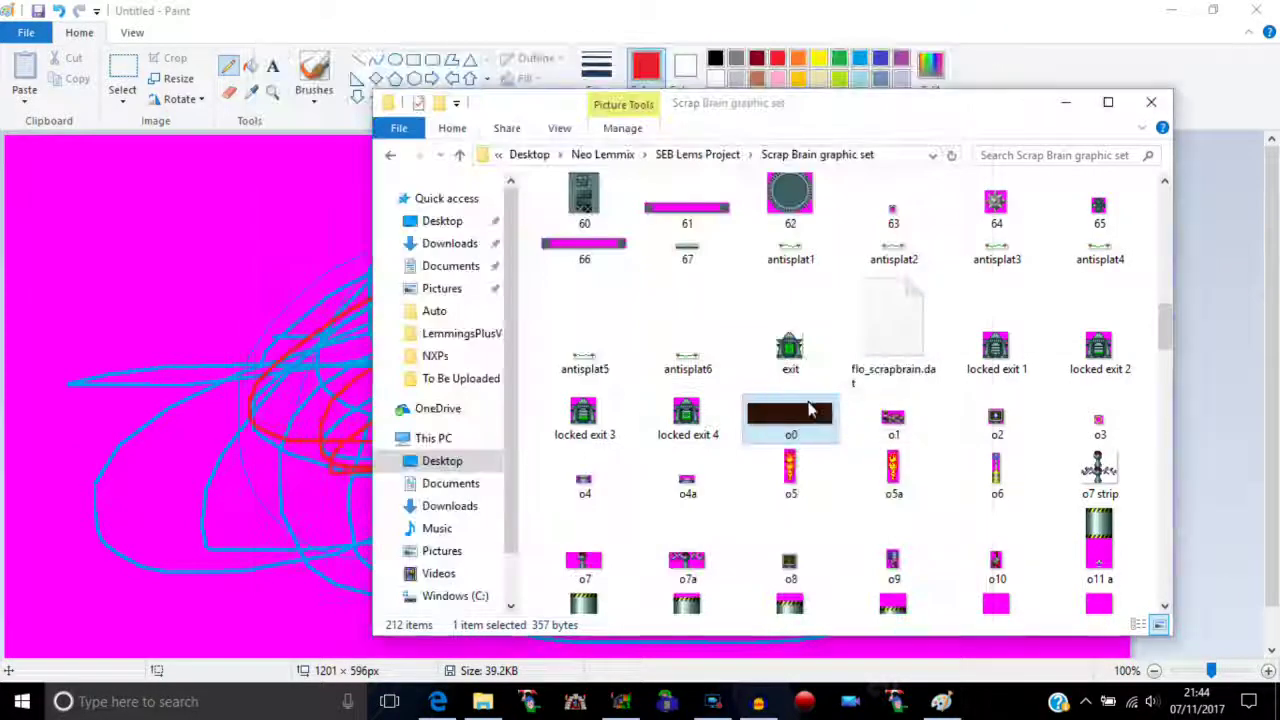
{"action": "right_click", "coordinate": [803, 410]}
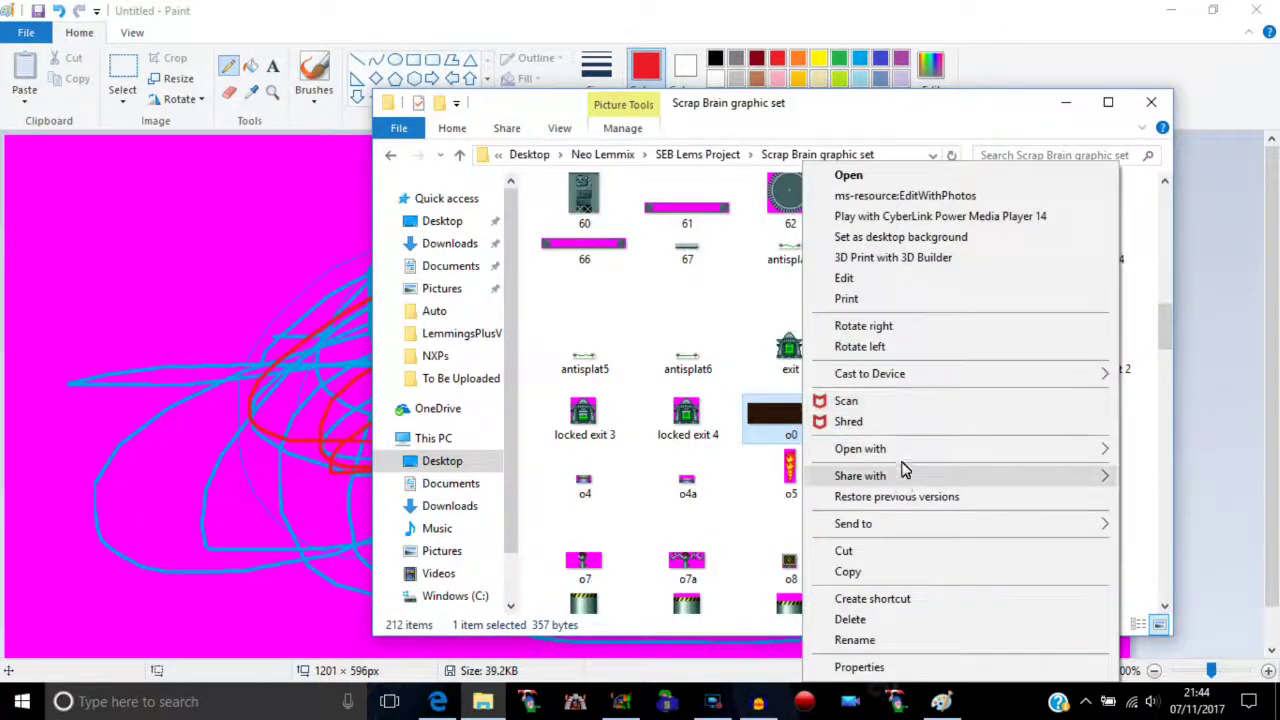
{"action": "mouse_move", "coordinate": [901, 460]}
{"action": "left_click", "coordinate": [579, 491]}
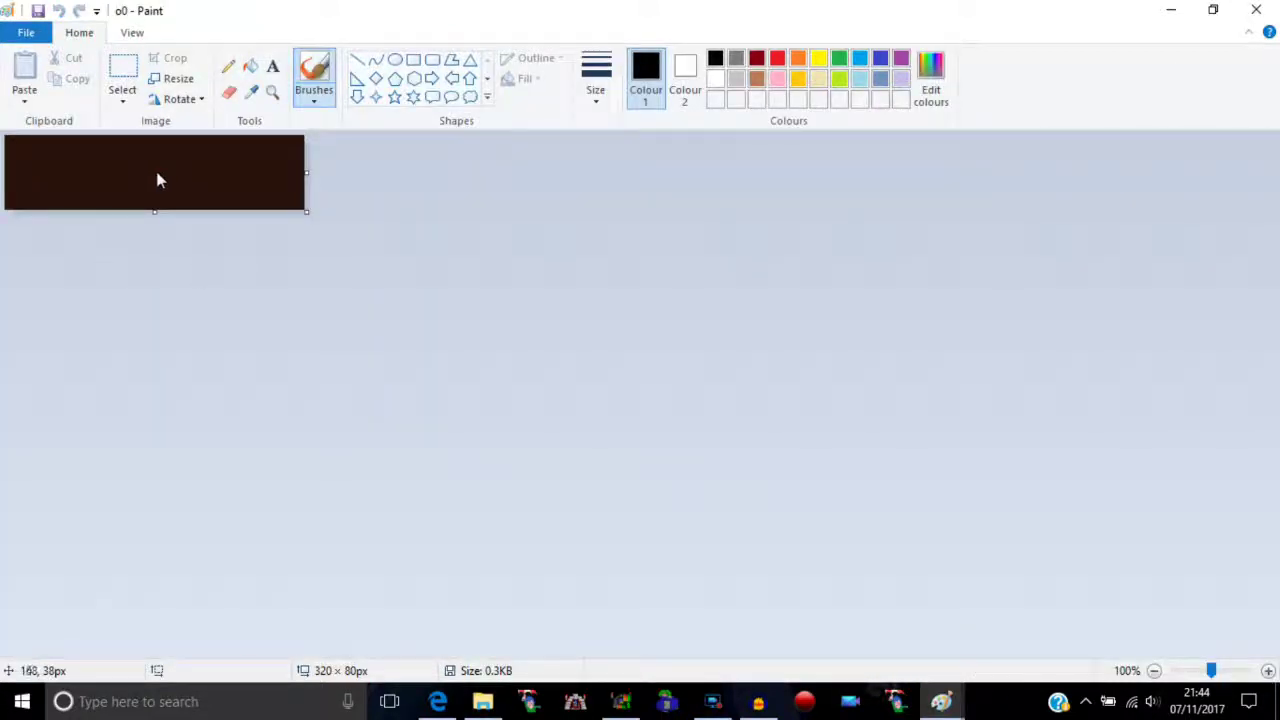
- Sample the brown fill of the o0 image with the Color picker and show its values in the colour editor
{"action": "left_click", "coordinate": [318, 80]}
{"action": "left_click", "coordinate": [251, 91]}
{"action": "left_click", "coordinate": [242, 182]}
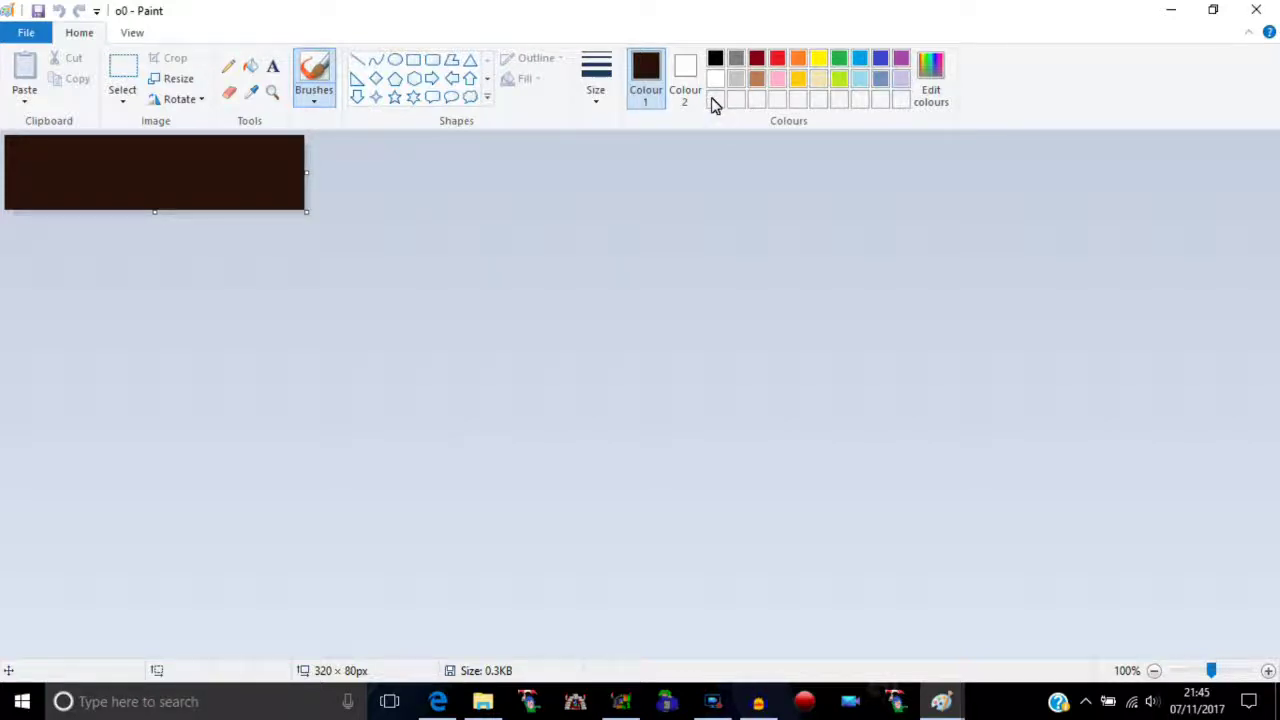
{"action": "left_click", "coordinate": [930, 75]}
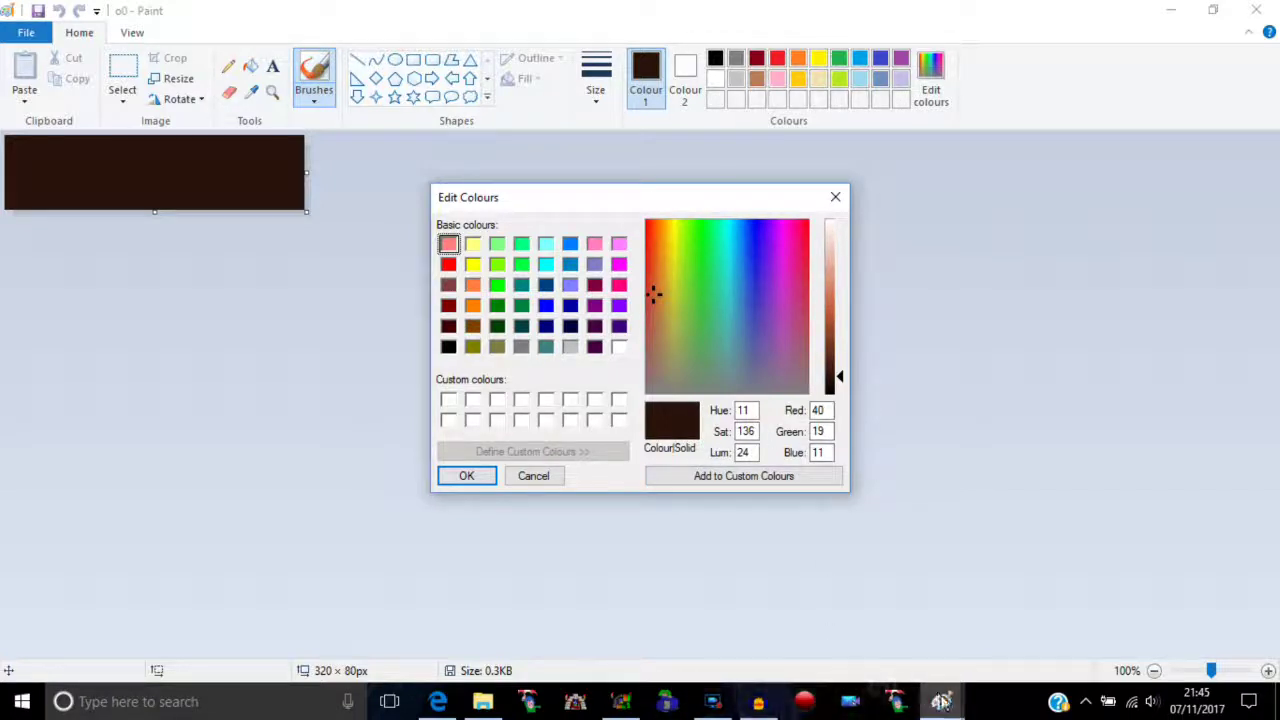
- Switch to NeoLemmix Graphic Set Tool and set the Background Color to red 40, green 19 and blue 11
{"action": "left_click", "coordinate": [620, 701]}
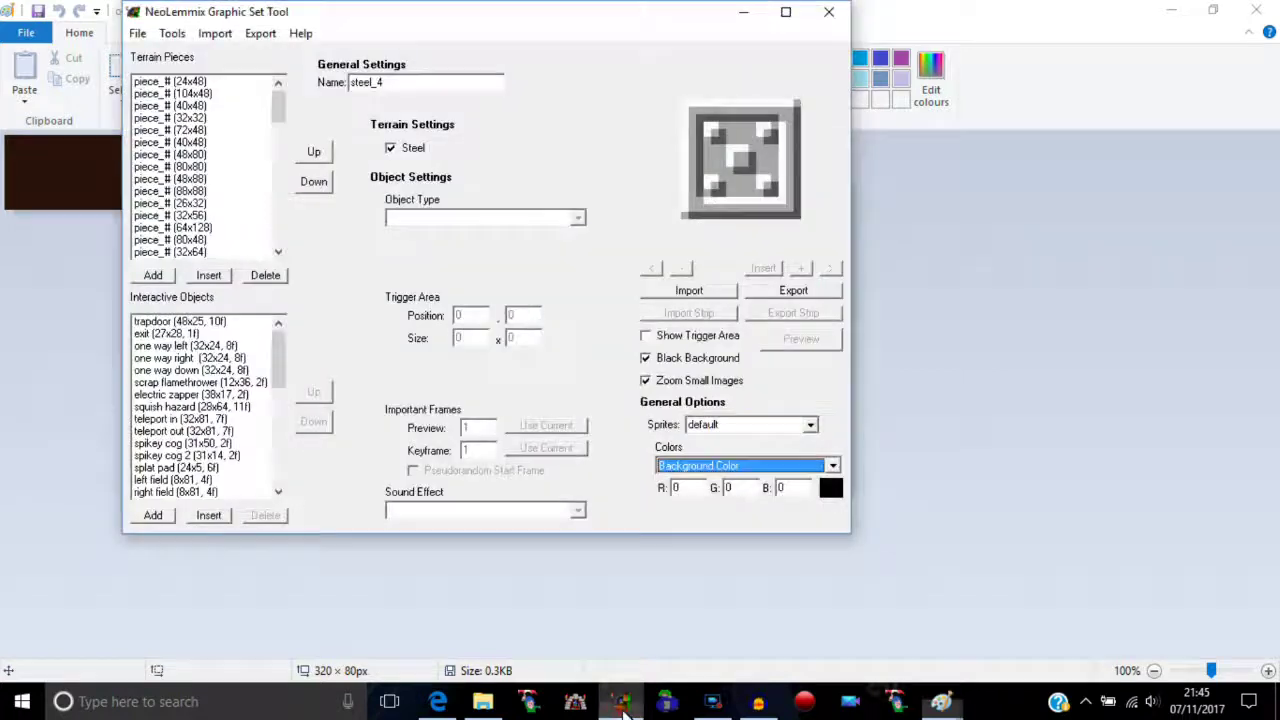
{"action": "double_click", "coordinate": [678, 487]}
{"action": "type", "text": "40"}
{"action": "double_click", "coordinate": [738, 487]}
{"action": "type", "text": "19"}
{"action": "double_click", "coordinate": [786, 487]}
{"action": "type", "text": "11"}
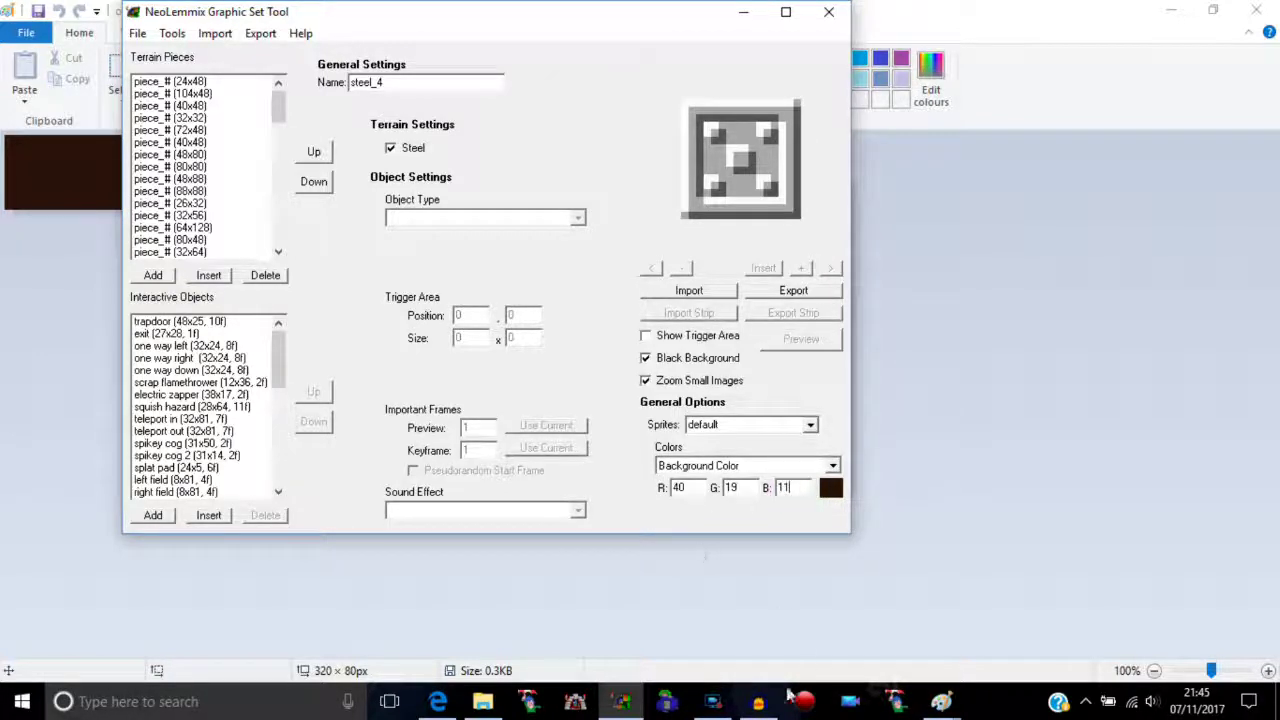
- Compare the sampled brown's values in Paint with the Background Color values in NeoLemmix Graphic Set Tool
{"action": "left_click", "coordinate": [938, 702]}
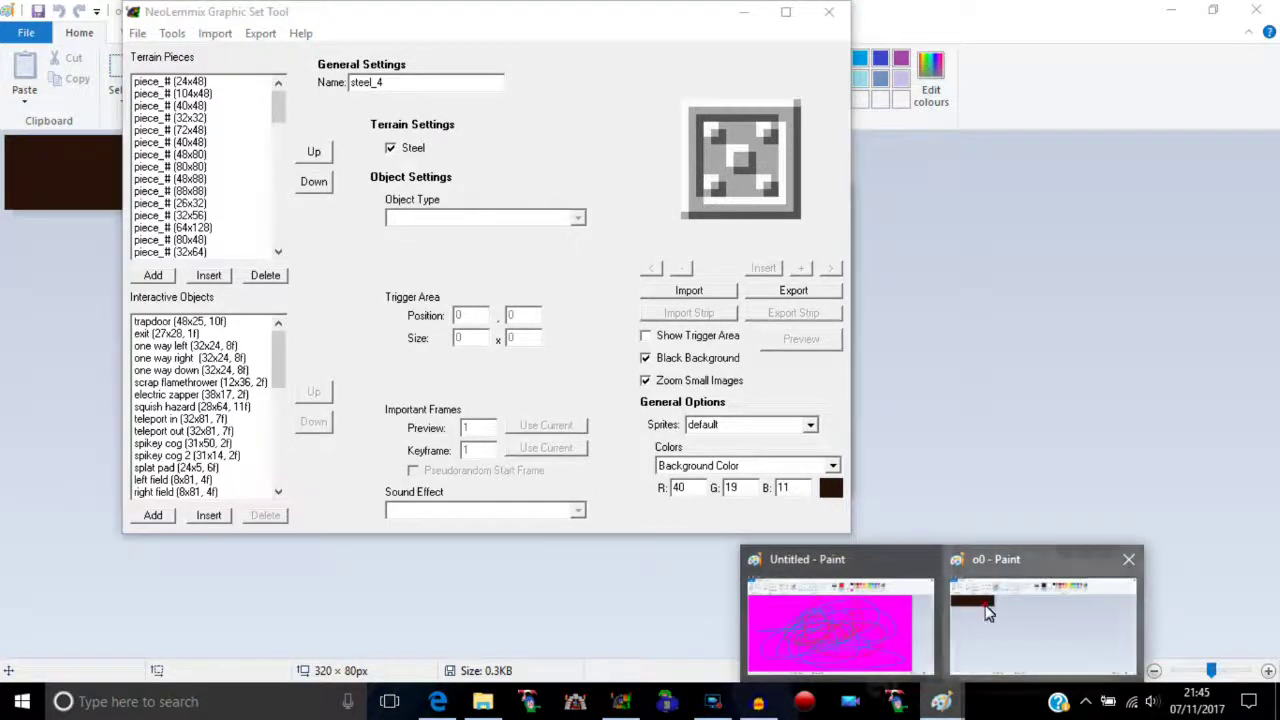
{"action": "left_click", "coordinate": [1038, 624]}
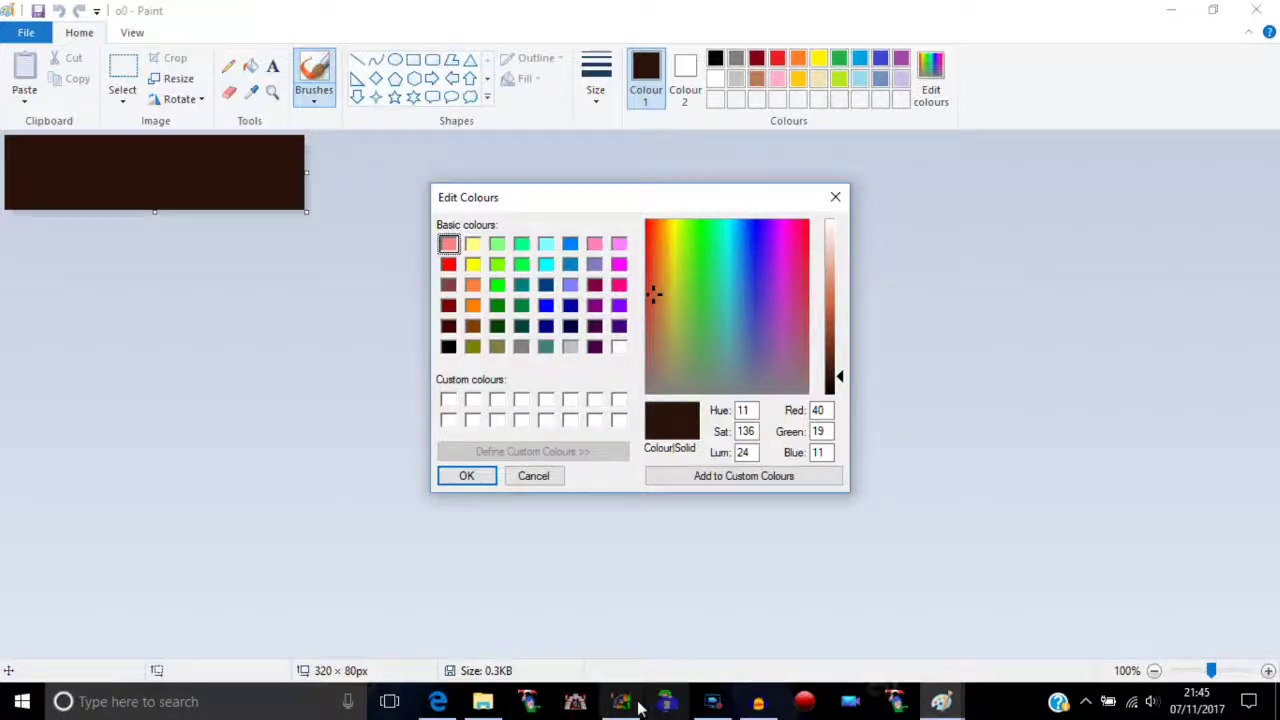
{"action": "left_click", "coordinate": [625, 703]}
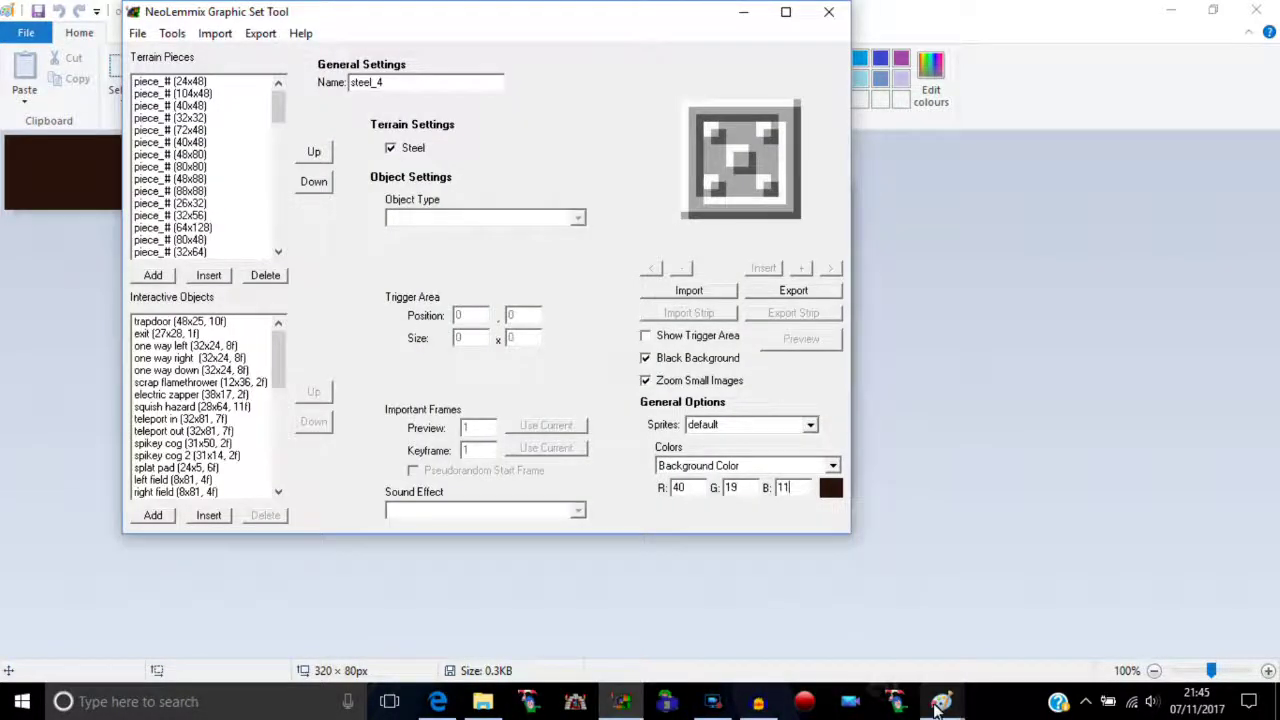
{"action": "left_click", "coordinate": [1005, 627]}
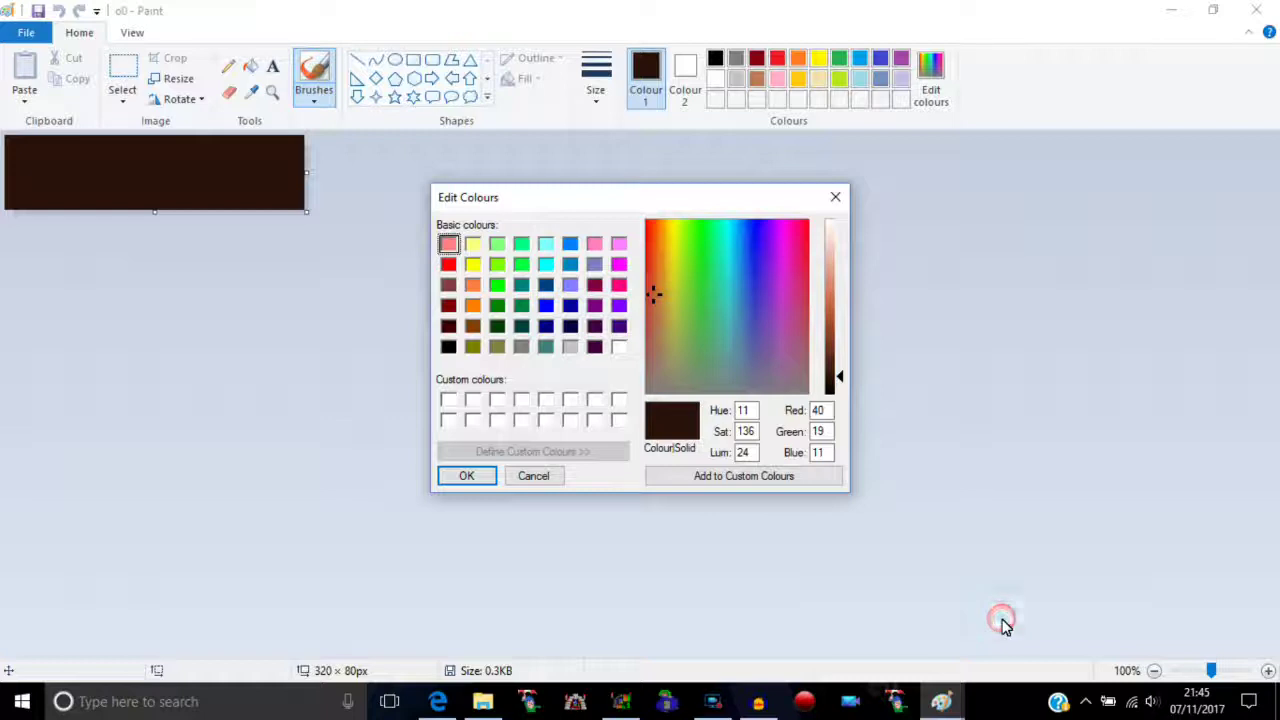
{"action": "left_click", "coordinate": [614, 704]}
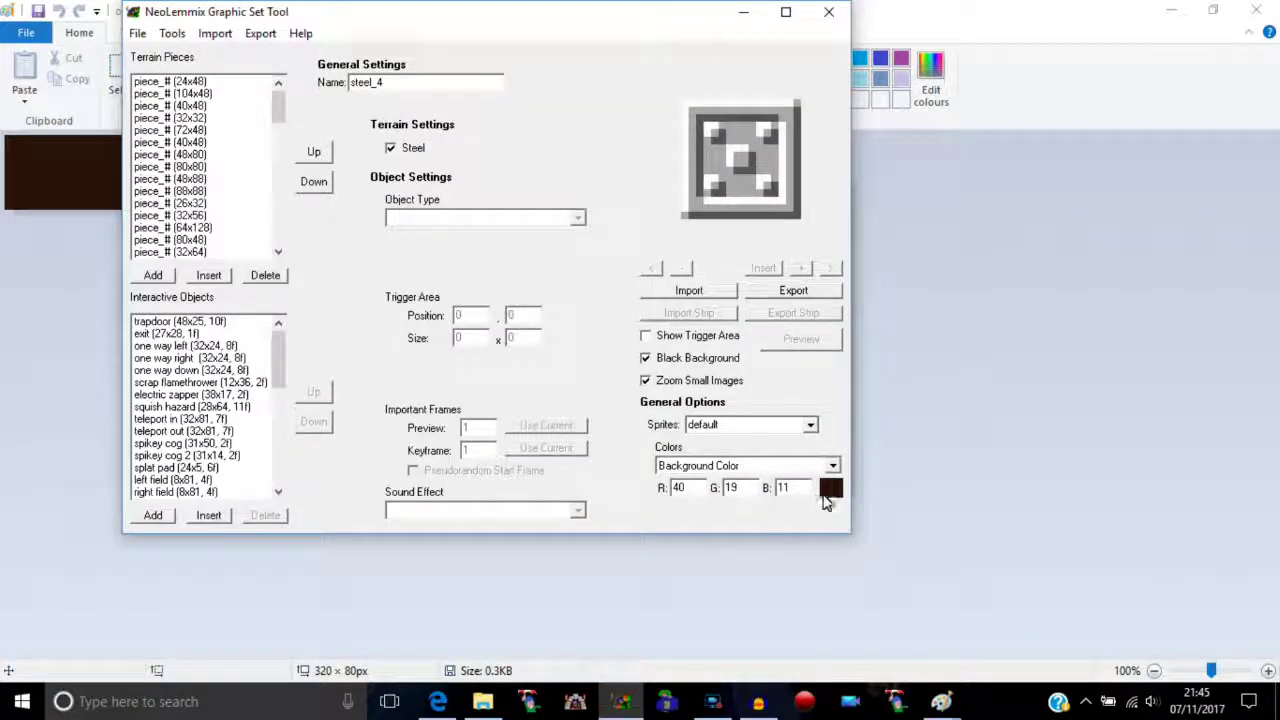
- Go back to Paint, sample the o0 image's brown again, review its values in the colour editor and close the editor
{"action": "left_click", "coordinate": [1128, 12]}
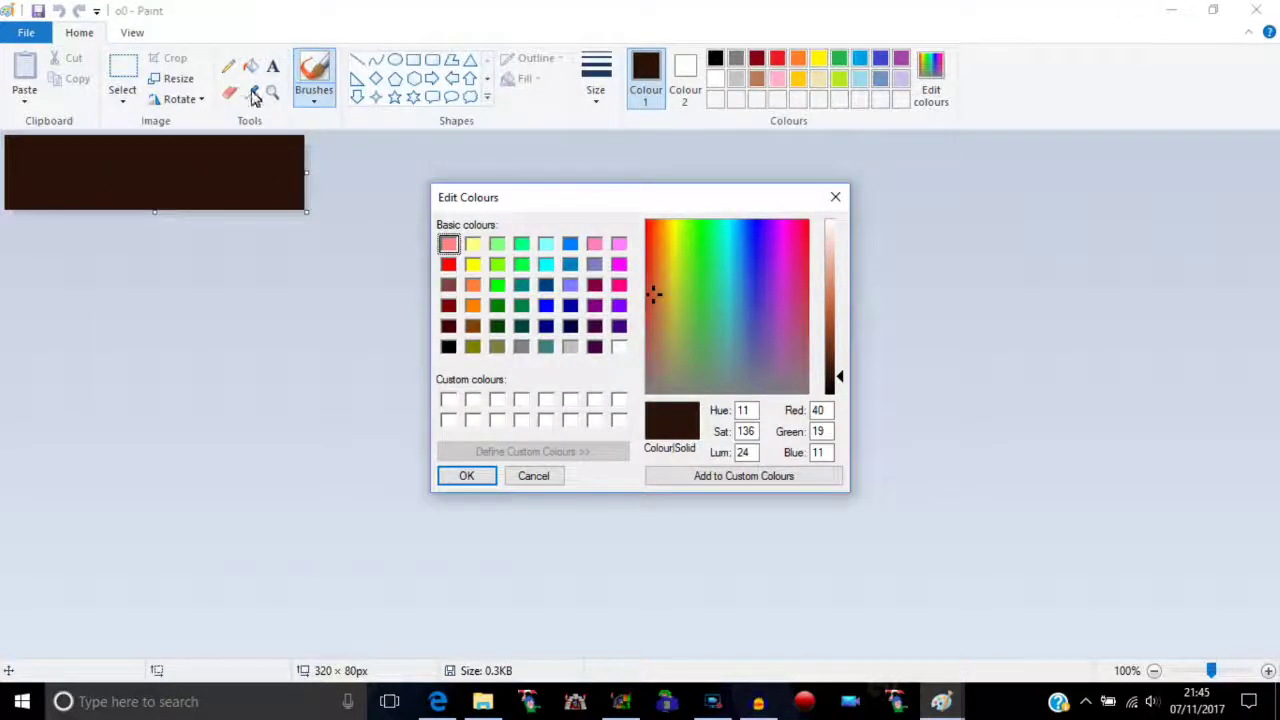
{"action": "left_click", "coordinate": [833, 198]}
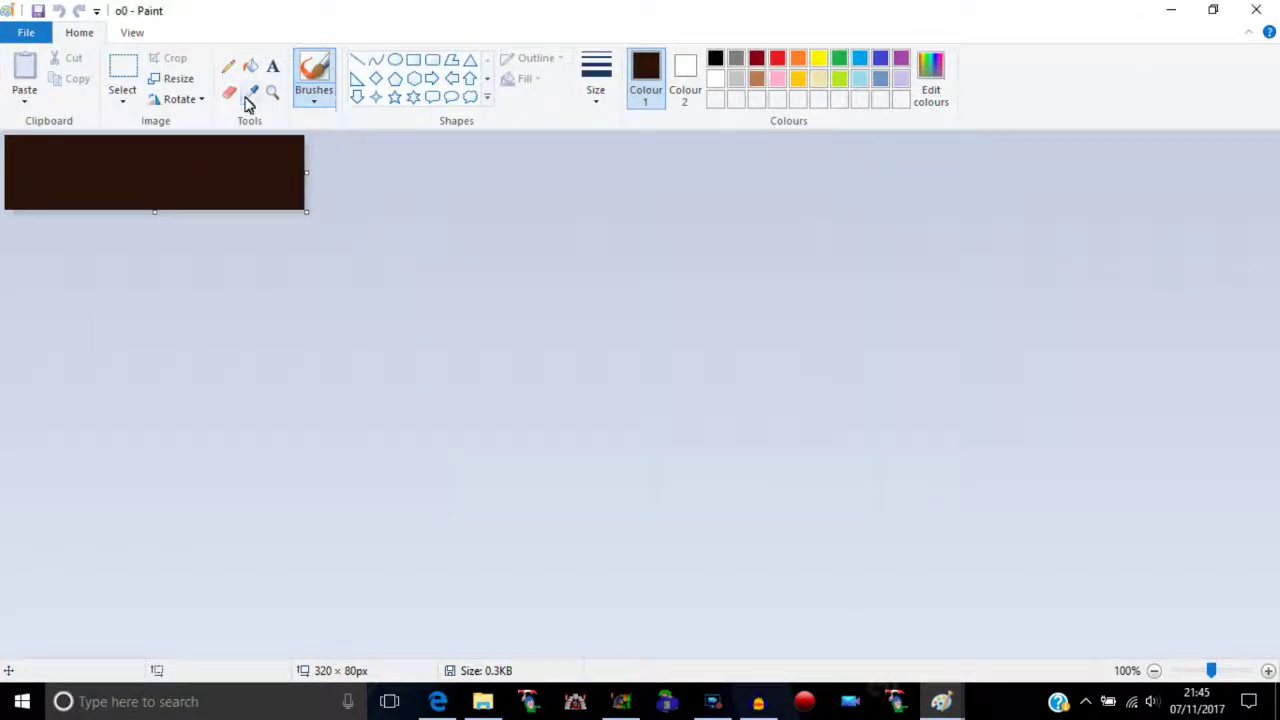
{"action": "left_click", "coordinate": [250, 94]}
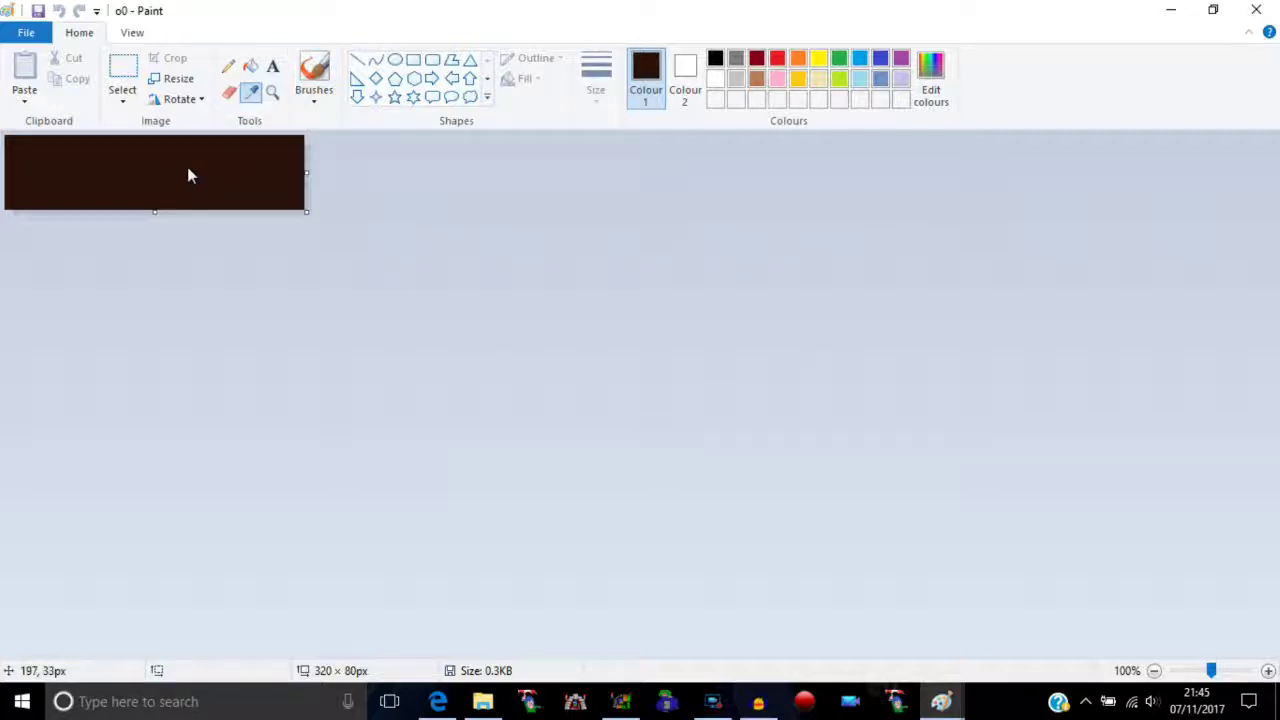
{"action": "left_click", "coordinate": [188, 174]}
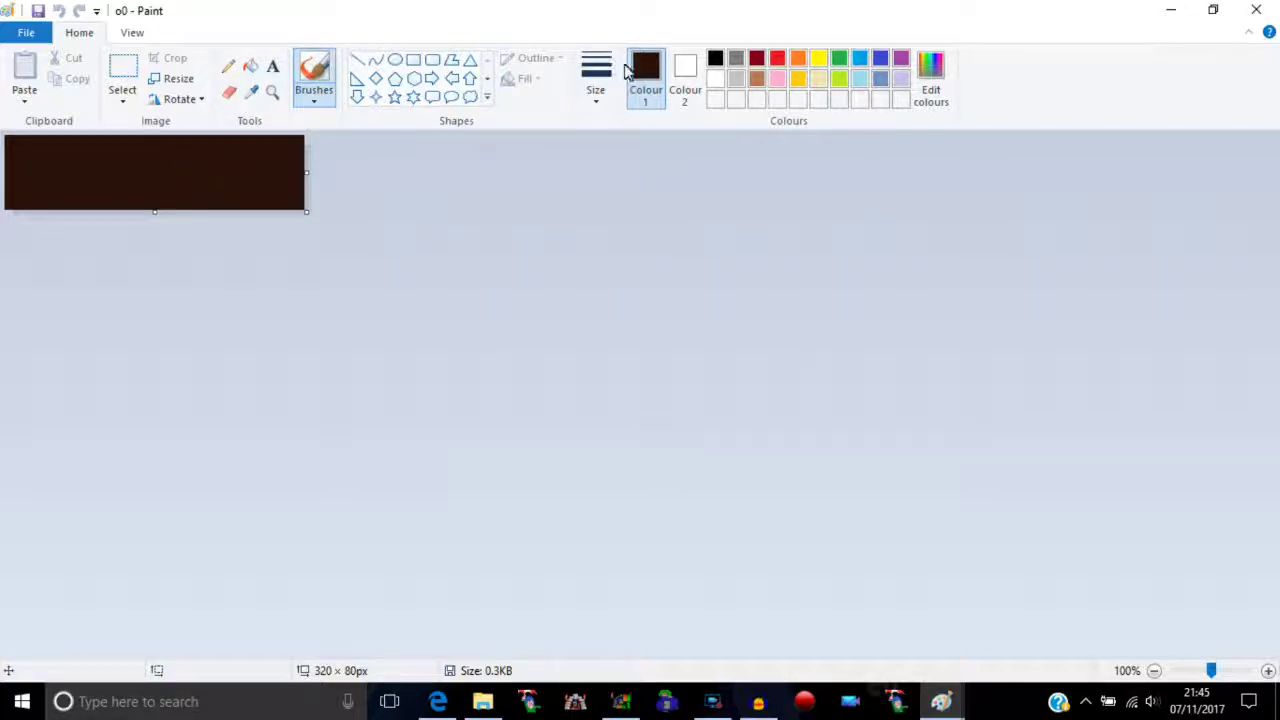
{"action": "left_click", "coordinate": [930, 75]}
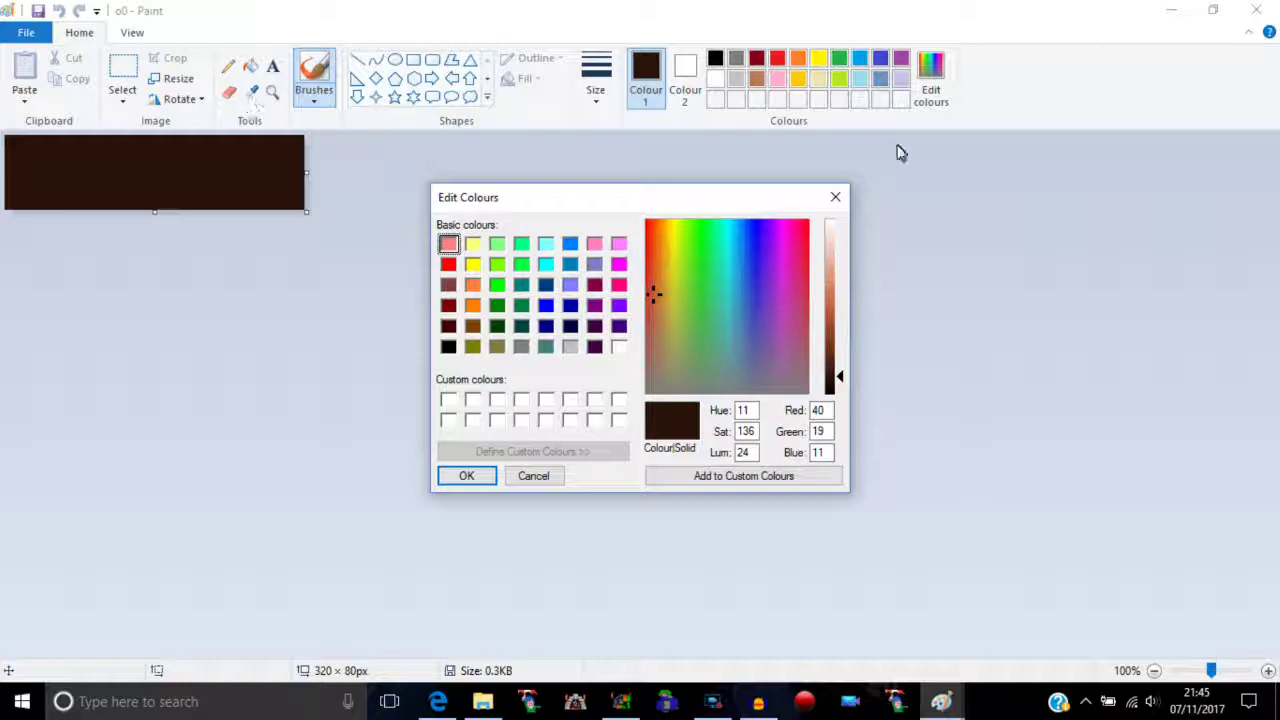
{"action": "left_click", "coordinate": [835, 196]}
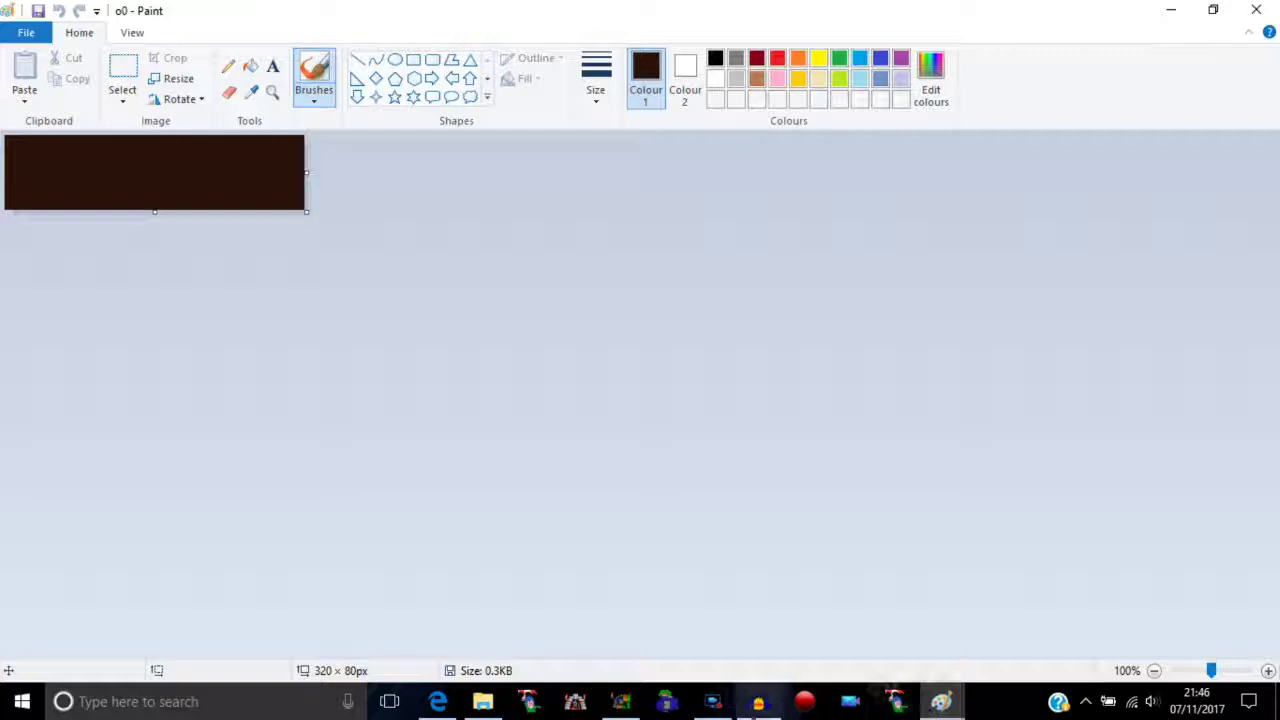
- Return to NeoLemmix Graphic Set Tool, review the Mask / Bridge Color values and reselect Background Color
{"action": "left_click", "coordinate": [618, 705]}
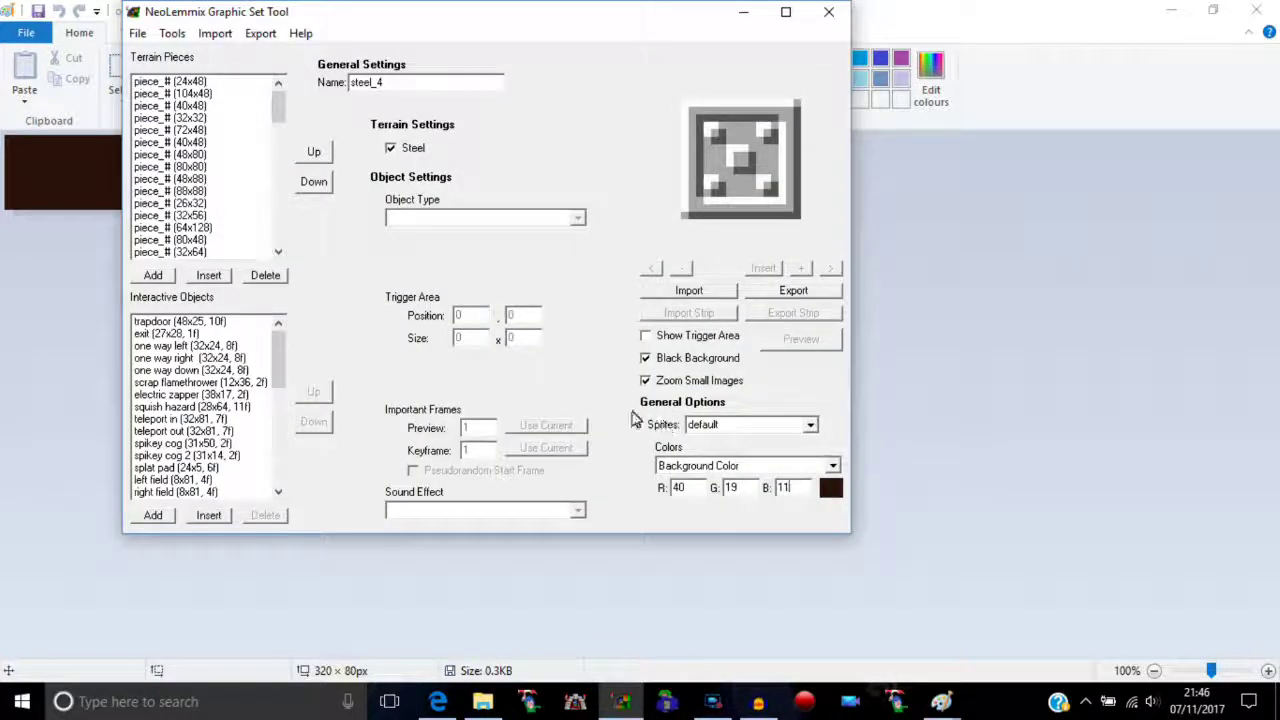
{"action": "left_click", "coordinate": [757, 470]}
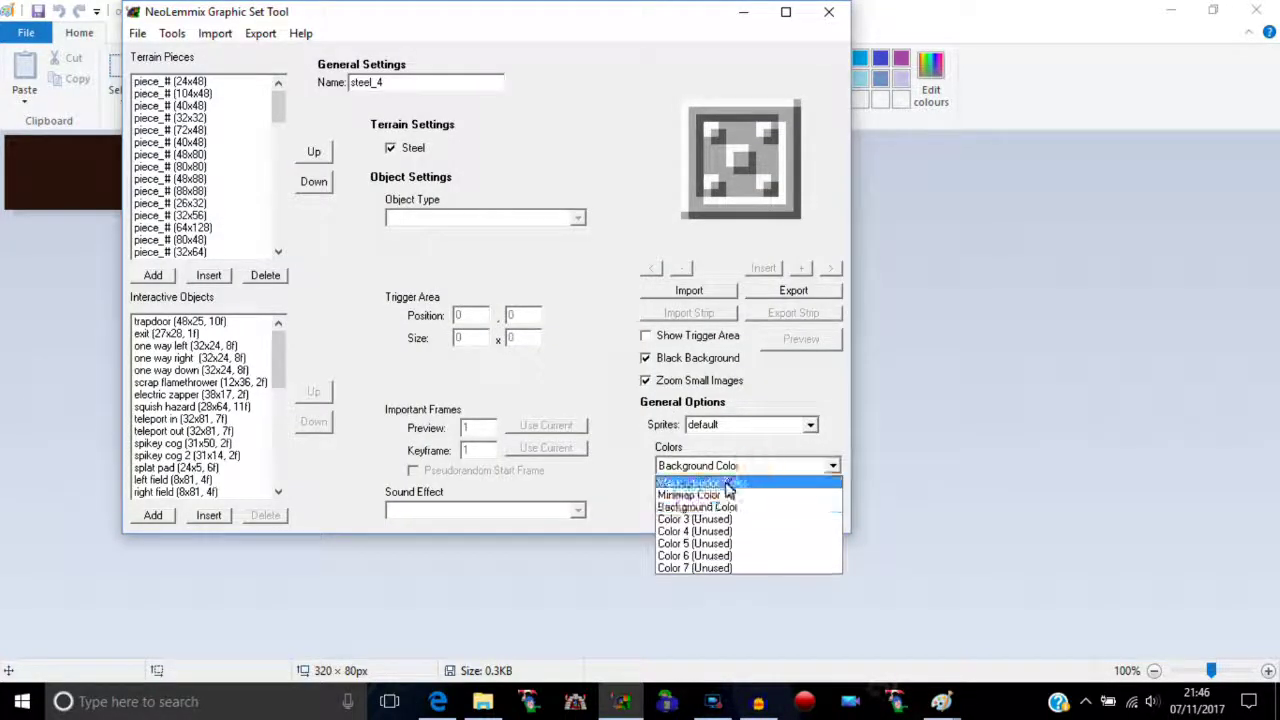
{"action": "left_click", "coordinate": [721, 489]}
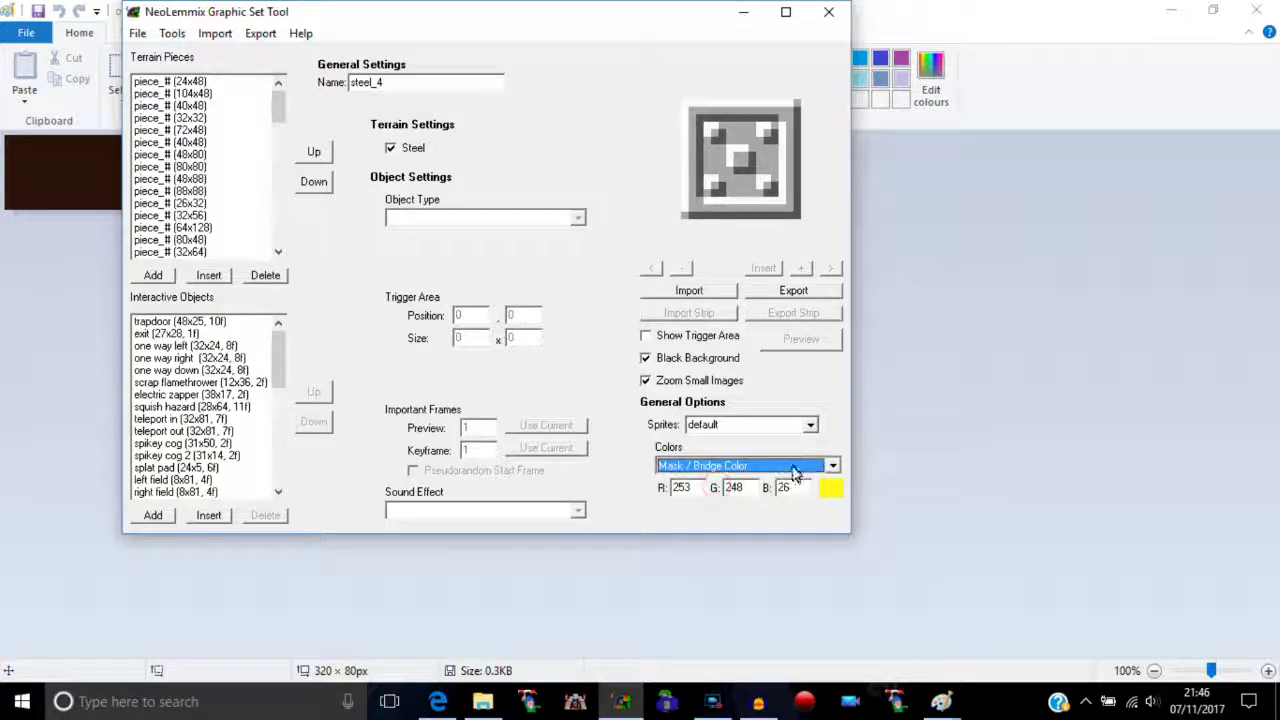
{"action": "left_click", "coordinate": [795, 472]}
{"action": "left_click", "coordinate": [745, 497]}
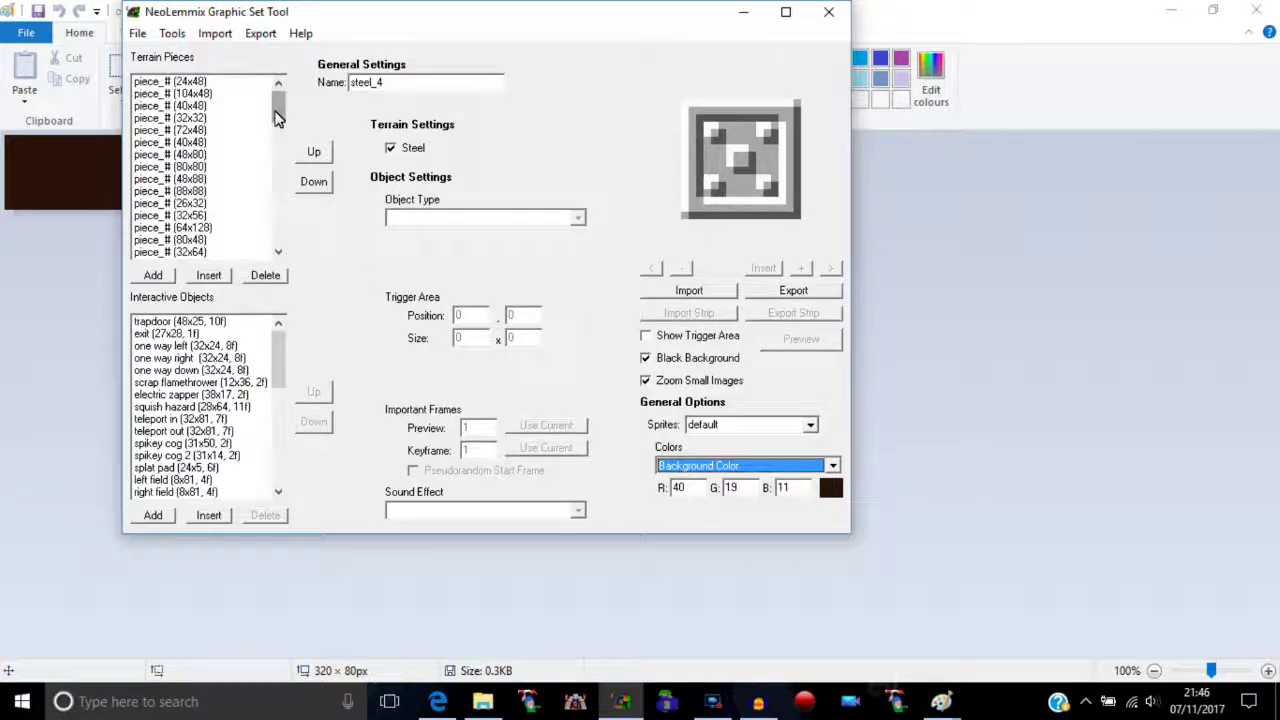
- Preview the first three terrain pieces and compare the 40x48 piece with and without Zoom Small Images
{"action": "left_click", "coordinate": [190, 84]}
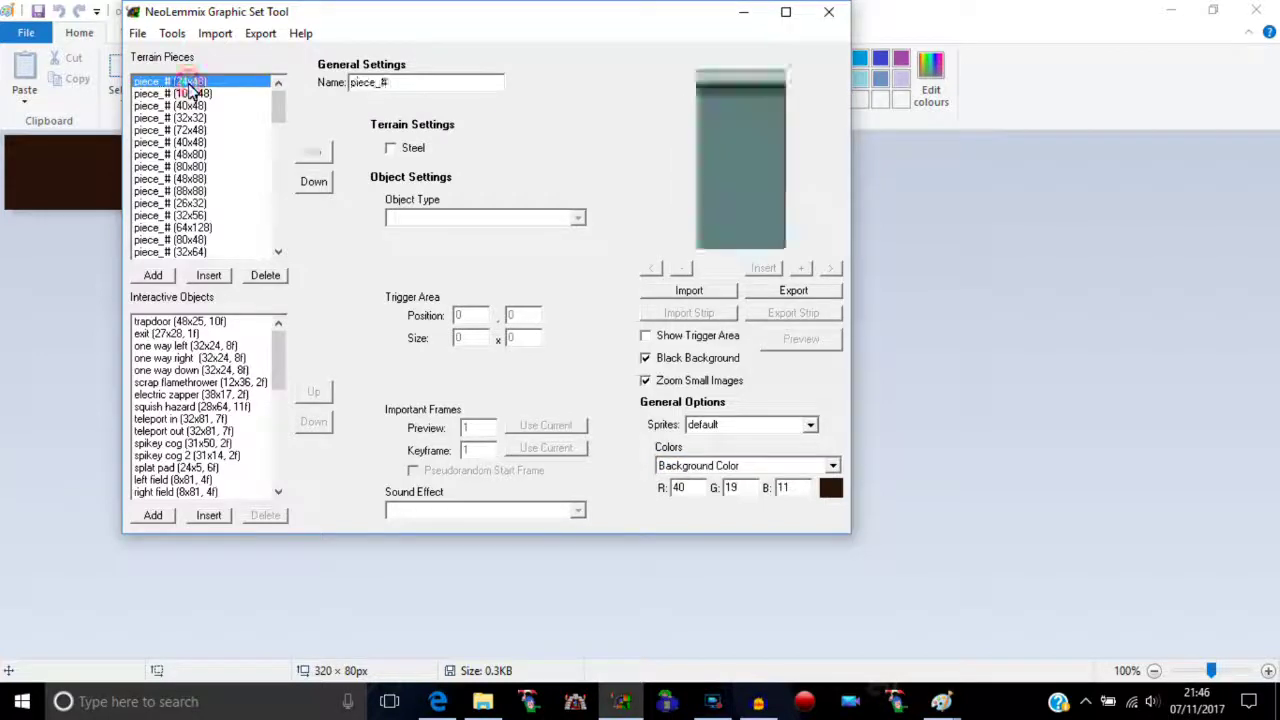
{"action": "left_click", "coordinate": [192, 93]}
{"action": "left_click", "coordinate": [190, 83]}
{"action": "left_click", "coordinate": [197, 94]}
{"action": "left_click", "coordinate": [195, 106]}
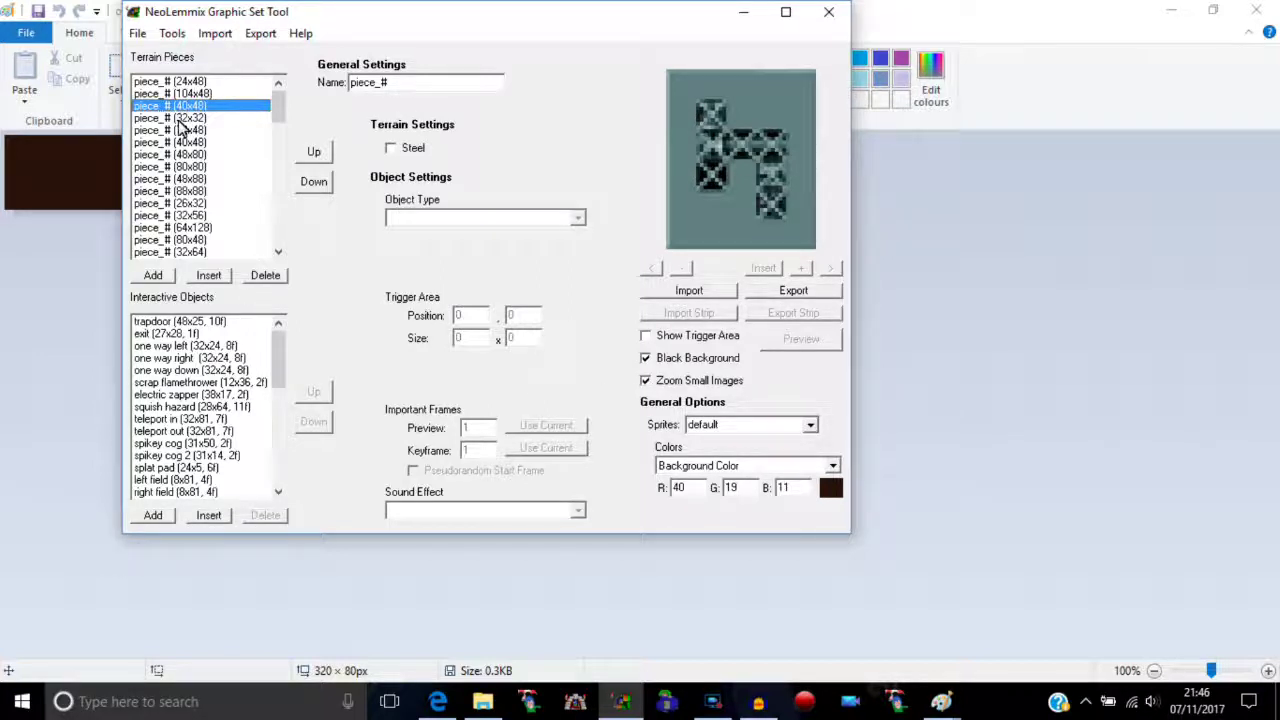
{"action": "left_click", "coordinate": [646, 382]}
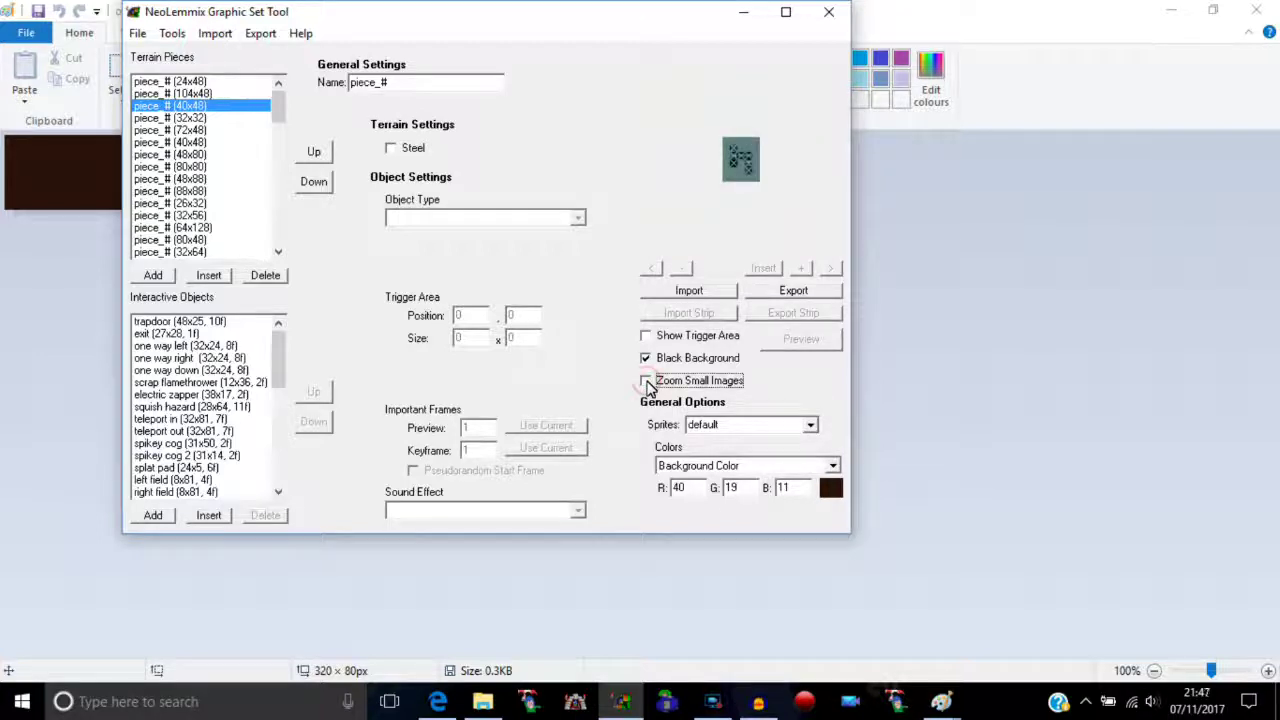
{"action": "left_click", "coordinate": [646, 382]}
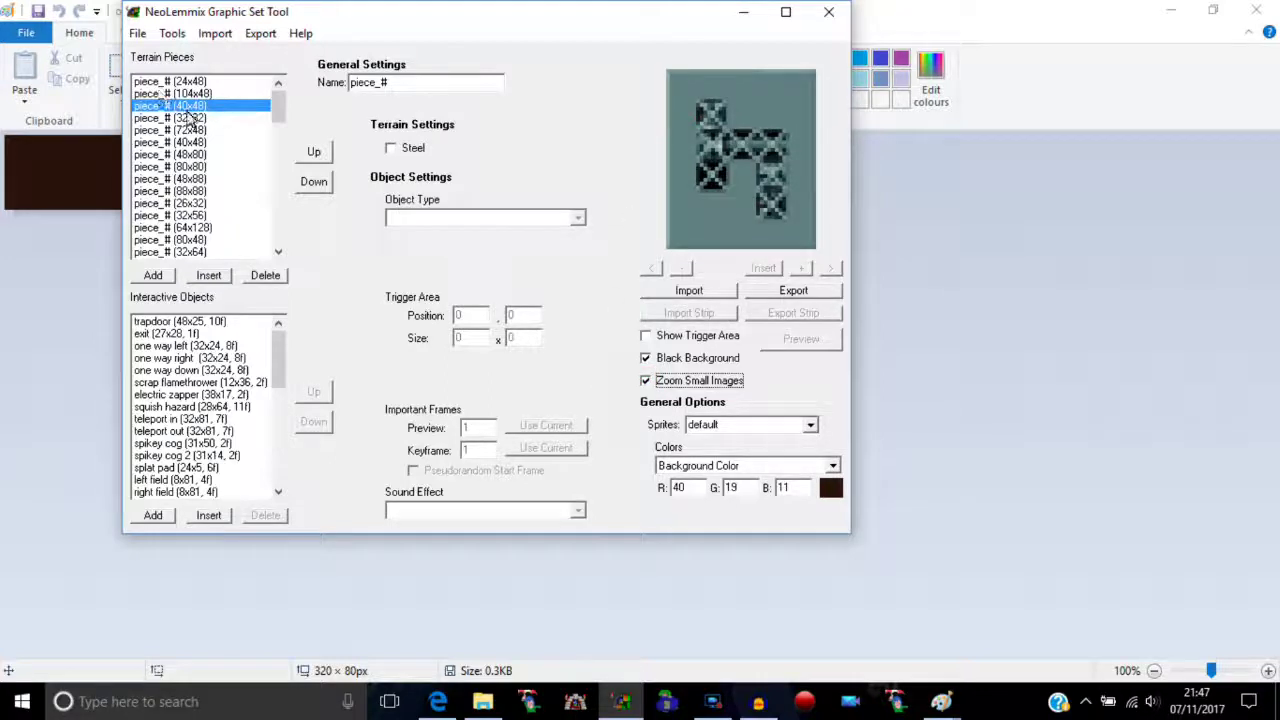
- Compare the 40x48 and 104x48 terrain pieces with Black Background off and on, leaving it on
{"action": "left_click", "coordinate": [646, 360]}
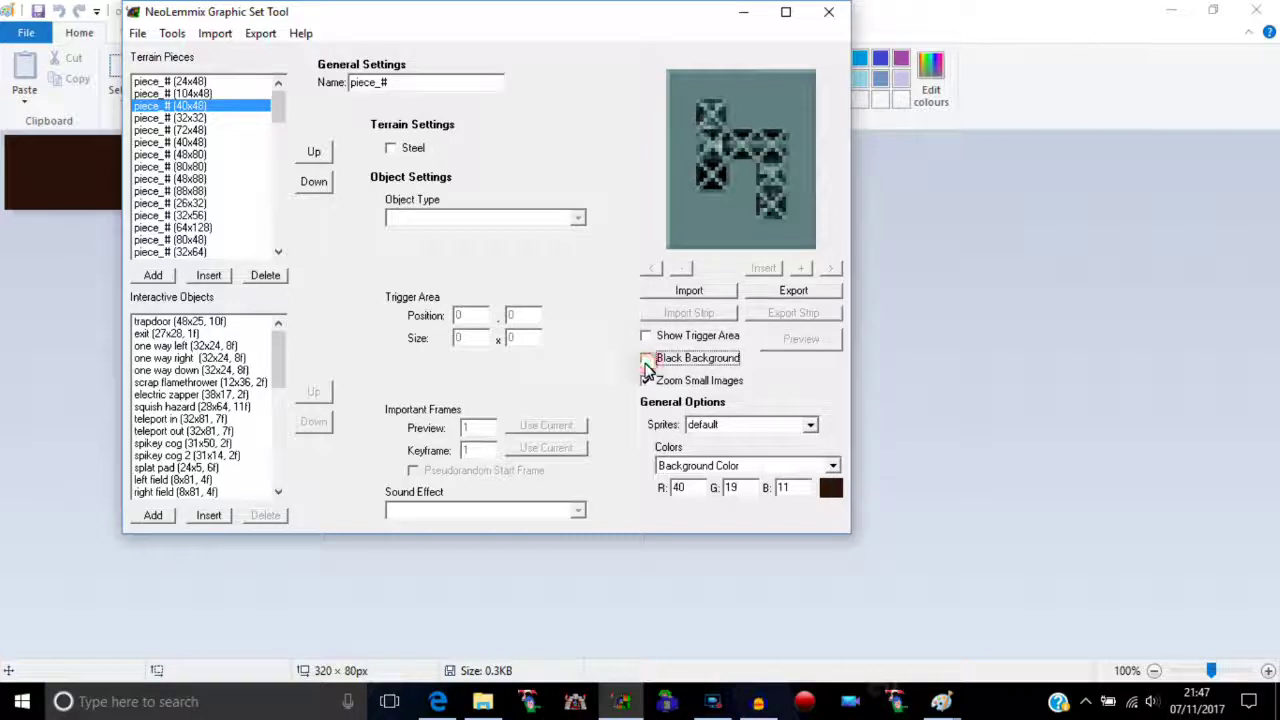
{"action": "left_click", "coordinate": [155, 94]}
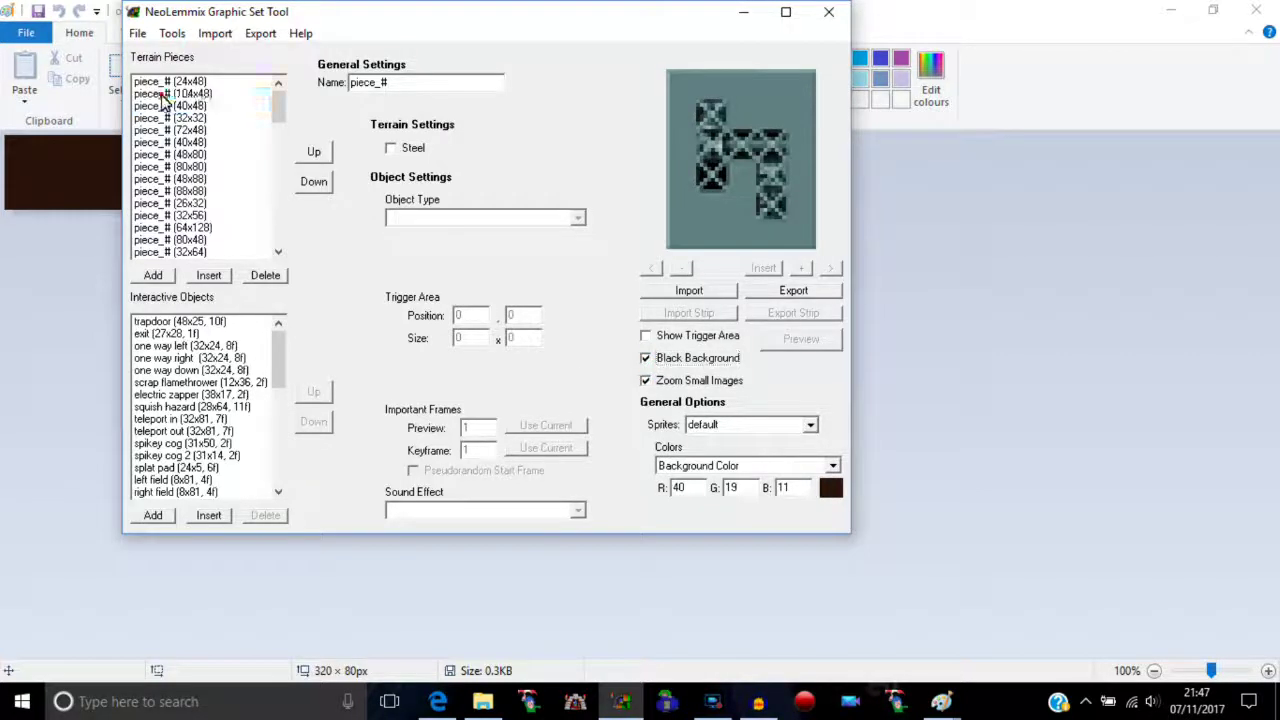
{"action": "left_click", "coordinate": [644, 362]}
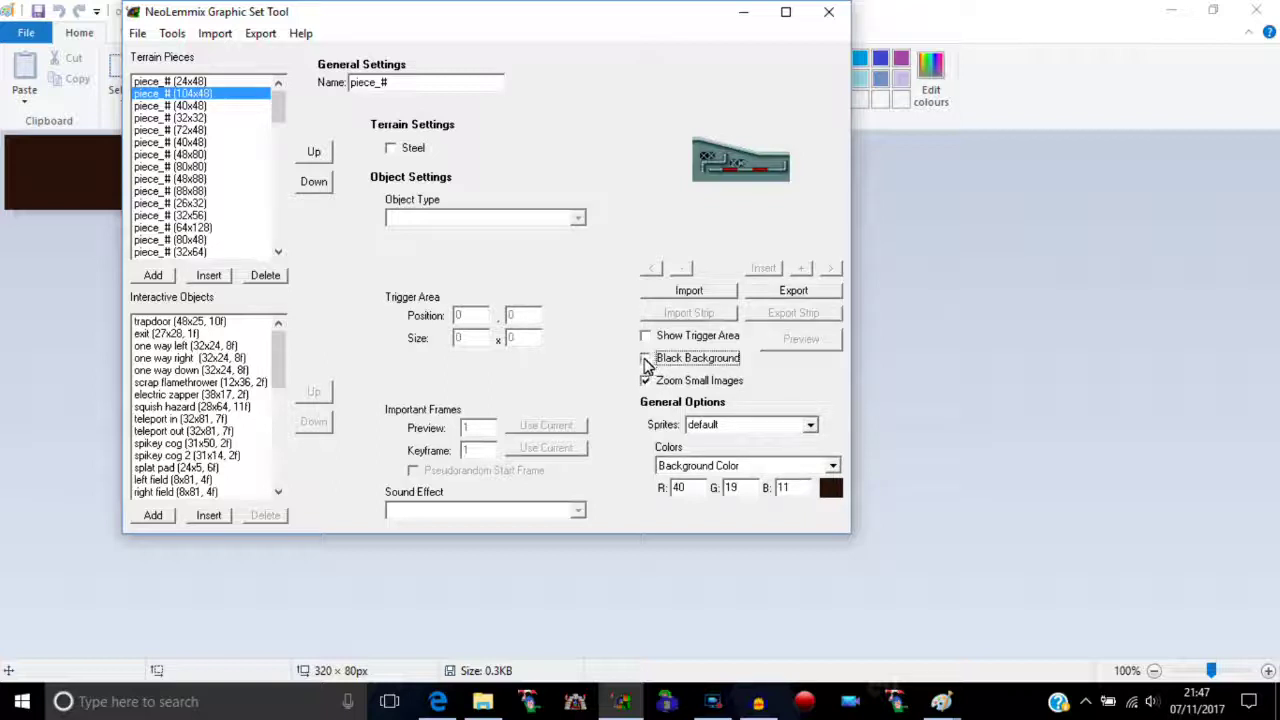
{"action": "left_click", "coordinate": [645, 362]}
{"action": "left_click", "coordinate": [645, 362]}
{"action": "left_click", "coordinate": [645, 362]}
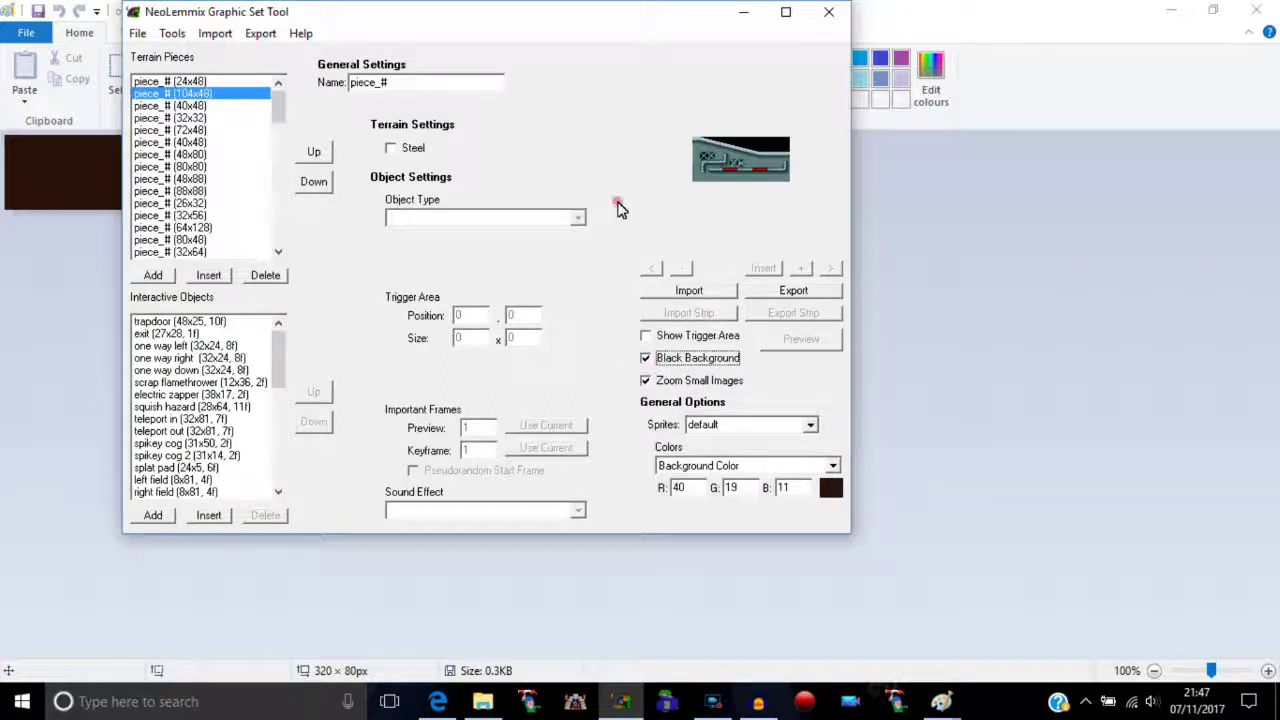
- Turn on Show Trigger Area and examine the trigger areas of the trapdoor and exit objects
{"action": "left_click", "coordinate": [646, 337]}
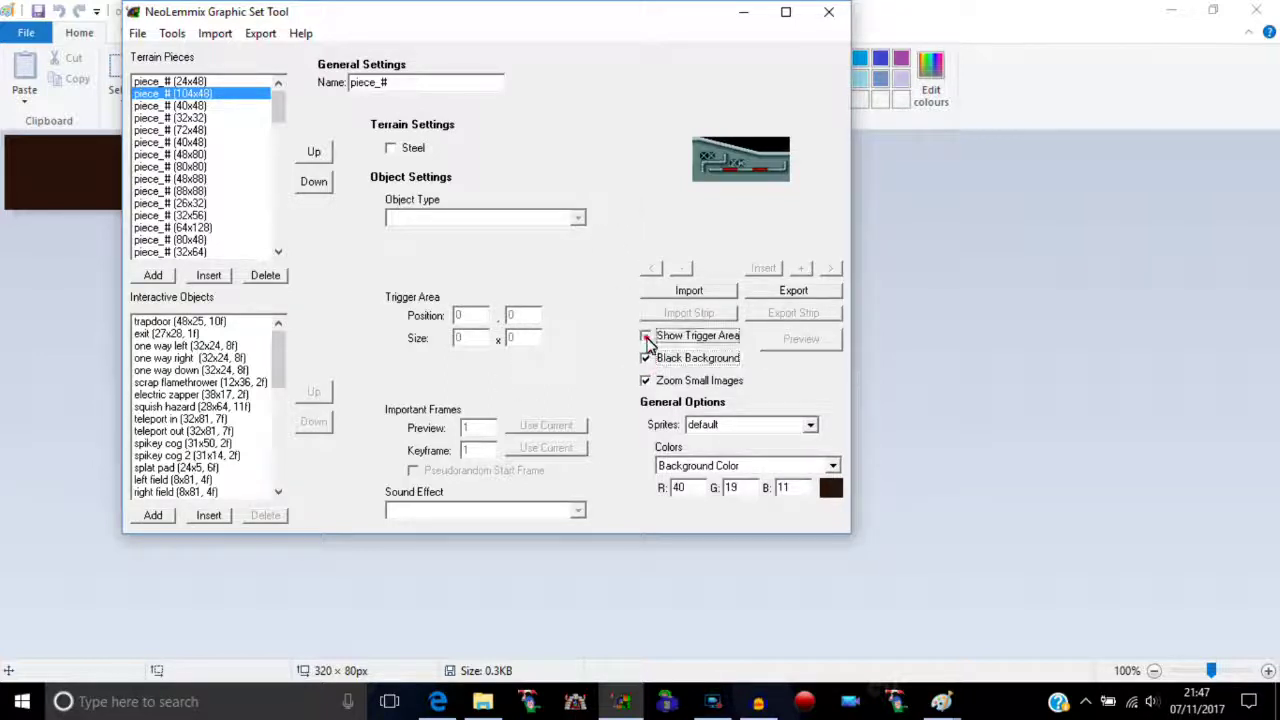
{"action": "left_click", "coordinate": [176, 321]}
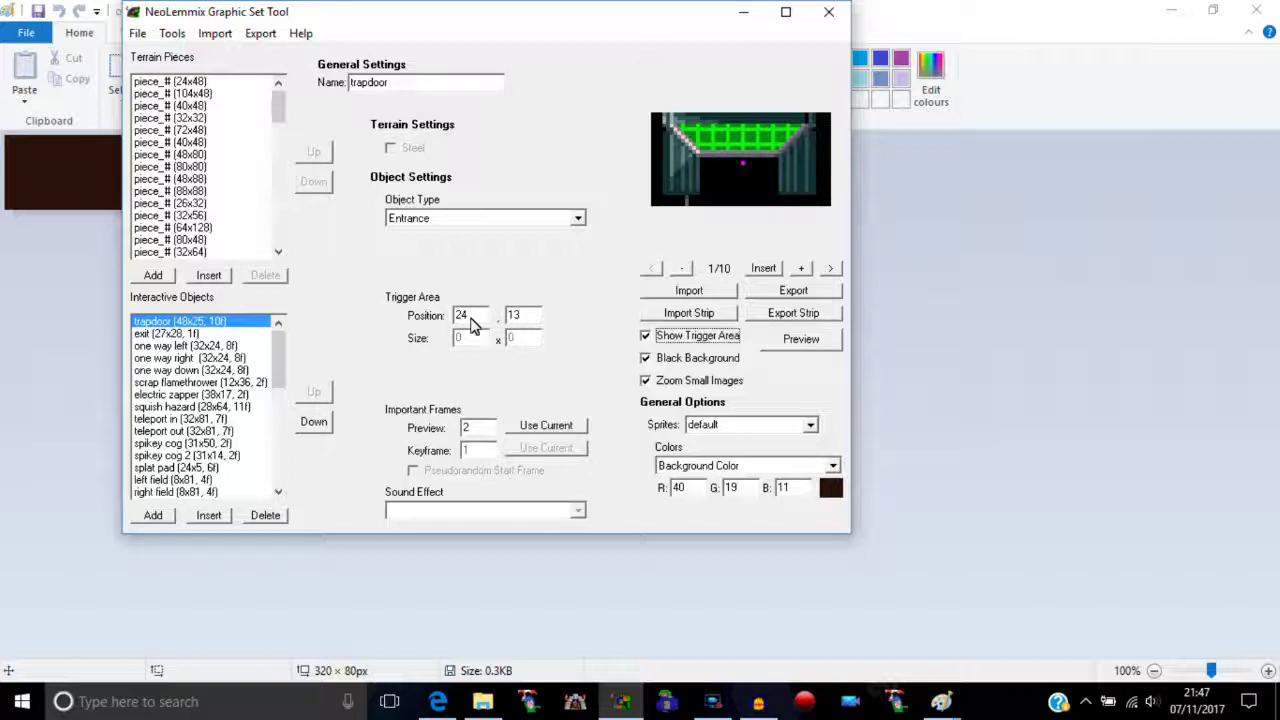
{"action": "left_click", "coordinate": [152, 334]}
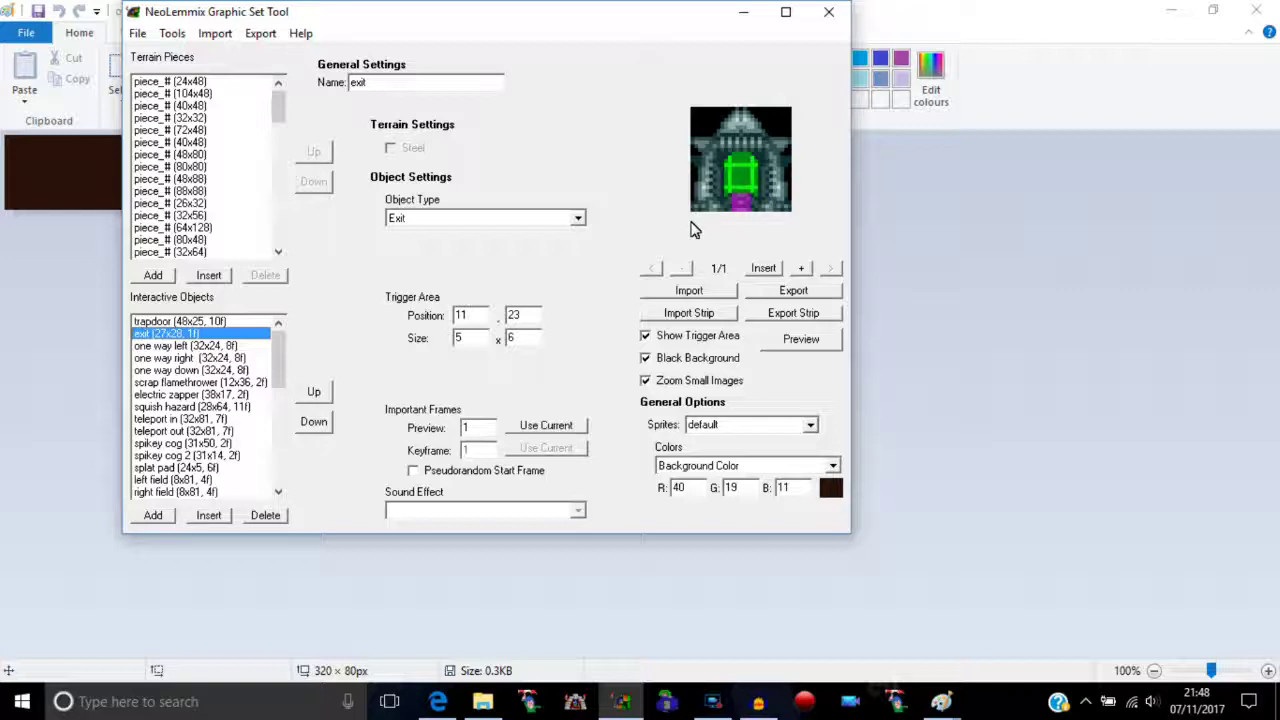
- Examine the trigger areas of the locked exit, unlock button, scrap flamethrower and electric zapper objects
{"action": "left_click_drag", "start_coordinate": [281, 350], "coordinate": [280, 385]}
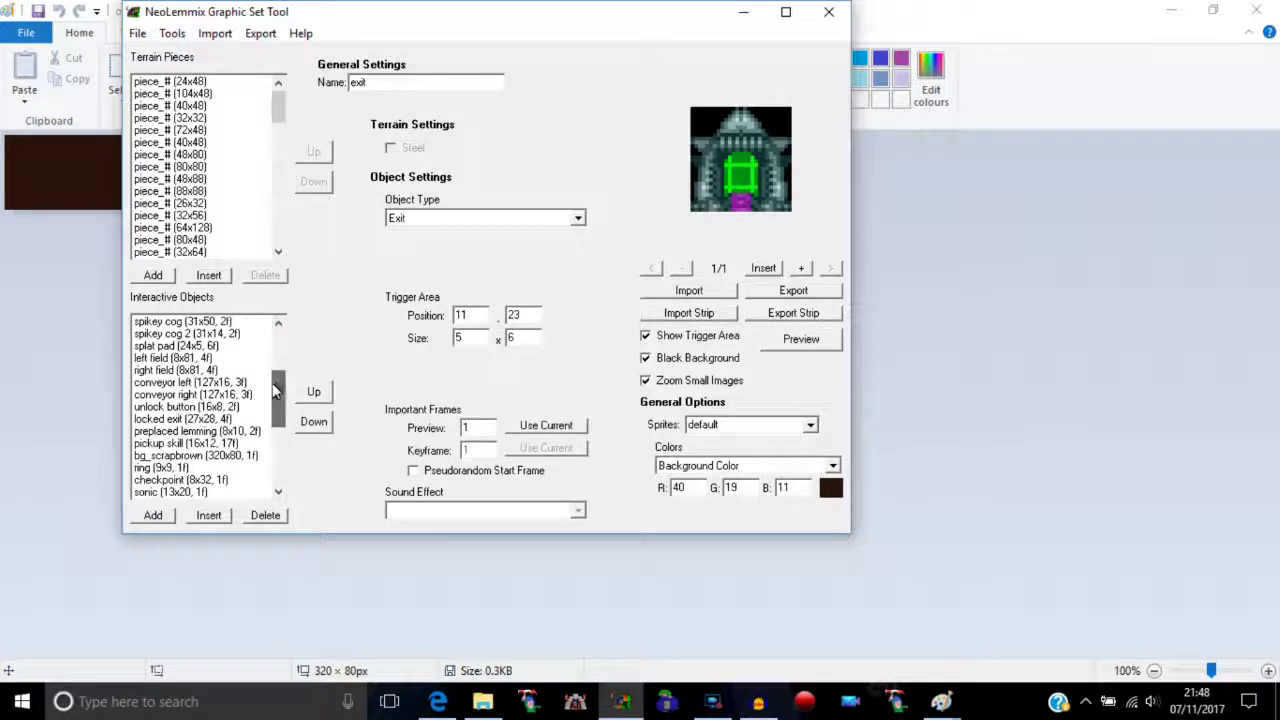
{"action": "left_click", "coordinate": [148, 419]}
{"action": "left_click", "coordinate": [150, 407]}
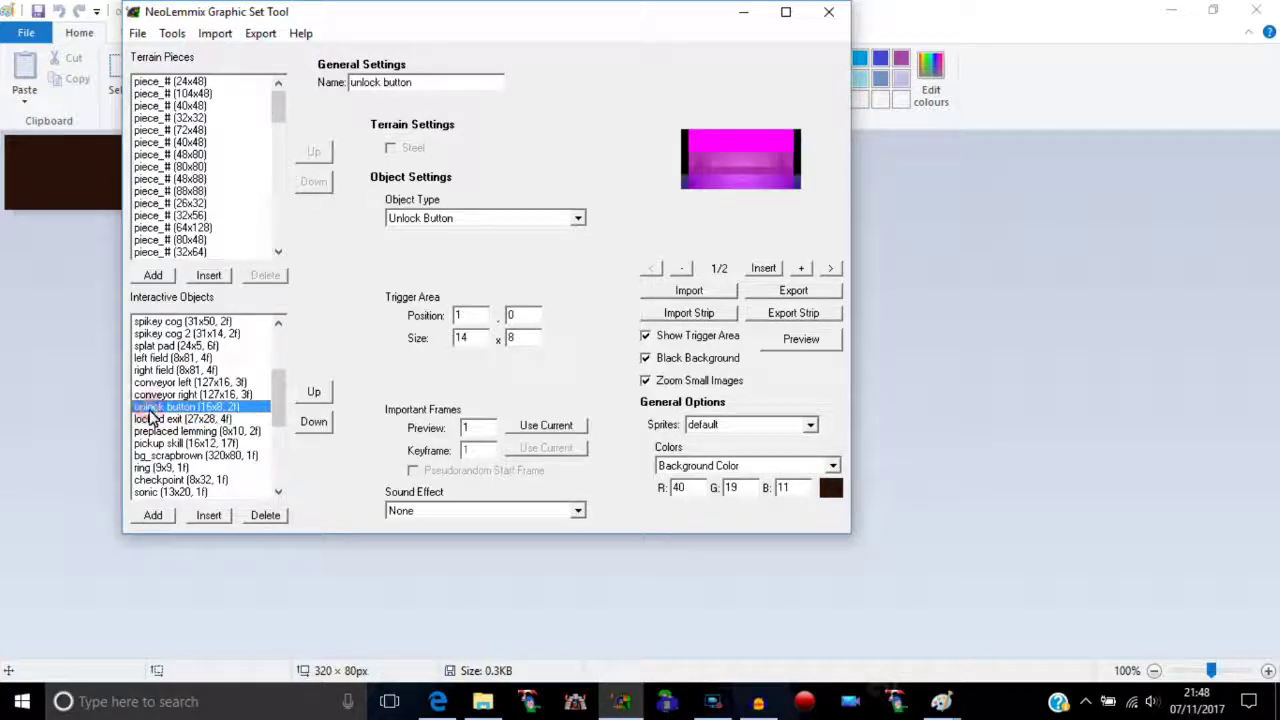
{"action": "left_click_drag", "start_coordinate": [277, 390], "coordinate": [276, 340]}
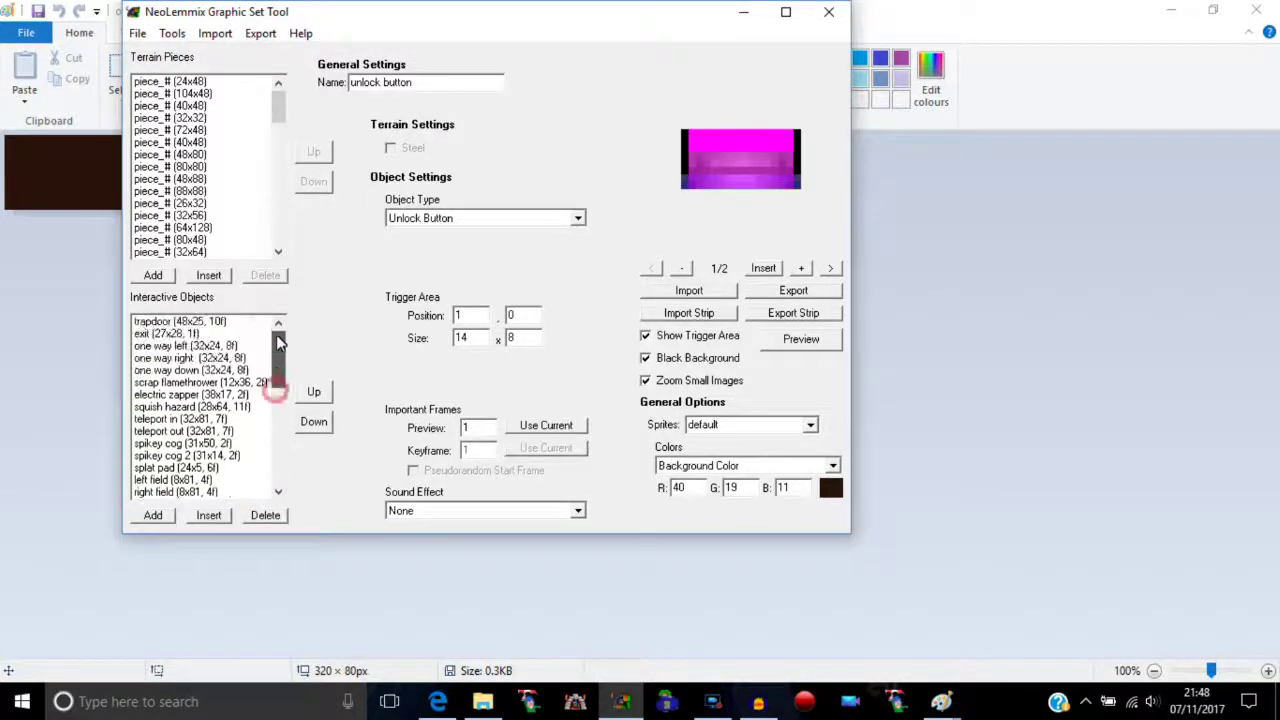
{"action": "left_click", "coordinate": [157, 383]}
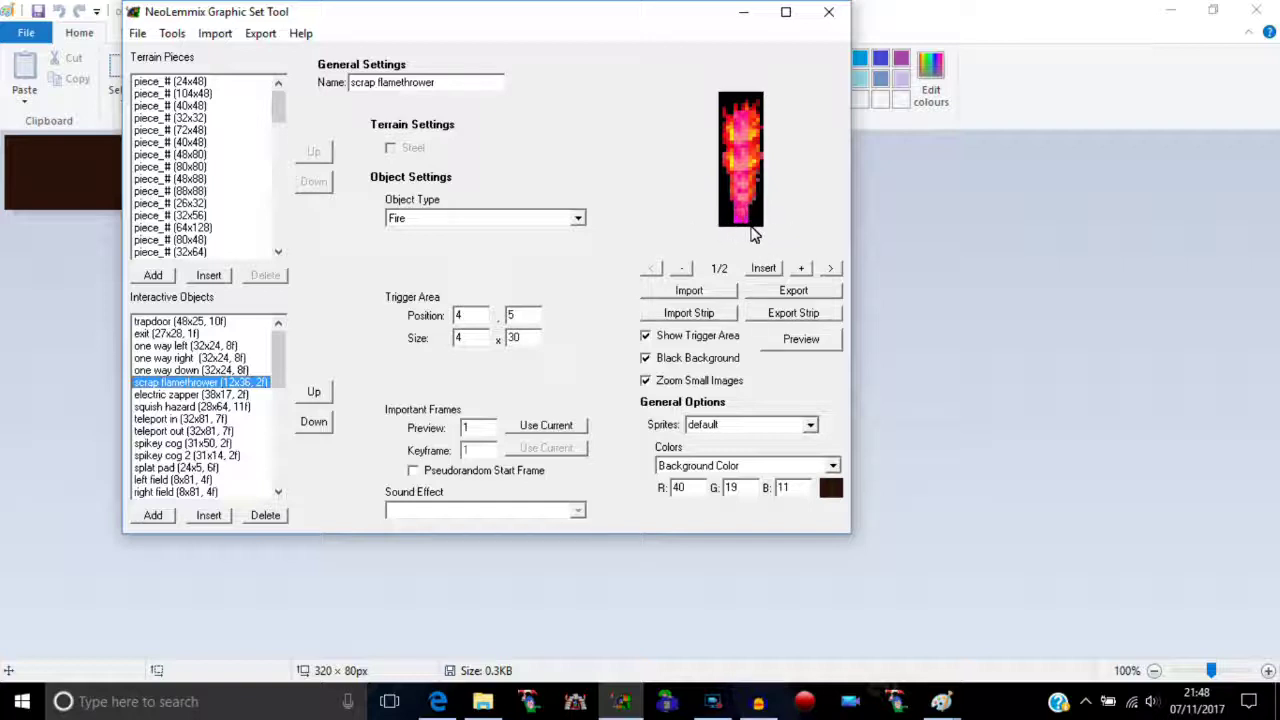
{"action": "left_click", "coordinate": [197, 397]}
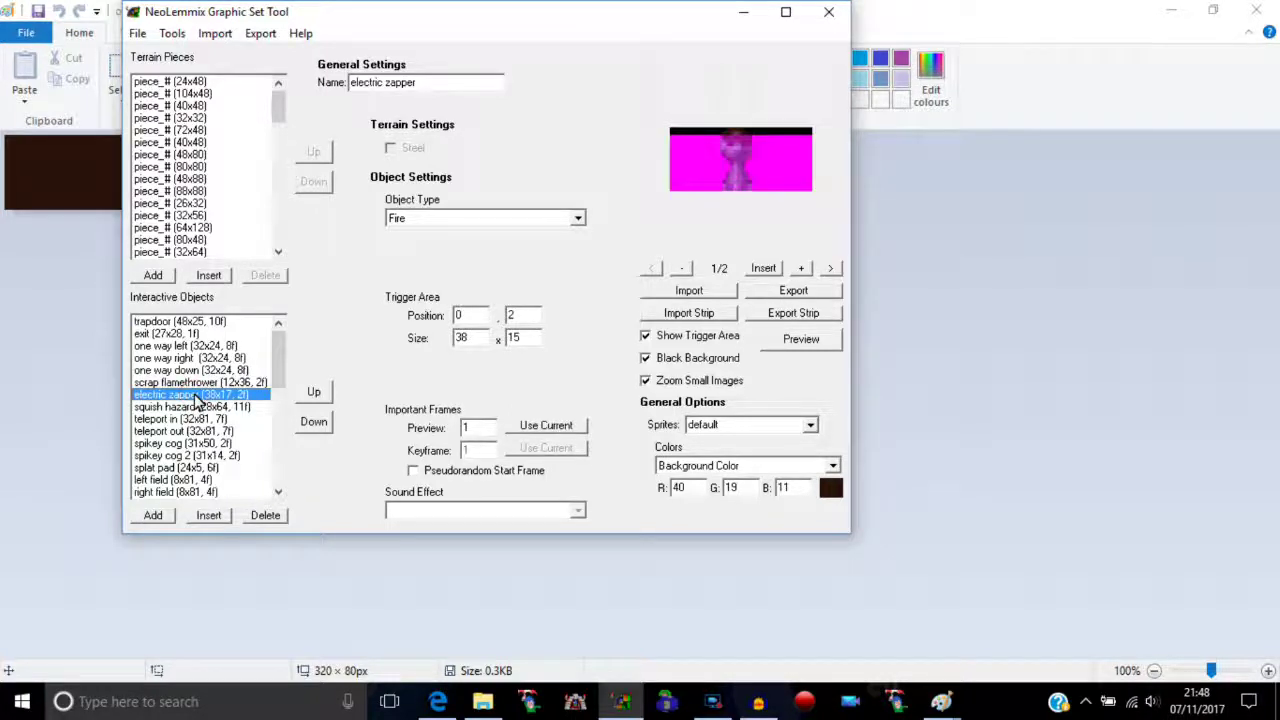
- Compare the electric zapper's image with and without its trigger area, leaving the trigger area hidden
{"action": "left_click", "coordinate": [645, 337]}
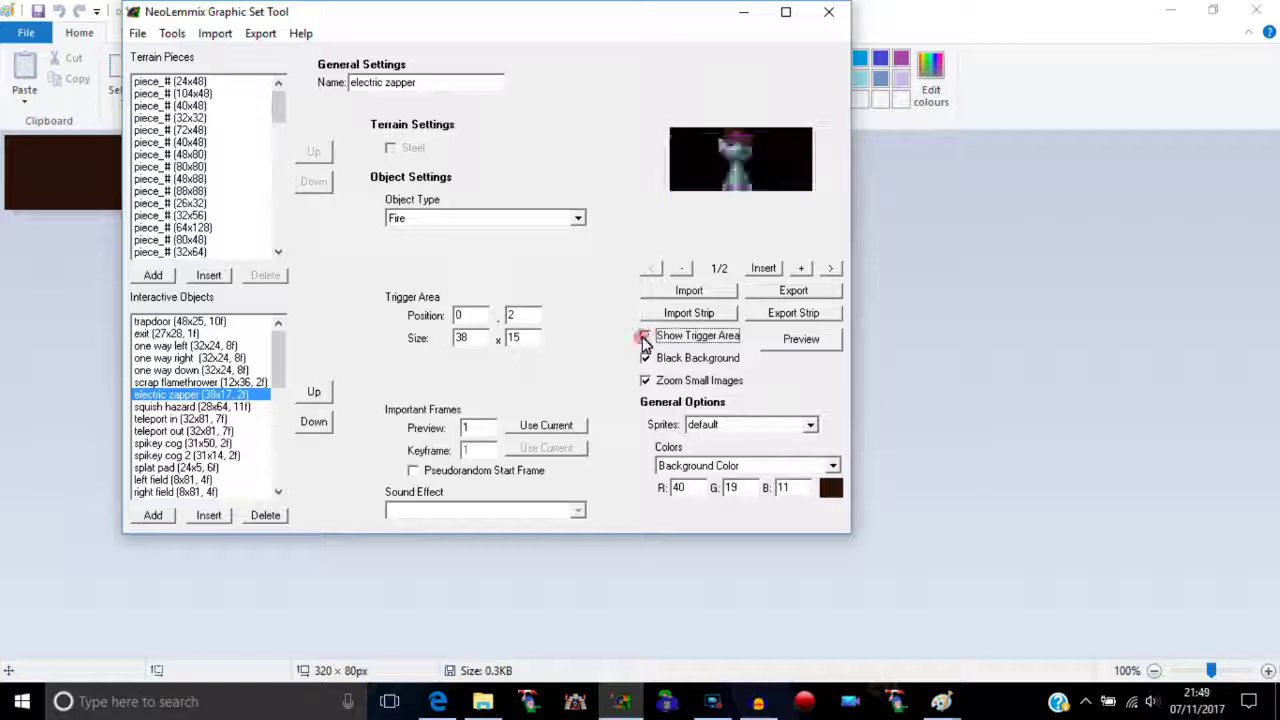
{"action": "left_click", "coordinate": [645, 338]}
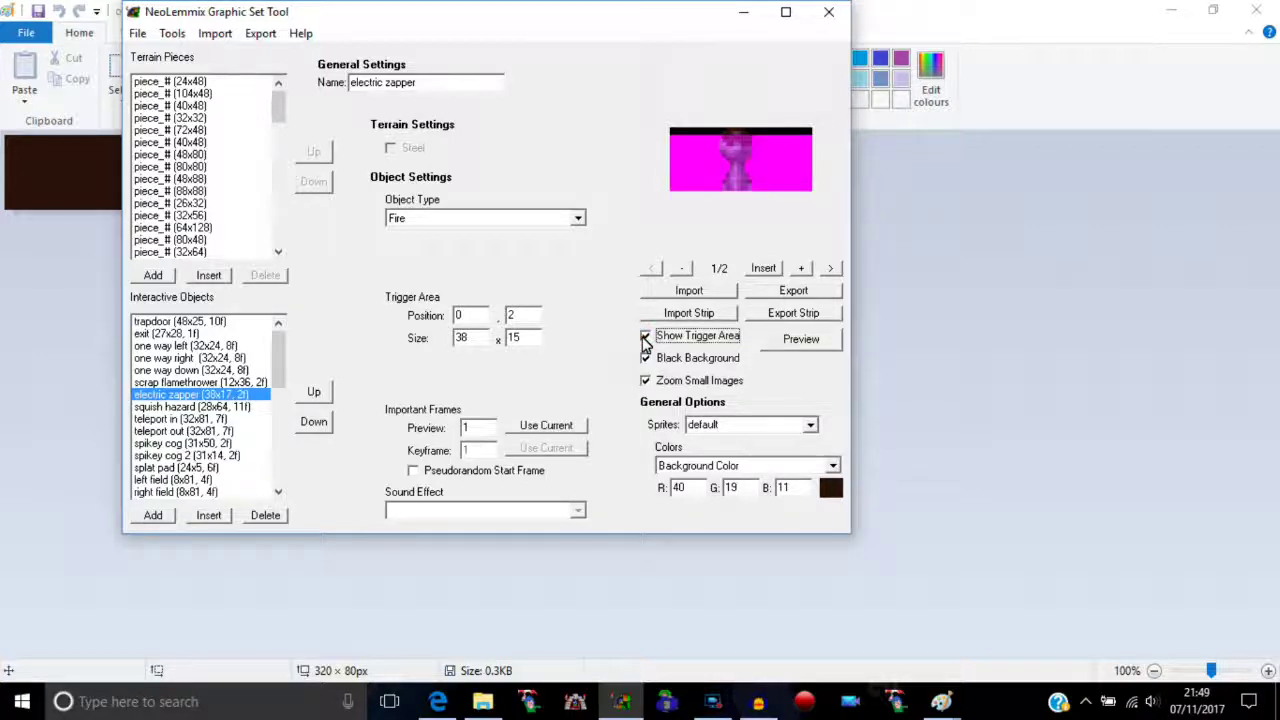
{"action": "left_click", "coordinate": [645, 337]}
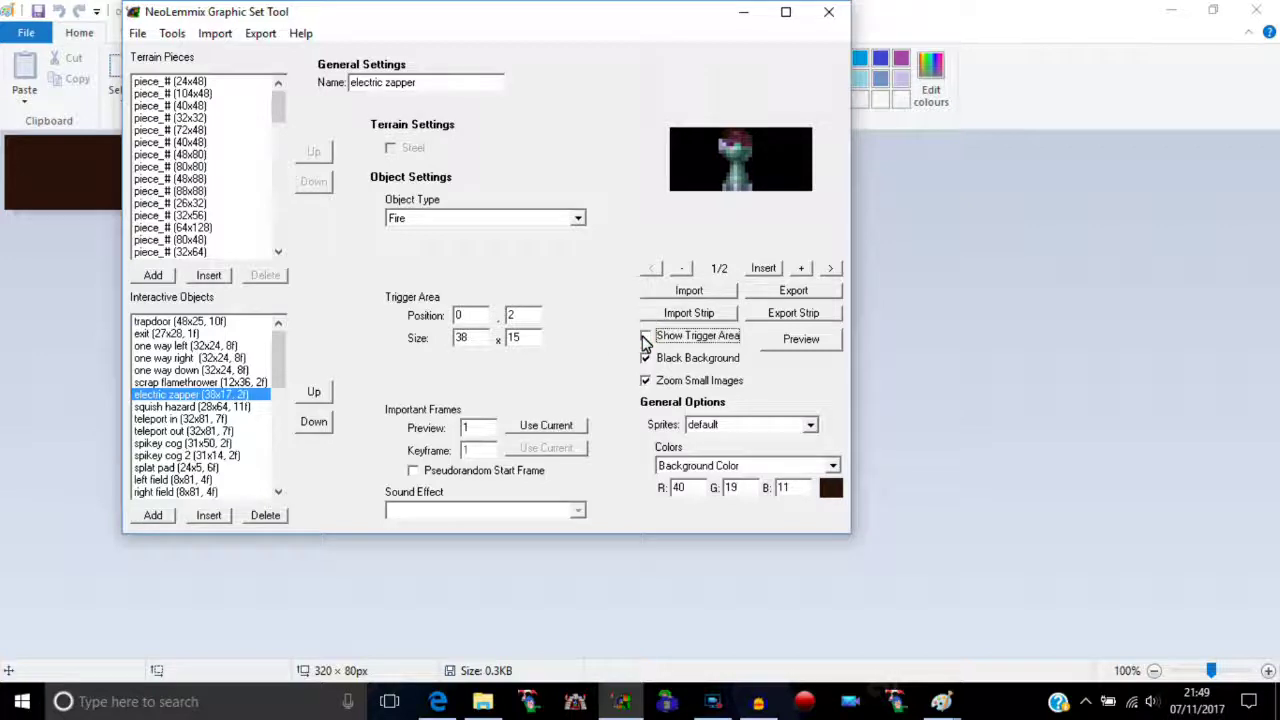
- Select the exit object again and show its trigger area
{"action": "left_click", "coordinate": [278, 348]}
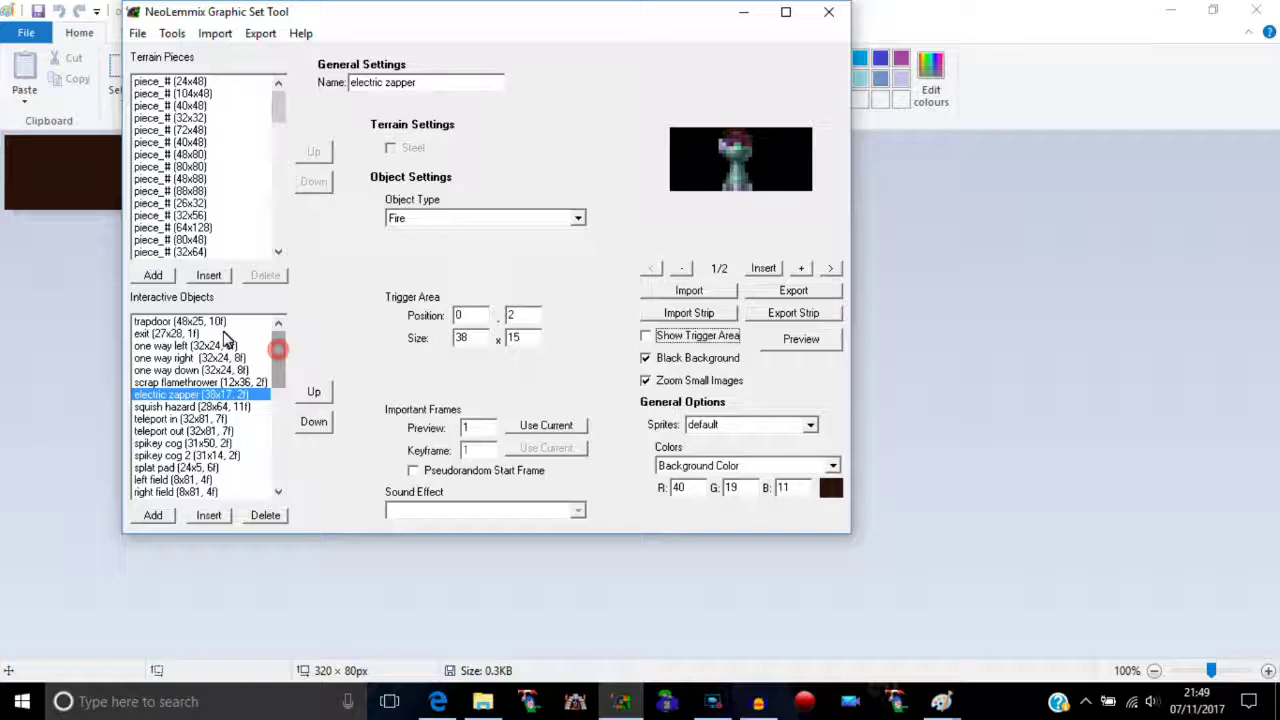
{"action": "left_click", "coordinate": [224, 334]}
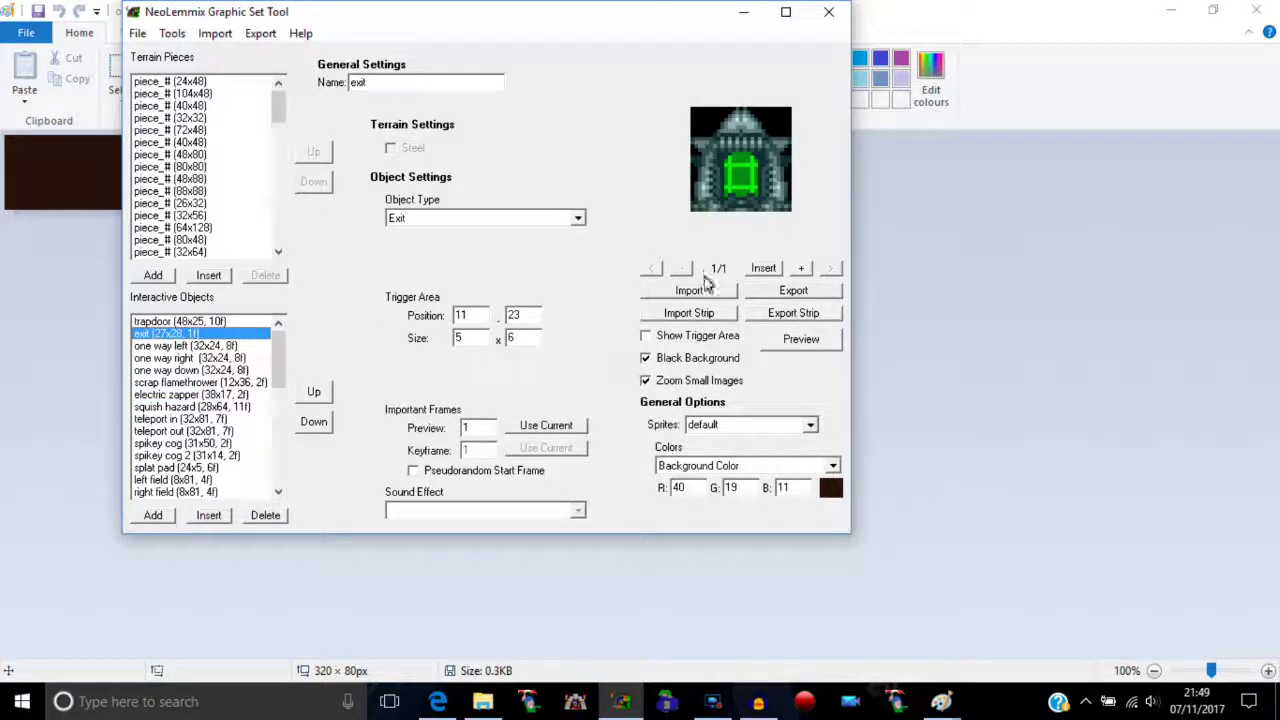
{"action": "left_click", "coordinate": [646, 335]}
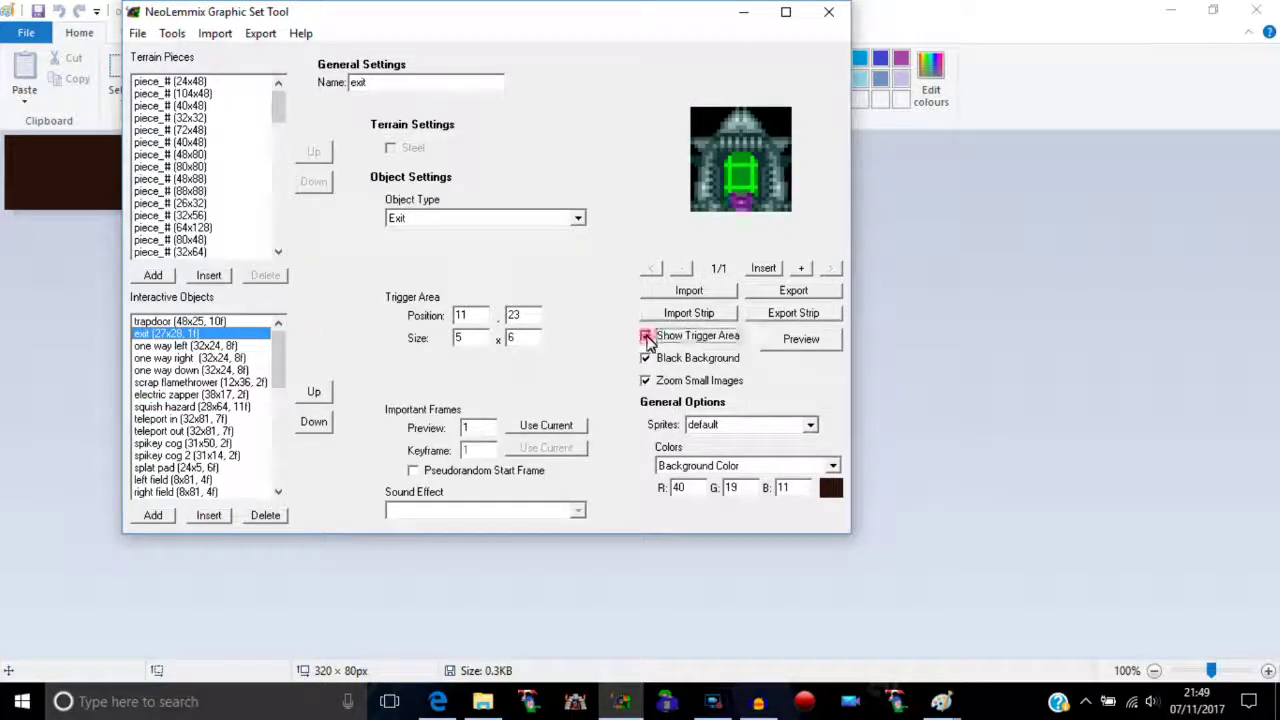
- Try a horizontal trigger area position of 5 for the exit, and restore it to 11
{"action": "double_click", "coordinate": [474, 324]}
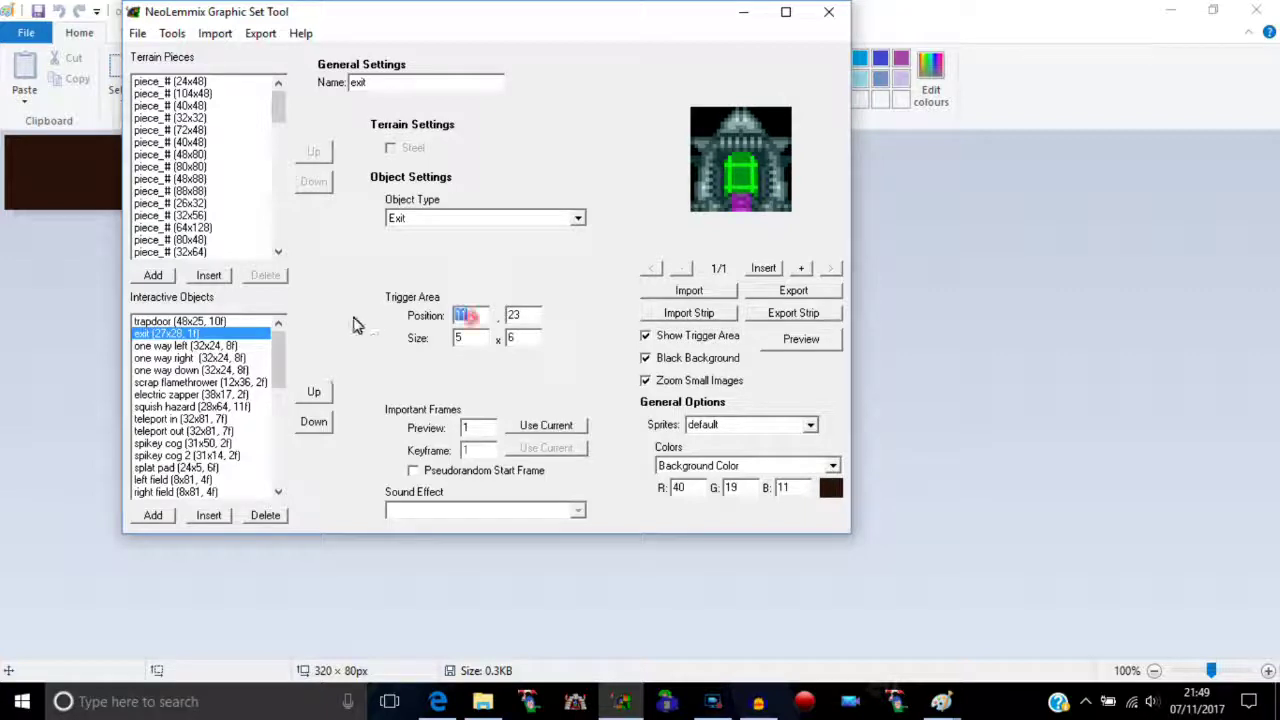
{"action": "type", "text": "5"}
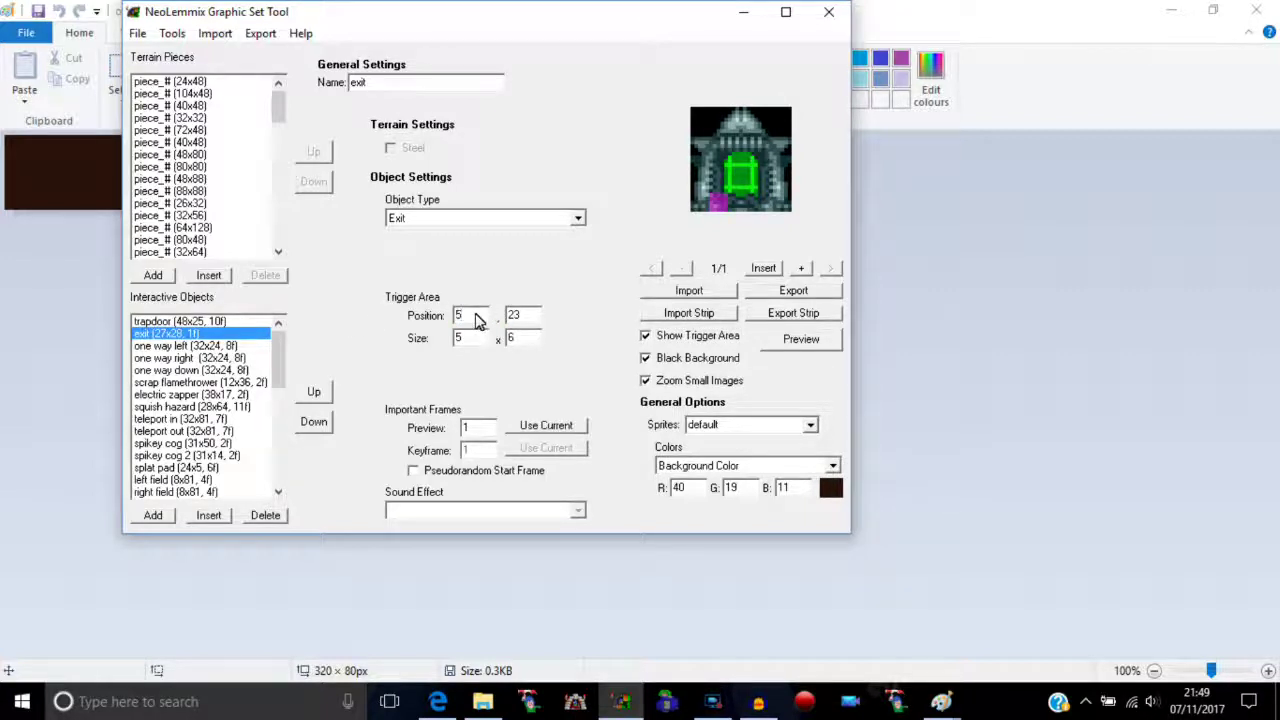
{"action": "double_click", "coordinate": [472, 316]}
{"action": "type", "text": "11"}
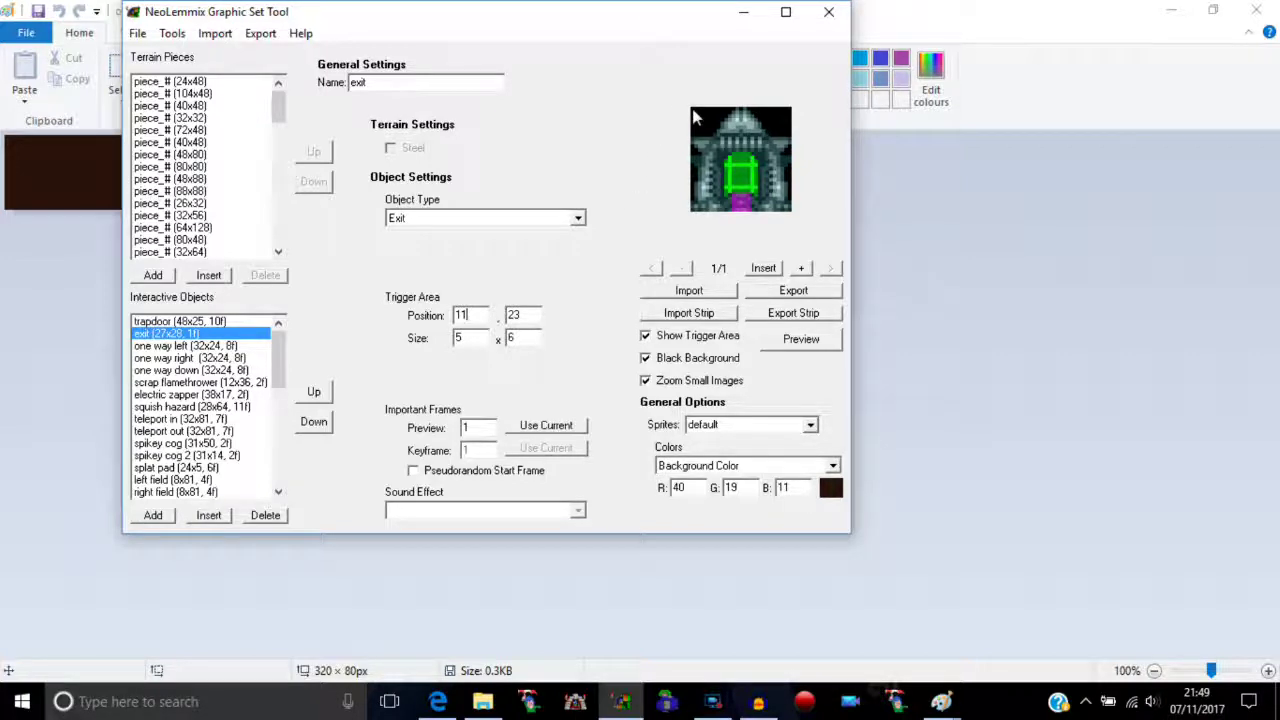
- Try a vertical trigger area position of 5 for the exit, and restore it to 23
{"action": "double_click", "coordinate": [536, 314]}
{"action": "type", "text": "5"}
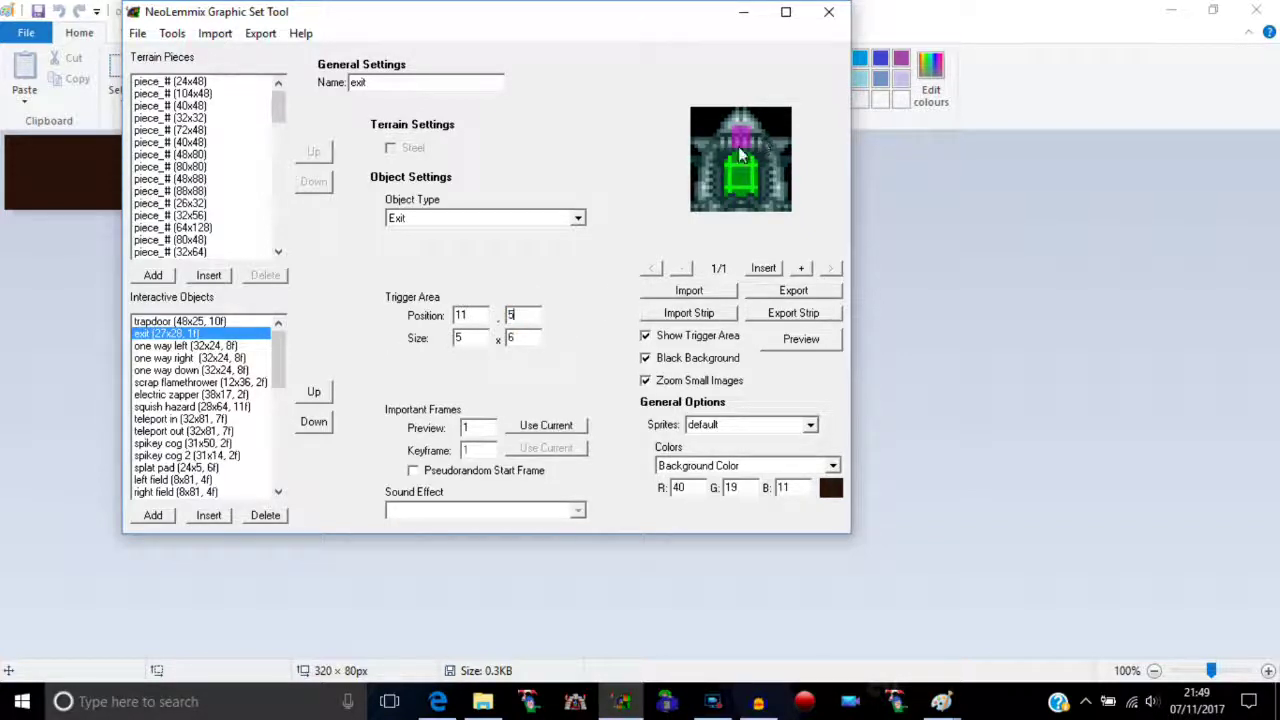
{"action": "double_click", "coordinate": [527, 315]}
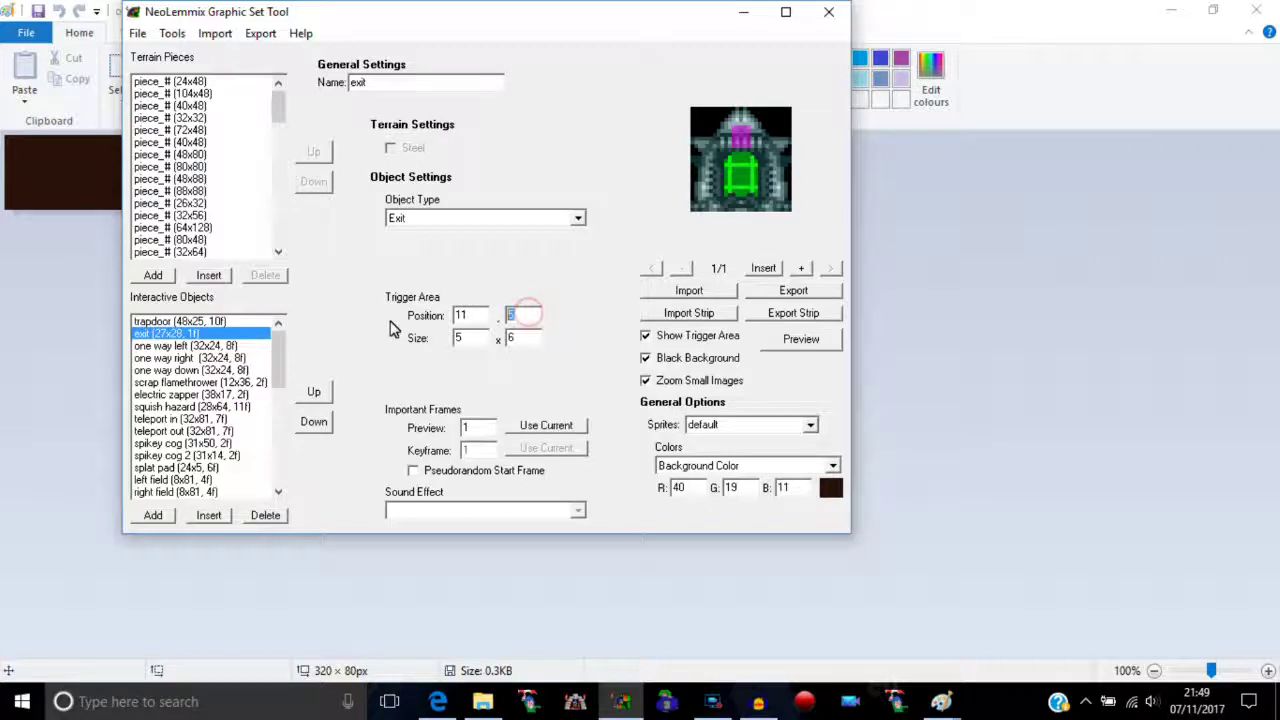
{"action": "type", "text": "23"}
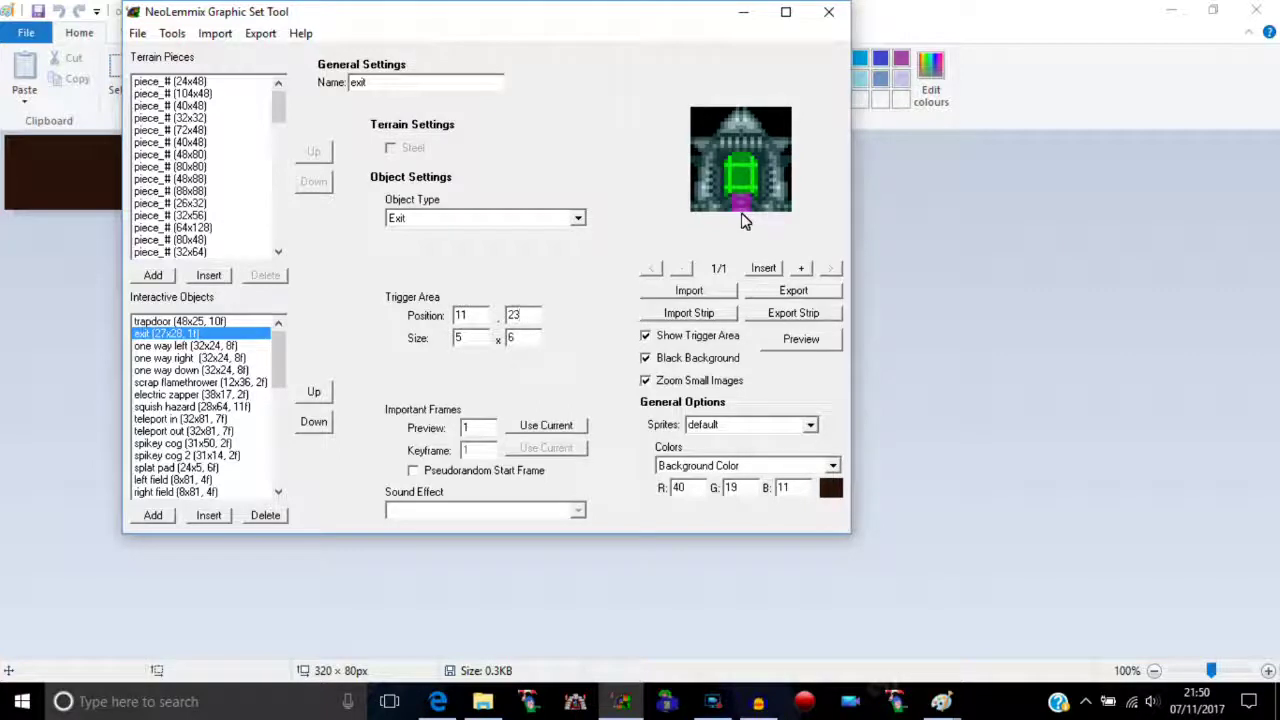
- Load bubble.dat without saving the current graphic set and examine its exit object's trigger area
{"action": "left_click", "coordinate": [137, 33]}
{"action": "left_click", "coordinate": [160, 80]}
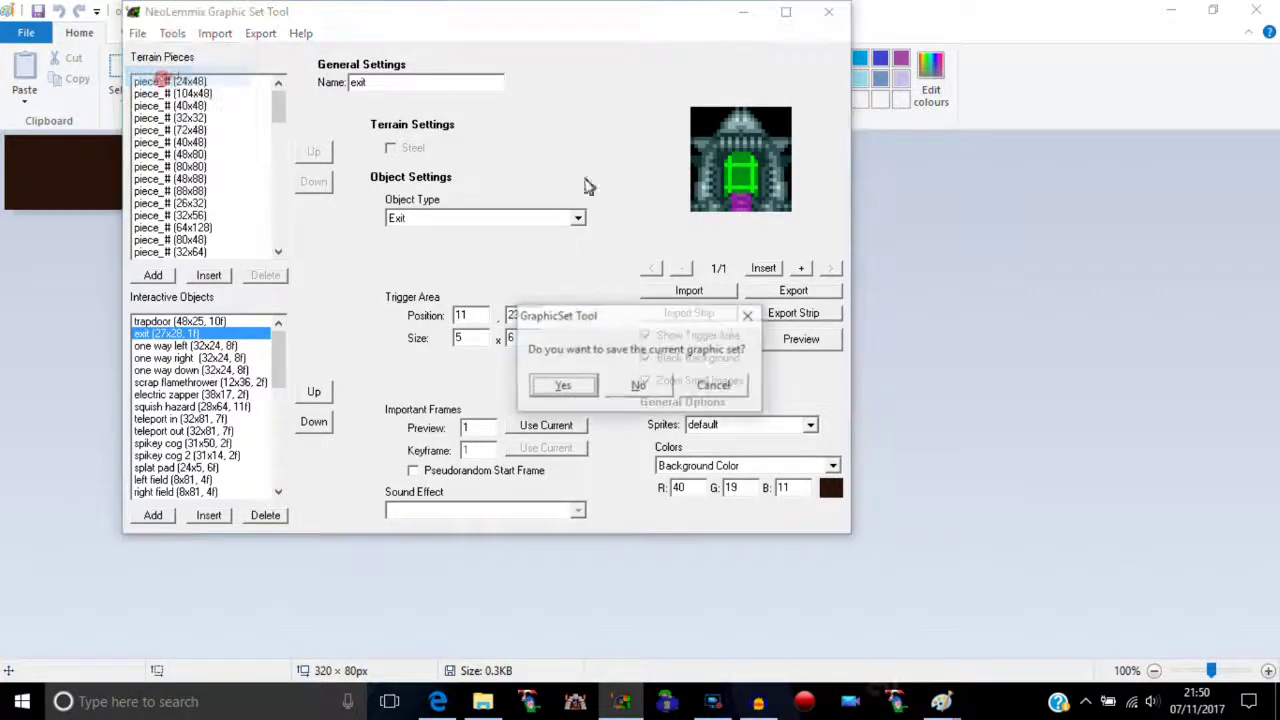
{"action": "left_click", "coordinate": [638, 388]}
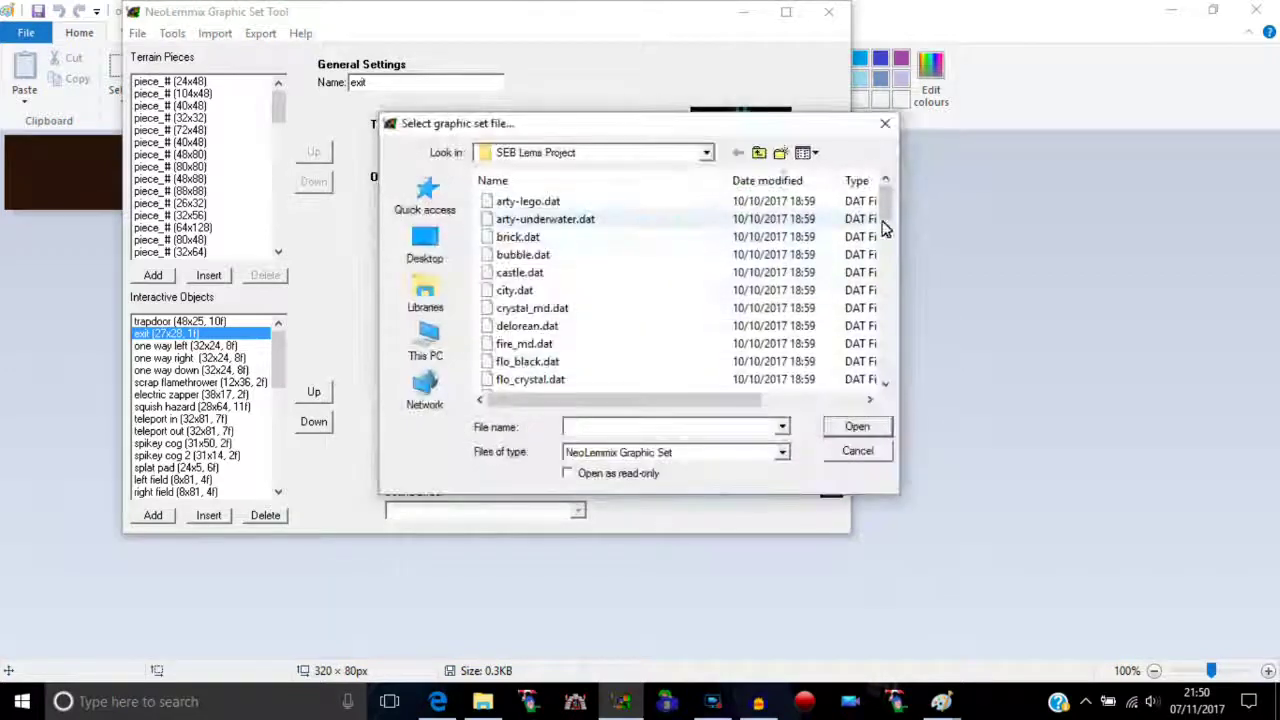
{"action": "double_click", "coordinate": [500, 254]}
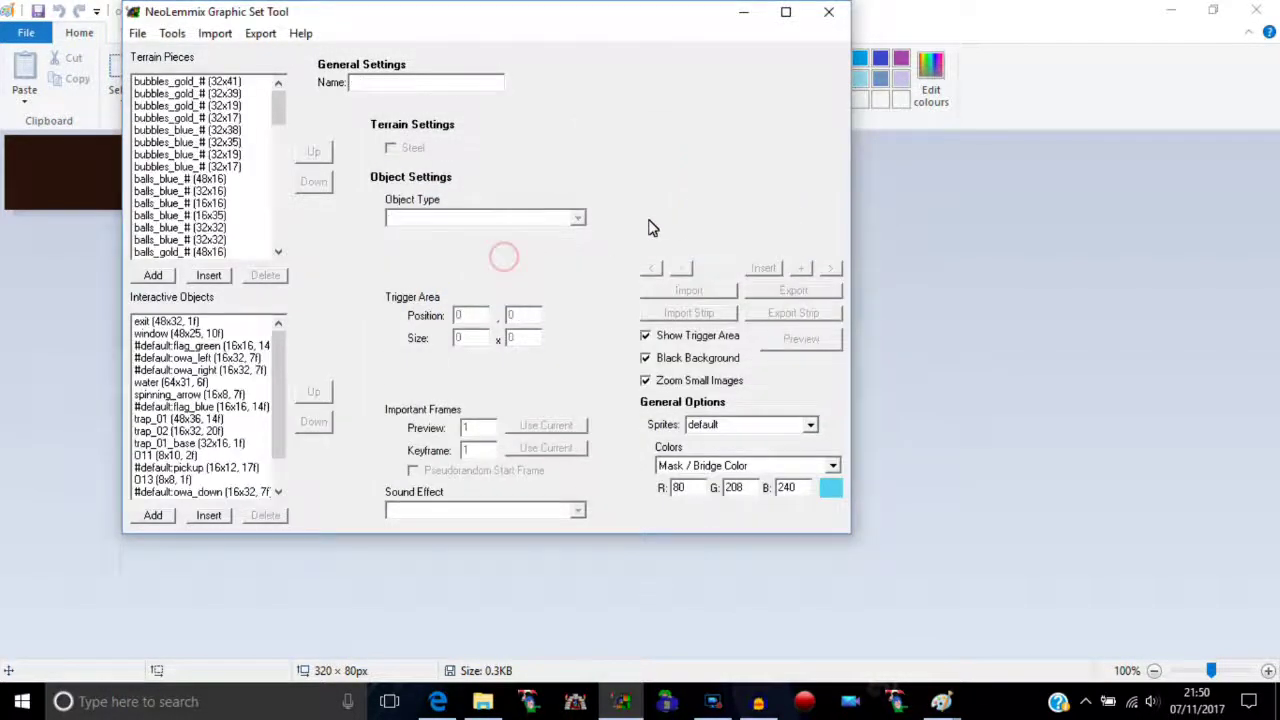
{"action": "left_click", "coordinate": [162, 322]}
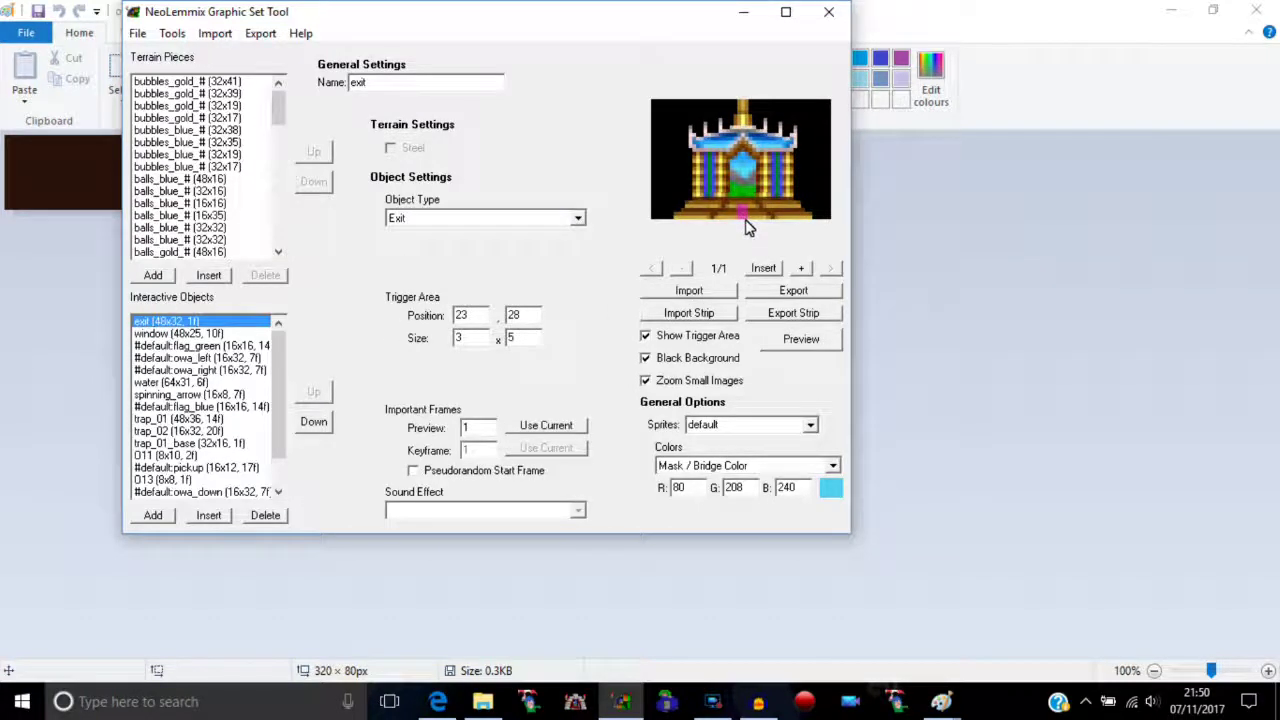
- Load the grnk3_cyber.dat graphic set from the SEB Lems Project folder
{"action": "left_click", "coordinate": [137, 33]}
{"action": "left_click", "coordinate": [160, 78]}
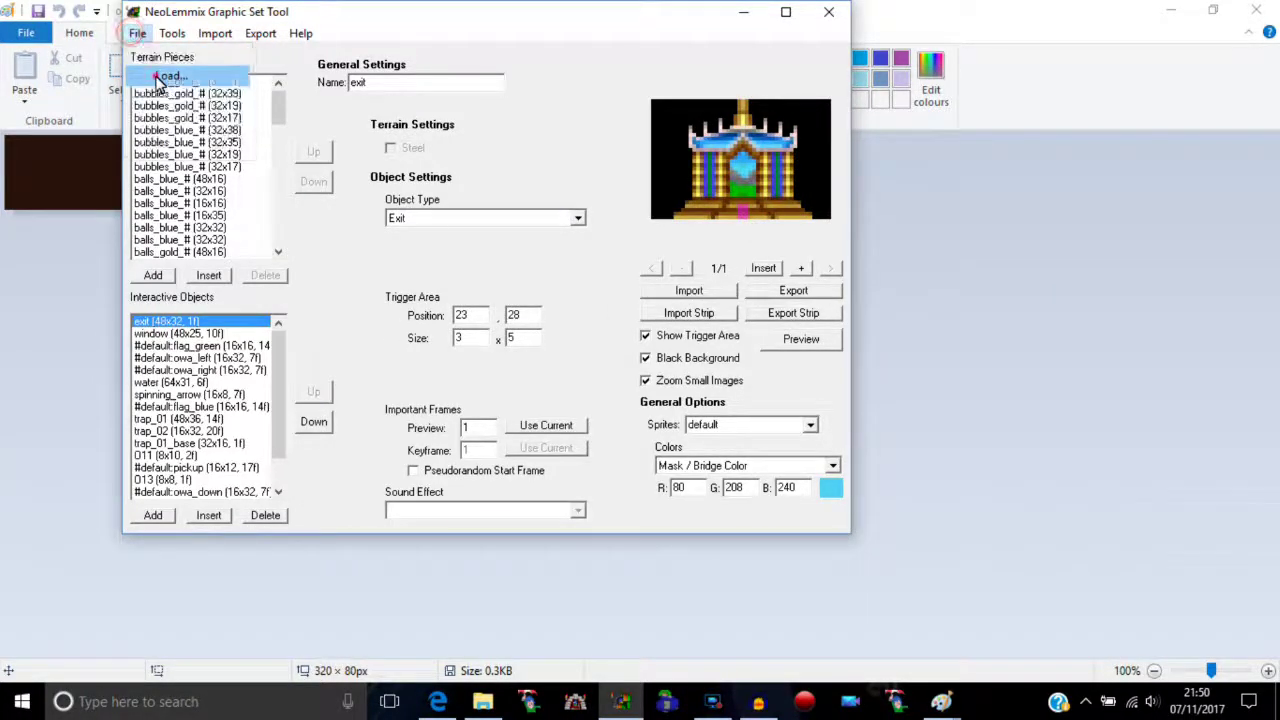
{"action": "left_click_drag", "start_coordinate": [886, 190], "coordinate": [886, 268]}
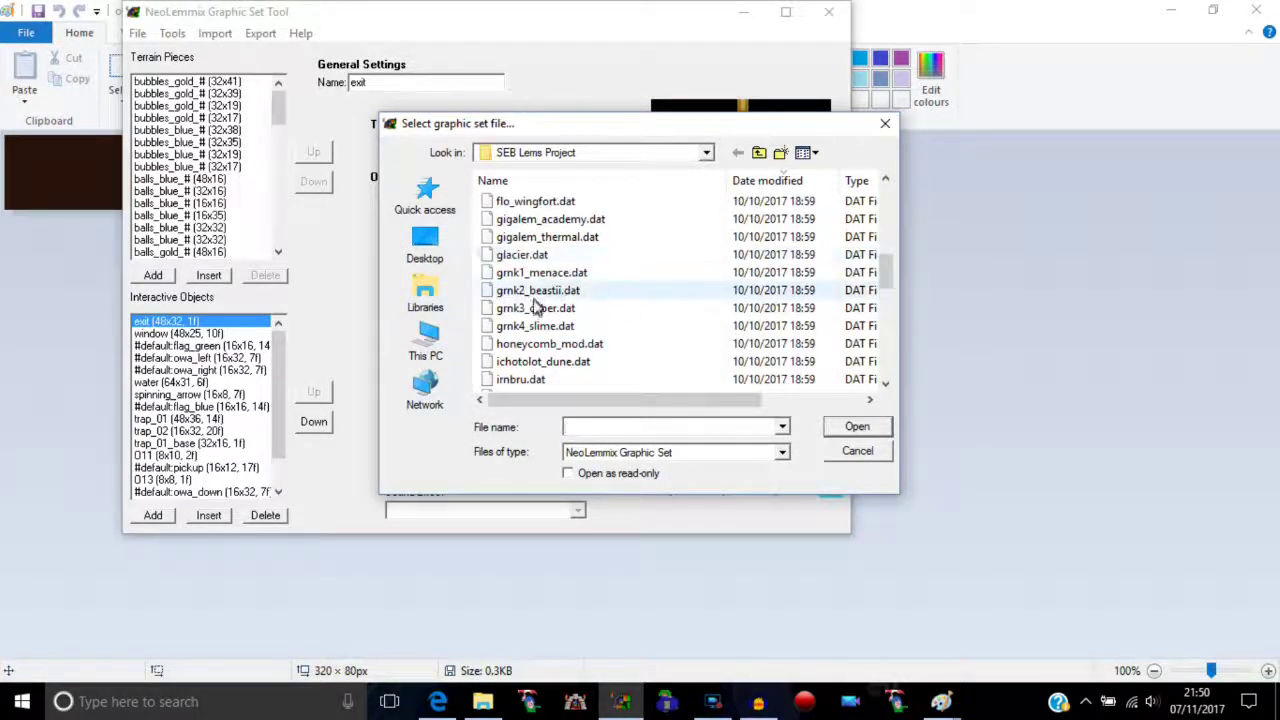
{"action": "double_click", "coordinate": [535, 308]}
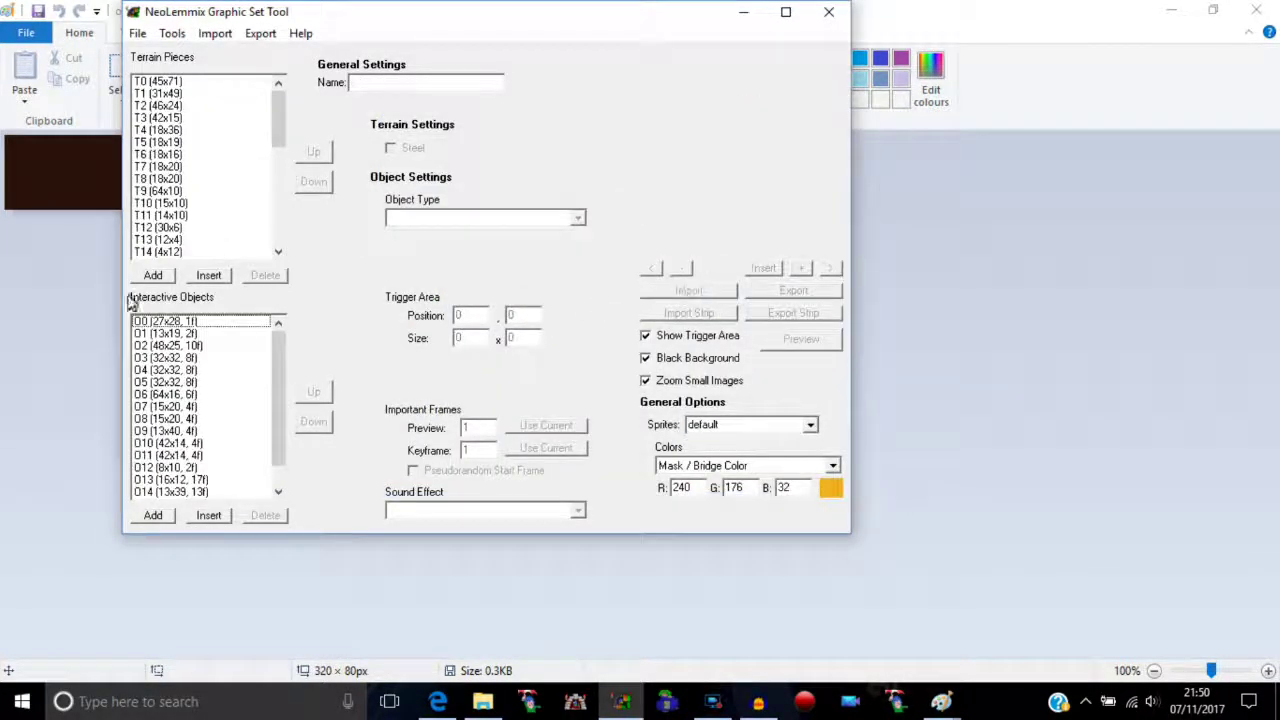
- Examine the O0 exit's trigger area, and load the graphic set with the pagoda exit to examine its trigger area
{"action": "left_click", "coordinate": [168, 322]}
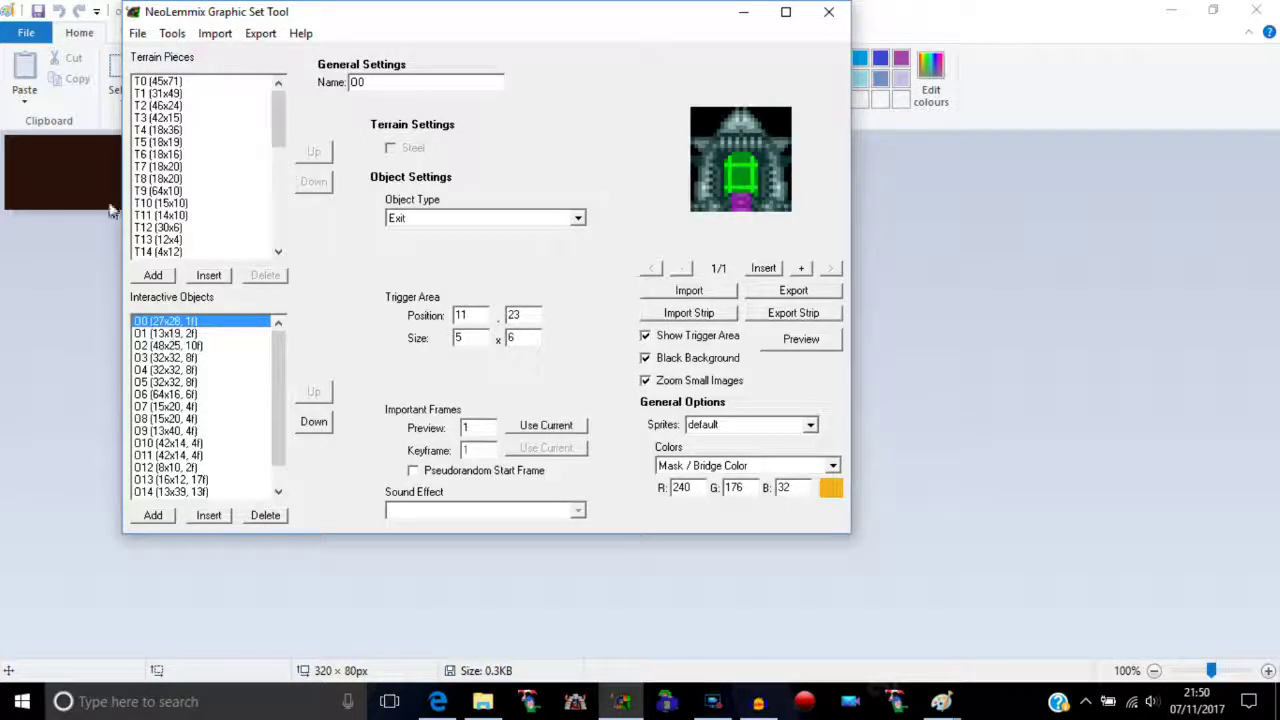
{"action": "left_click", "coordinate": [137, 33]}
{"action": "left_click", "coordinate": [147, 72]}
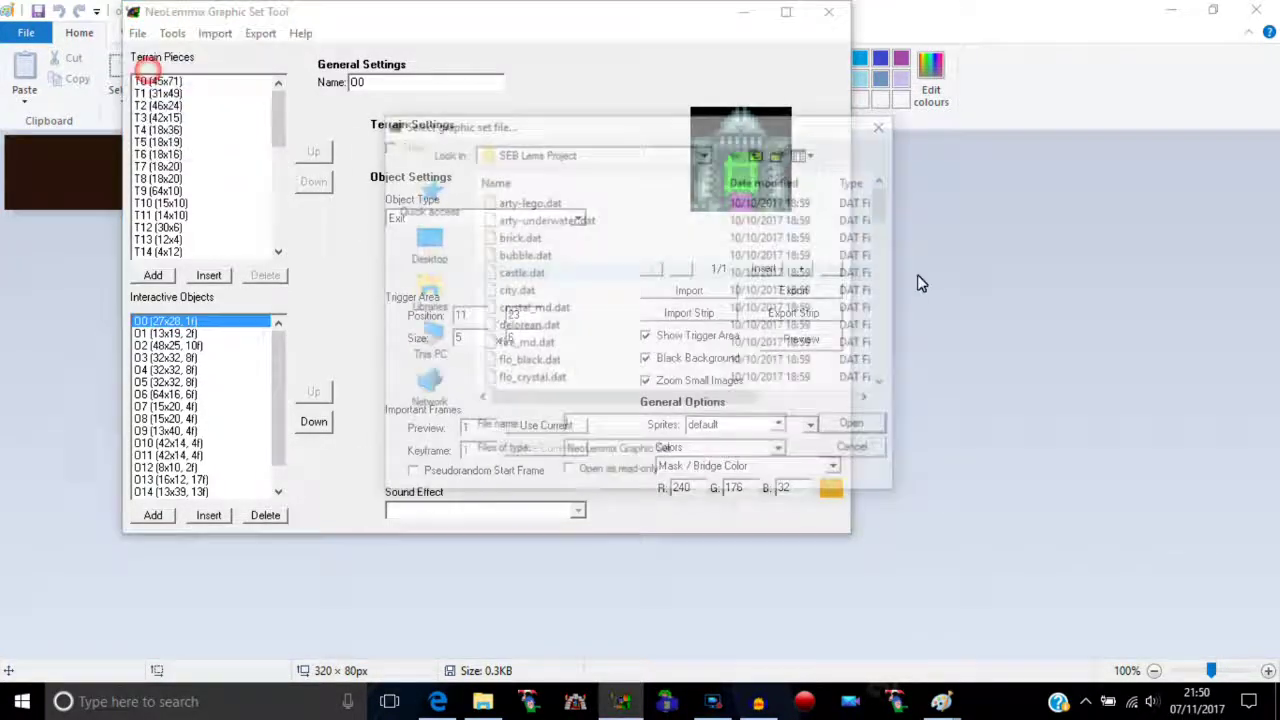
{"action": "left_click_drag", "start_coordinate": [888, 190], "coordinate": [889, 270]}
{"action": "double_click", "coordinate": [540, 219]}
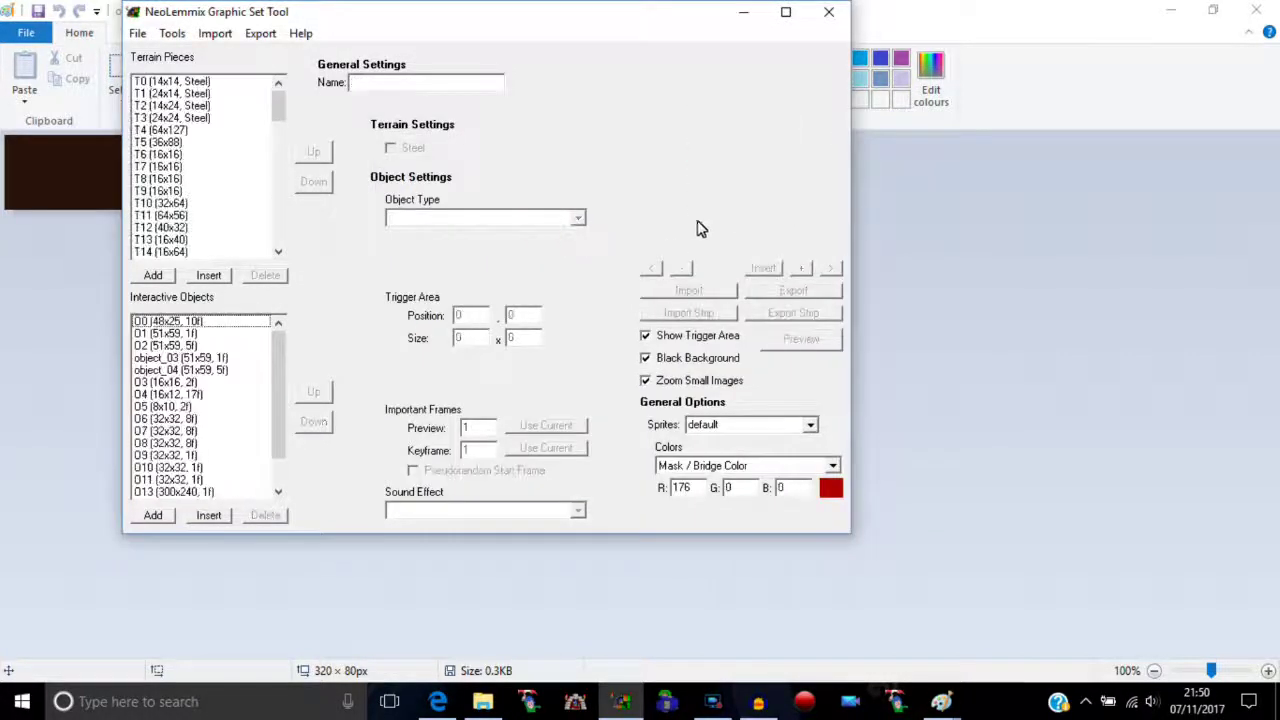
{"action": "left_click", "coordinate": [165, 320]}
{"action": "left_click", "coordinate": [168, 333]}
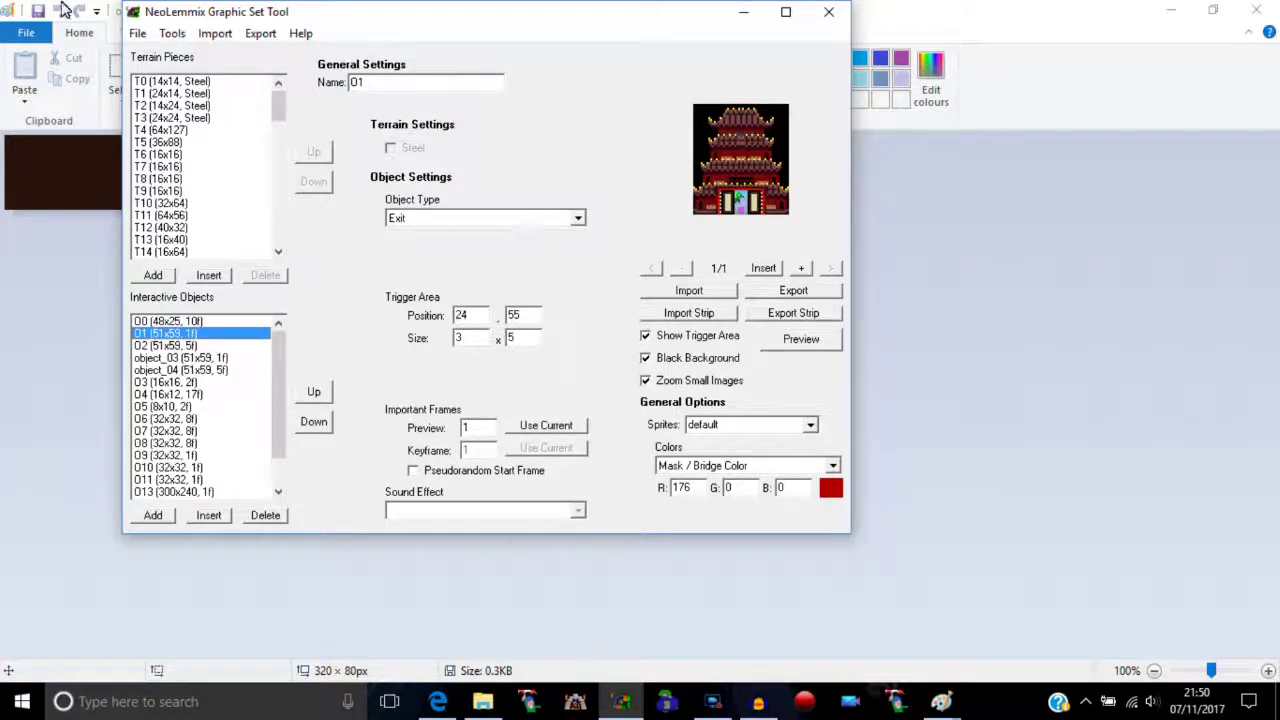
- Load the ichotolot_dune.dat graphic set and examine the trigger area of its O1 exit object
{"action": "left_click", "coordinate": [137, 33]}
{"action": "left_click", "coordinate": [152, 75]}
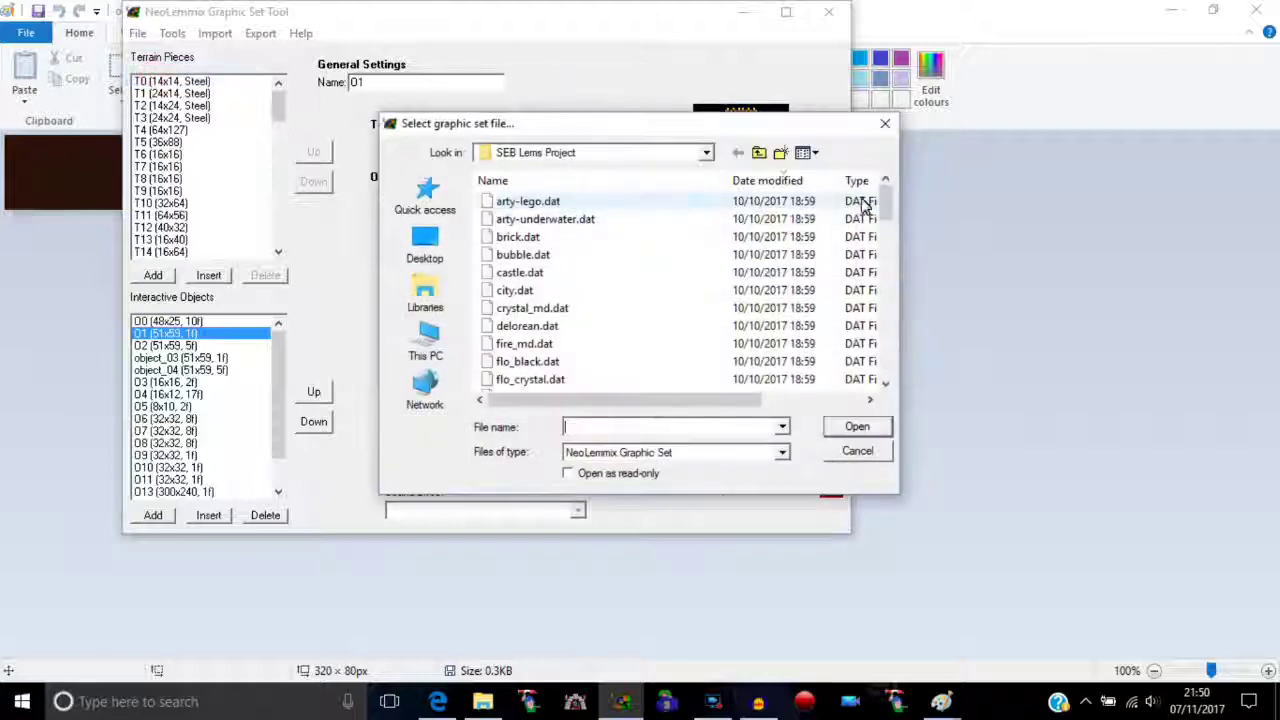
{"action": "left_click_drag", "start_coordinate": [885, 202], "coordinate": [878, 292]}
{"action": "left_click", "coordinate": [506, 276]}
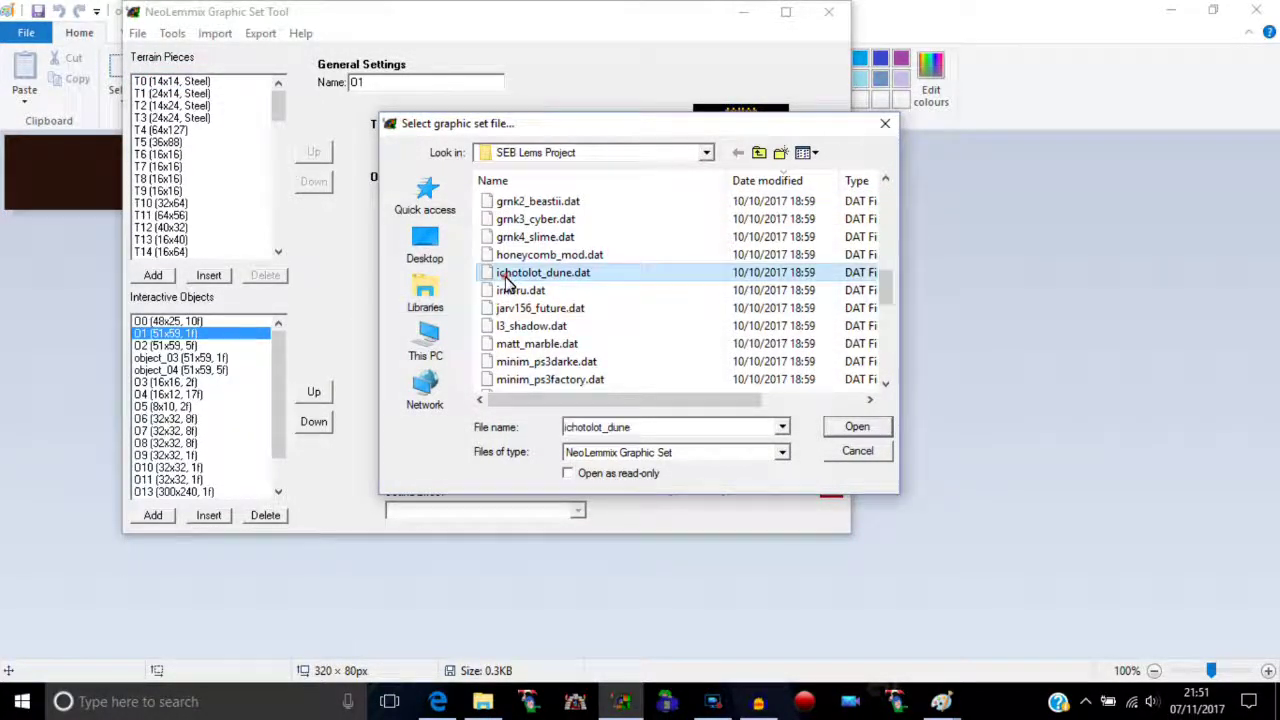
{"action": "double_click", "coordinate": [506, 279]}
{"action": "left_click", "coordinate": [155, 335]}
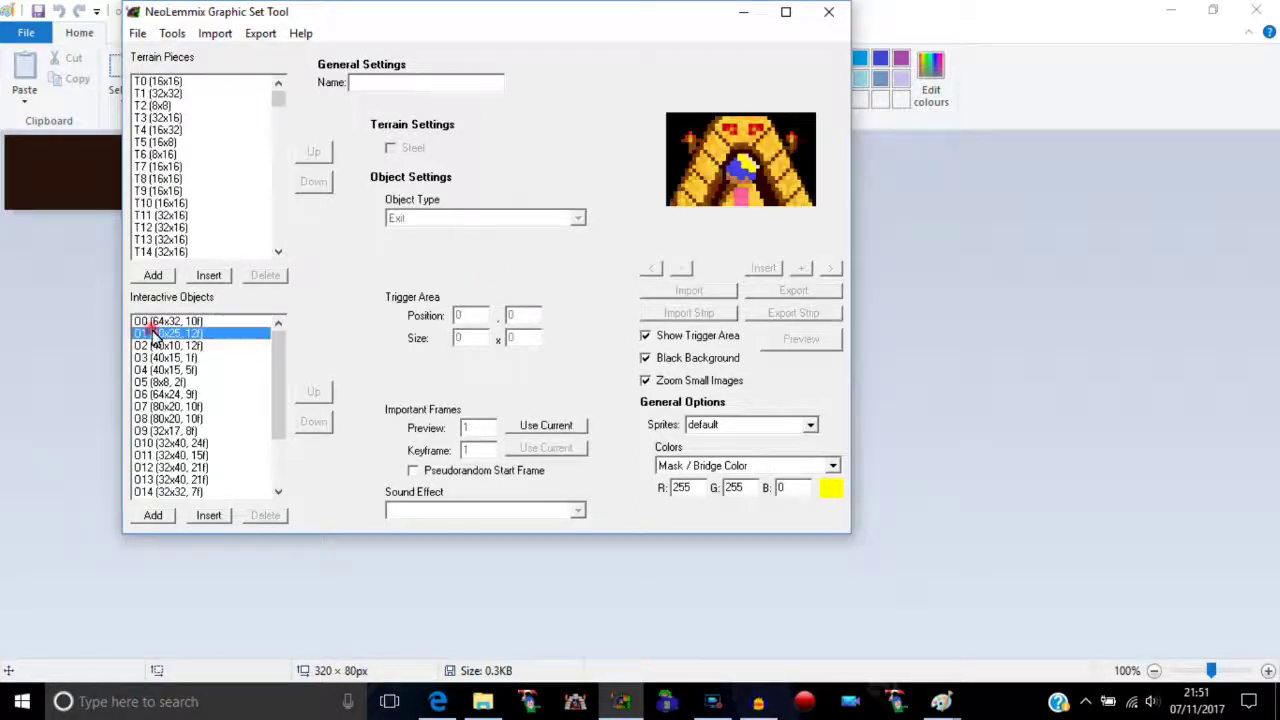
- Reload the flo_scrapbrain.dat graphic set from the SEB Lems Project folder and select its exit object
{"action": "left_click", "coordinate": [137, 33]}
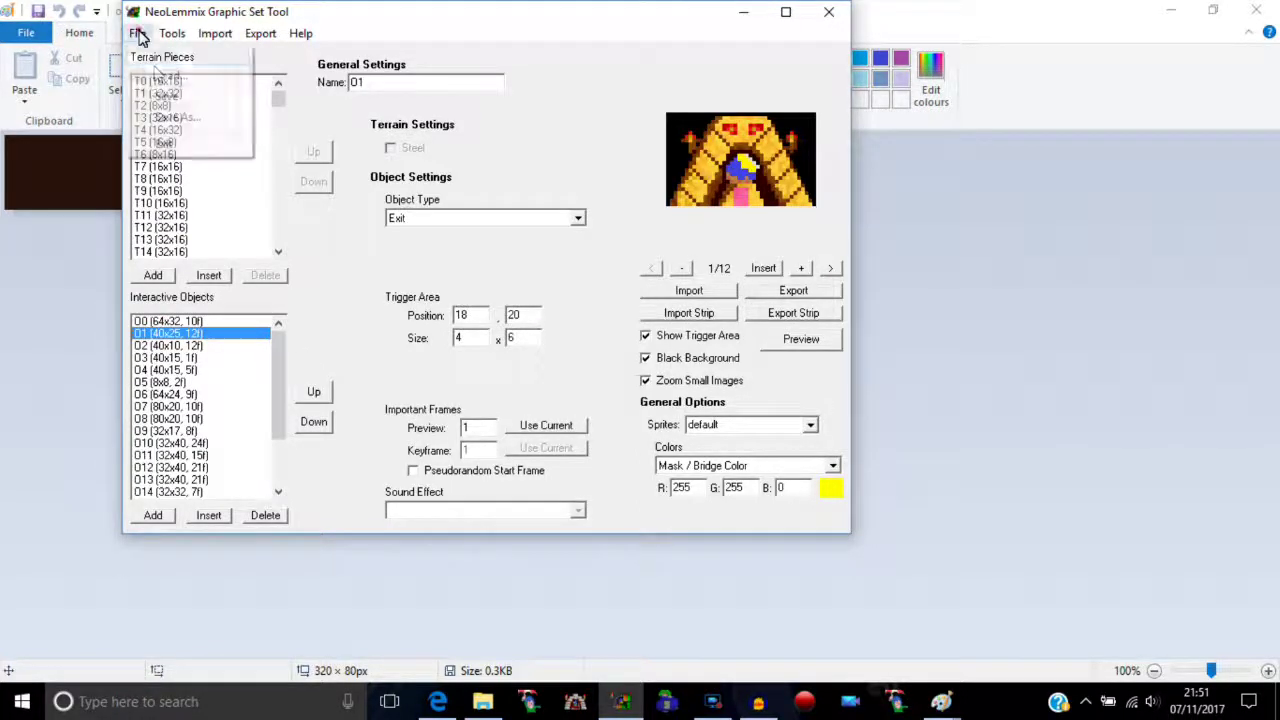
{"action": "left_click", "coordinate": [158, 78]}
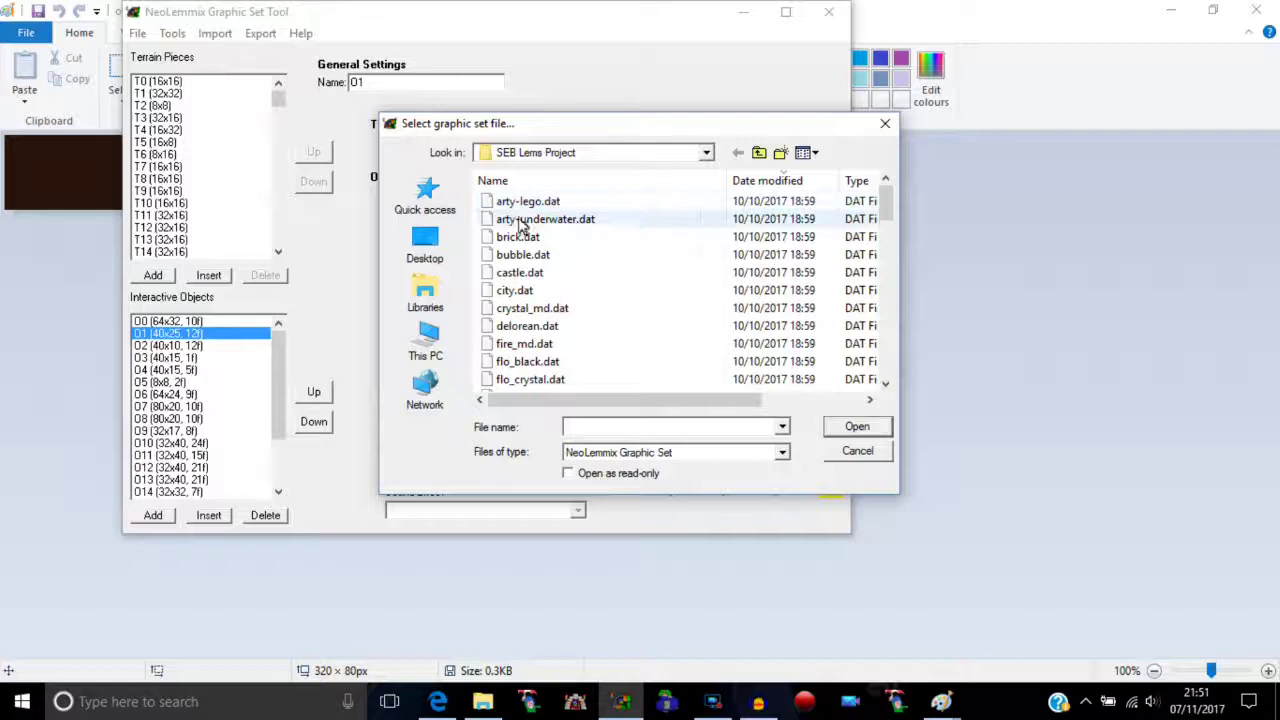
{"action": "left_click_drag", "start_coordinate": [886, 200], "coordinate": [893, 252]}
{"action": "double_click", "coordinate": [541, 254]}
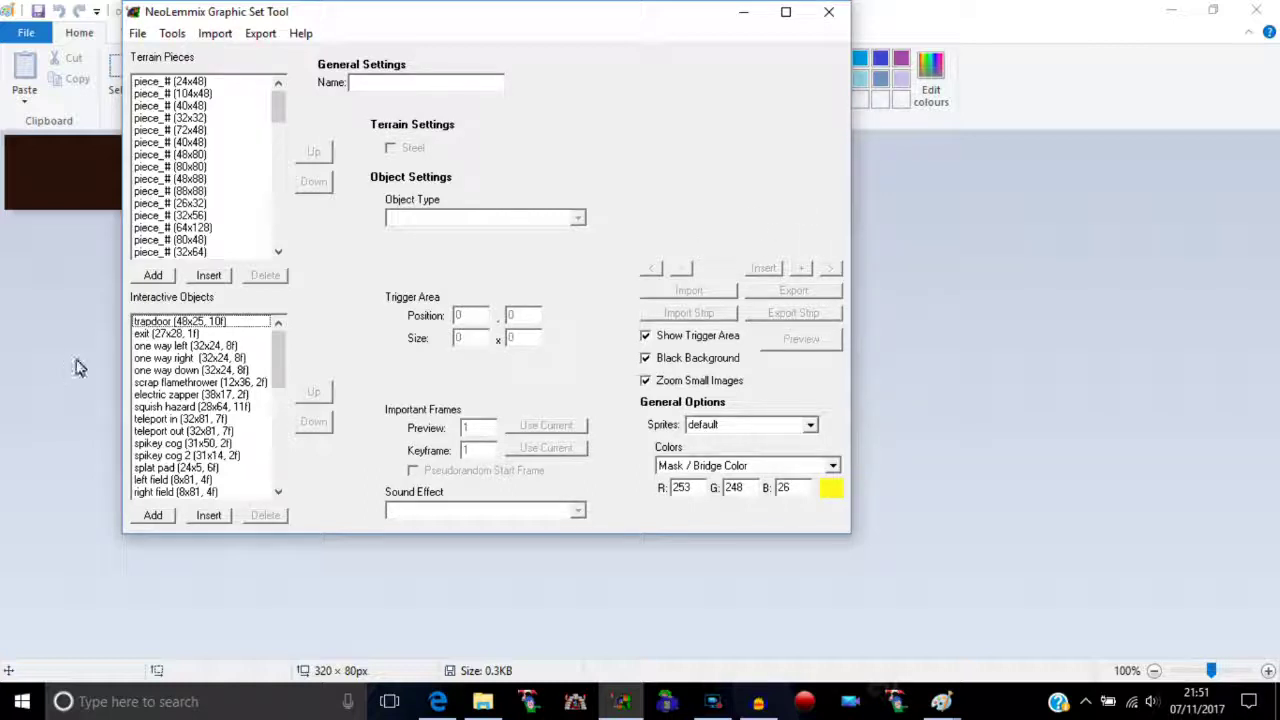
{"action": "left_click", "coordinate": [168, 333]}
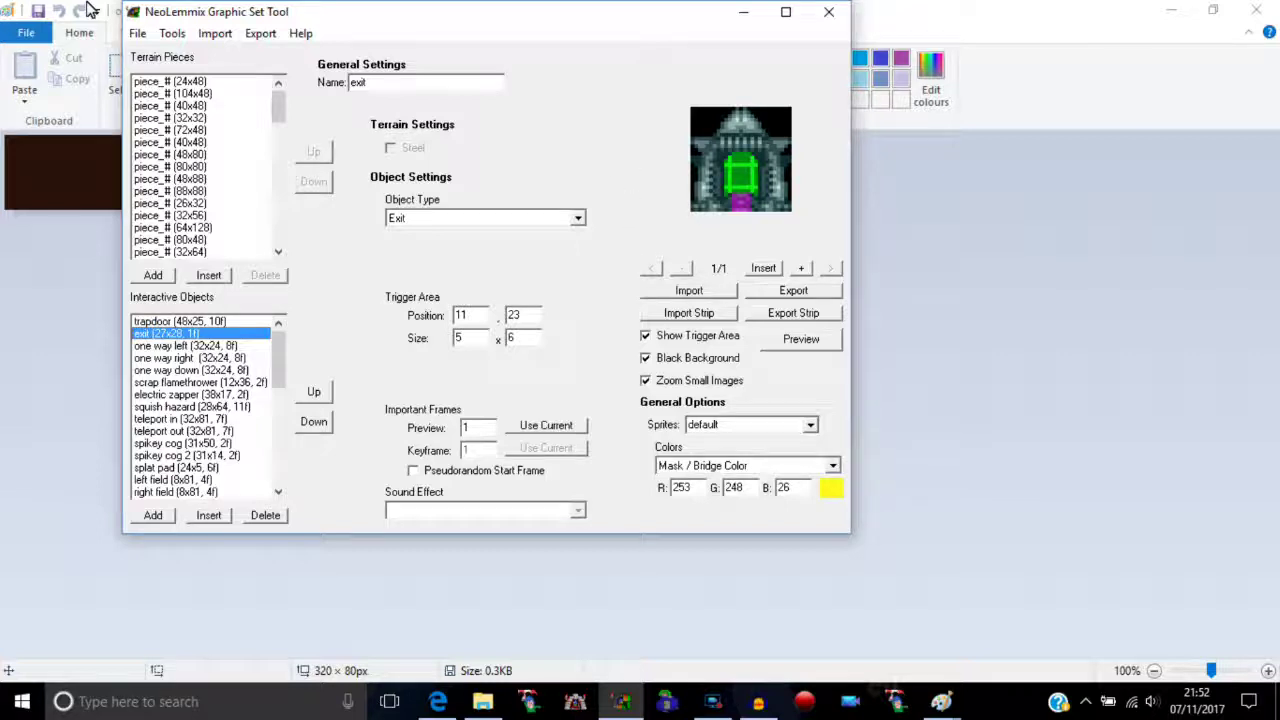
- Switch to the NeoLemmix Editor and open the level The Mobius Space Race.lvl
{"action": "left_click", "coordinate": [1055, 10]}
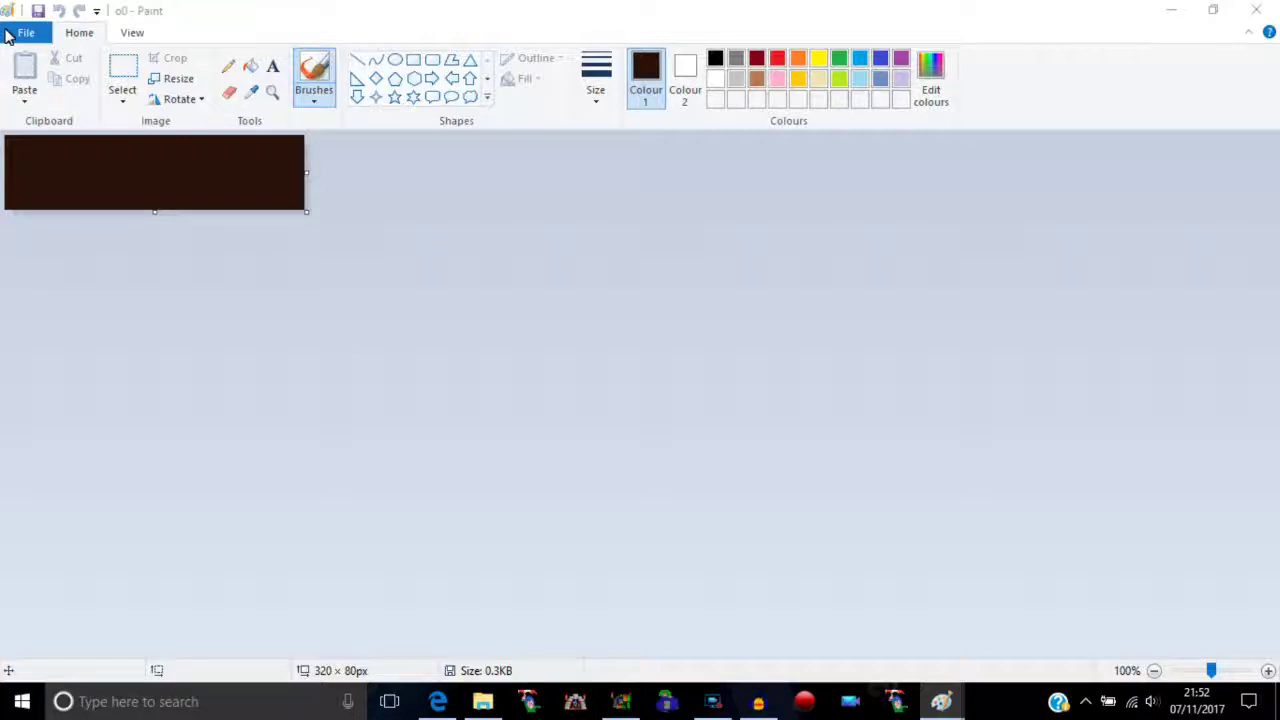
{"action": "key", "text": "alt+Tab"}
{"action": "left_click", "coordinate": [12, 30]}
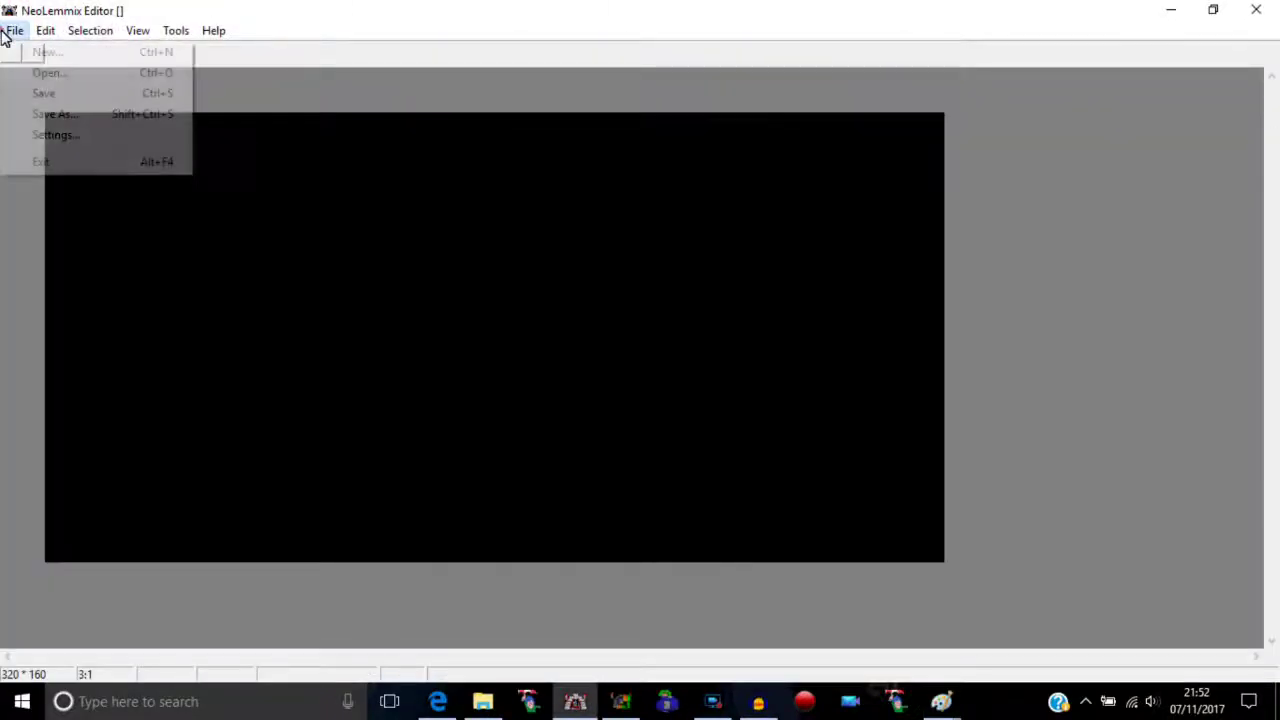
{"action": "left_click", "coordinate": [40, 73]}
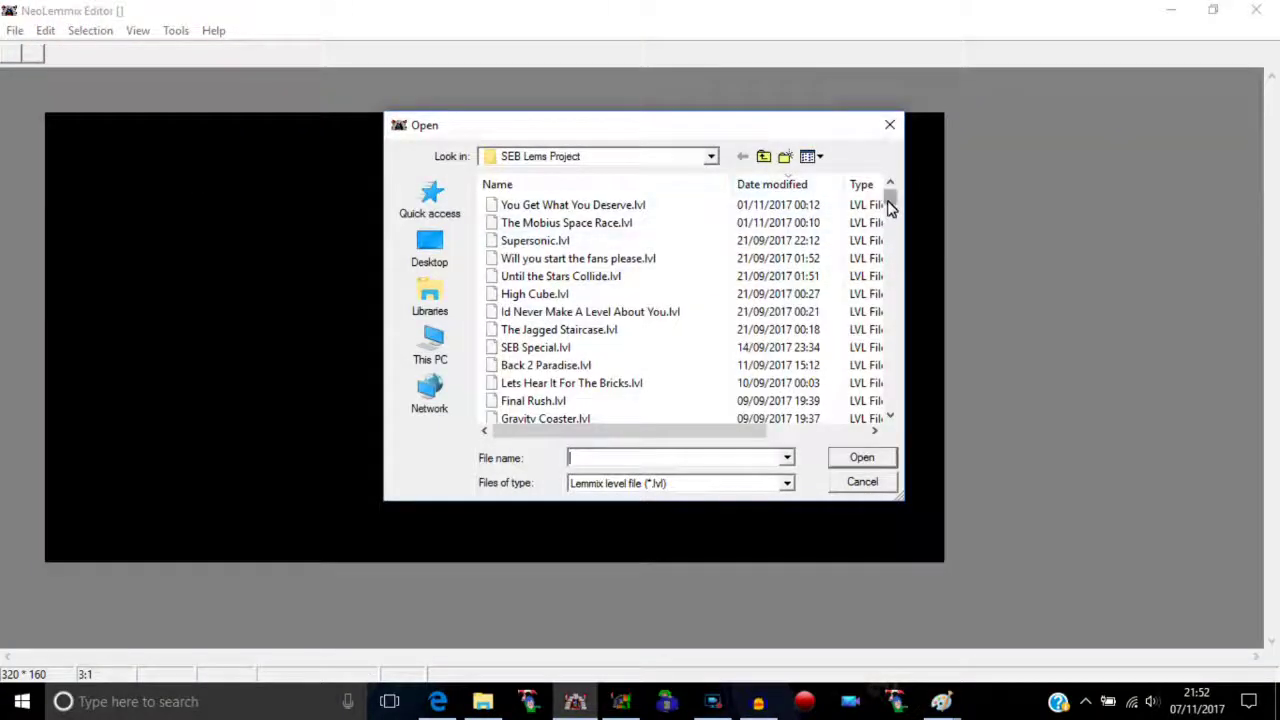
{"action": "double_click", "coordinate": [574, 223]}
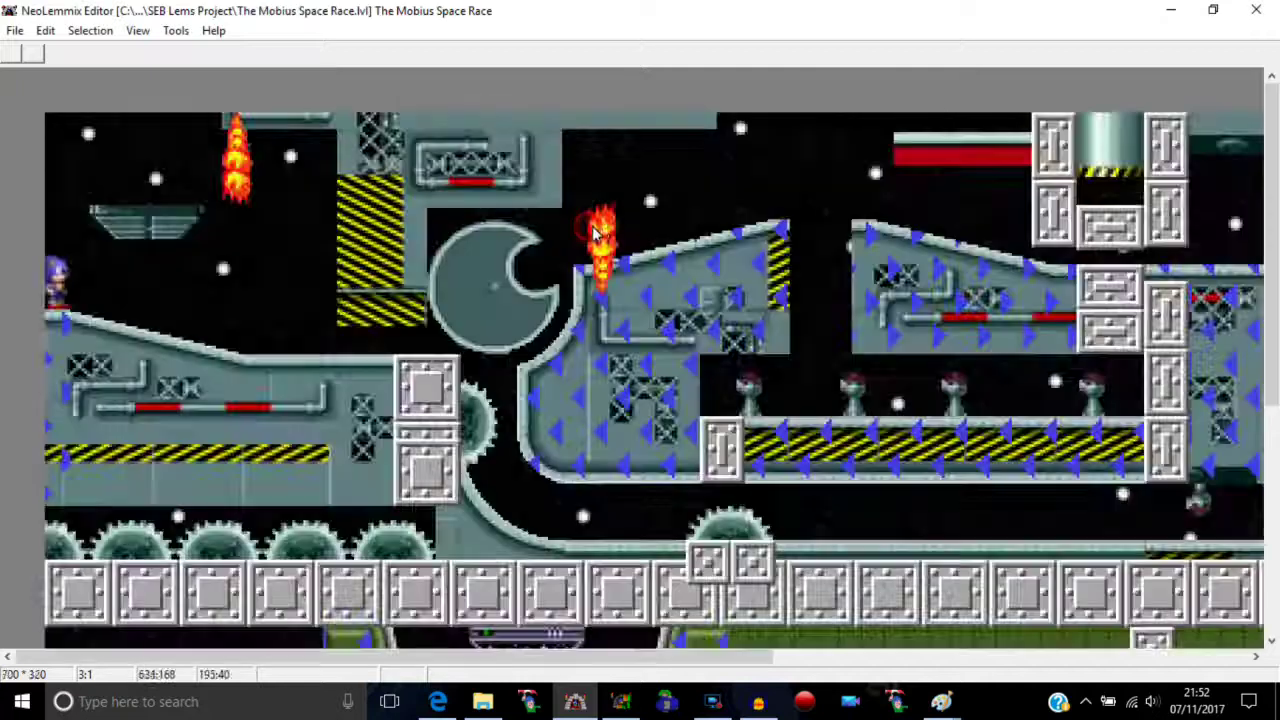
- Turn on the display of trigger areas in the level
{"action": "left_click_drag", "start_coordinate": [514, 663], "coordinate": [986, 663]}
{"action": "left_click", "coordinate": [134, 31]}
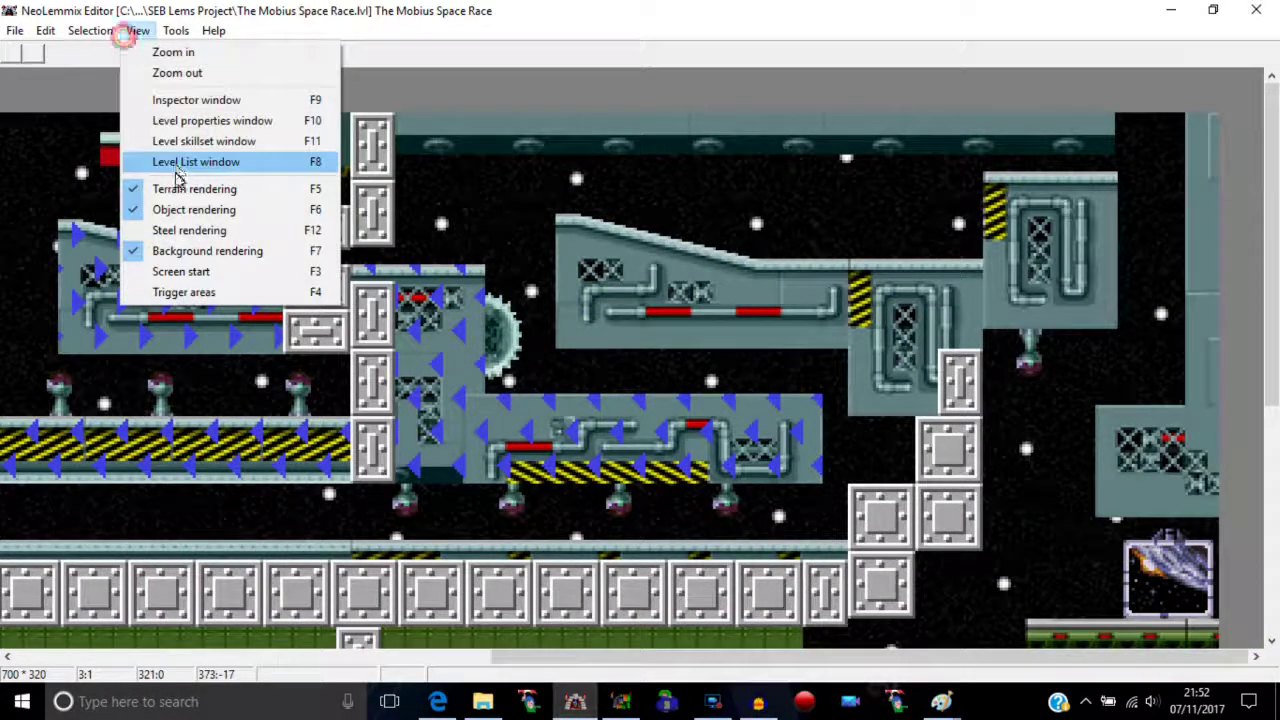
{"action": "left_click", "coordinate": [208, 296]}
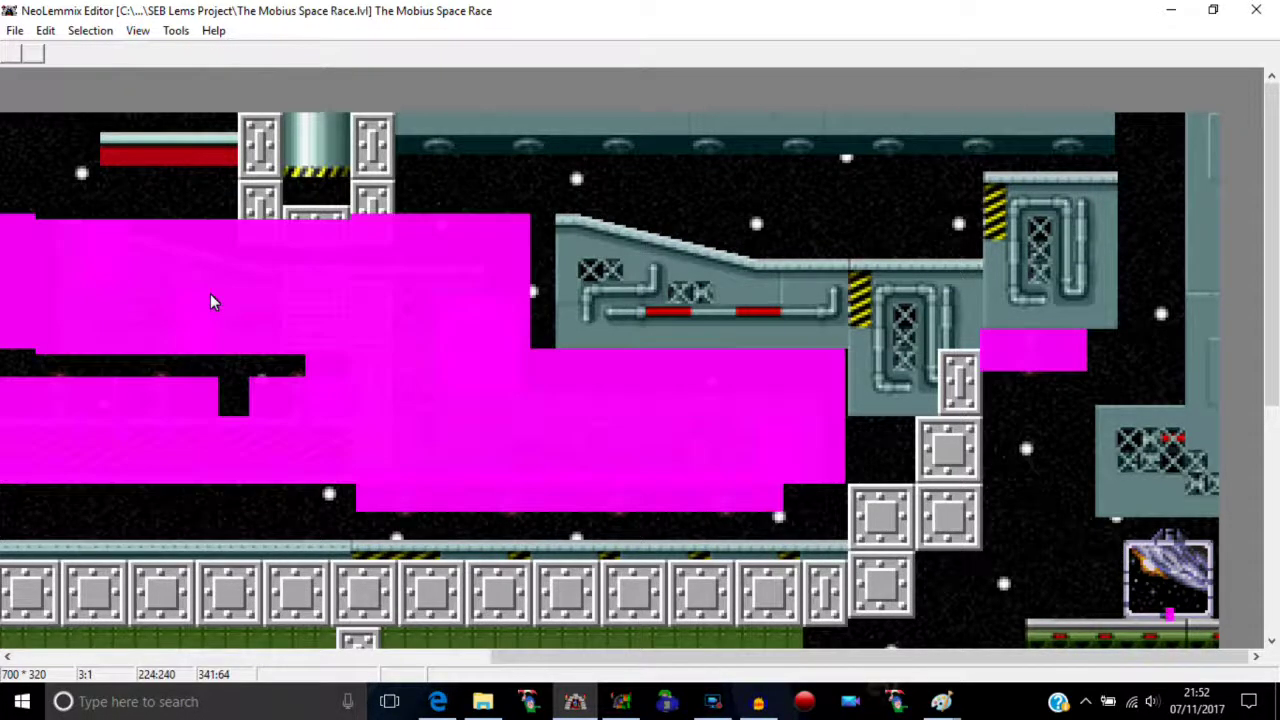
- Select the spaceship-picture exit above the Earth and examine its trigger area up close
{"action": "left_click_drag", "start_coordinate": [1270, 340], "coordinate": [1270, 505]}
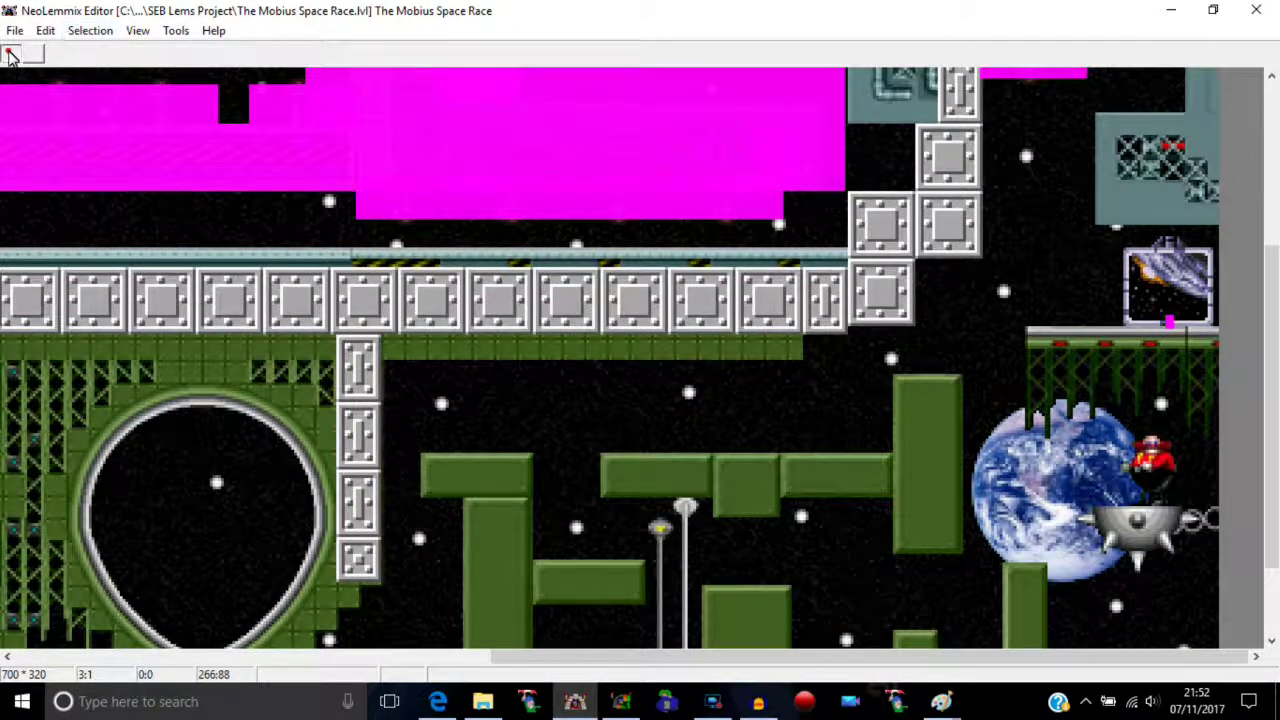
{"action": "scroll", "coordinate": [11, 49], "scroll_direction": "up", "scroll_amount": 1}
{"action": "scroll", "coordinate": [14, 100], "scroll_direction": "up", "scroll_amount": 1}
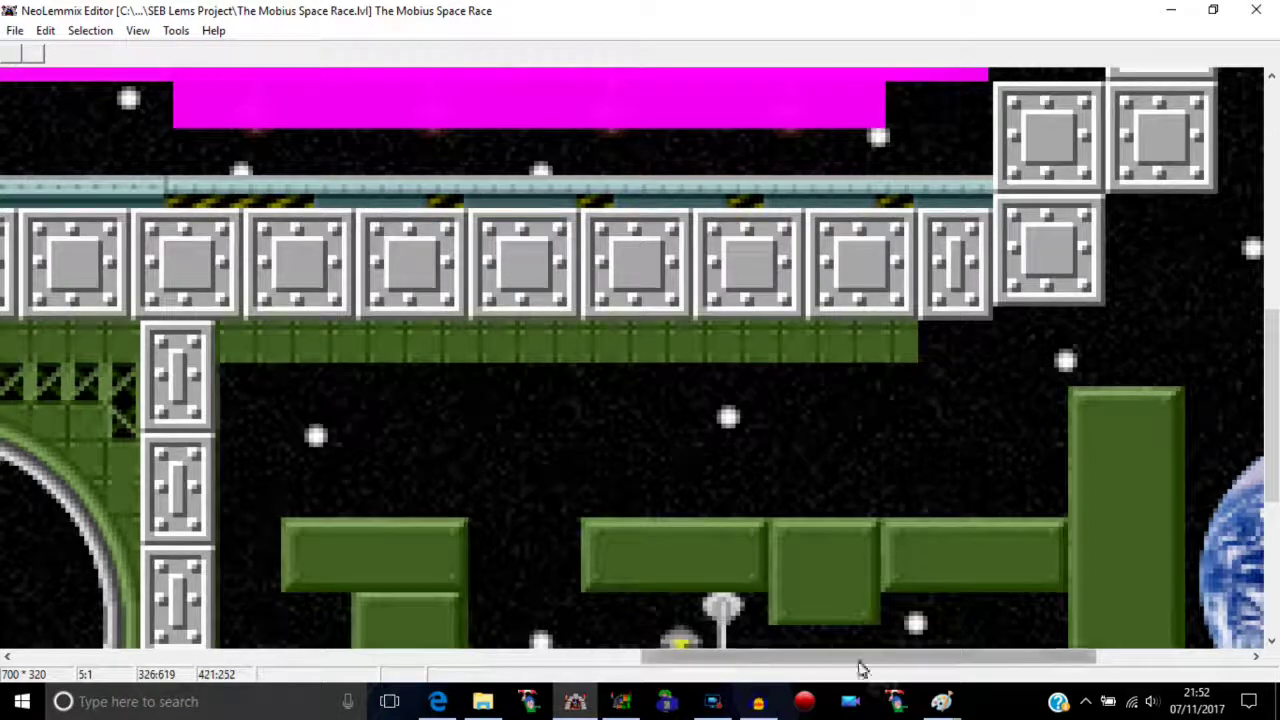
{"action": "left_click_drag", "start_coordinate": [857, 668], "coordinate": [1086, 672]}
{"action": "left_click_drag", "start_coordinate": [1277, 383], "coordinate": [1271, 357]}
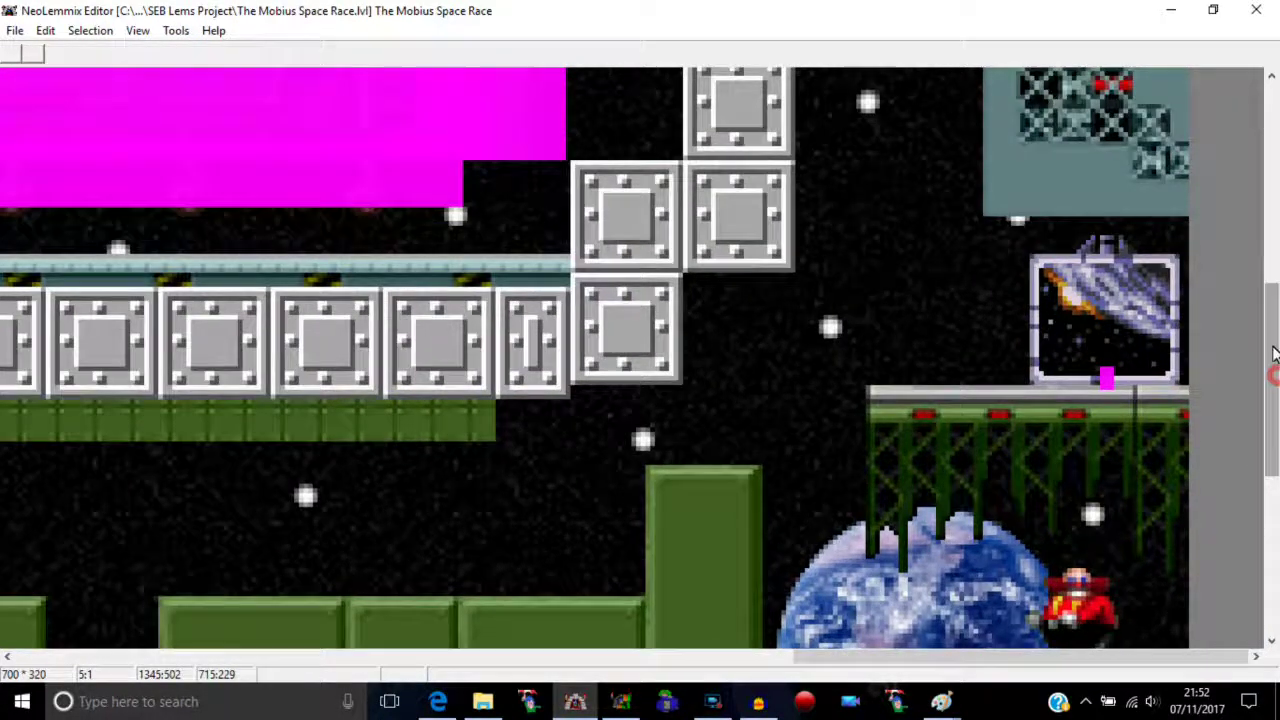
{"action": "left_click", "coordinate": [1104, 390]}
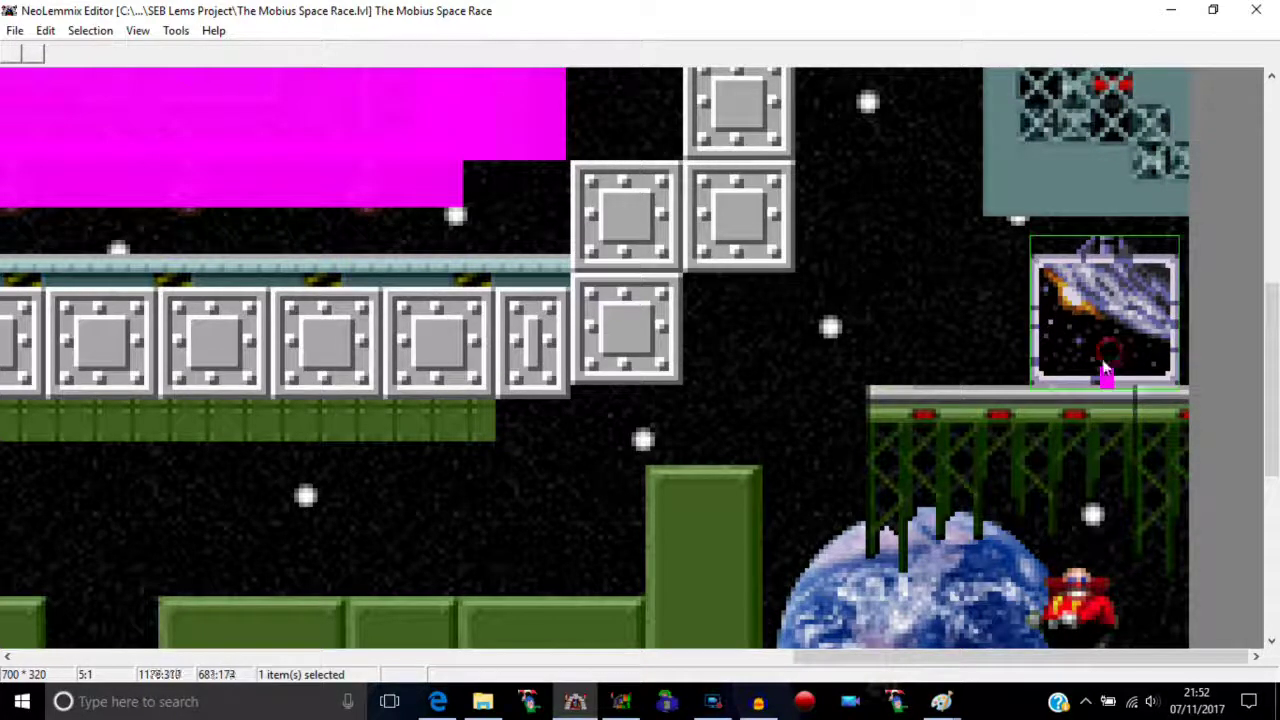
{"action": "left_click_drag", "start_coordinate": [1105, 372], "coordinate": [1104, 368]}
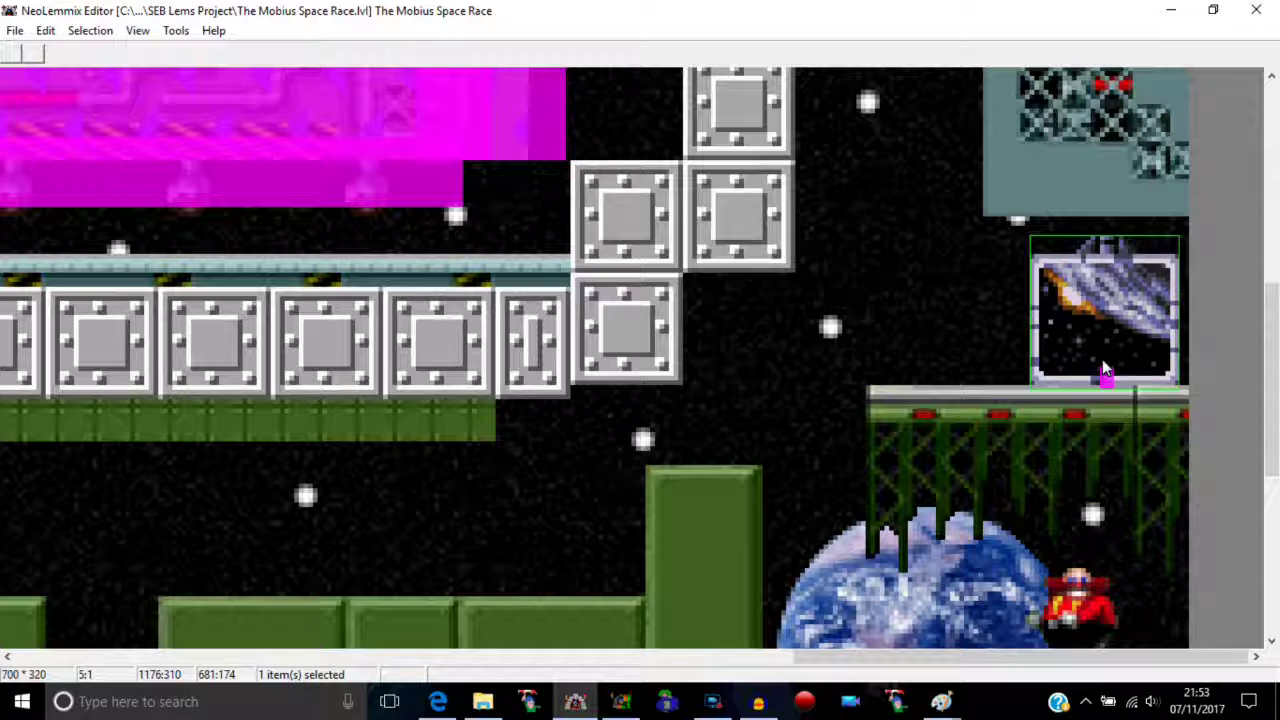
- Open the level You Get What You Deserve.lvl without saving the current level
{"action": "left_click", "coordinate": [15, 30]}
{"action": "left_click", "coordinate": [40, 73]}
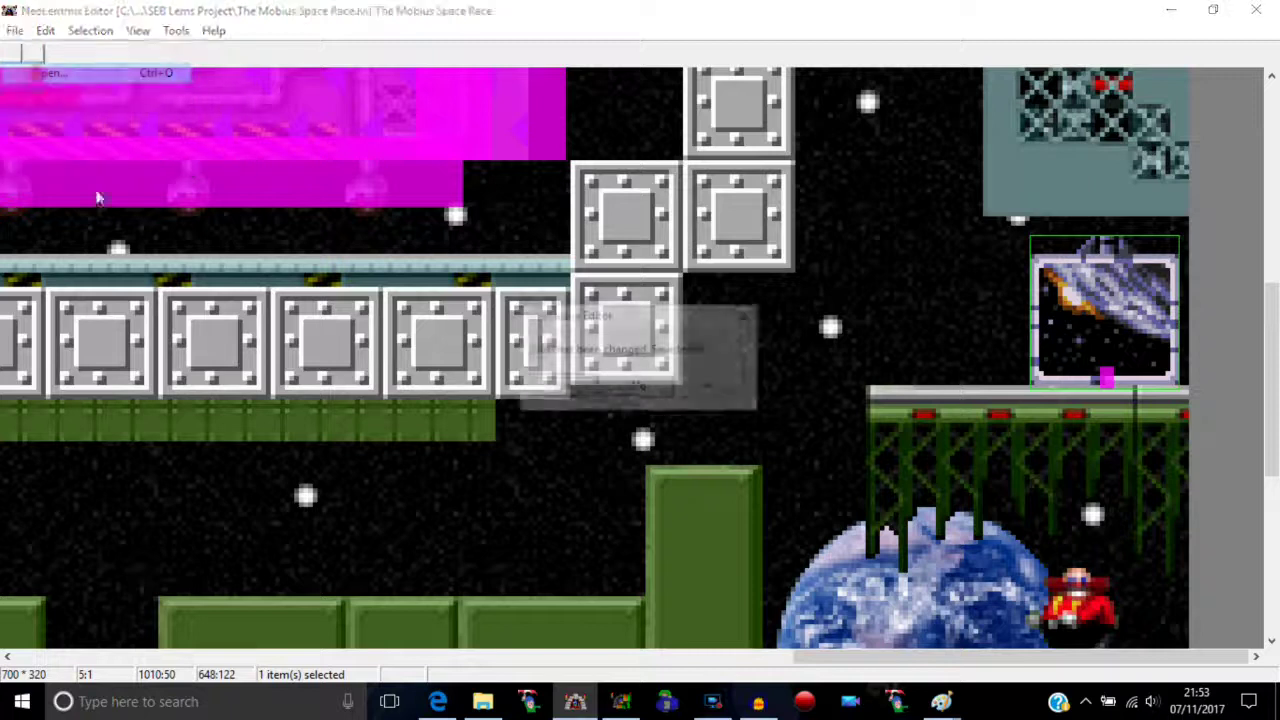
{"action": "left_click", "coordinate": [634, 386]}
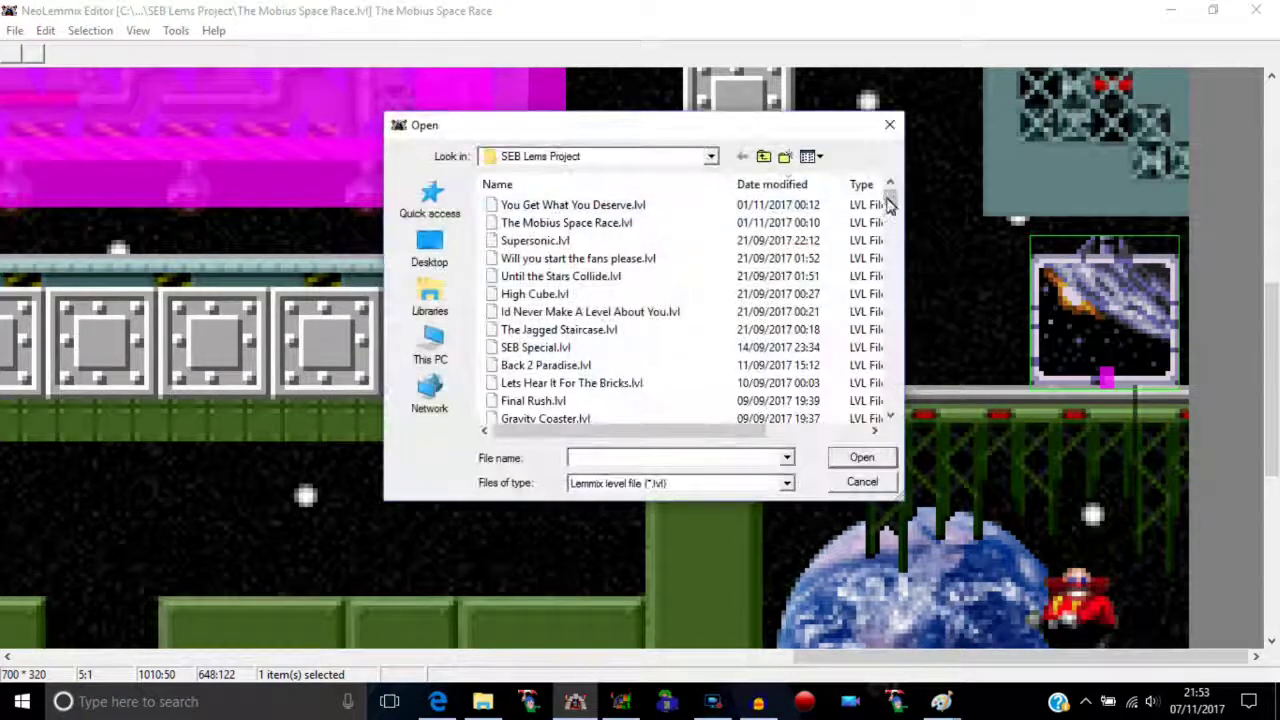
{"action": "left_click", "coordinate": [630, 206]}
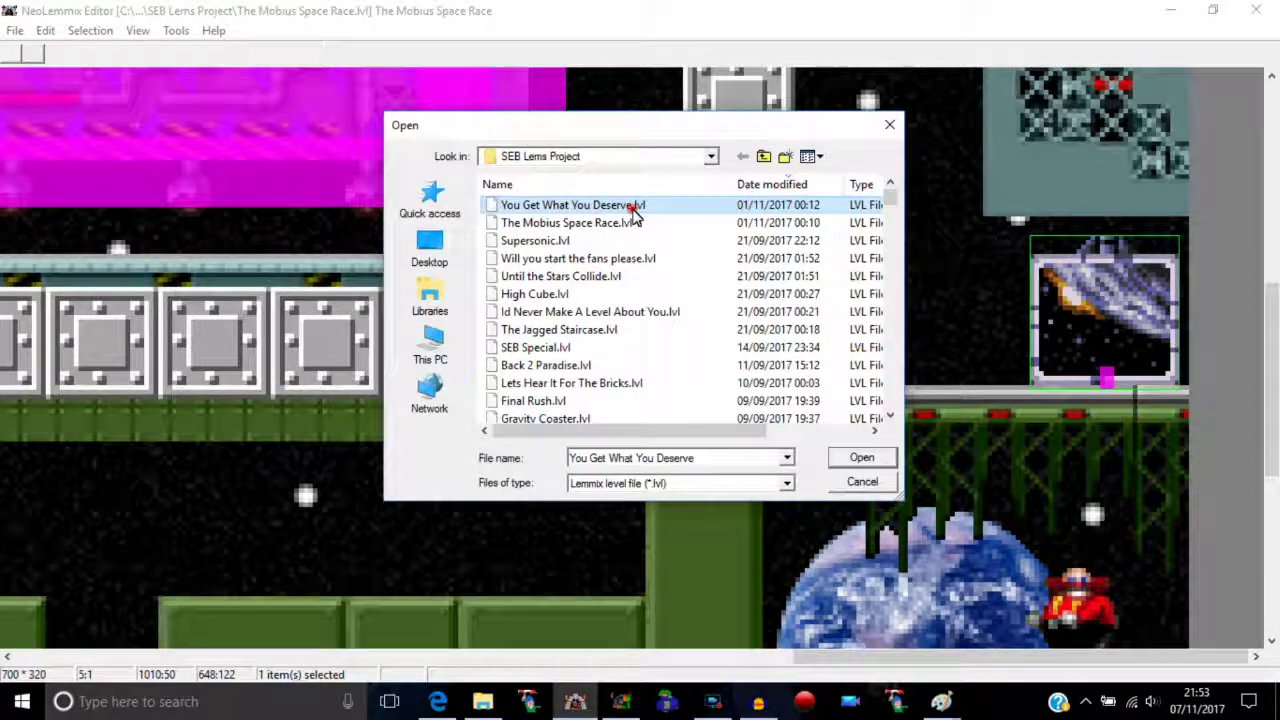
{"action": "double_click", "coordinate": [630, 206]}
- Select the exit on the level's lowest platform and examine its trigger area relative to the ground
{"action": "left_click_drag", "start_coordinate": [1276, 160], "coordinate": [1277, 527]}
{"action": "left_click", "coordinate": [315, 465]}
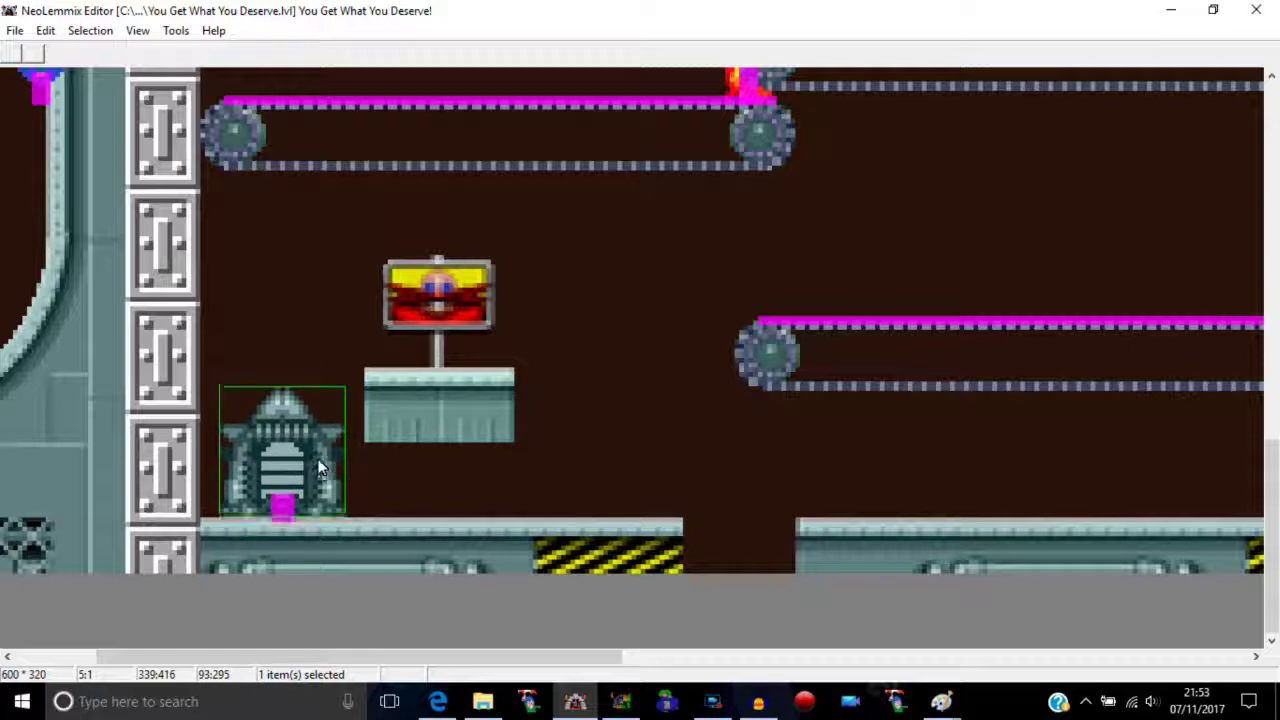
{"action": "left_click_drag", "start_coordinate": [535, 666], "coordinate": [1235, 568]}
{"action": "left_click_drag", "start_coordinate": [1051, 637], "coordinate": [434, 655]}
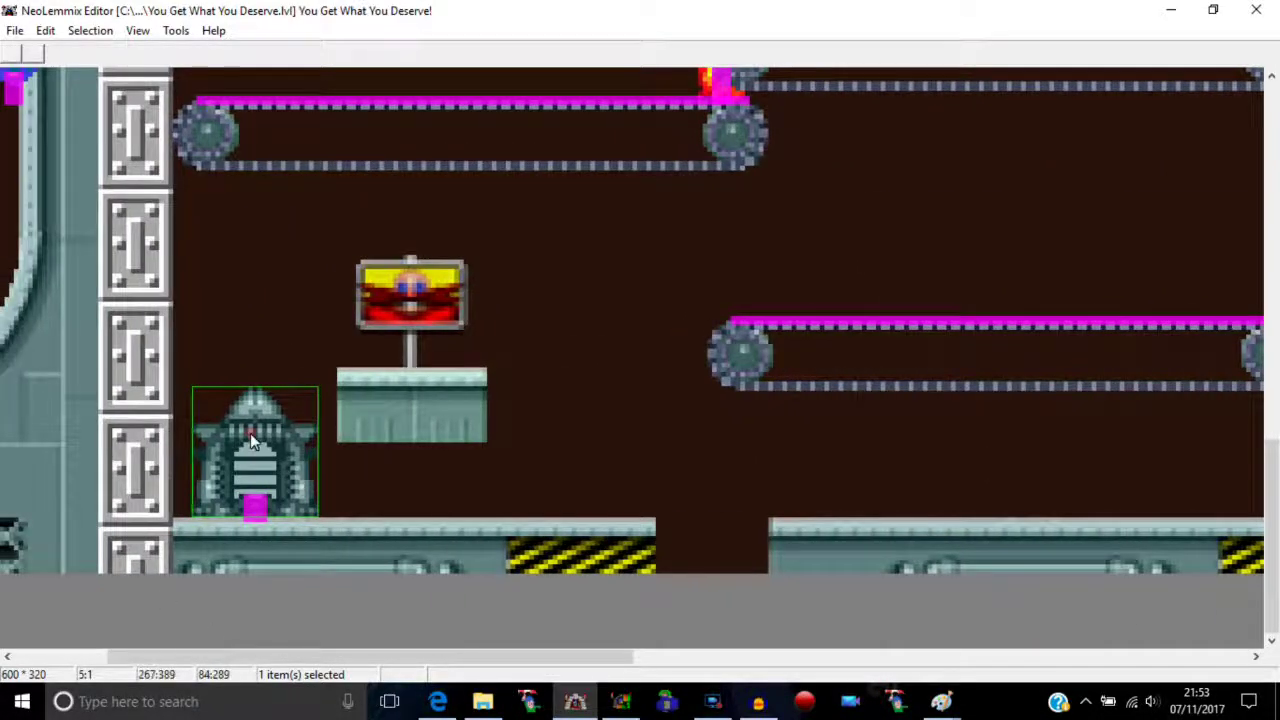
- Try nudging the exit up off the platform, and move it back down to its original height
{"action": "key", "text": "Up"}
{"action": "key", "text": "Up"}
{"action": "key", "text": "Down"}
{"action": "key", "text": "Down"}
{"action": "key", "text": "Up"}
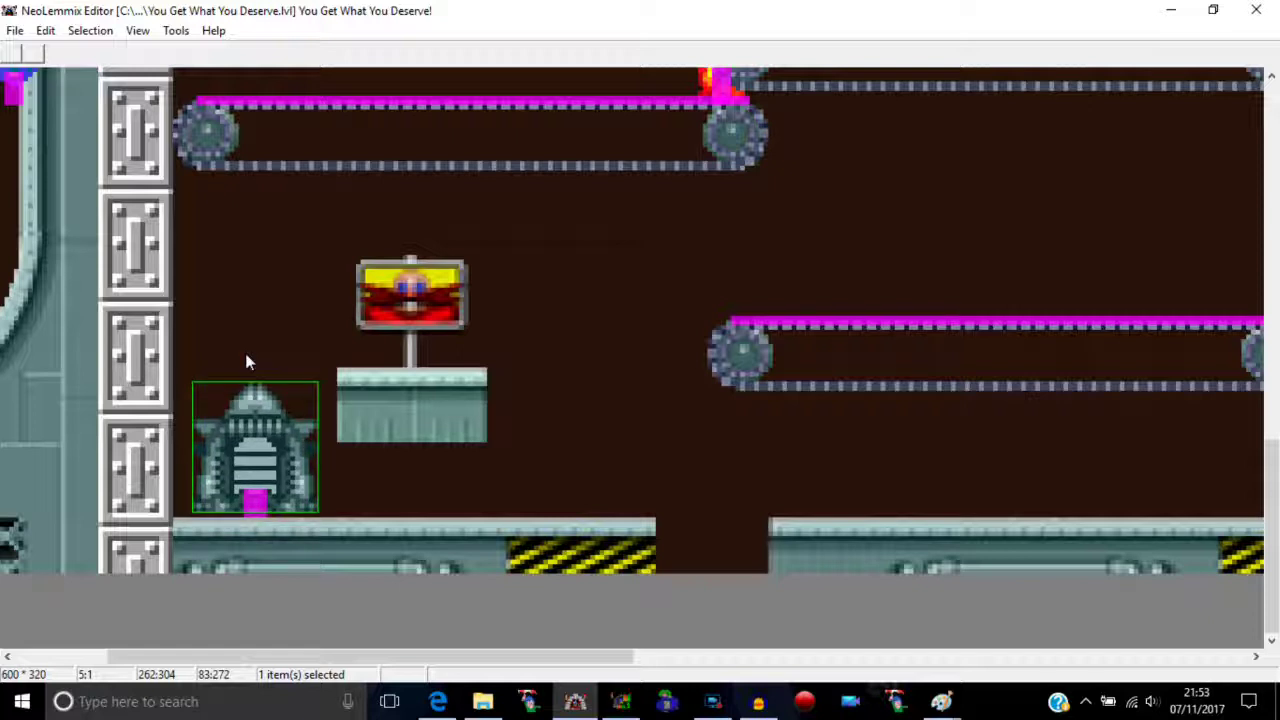
{"action": "key", "text": "Down"}
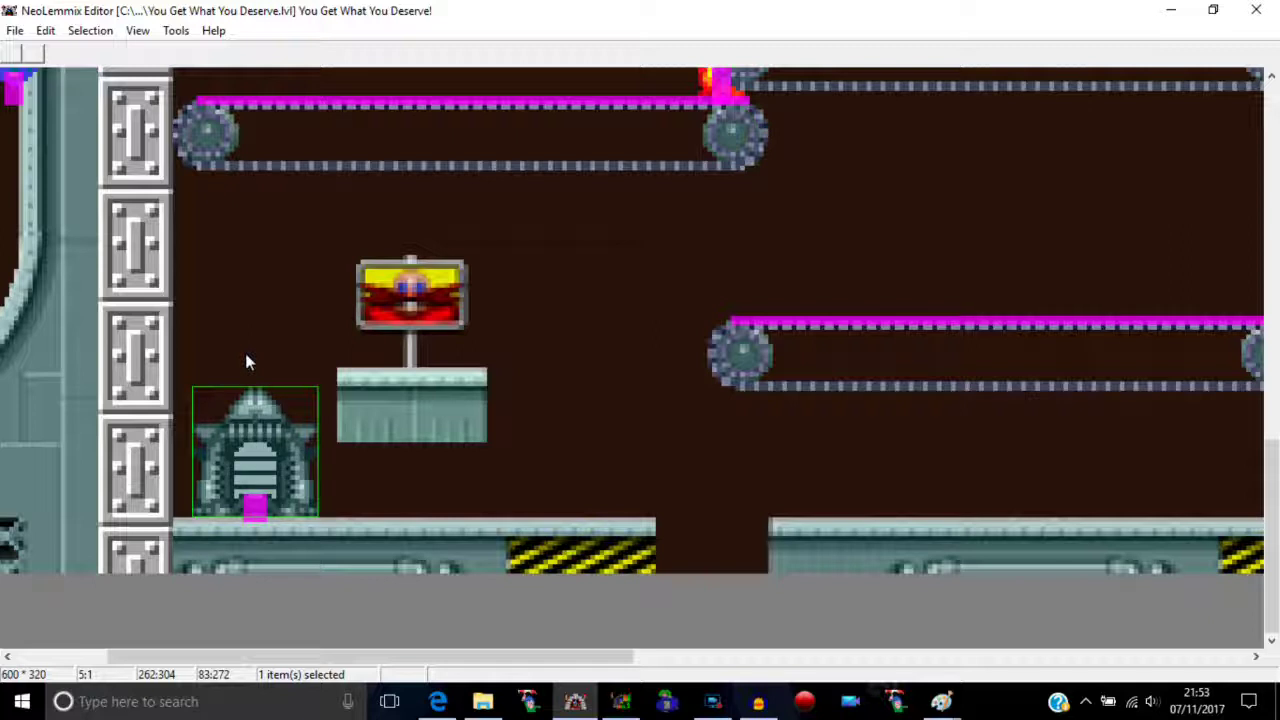
- Look over the upper part of the level, and switch back to the NeoLemmix Graphic Set Tool
{"action": "left_click_drag", "start_coordinate": [1274, 508], "coordinate": [1274, 228]}
{"action": "left_click_drag", "start_coordinate": [1274, 275], "coordinate": [1274, 262]}
{"action": "left_click", "coordinate": [1171, 10]}
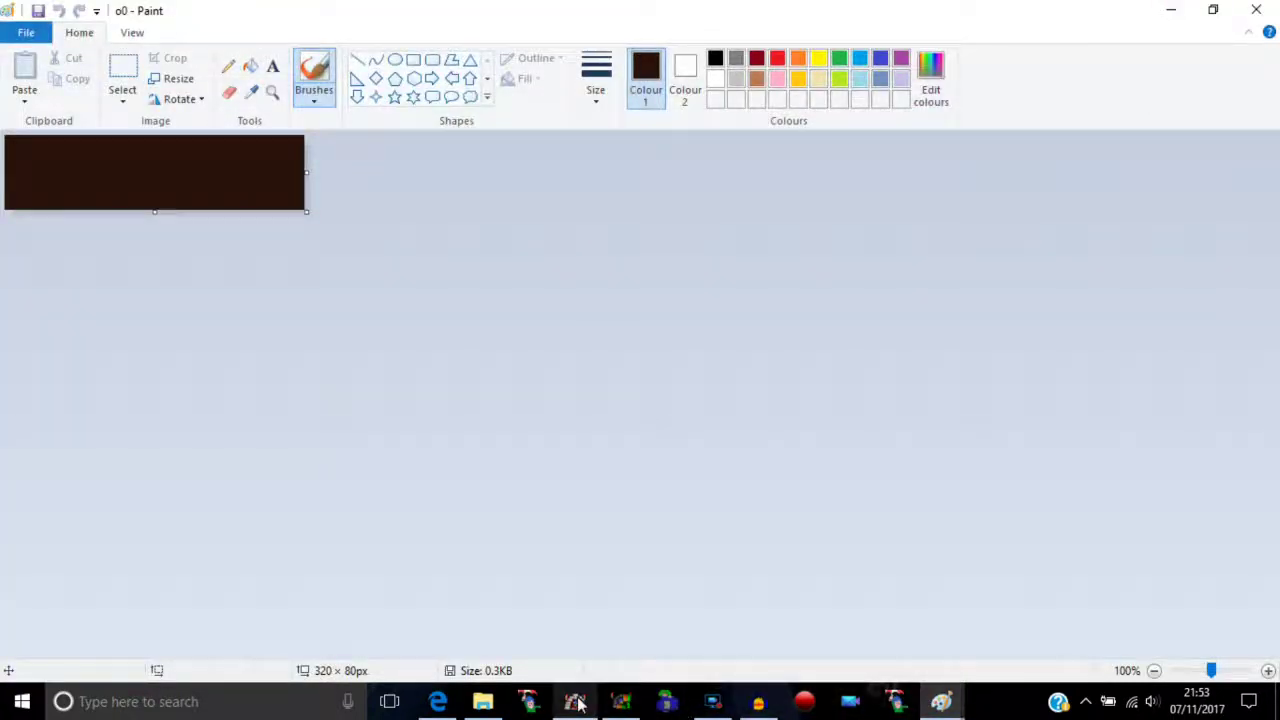
{"action": "left_click", "coordinate": [621, 701]}
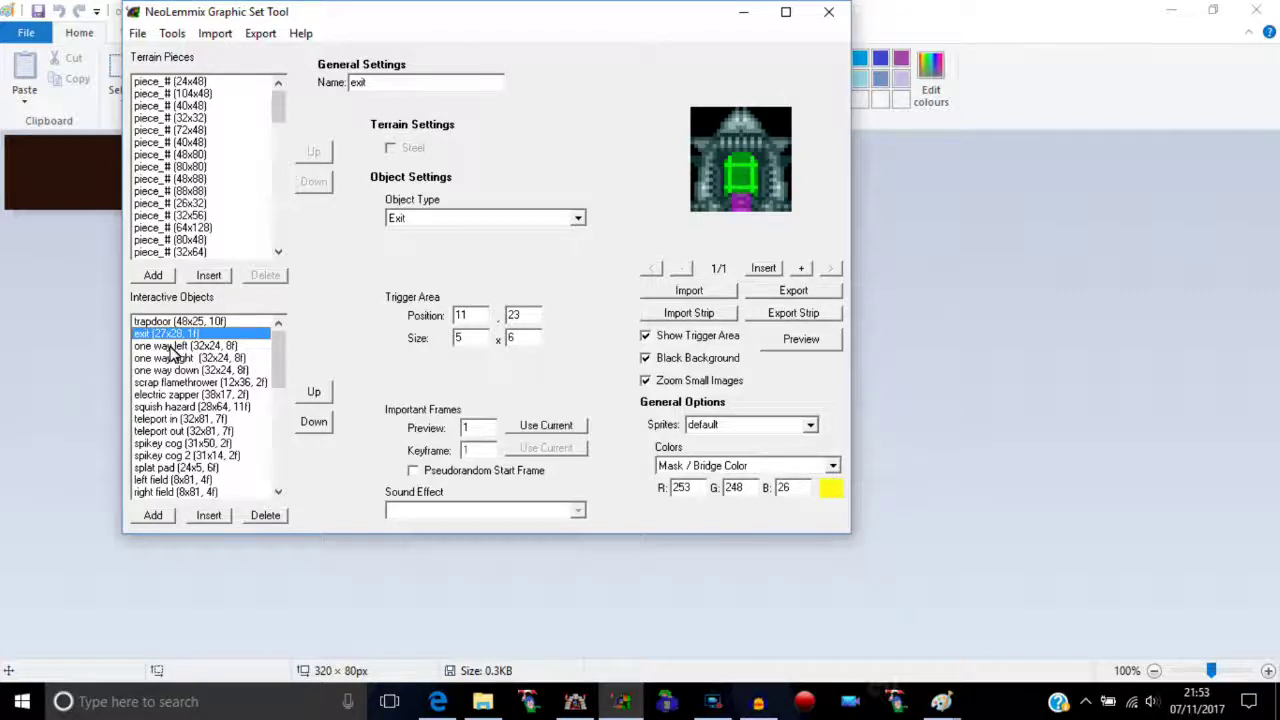
- Select the trapdoor interactive object and step forward and back through its animation frames
{"action": "left_click", "coordinate": [167, 322]}
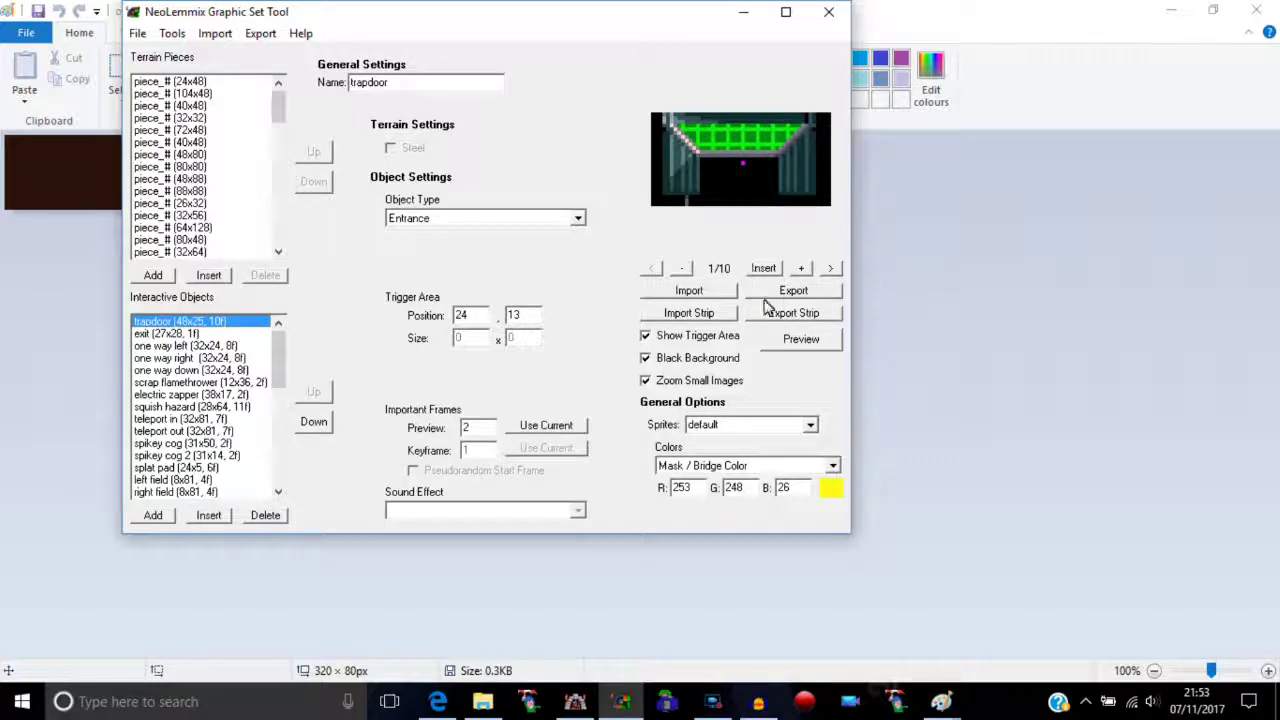
{"action": "left_click", "coordinate": [829, 268]}
{"action": "left_click", "coordinate": [653, 268]}
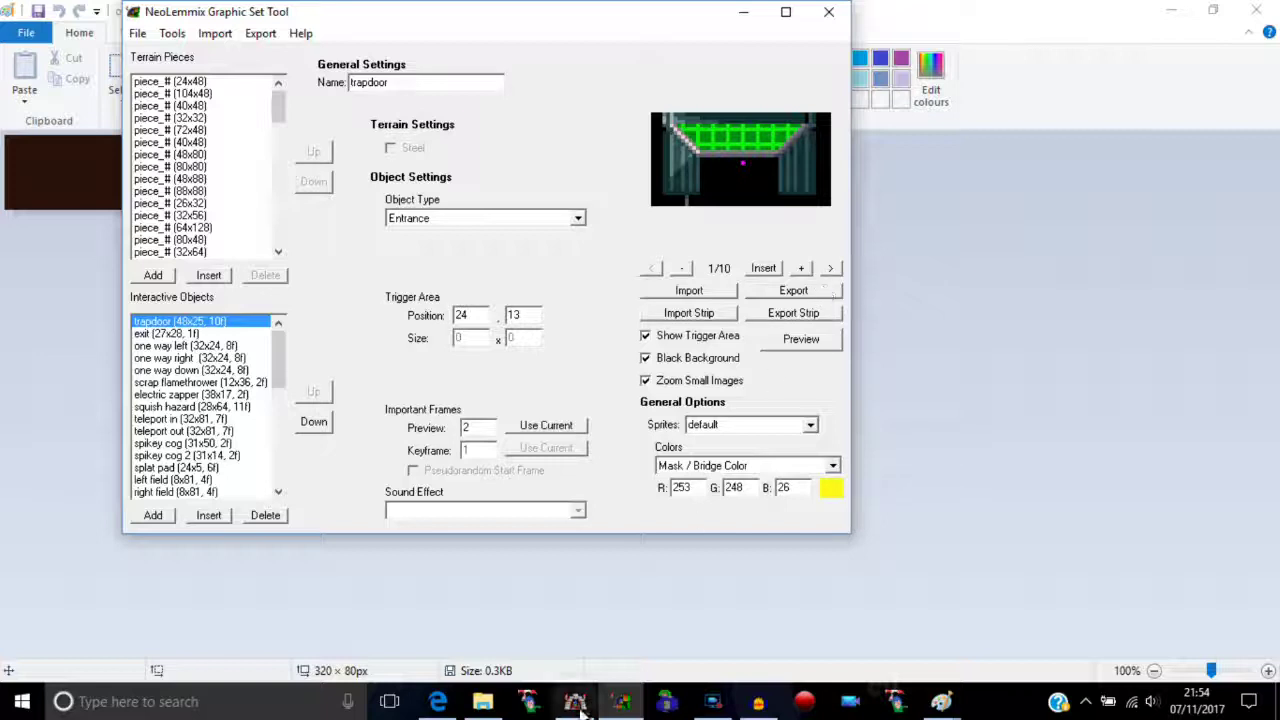
- Switch to File Explorer and examine the individual trapdoor frame images in the Scrap Brain graphic set folder
{"action": "left_click", "coordinate": [483, 701]}
{"action": "left_click_drag", "start_coordinate": [1166, 329], "coordinate": [1166, 570]}
{"action": "left_click", "coordinate": [996, 488]}
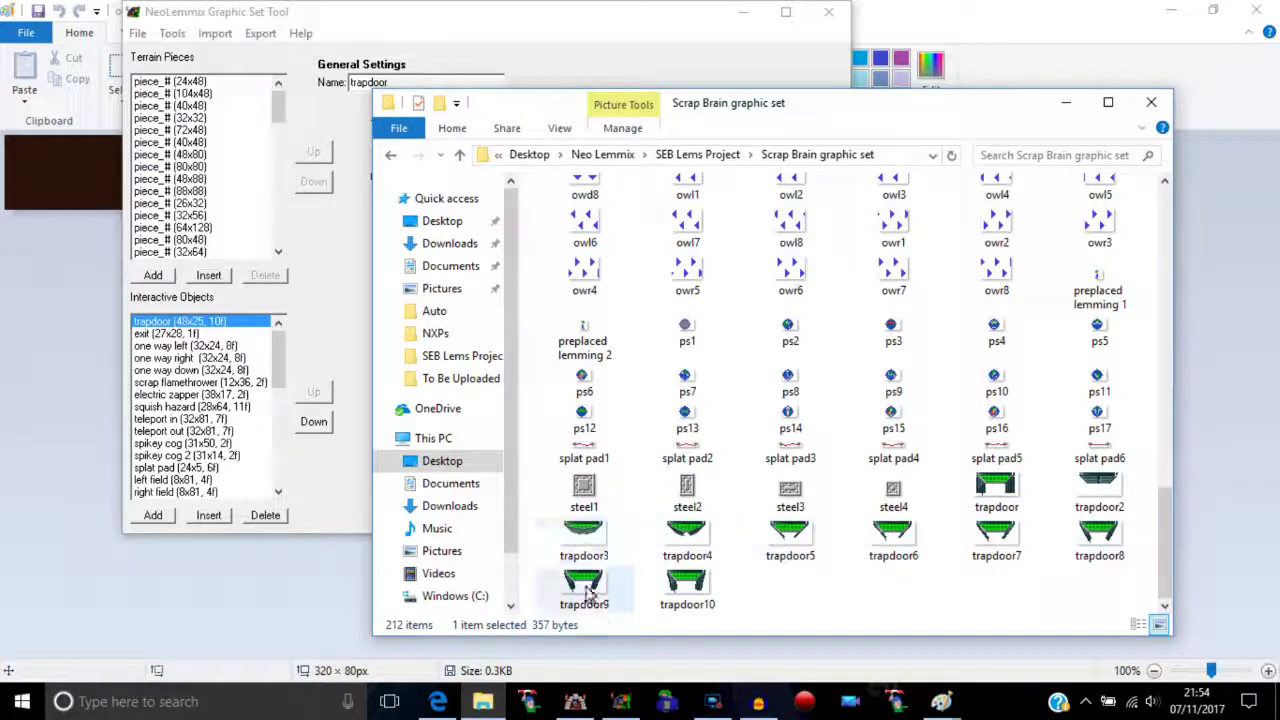
- Return to the NeoLemmix Graphic Set Tool and export the trapdoor's frames as a strip to the Untitled PNG file on the Desktop
{"action": "left_click", "coordinate": [538, 27]}
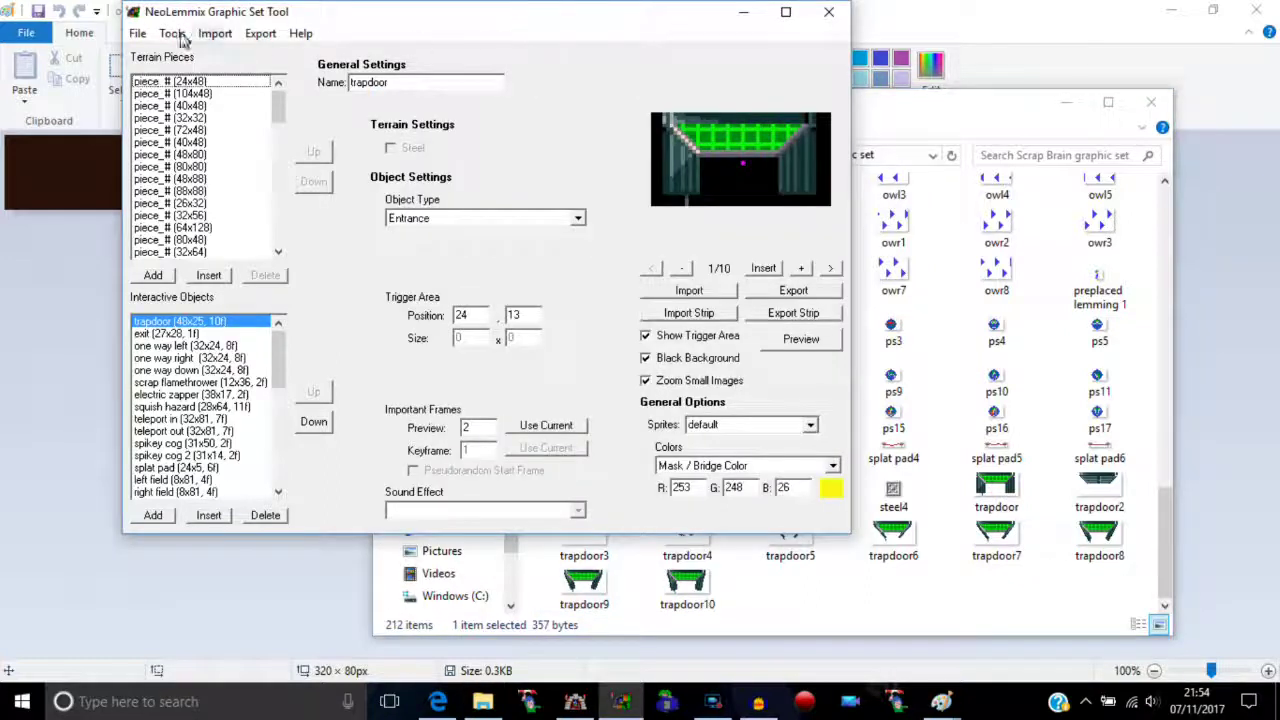
{"action": "left_click", "coordinate": [137, 33]}
{"action": "left_click", "coordinate": [424, 15]}
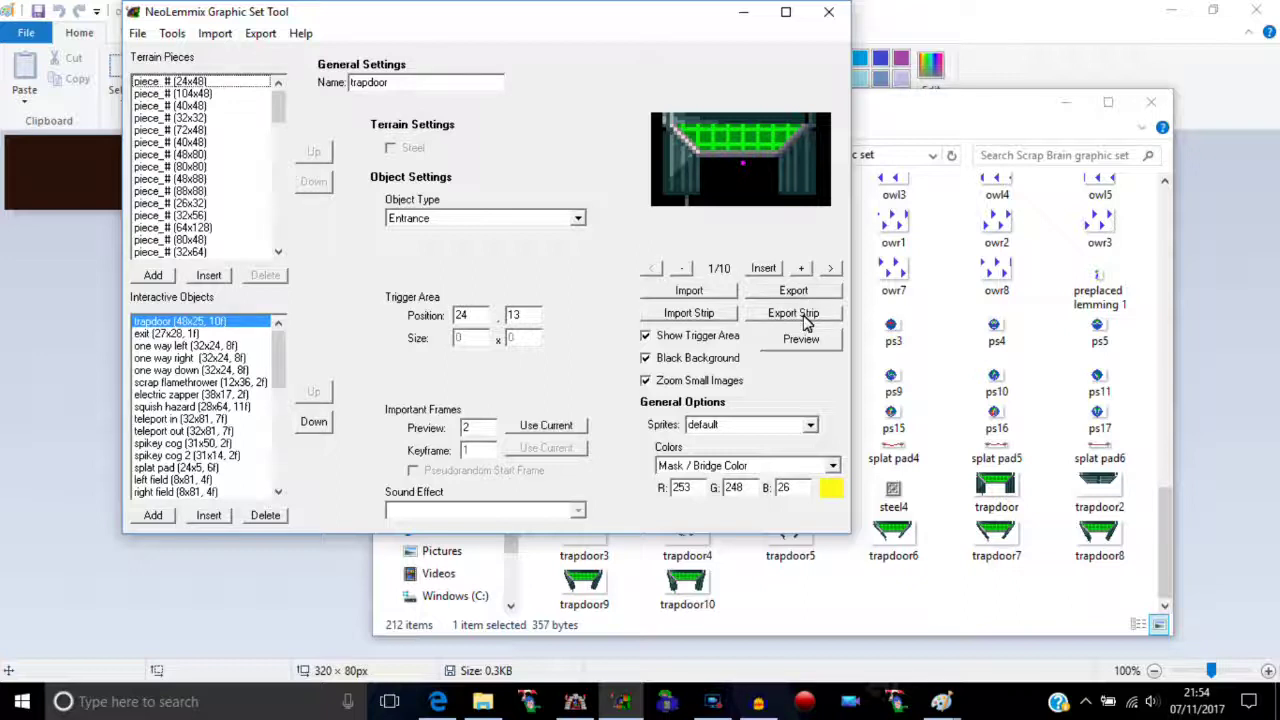
{"action": "left_click", "coordinate": [805, 320]}
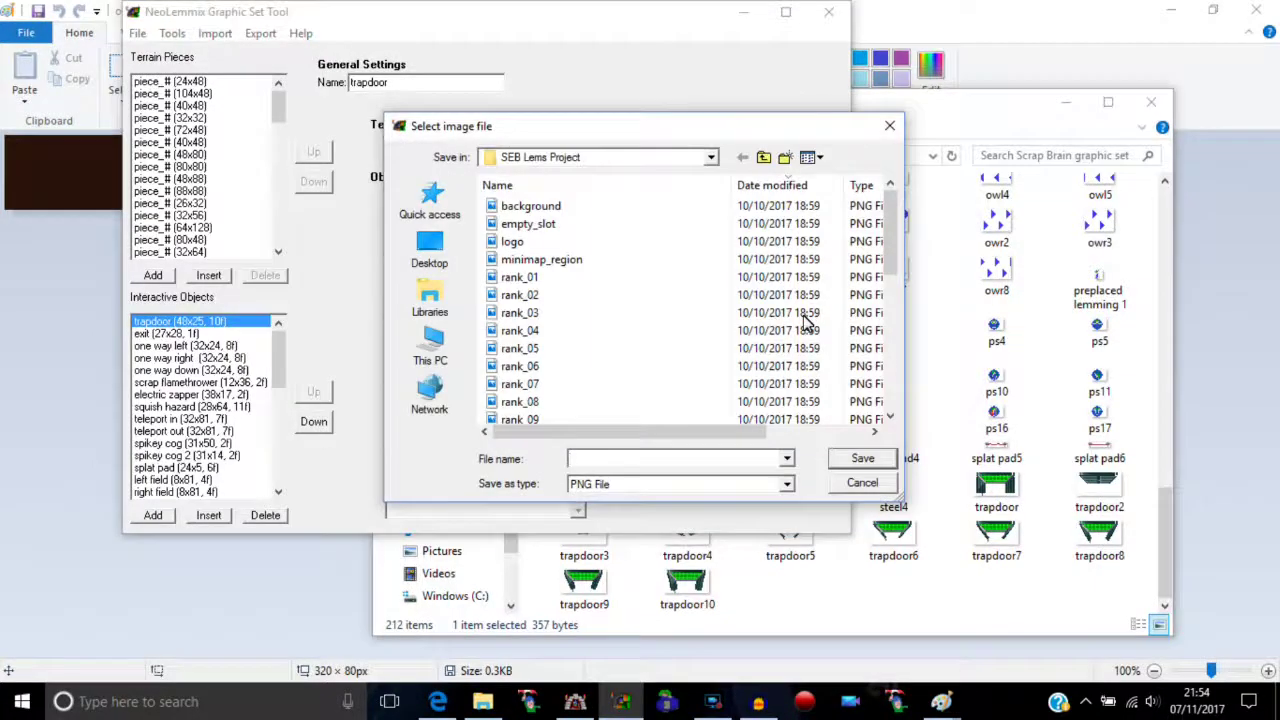
{"action": "left_click_drag", "start_coordinate": [893, 205], "coordinate": [891, 400]}
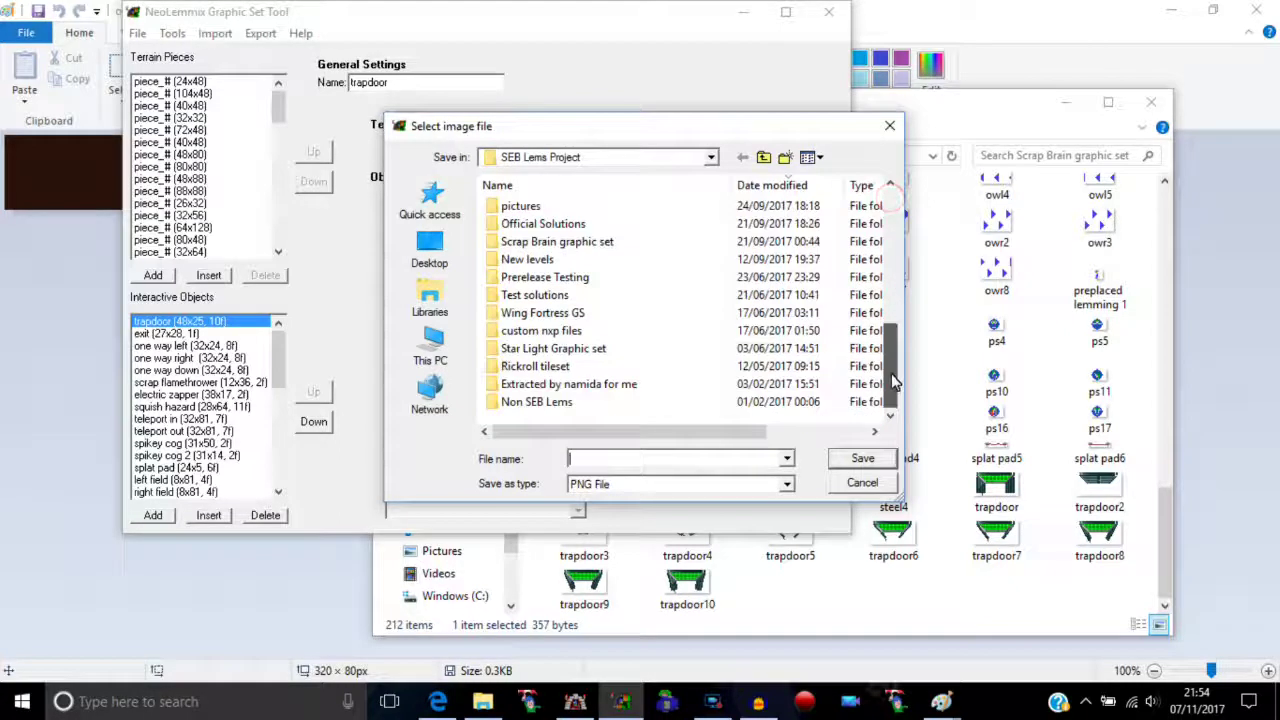
{"action": "left_click", "coordinate": [438, 263]}
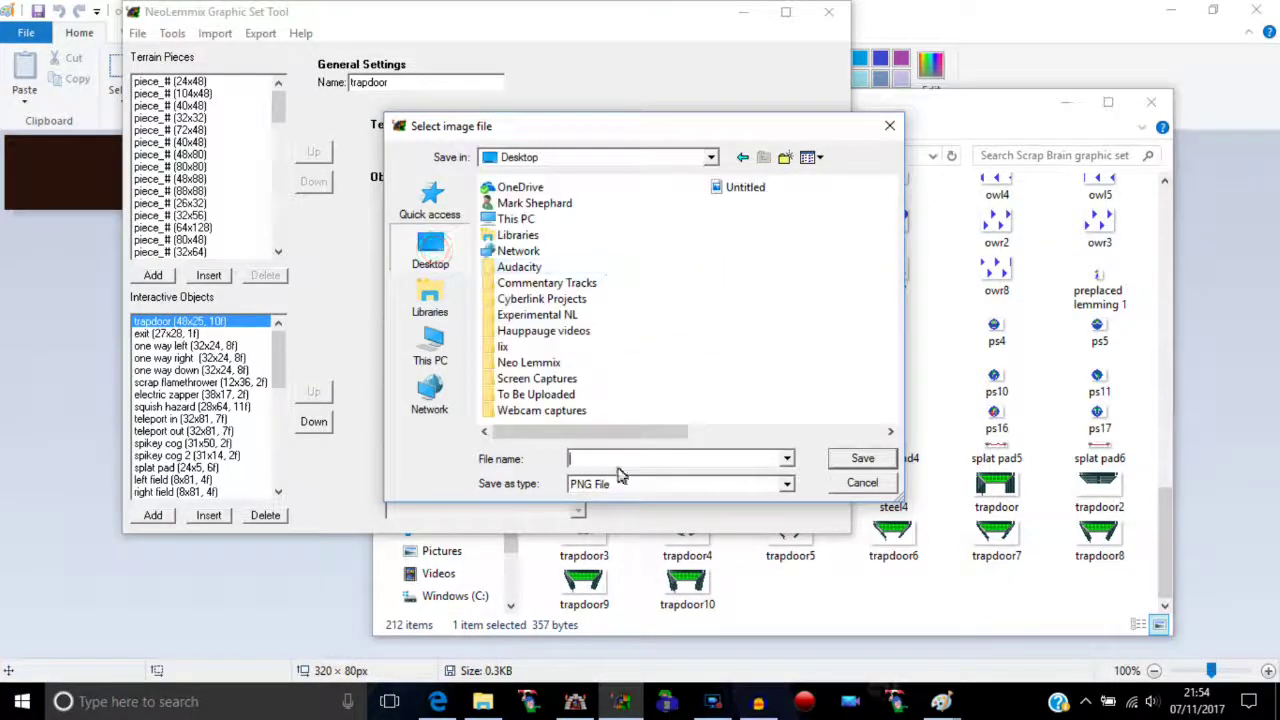
{"action": "double_click", "coordinate": [735, 188]}
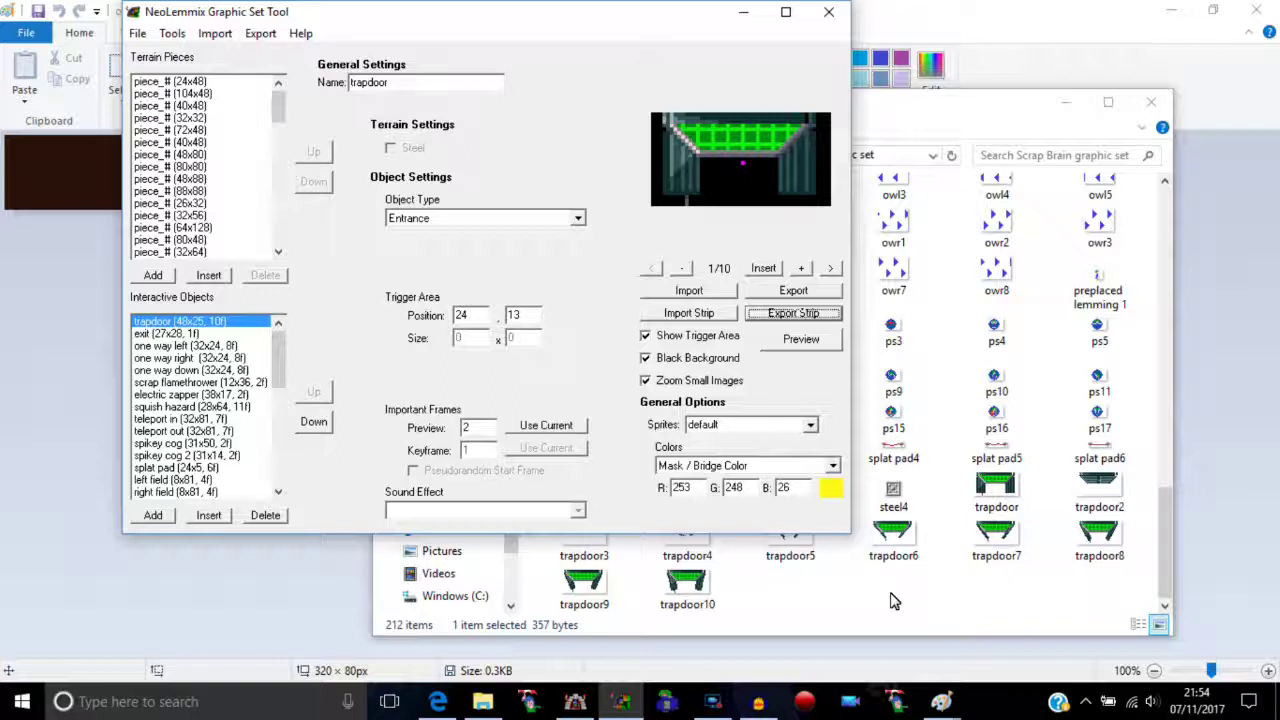
- Switch to File Explorer and open the exported Untitled PNG from the Desktop to examine the trapdoor strip
{"action": "left_click", "coordinate": [483, 701]}
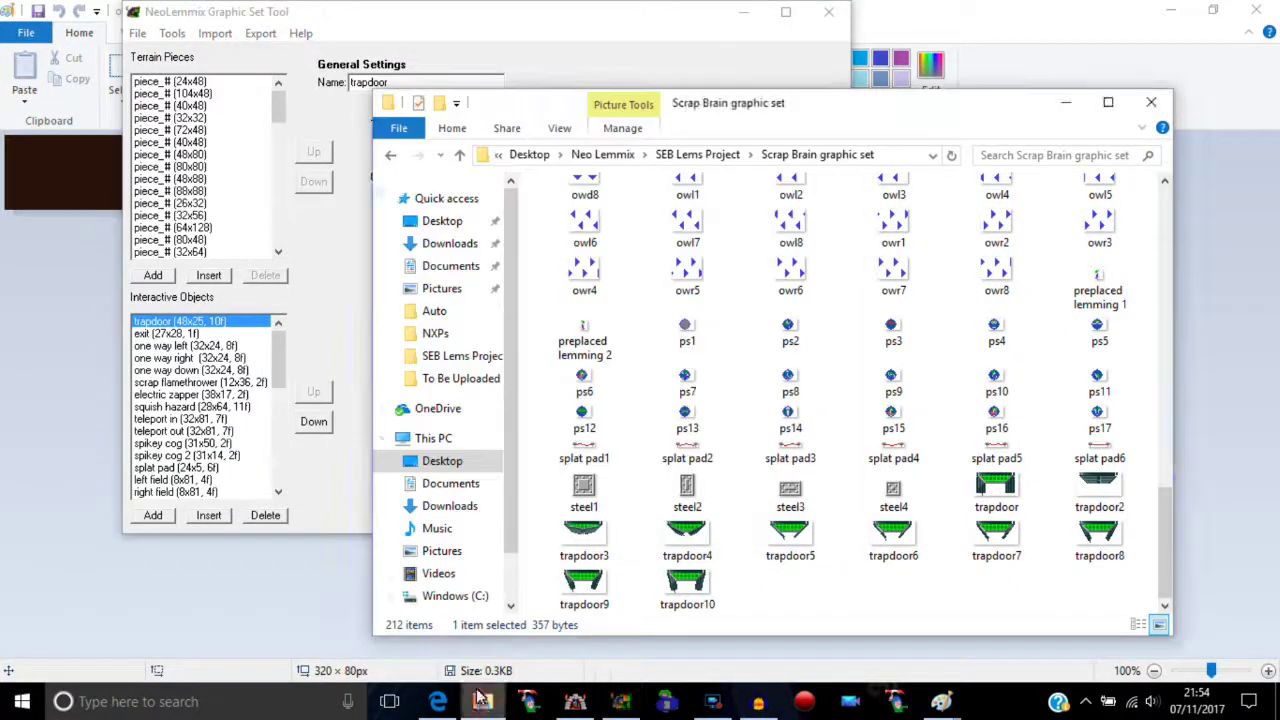
{"action": "left_click", "coordinate": [441, 221]}
{"action": "scroll", "coordinate": [900, 363], "scroll_direction": "down", "scroll_amount": 1}
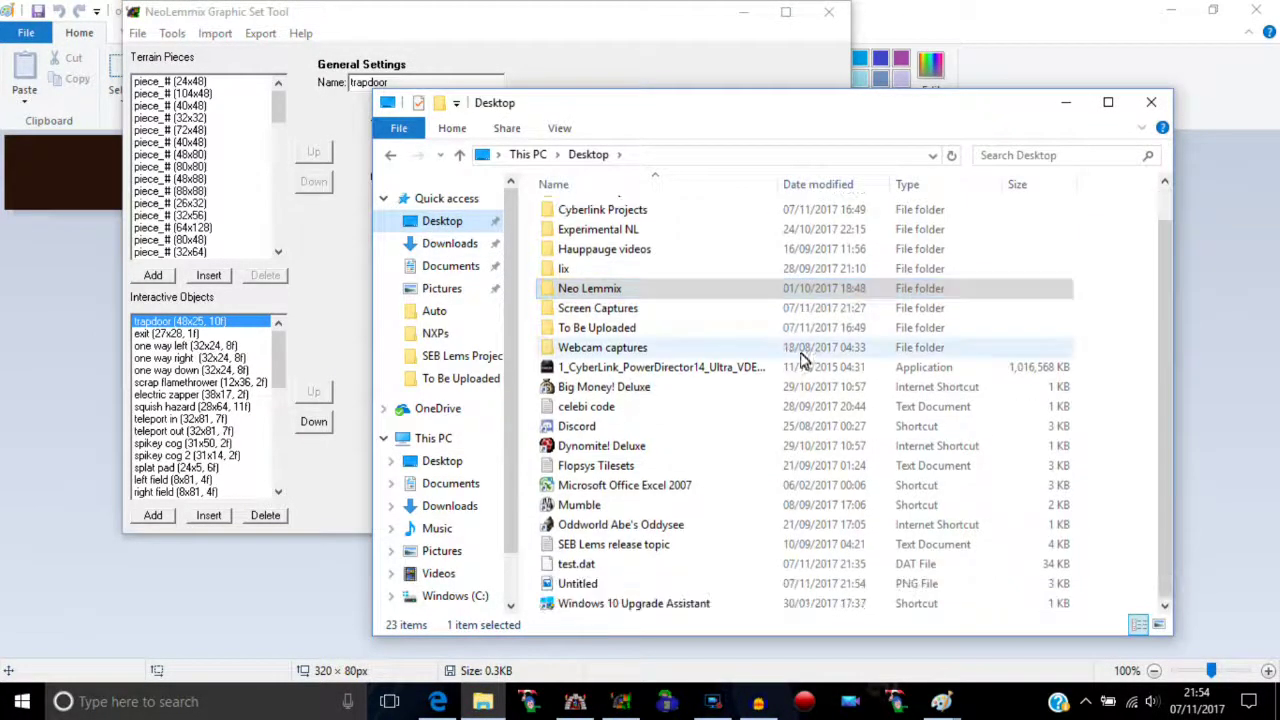
{"action": "double_click", "coordinate": [575, 585]}
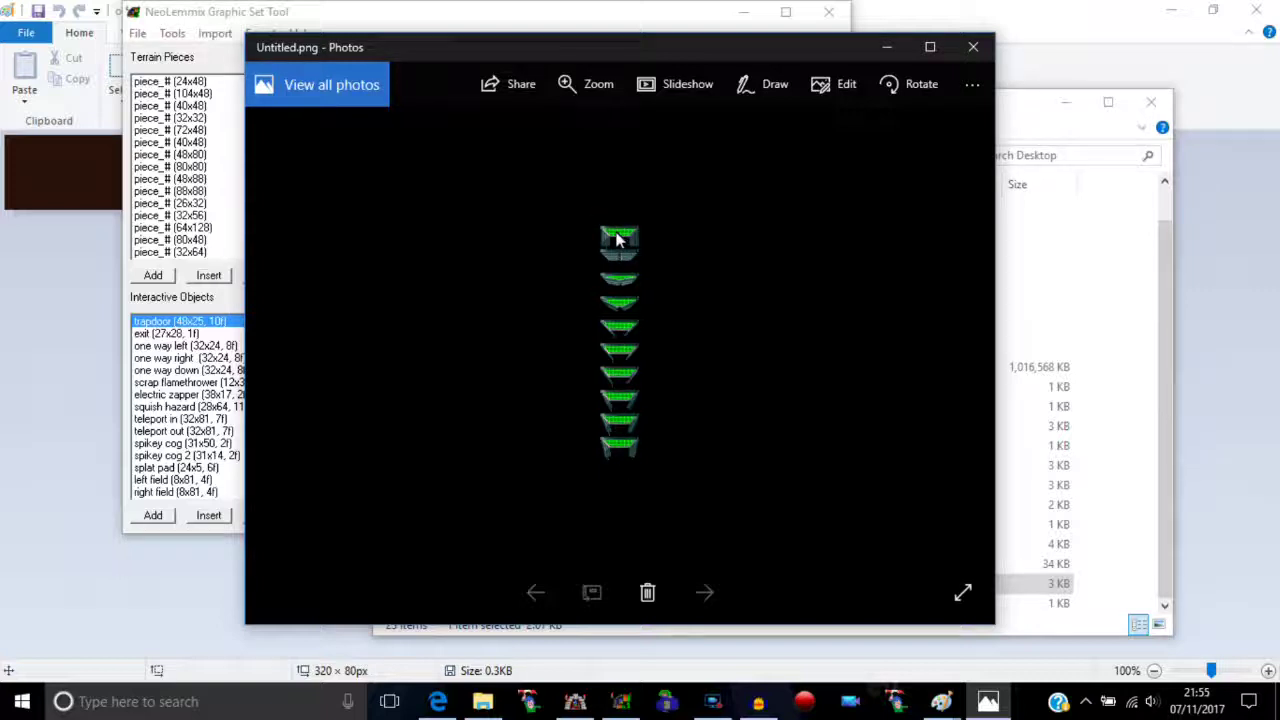
- Back in the NeoLemmix Graphic Set Tool, view the exit object and step through the locked exit's frames in both directions
{"action": "left_click", "coordinate": [537, 22]}
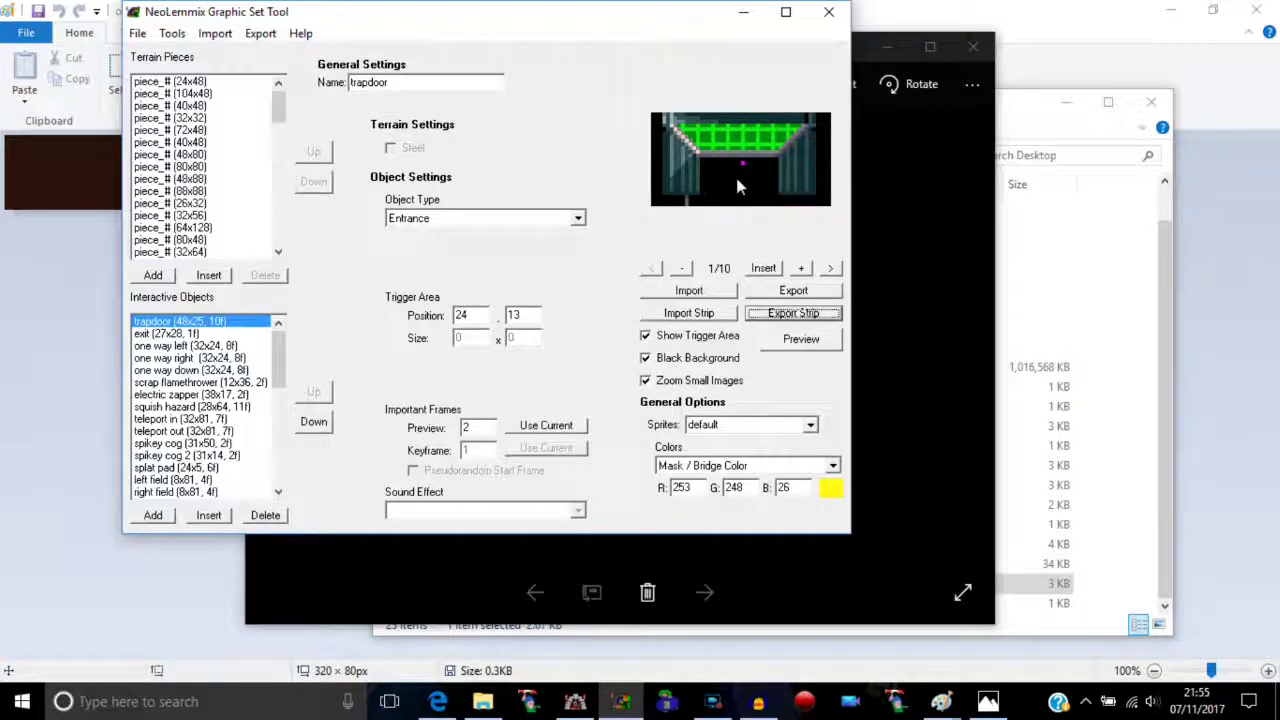
{"action": "left_click", "coordinate": [158, 336]}
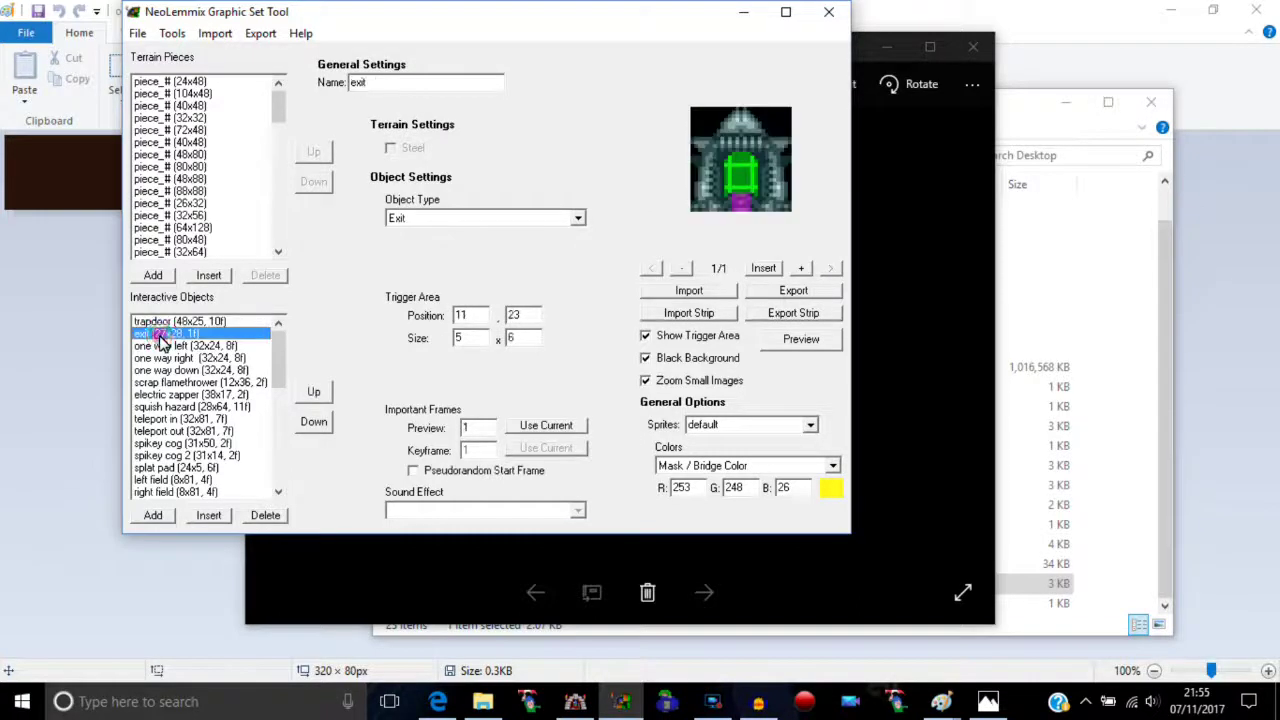
{"action": "left_click_drag", "start_coordinate": [274, 345], "coordinate": [281, 392]}
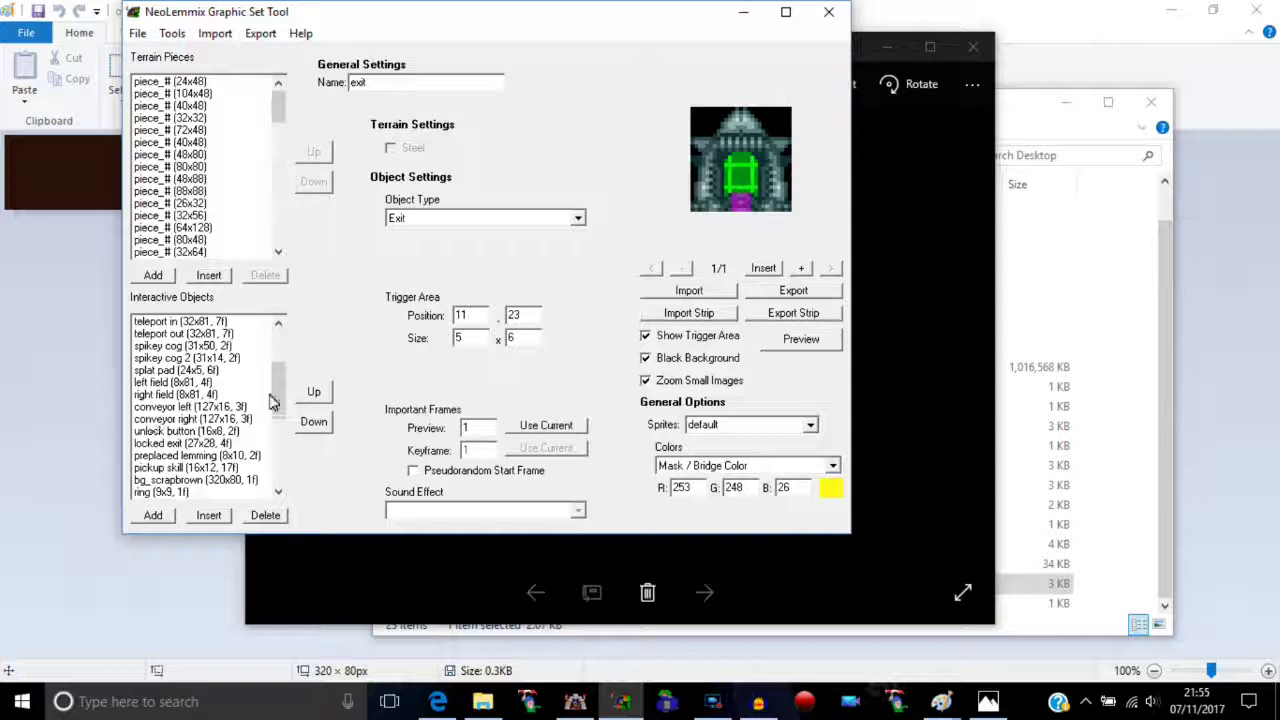
{"action": "left_click", "coordinate": [170, 443]}
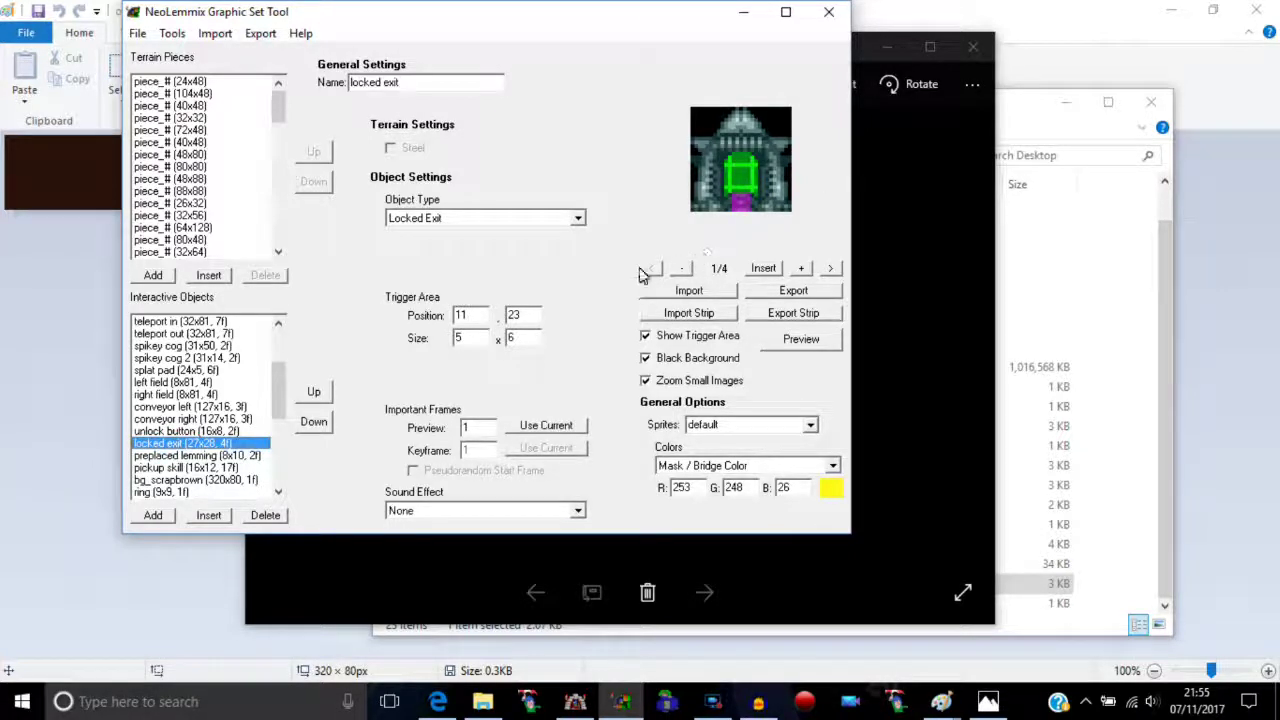
{"action": "left_click", "coordinate": [829, 268]}
{"action": "left_click", "coordinate": [829, 268]}
{"action": "left_click", "coordinate": [829, 268]}
{"action": "left_click", "coordinate": [650, 268]}
{"action": "left_click", "coordinate": [650, 268]}
{"action": "left_click", "coordinate": [650, 268]}
- Close and relaunch the NeoLemmix Graphic Set Tool, then load flo_scrapbrain.dat from the SEB Lems Project folder
{"action": "left_click", "coordinate": [829, 11]}
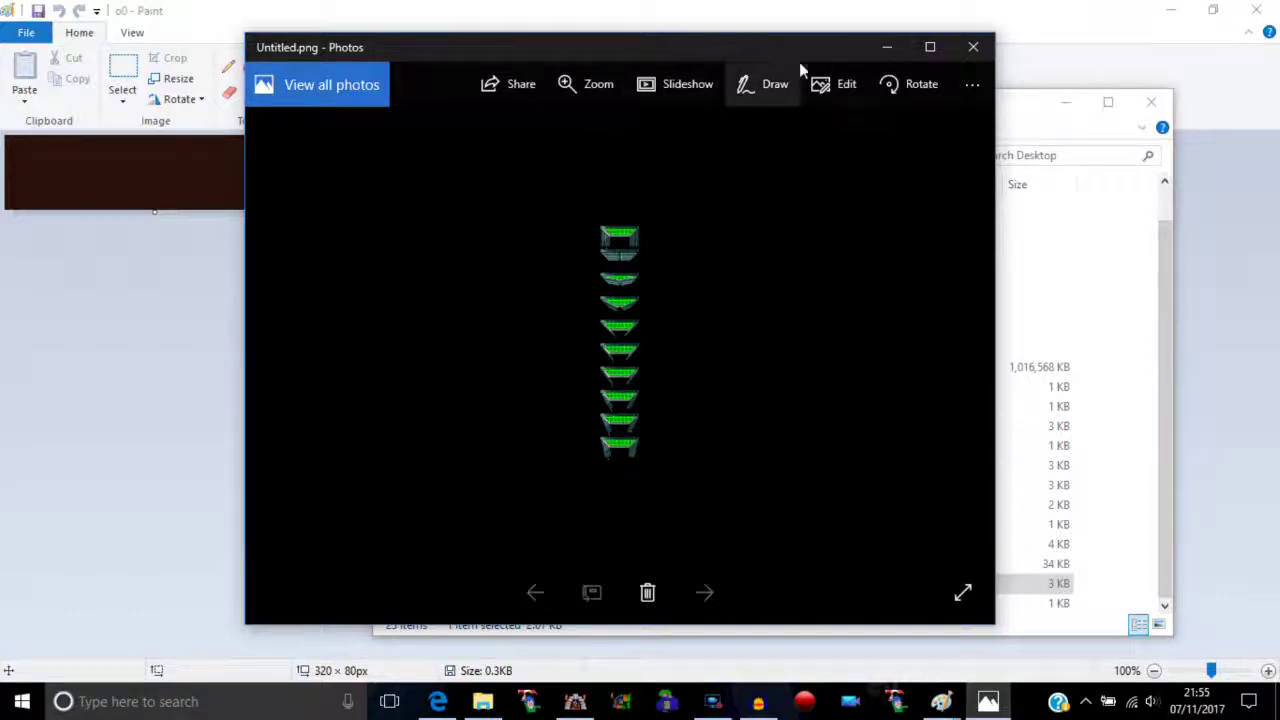
{"action": "left_click", "coordinate": [788, 10]}
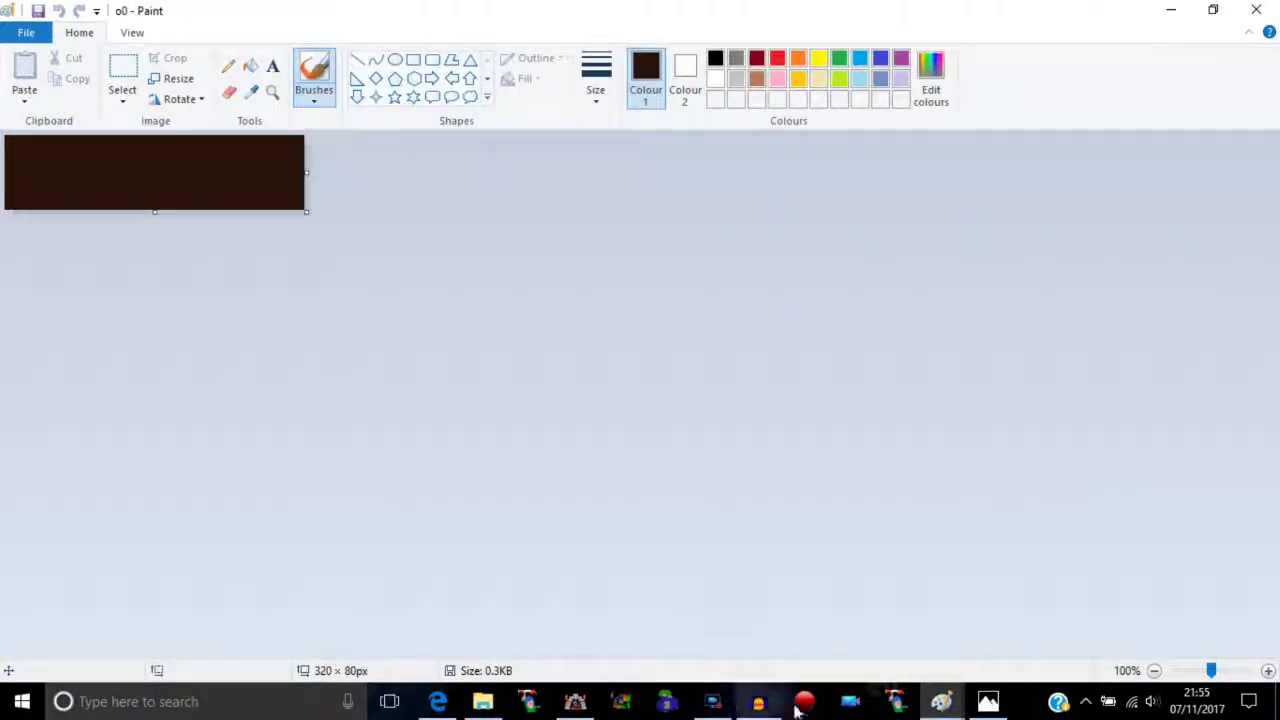
{"action": "left_click", "coordinate": [937, 704]}
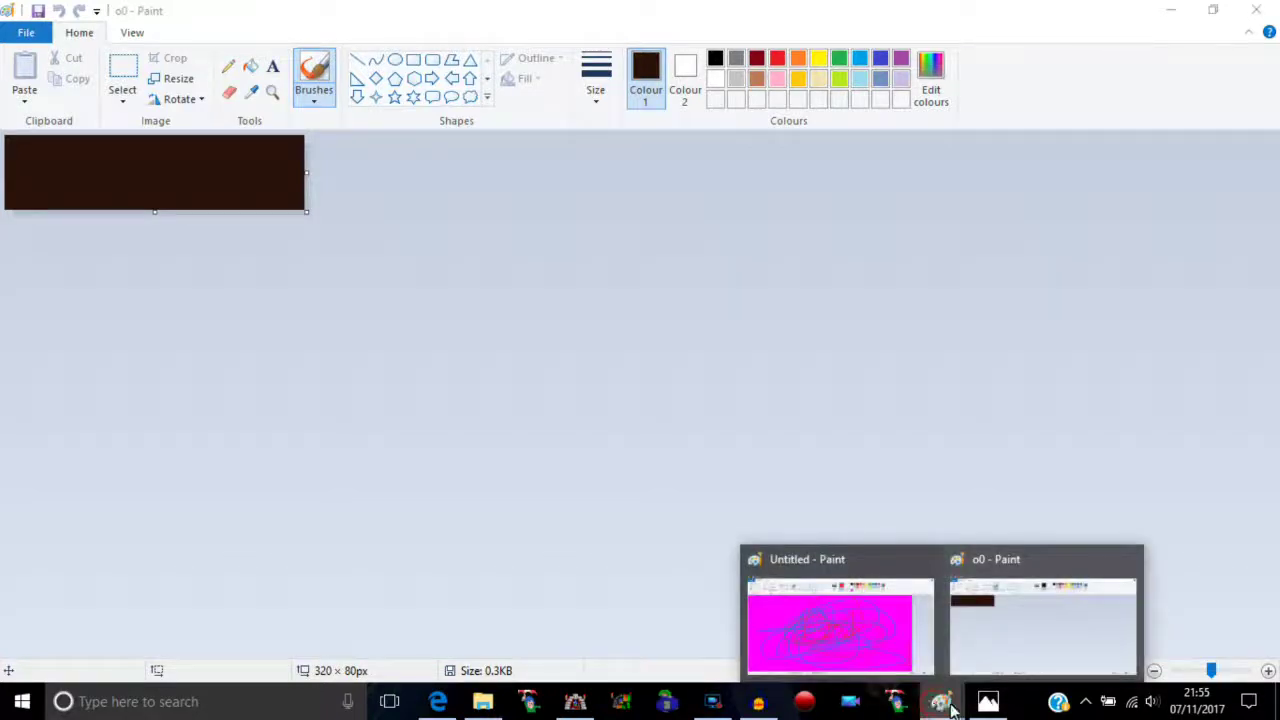
{"action": "left_click", "coordinate": [619, 703]}
{"action": "left_click", "coordinate": [42, 57]}
{"action": "left_click", "coordinate": [62, 100]}
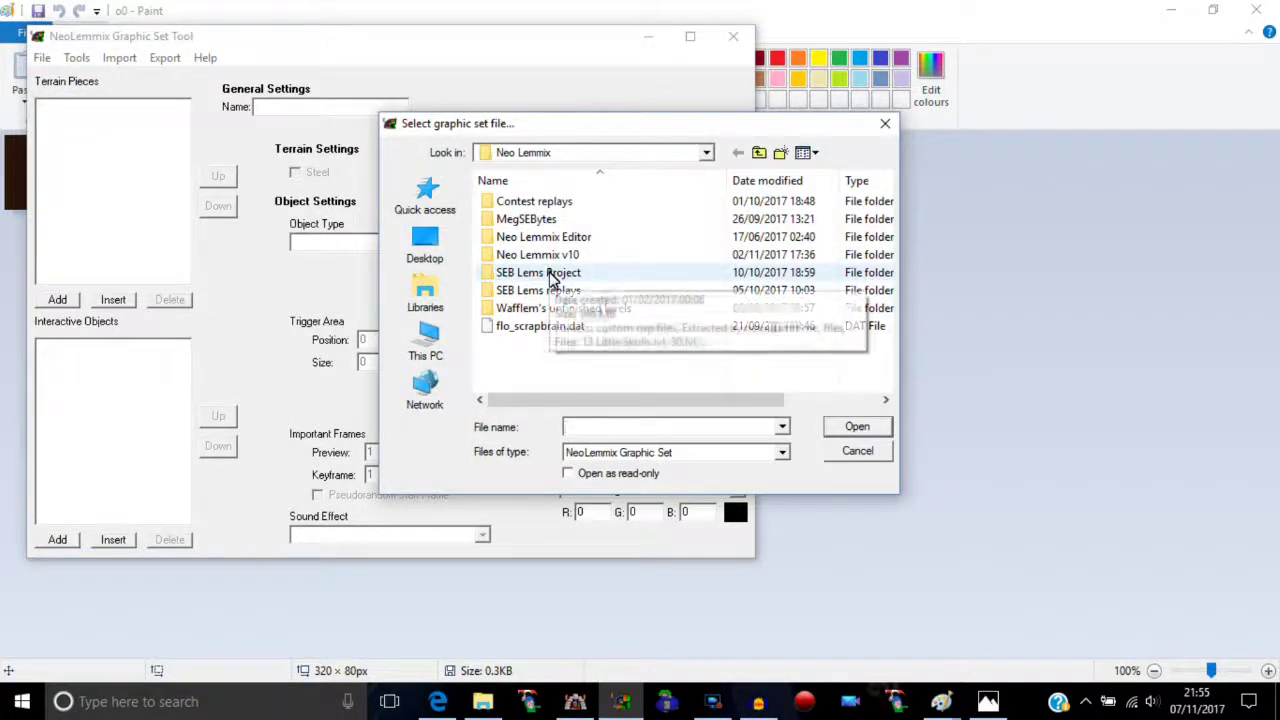
{"action": "double_click", "coordinate": [549, 275]}
{"action": "left_click_drag", "start_coordinate": [889, 200], "coordinate": [892, 240]}
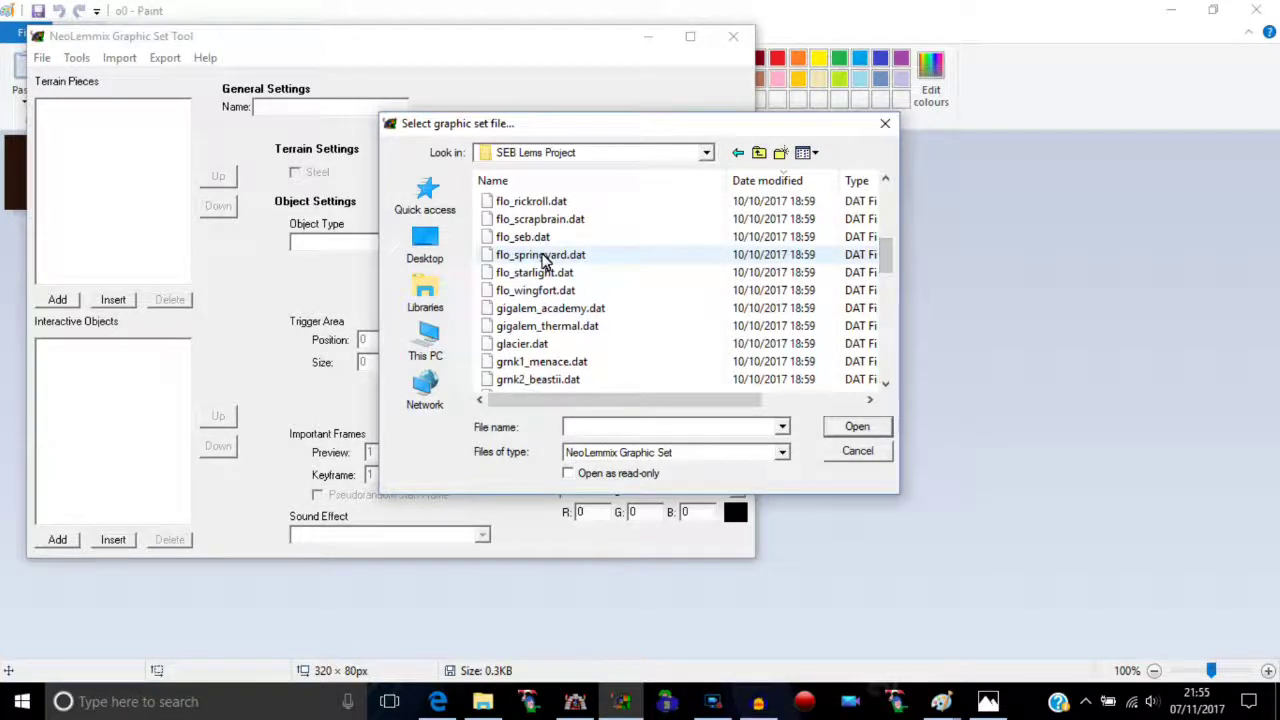
{"action": "double_click", "coordinate": [540, 219]}
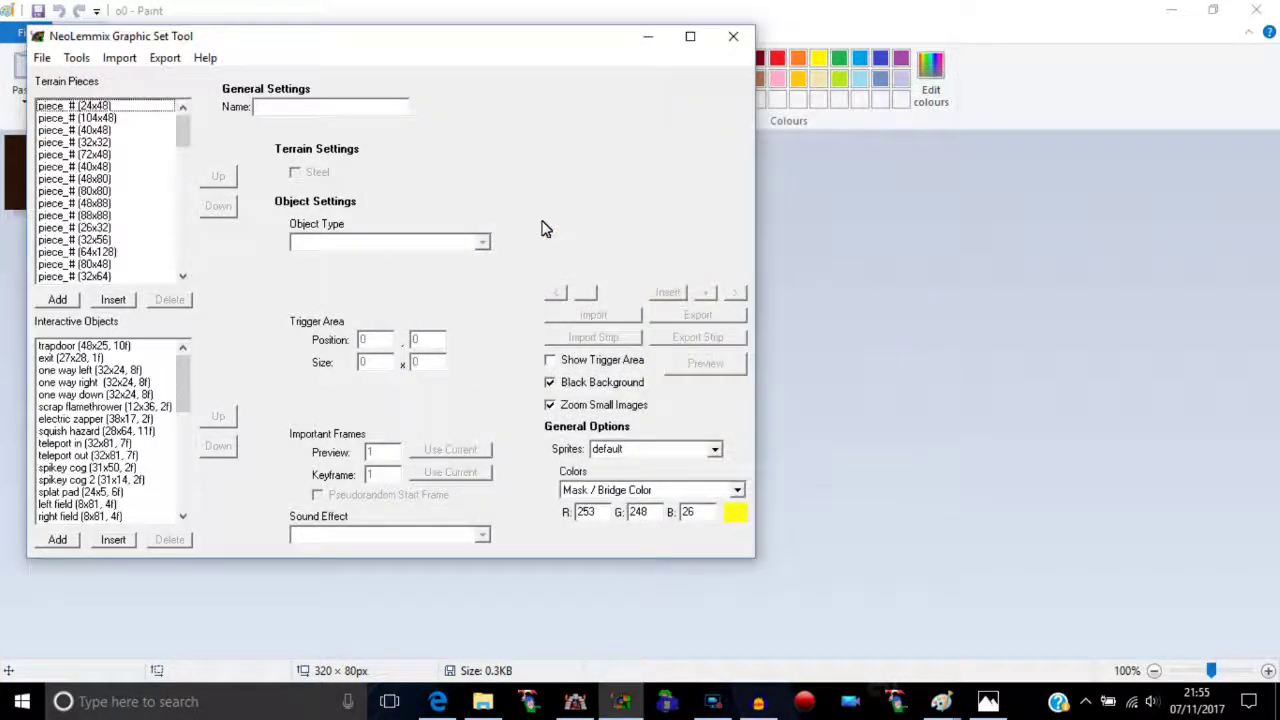
- Select the exit object, view its object preview and close the preview
{"action": "left_click", "coordinate": [95, 358]}
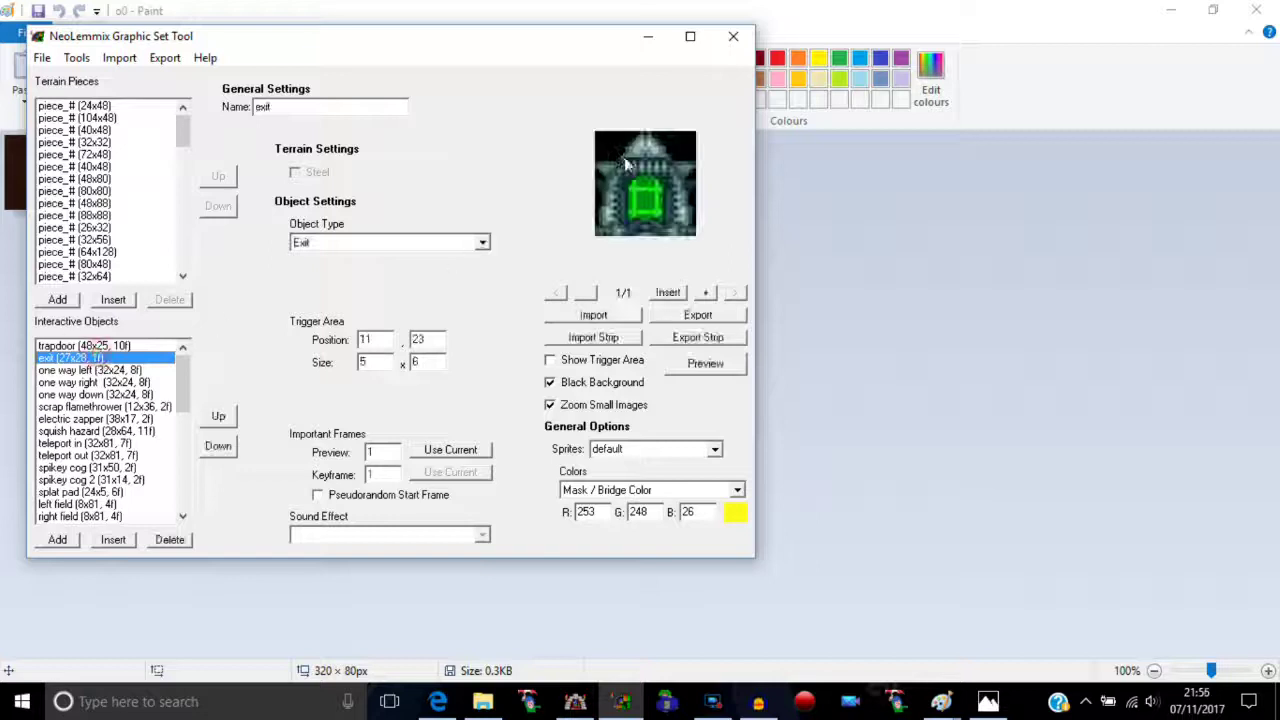
{"action": "left_click", "coordinate": [703, 366]}
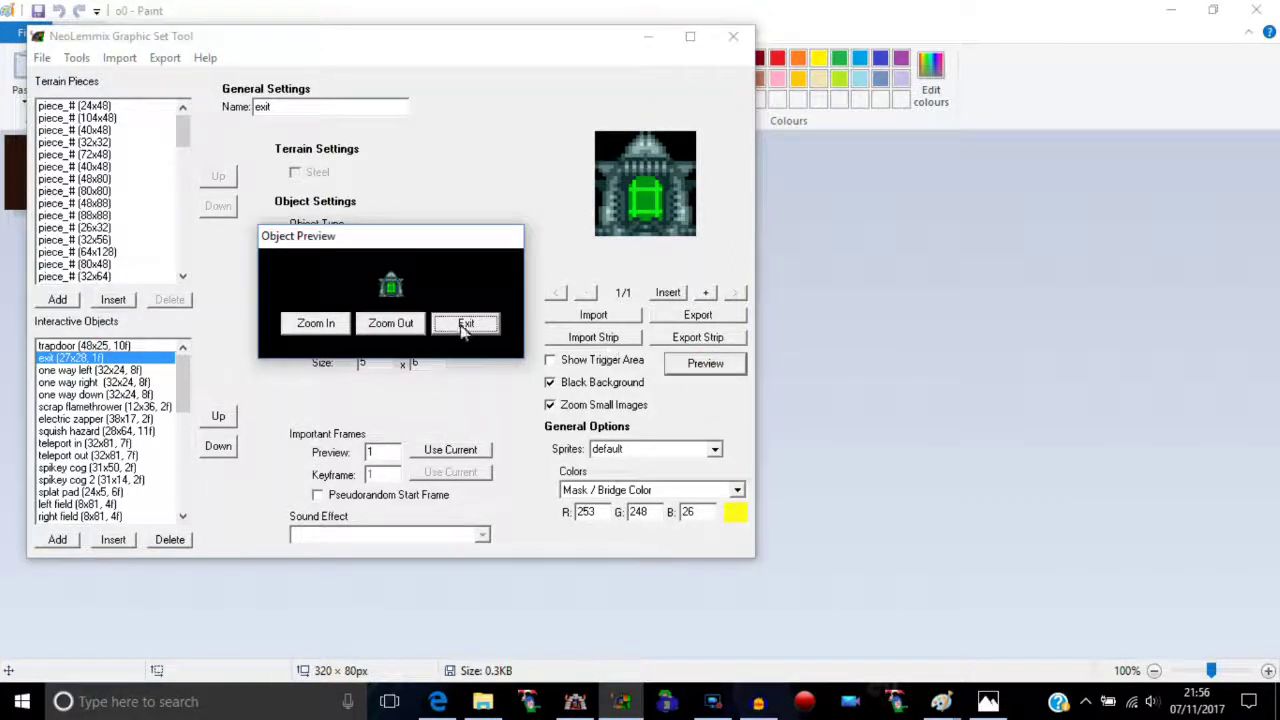
{"action": "left_click", "coordinate": [466, 324]}
- Preview the trapdoor object's animation, enlarge it several times and close the preview
{"action": "left_click", "coordinate": [84, 345]}
{"action": "left_click", "coordinate": [705, 364]}
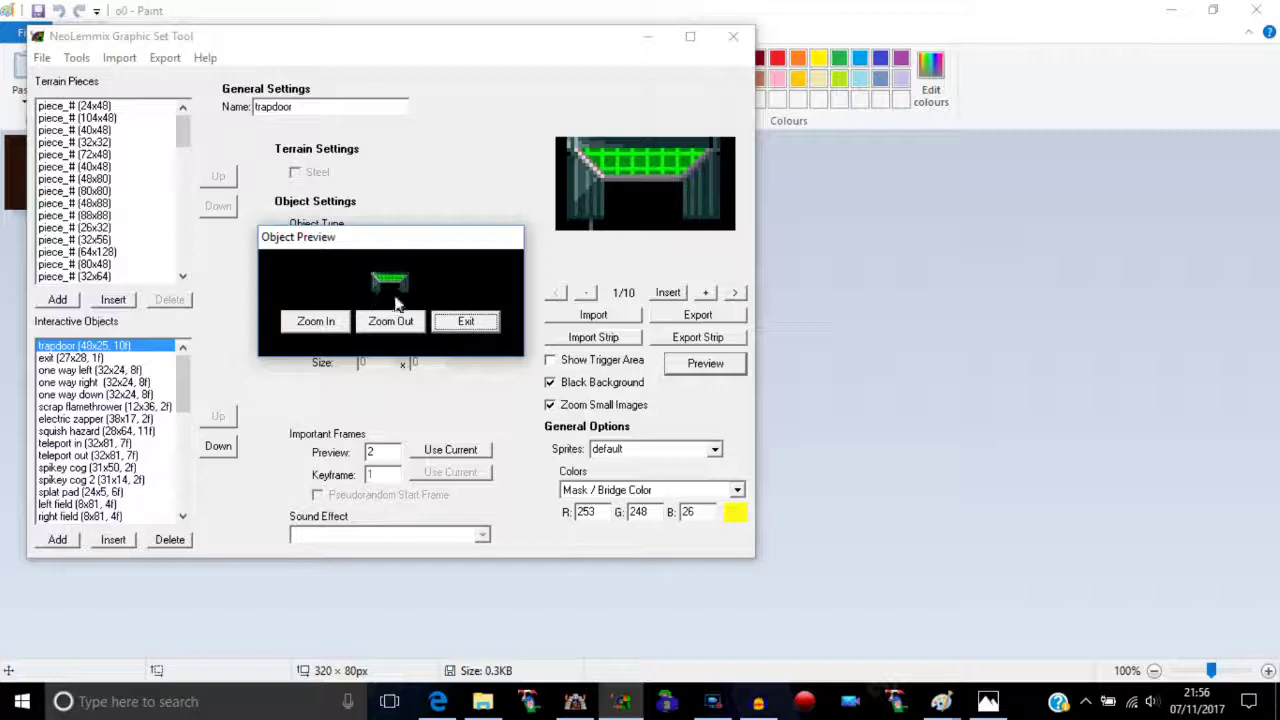
{"action": "left_click", "coordinate": [311, 324]}
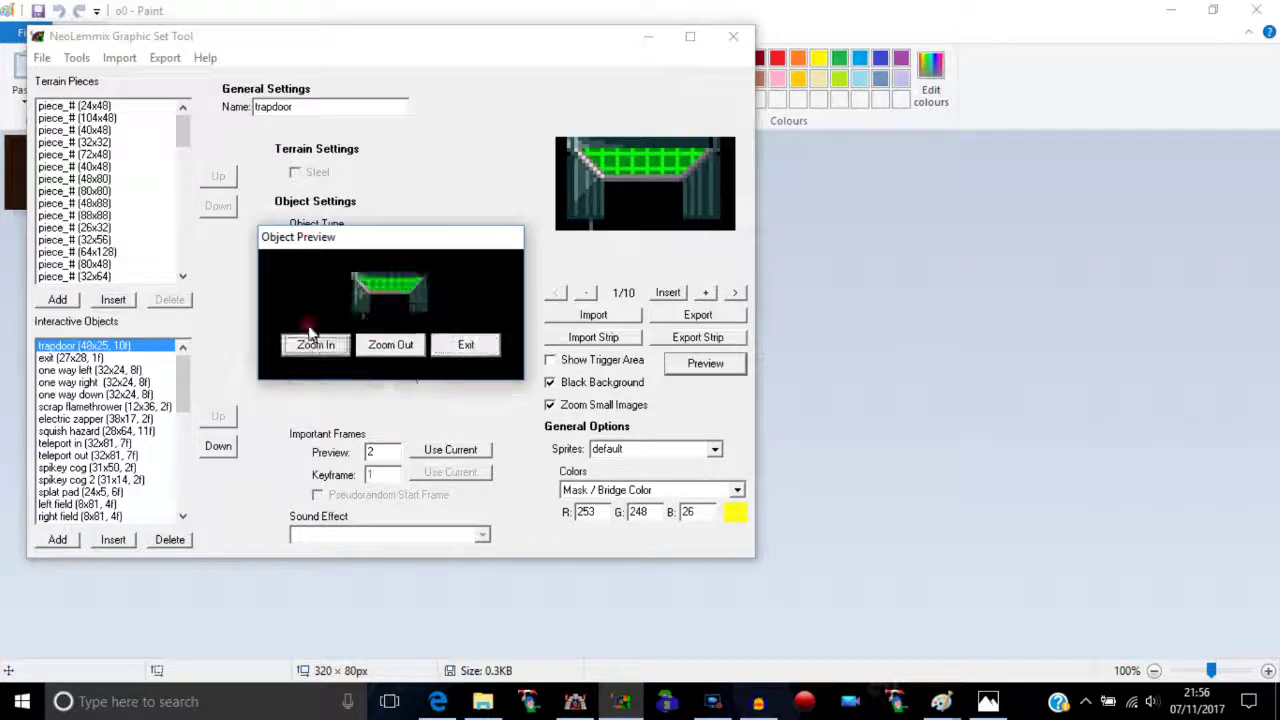
{"action": "left_click", "coordinate": [316, 344]}
{"action": "left_click", "coordinate": [320, 367]}
{"action": "left_click", "coordinate": [325, 391]}
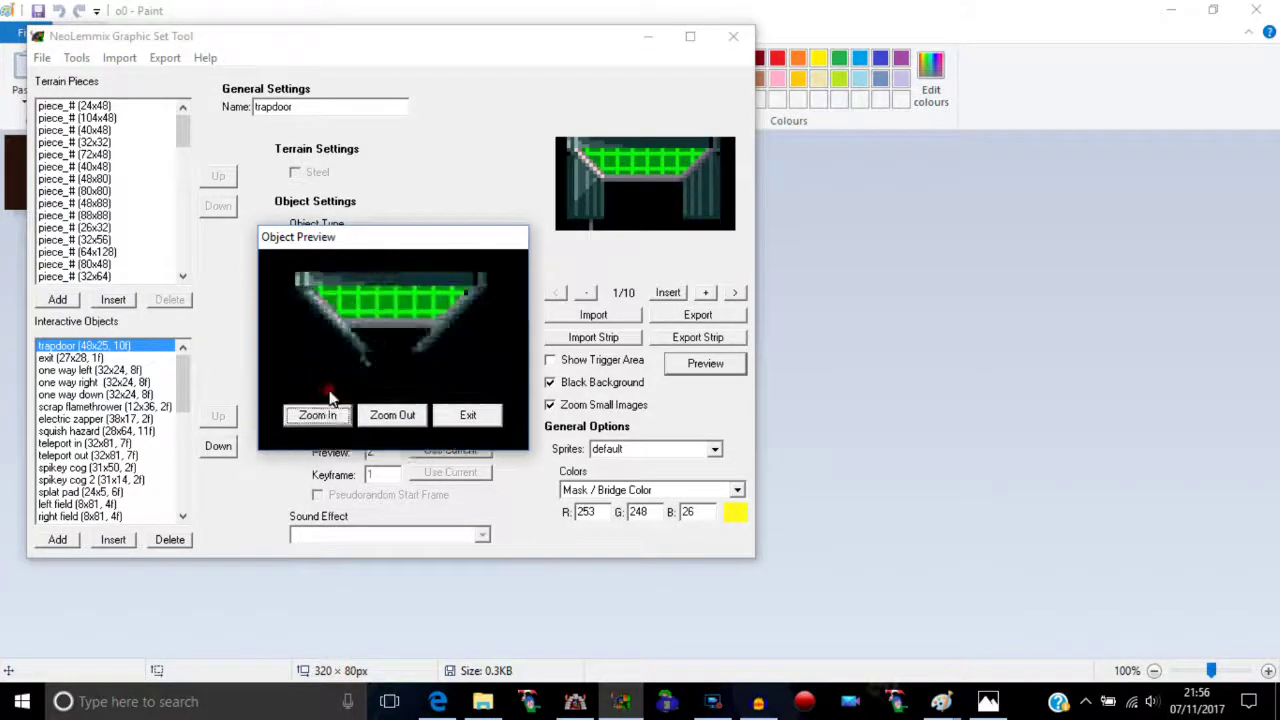
{"action": "left_click", "coordinate": [478, 418]}
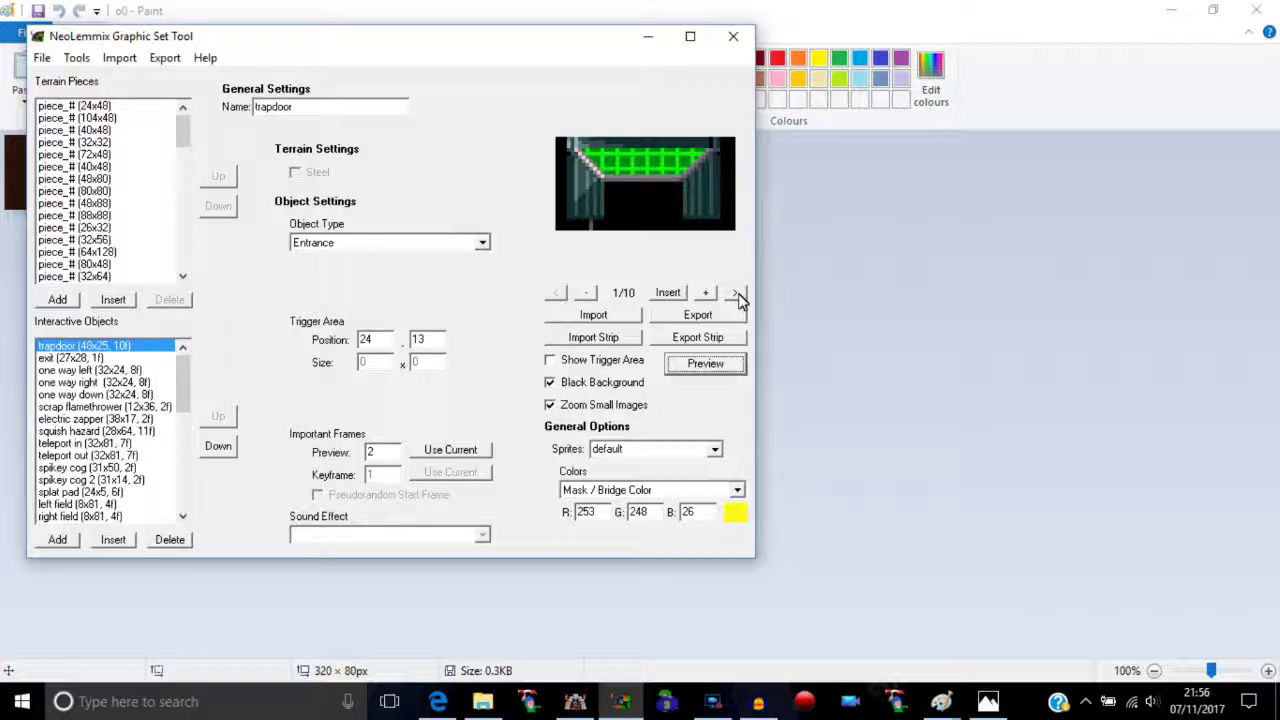
- Preview the one way left object's arrow animation enlarged, then close the preview
{"action": "left_click", "coordinate": [82, 358]}
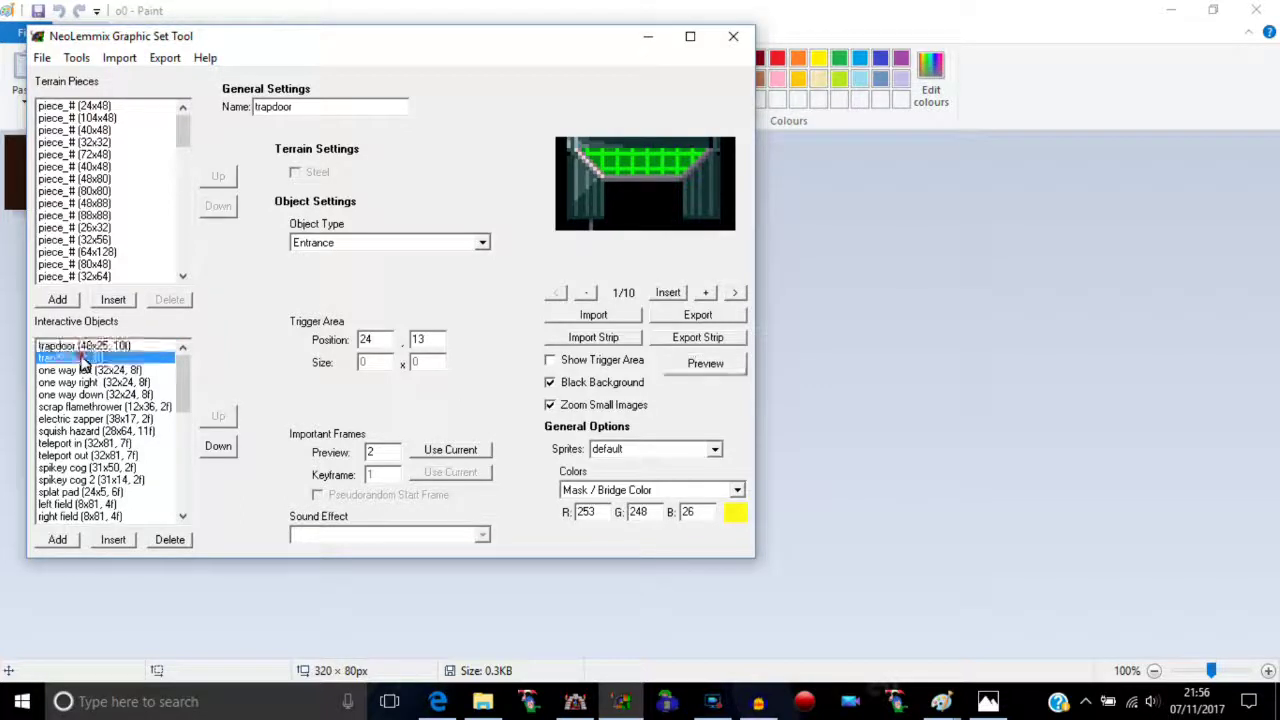
{"action": "left_click", "coordinate": [86, 370]}
{"action": "left_click", "coordinate": [697, 367]}
{"action": "left_click", "coordinate": [305, 320]}
{"action": "left_click", "coordinate": [308, 343]}
{"action": "left_click", "coordinate": [314, 366]}
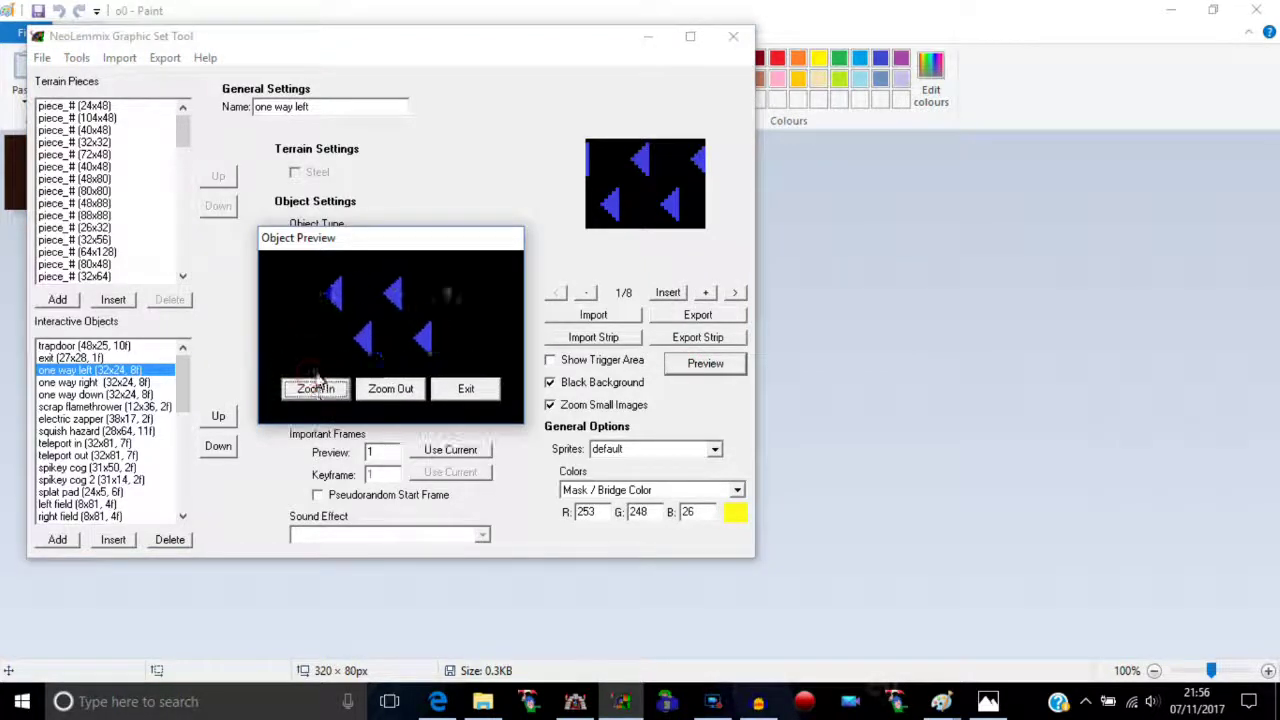
{"action": "left_click", "coordinate": [468, 390]}
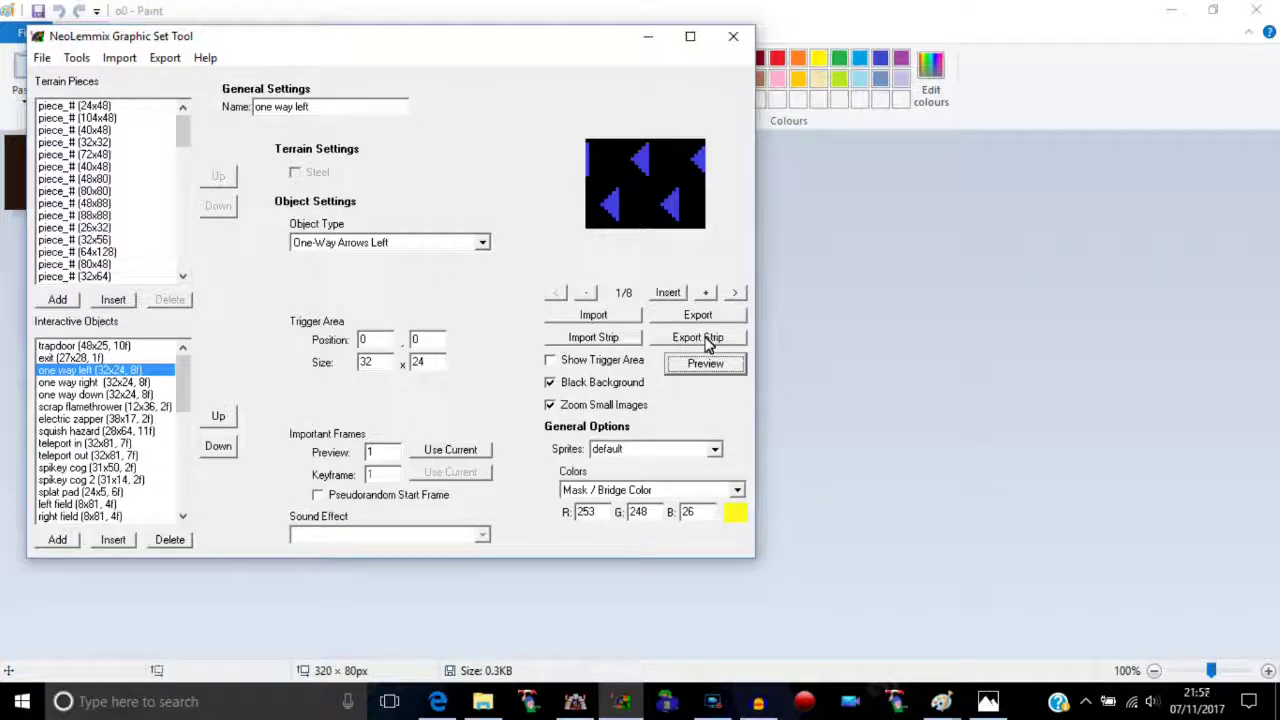
{"action": "left_click", "coordinate": [42, 57]}
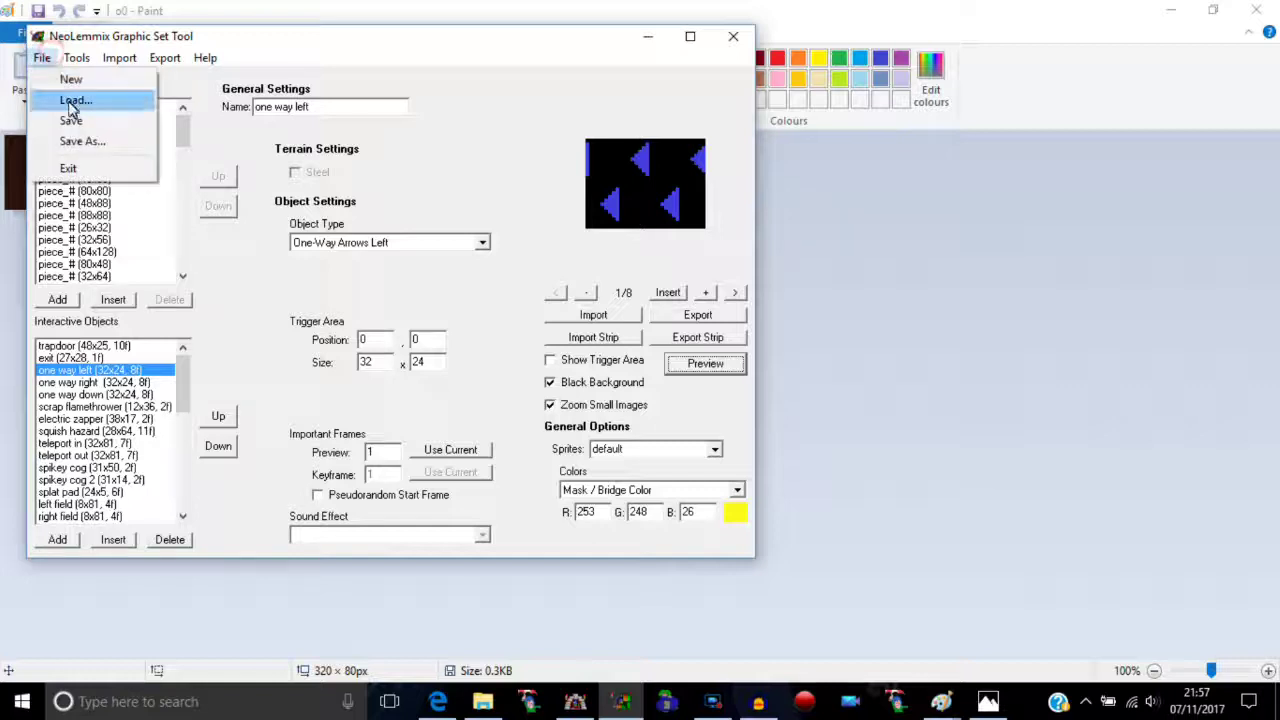
{"action": "left_click", "coordinate": [470, 95]}
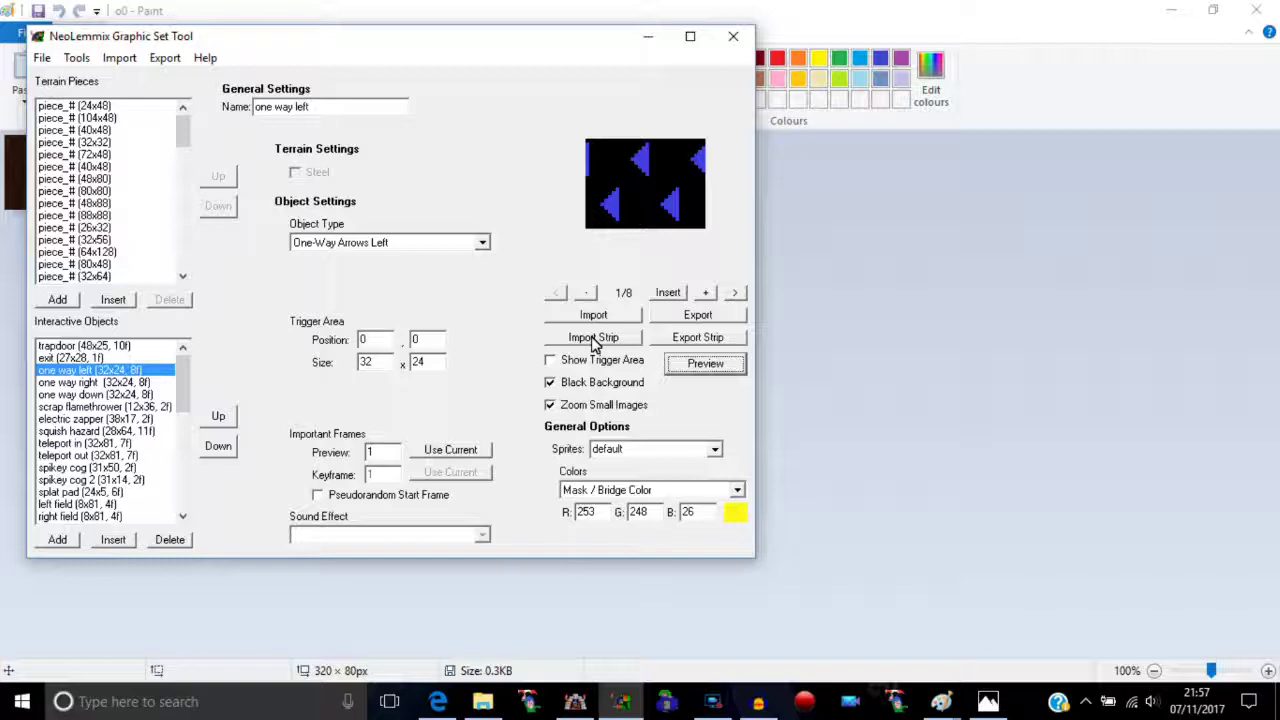
- Add a new interactive object to the set and give it the Exit object type
{"action": "left_click", "coordinate": [57, 540]}
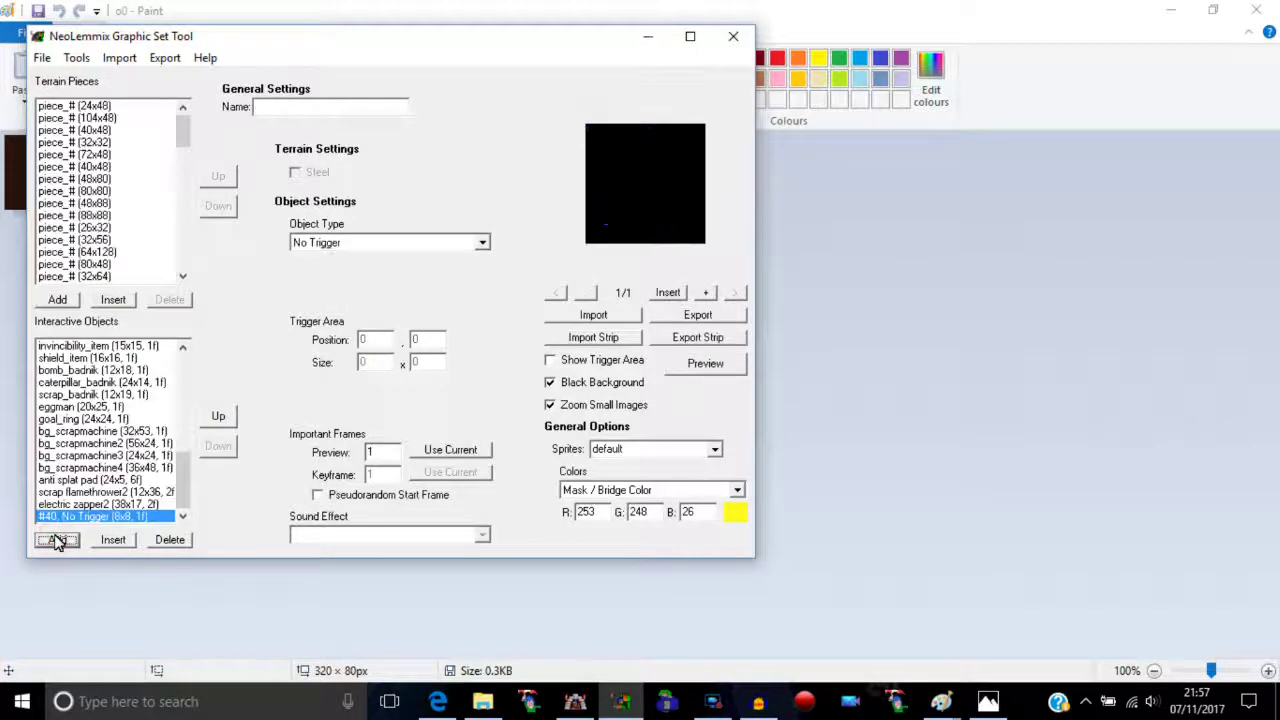
{"action": "left_click", "coordinate": [362, 245]}
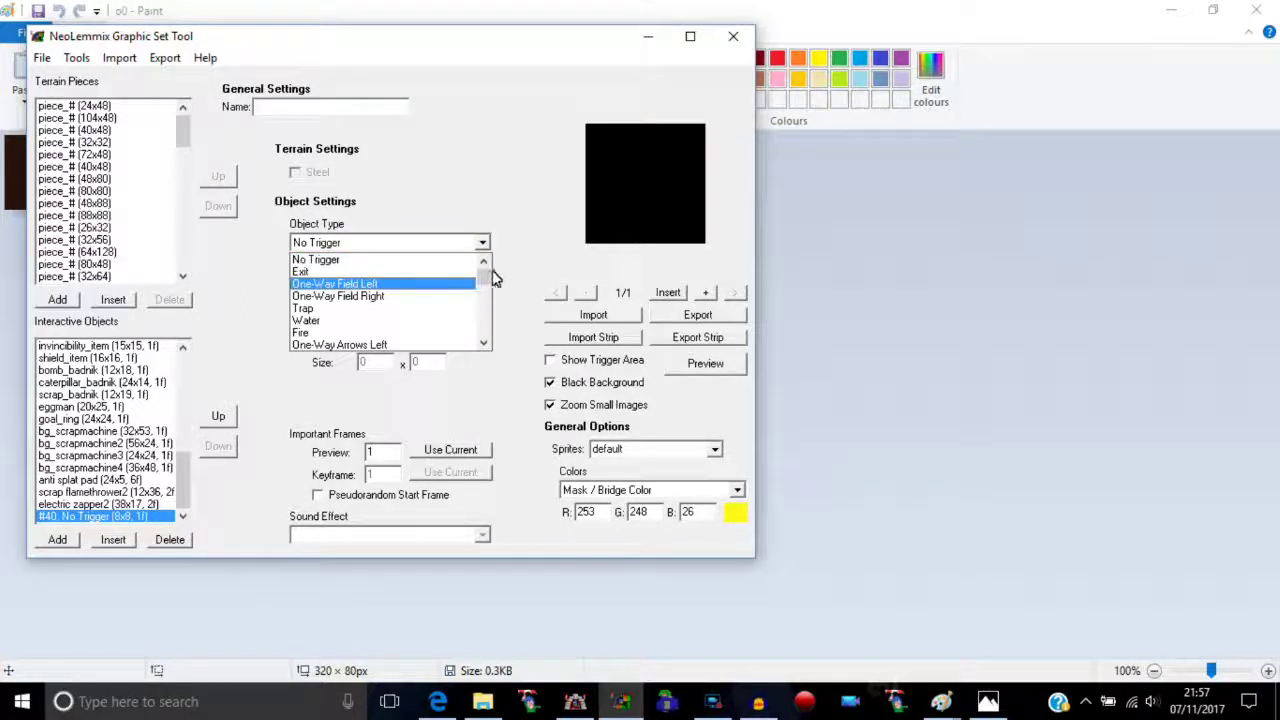
{"action": "left_click", "coordinate": [394, 243]}
{"action": "left_click", "coordinate": [437, 250]}
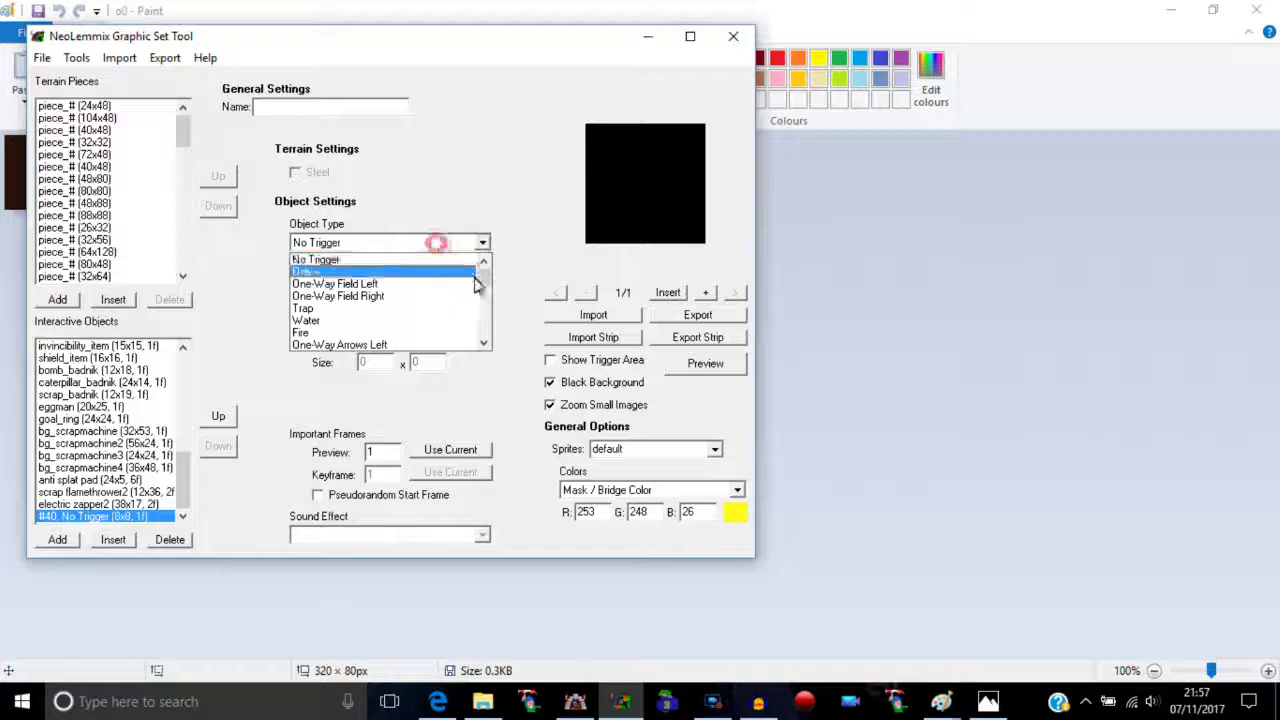
{"action": "mouse_move", "coordinate": [488, 280]}
{"action": "left_mouse_down"}
{"action": "mouse_move", "coordinate": [490, 335]}
{"action": "mouse_move", "coordinate": [490, 268]}
{"action": "left_mouse_up"}
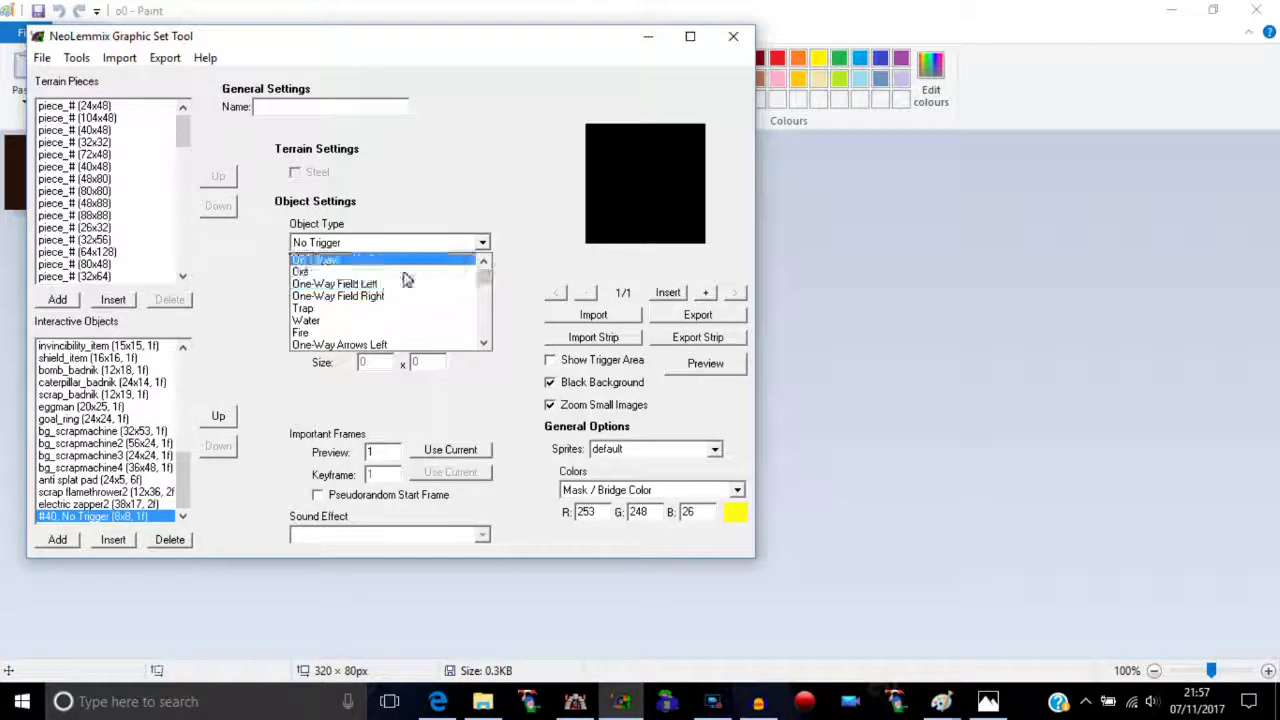
{"action": "left_click", "coordinate": [366, 271]}
- Try the One-Way Field Left, One-Way Arrows Left and Trap types on the new object
{"action": "left_click", "coordinate": [348, 243]}
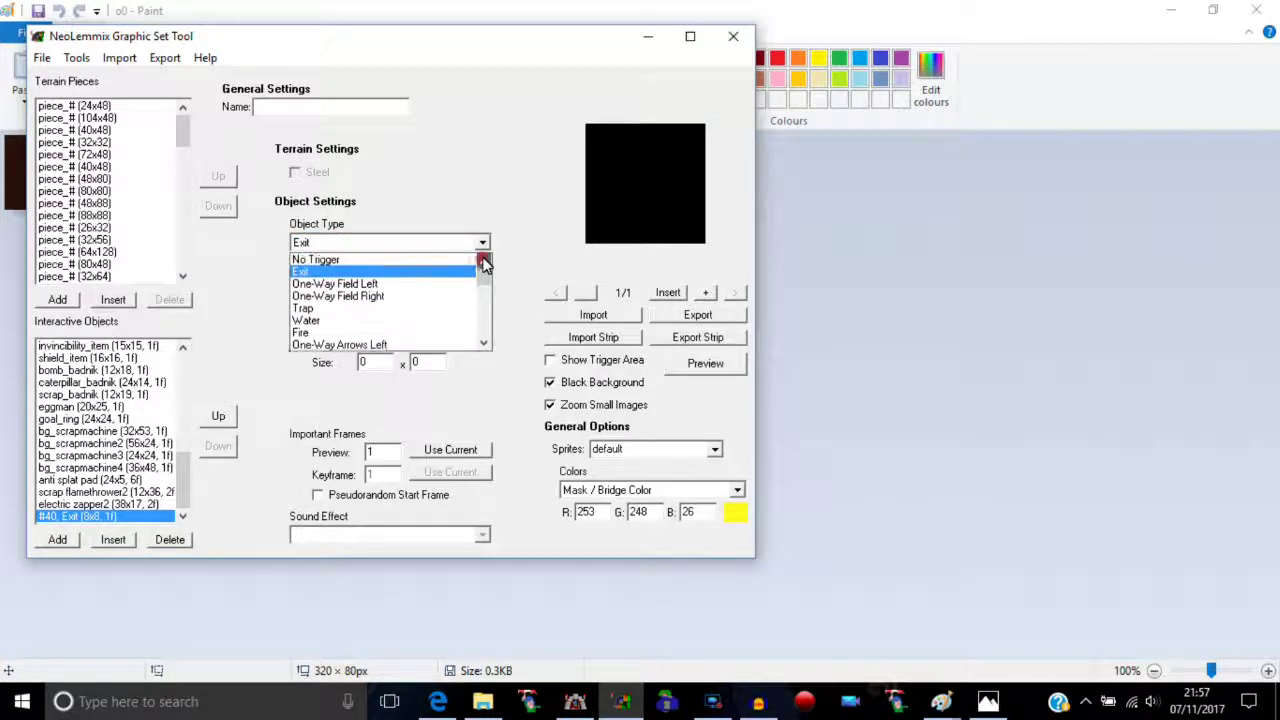
{"action": "left_click", "coordinate": [346, 284]}
{"action": "left_click", "coordinate": [346, 243]}
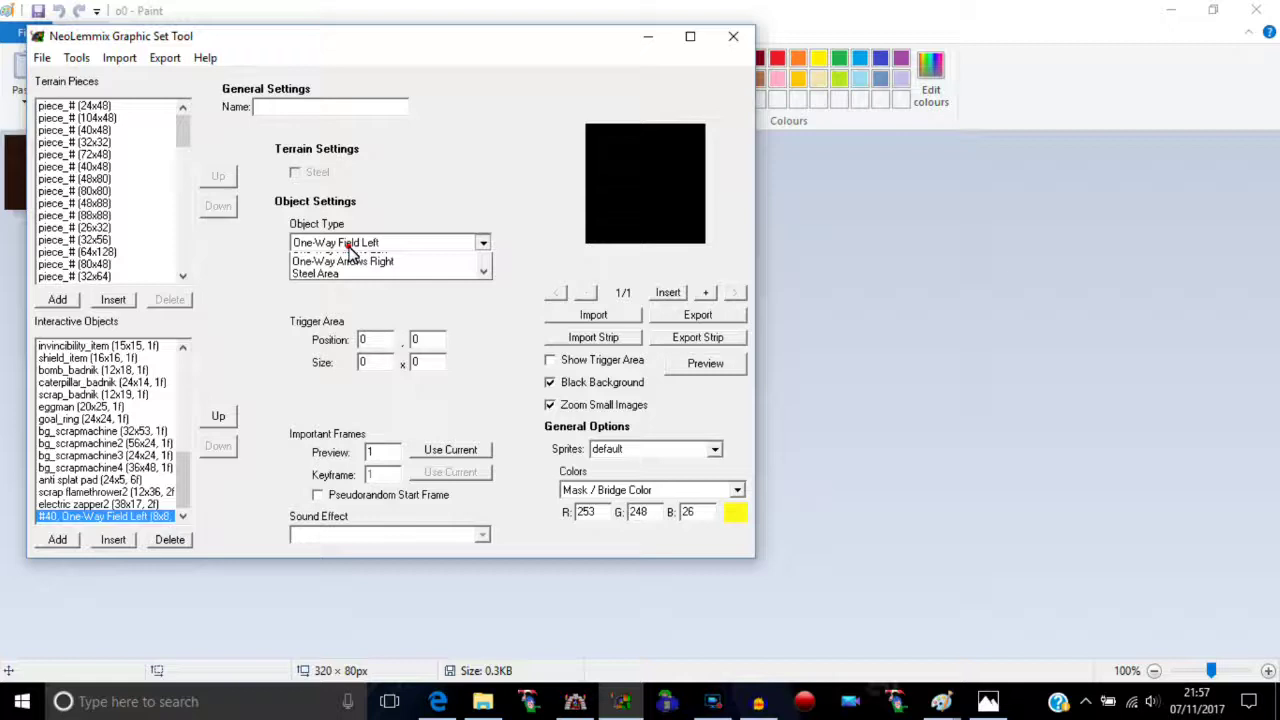
{"action": "left_click", "coordinate": [385, 321]}
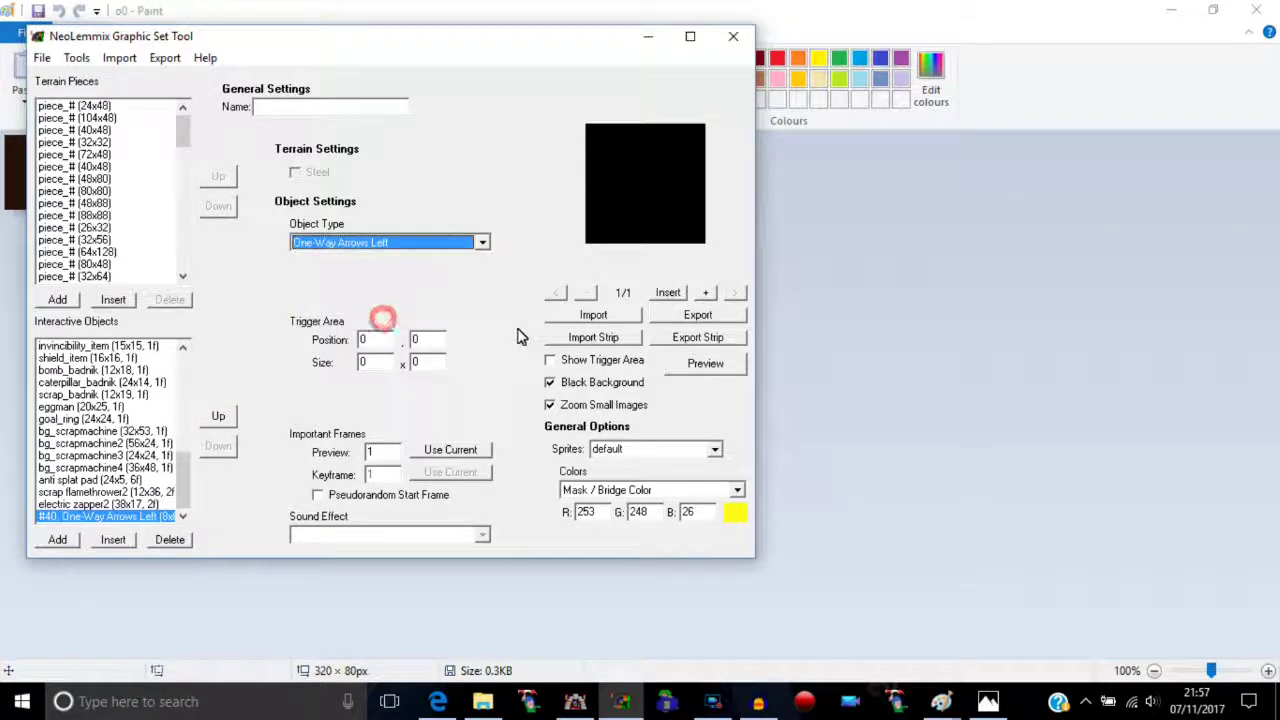
{"action": "left_click", "coordinate": [385, 245]}
{"action": "left_click_drag", "start_coordinate": [486, 287], "coordinate": [483, 272]}
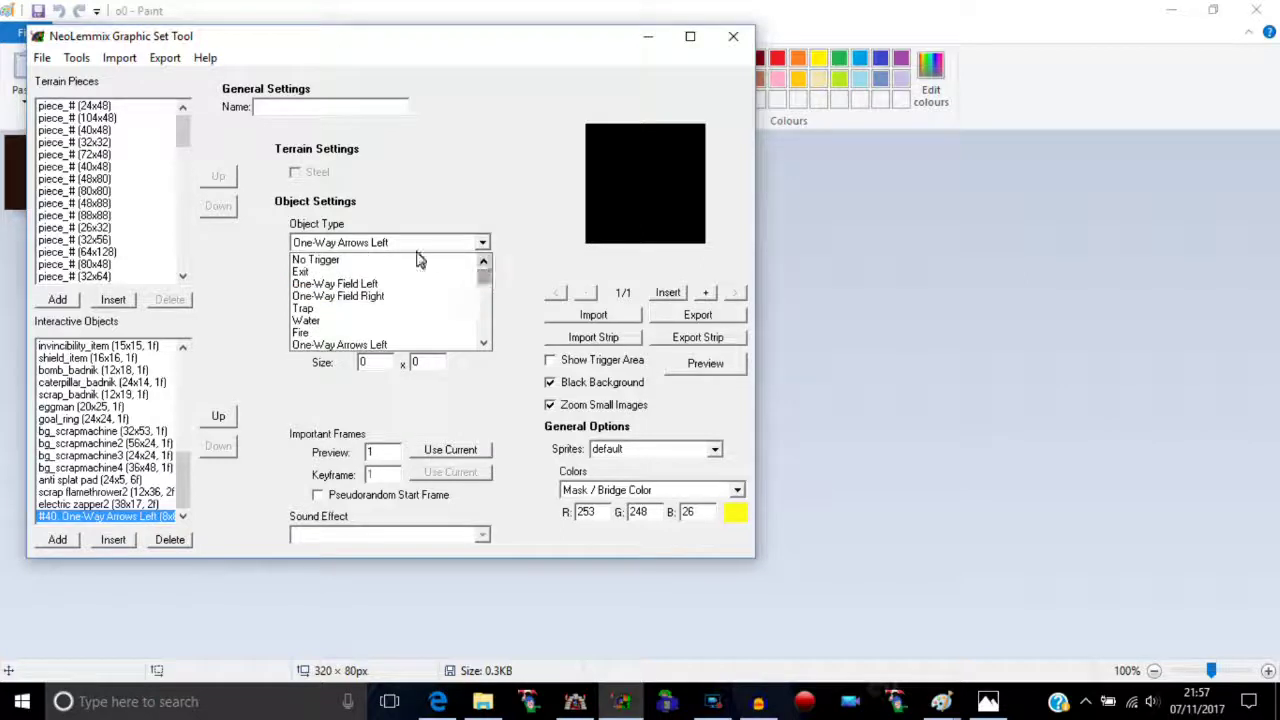
{"action": "left_click", "coordinate": [350, 308]}
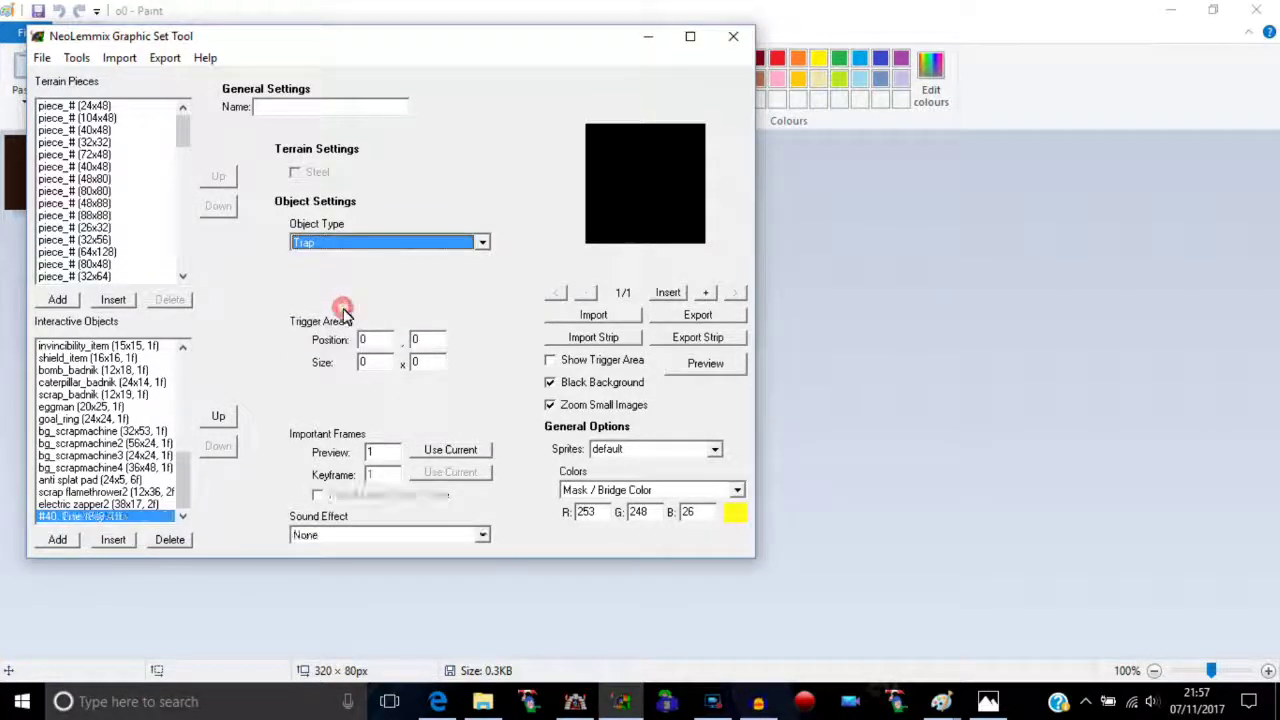
- Set the new object's type to Entrance
{"action": "left_click", "coordinate": [396, 249]}
{"action": "left_click_drag", "start_coordinate": [480, 280], "coordinate": [484, 318]}
{"action": "left_click", "coordinate": [335, 318]}
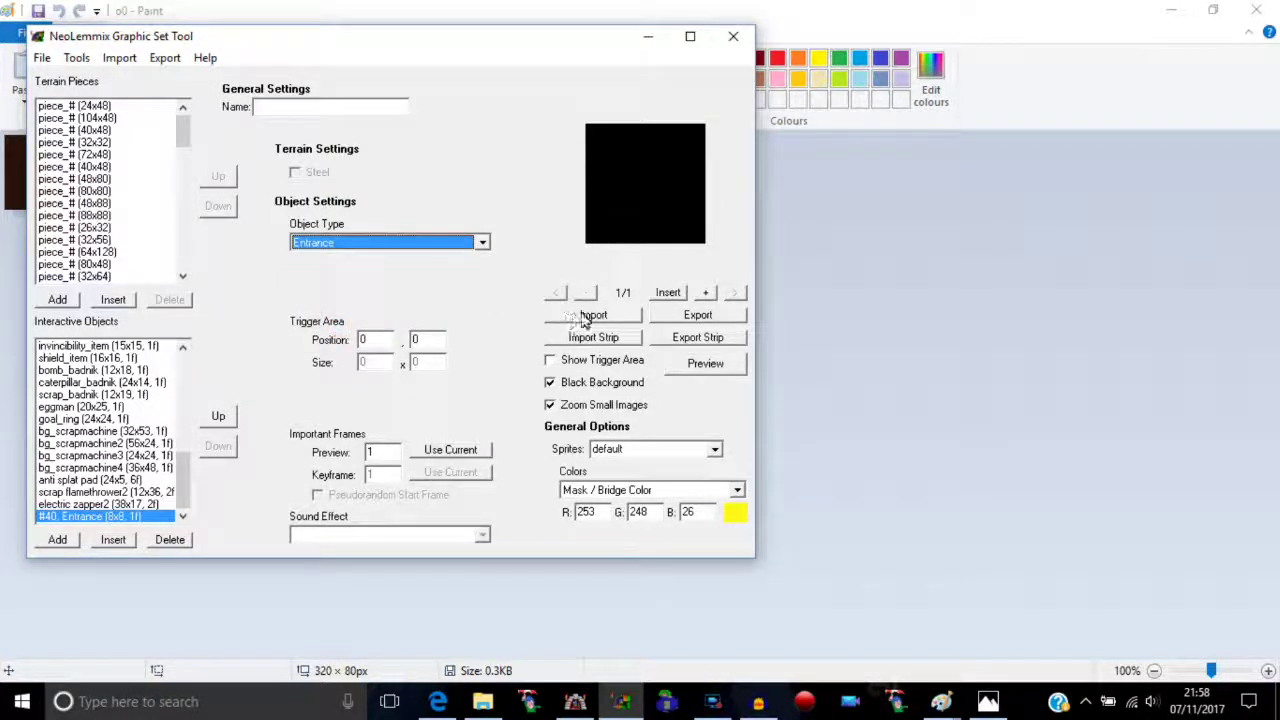
- Start a strip import for the new entrance using the Untitled image on the Desktop
{"action": "left_click", "coordinate": [606, 337]}
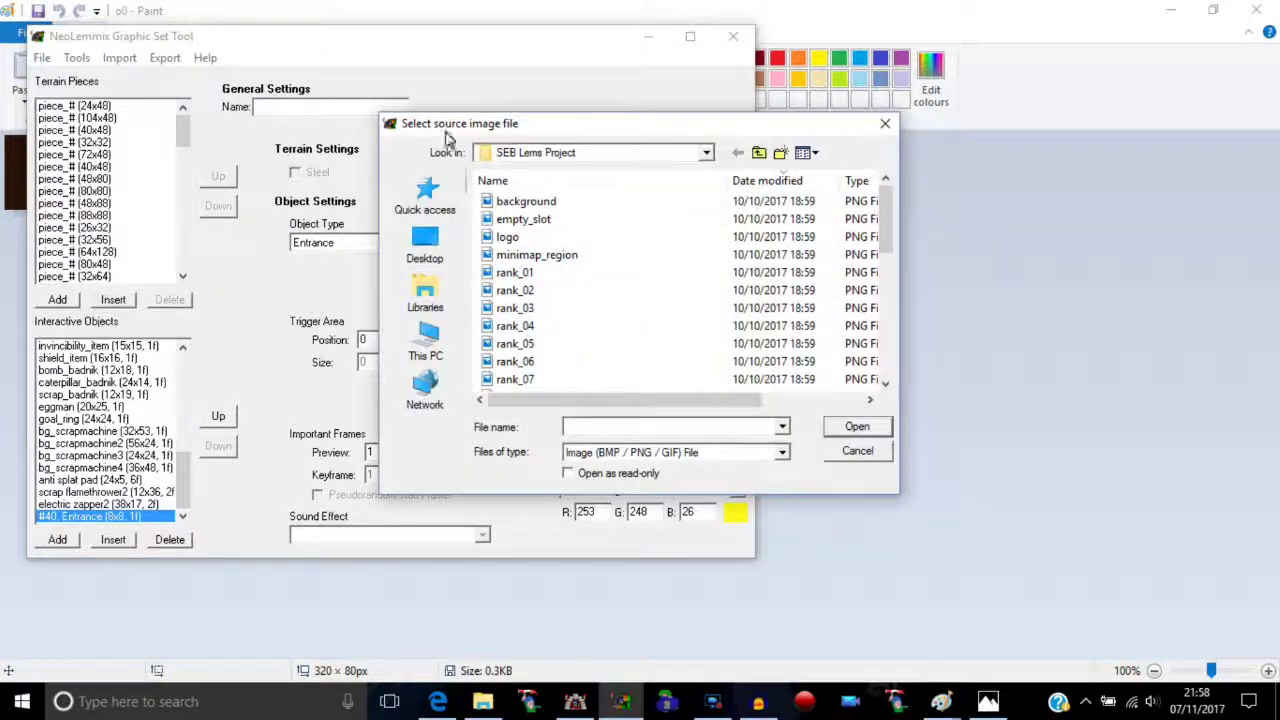
{"action": "left_click", "coordinate": [425, 245]}
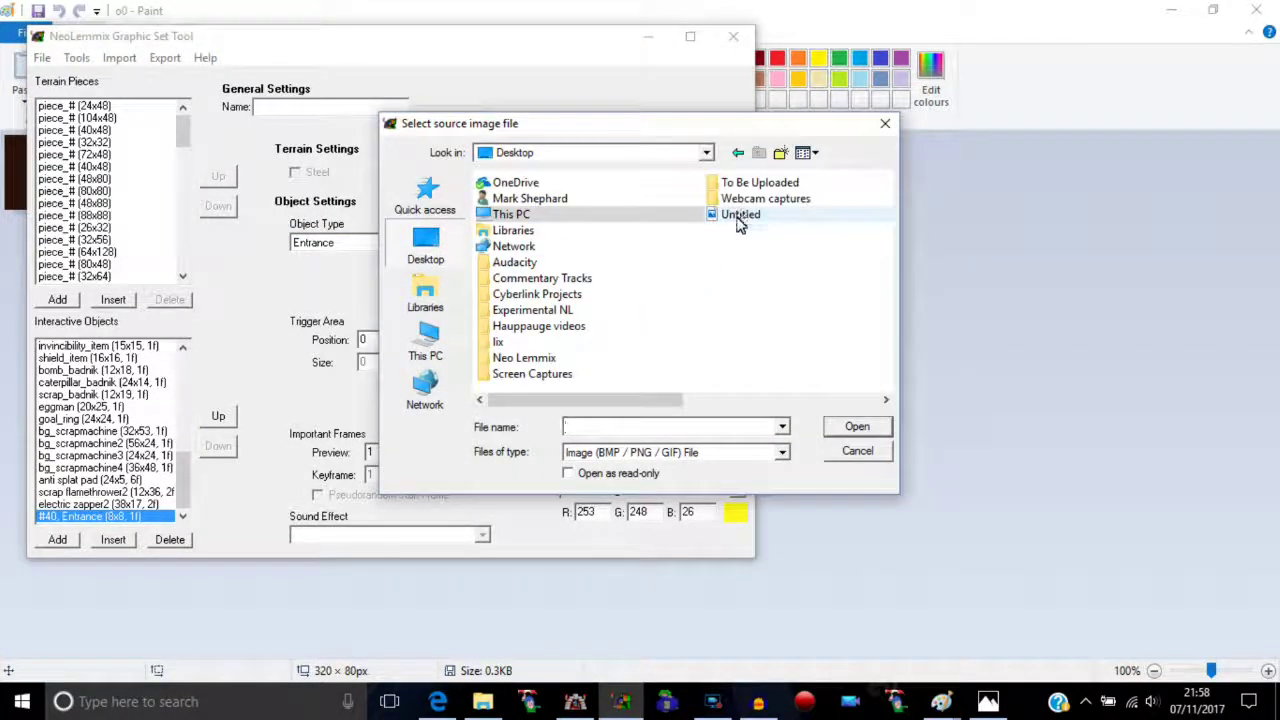
{"action": "double_click", "coordinate": [738, 218]}
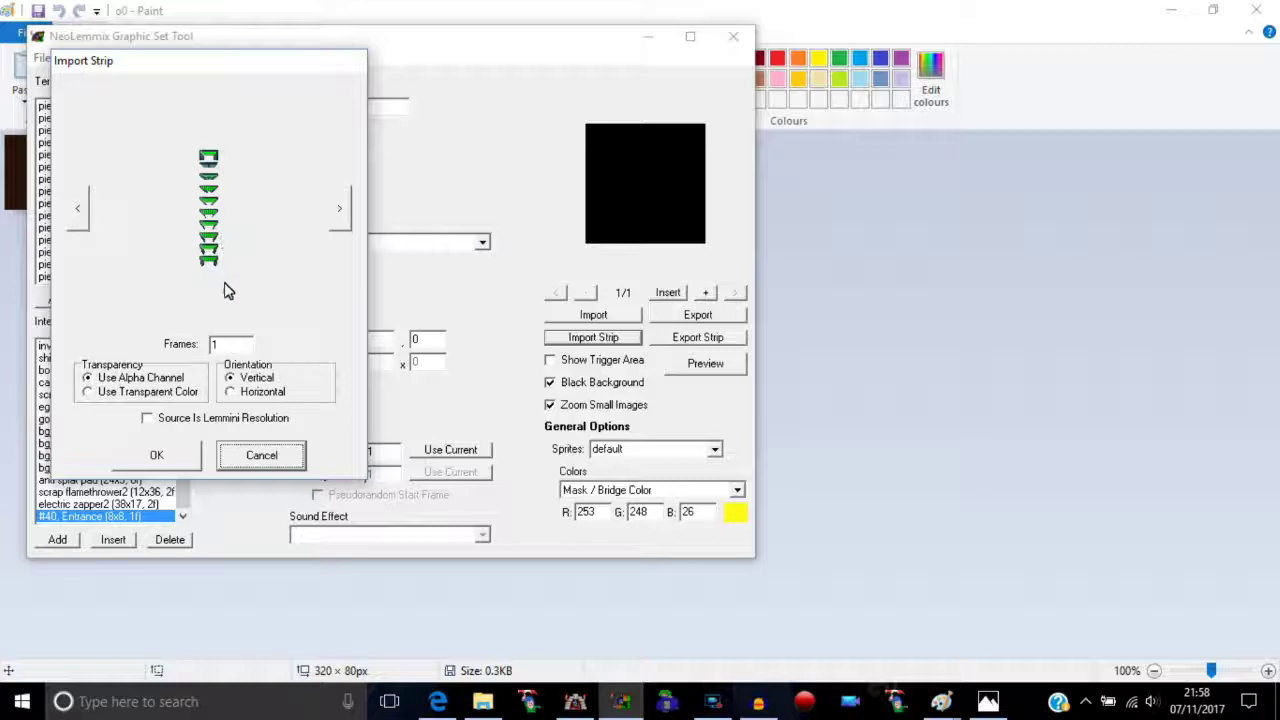
- Try the Use Transparent Color and Horizontal options on the strip, returning to Use Alpha Channel and Vertical
{"action": "left_click", "coordinate": [88, 392]}
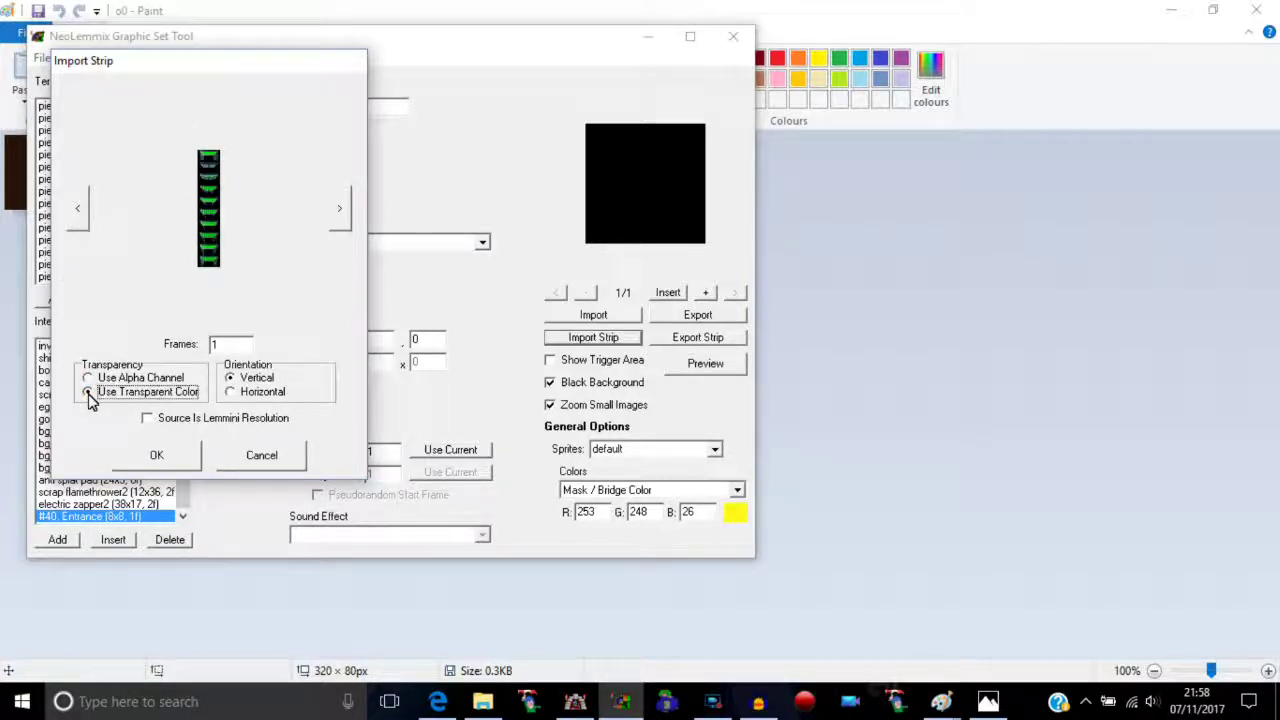
{"action": "left_click", "coordinate": [88, 378]}
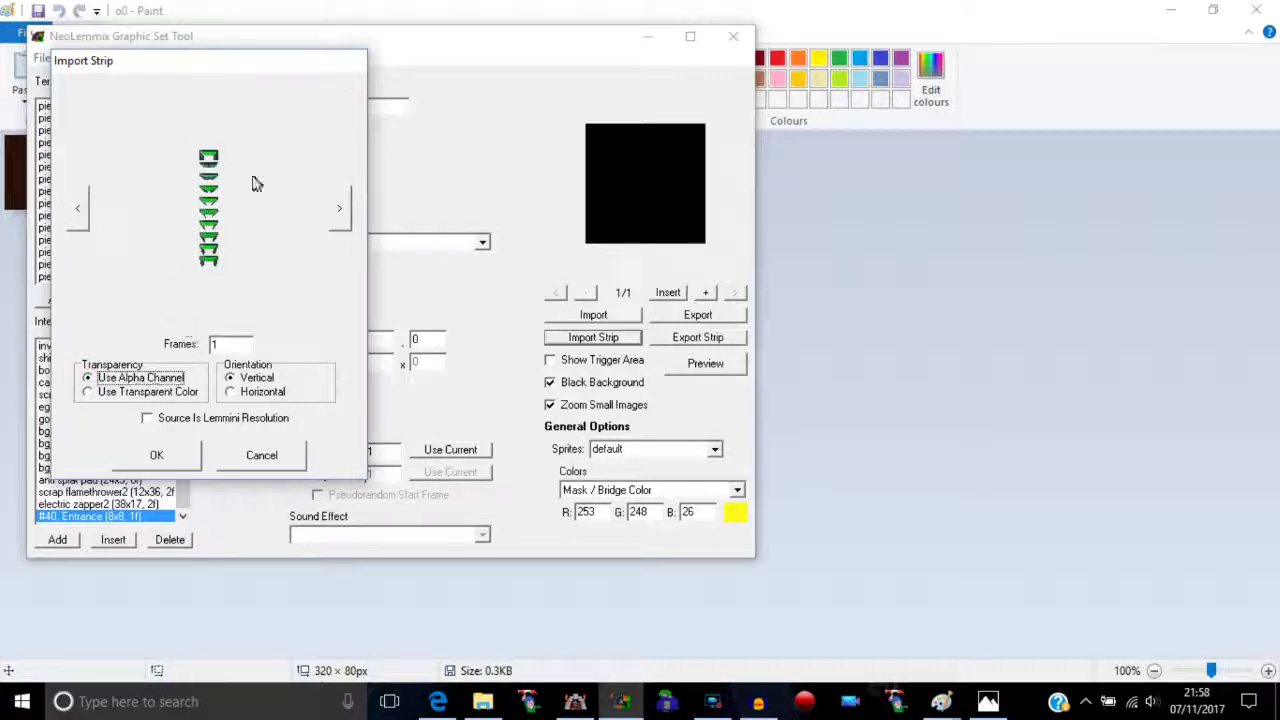
{"action": "left_click", "coordinate": [89, 394]}
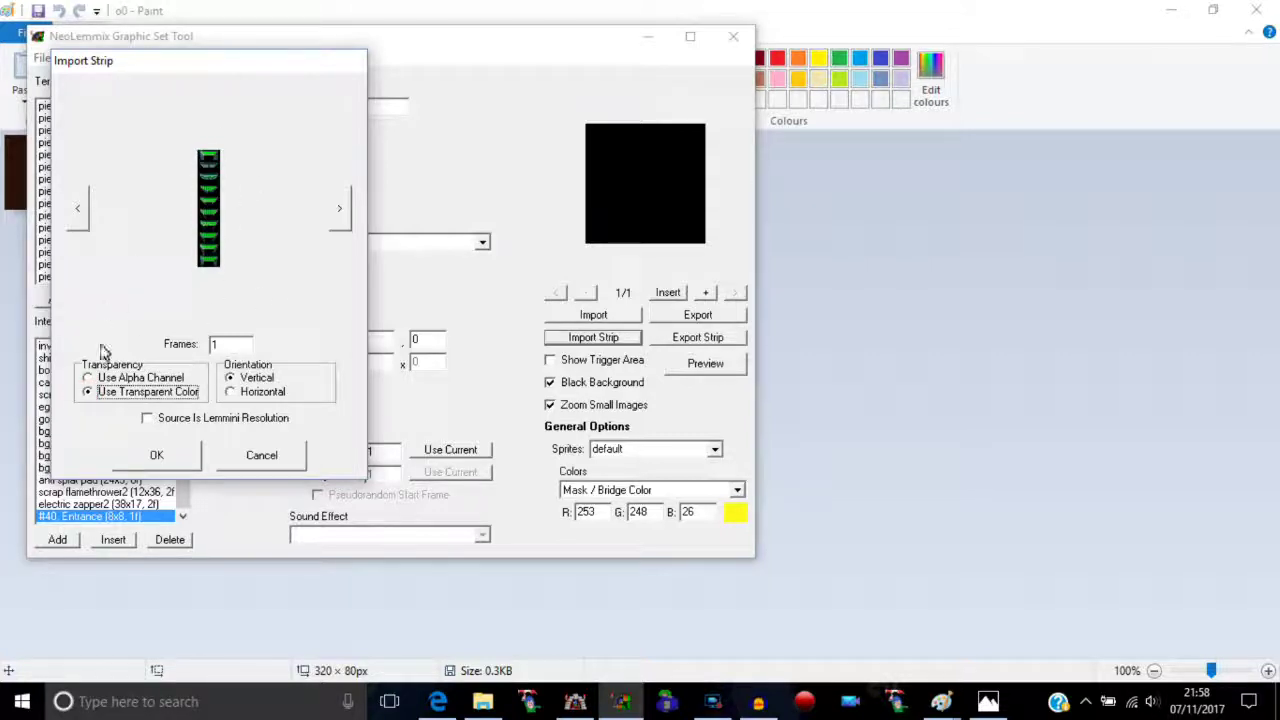
{"action": "left_click", "coordinate": [88, 378]}
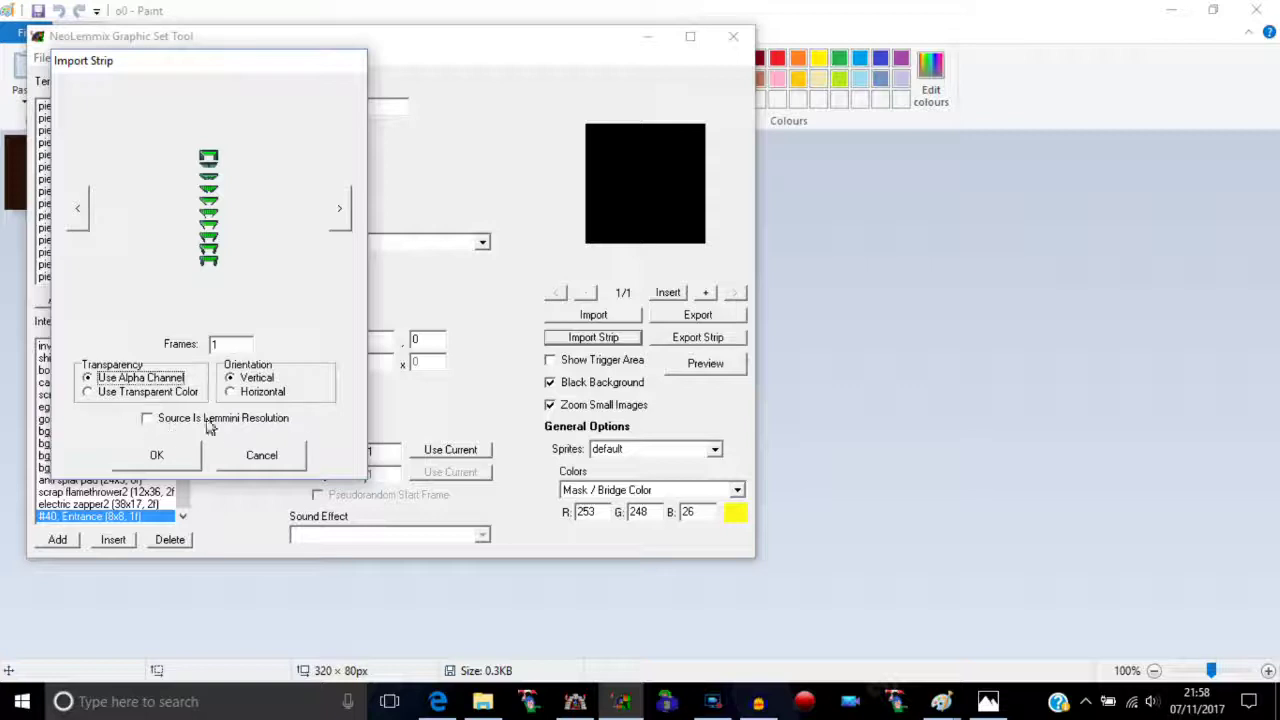
{"action": "left_click", "coordinate": [231, 391]}
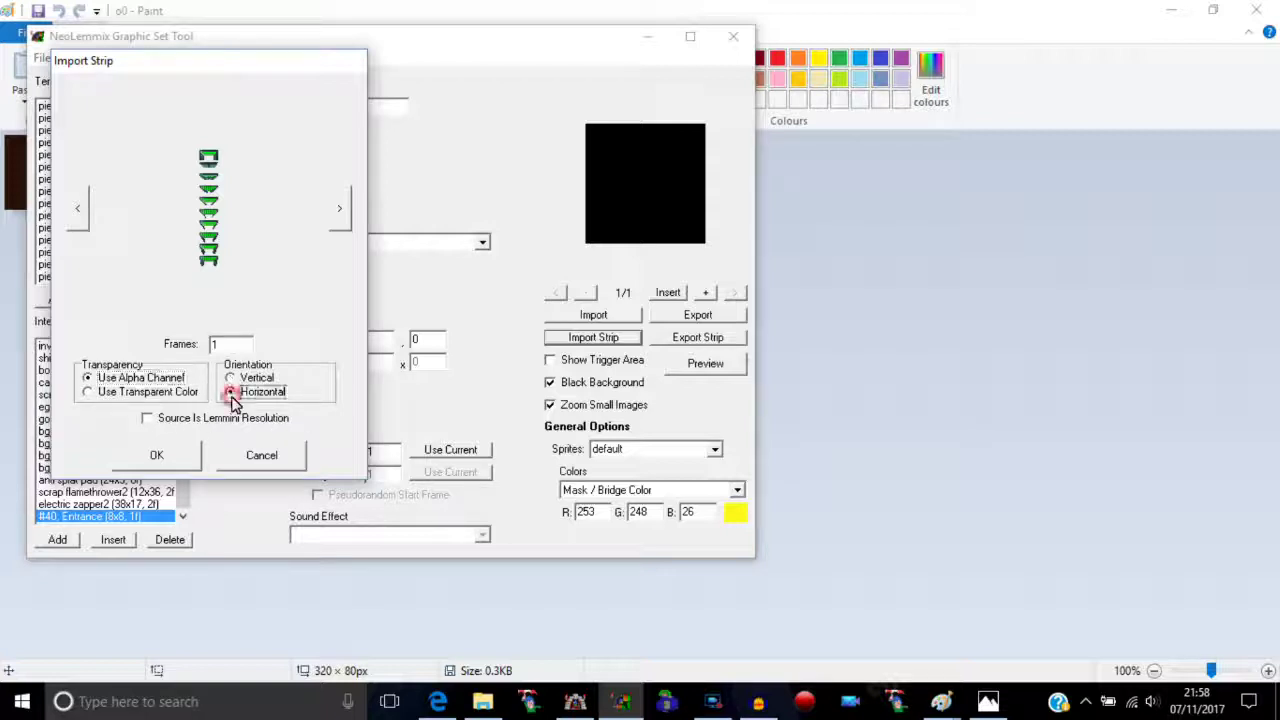
{"action": "left_click", "coordinate": [240, 378]}
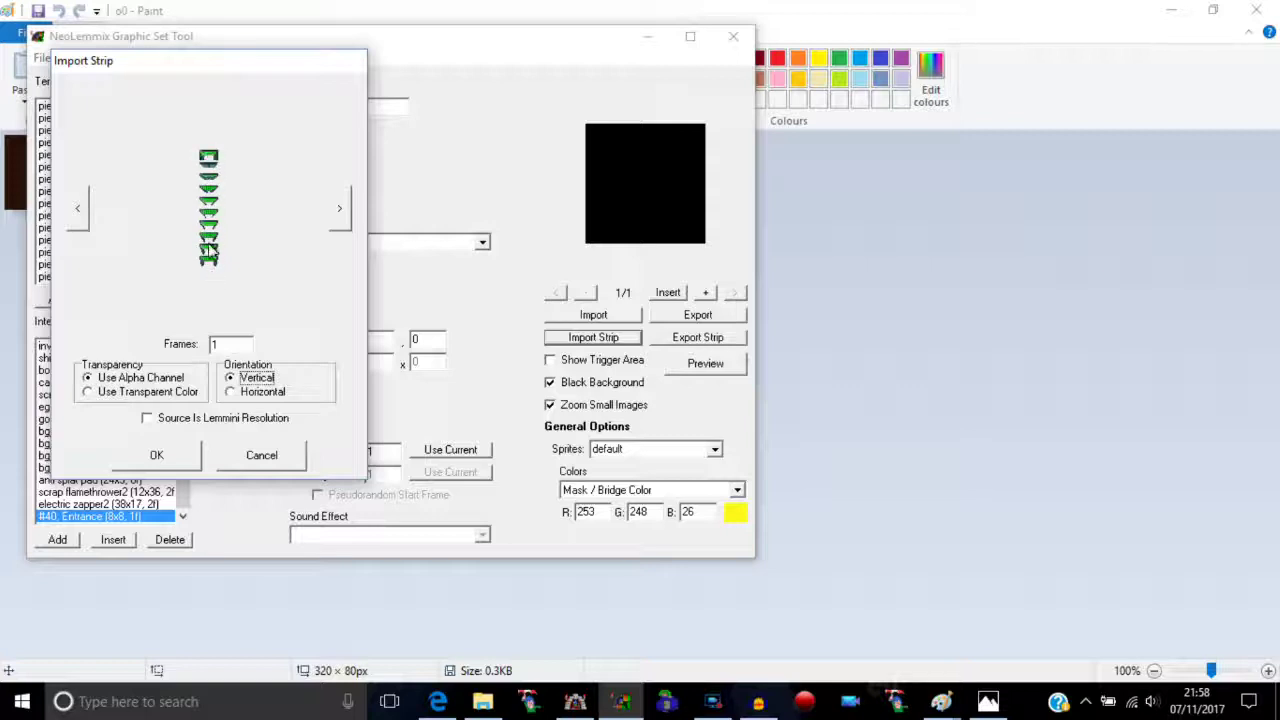
- Set the number of frames in the imported strip to 10
{"action": "left_click", "coordinate": [338, 208]}
{"action": "left_click", "coordinate": [338, 208]}
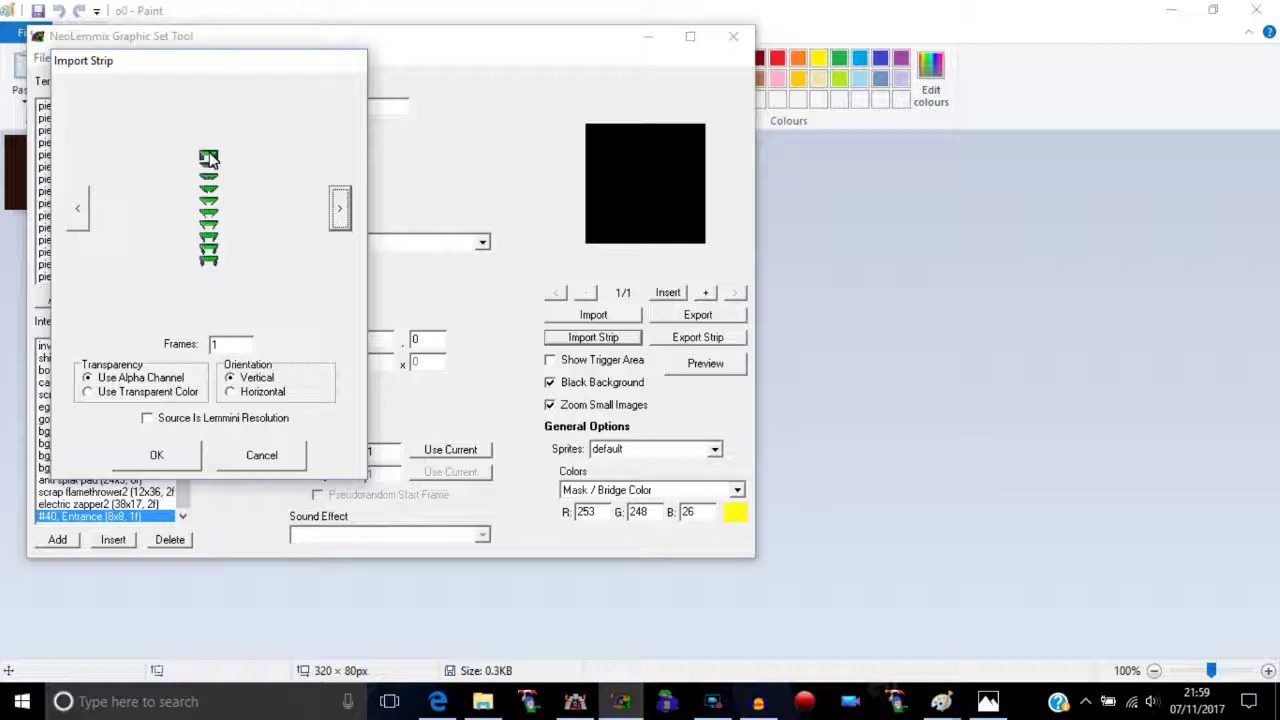
{"action": "left_click", "coordinate": [80, 205]}
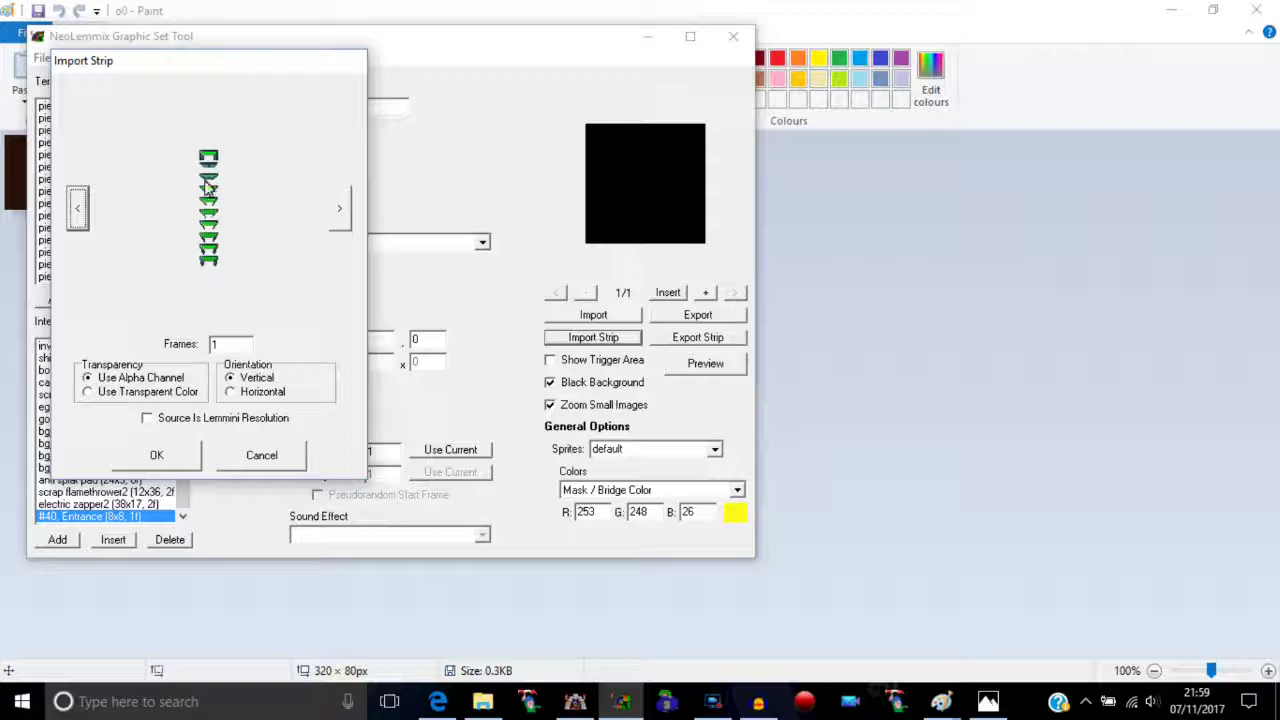
{"action": "double_click", "coordinate": [224, 345]}
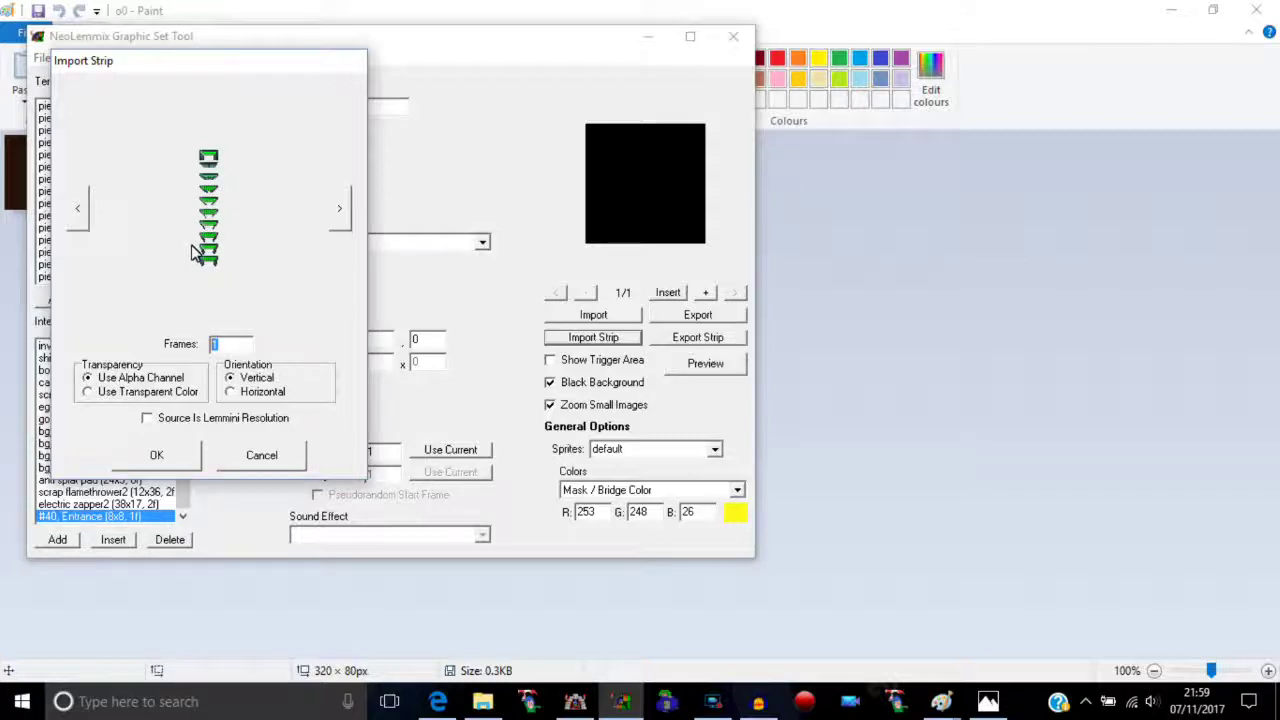
{"action": "type", "text": "10"}
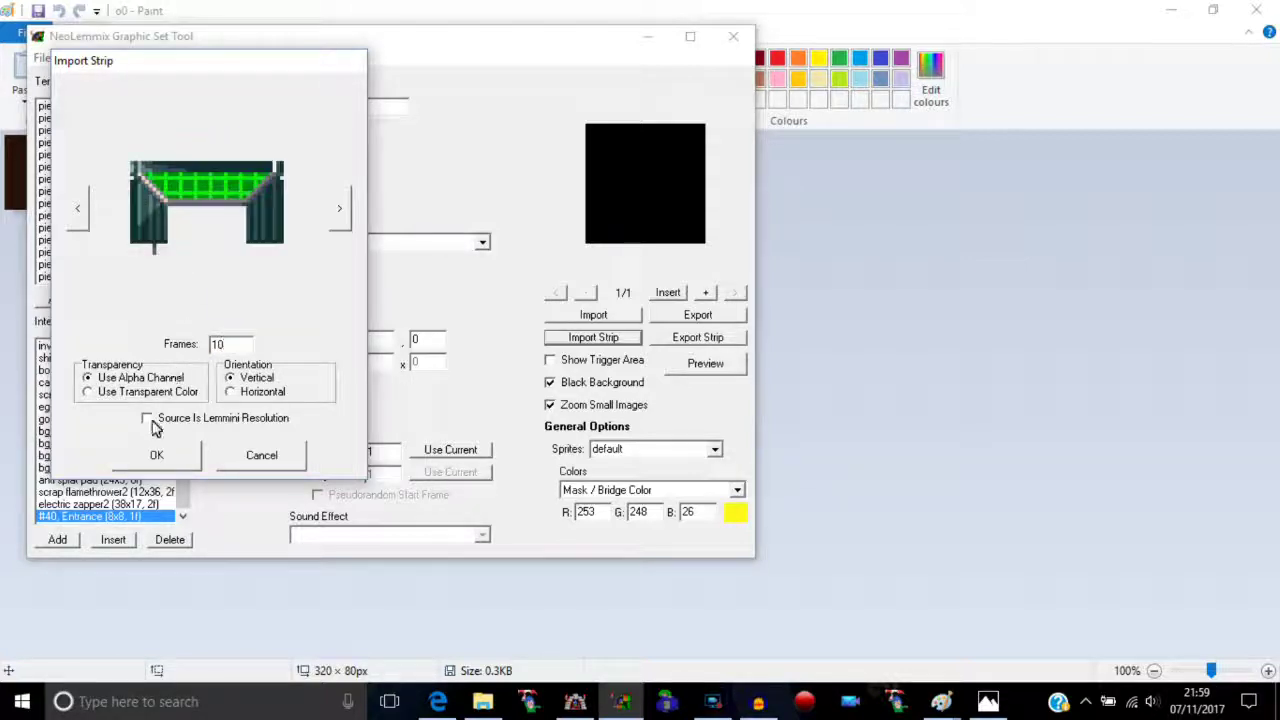
- Step forward and backward through the strip's frames to check how the trapdoor graphic is divided
{"action": "left_click", "coordinate": [339, 210]}
{"action": "left_click", "coordinate": [340, 209]}
{"action": "left_click", "coordinate": [340, 209]}
{"action": "left_click", "coordinate": [341, 210]}
{"action": "left_click", "coordinate": [340, 209]}
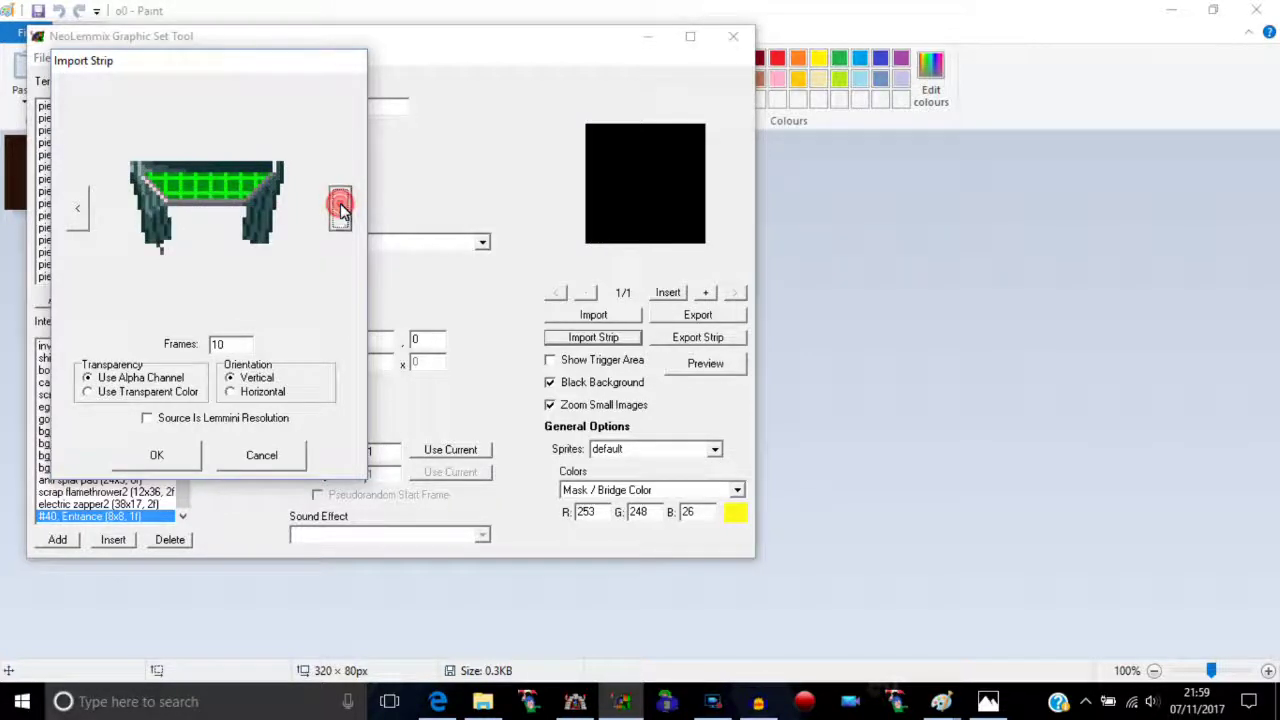
{"action": "left_click", "coordinate": [82, 207]}
{"action": "left_click", "coordinate": [82, 207]}
{"action": "left_click", "coordinate": [82, 207]}
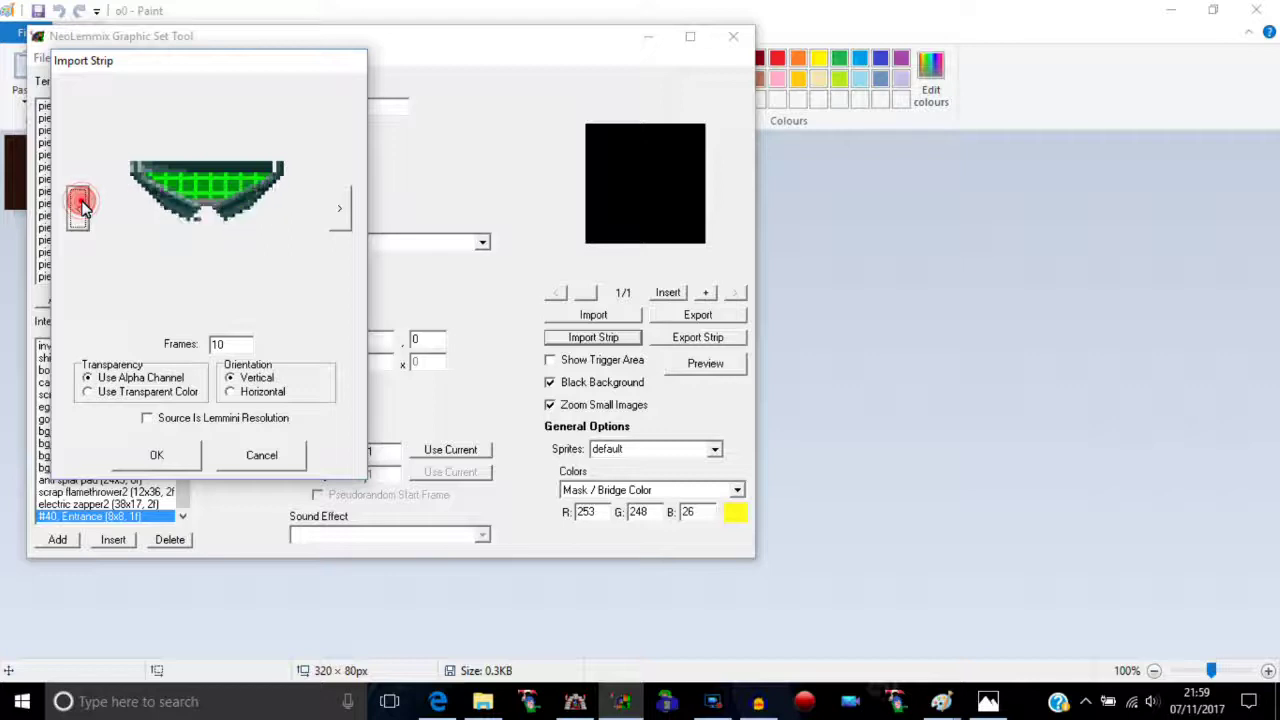
{"action": "left_click", "coordinate": [82, 207]}
{"action": "left_click", "coordinate": [82, 207]}
{"action": "left_click", "coordinate": [340, 209]}
{"action": "left_click", "coordinate": [340, 209]}
{"action": "left_click", "coordinate": [340, 209]}
{"action": "left_click", "coordinate": [340, 209]}
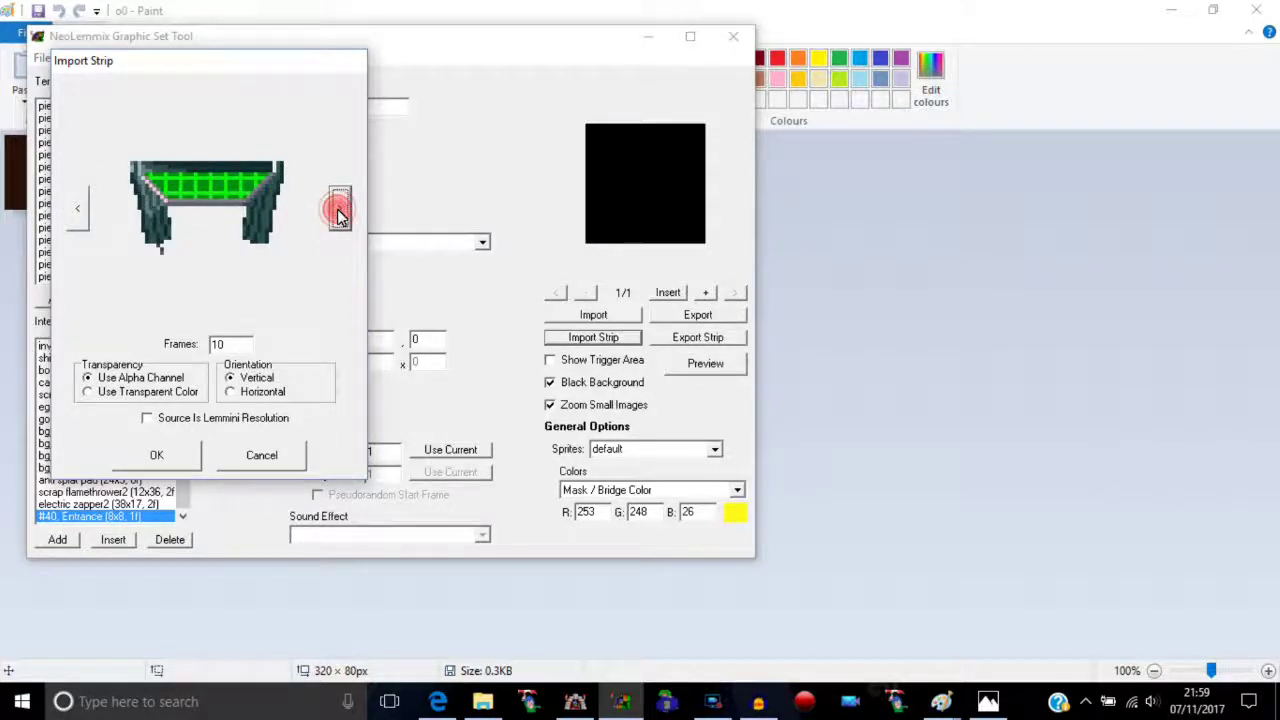
{"action": "left_click", "coordinate": [82, 209]}
{"action": "left_click", "coordinate": [82, 210]}
{"action": "left_click", "coordinate": [82, 210]}
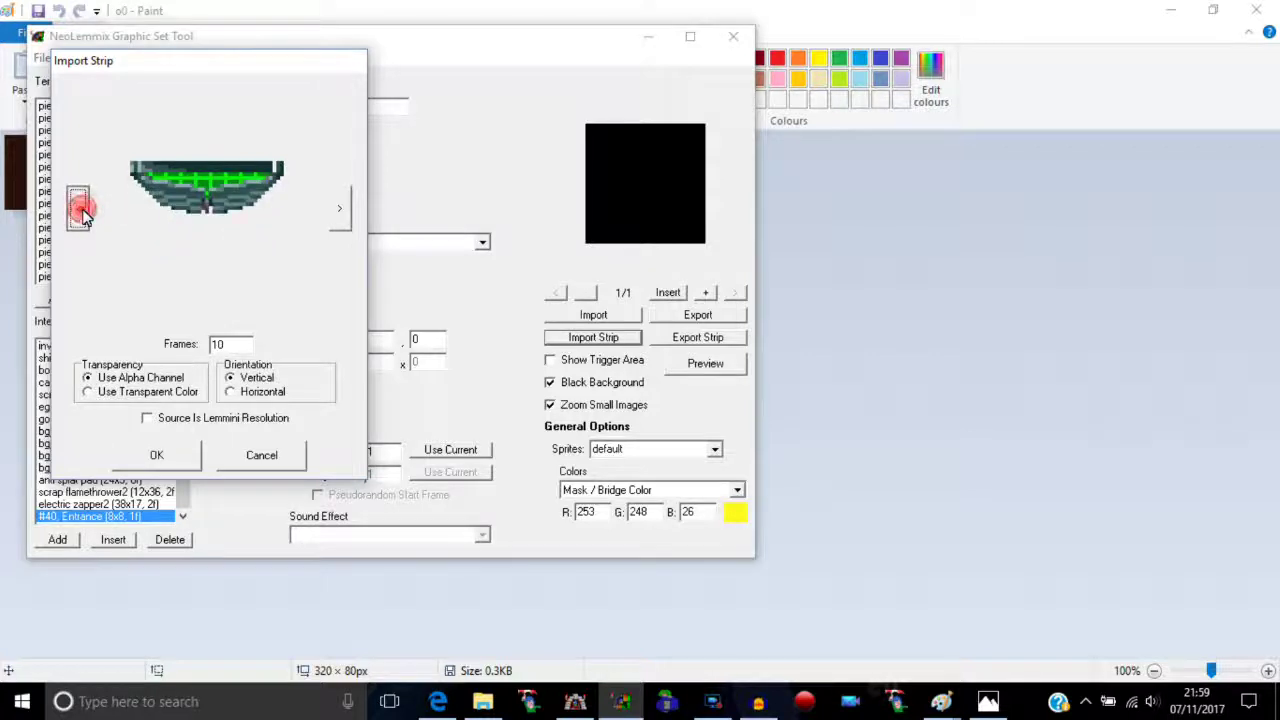
{"action": "left_click", "coordinate": [82, 210]}
{"action": "left_click", "coordinate": [82, 210]}
- Confirm the strip import, preview the new entrance's animation and close the preview
{"action": "left_click", "coordinate": [163, 455]}
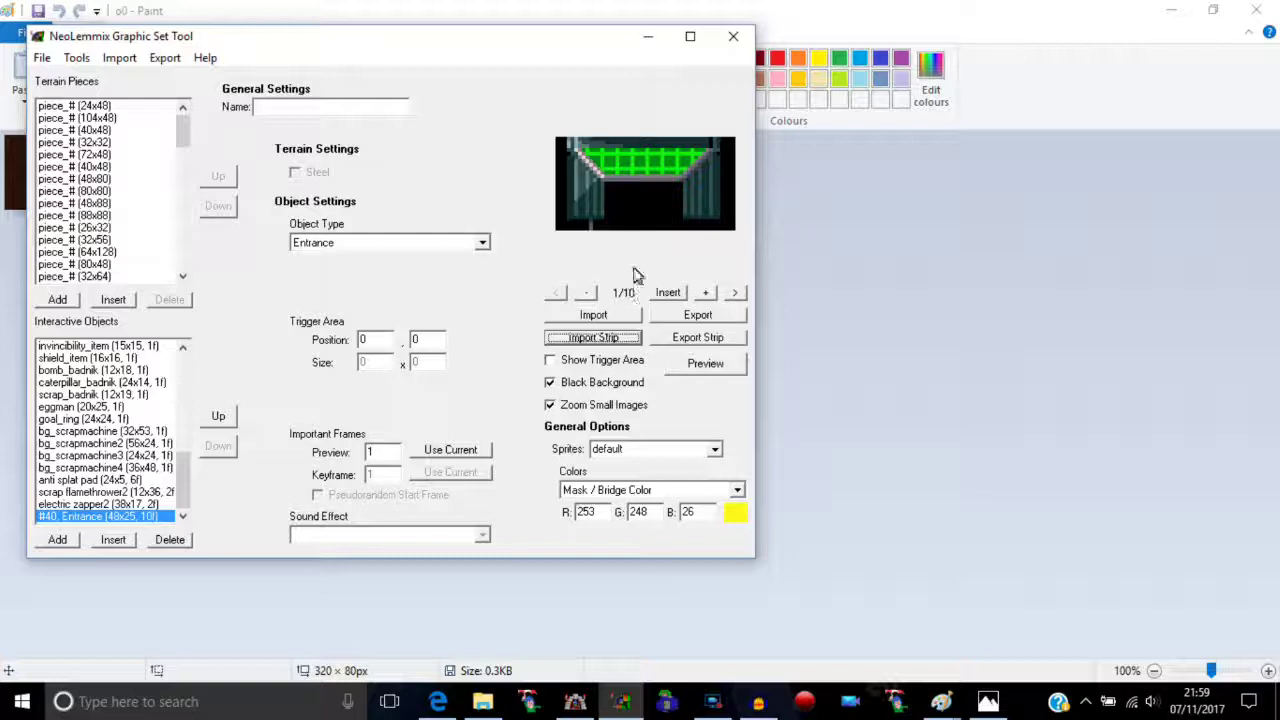
{"action": "left_click", "coordinate": [705, 364]}
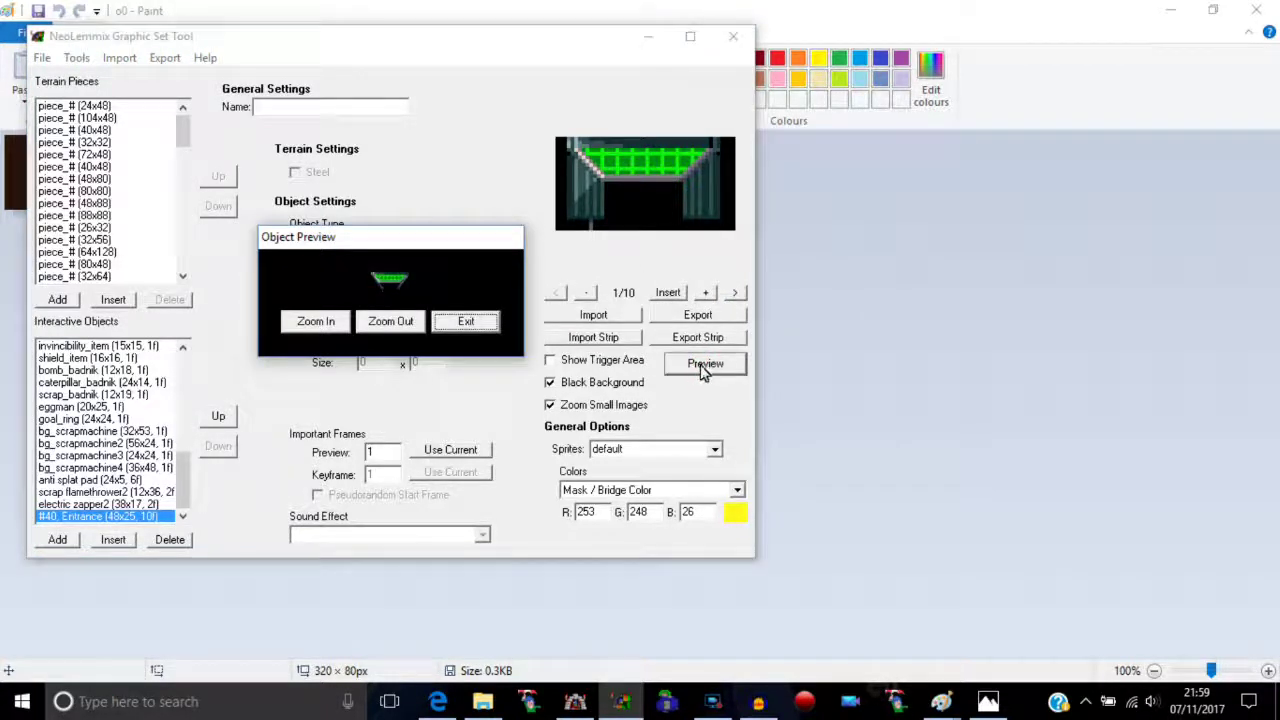
{"action": "left_click", "coordinate": [464, 321]}
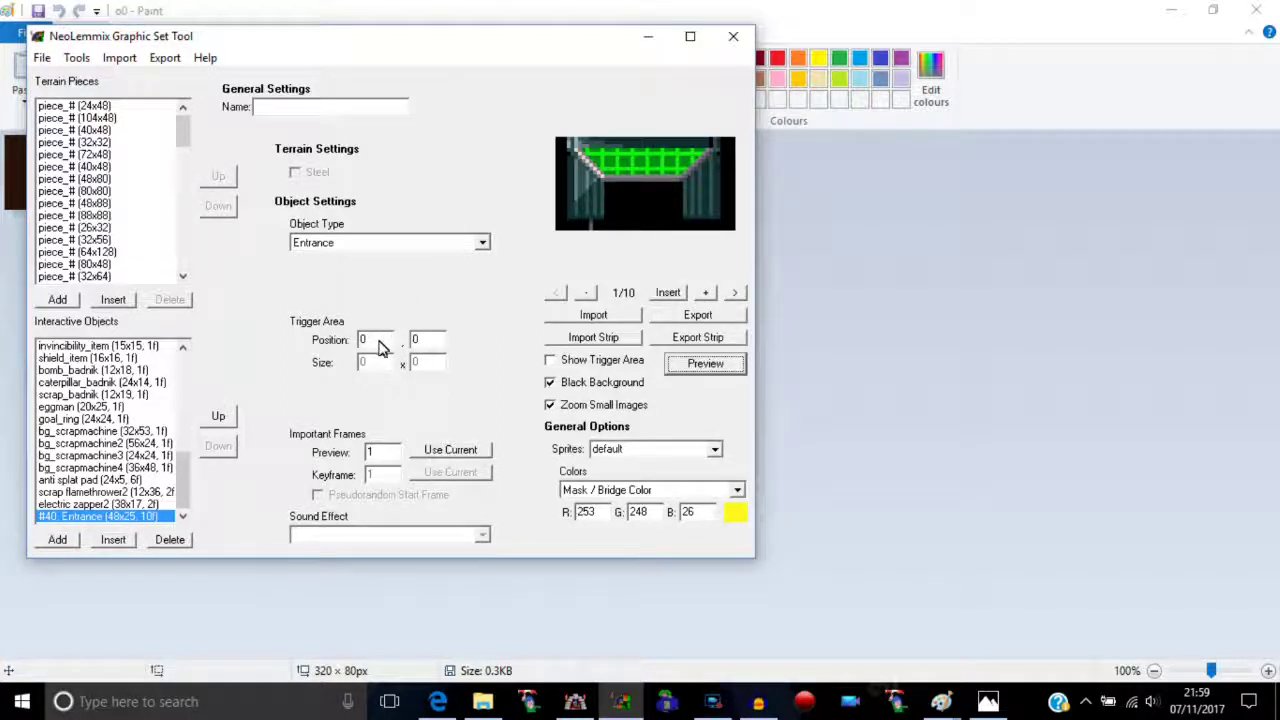
- Set the new entrance's trigger position to 5, 12 and show the trigger area
{"action": "left_click", "coordinate": [376, 341]}
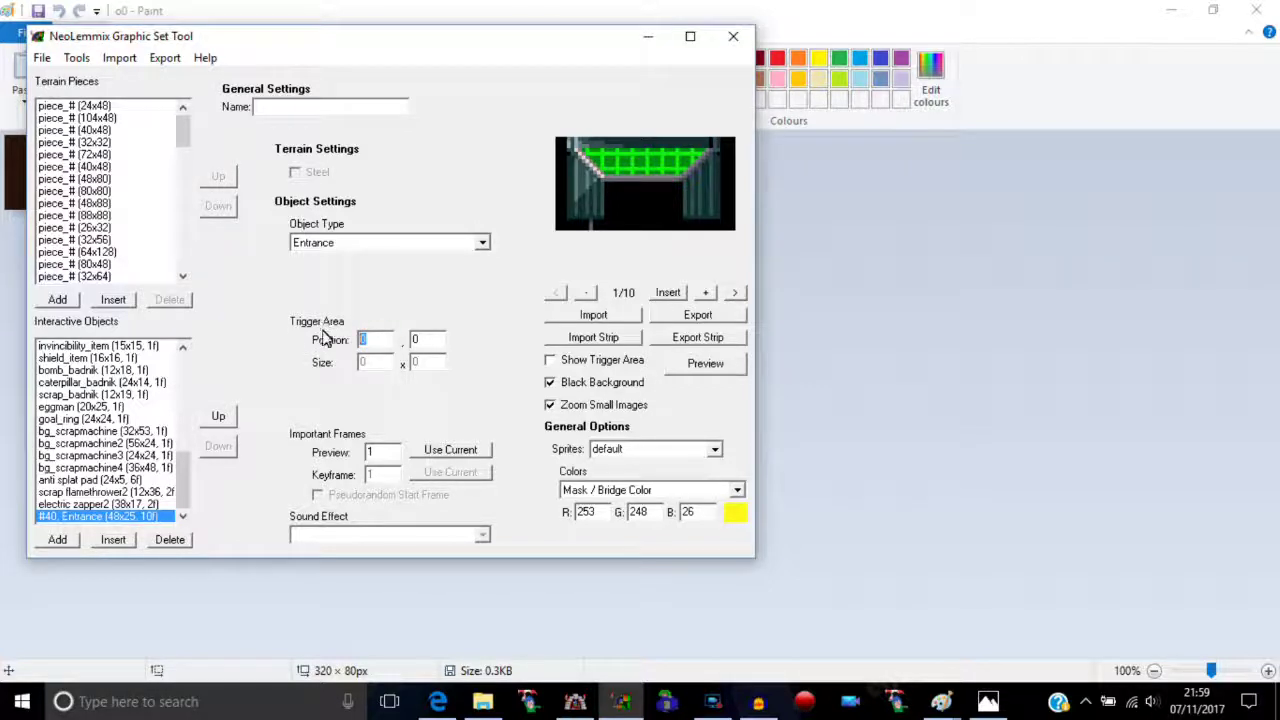
{"action": "type", "text": "5"}
{"action": "left_click", "coordinate": [425, 340]}
{"action": "type", "text": "12"}
{"action": "left_click", "coordinate": [550, 361]}
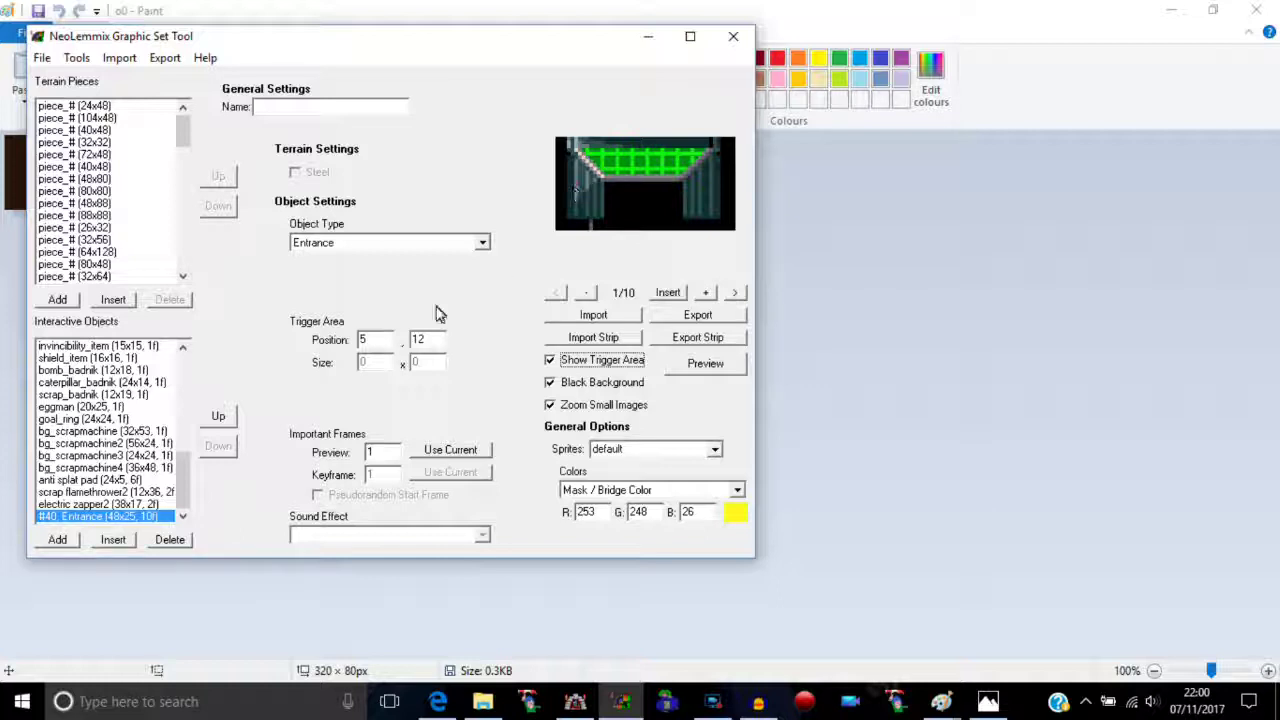
- Change the trigger's horizontal position to 21 and refine it to 22
{"action": "double_click", "coordinate": [376, 340]}
{"action": "double_click", "coordinate": [371, 340]}
{"action": "type", "text": "21"}
{"action": "double_click", "coordinate": [369, 340]}
{"action": "type", "text": "22"}
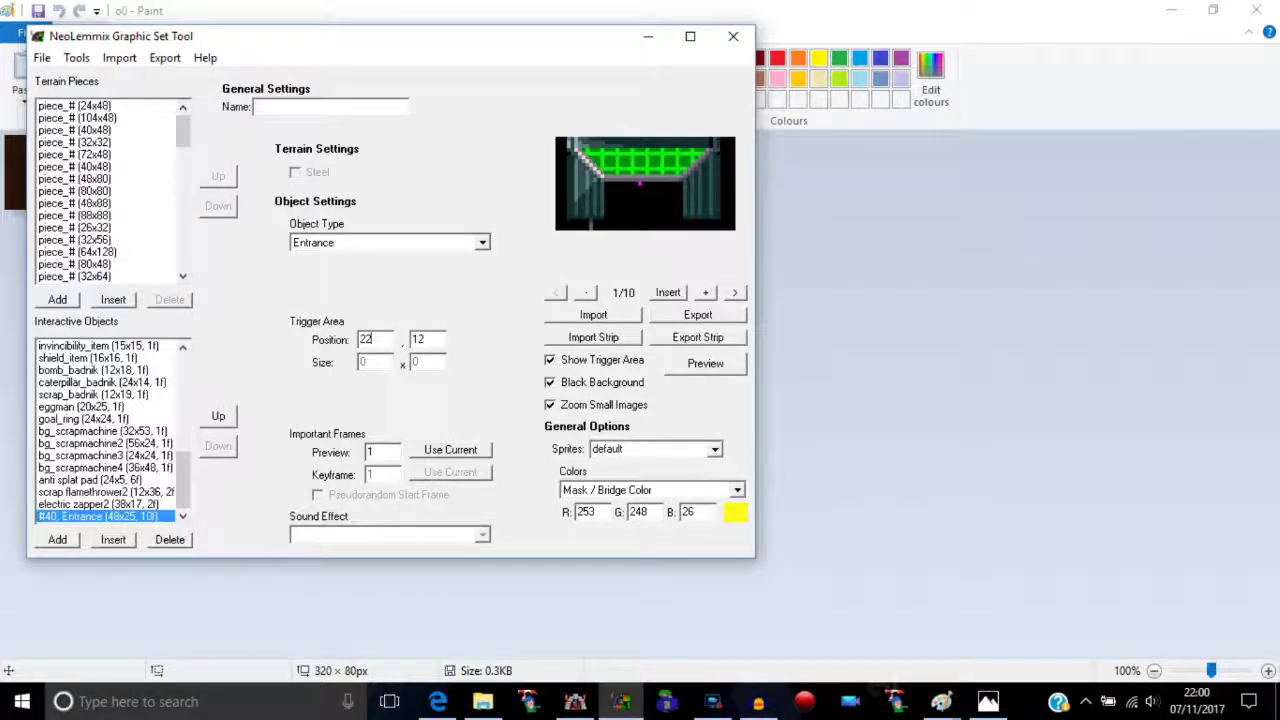
- Select the original trapdoor object to examine its trigger position for comparison
{"action": "left_click_drag", "start_coordinate": [186, 482], "coordinate": [185, 385]}
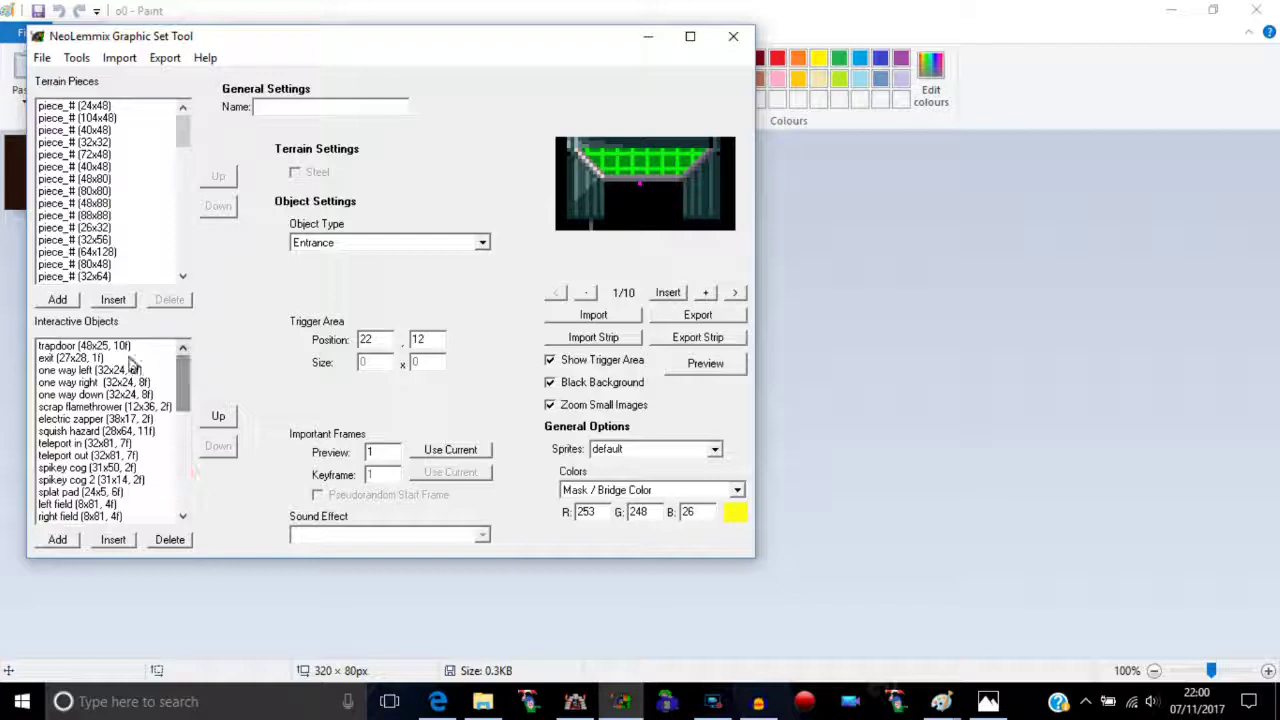
{"action": "left_click", "coordinate": [95, 347]}
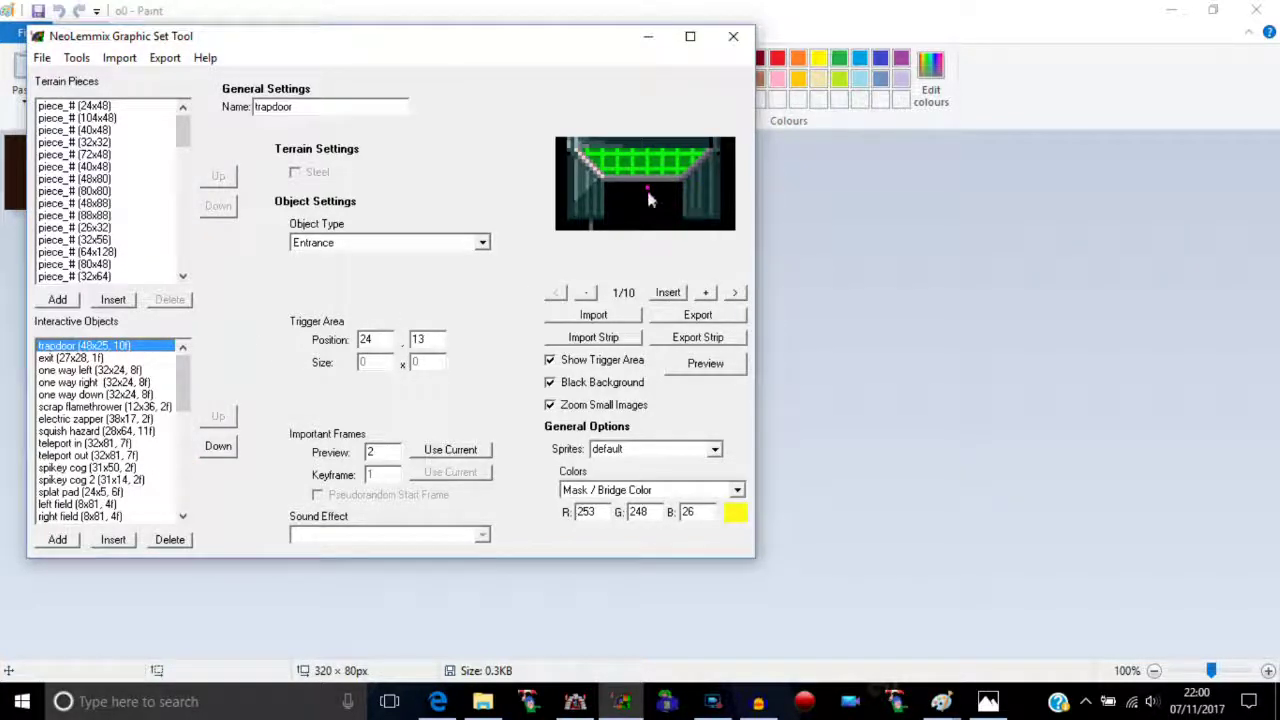
- Look through several objects near the end of the interactive objects list, including goal_ring
{"action": "left_click_drag", "start_coordinate": [183, 368], "coordinate": [196, 503]}
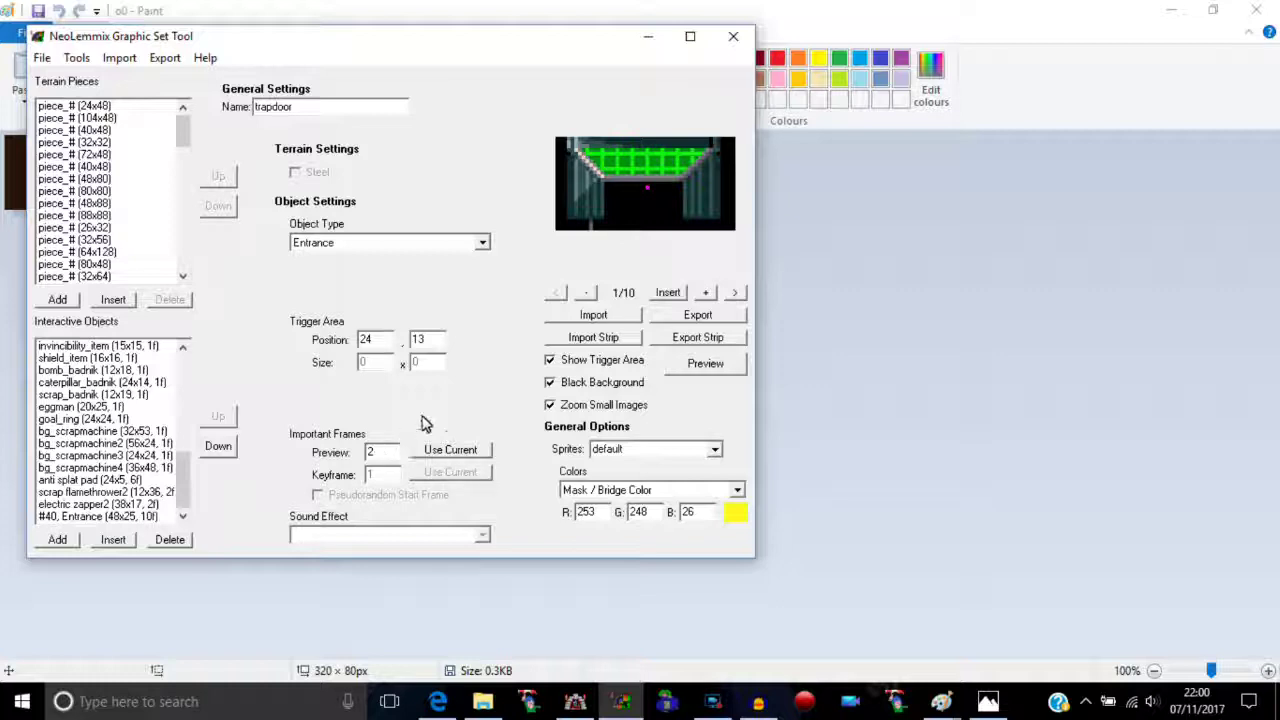
{"action": "left_click", "coordinate": [78, 370]}
{"action": "left_click", "coordinate": [78, 394]}
{"action": "left_click", "coordinate": [80, 418]}
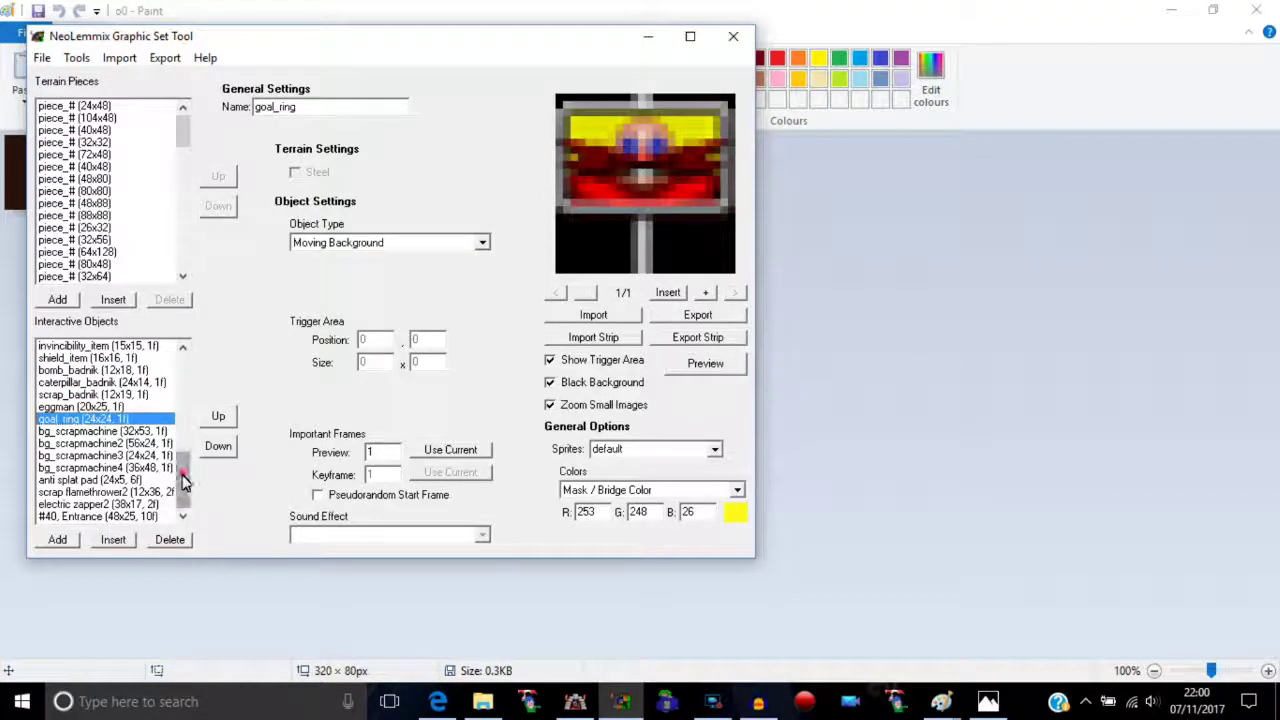
- Select the one way left object and step forward and back through its animation frames, ending on frame 1
{"action": "left_click_drag", "start_coordinate": [184, 474], "coordinate": [183, 349]}
{"action": "left_click", "coordinate": [50, 372]}
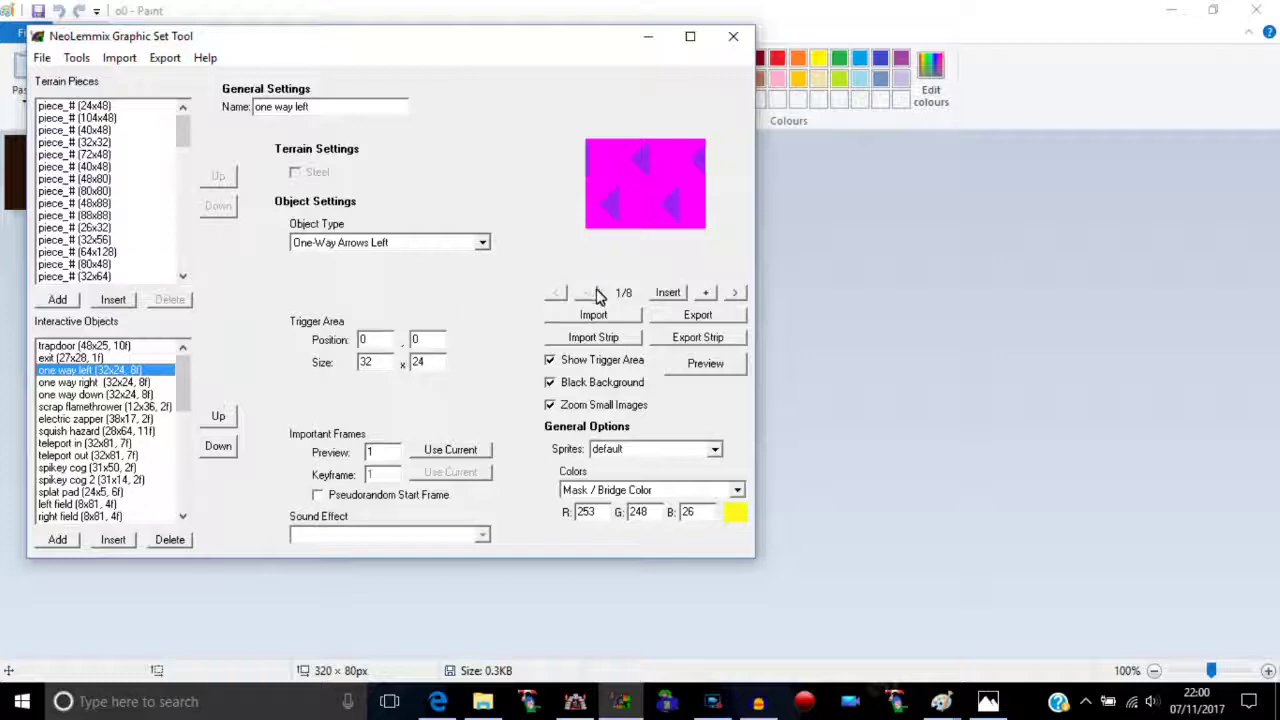
{"action": "left_click", "coordinate": [737, 293]}
{"action": "left_click", "coordinate": [737, 293]}
{"action": "left_click", "coordinate": [737, 293]}
{"action": "left_click", "coordinate": [737, 293]}
{"action": "left_click", "coordinate": [737, 293]}
{"action": "left_click", "coordinate": [555, 293]}
{"action": "left_click", "coordinate": [555, 293]}
{"action": "left_click", "coordinate": [555, 293]}
{"action": "left_click", "coordinate": [555, 293]}
{"action": "left_click", "coordinate": [556, 299]}
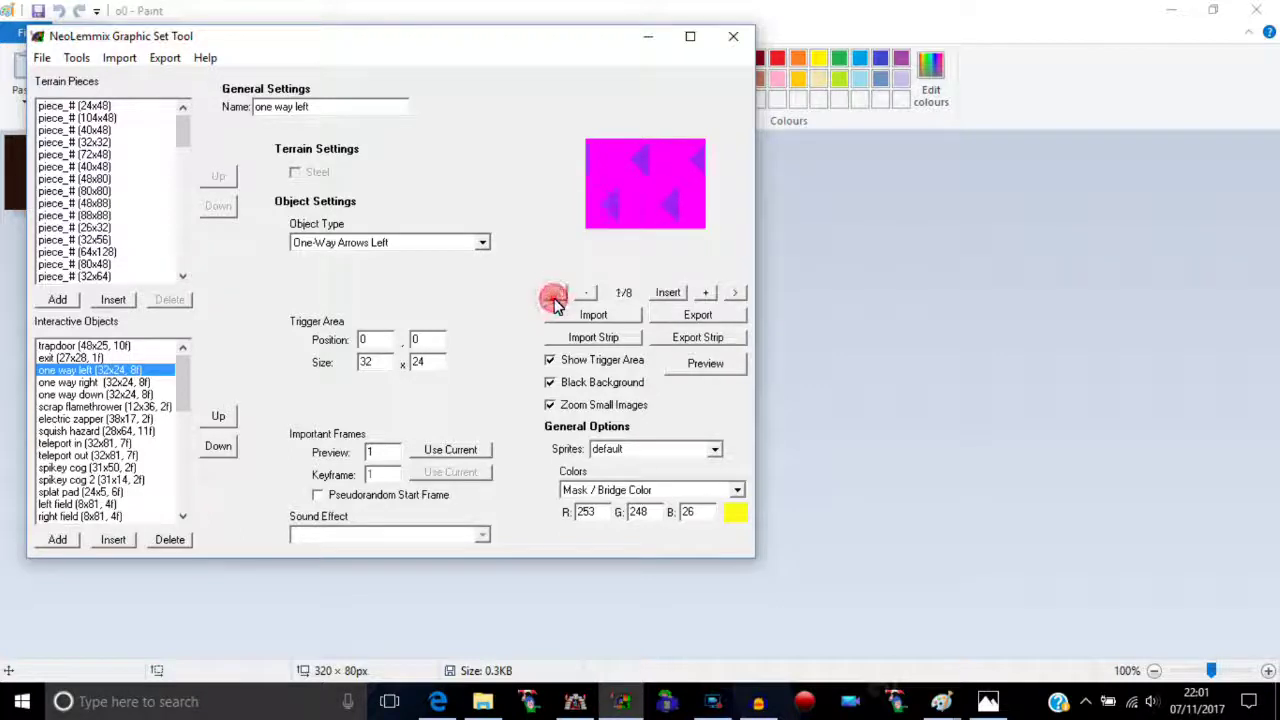
{"action": "left_click", "coordinate": [737, 294]}
{"action": "left_click", "coordinate": [737, 294]}
{"action": "left_click", "coordinate": [737, 293]}
{"action": "left_click", "coordinate": [737, 293]}
{"action": "left_click", "coordinate": [737, 293]}
{"action": "left_click", "coordinate": [737, 293]}
{"action": "left_click", "coordinate": [737, 293]}
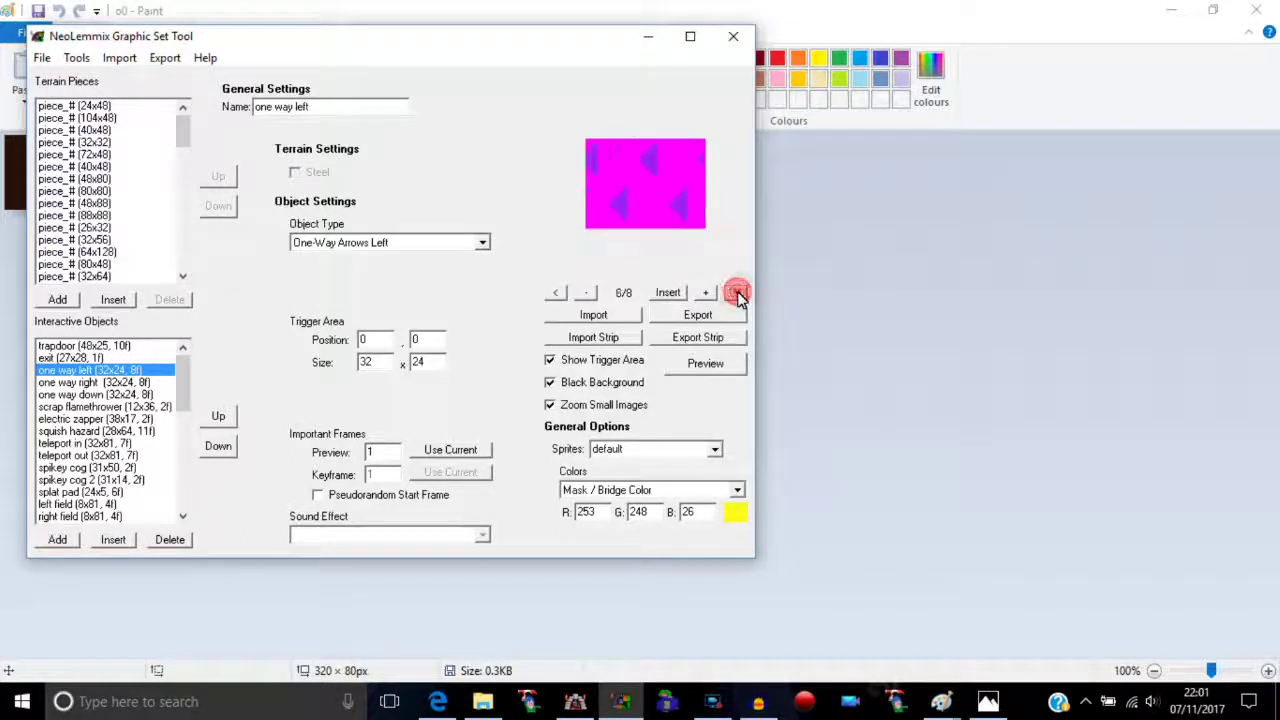
{"action": "left_click", "coordinate": [555, 296]}
{"action": "left_click", "coordinate": [555, 296]}
{"action": "left_click", "coordinate": [555, 296]}
{"action": "left_click", "coordinate": [555, 296]}
{"action": "left_click", "coordinate": [555, 296]}
{"action": "left_click", "coordinate": [555, 296]}
{"action": "left_click", "coordinate": [555, 296]}
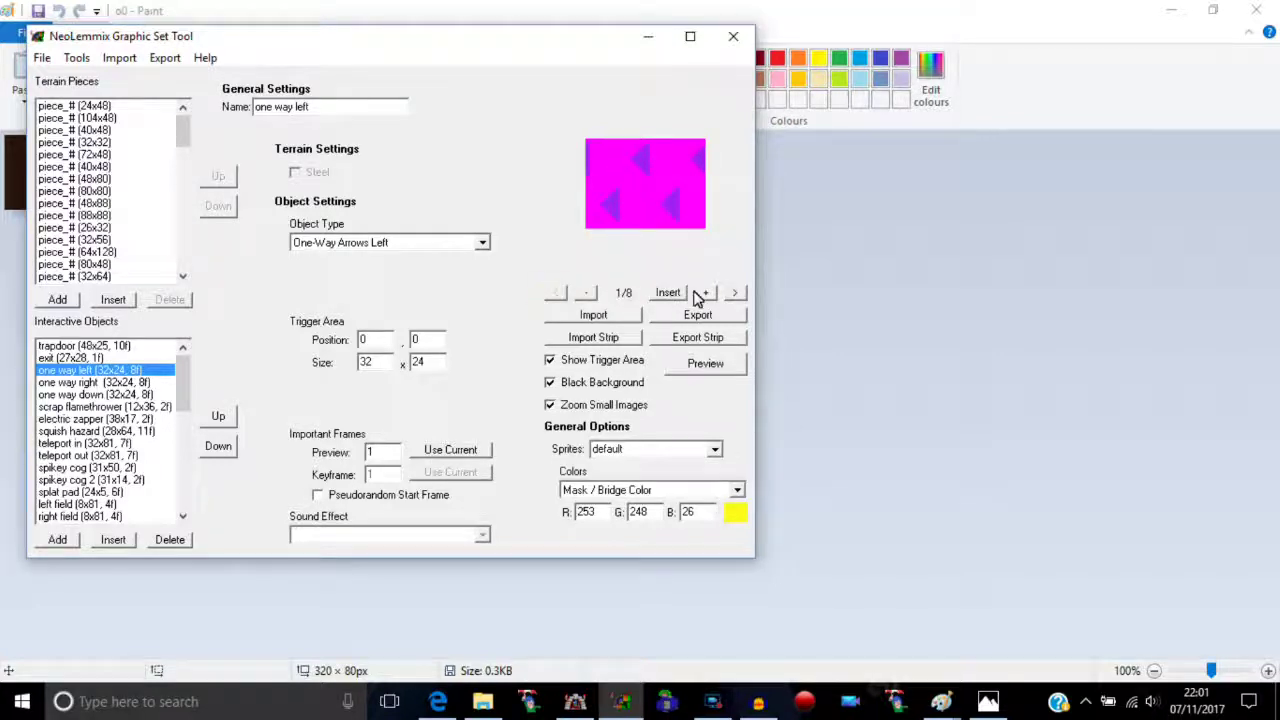
- Preview the one way left animation zoomed in and close the preview
{"action": "left_click", "coordinate": [705, 366]}
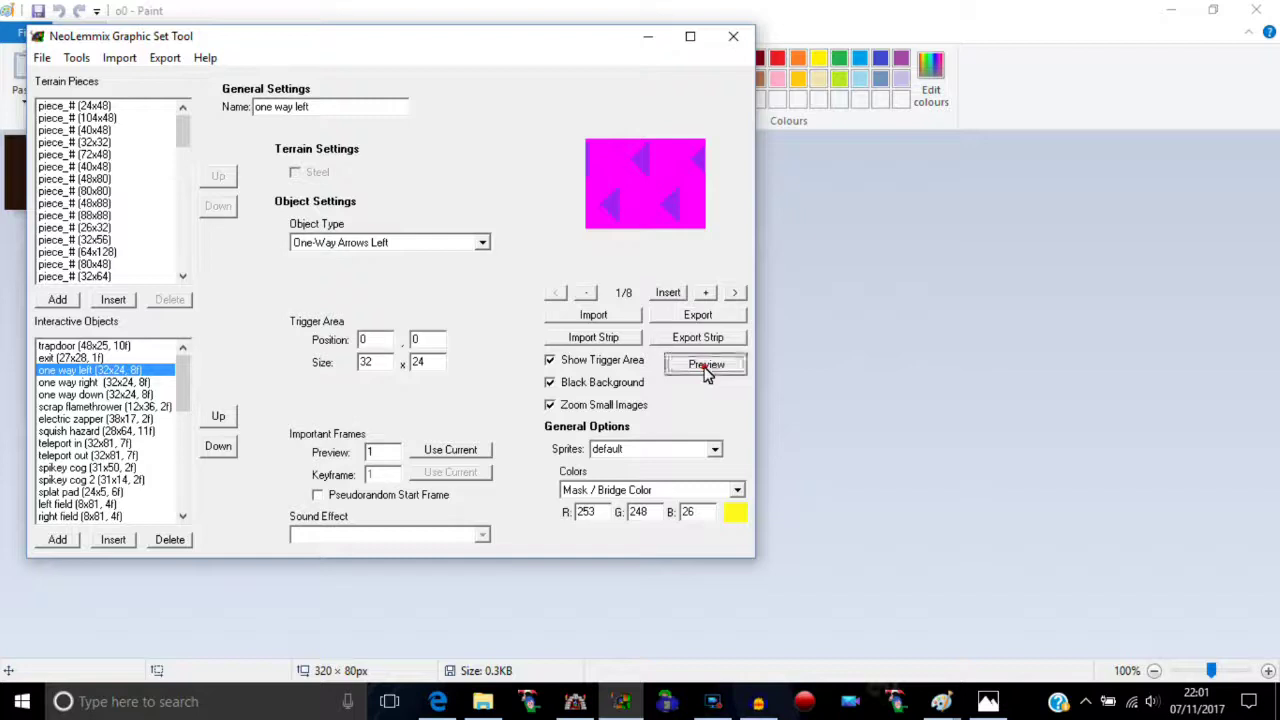
{"action": "left_click", "coordinate": [318, 322]}
{"action": "left_click", "coordinate": [318, 343]}
{"action": "left_click", "coordinate": [318, 370]}
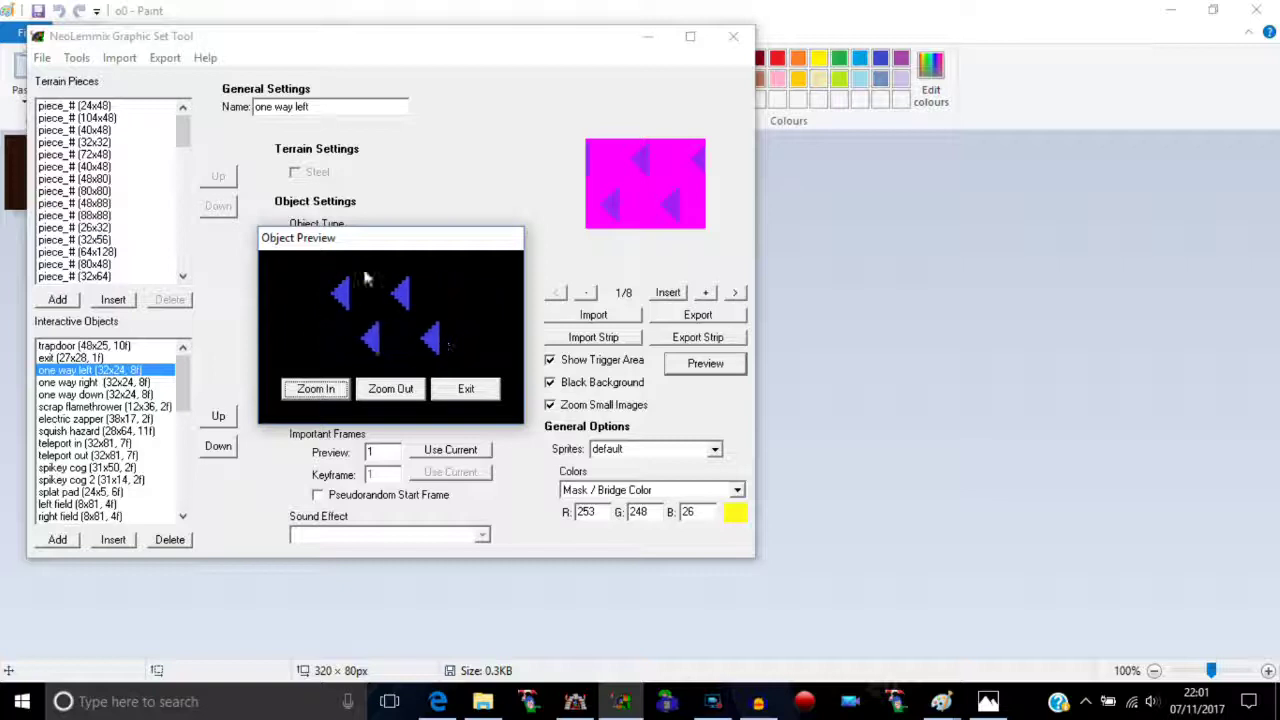
{"action": "left_click", "coordinate": [468, 392]}
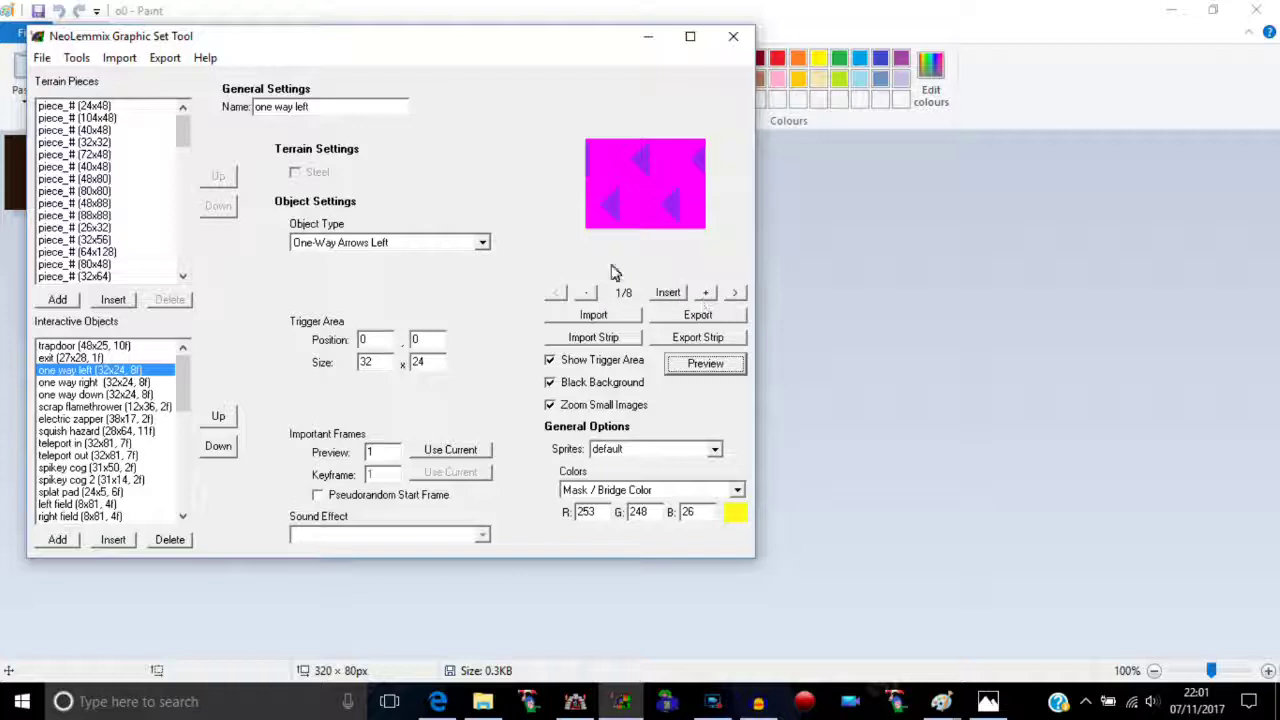
- Browse File Explorer to Neo Lemmix > SEB Lems Project > Scrap Brain graphic set and examine the separate trapdoor frame images
{"action": "left_click", "coordinate": [483, 701]}
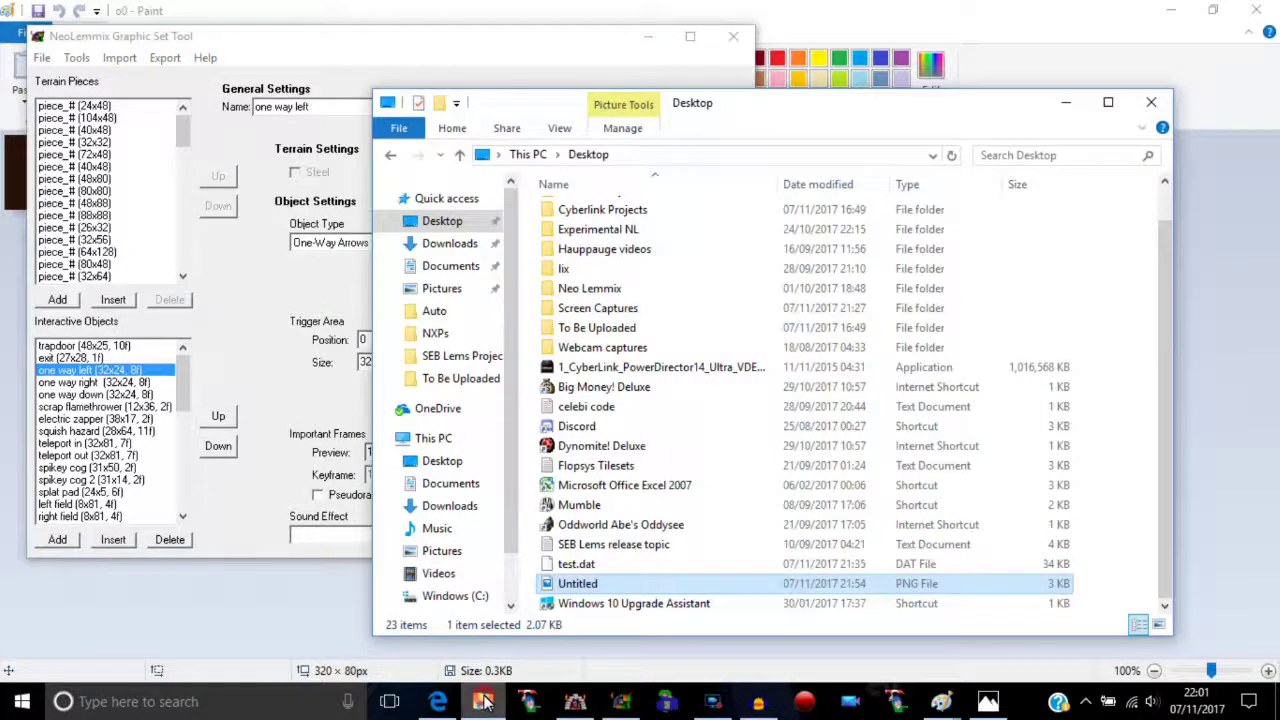
{"action": "left_click_drag", "start_coordinate": [1171, 300], "coordinate": [1174, 229]}
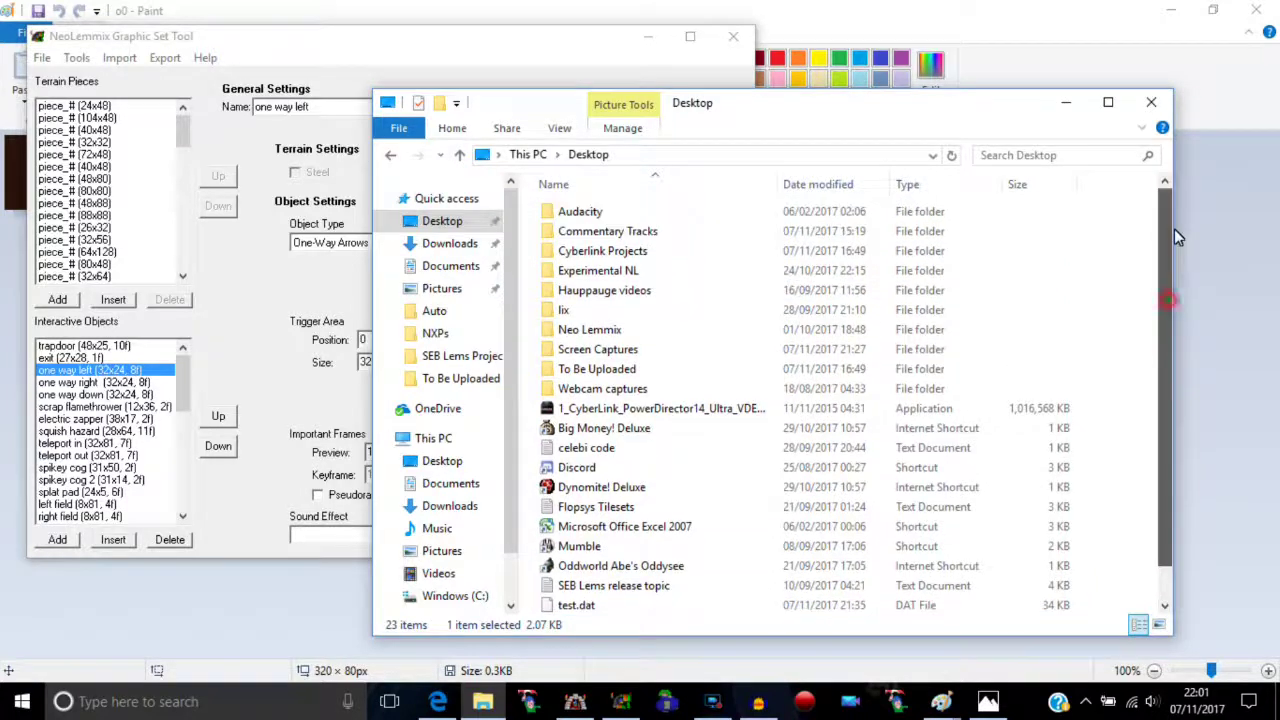
{"action": "double_click", "coordinate": [568, 329]}
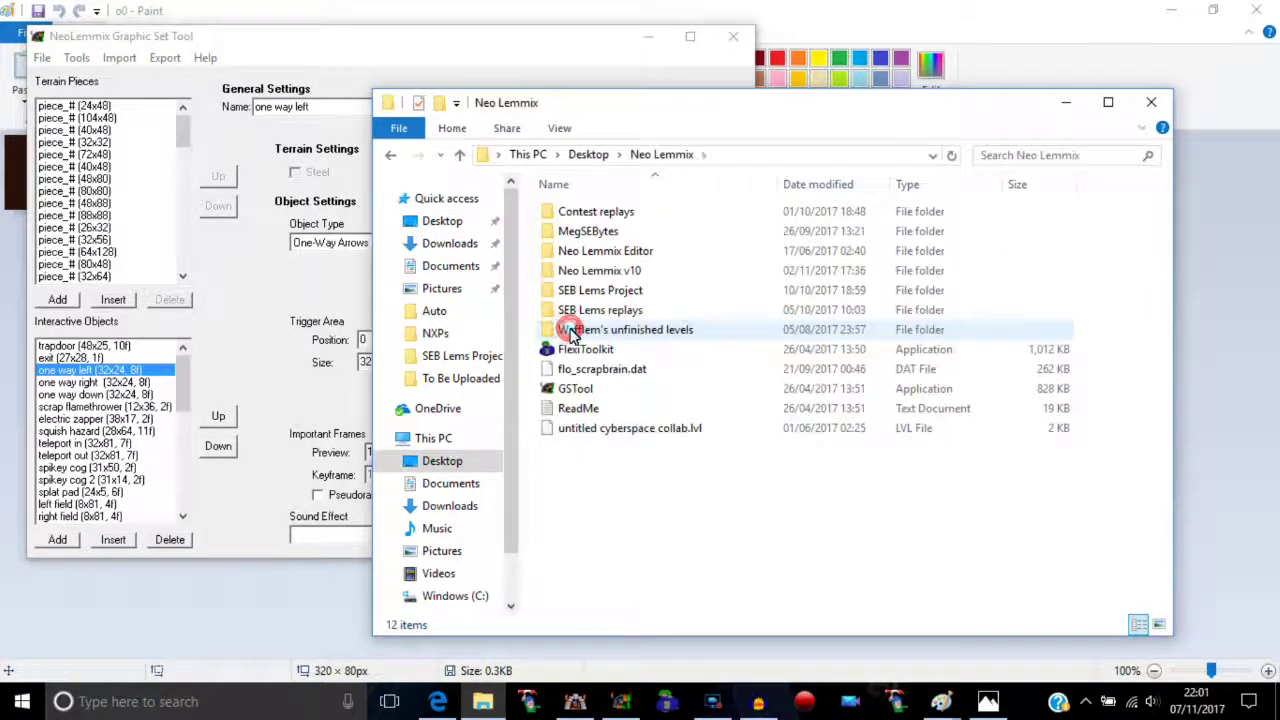
{"action": "double_click", "coordinate": [573, 292]}
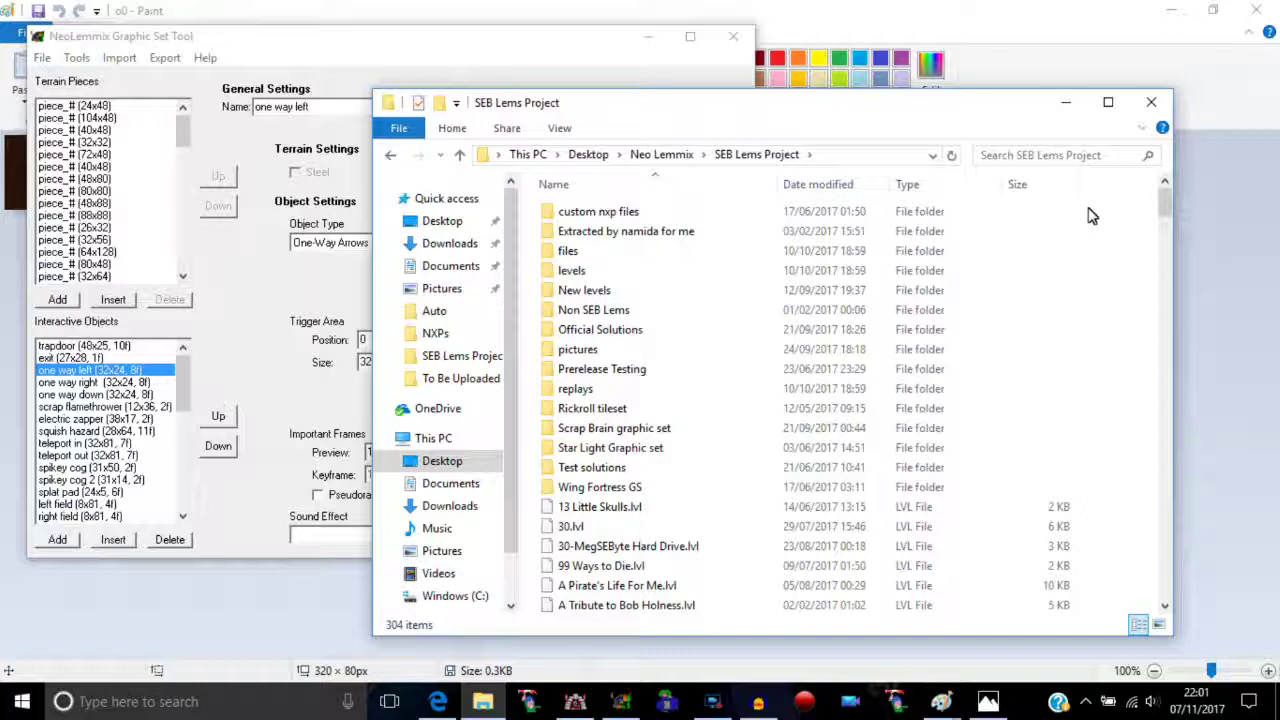
{"action": "double_click", "coordinate": [612, 430]}
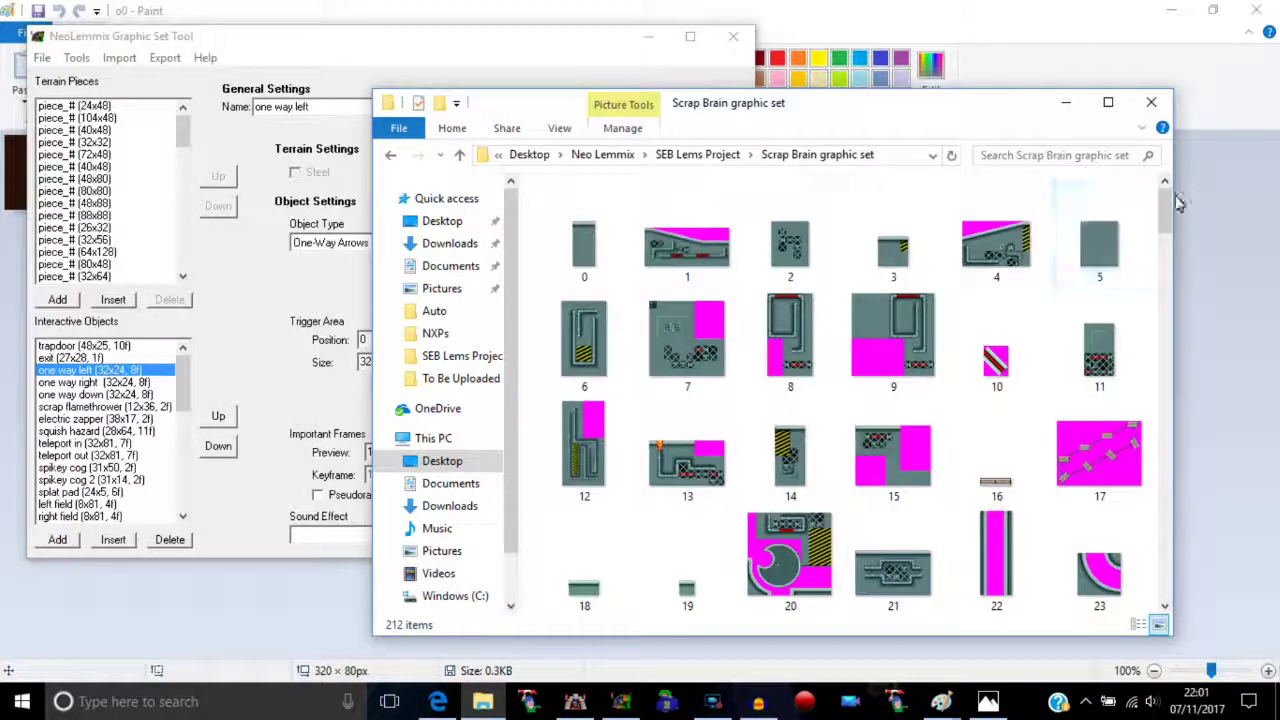
{"action": "left_click_drag", "start_coordinate": [1164, 205], "coordinate": [1164, 600]}
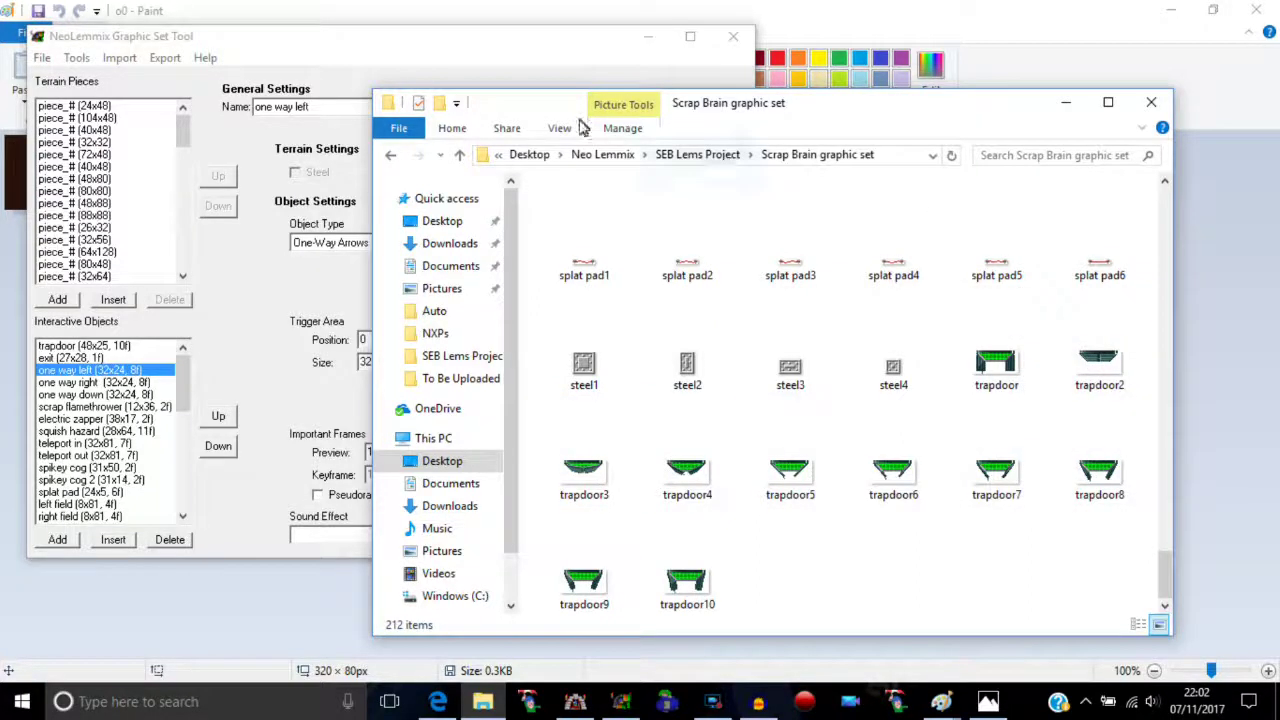
- Return to the Graphic Set Tool and append three blank frames to the one way left object
{"action": "left_click", "coordinate": [505, 42]}
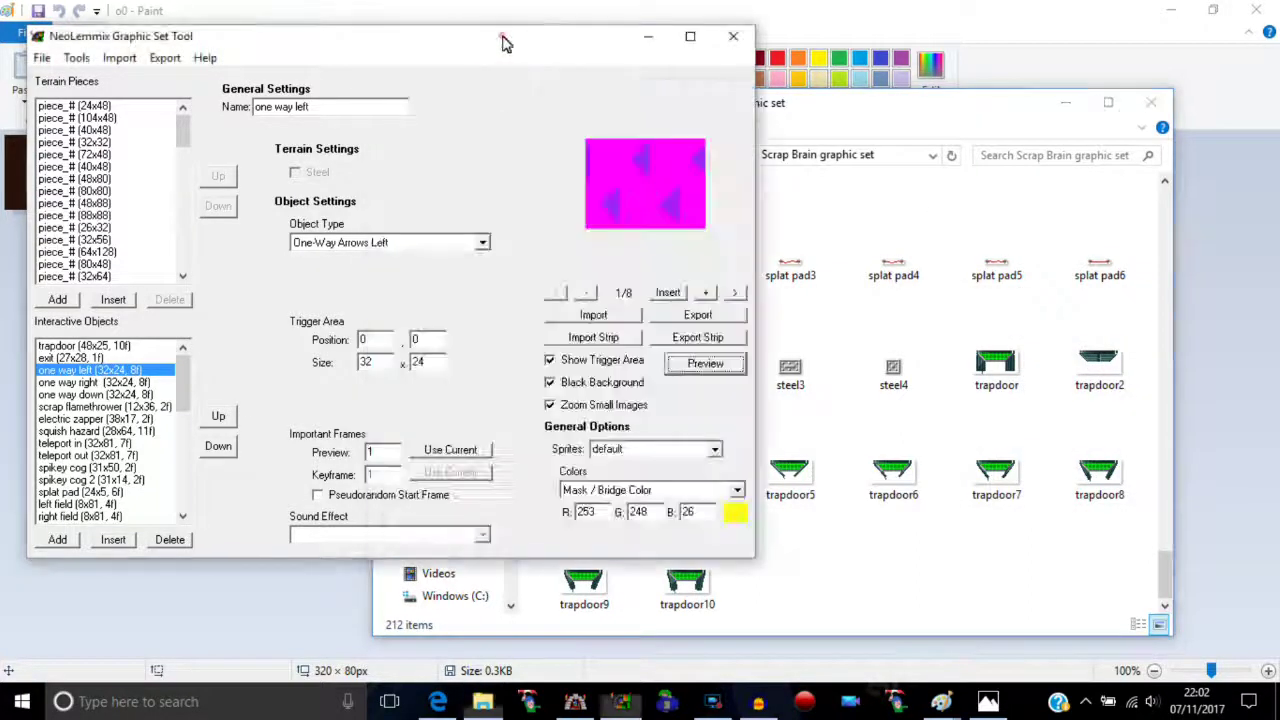
{"action": "left_click", "coordinate": [710, 294]}
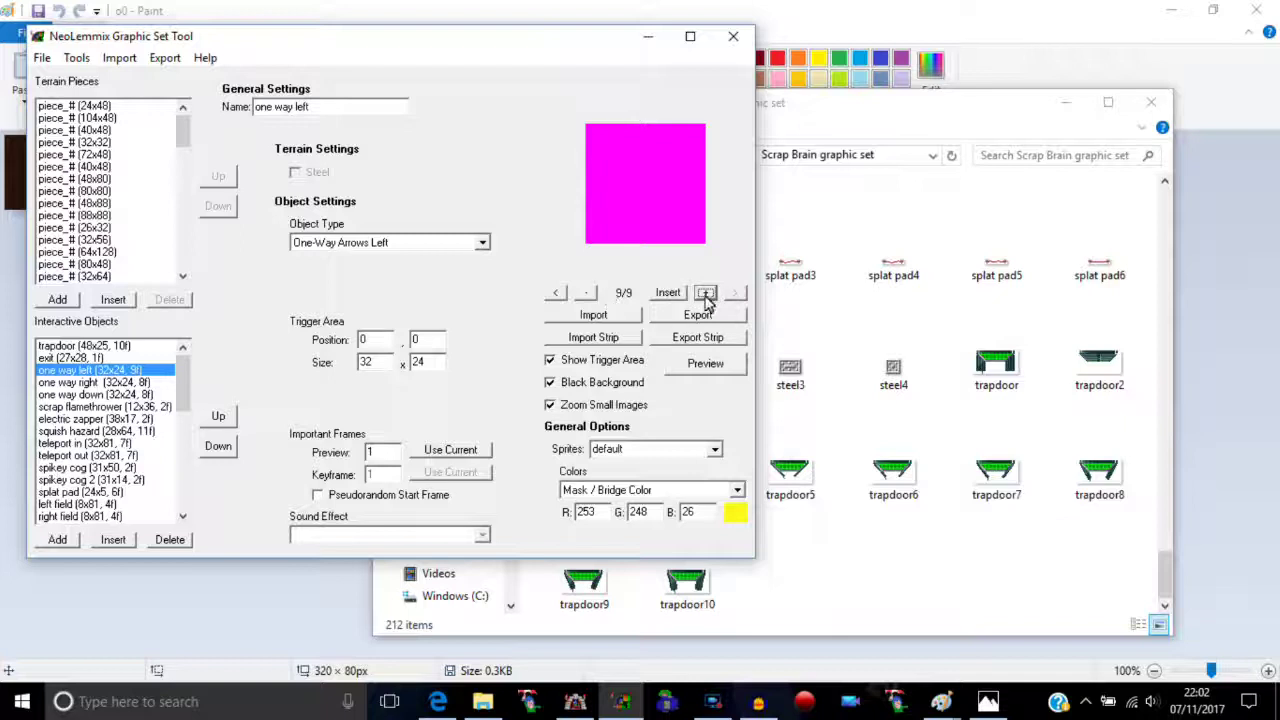
{"action": "left_click", "coordinate": [706, 295]}
{"action": "left_click", "coordinate": [708, 296]}
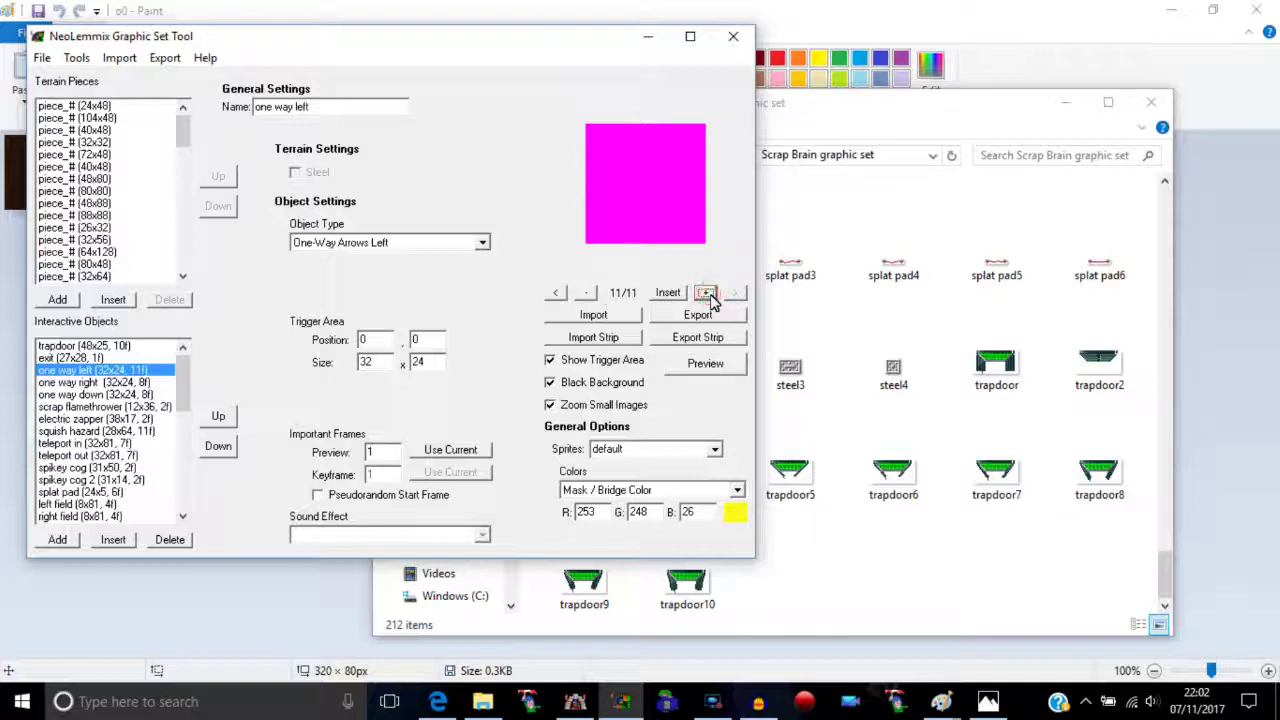
- Compare the last arrow frame with the appended blank frames, stopping on frame 9
{"action": "left_click", "coordinate": [555, 293]}
{"action": "left_click", "coordinate": [555, 293]}
{"action": "left_click", "coordinate": [555, 293]}
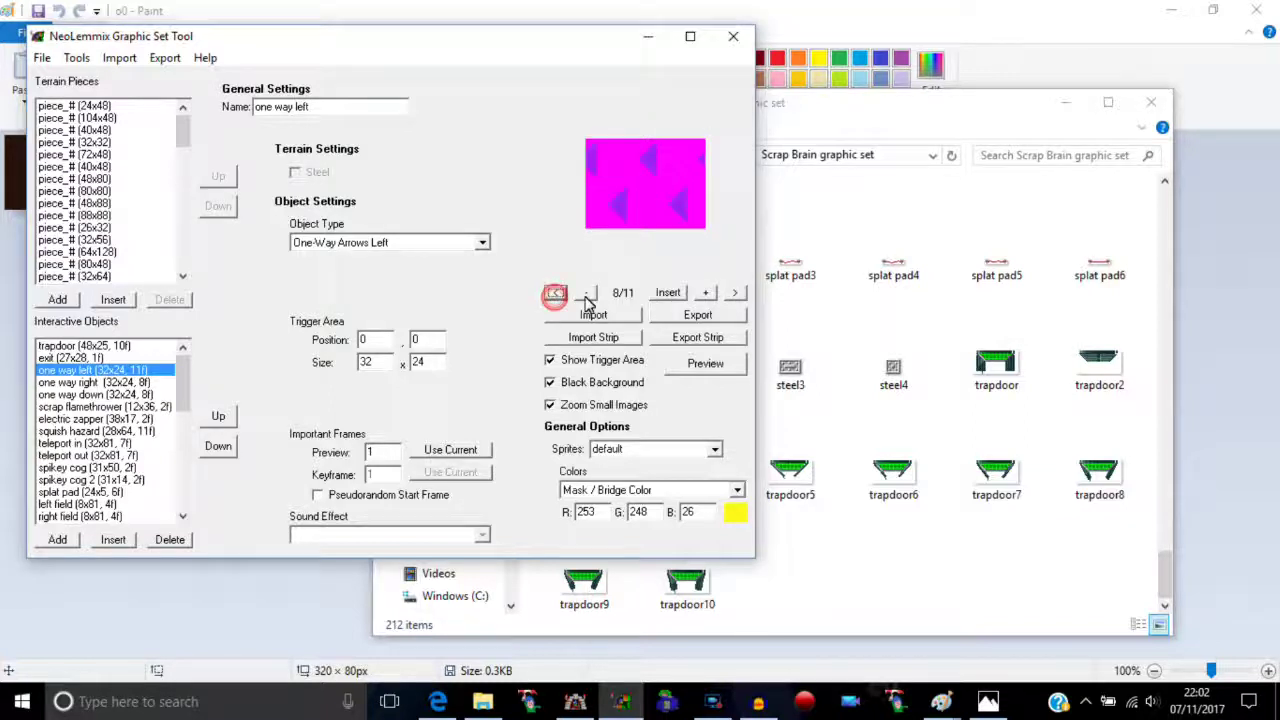
{"action": "left_click", "coordinate": [735, 293]}
{"action": "left_click", "coordinate": [735, 293]}
{"action": "left_click", "coordinate": [558, 294]}
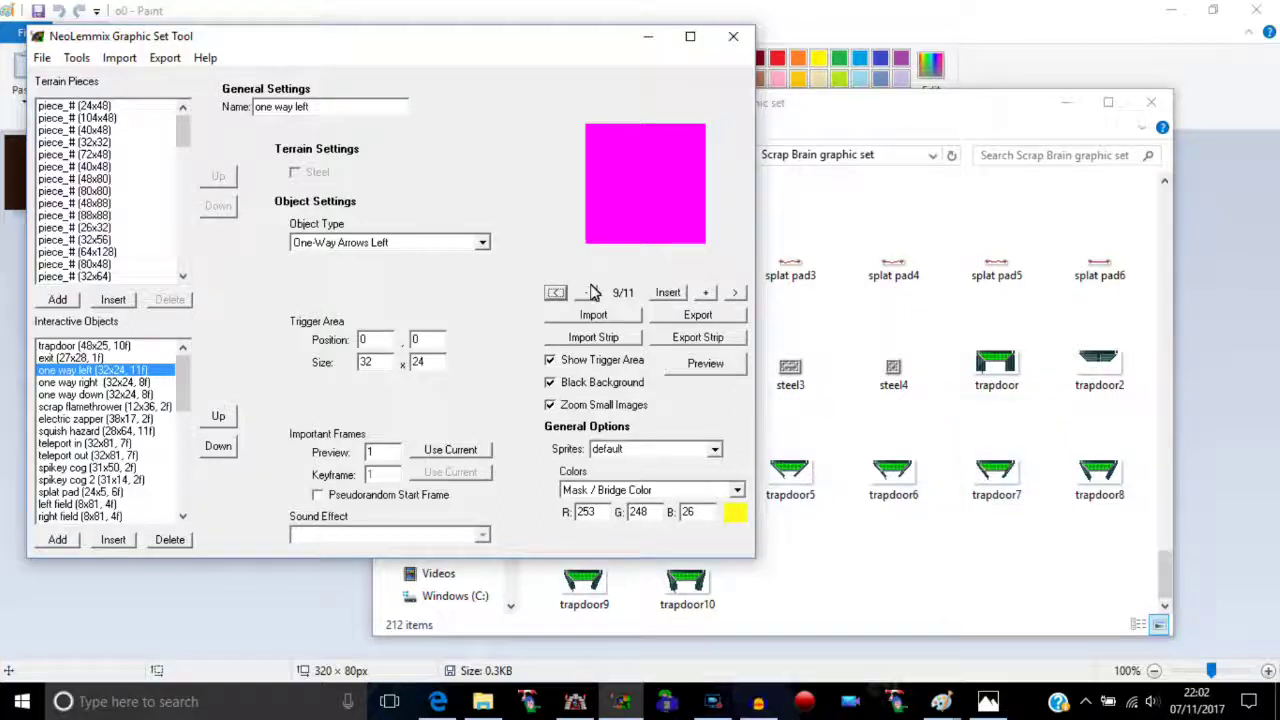
- Load the trapdoor strip for import, compare the horizontal and vertical orientation options, and cancel the import
{"action": "left_click", "coordinate": [598, 338]}
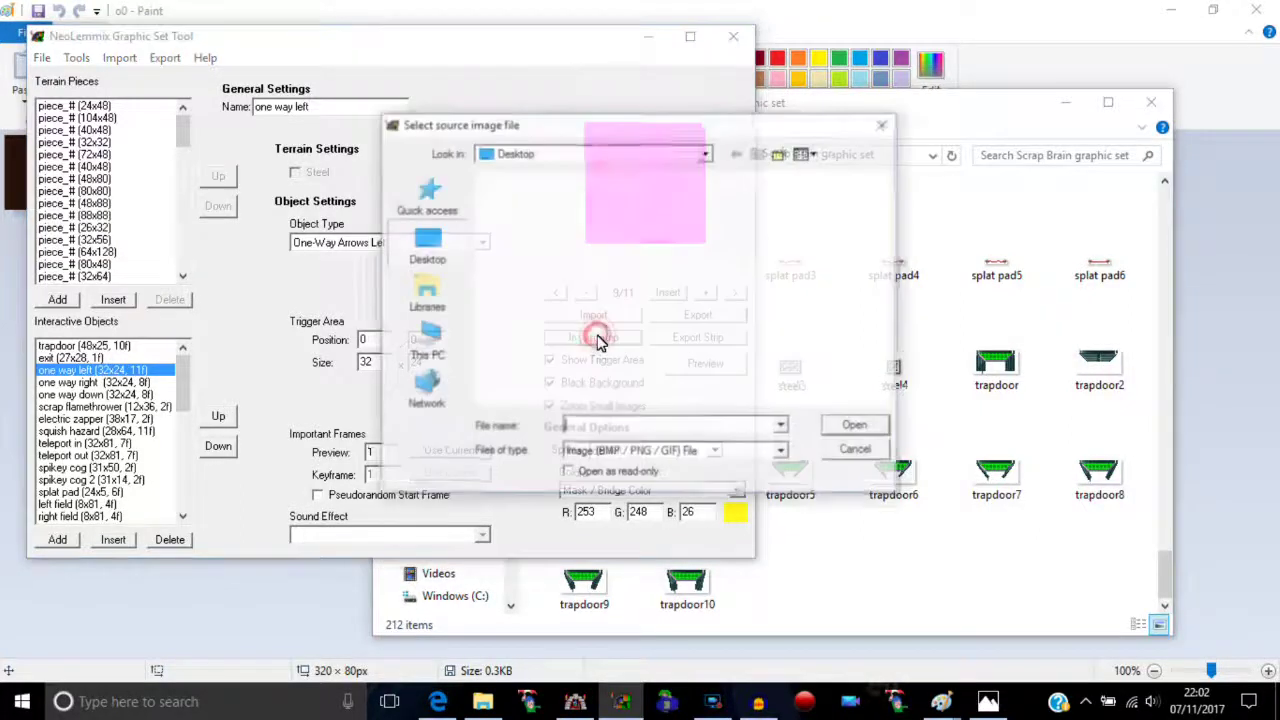
{"action": "double_click", "coordinate": [750, 216]}
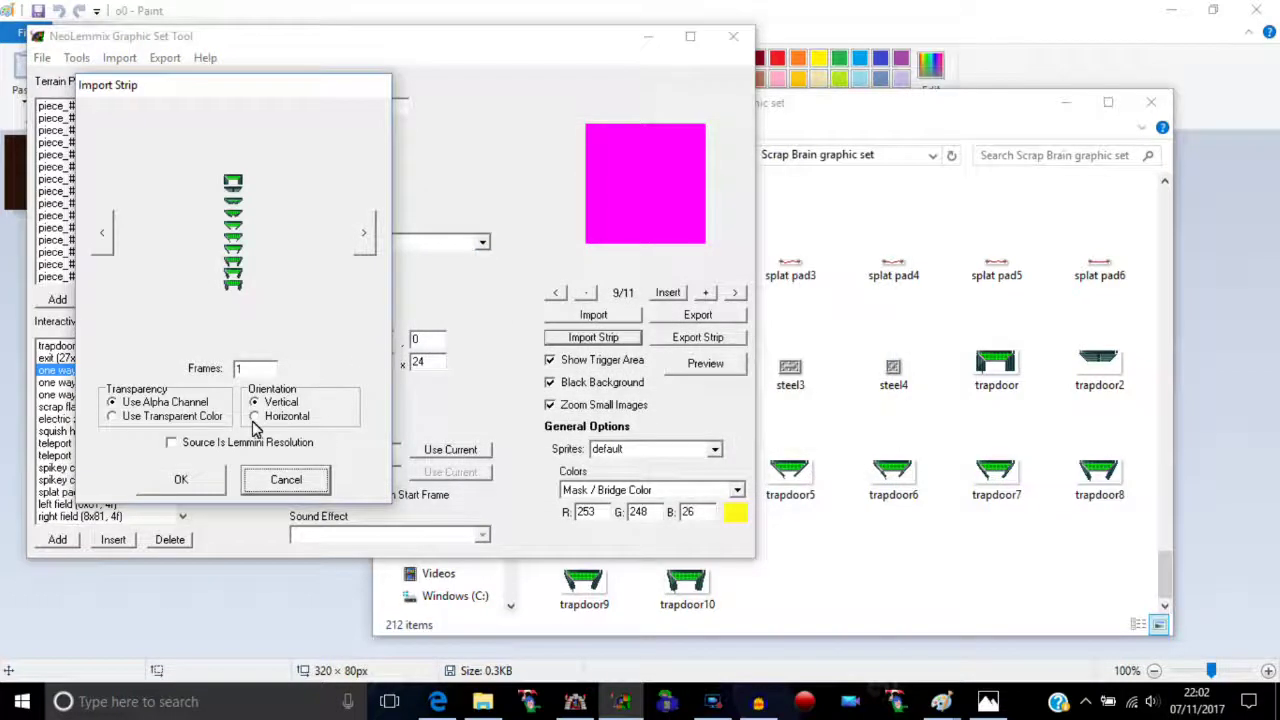
{"action": "left_click", "coordinate": [254, 420]}
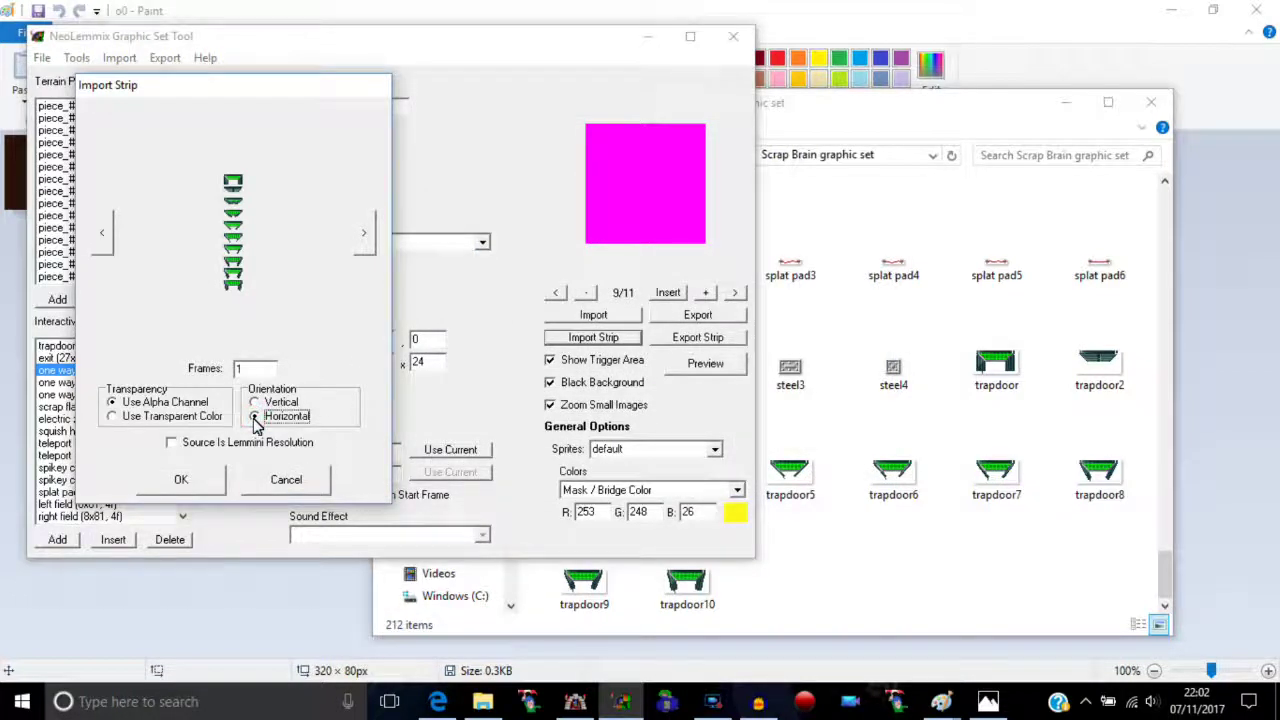
{"action": "left_click", "coordinate": [255, 402]}
{"action": "left_click", "coordinate": [300, 482]}
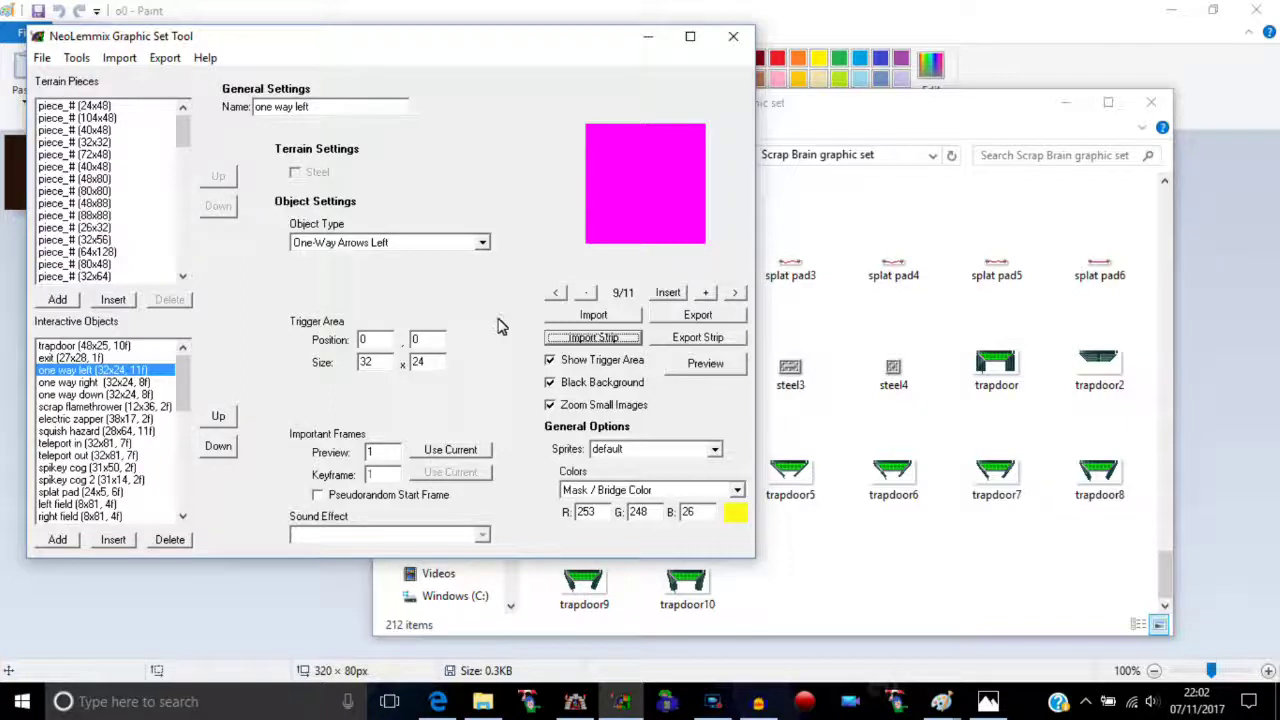
- Delete the three blank frames at the end of the one way left animation
{"action": "left_click", "coordinate": [733, 294]}
{"action": "left_click", "coordinate": [733, 294]}
{"action": "left_click", "coordinate": [586, 294]}
{"action": "left_click", "coordinate": [586, 294]}
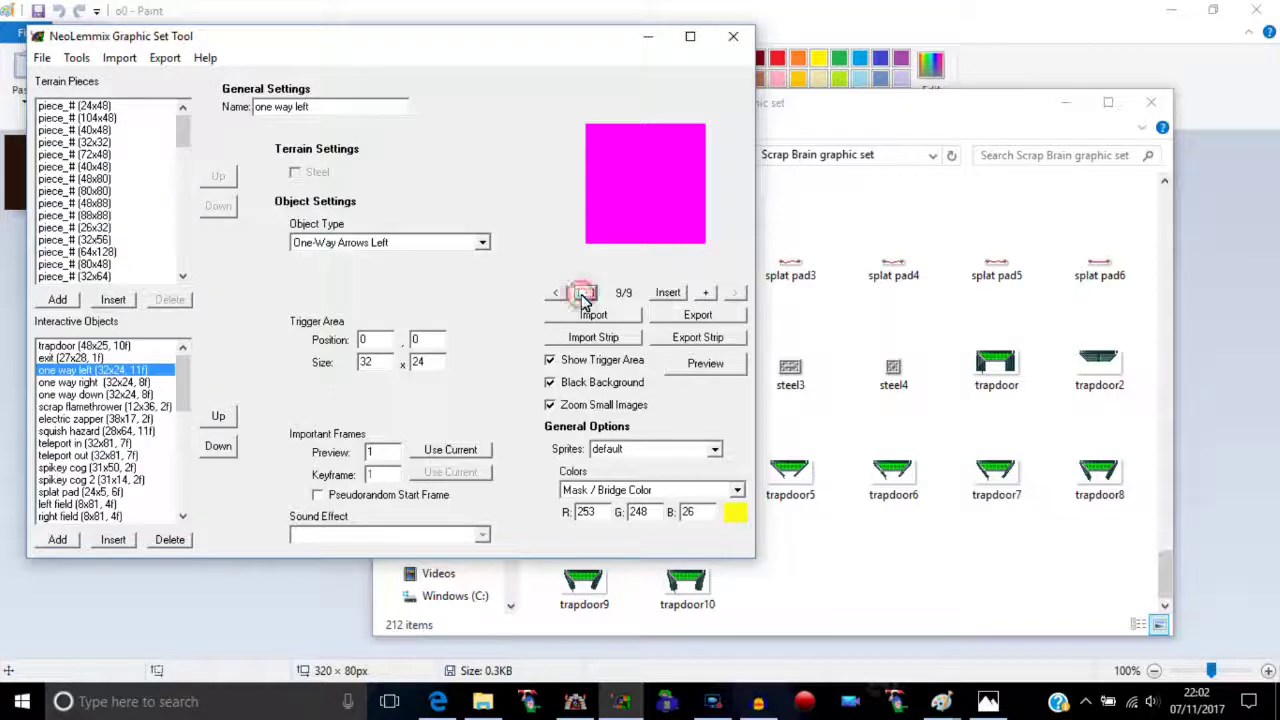
{"action": "left_click", "coordinate": [586, 294]}
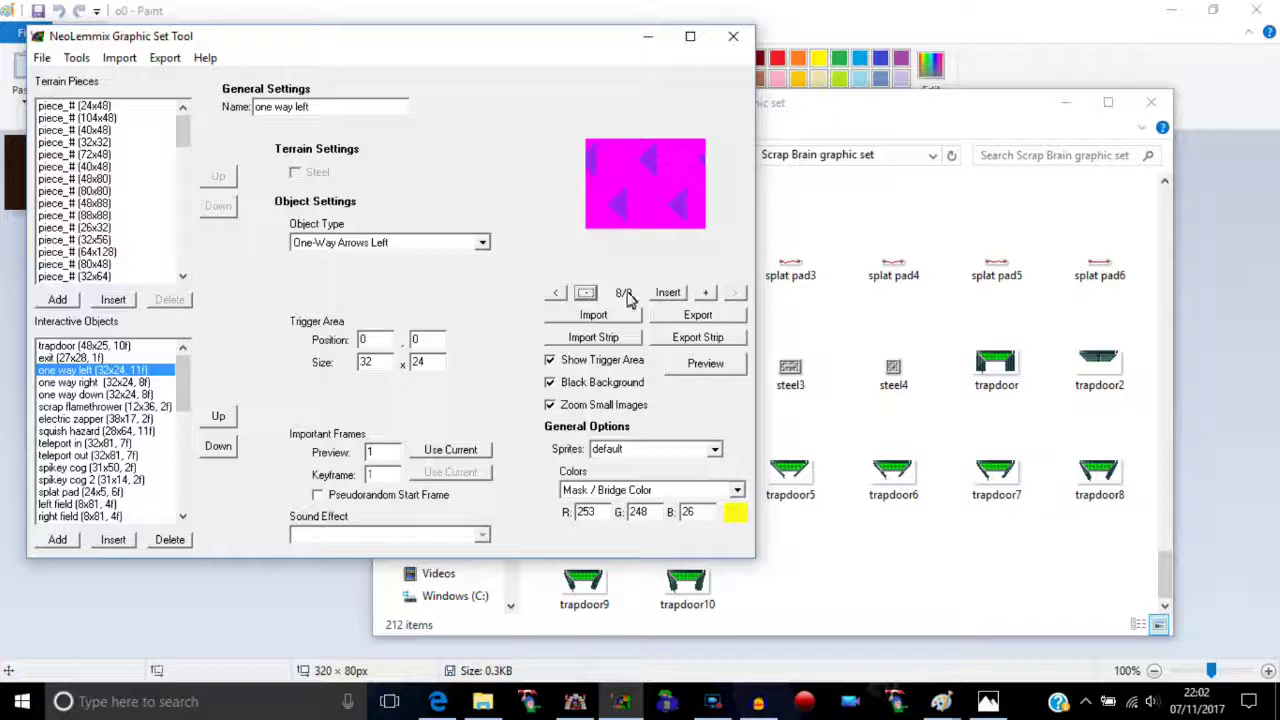
- Step through the one way left frames and insert a blank frame at position 4
{"action": "left_click", "coordinate": [557, 293]}
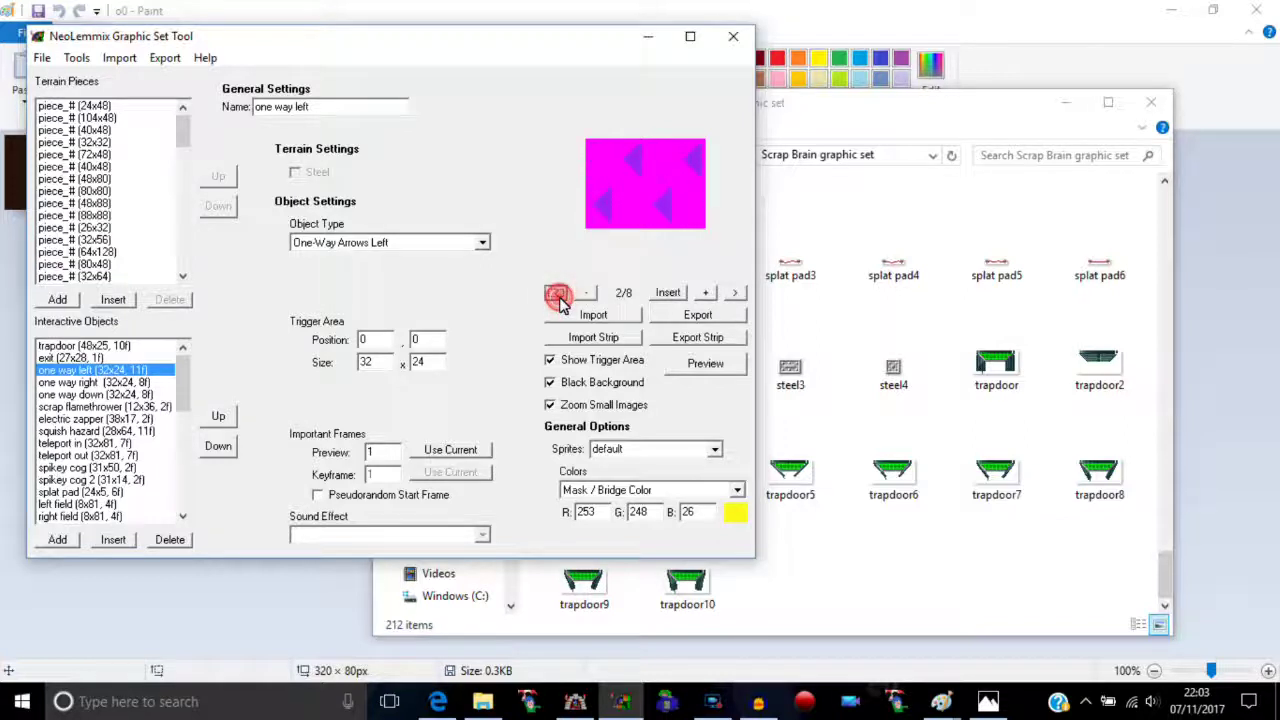
{"action": "left_click", "coordinate": [735, 294]}
{"action": "left_click", "coordinate": [735, 294]}
{"action": "left_click", "coordinate": [735, 294]}
{"action": "left_click", "coordinate": [735, 294]}
{"action": "left_click", "coordinate": [735, 294]}
{"action": "left_click", "coordinate": [735, 294]}
{"action": "left_click", "coordinate": [560, 295]}
{"action": "left_click", "coordinate": [668, 294]}
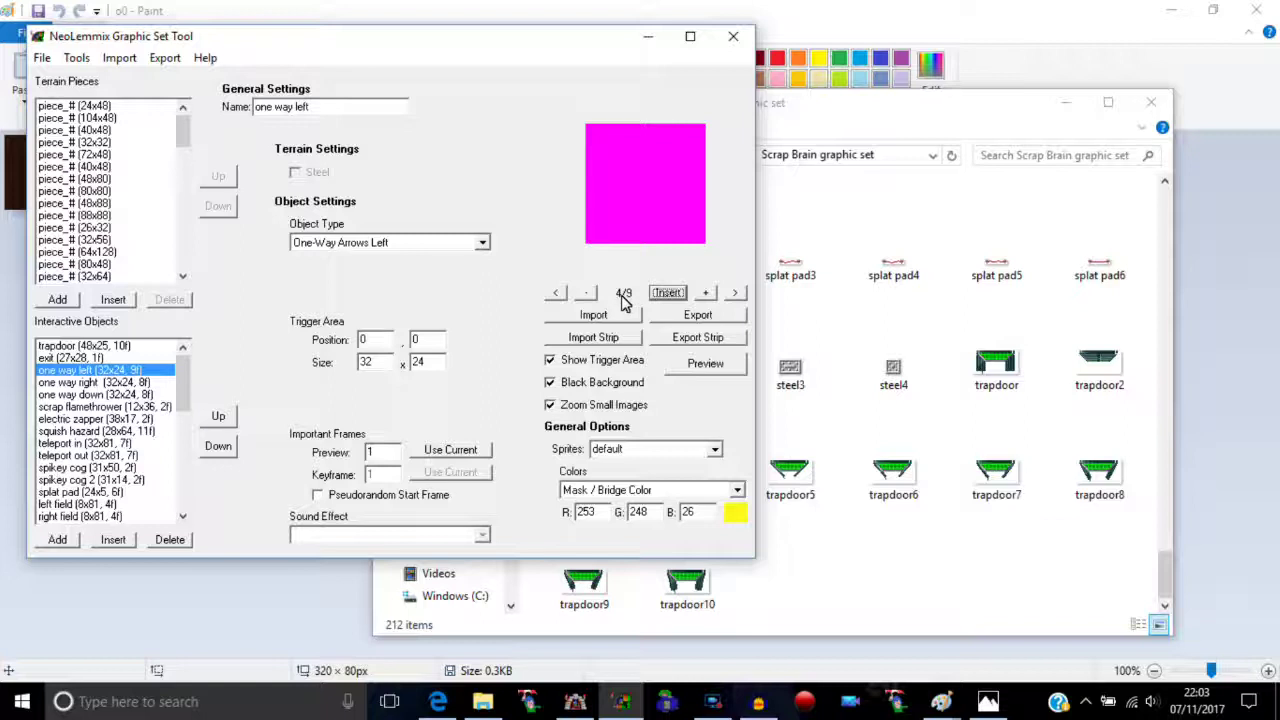
- Compare the inserted blank frame with its neighbouring arrow frames, ending on frame 4
{"action": "left_click", "coordinate": [735, 293]}
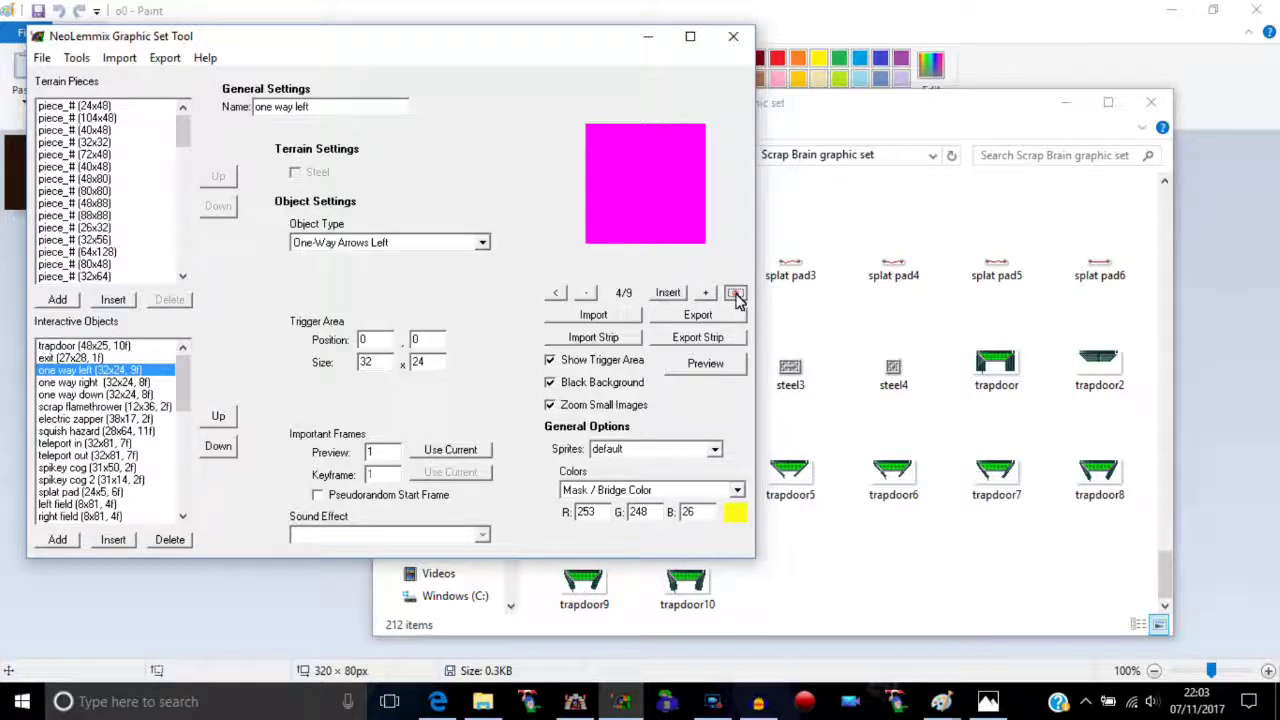
{"action": "left_click", "coordinate": [556, 293]}
{"action": "left_click", "coordinate": [556, 293]}
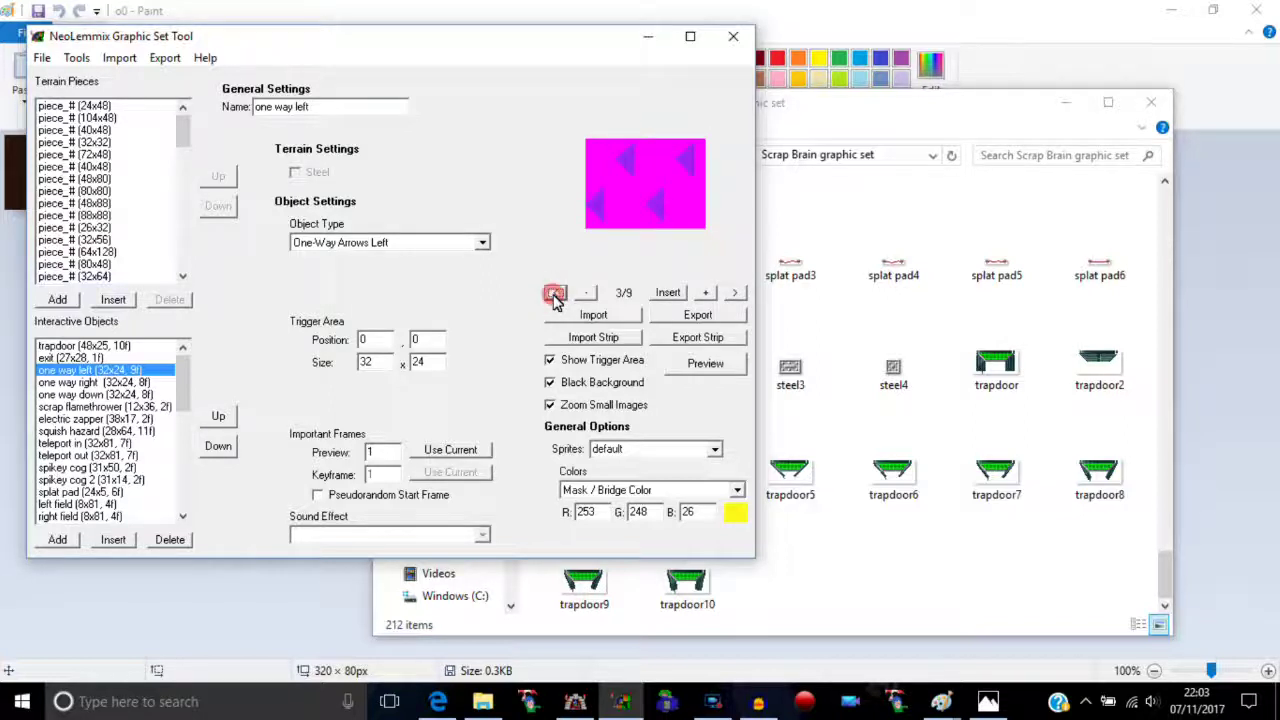
{"action": "left_click", "coordinate": [735, 293]}
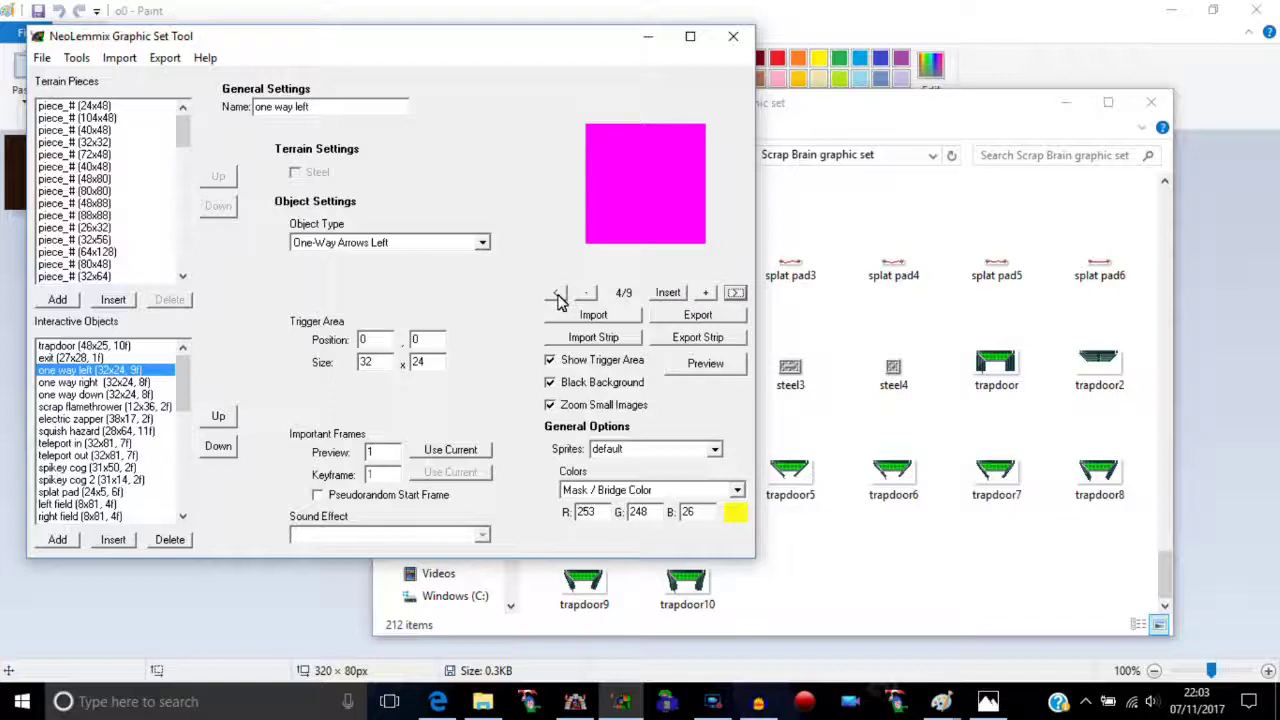
- Append a blank frame to the end of the animation, delete it again and go back to frame 4
{"action": "left_click", "coordinate": [703, 293]}
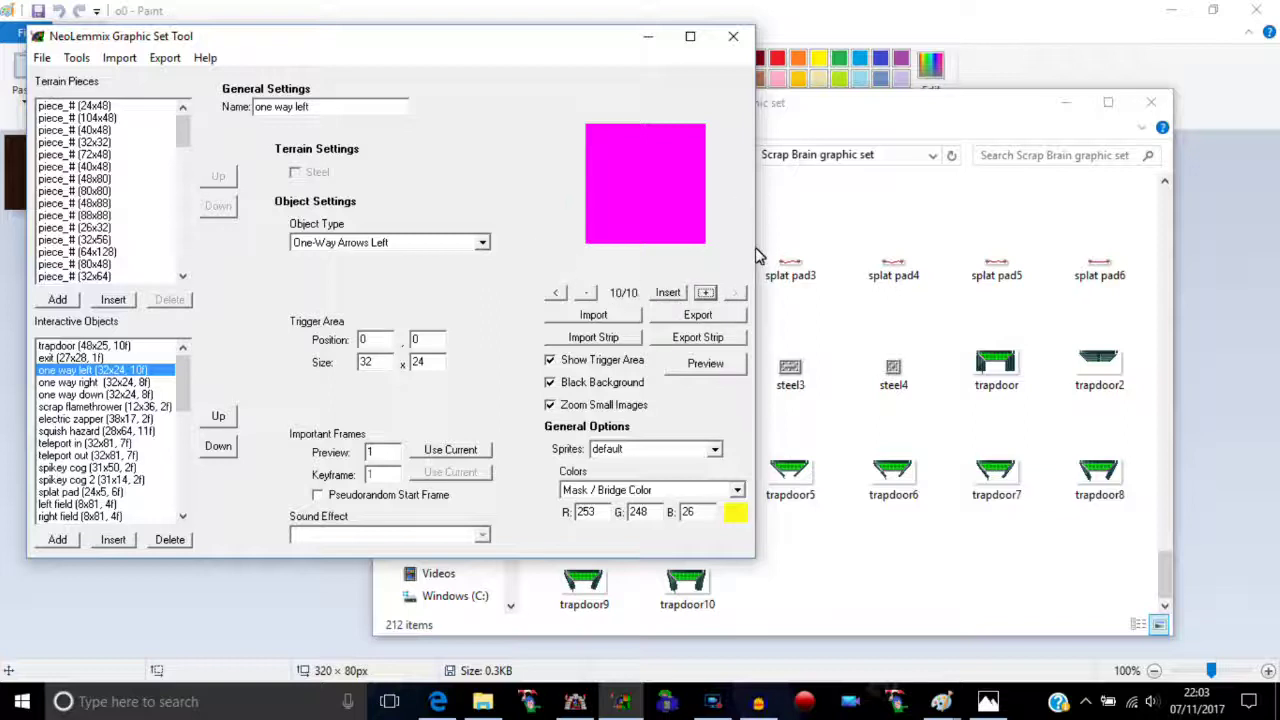
{"action": "left_click", "coordinate": [585, 293]}
{"action": "left_click", "coordinate": [555, 293]}
{"action": "left_click", "coordinate": [555, 293]}
{"action": "left_click", "coordinate": [555, 293]}
{"action": "left_click", "coordinate": [555, 293]}
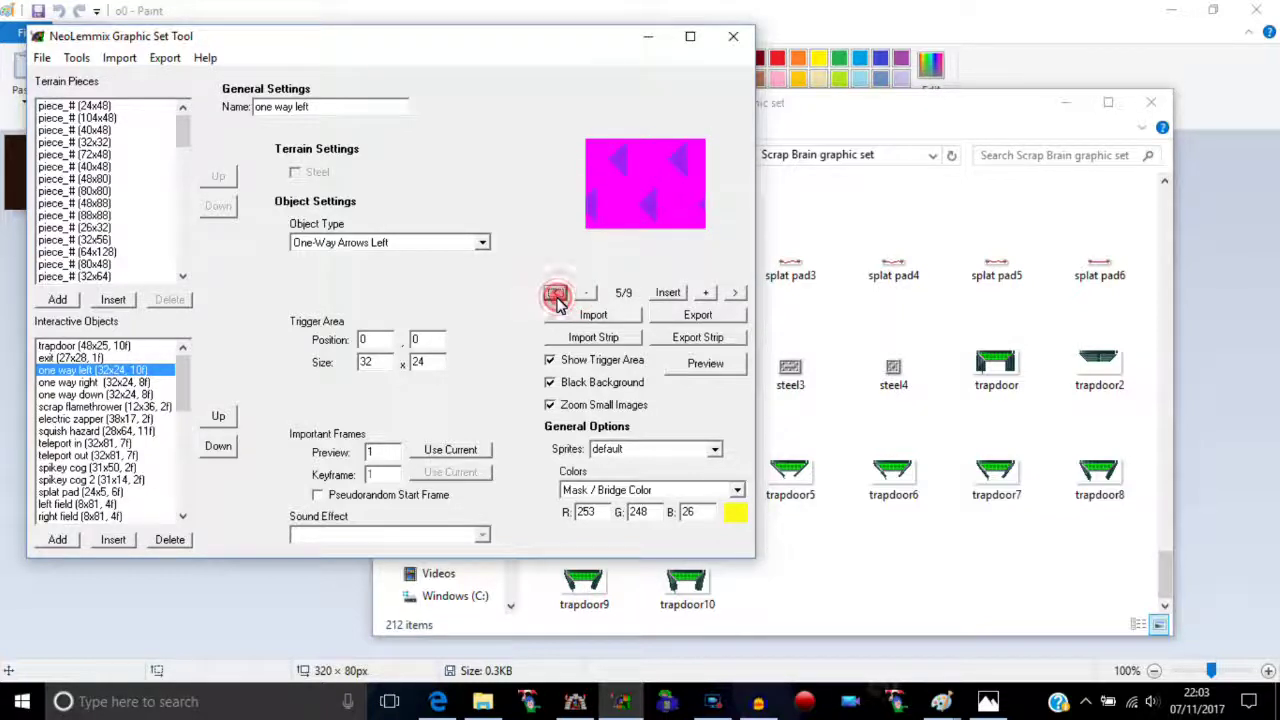
{"action": "left_click", "coordinate": [555, 293]}
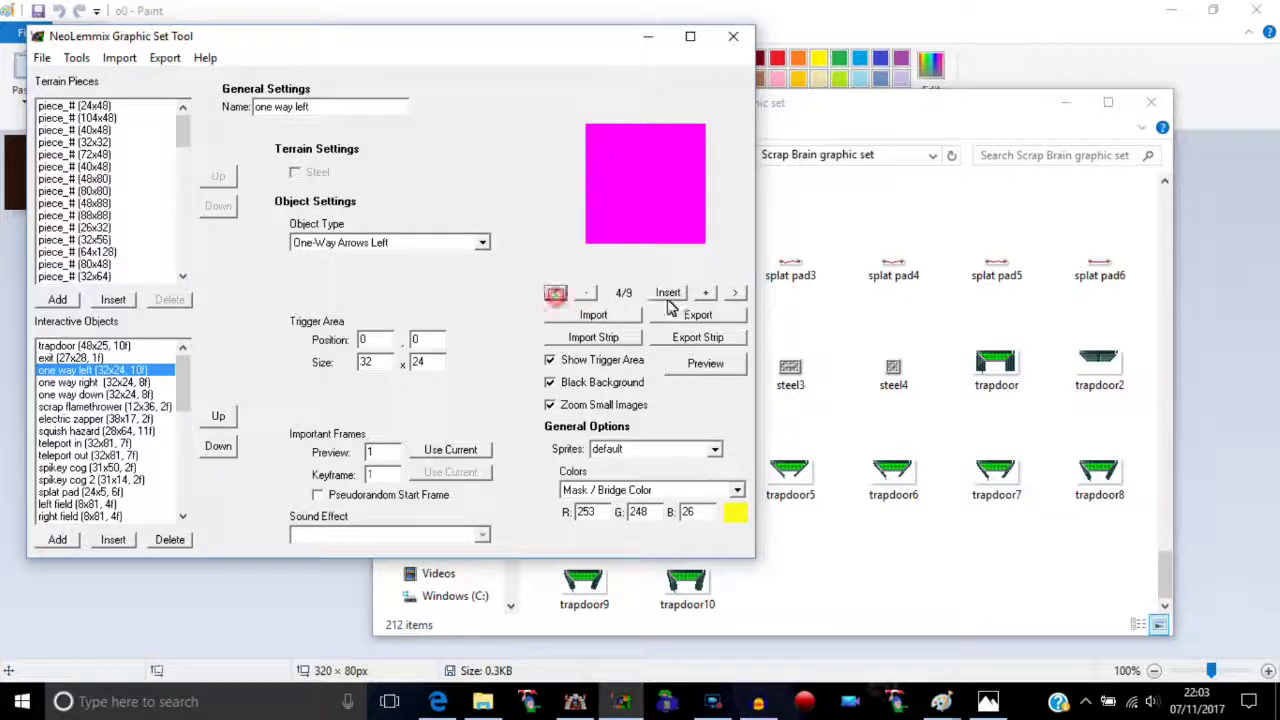
- Preview the one way left animation with the inserted blank frame, zoomed in
{"action": "left_click", "coordinate": [722, 365]}
{"action": "left_click", "coordinate": [339, 325]}
{"action": "left_click", "coordinate": [328, 343]}
{"action": "left_click", "coordinate": [310, 366]}
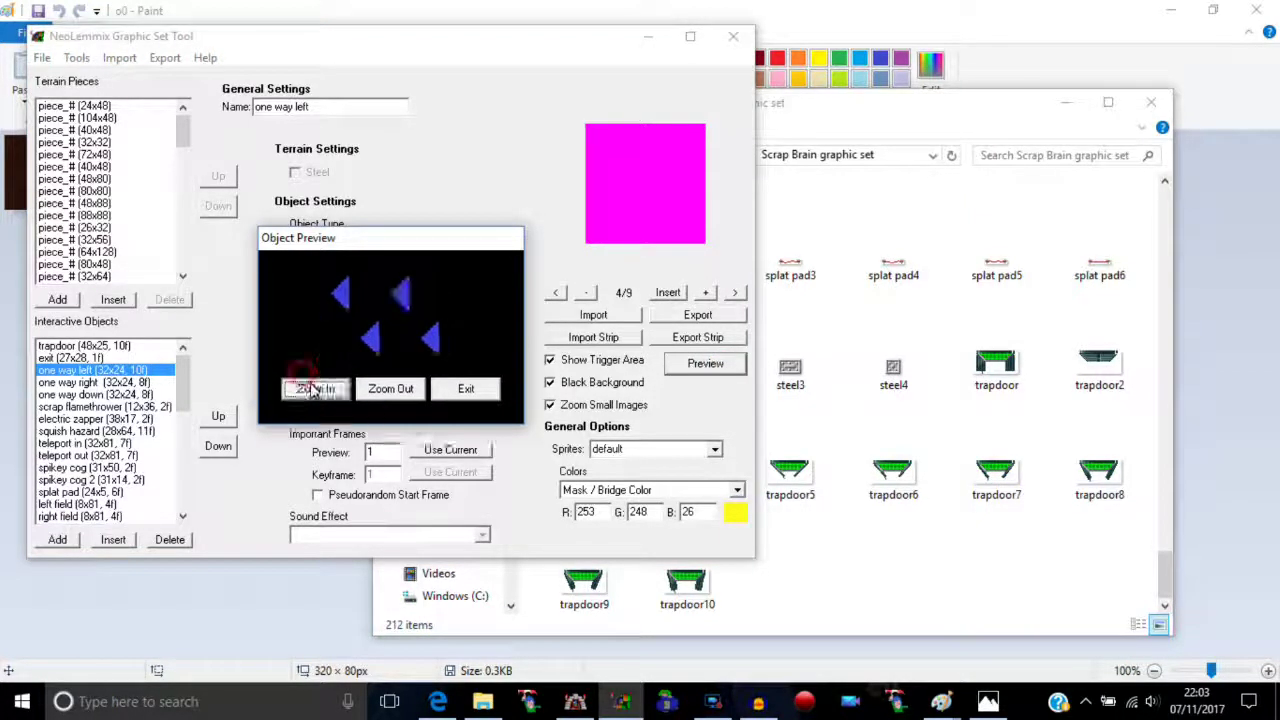
- Finish the zoomed-in preview of one way left and delete the blank frame at position 4 of its animation
{"action": "left_click", "coordinate": [305, 389]}
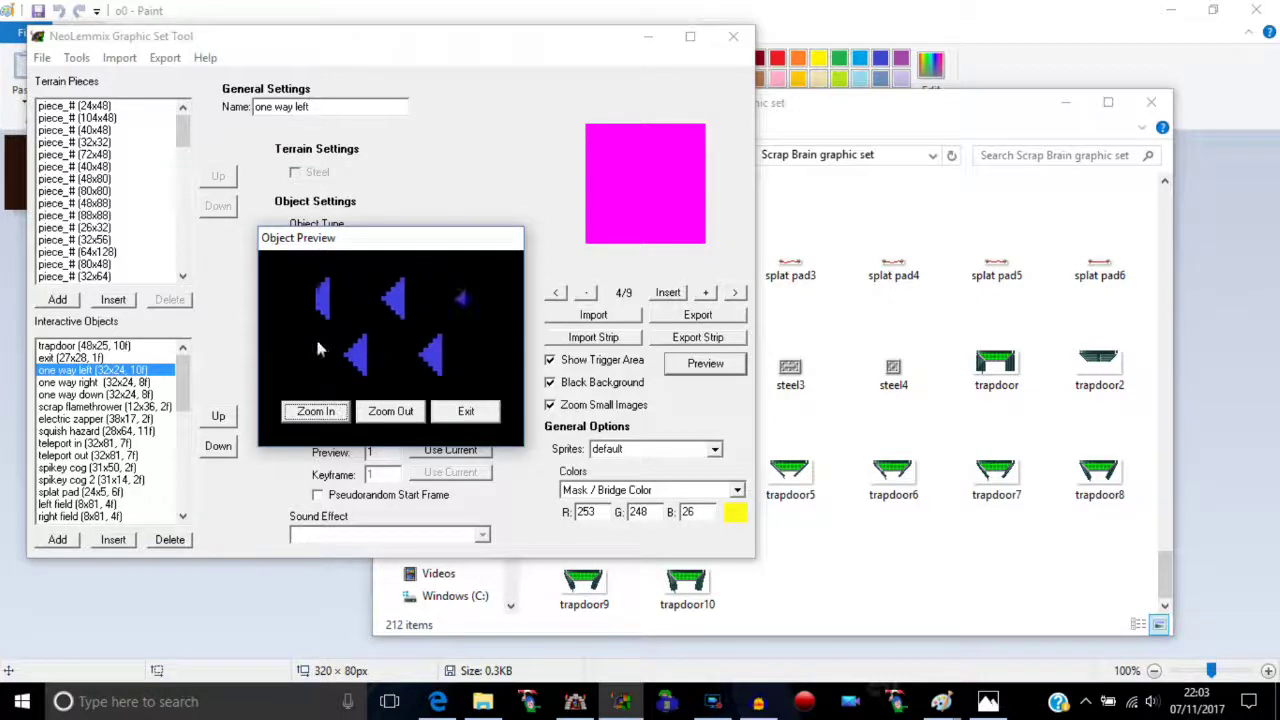
{"action": "left_click", "coordinate": [466, 411]}
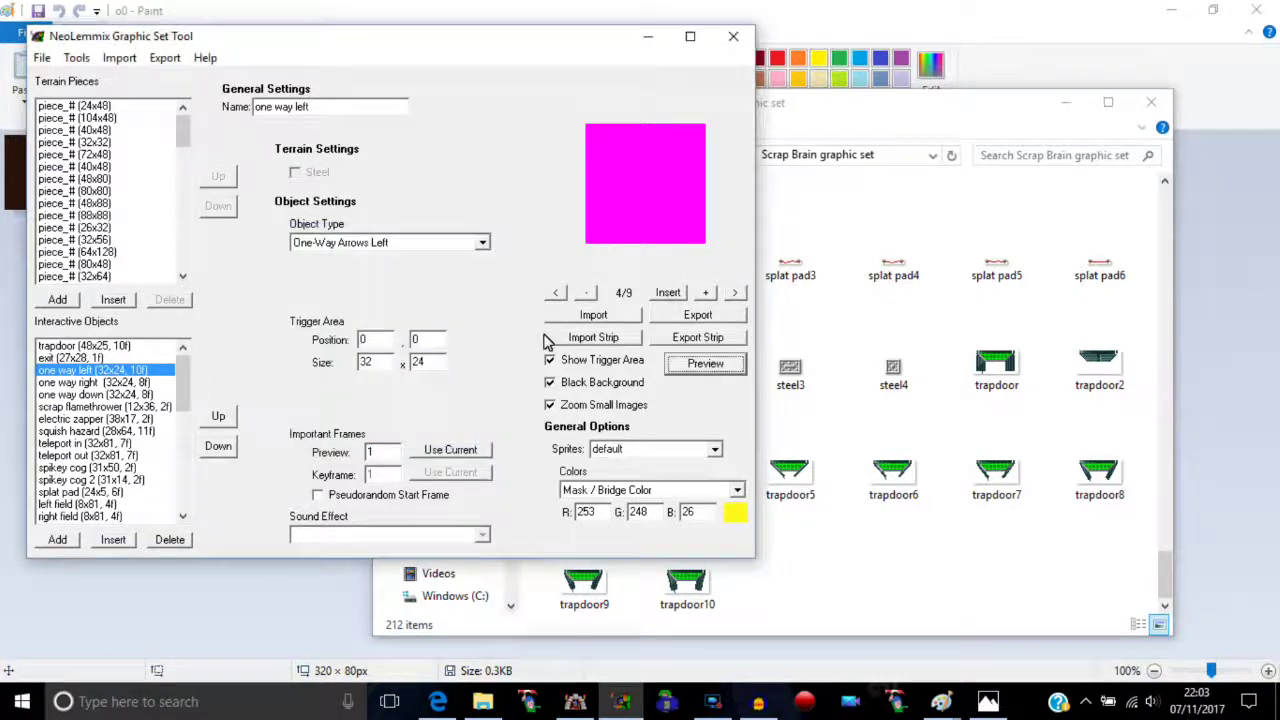
{"action": "left_click", "coordinate": [587, 293]}
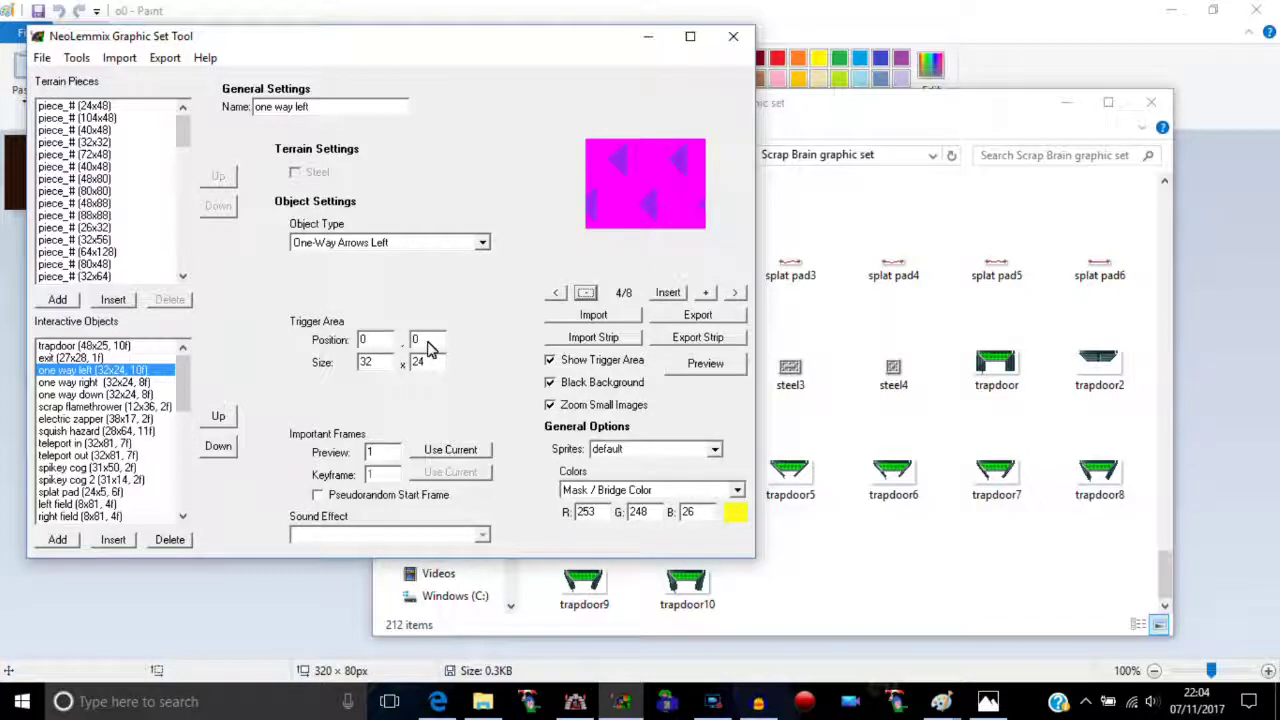
{"action": "double_click", "coordinate": [363, 366]}
- Look through the spikey cog, spikey cog 2 and splat pad objects with their trigger areas
{"action": "left_click", "coordinate": [88, 468]}
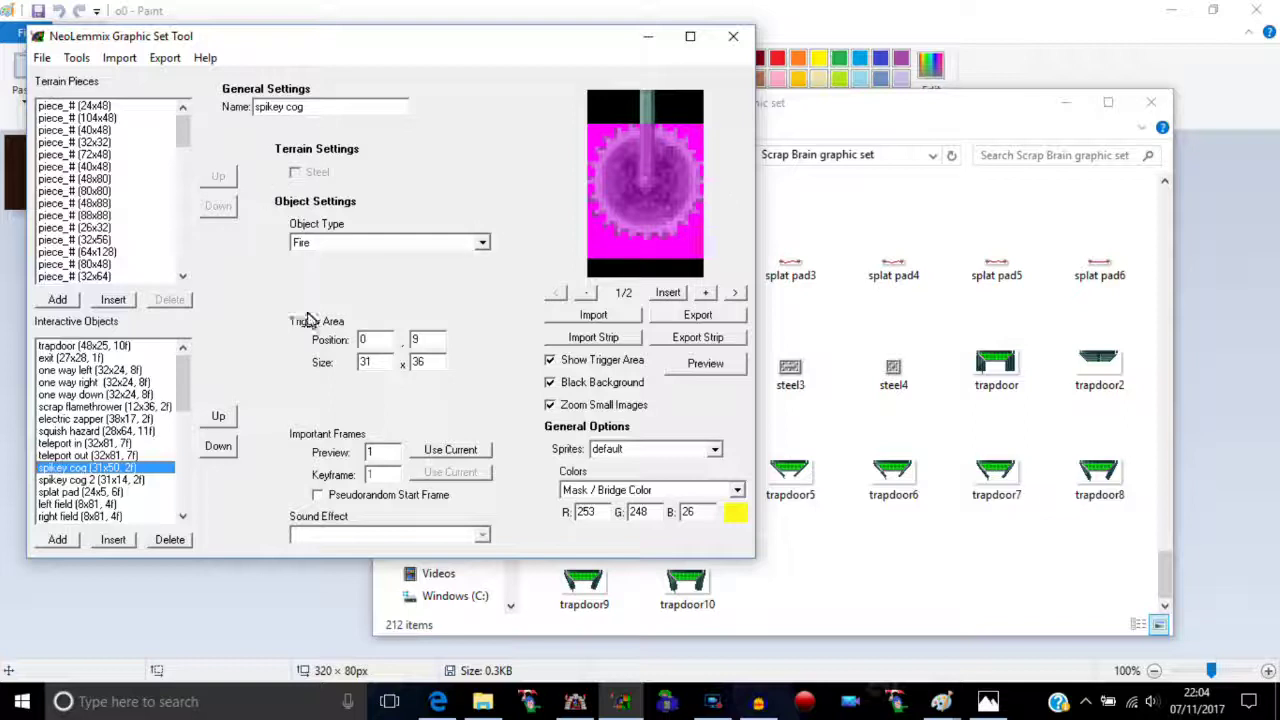
{"action": "left_click", "coordinate": [94, 480]}
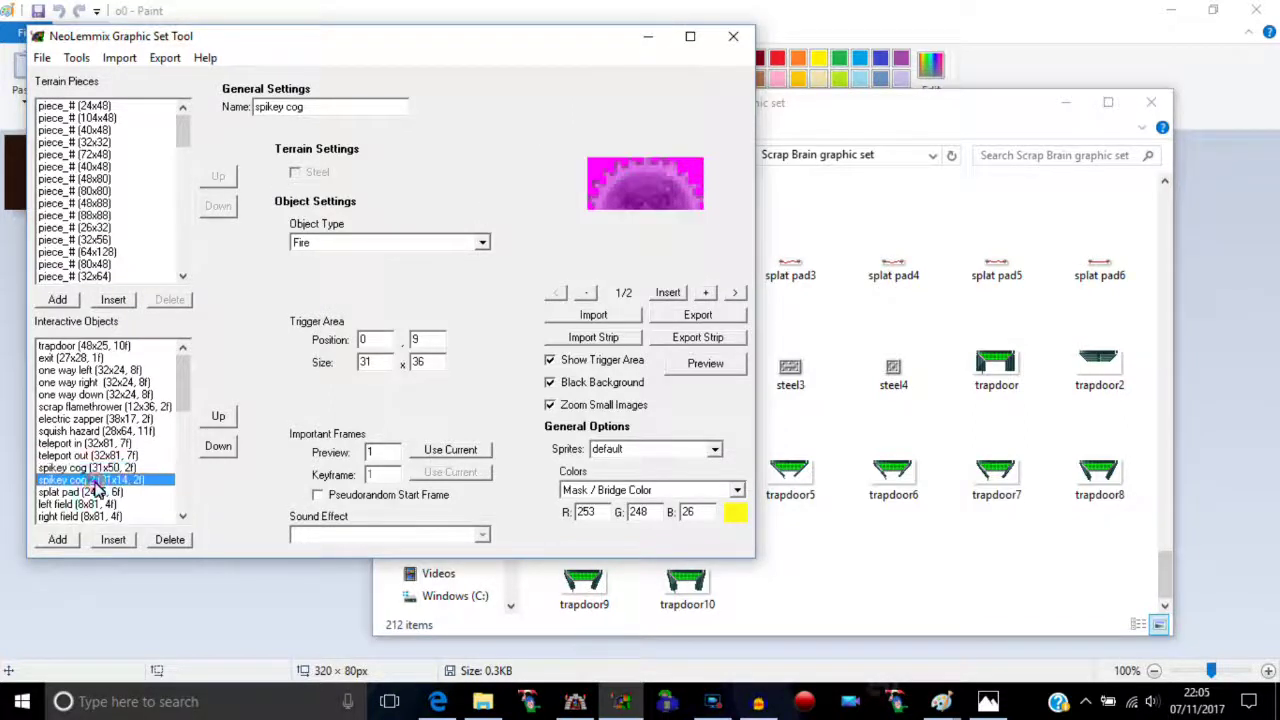
{"action": "left_click", "coordinate": [92, 492]}
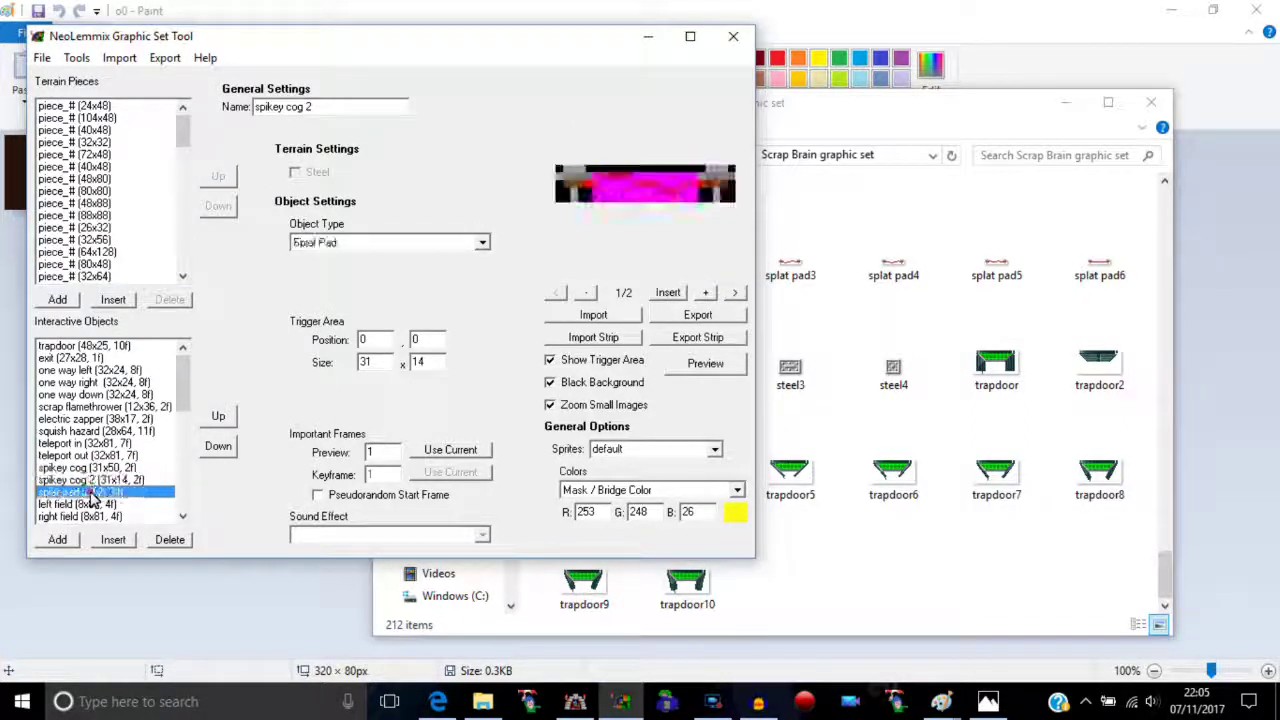
- Select the scrap flamethrower object and preview its animation zoomed in
{"action": "left_click", "coordinate": [91, 408]}
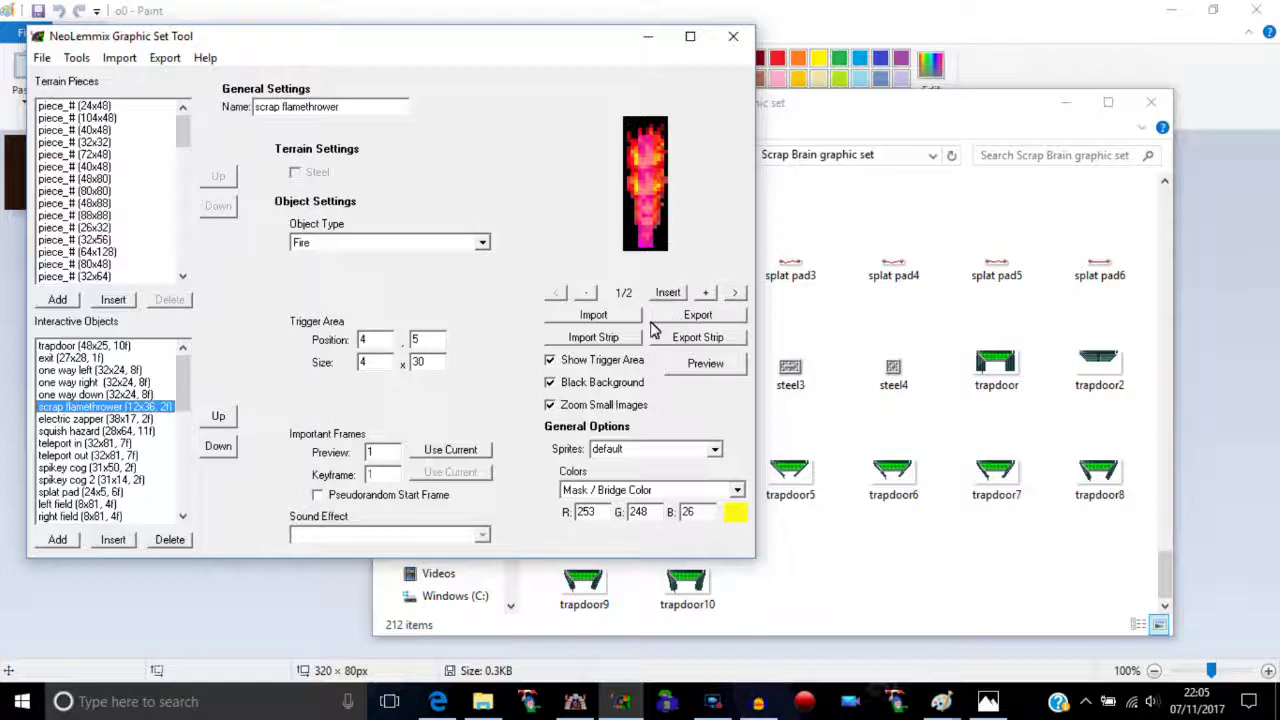
{"action": "left_click", "coordinate": [700, 366]}
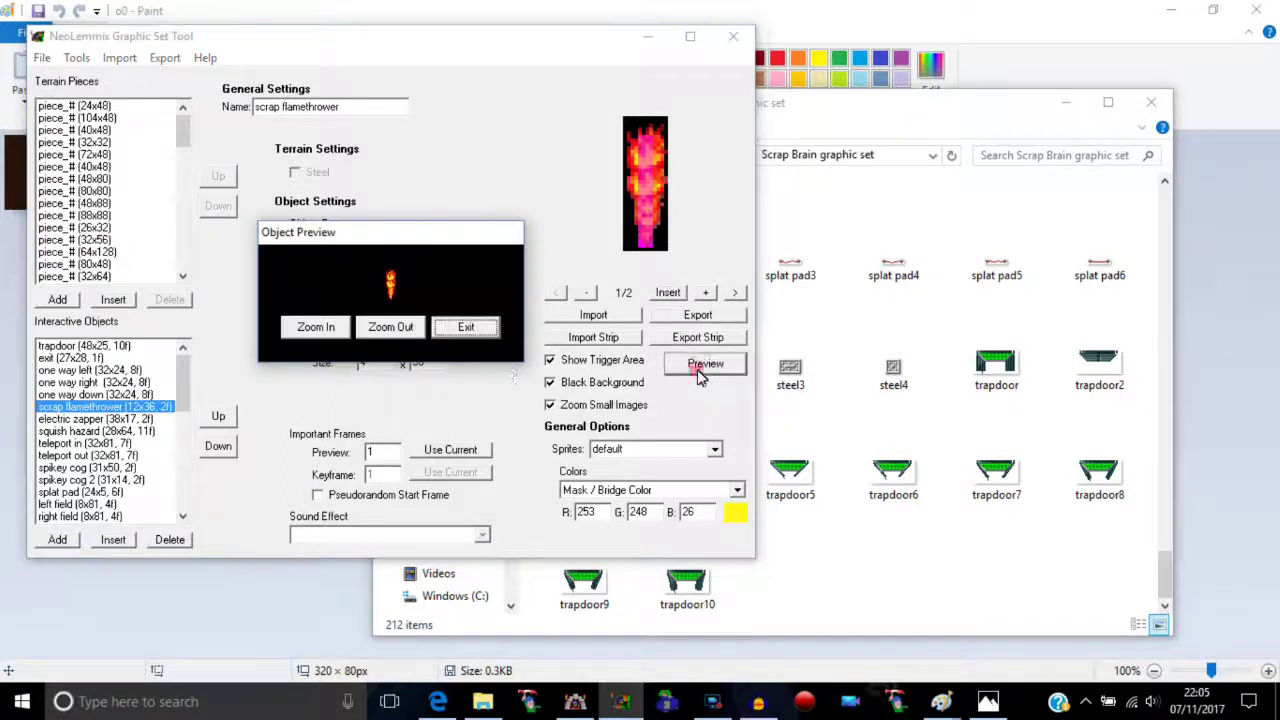
{"action": "left_click", "coordinate": [315, 361]}
{"action": "left_click", "coordinate": [312, 364]}
{"action": "left_click", "coordinate": [309, 398]}
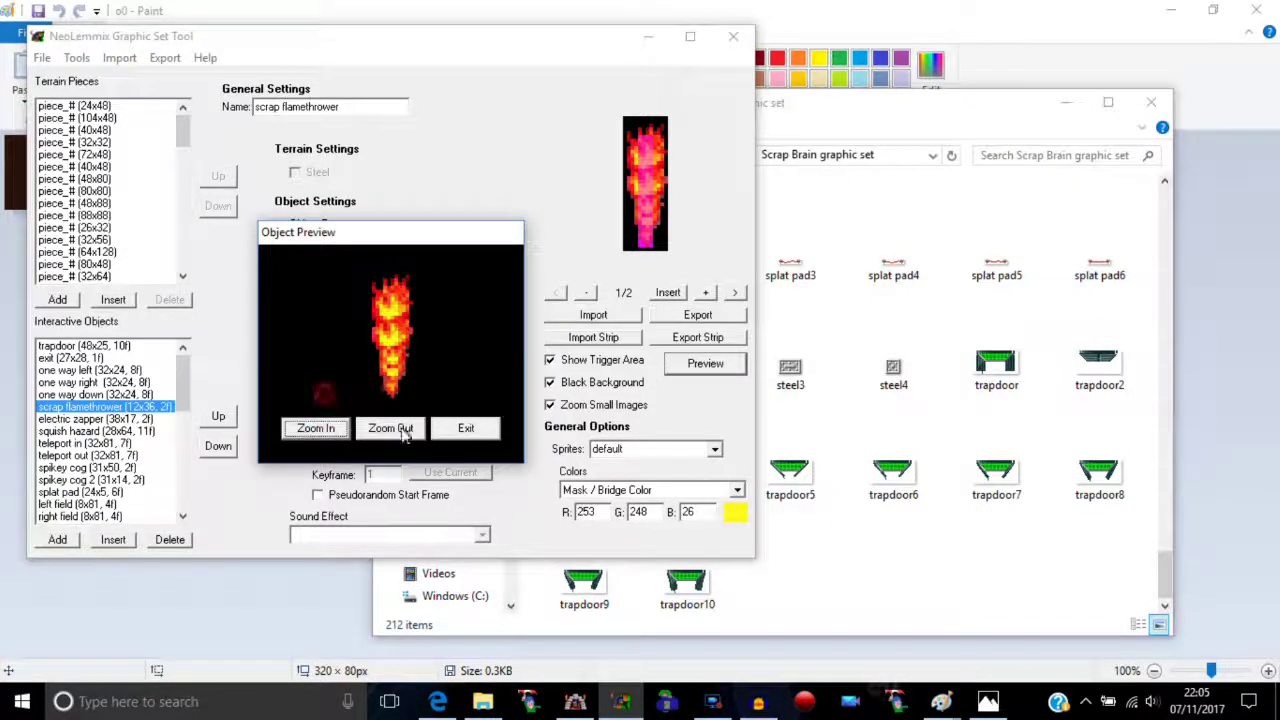
{"action": "left_click", "coordinate": [470, 428]}
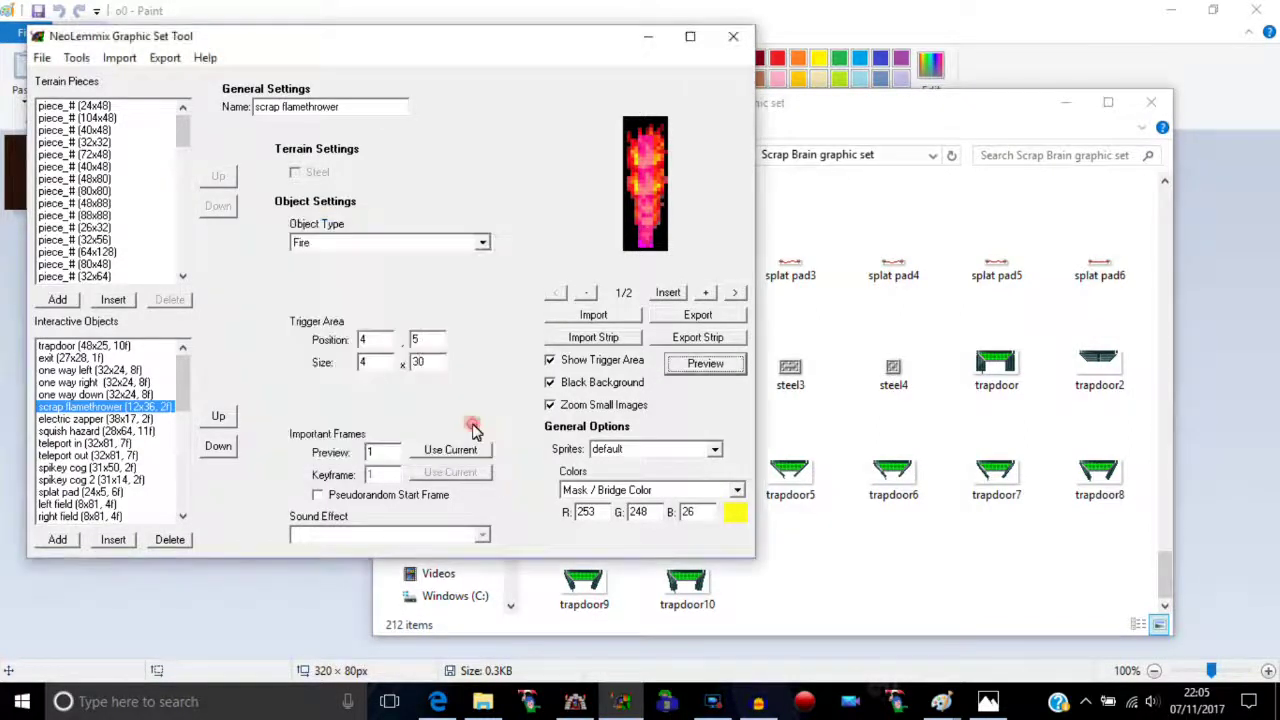
- Flip back and forth between the two scrap flamethrower frames to compare them, ending on frame 2
{"action": "left_click", "coordinate": [735, 292]}
{"action": "left_click", "coordinate": [555, 292]}
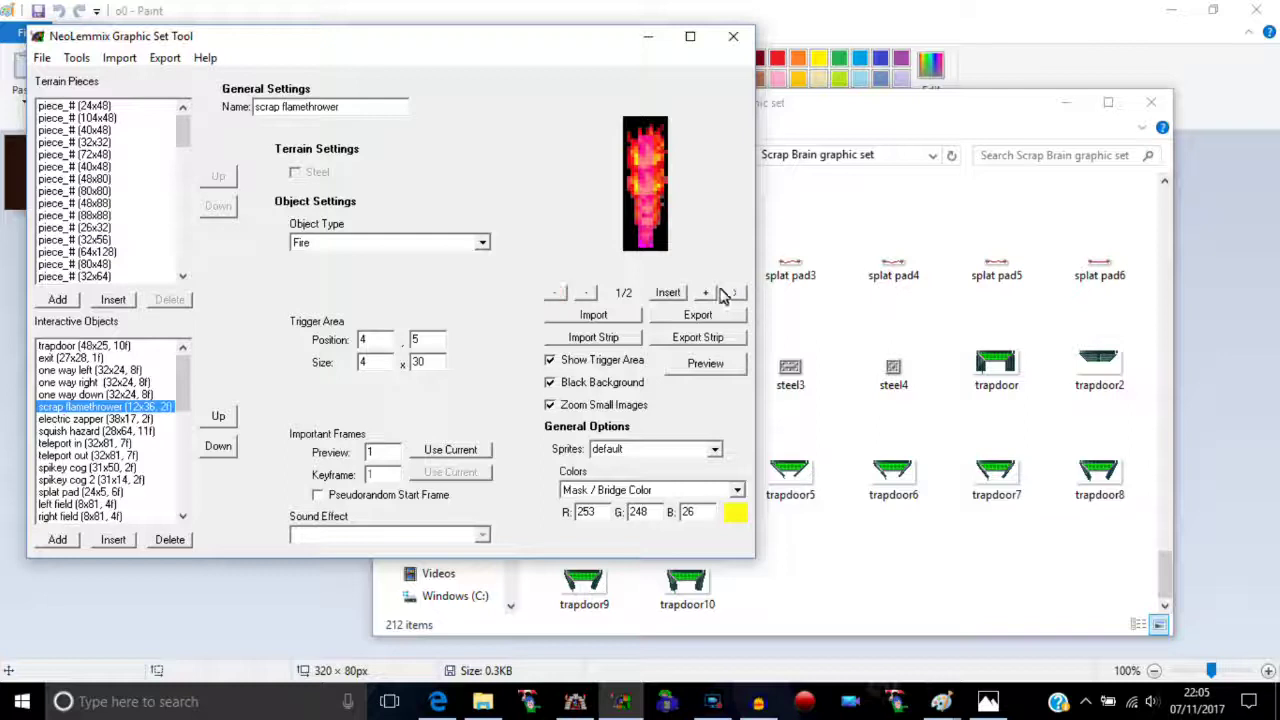
{"action": "left_click", "coordinate": [735, 292]}
{"action": "left_click", "coordinate": [554, 293]}
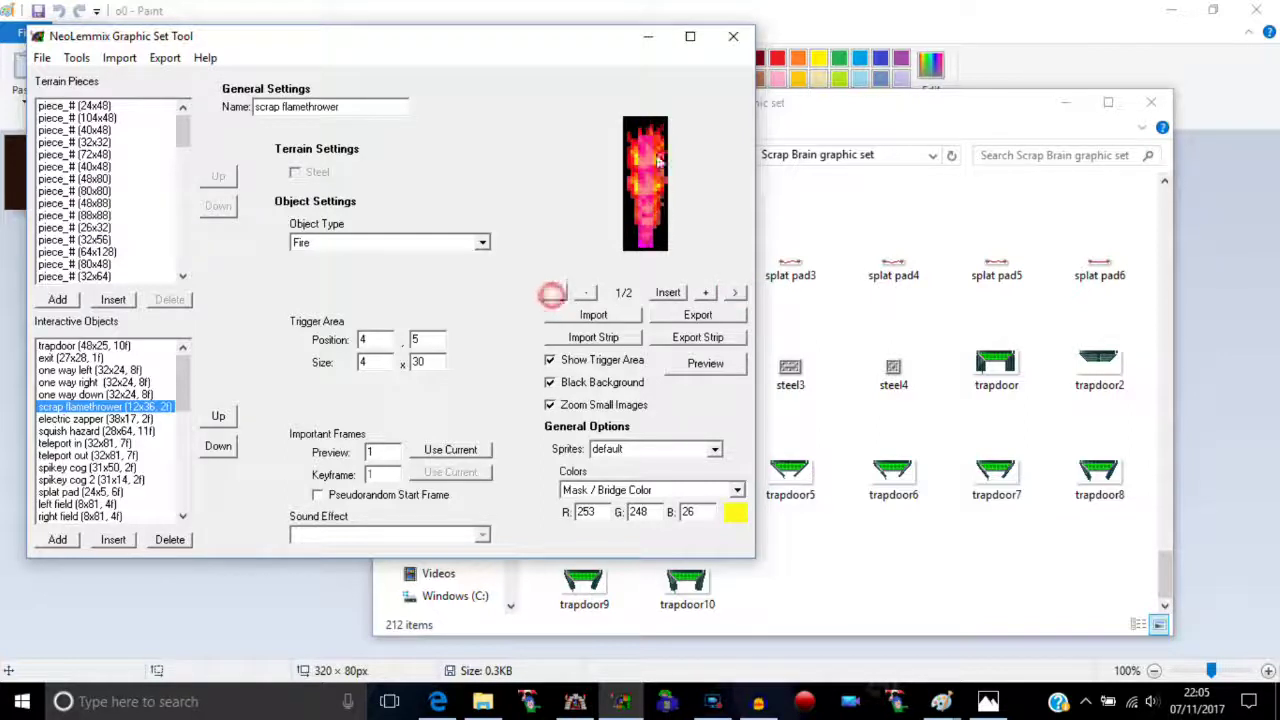
{"action": "left_click", "coordinate": [735, 292]}
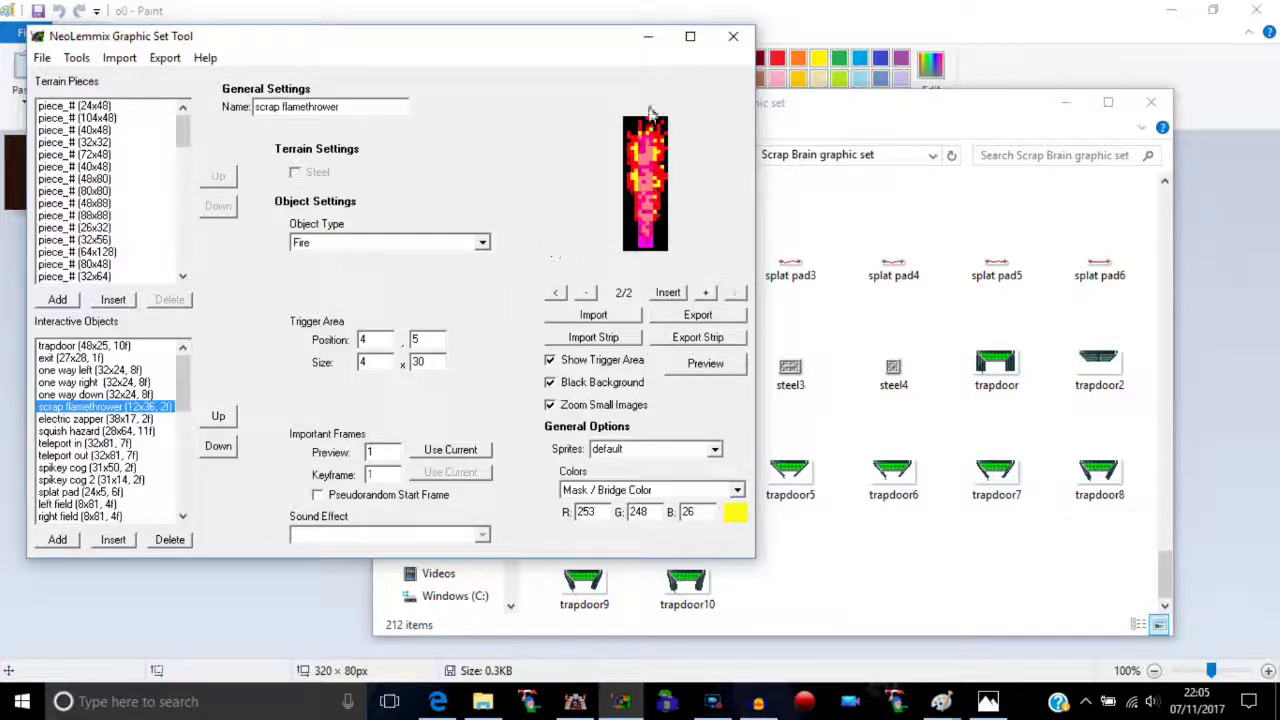
- Play the scrap flamethrower preview once more, enlarged, and return to its individual frames
{"action": "left_click", "coordinate": [720, 362]}
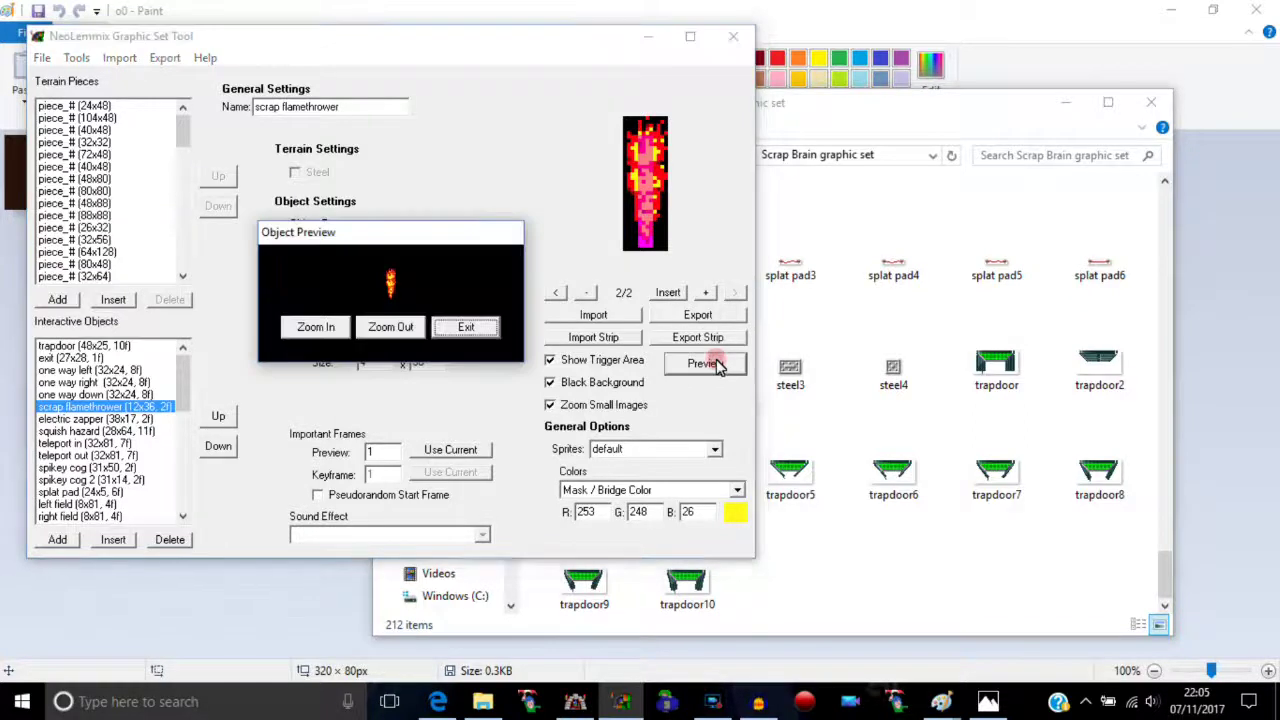
{"action": "left_click", "coordinate": [320, 328]}
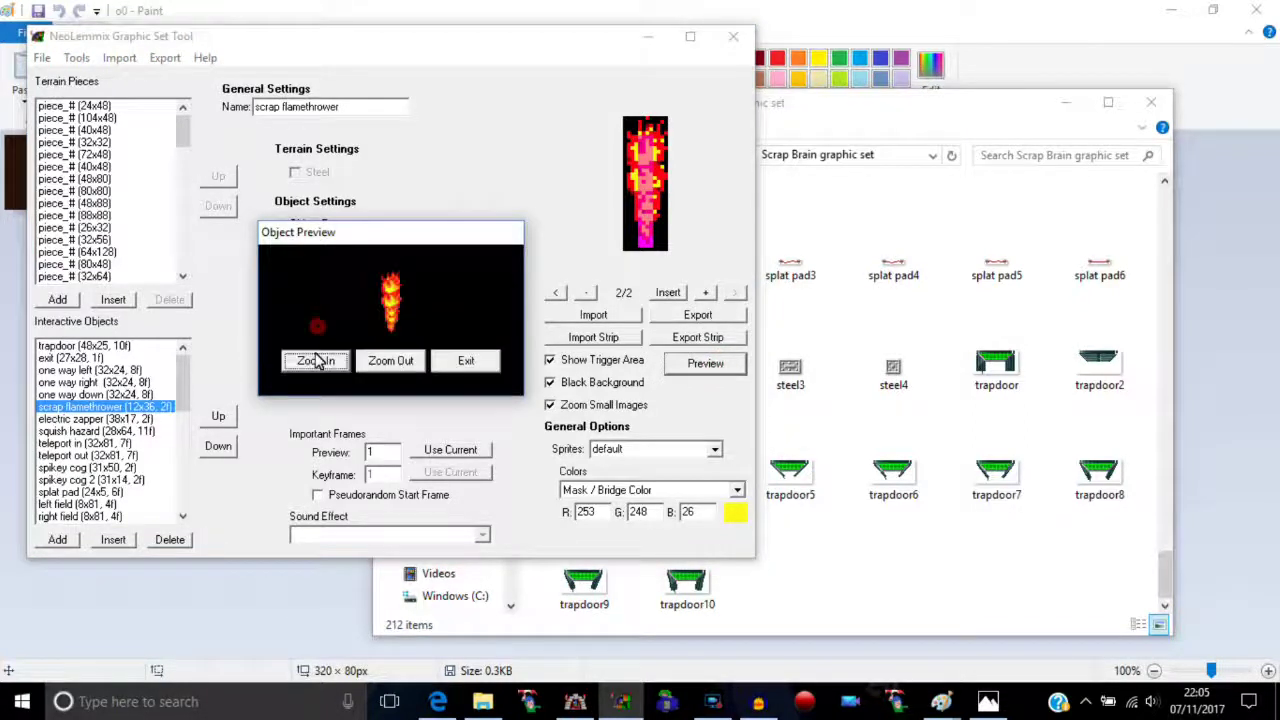
{"action": "left_click", "coordinate": [310, 359]}
{"action": "left_click", "coordinate": [314, 393]}
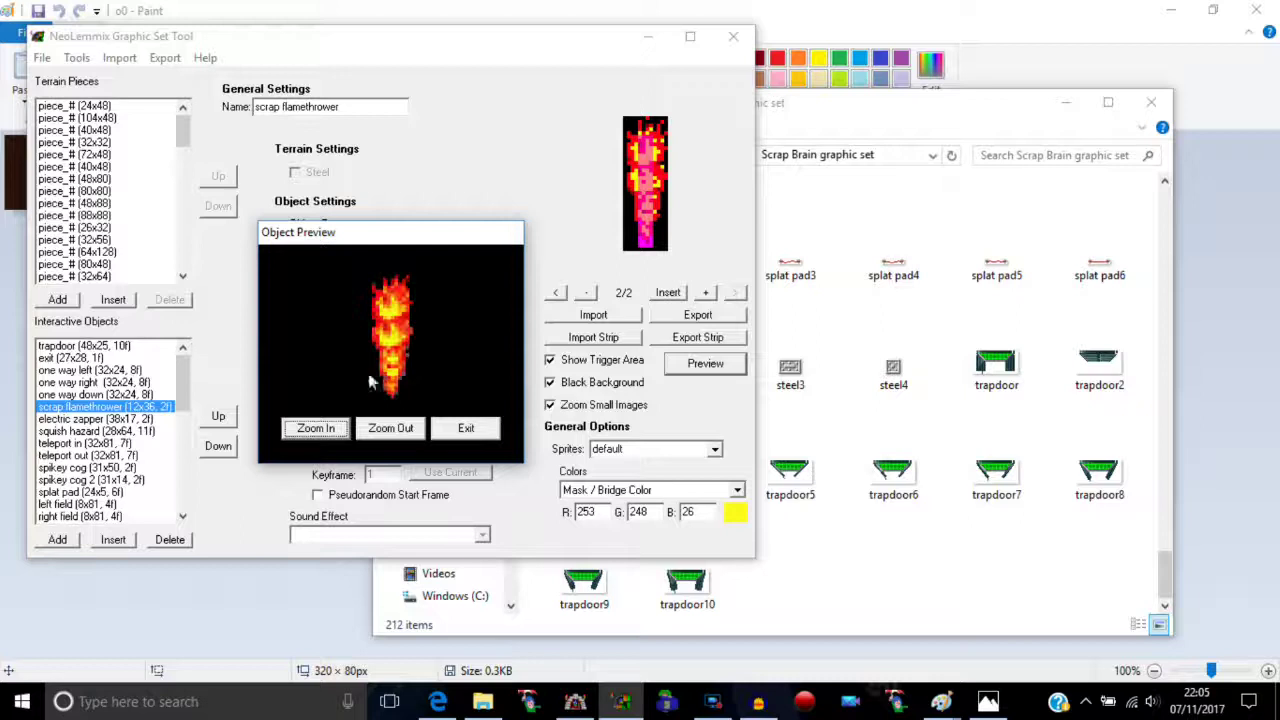
{"action": "left_click", "coordinate": [468, 430]}
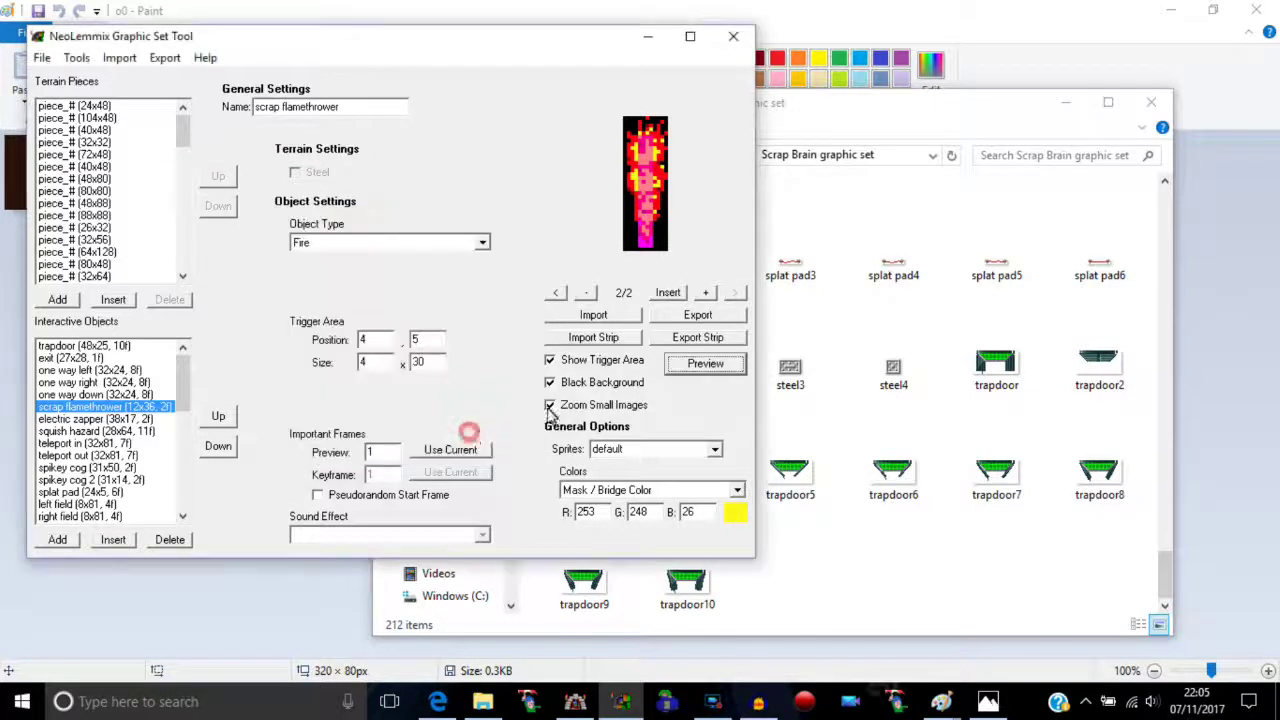
{"action": "left_click", "coordinate": [560, 293]}
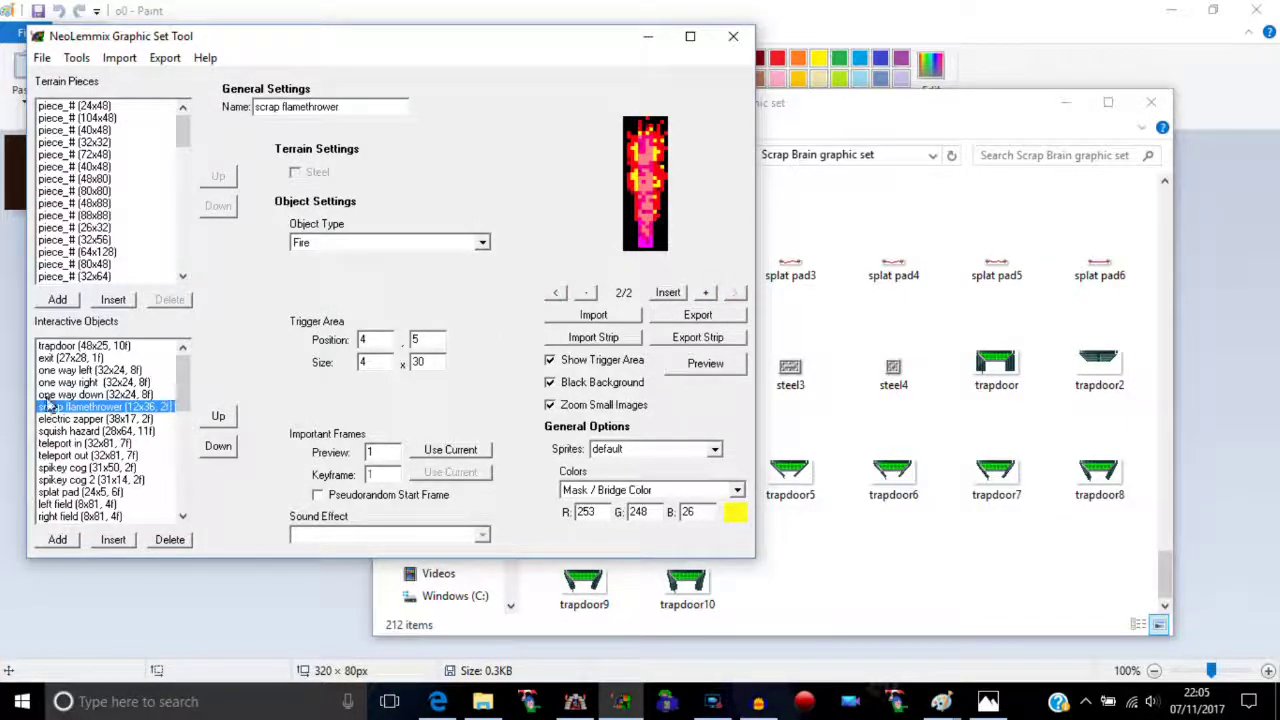
- Select the electric zapper object and preview its animation
{"action": "left_click", "coordinate": [80, 420]}
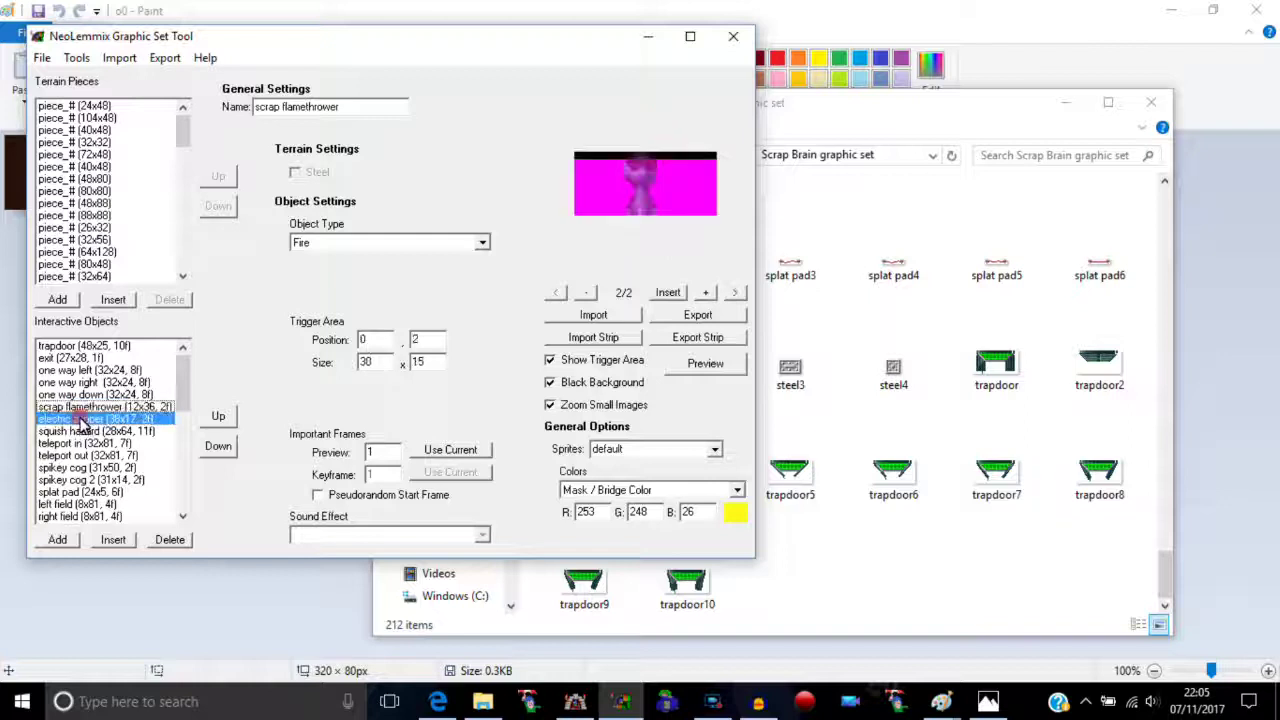
{"action": "left_click", "coordinate": [705, 363]}
{"action": "left_click", "coordinate": [476, 319]}
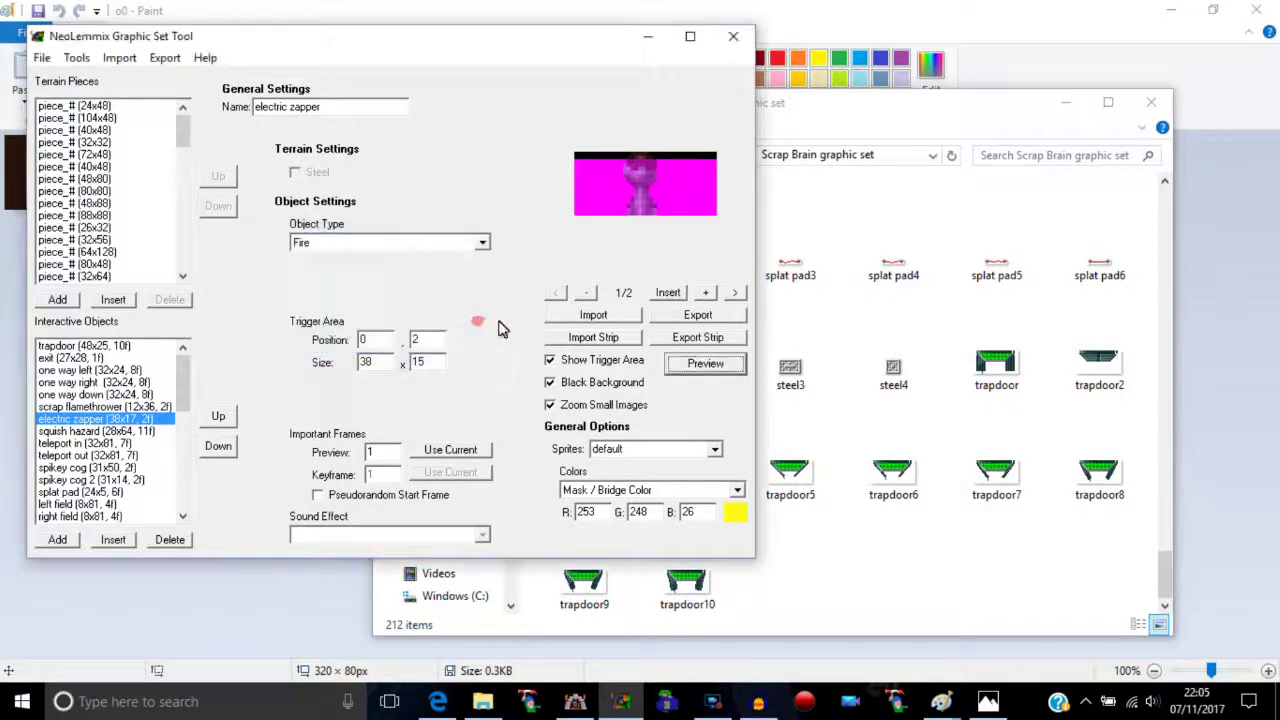
- Compare the two electric zapper frames, return to frame 1 and preview the animation again
{"action": "left_click", "coordinate": [737, 292]}
{"action": "left_click", "coordinate": [556, 292]}
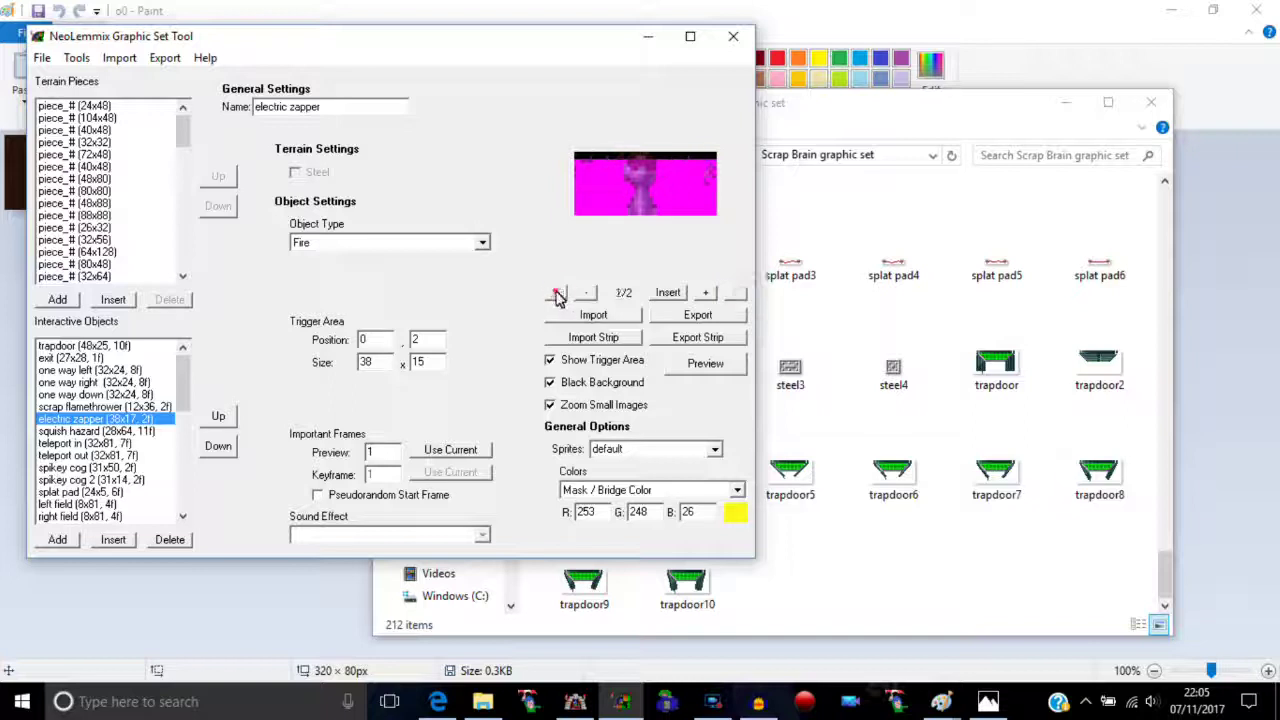
{"action": "left_click", "coordinate": [729, 292]}
{"action": "left_click", "coordinate": [556, 292]}
{"action": "left_click", "coordinate": [556, 292]}
{"action": "left_click", "coordinate": [553, 293]}
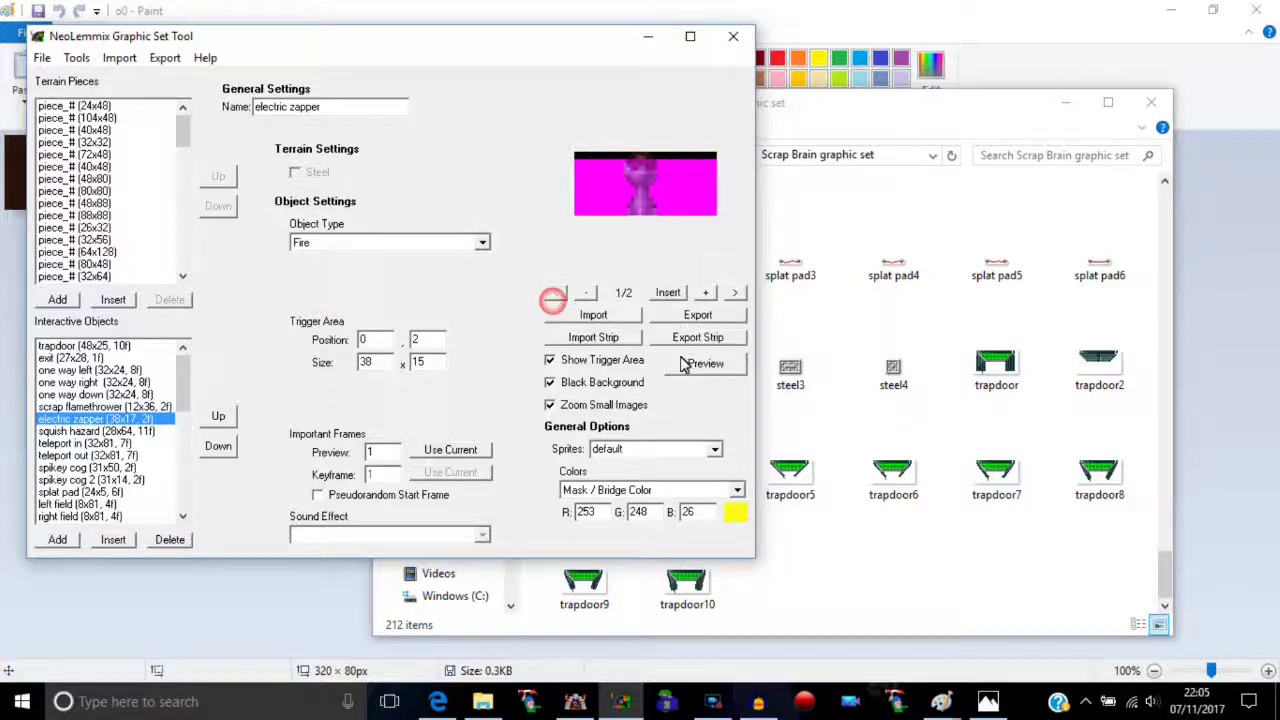
{"action": "left_click", "coordinate": [695, 363]}
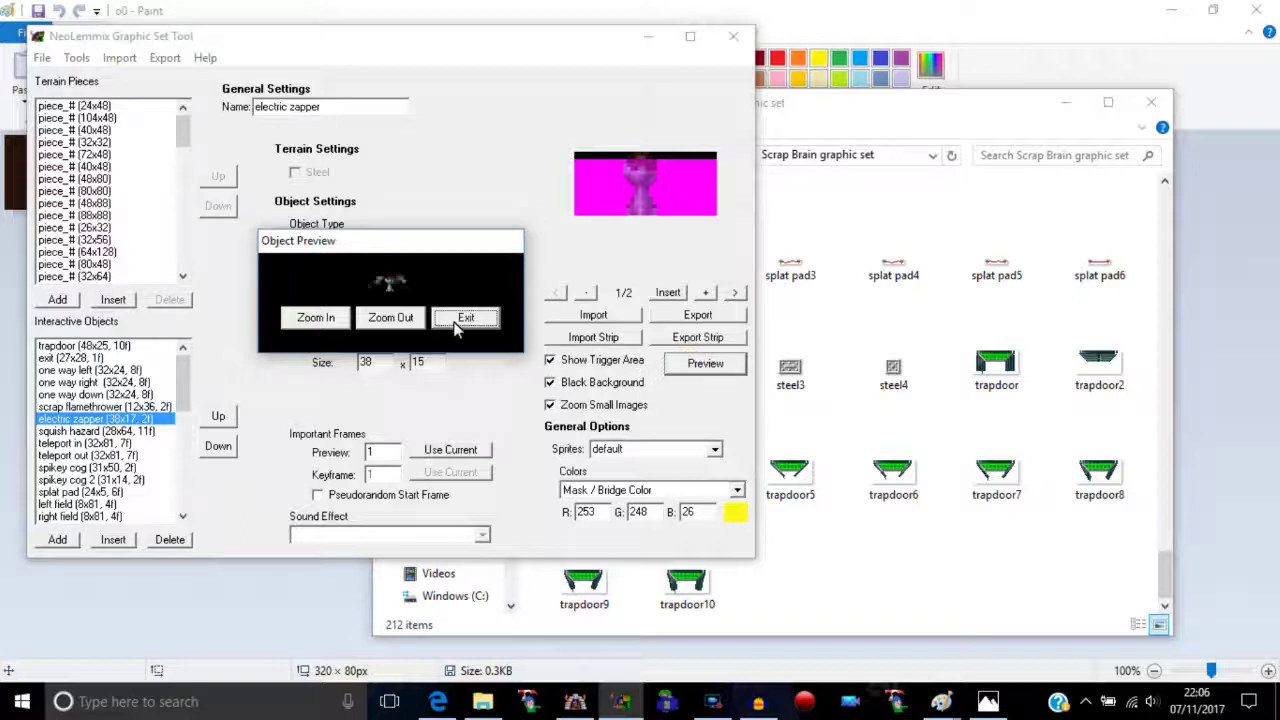
{"action": "left_click", "coordinate": [466, 318]}
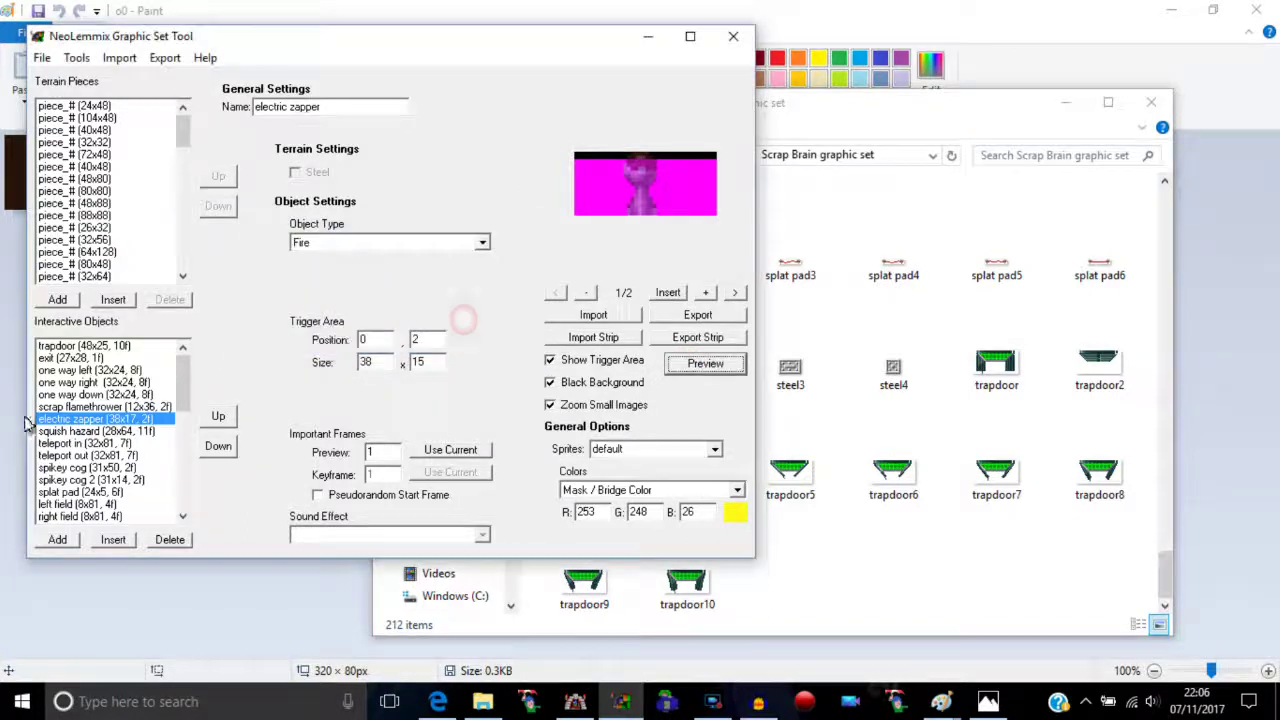
- Select the squish hazard trap and step through its frames to frame 11 and back to frame 1
{"action": "left_click", "coordinate": [60, 431]}
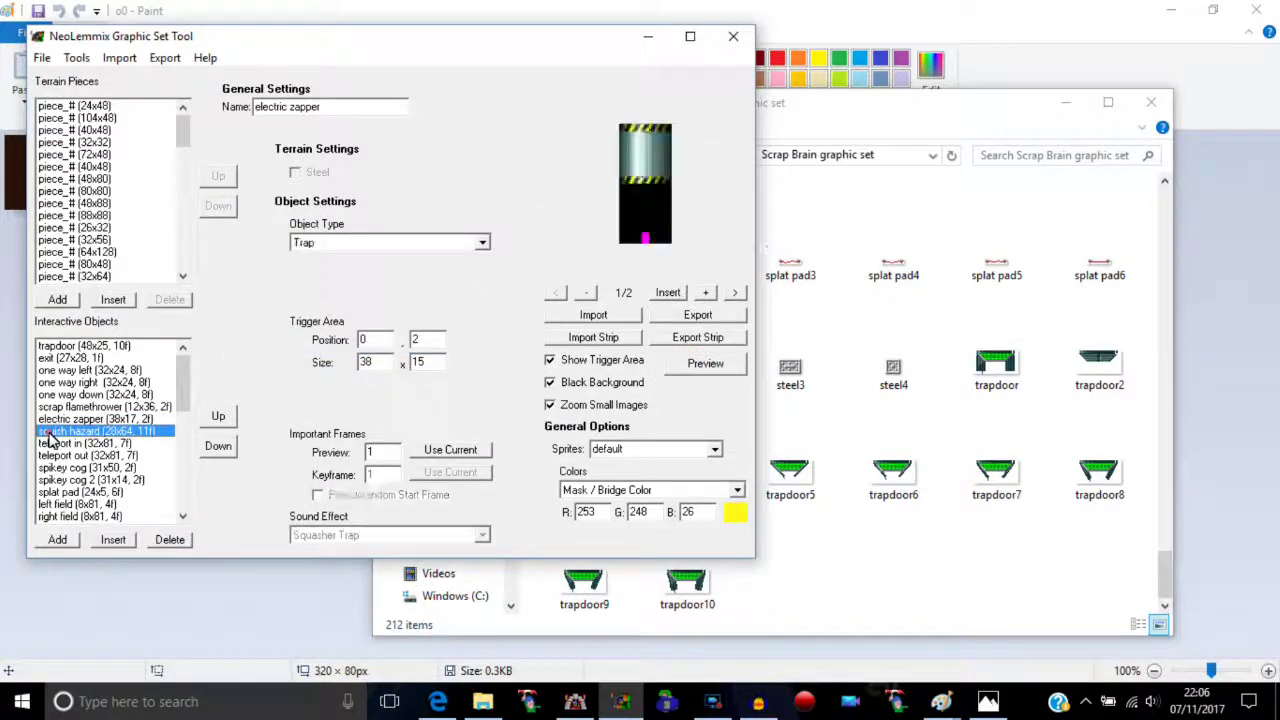
{"action": "left_click", "coordinate": [735, 294]}
{"action": "left_click", "coordinate": [735, 294]}
{"action": "left_click", "coordinate": [735, 294]}
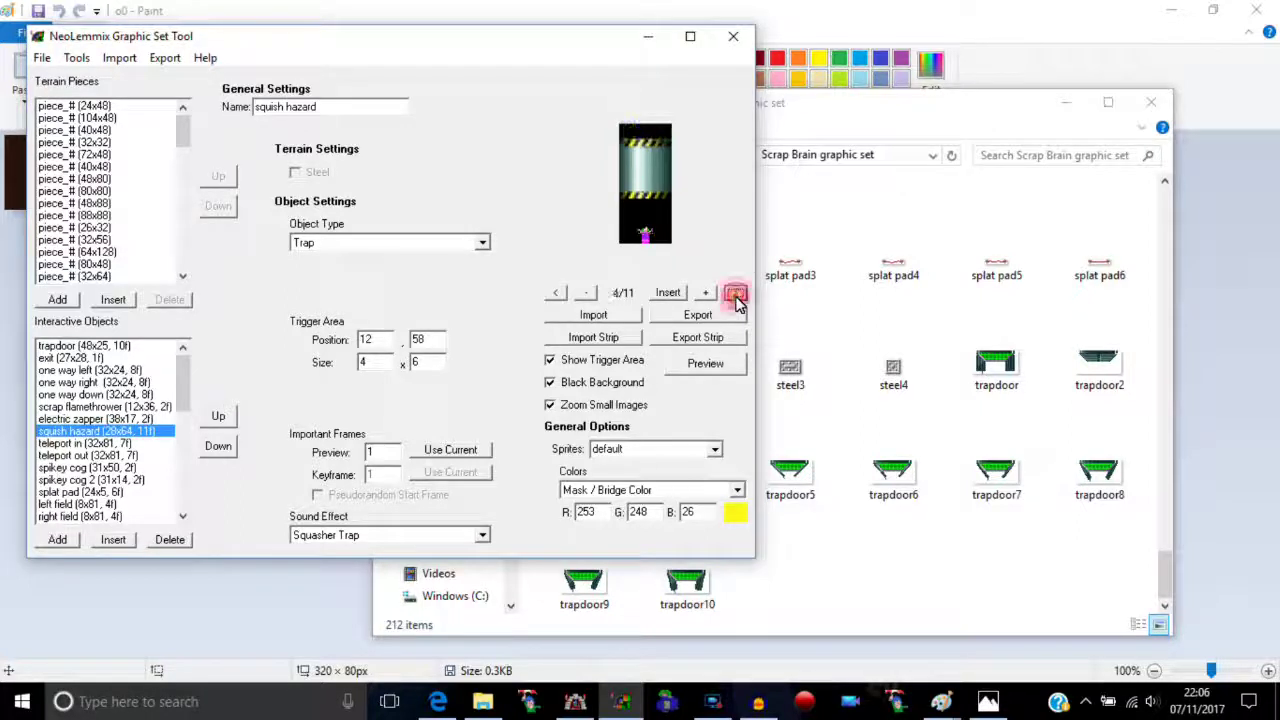
{"action": "left_click", "coordinate": [735, 294]}
{"action": "left_click", "coordinate": [735, 294]}
{"action": "left_click", "coordinate": [735, 294]}
{"action": "left_click", "coordinate": [735, 294]}
{"action": "left_click", "coordinate": [735, 294]}
{"action": "left_click", "coordinate": [735, 294]}
{"action": "left_click", "coordinate": [735, 294]}
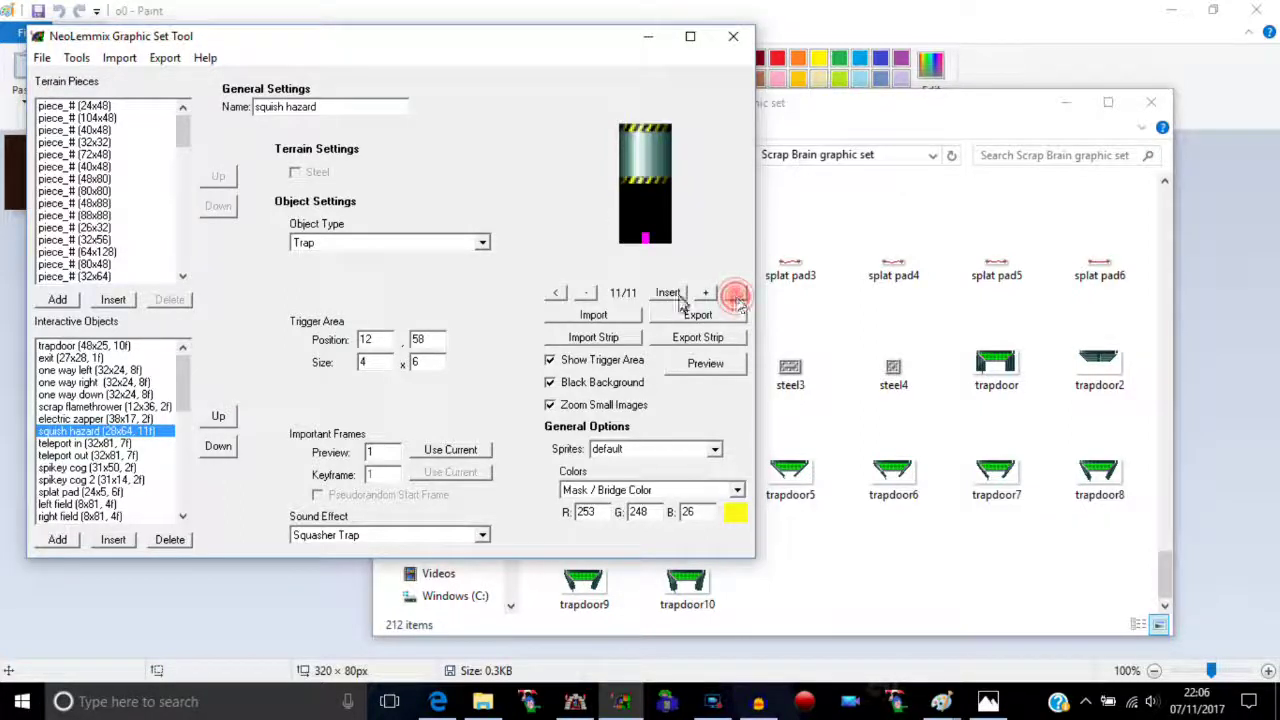
{"action": "left_click", "coordinate": [556, 294]}
{"action": "left_click", "coordinate": [556, 294]}
{"action": "left_click", "coordinate": [556, 294]}
{"action": "left_click", "coordinate": [556, 294]}
{"action": "left_click", "coordinate": [556, 294]}
{"action": "left_click", "coordinate": [556, 294]}
{"action": "left_click", "coordinate": [556, 294]}
{"action": "left_click", "coordinate": [556, 294]}
{"action": "left_click", "coordinate": [556, 294]}
{"action": "left_click", "coordinate": [556, 294]}
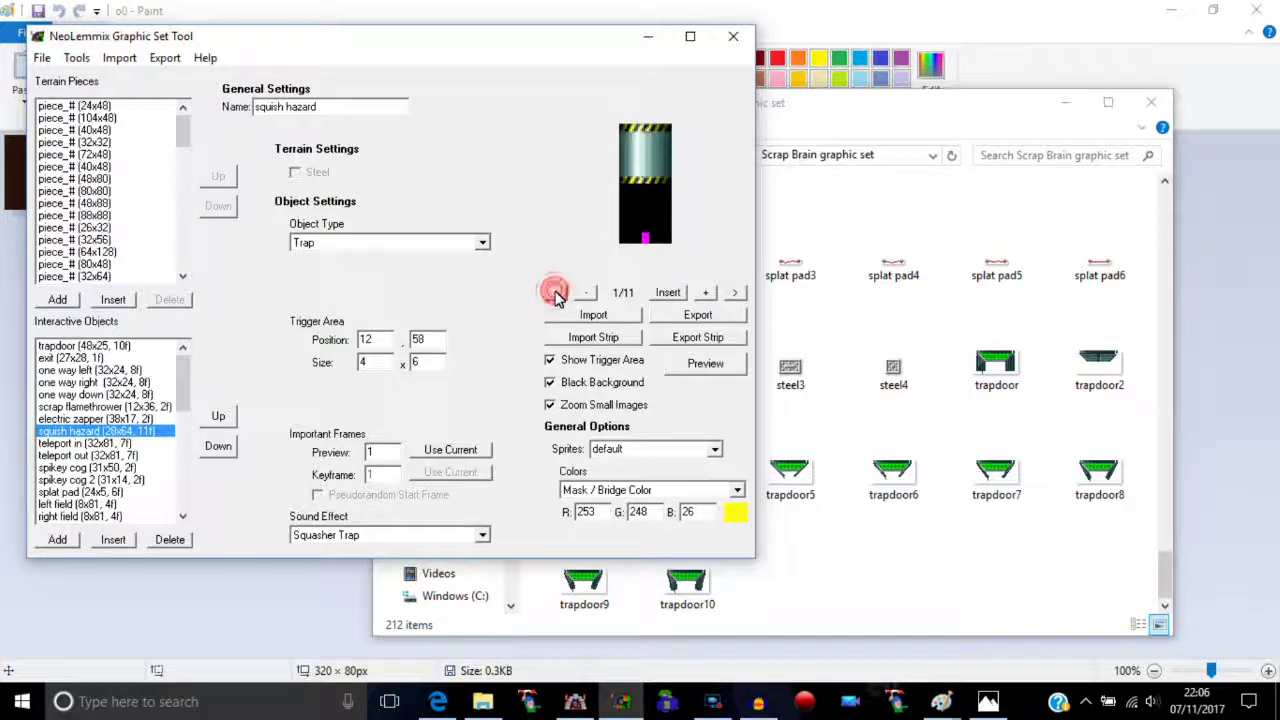
- Preview the squish hazard animation zoomed in, and close the preview
{"action": "left_click", "coordinate": [682, 364]}
{"action": "left_click", "coordinate": [315, 341]}
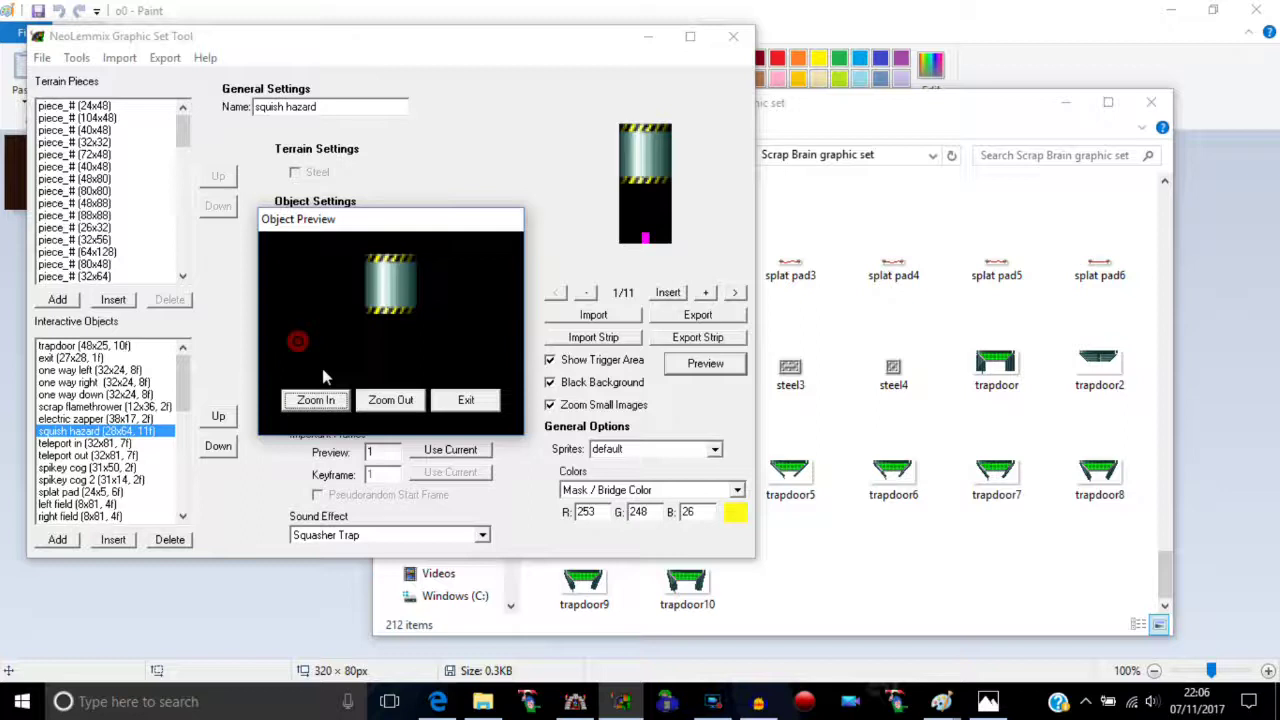
{"action": "left_click", "coordinate": [314, 397]}
{"action": "left_click", "coordinate": [310, 461]}
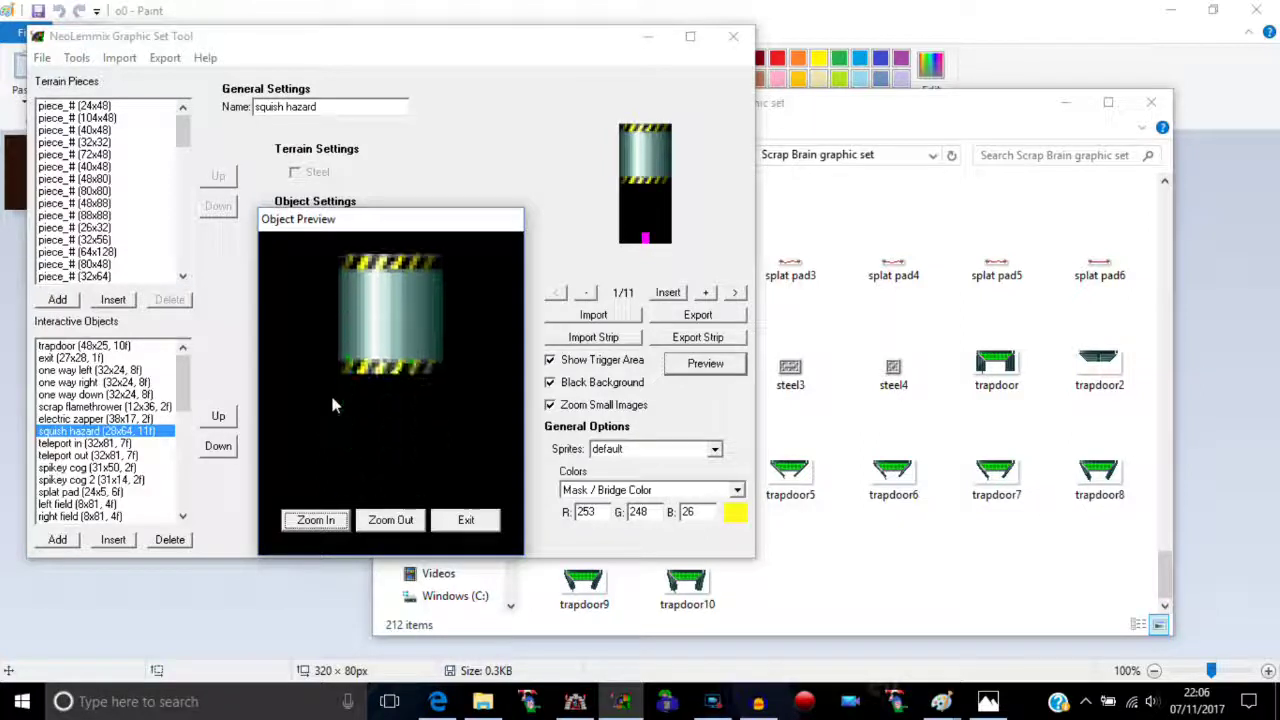
{"action": "left_click", "coordinate": [470, 522]}
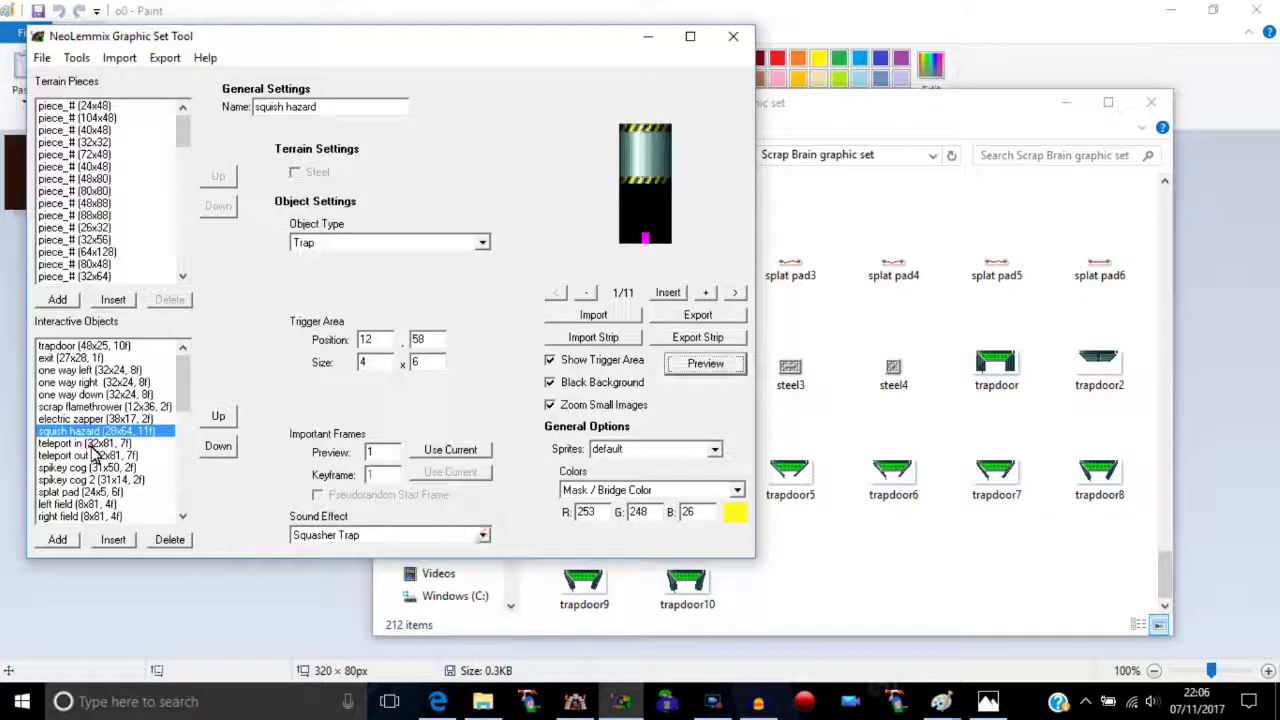
- Select the teleport in object and preview its animation zoomed in
{"action": "left_click", "coordinate": [92, 443]}
{"action": "left_click", "coordinate": [706, 364]}
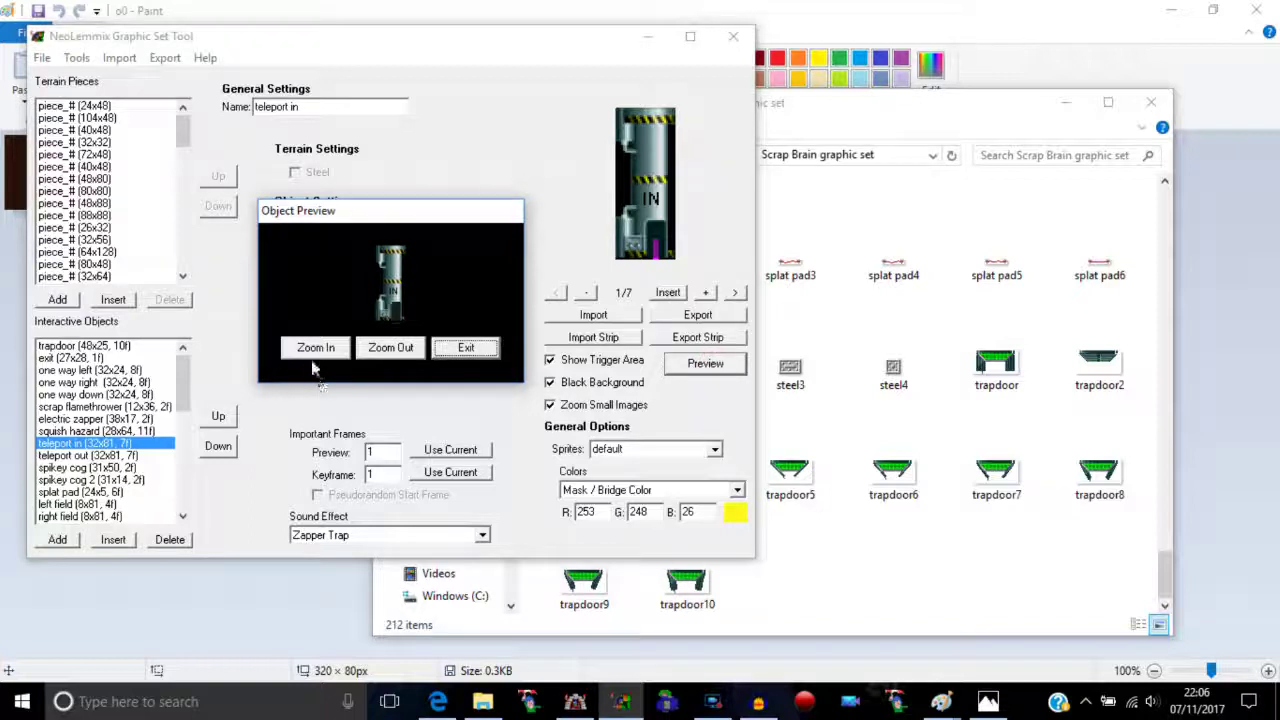
{"action": "left_click", "coordinate": [309, 350]}
{"action": "left_click", "coordinate": [311, 430]}
{"action": "left_click", "coordinate": [318, 499]}
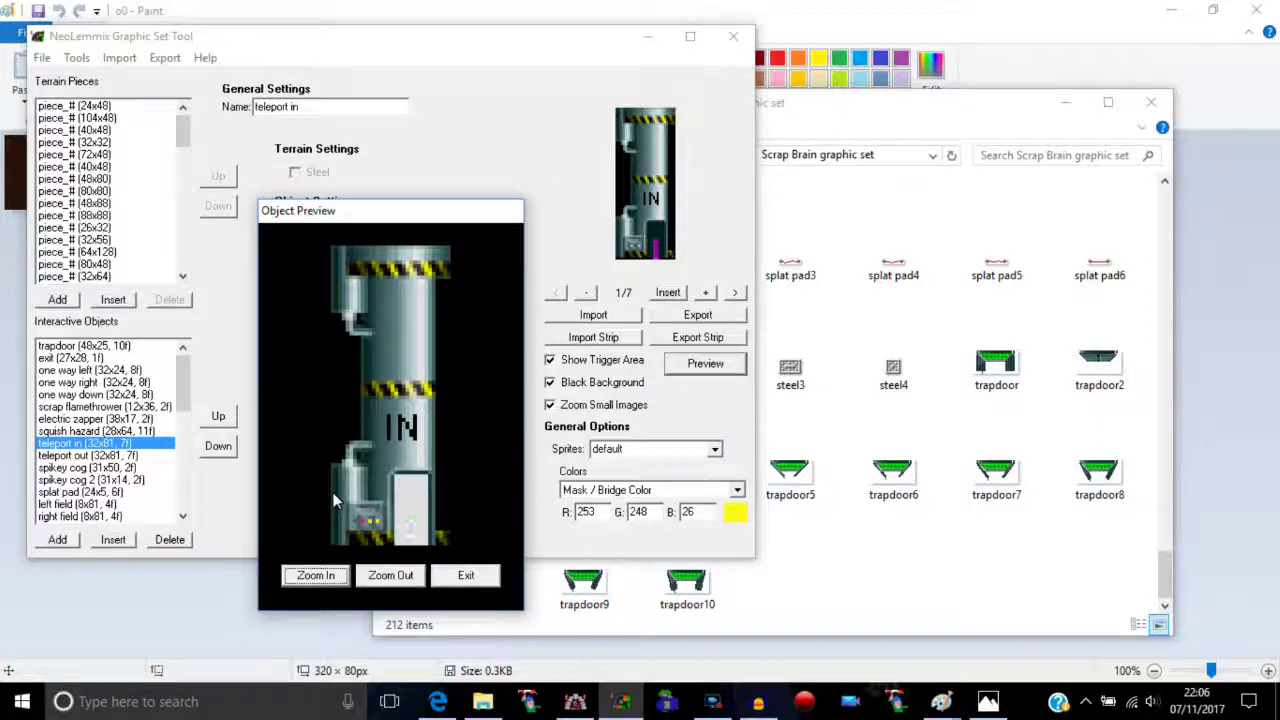
{"action": "left_click", "coordinate": [470, 577]}
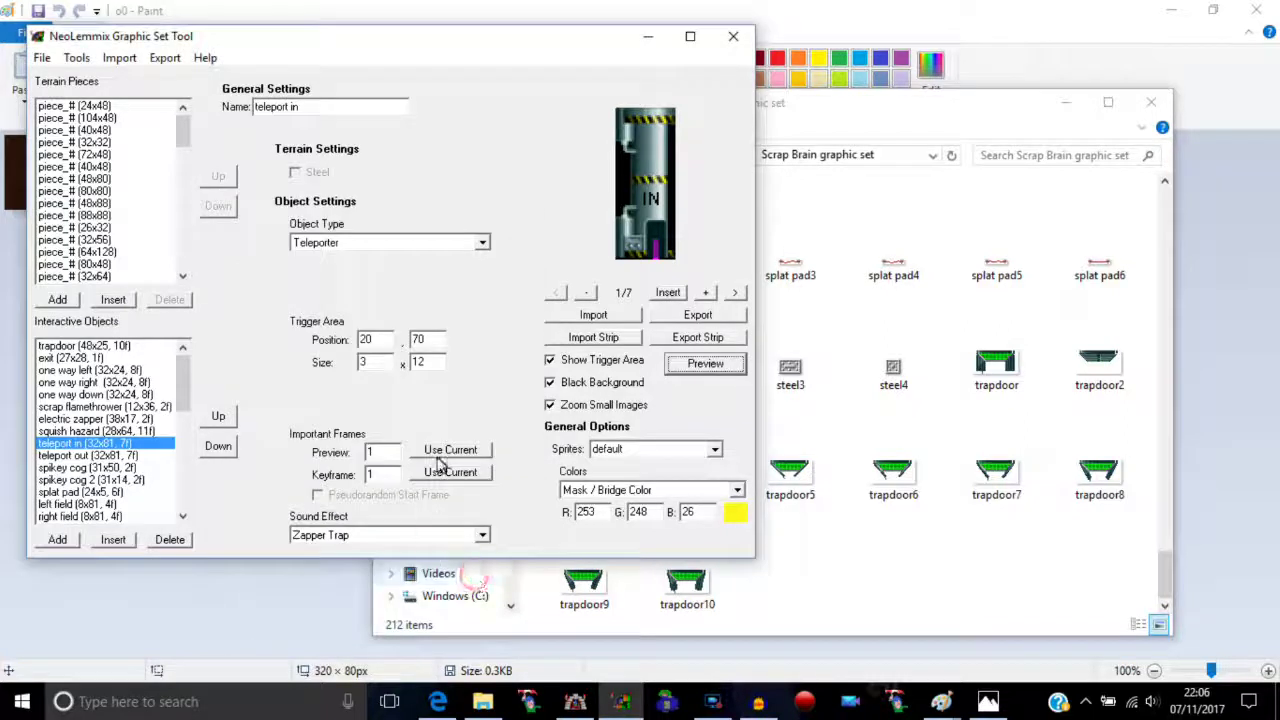
- Look through the settings of the teleport out, spikey cog, spikey cog 2 and splat pad objects
{"action": "left_click", "coordinate": [88, 456]}
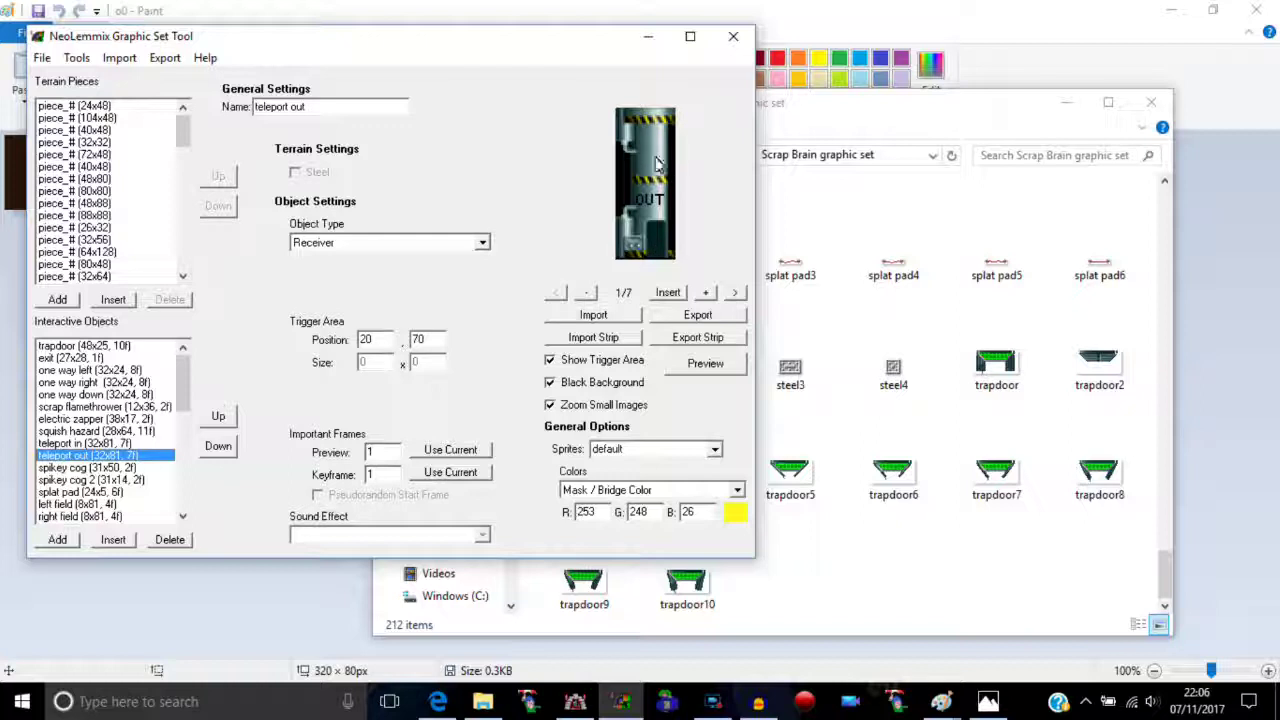
{"action": "left_click", "coordinate": [92, 467]}
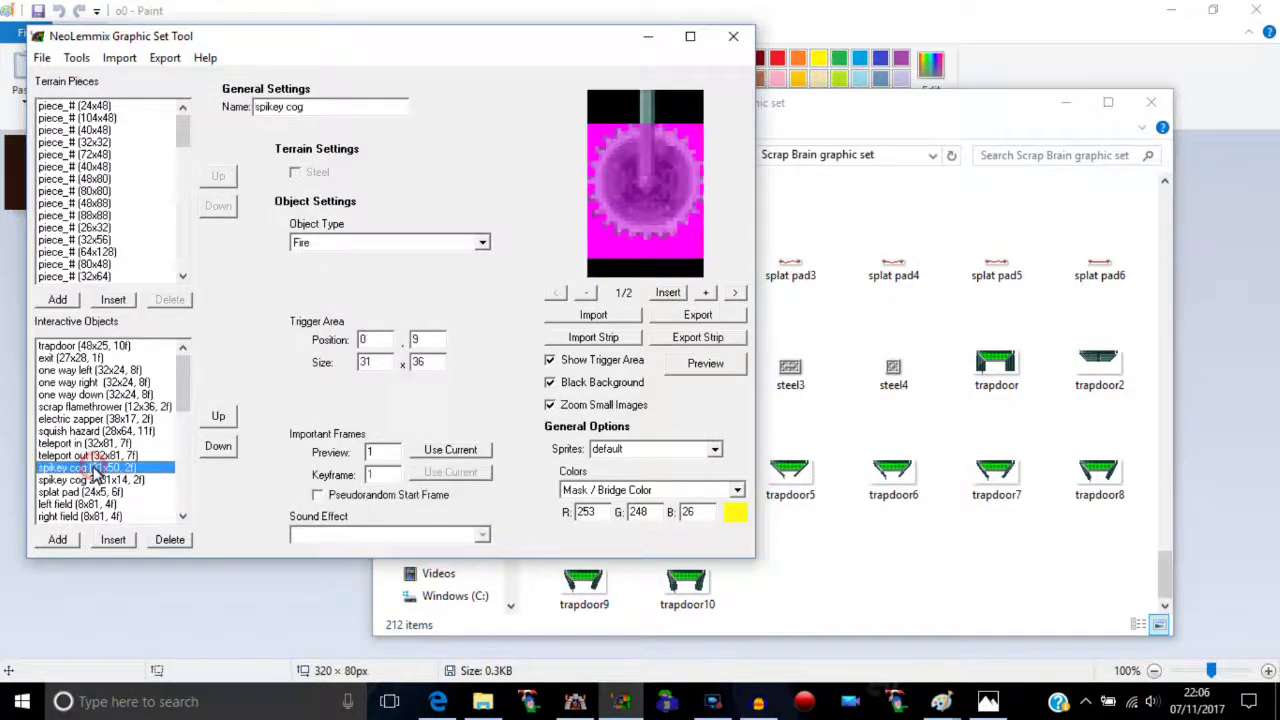
{"action": "left_click", "coordinate": [88, 480]}
{"action": "left_click", "coordinate": [82, 492]}
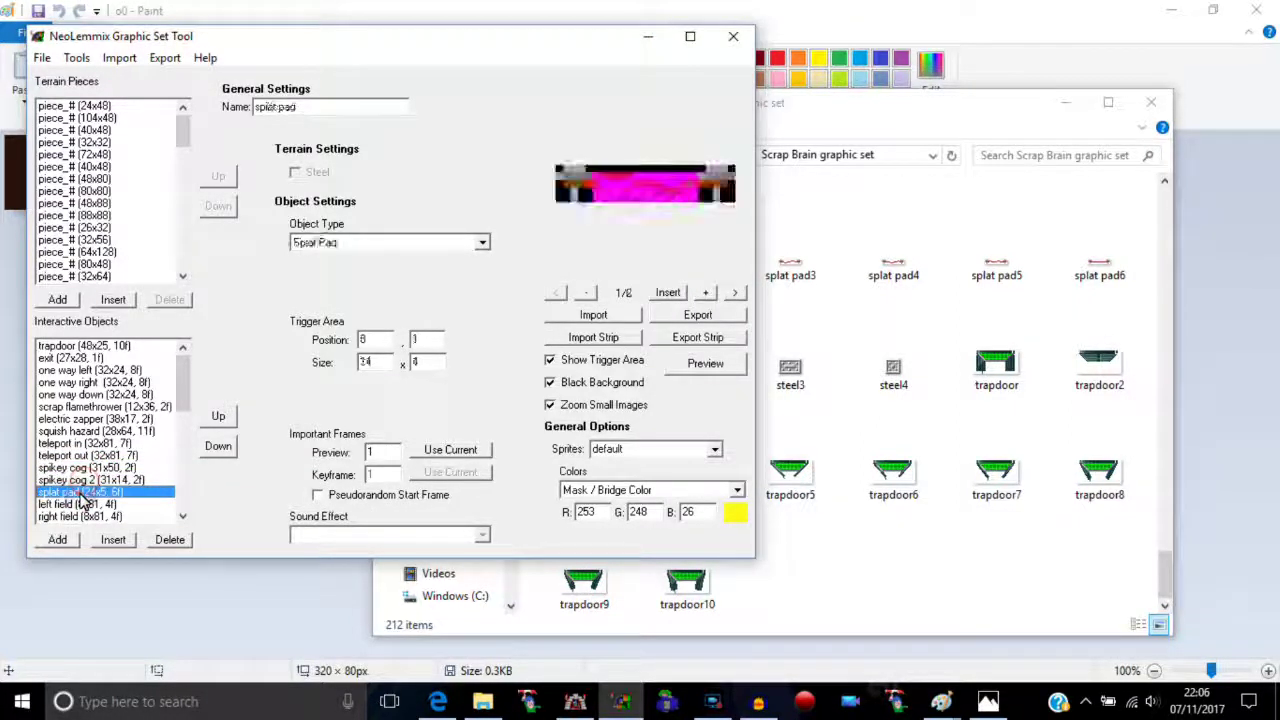
- Select the left field object, preview its animation zoomed in, and close the preview
{"action": "scroll", "coordinate": [128, 415], "scroll_direction": "down", "scroll_amount": 3}
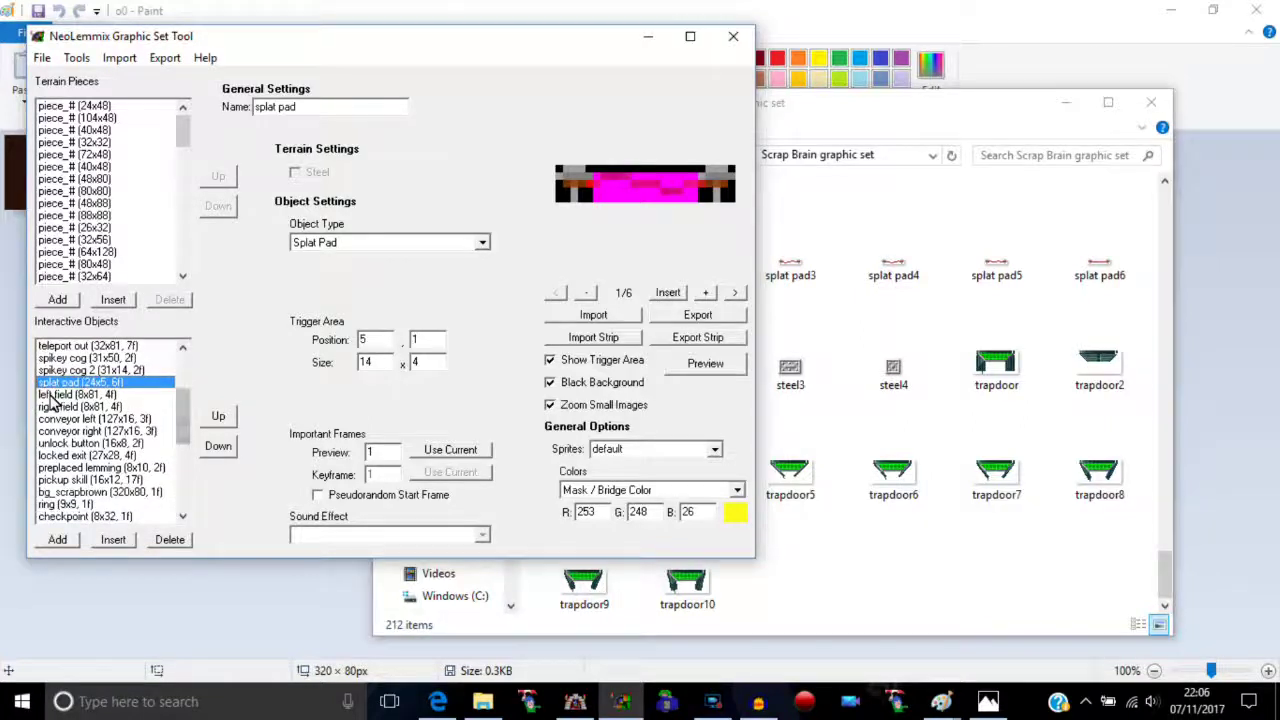
{"action": "left_click", "coordinate": [90, 395]}
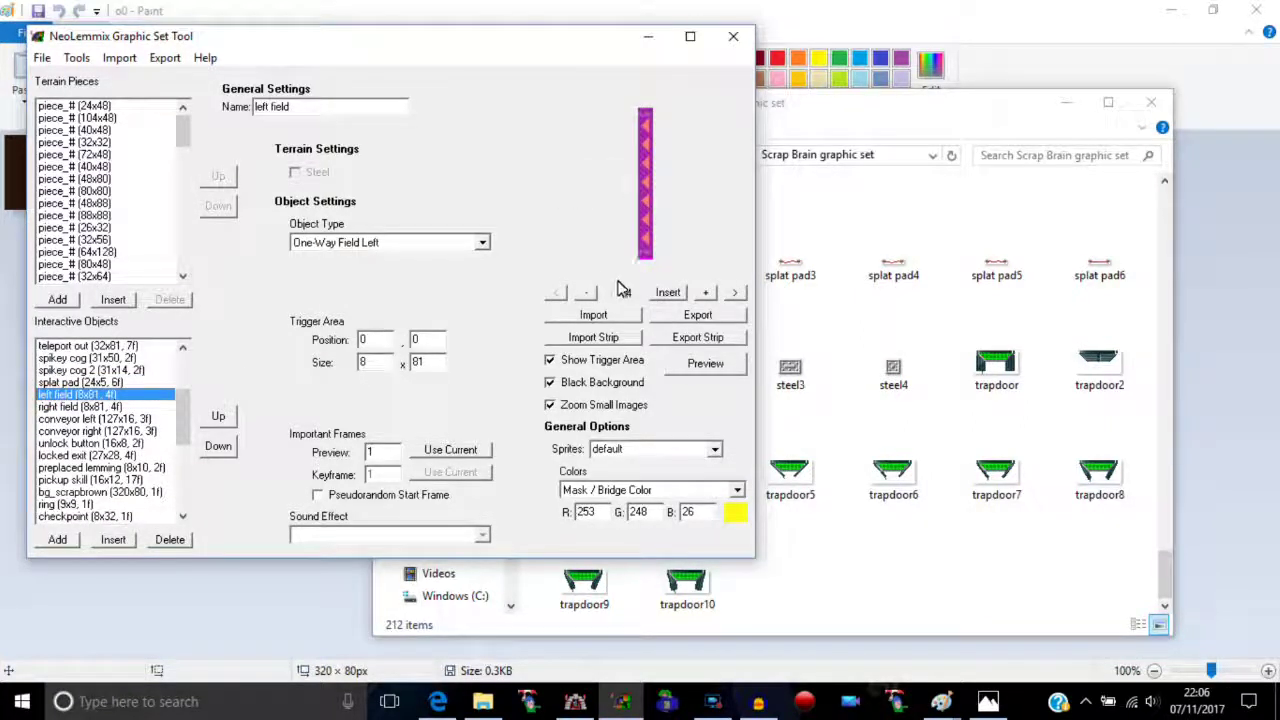
{"action": "left_click", "coordinate": [705, 363]}
{"action": "left_click", "coordinate": [296, 350]}
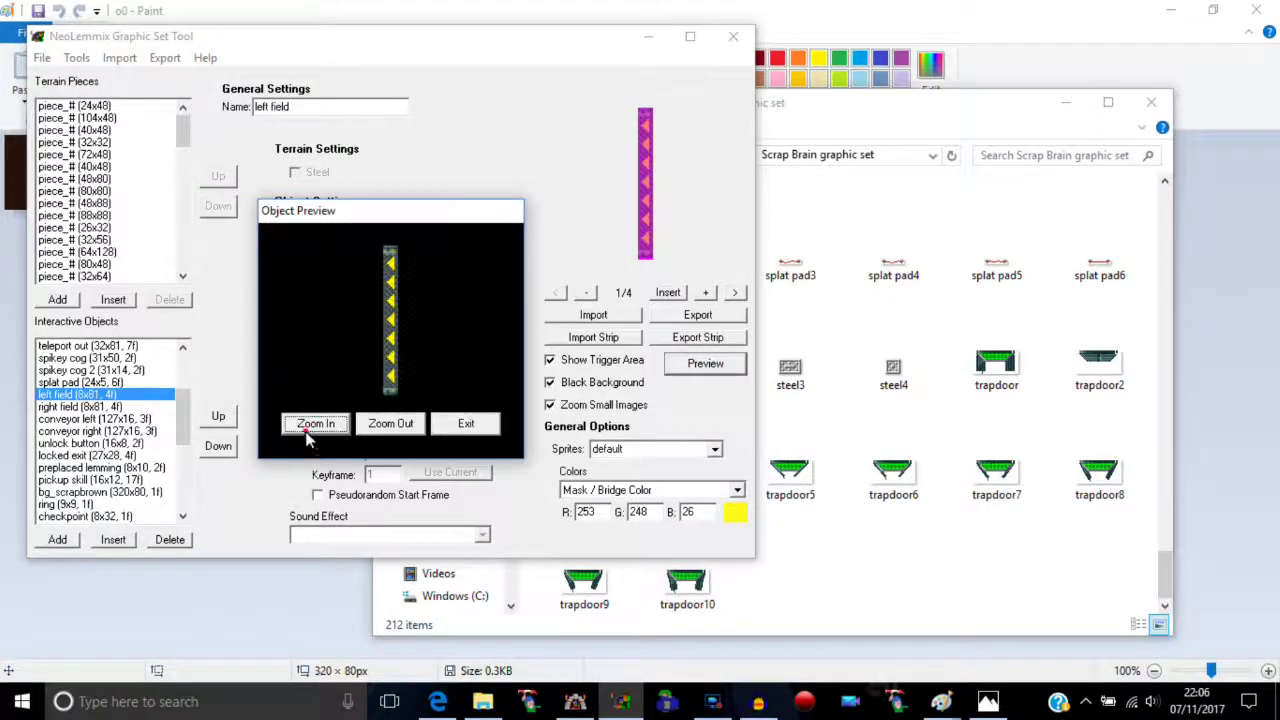
{"action": "left_click", "coordinate": [303, 422]}
{"action": "left_click", "coordinate": [310, 502]}
{"action": "left_click", "coordinate": [312, 574]}
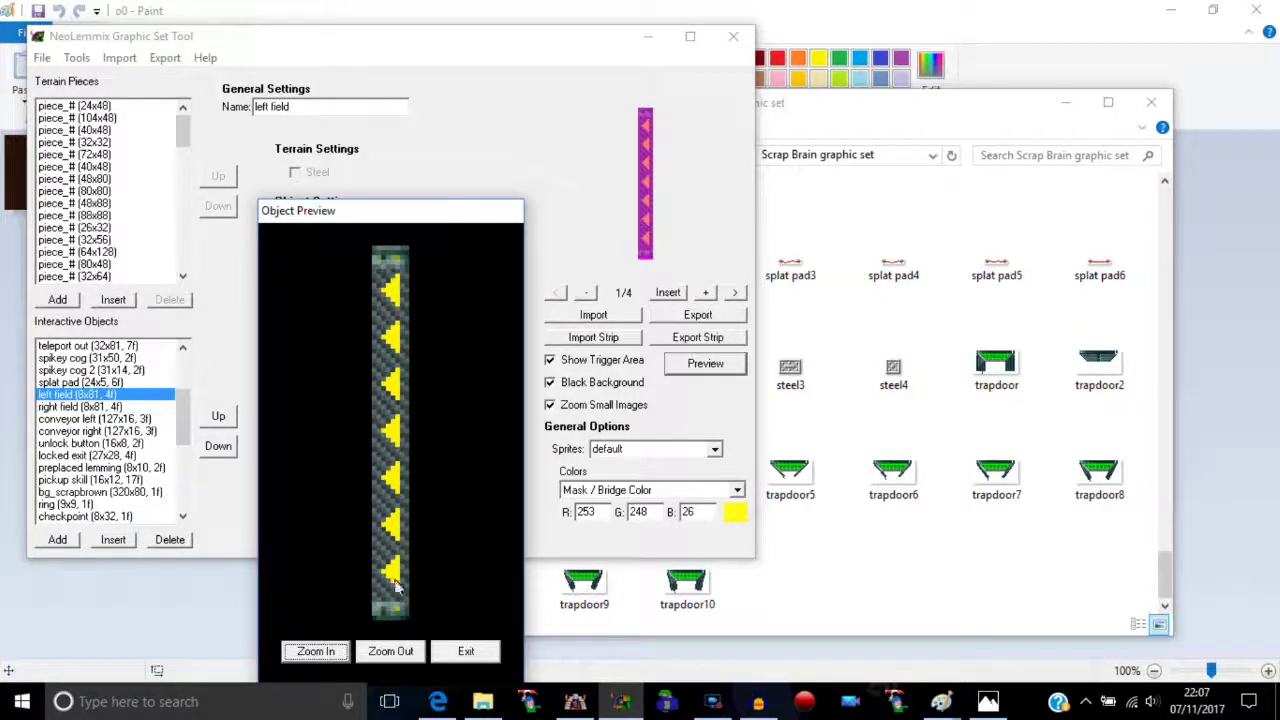
{"action": "left_click", "coordinate": [466, 651]}
- Step through the left field's frames to frame 4 and back to frame 1
{"action": "left_click", "coordinate": [735, 293]}
{"action": "left_click", "coordinate": [735, 293]}
{"action": "left_click", "coordinate": [735, 293]}
{"action": "left_click", "coordinate": [556, 294]}
{"action": "left_click", "coordinate": [556, 294]}
{"action": "left_click", "coordinate": [556, 294]}
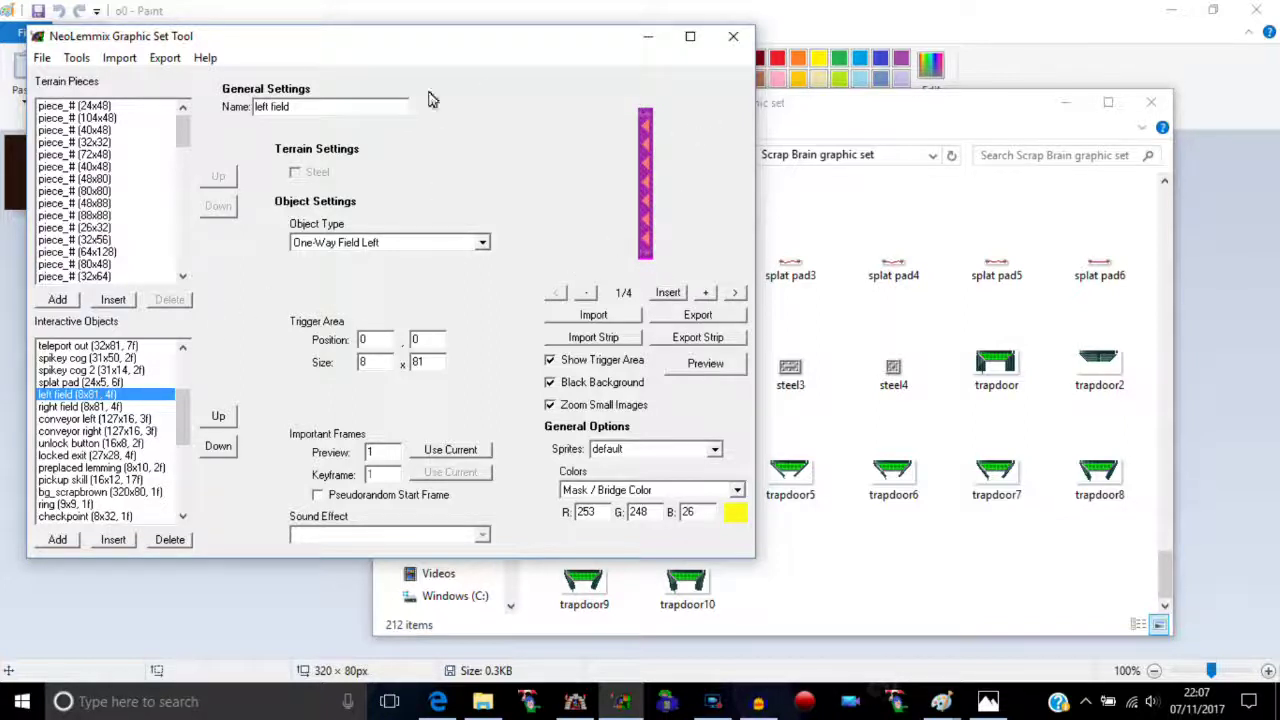
- View the right field, then select conveyor left, preview its animation zoomed in, and close the preview
{"action": "left_click", "coordinate": [59, 407]}
{"action": "left_click", "coordinate": [66, 419]}
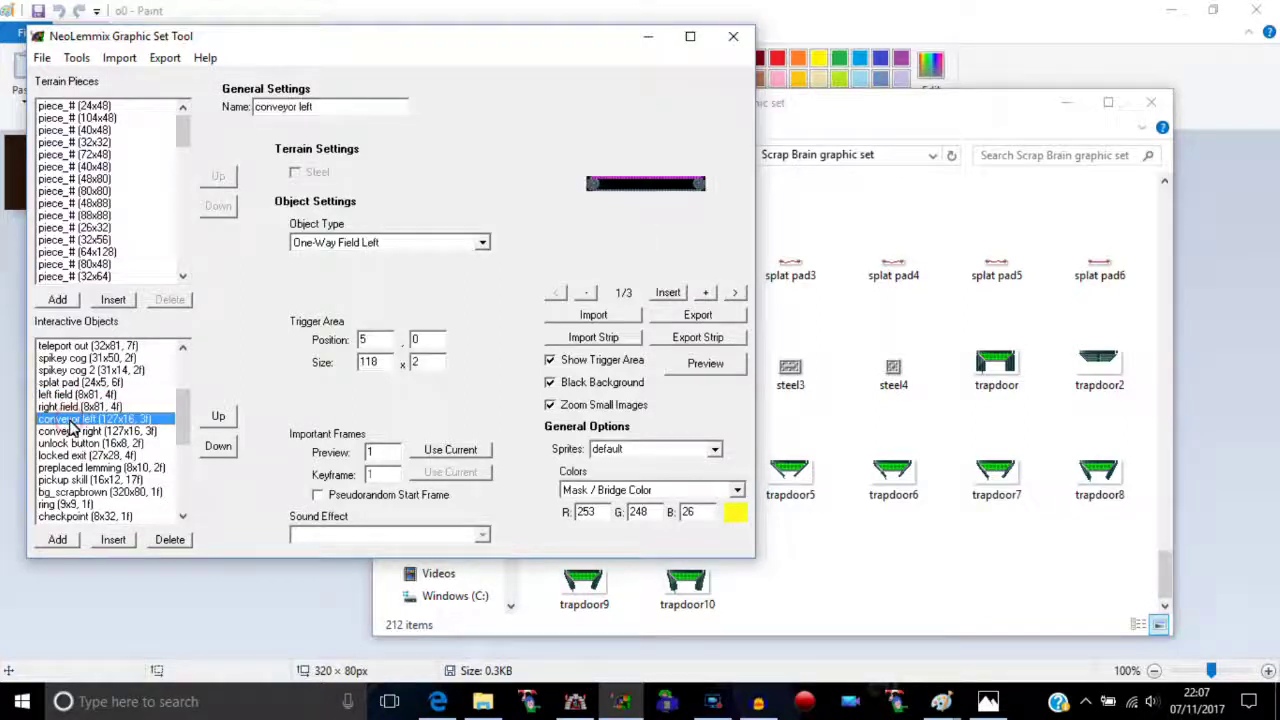
{"action": "left_click", "coordinate": [678, 364]}
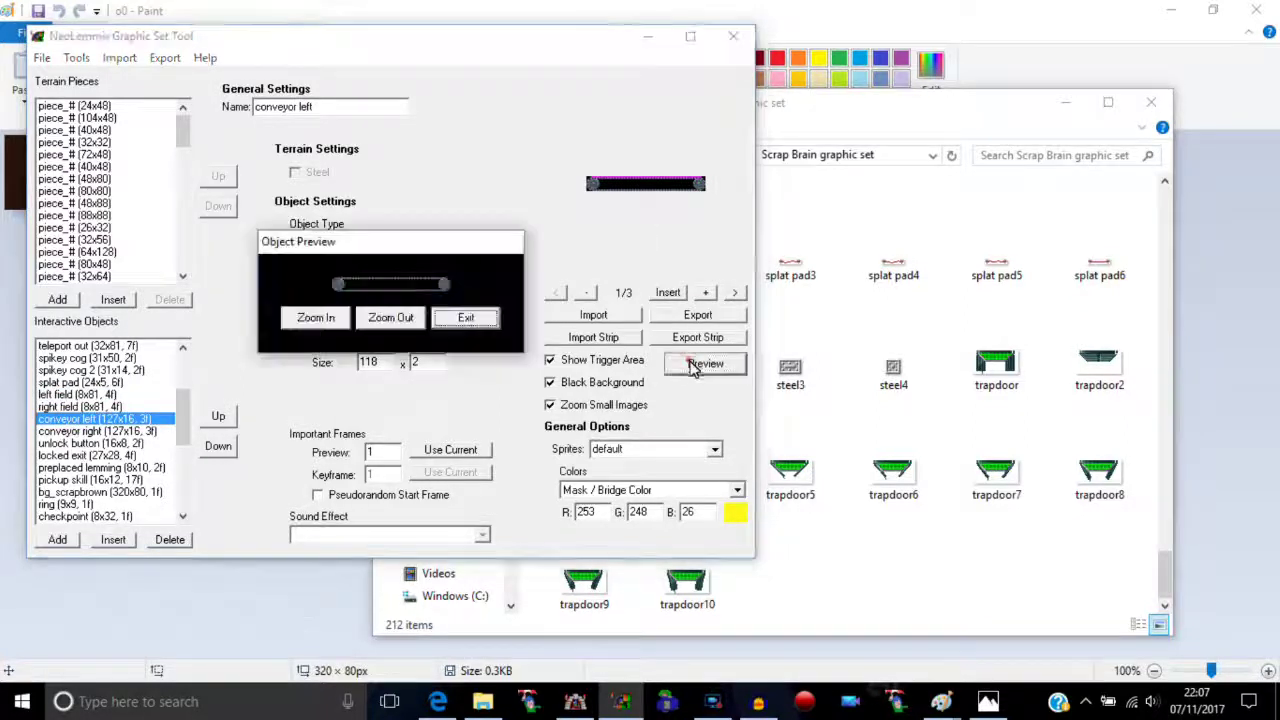
{"action": "left_click", "coordinate": [312, 316]}
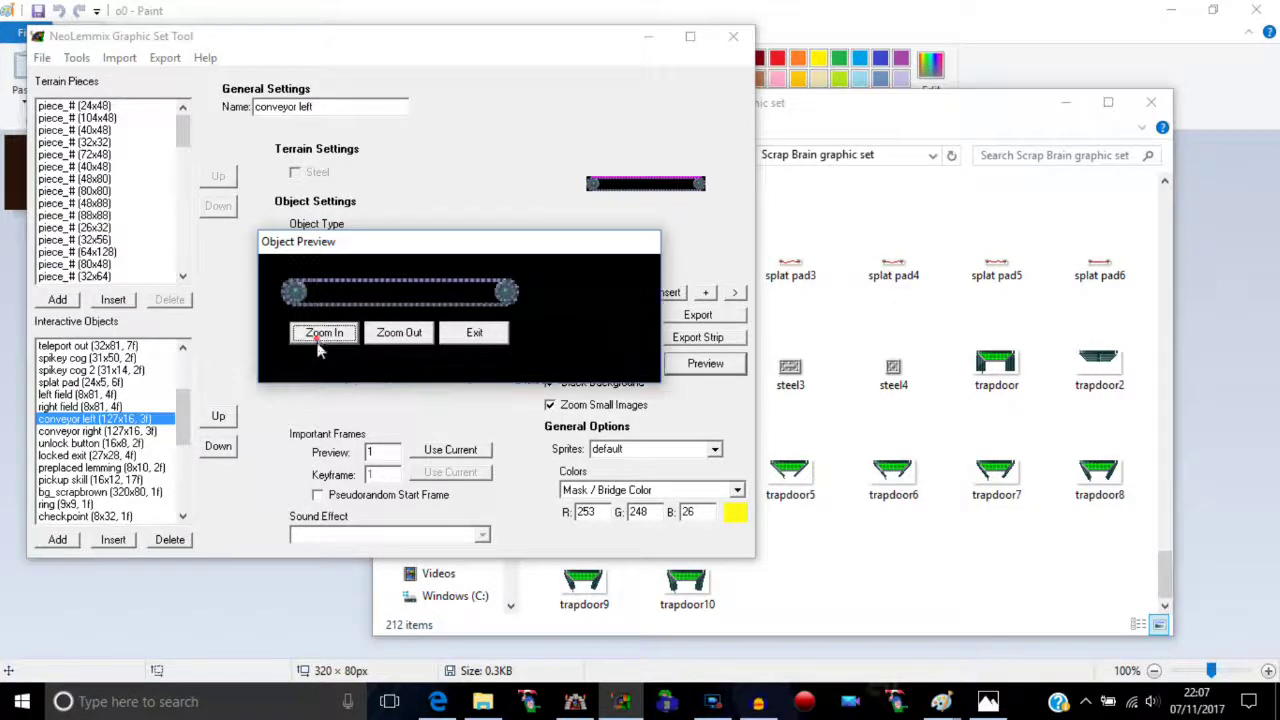
{"action": "left_click", "coordinate": [322, 336]}
{"action": "left_click", "coordinate": [376, 352]}
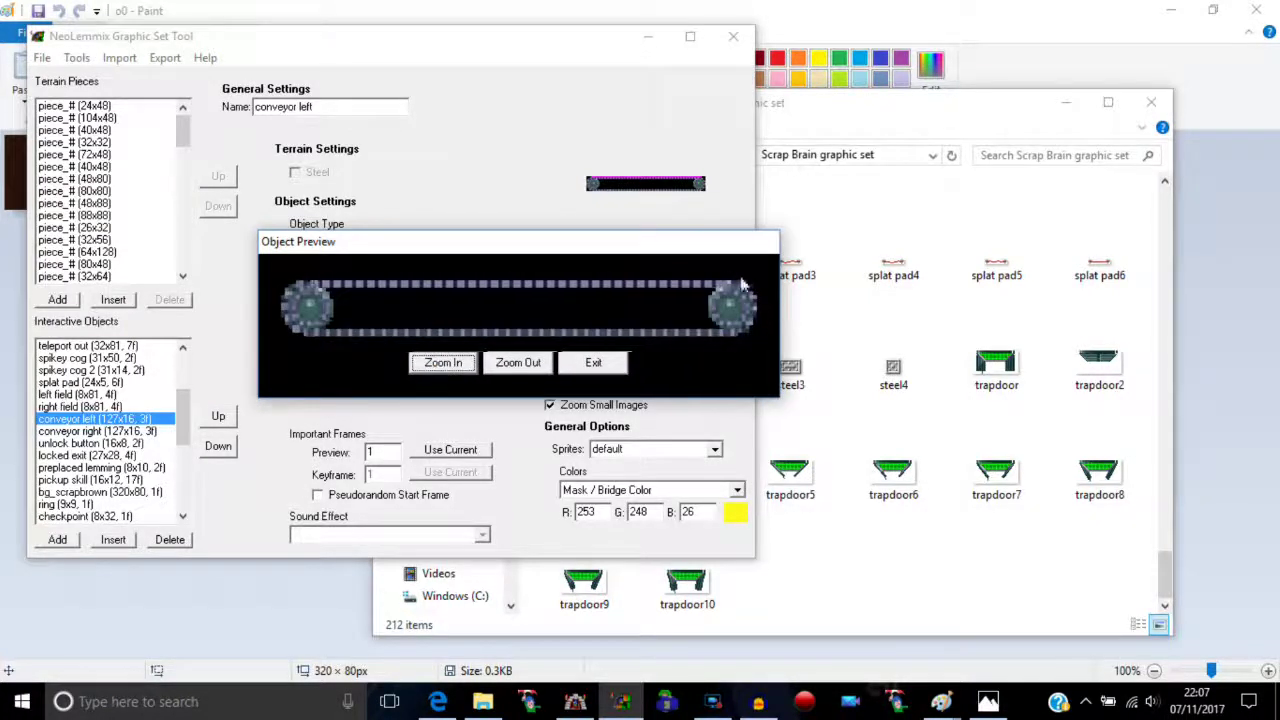
{"action": "left_click", "coordinate": [605, 363]}
- Step through the conveyor left frames to frame 3 and back to frame 1
{"action": "left_click", "coordinate": [735, 297]}
{"action": "left_click", "coordinate": [735, 297]}
{"action": "left_click", "coordinate": [556, 295]}
{"action": "left_click", "coordinate": [556, 295]}
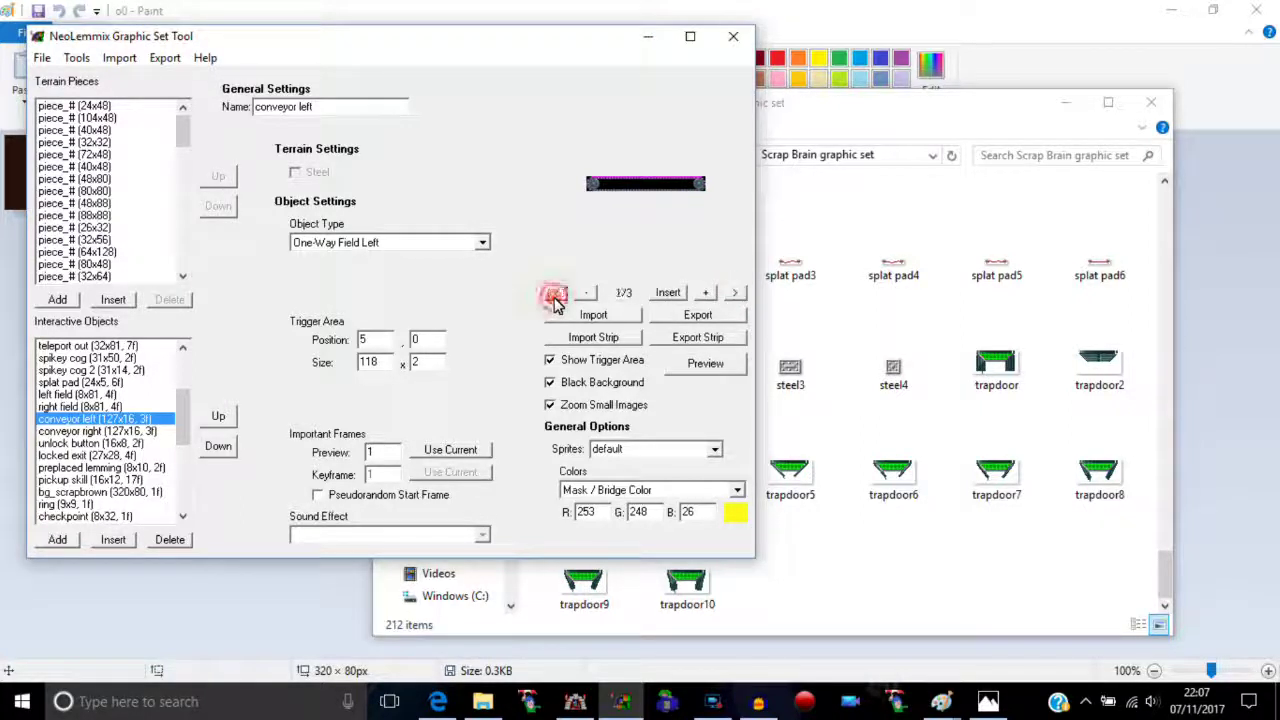
- Preview the conveyor left animation zoomed in again, and close the preview
{"action": "left_click", "coordinate": [686, 370]}
{"action": "left_click", "coordinate": [314, 317]}
{"action": "left_click", "coordinate": [320, 334]}
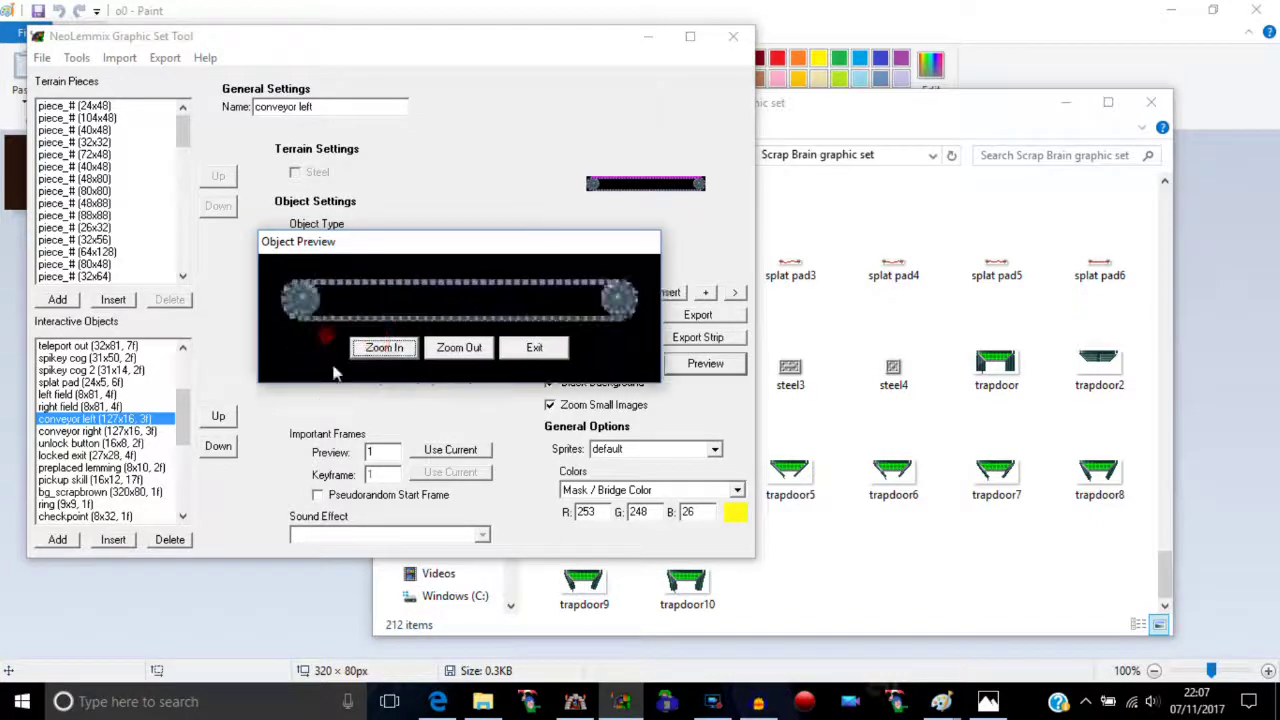
{"action": "left_click", "coordinate": [380, 349]}
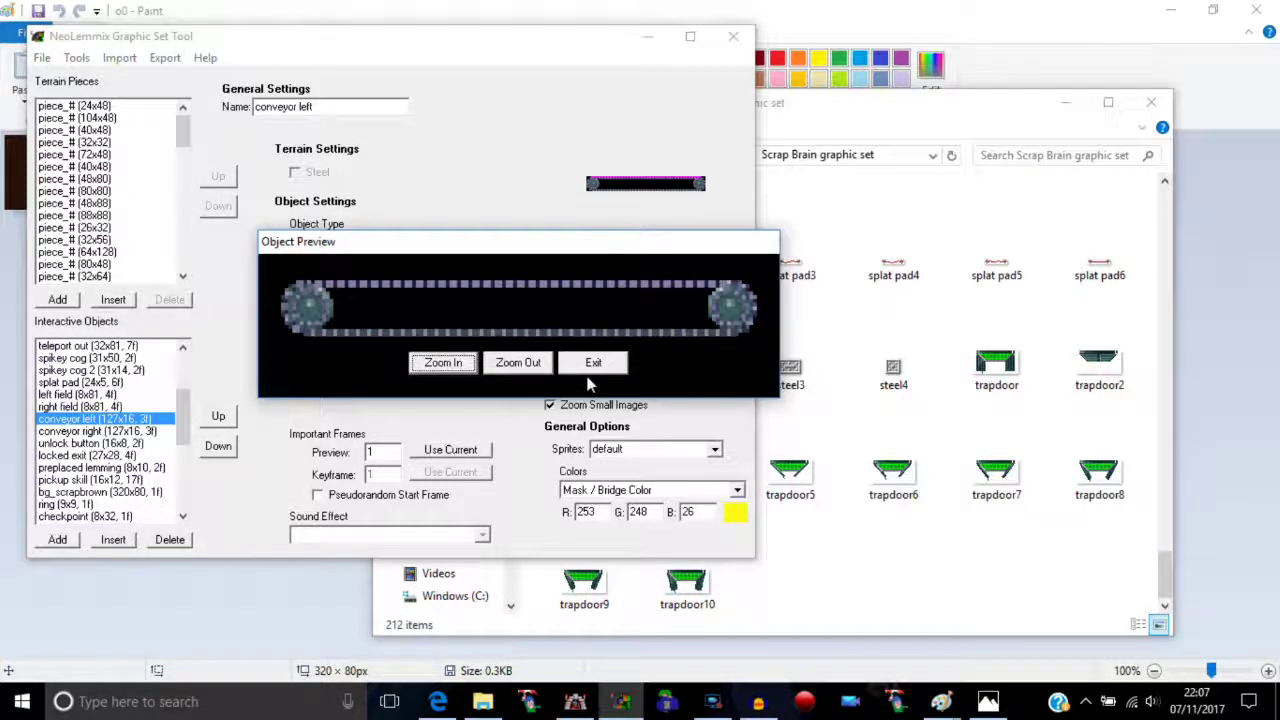
{"action": "left_click", "coordinate": [591, 366]}
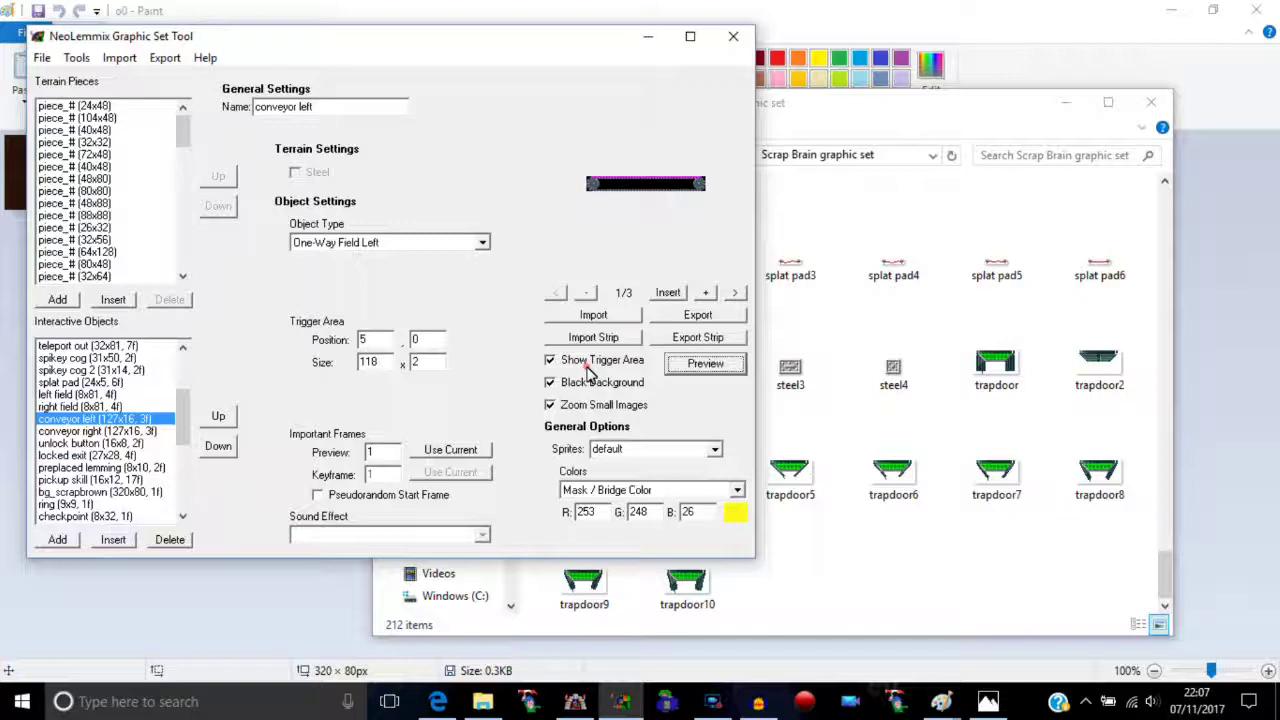
- View the unlock button, then select the locked exit, preview its animation zoomed in, and close the preview
{"action": "left_click", "coordinate": [66, 442]}
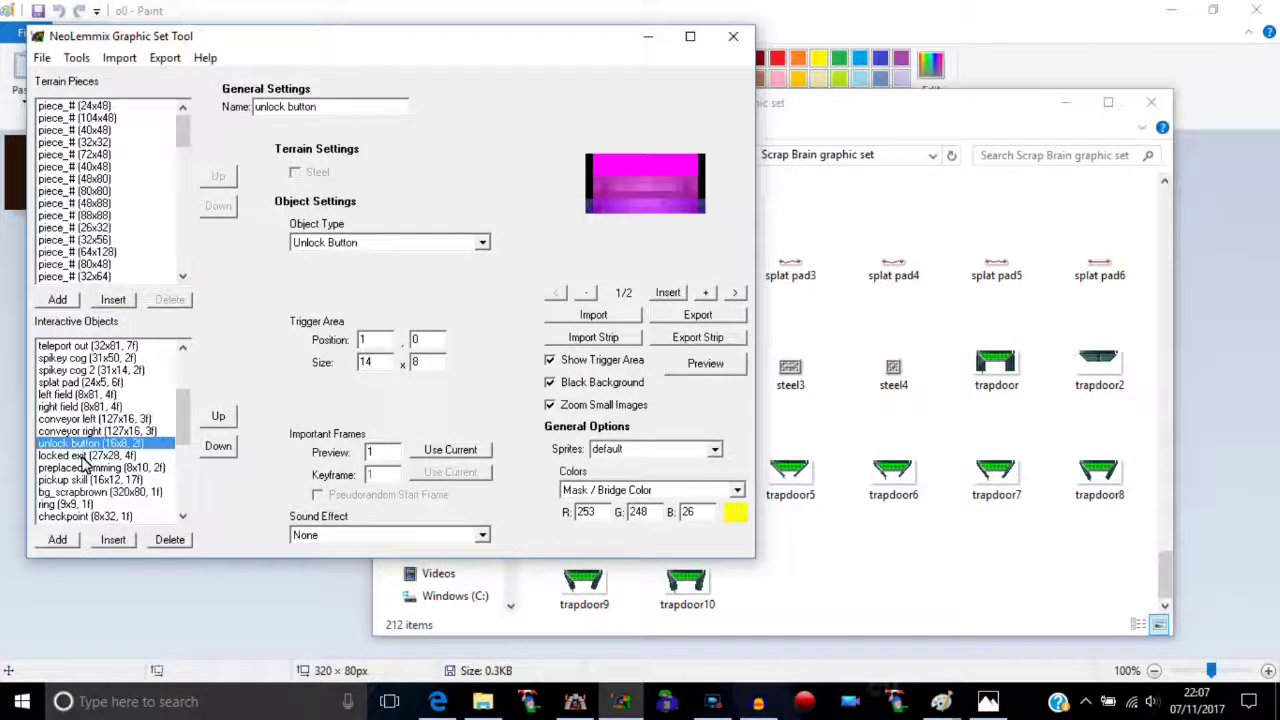
{"action": "left_click", "coordinate": [84, 457]}
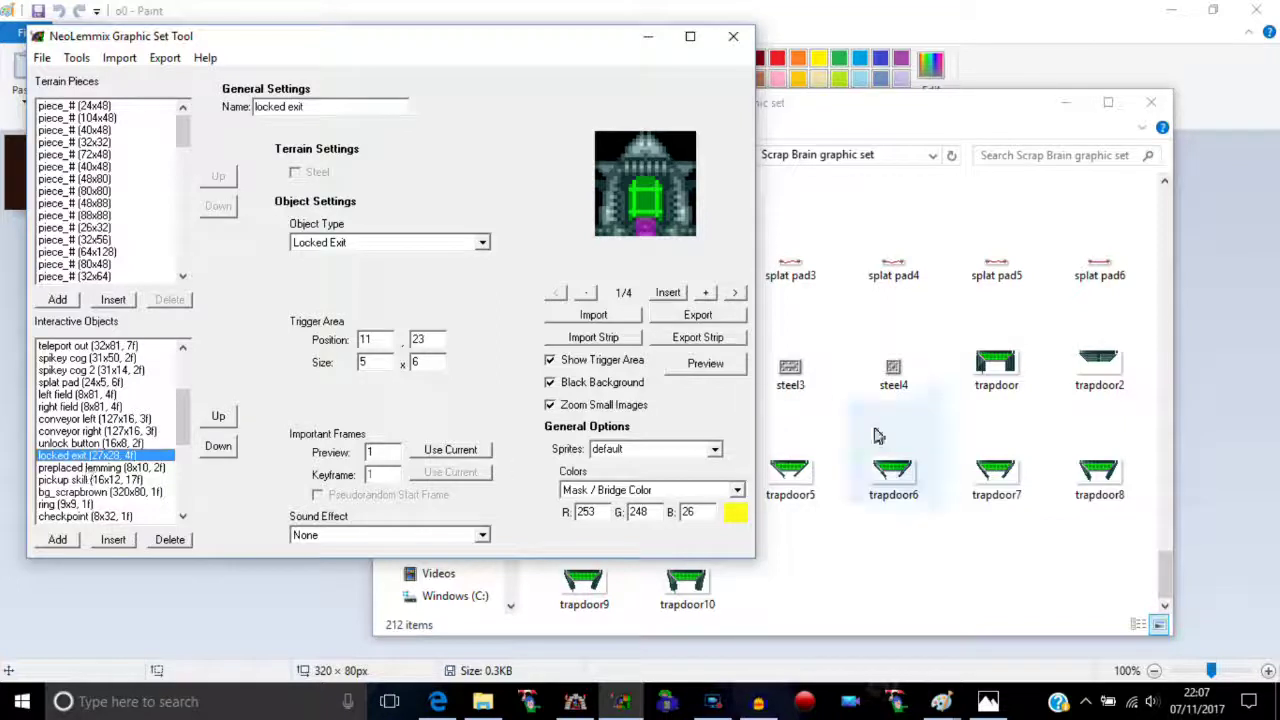
{"action": "left_click", "coordinate": [697, 366]}
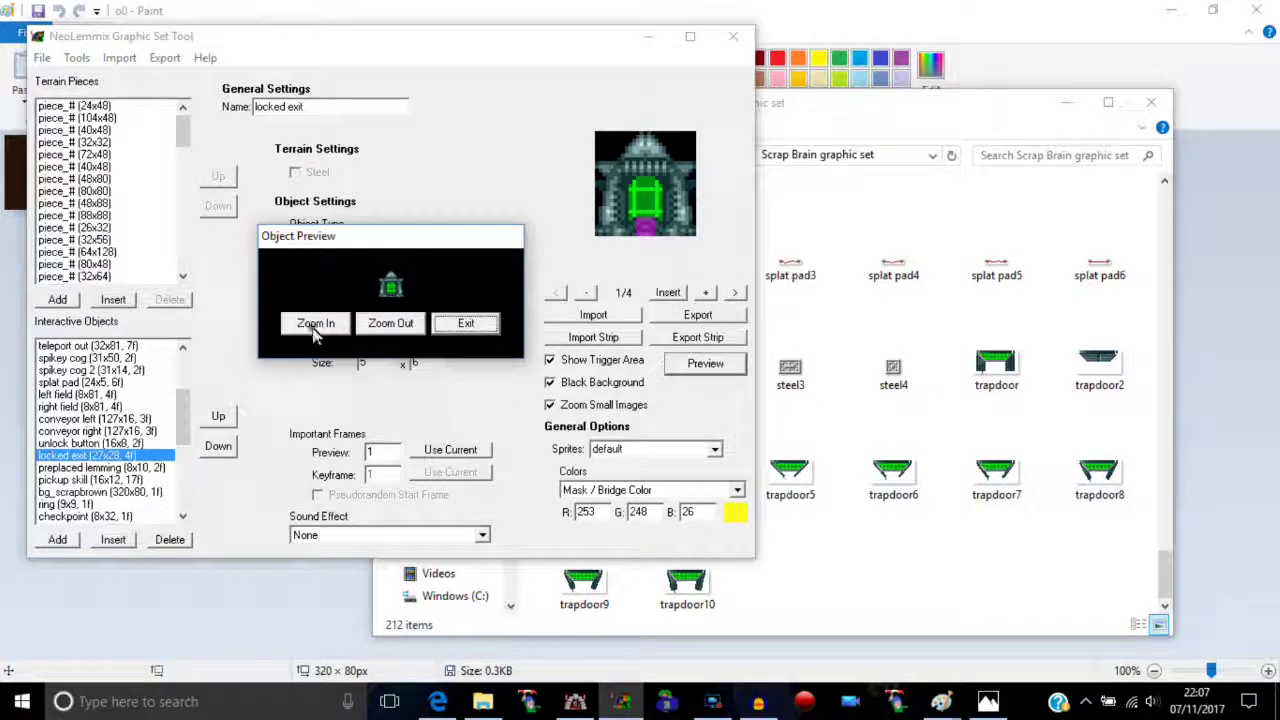
{"action": "left_click", "coordinate": [313, 325]}
{"action": "left_click", "coordinate": [318, 352]}
{"action": "left_click", "coordinate": [315, 378]}
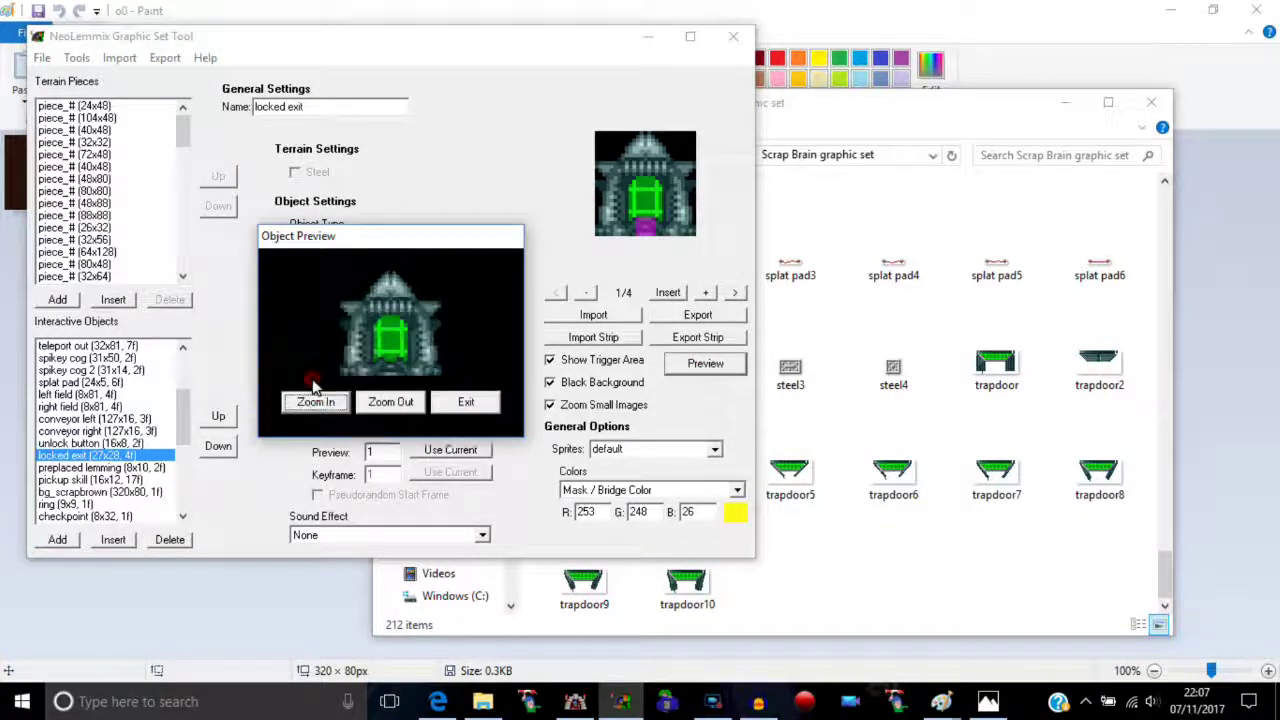
{"action": "left_click", "coordinate": [460, 405]}
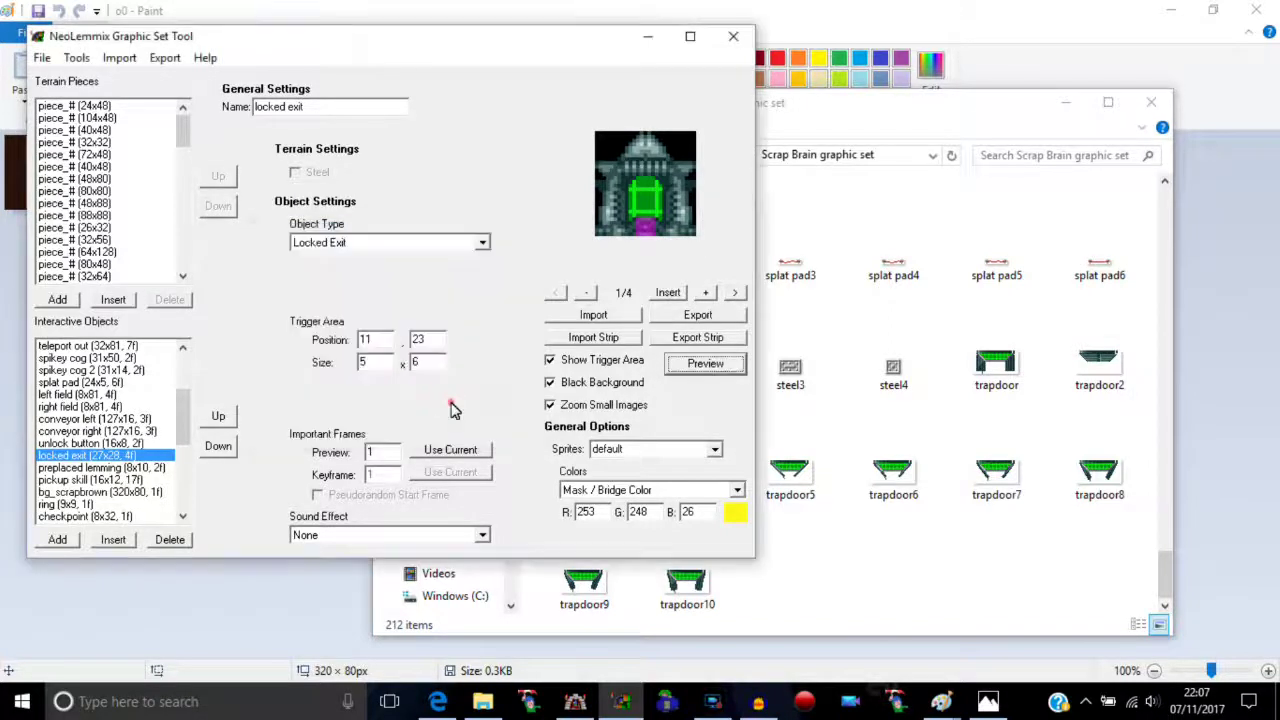
- Step through the locked exit's frames to frame 4 and back to frame 1
{"action": "left_click", "coordinate": [735, 294]}
{"action": "left_click", "coordinate": [735, 294]}
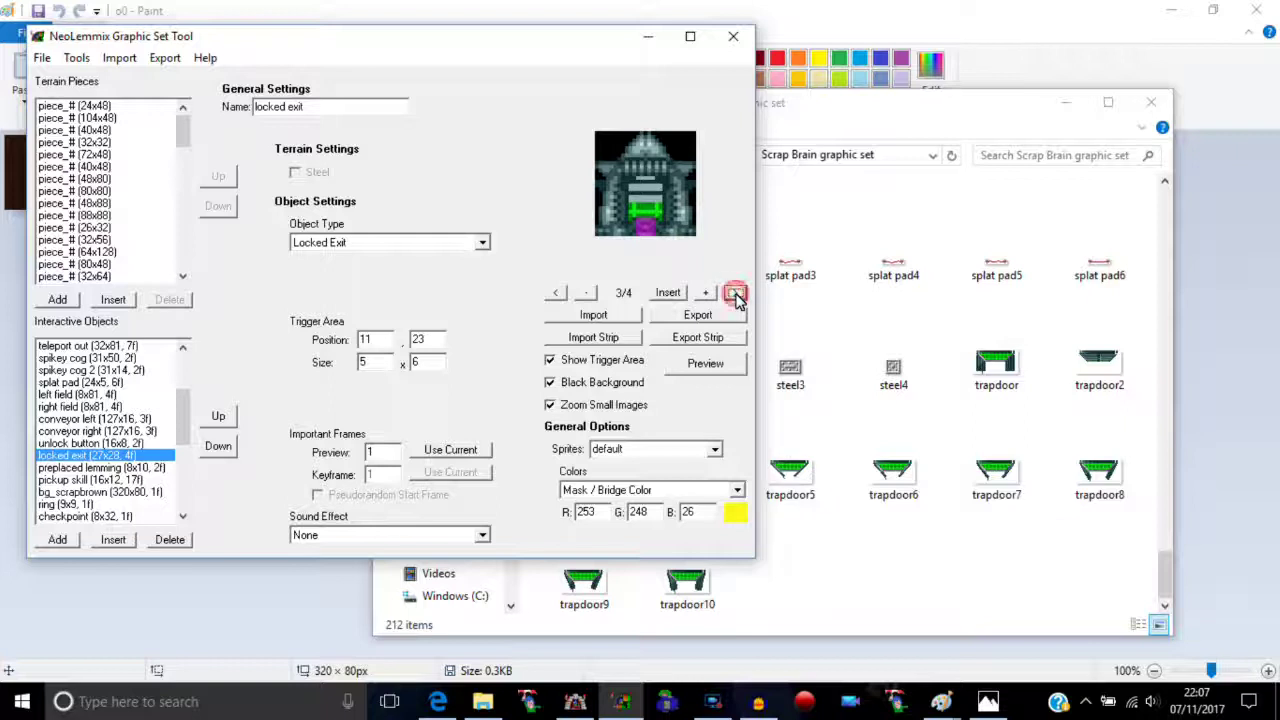
{"action": "left_click", "coordinate": [735, 294]}
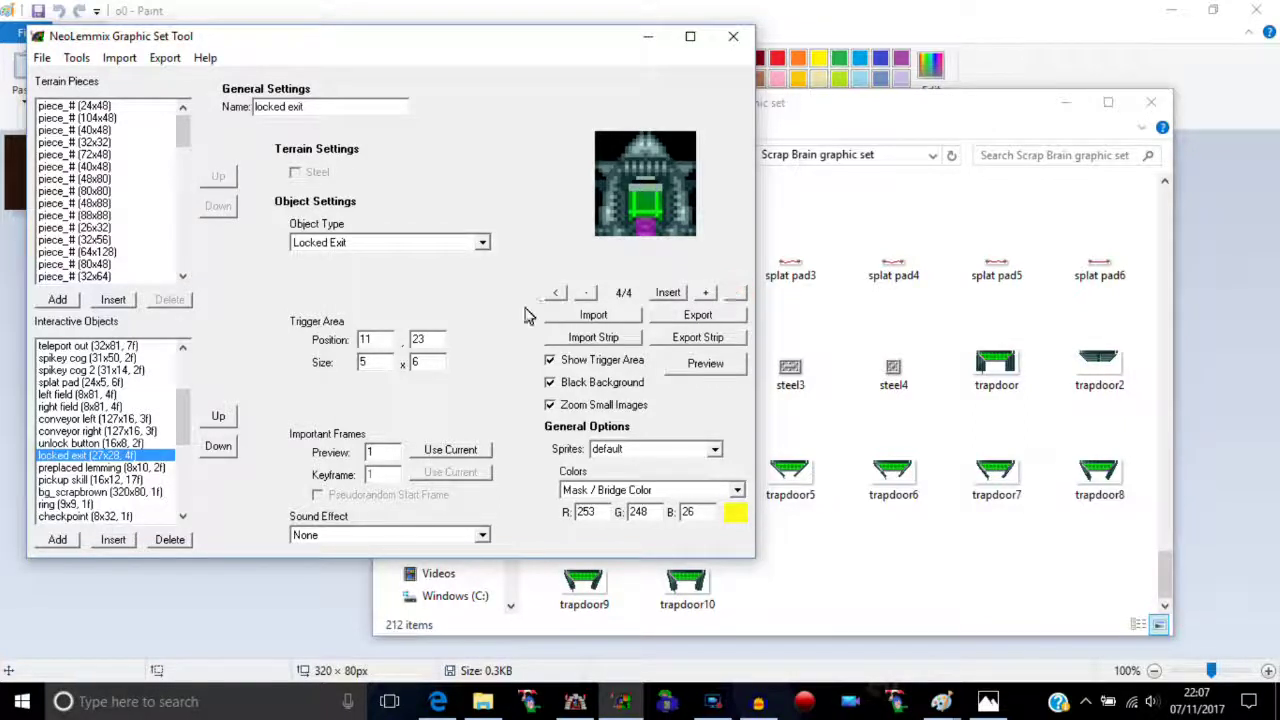
{"action": "left_click", "coordinate": [552, 294]}
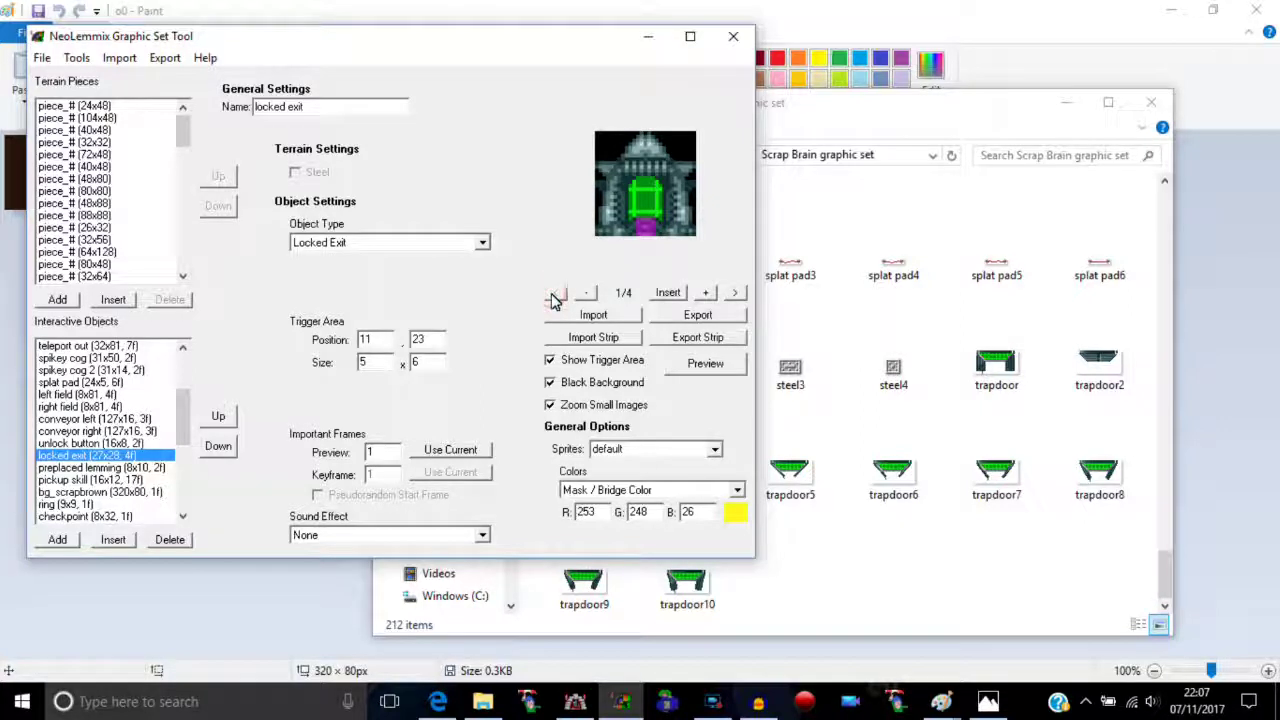
- Select the preplaced lemming and compare its two frames, then view the pickup skill object
{"action": "left_click", "coordinate": [103, 466]}
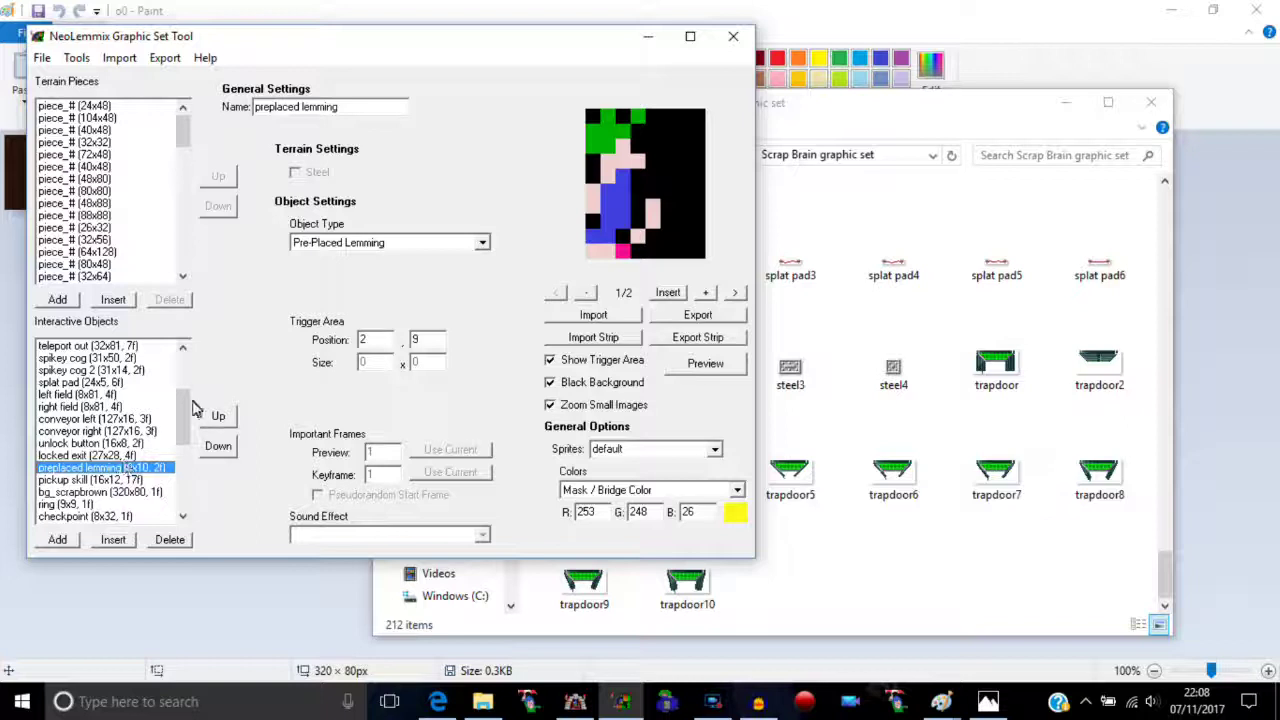
{"action": "scroll", "coordinate": [186, 402], "scroll_direction": "down", "scroll_amount": 1}
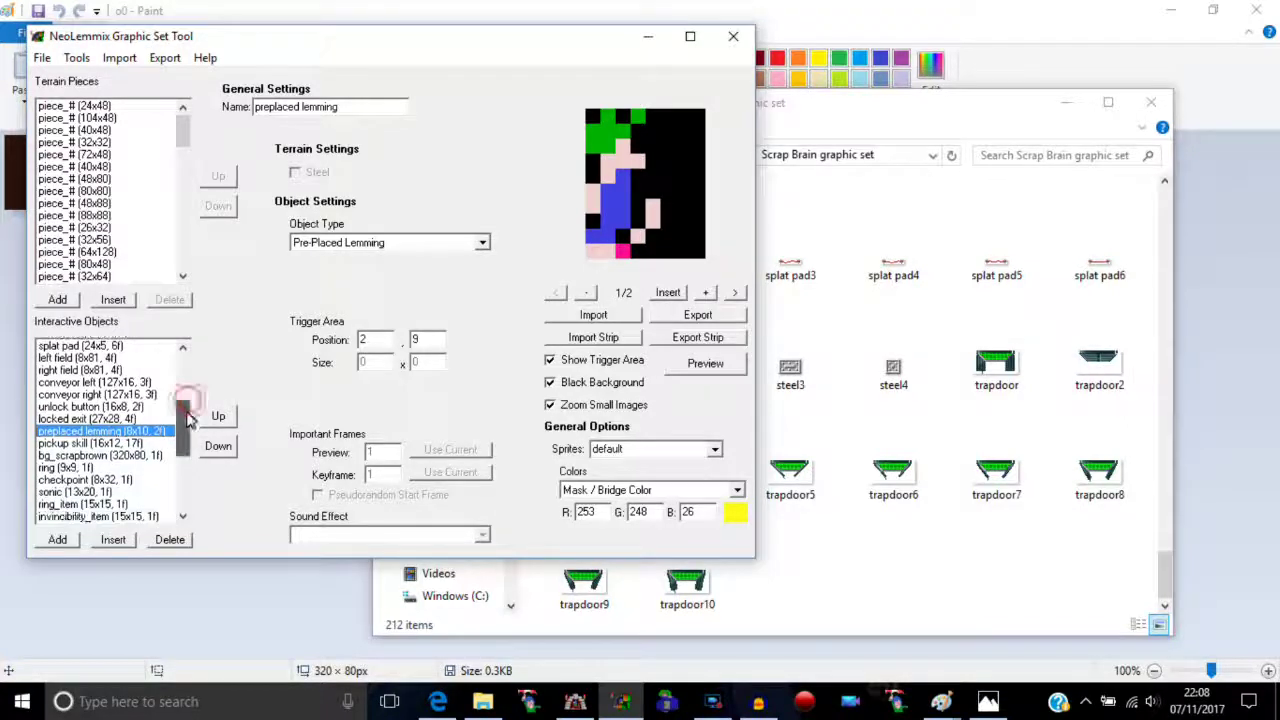
{"action": "left_click", "coordinate": [733, 293]}
{"action": "left_click", "coordinate": [555, 293]}
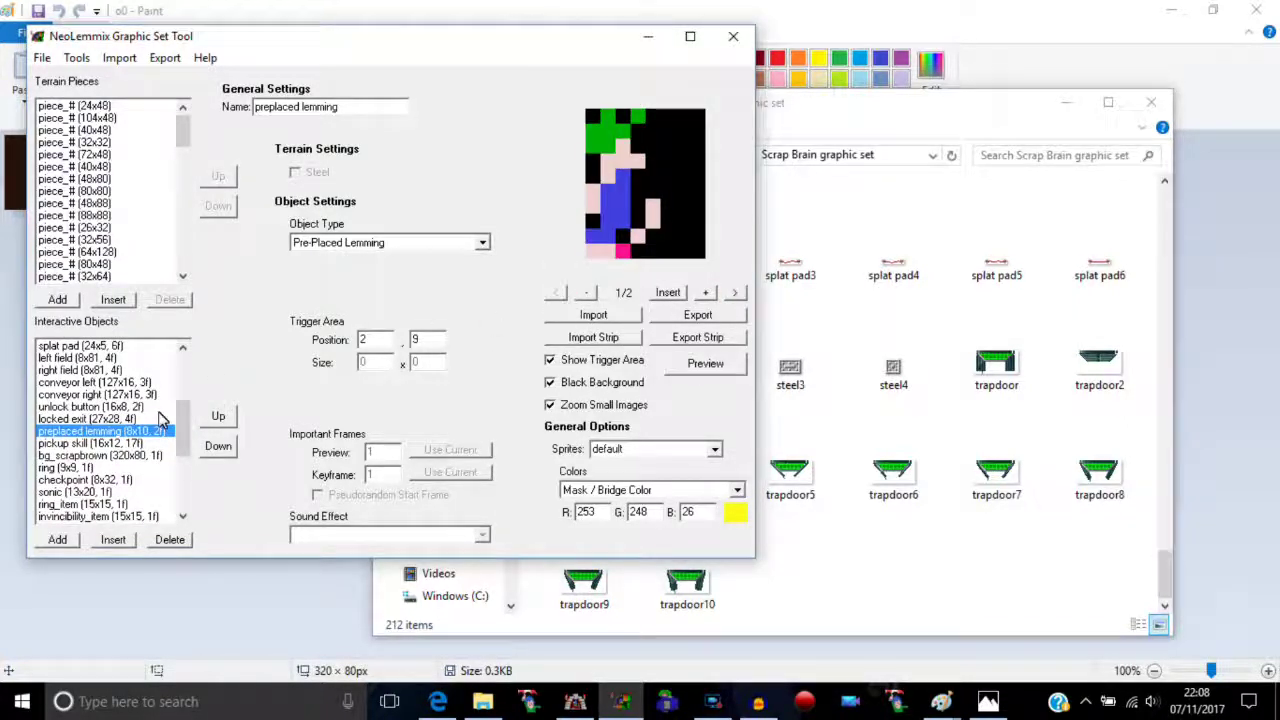
{"action": "left_click", "coordinate": [87, 446]}
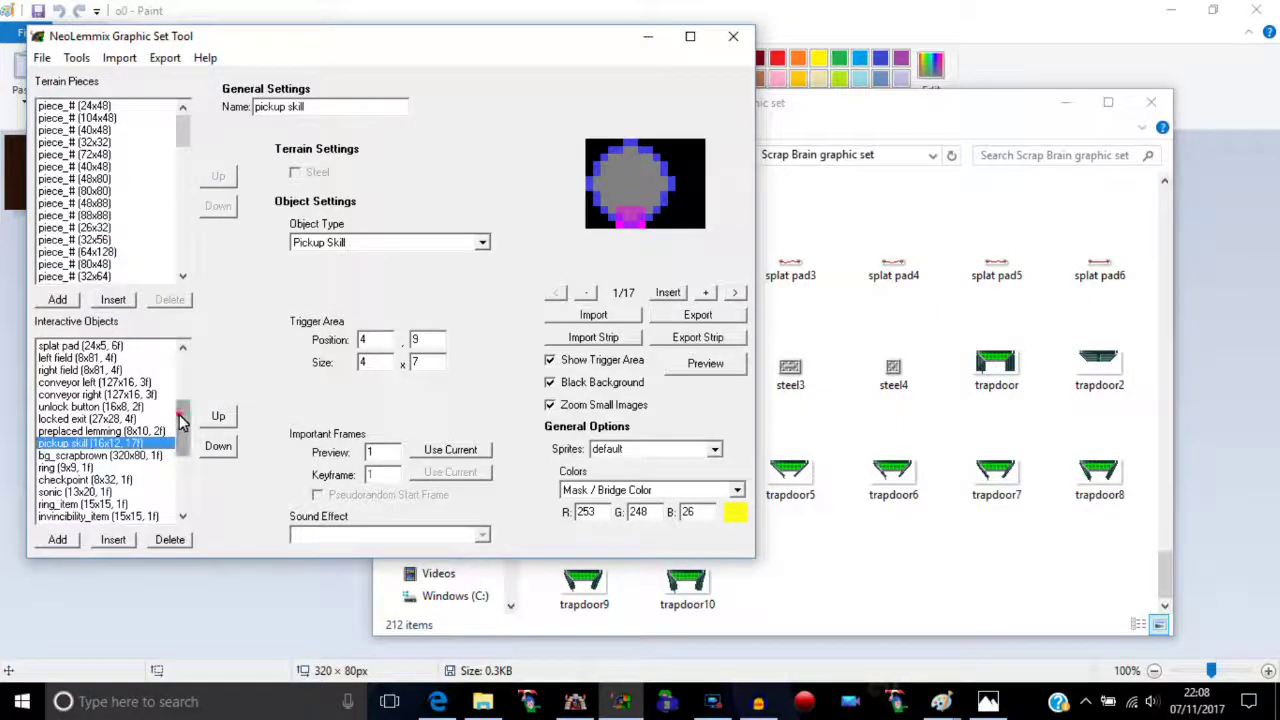
- Compare the exit and trapdoor objects and their trigger settings, ending with the trapdoor selected
{"action": "scroll", "coordinate": [177, 414], "scroll_direction": "up", "scroll_amount": 4}
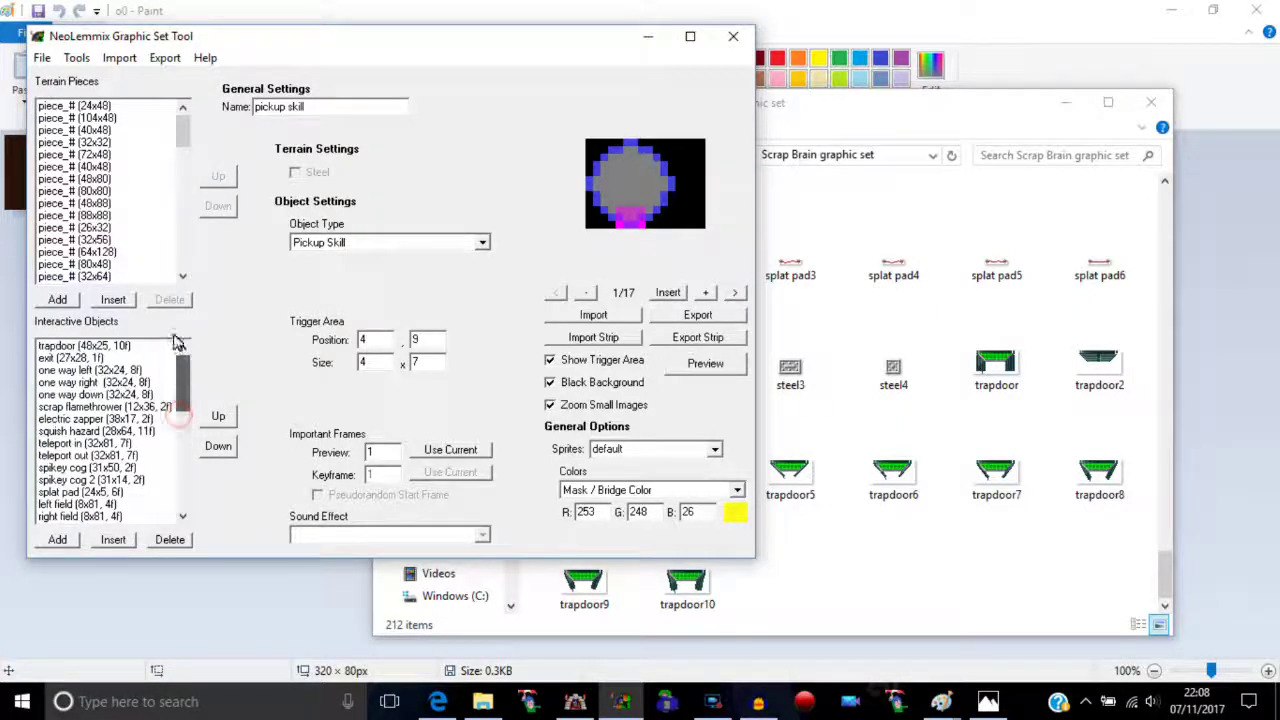
{"action": "left_click", "coordinate": [73, 361]}
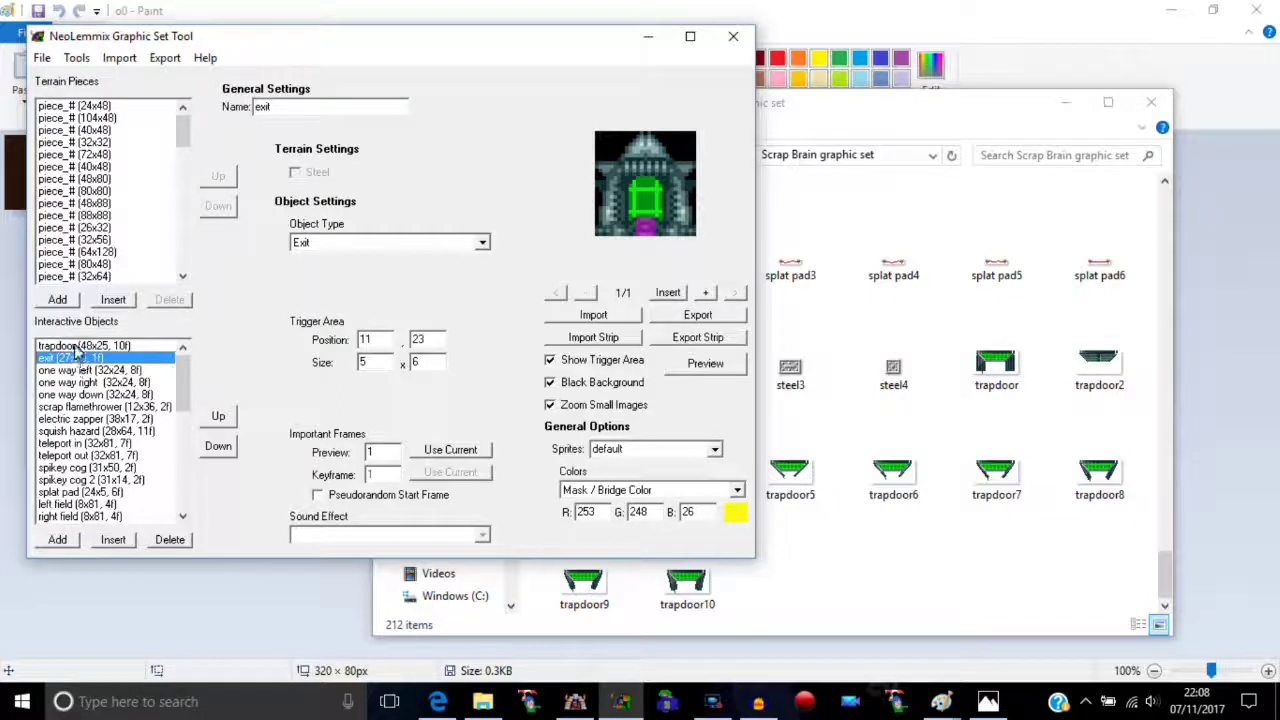
{"action": "left_click", "coordinate": [76, 346]}
{"action": "left_click", "coordinate": [87, 358]}
{"action": "left_click", "coordinate": [88, 346]}
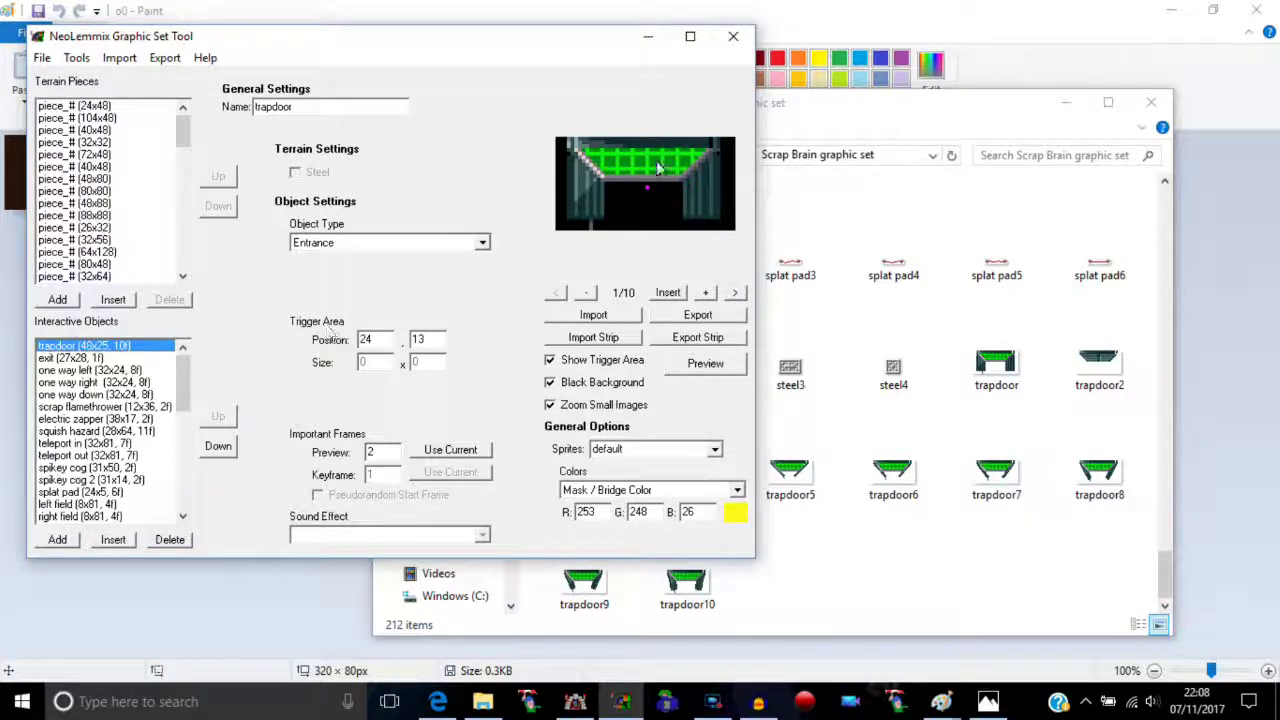
{"action": "left_click", "coordinate": [100, 359]}
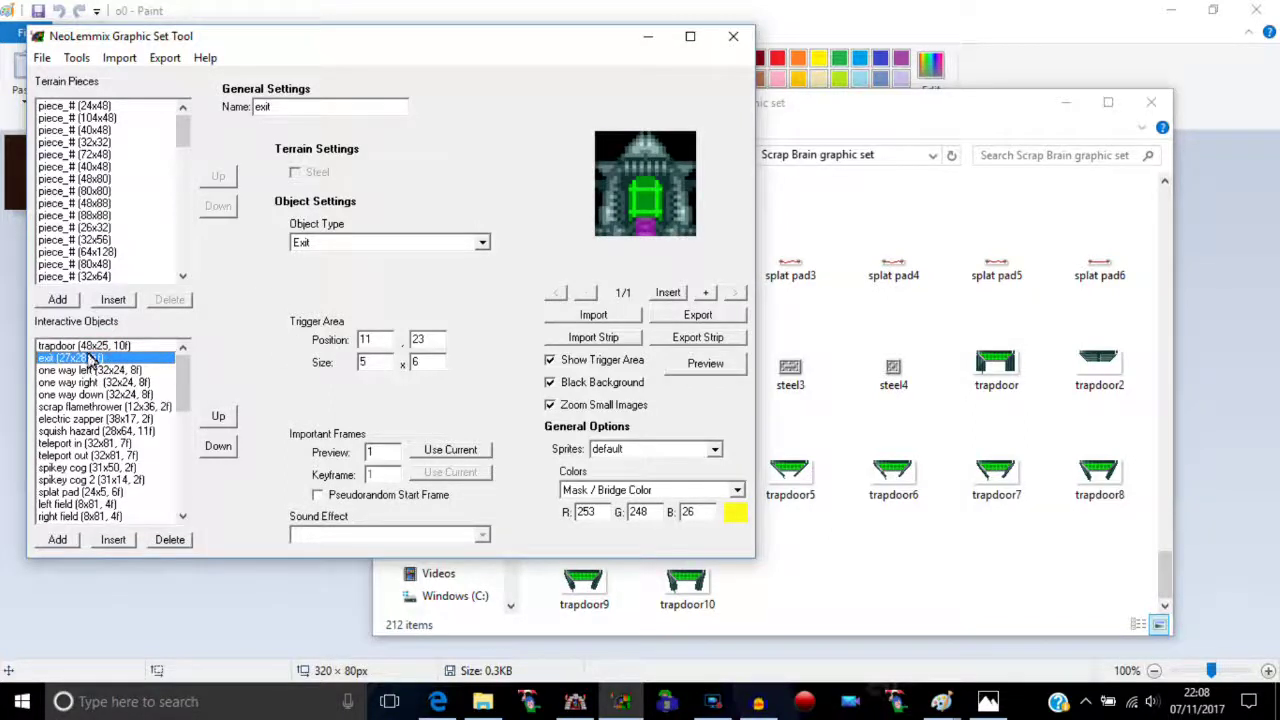
{"action": "left_click", "coordinate": [88, 346]}
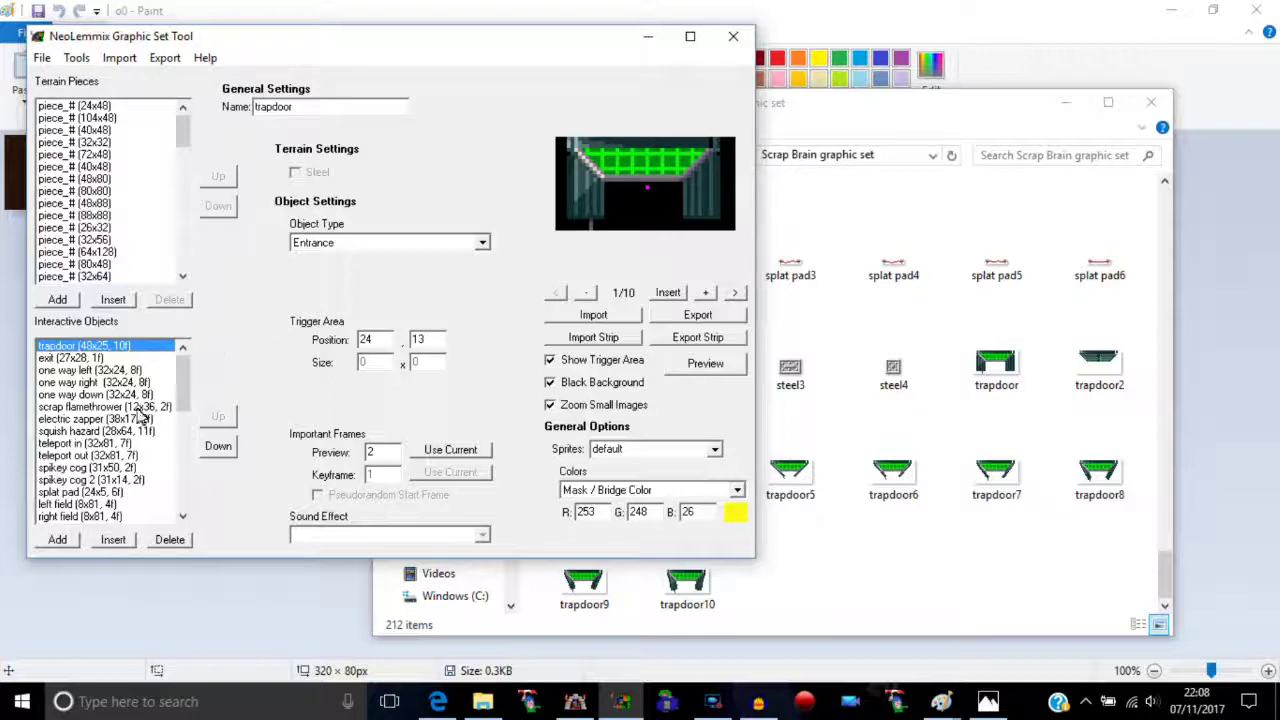
- Select the electric zapper object to show its Fire type and trigger area
{"action": "left_click_drag", "start_coordinate": [184, 366], "coordinate": [240, 337]}
{"action": "mouse_move", "coordinate": [184, 378]}
{"action": "left_mouse_down"}
{"action": "mouse_move", "coordinate": [185, 395]}
{"action": "mouse_move", "coordinate": [189, 360]}
{"action": "mouse_move", "coordinate": [184, 378]}
{"action": "left_mouse_up"}
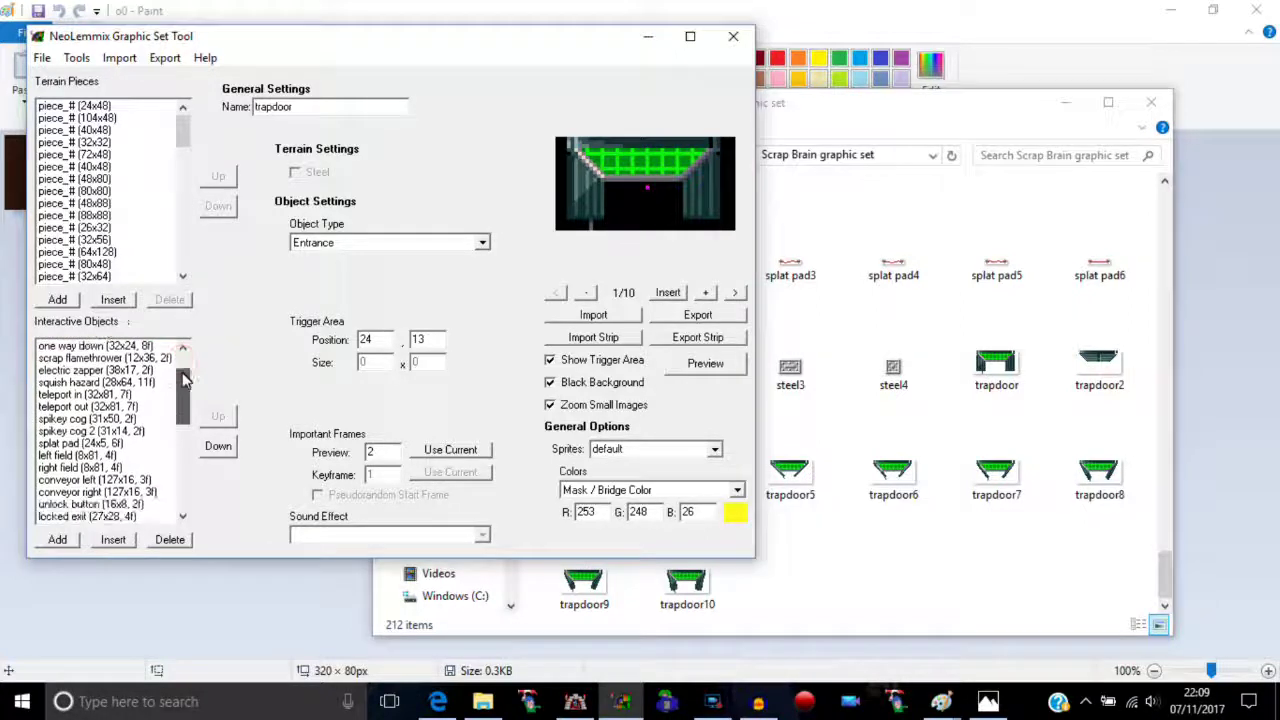
{"action": "left_click", "coordinate": [72, 371]}
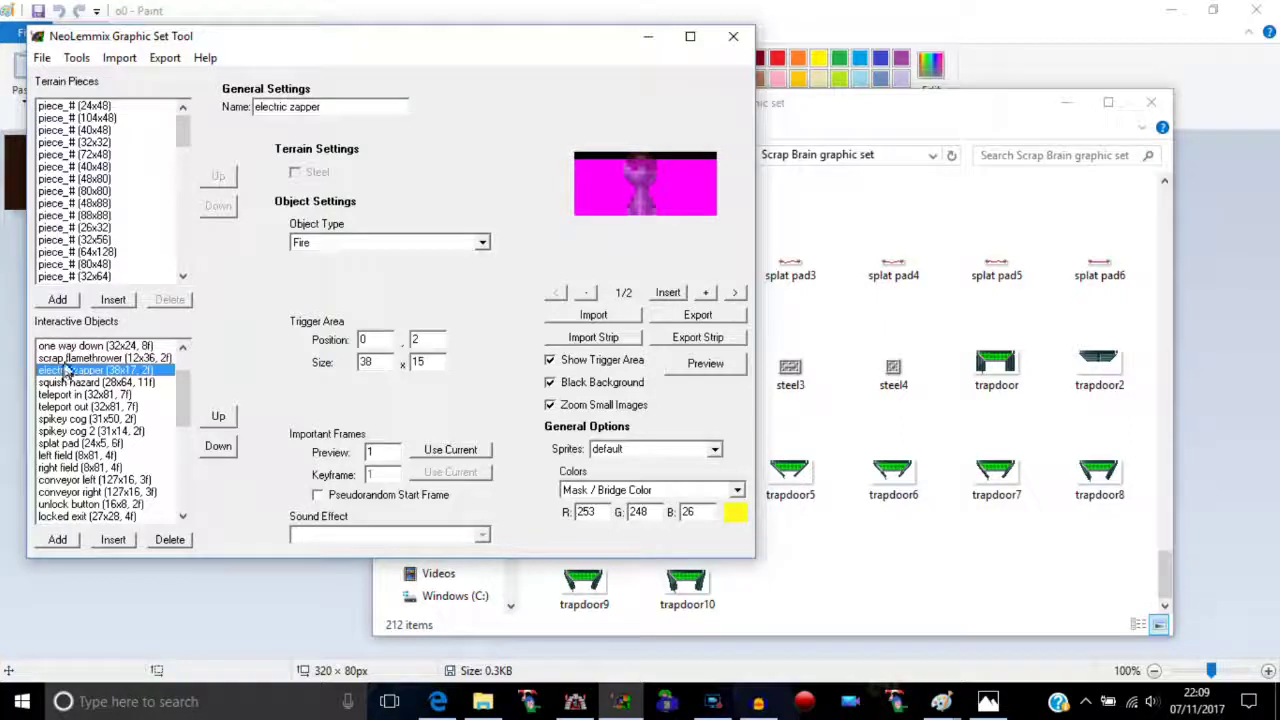
- Review the type and trigger settings of the scrap flamethrower, electric zapper, squish hazard, teleport in and teleport out objects
{"action": "left_click", "coordinate": [68, 358]}
{"action": "left_click_drag", "start_coordinate": [188, 402], "coordinate": [190, 365]}
{"action": "left_click", "coordinate": [112, 419]}
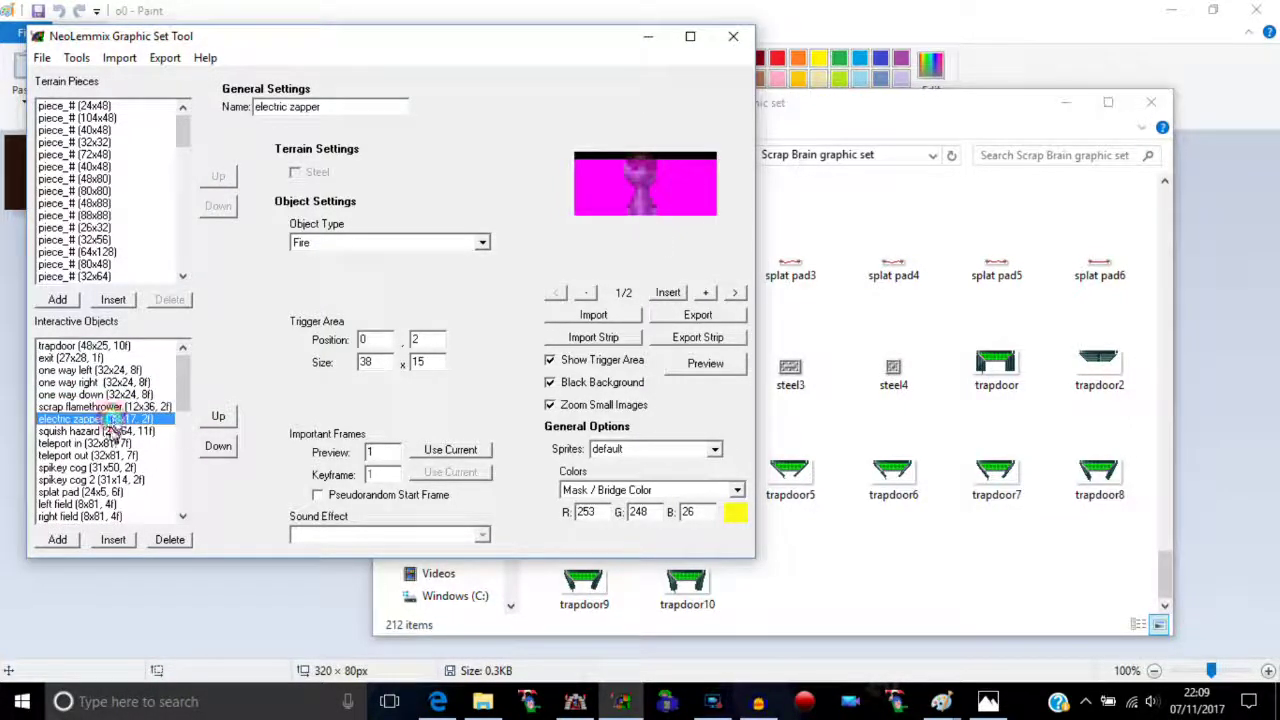
{"action": "left_click", "coordinate": [112, 431]}
{"action": "left_click", "coordinate": [110, 443]}
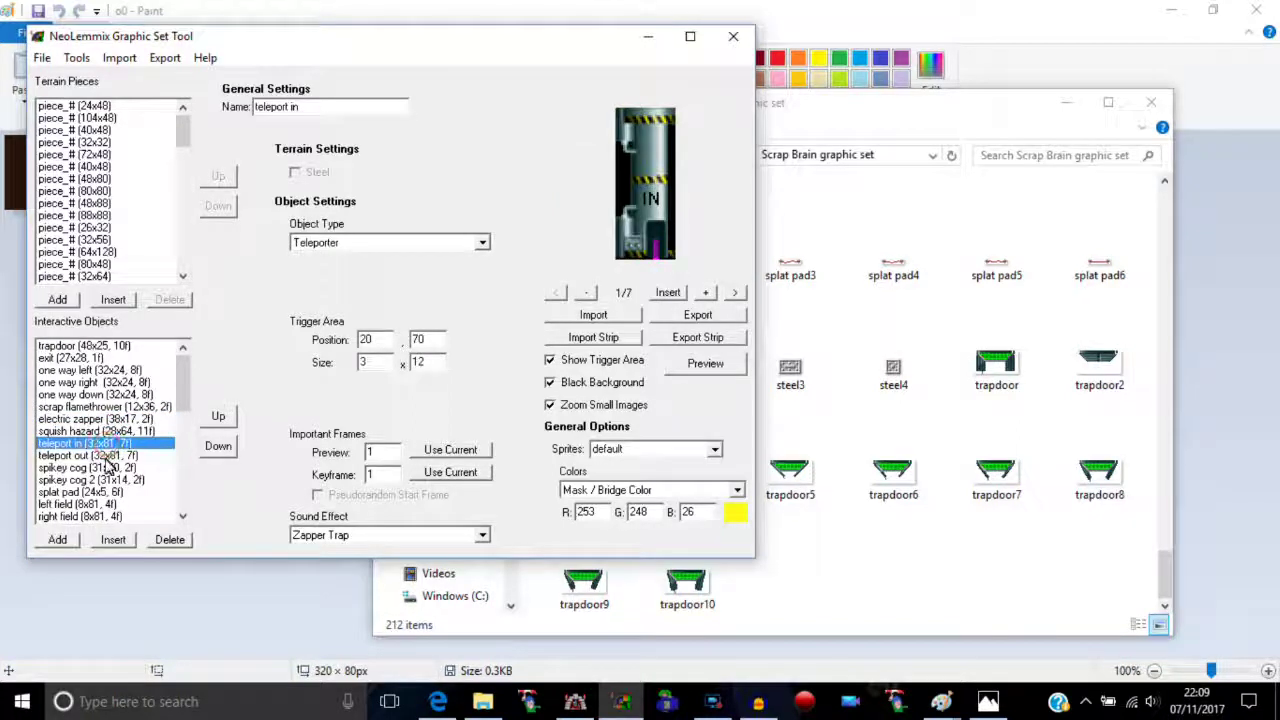
{"action": "left_click", "coordinate": [104, 456]}
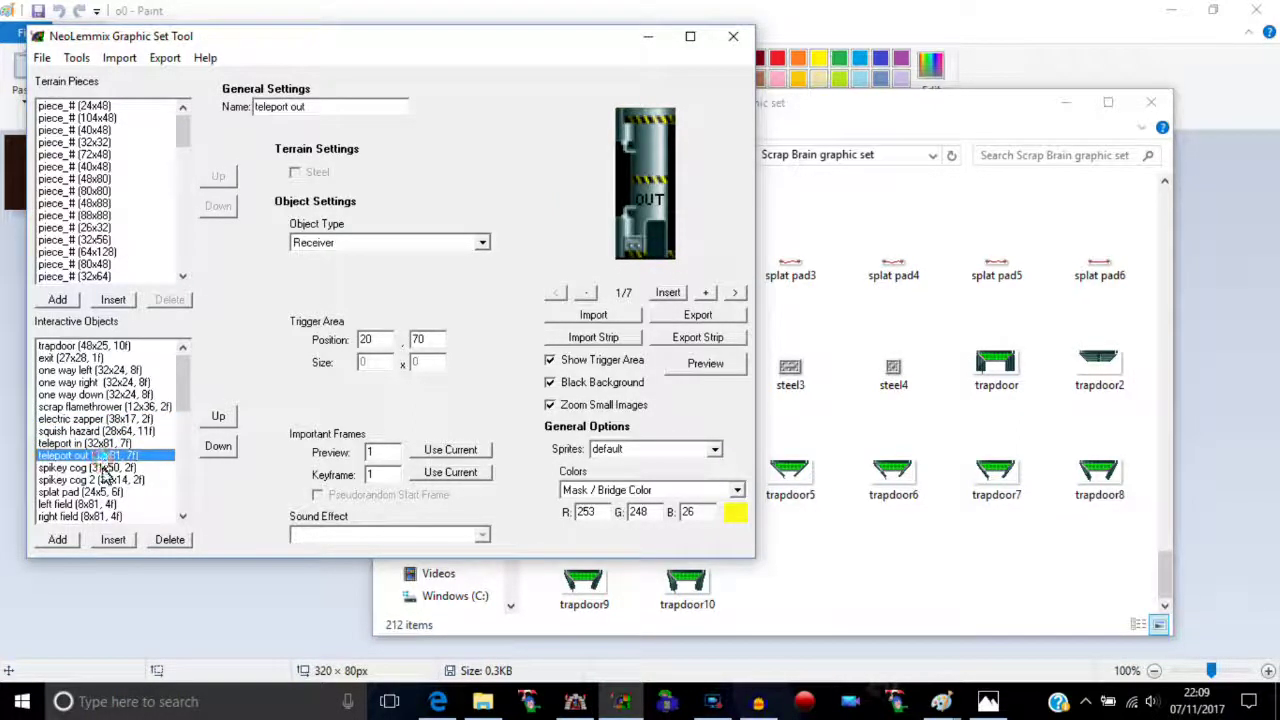
- View the object settings of spikey cog, spikey cog 2 and the splat pad
{"action": "left_click", "coordinate": [104, 468]}
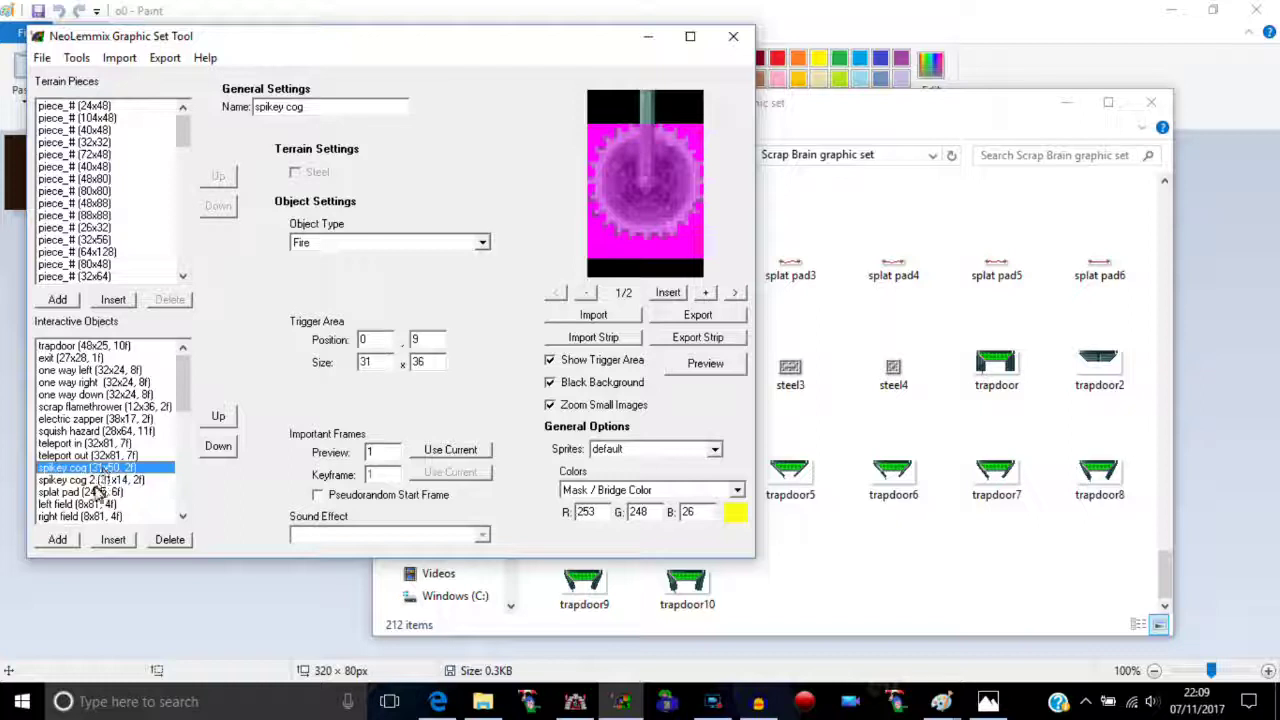
{"action": "left_click", "coordinate": [96, 481]}
{"action": "left_click_drag", "start_coordinate": [185, 390], "coordinate": [185, 407]}
{"action": "left_click", "coordinate": [62, 446]}
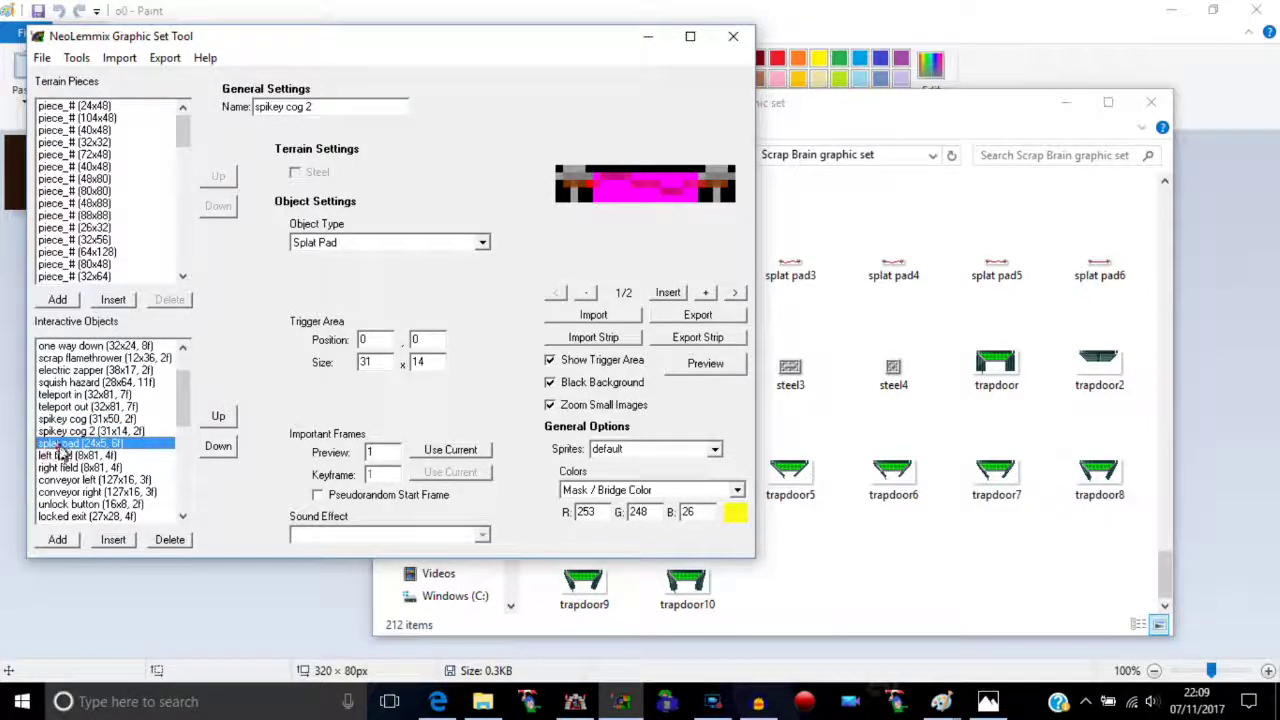
- Compare the left and right field objects and the left and right conveyors, ending with conveyor left selected
{"action": "left_click", "coordinate": [68, 456]}
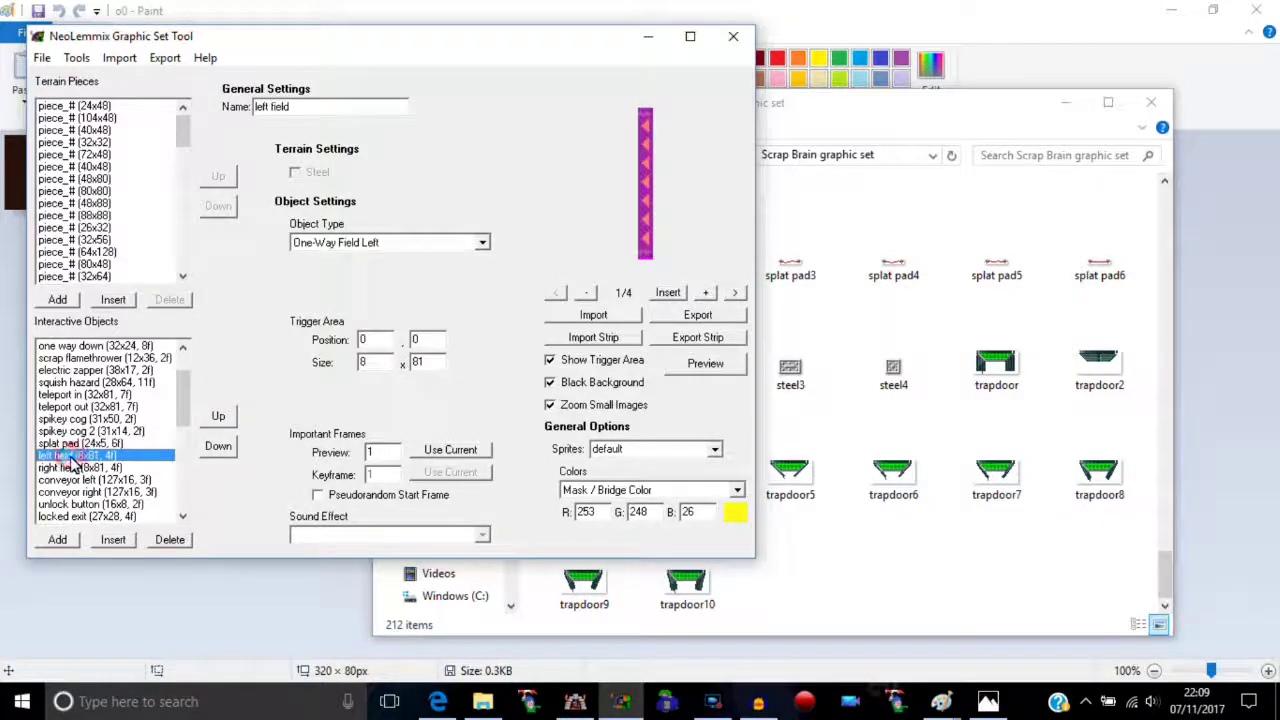
{"action": "left_click", "coordinate": [80, 468]}
{"action": "left_click", "coordinate": [80, 480]}
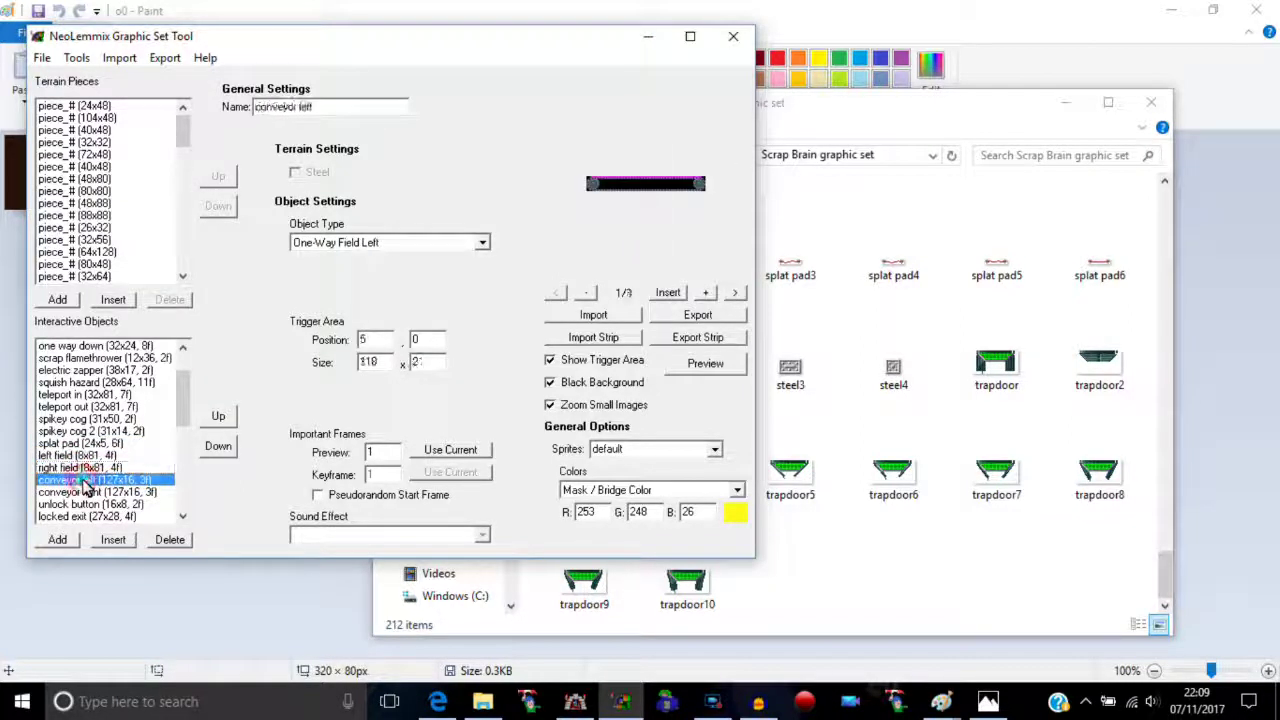
{"action": "scroll", "coordinate": [188, 408], "scroll_direction": "down", "scroll_amount": 3}
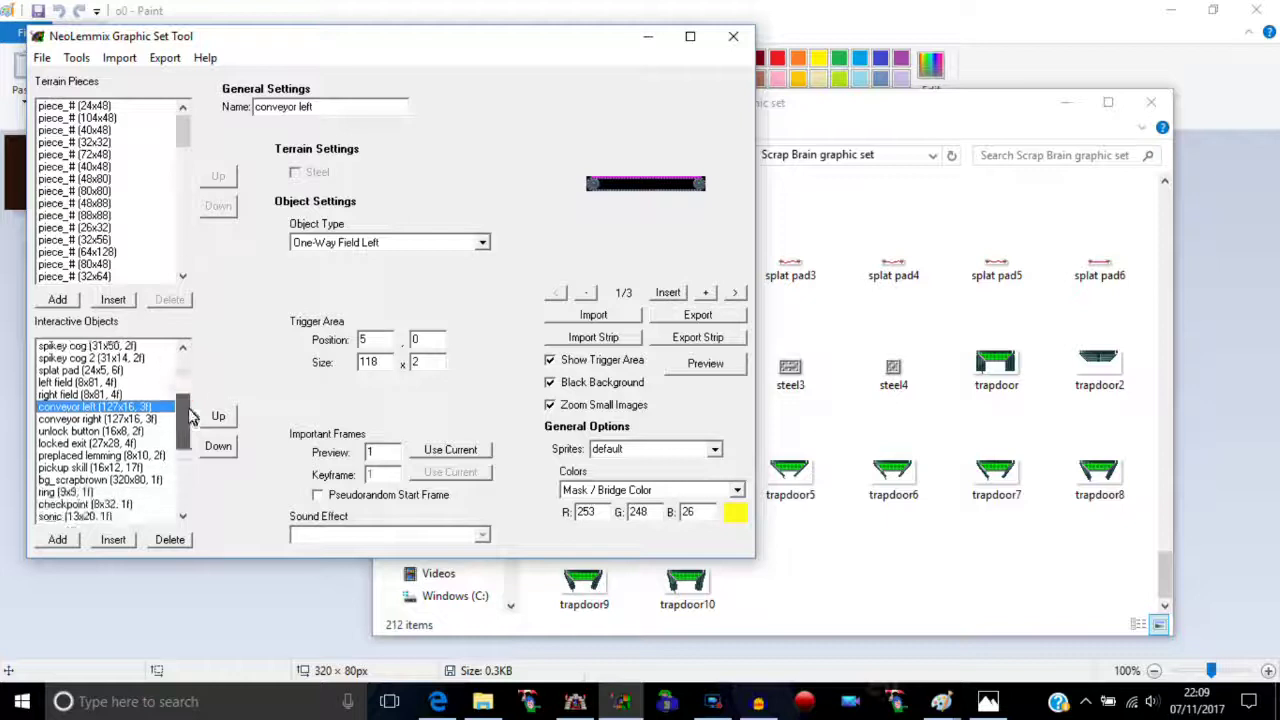
{"action": "left_click", "coordinate": [82, 407]}
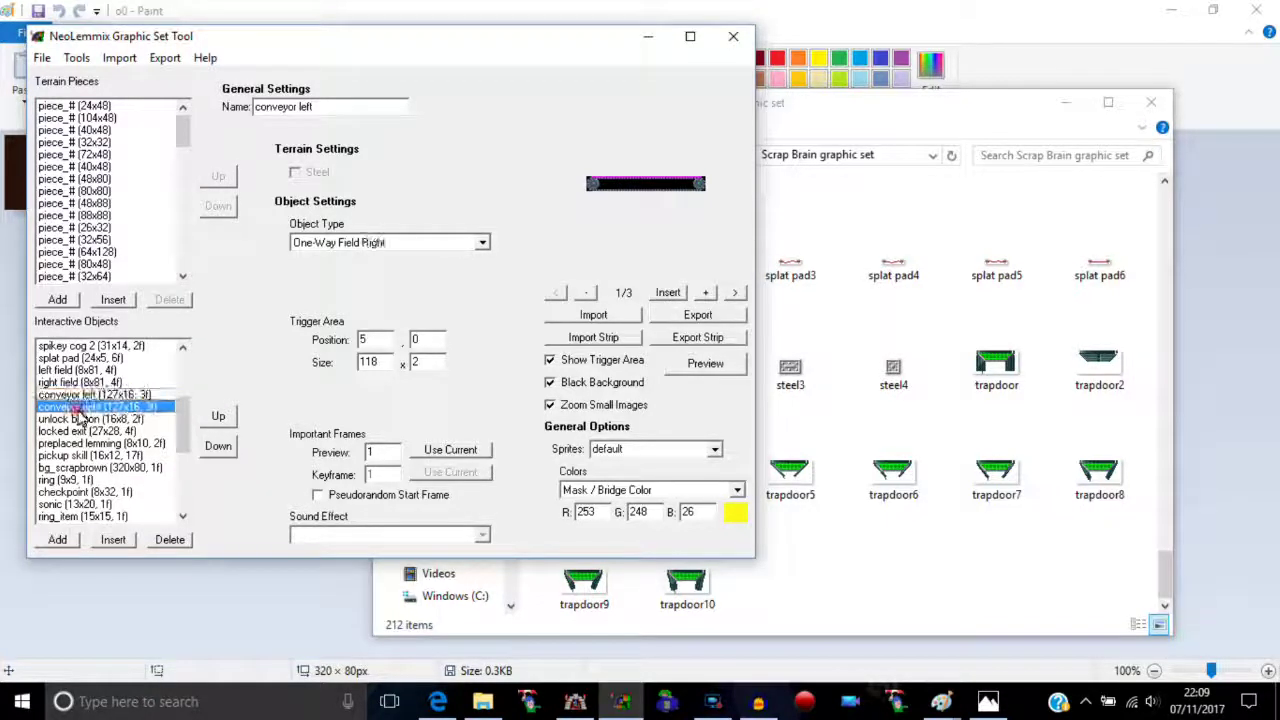
{"action": "left_click", "coordinate": [83, 396]}
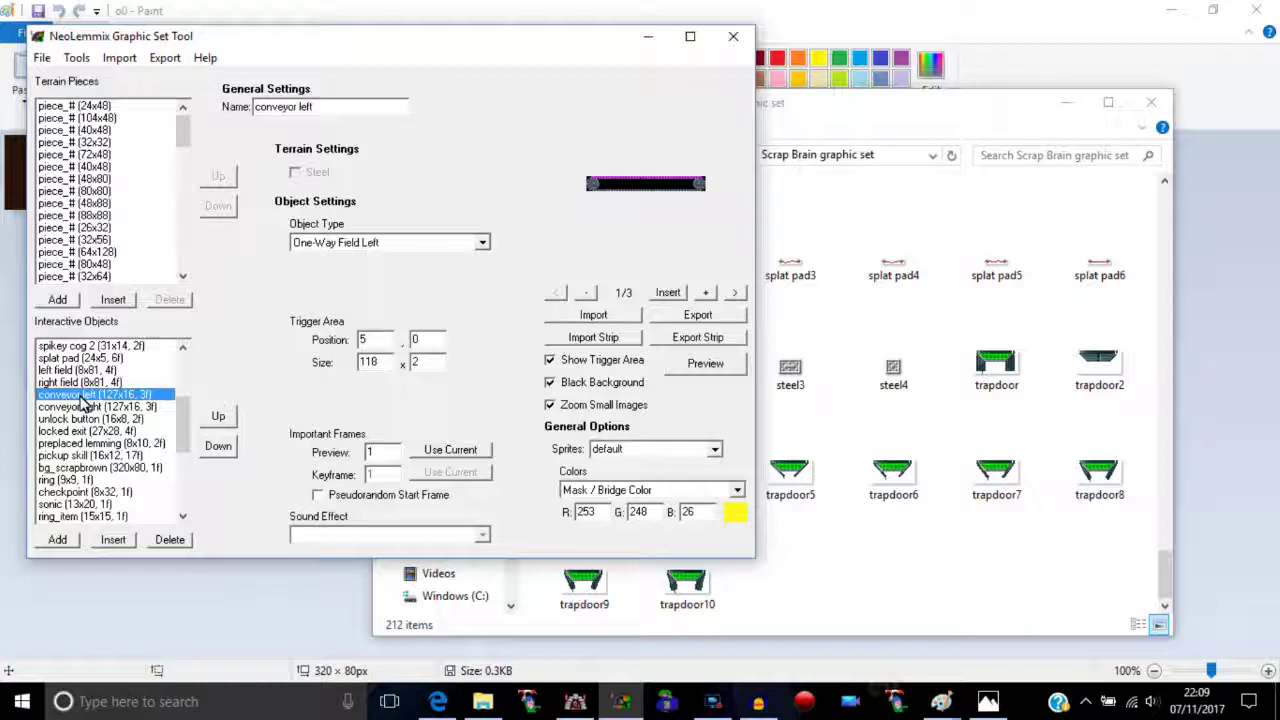
- Check the trapdoor and exit objects again, ending with the trapdoor selected
{"action": "left_click_drag", "start_coordinate": [192, 424], "coordinate": [112, 358]}
{"action": "left_click", "coordinate": [88, 346]}
{"action": "left_click", "coordinate": [98, 358]}
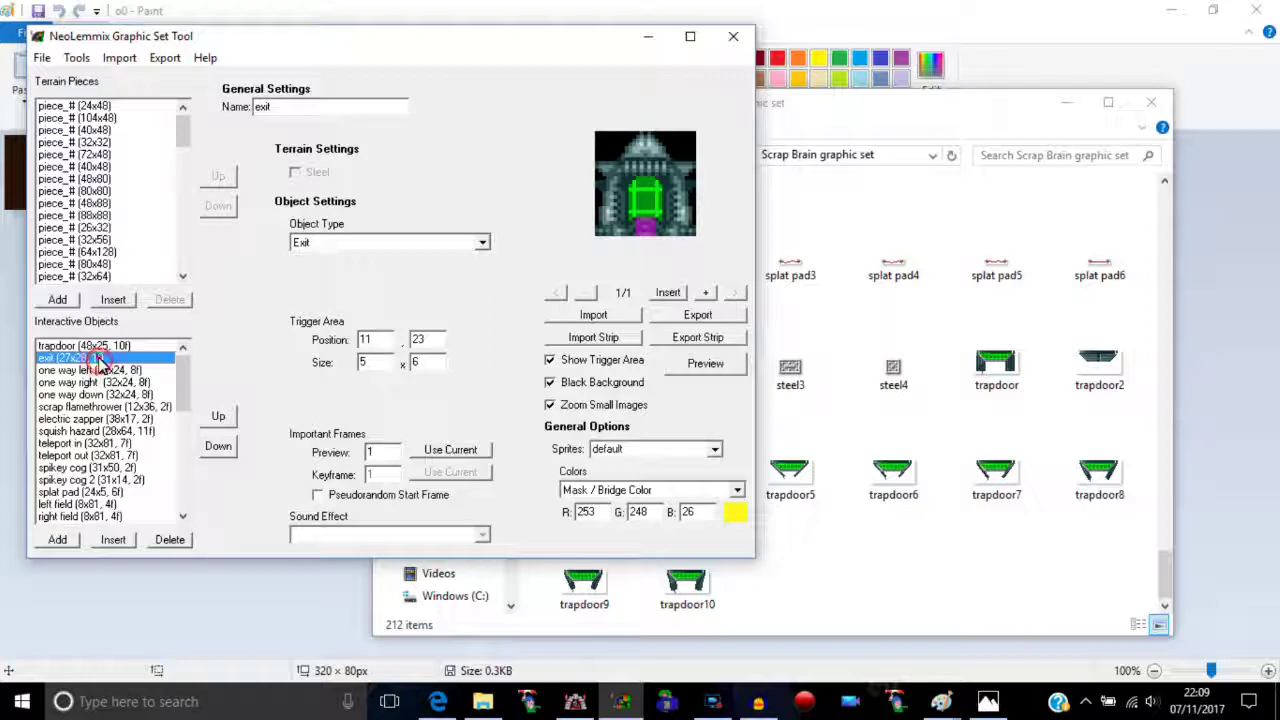
{"action": "left_click", "coordinate": [88, 346]}
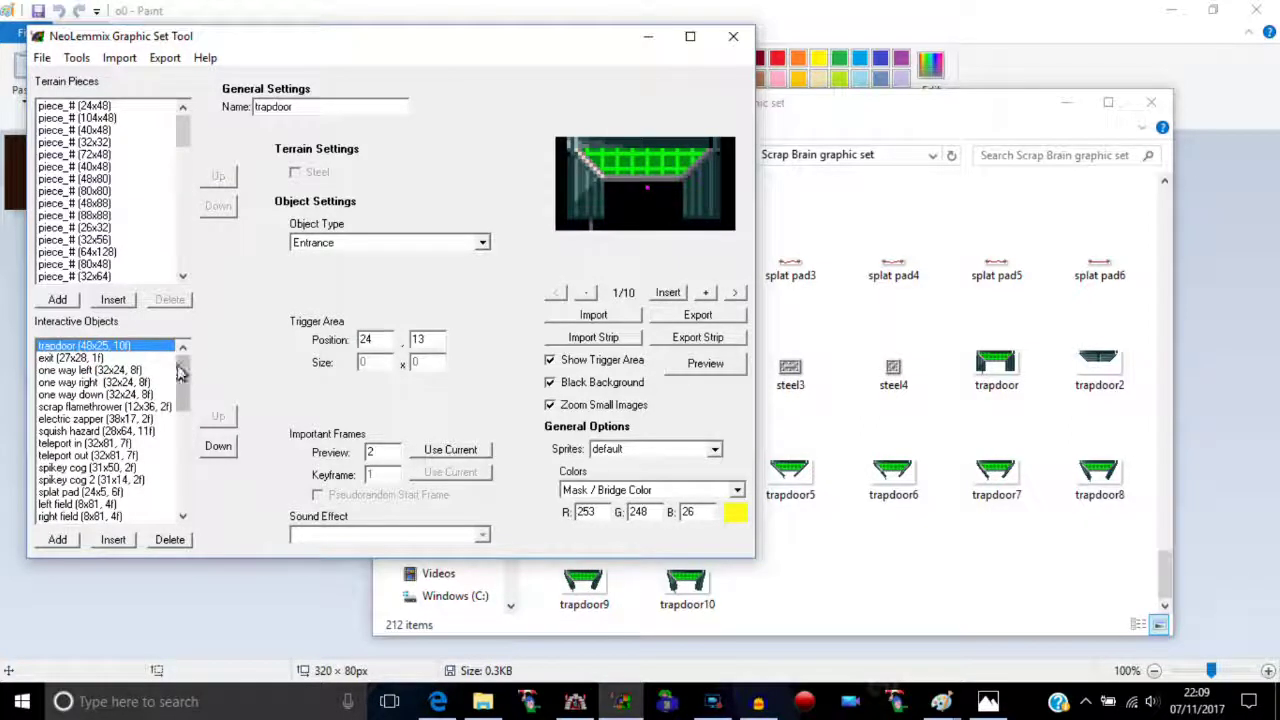
- View the one way left, one way right and one way down objects and their trigger areas
{"action": "left_click", "coordinate": [93, 370]}
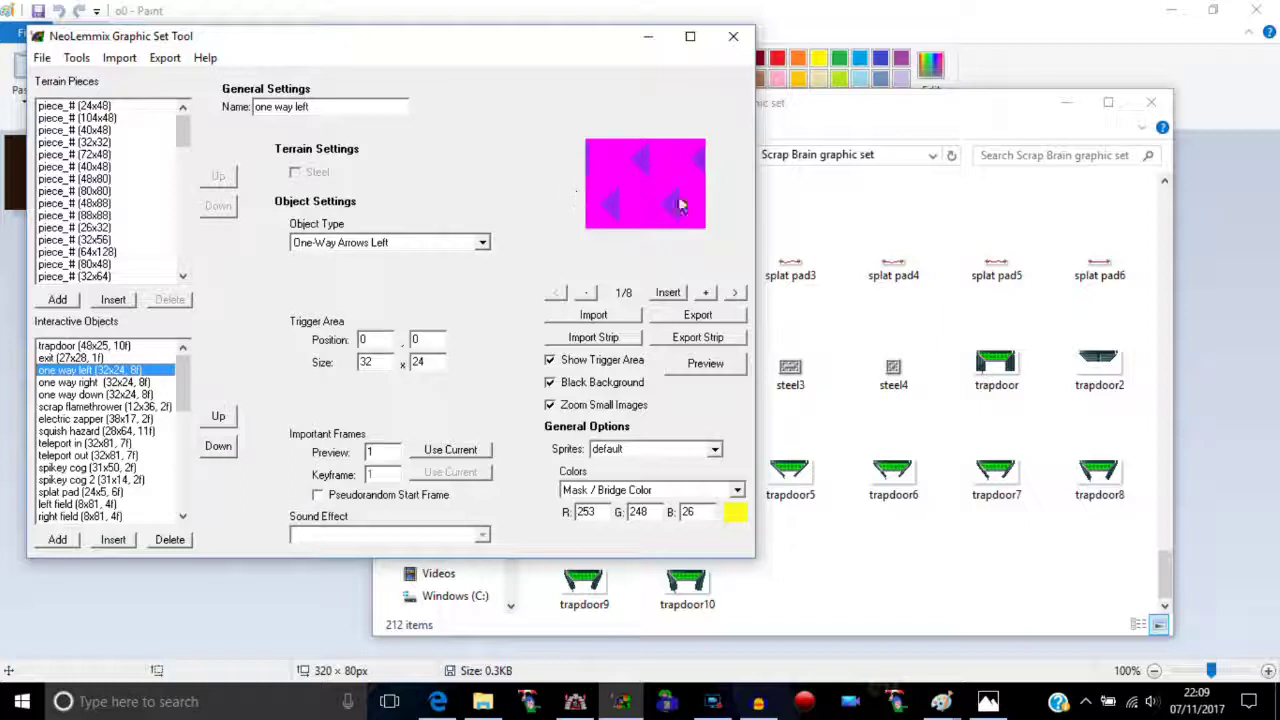
{"action": "left_click", "coordinate": [85, 382]}
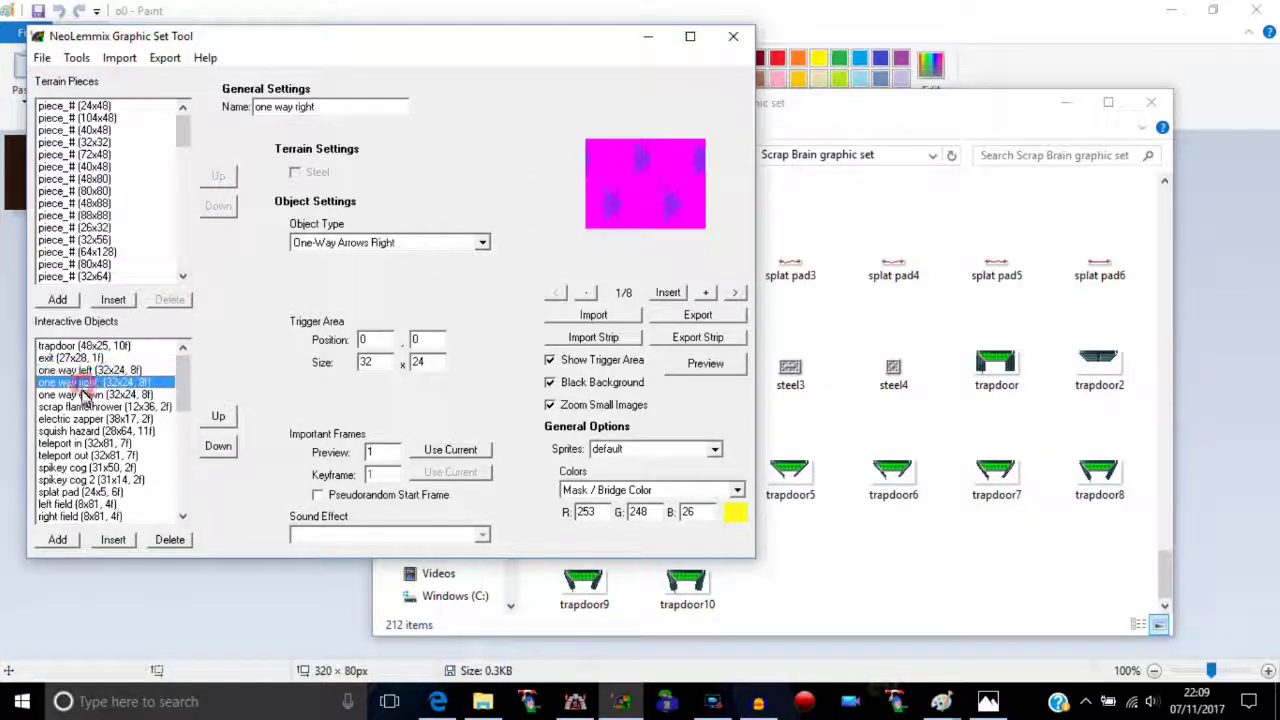
{"action": "left_click", "coordinate": [88, 394]}
- View the settings of the locked exit and the preplaced lemming
{"action": "left_click_drag", "start_coordinate": [183, 388], "coordinate": [190, 428]}
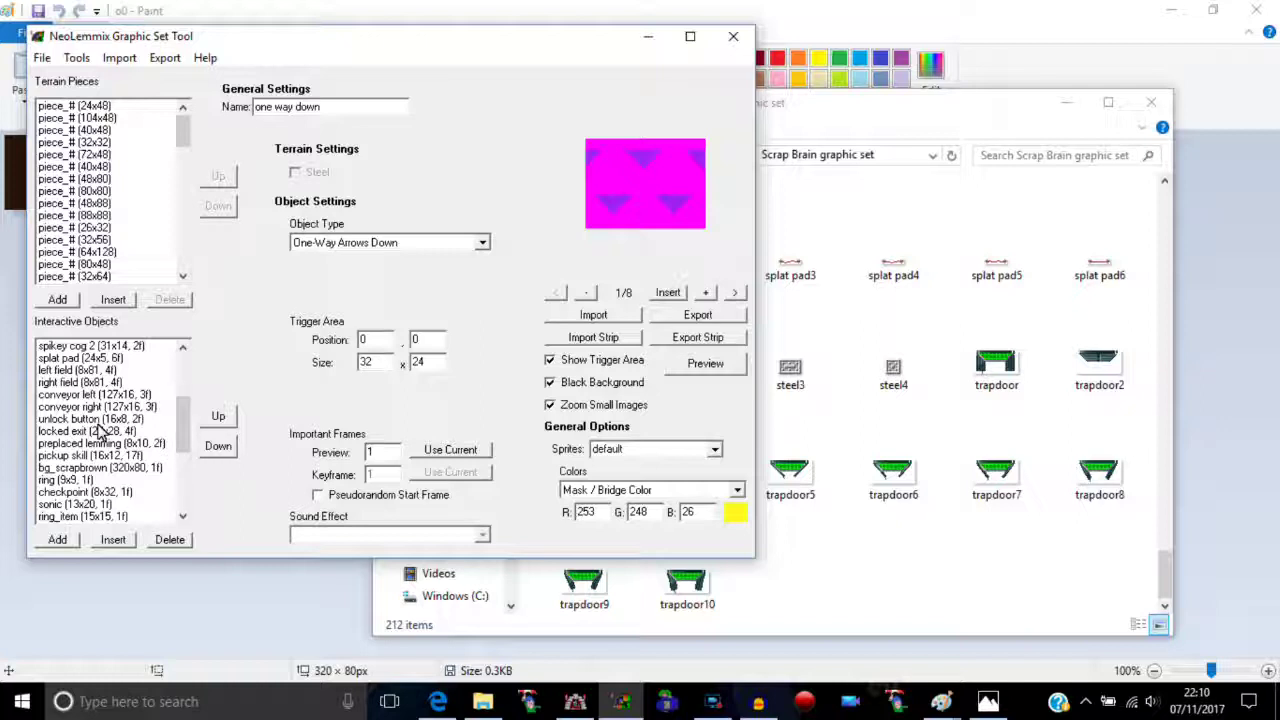
{"action": "left_click_drag", "start_coordinate": [188, 414], "coordinate": [185, 410]}
{"action": "left_click", "coordinate": [68, 455]}
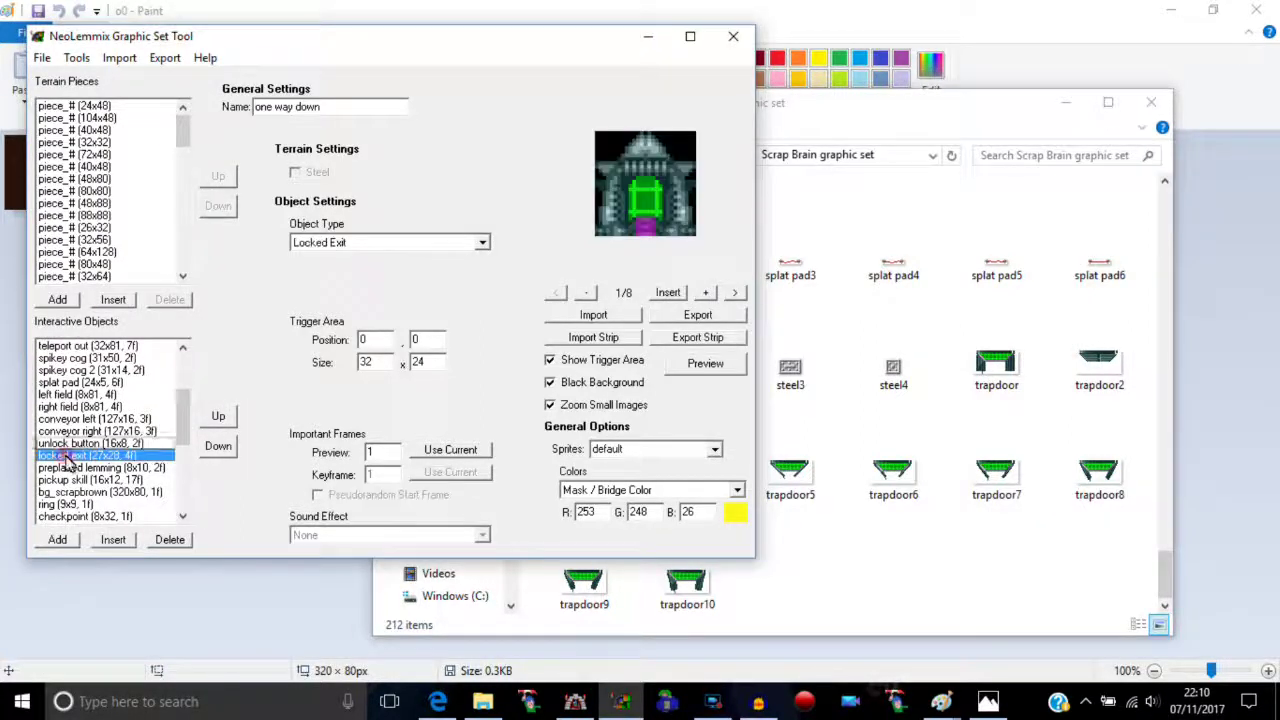
{"action": "left_click", "coordinate": [70, 467]}
- Delete the #40_Entrance object at the end of the interactive objects
{"action": "left_click_drag", "start_coordinate": [186, 410], "coordinate": [180, 493]}
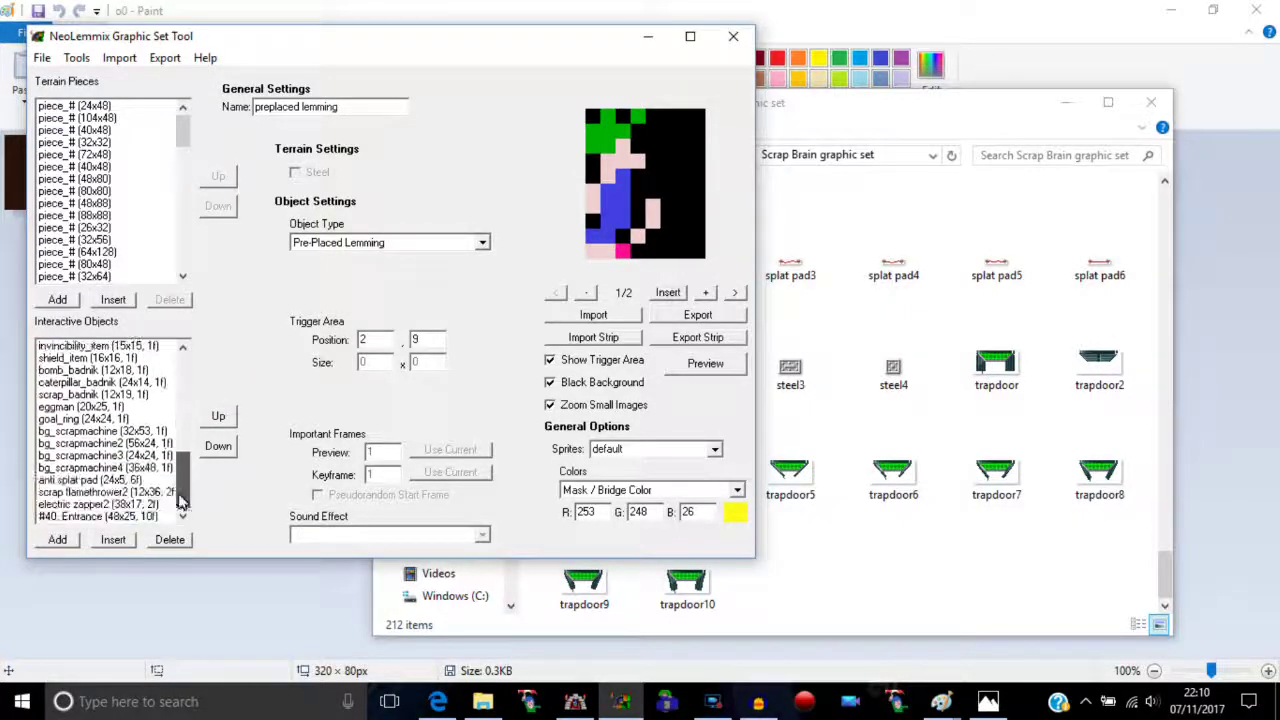
{"action": "left_click", "coordinate": [97, 517]}
{"action": "left_click", "coordinate": [168, 540]}
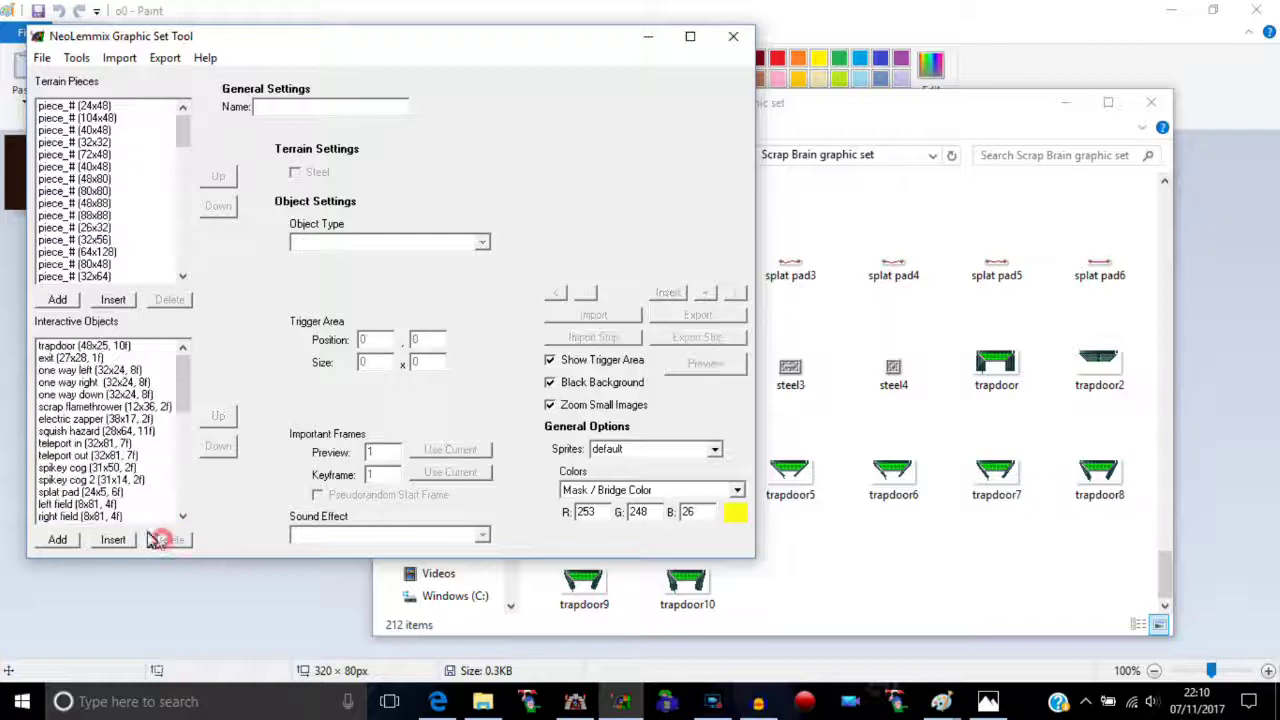
- View the last three interactive objects, from electric zapper2 back to the anti splat pad
{"action": "scroll", "coordinate": [168, 415], "scroll_direction": "down", "scroll_amount": 8}
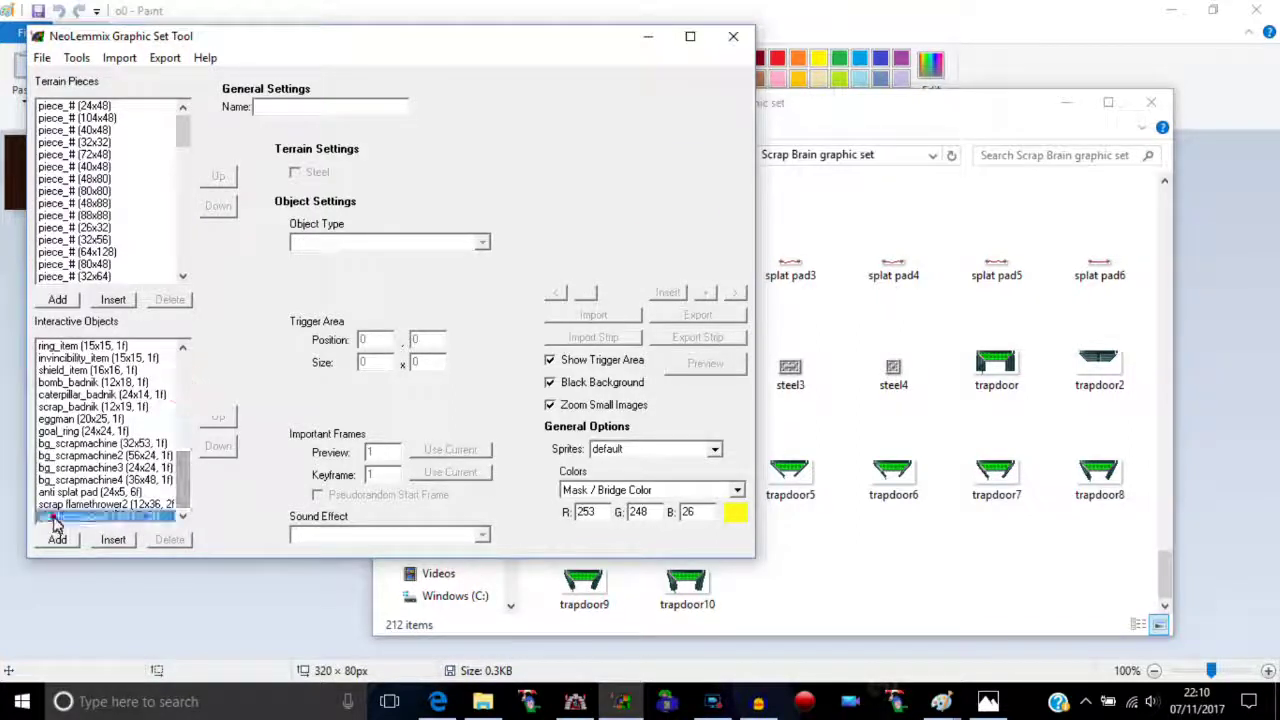
{"action": "left_click", "coordinate": [57, 518]}
{"action": "key", "text": "Up"}
{"action": "key", "text": "Up"}
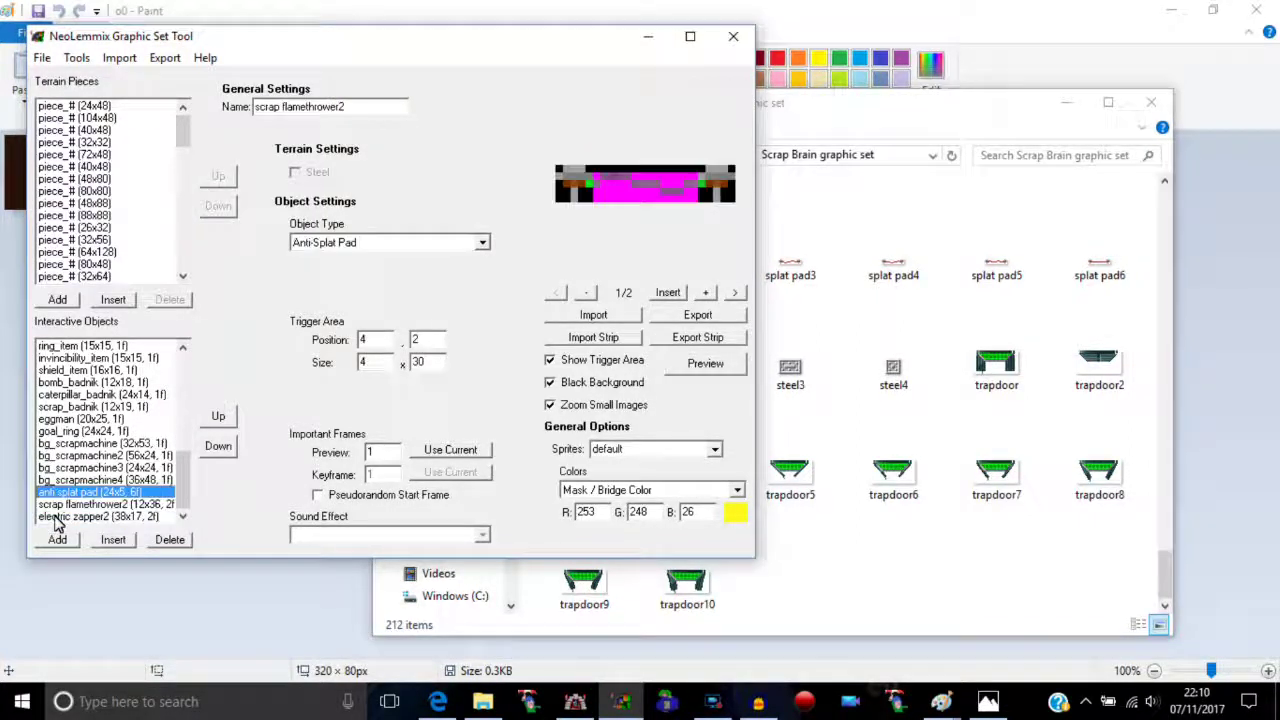
- Switch repeatedly between scrap flamethrower2 and electric zapper2 to compare their orientation and triggers, ending on scrap flamethrower2
{"action": "key", "text": "Down"}
{"action": "key", "text": "Down"}
{"action": "key", "text": "Up"}
{"action": "key", "text": "Down"}
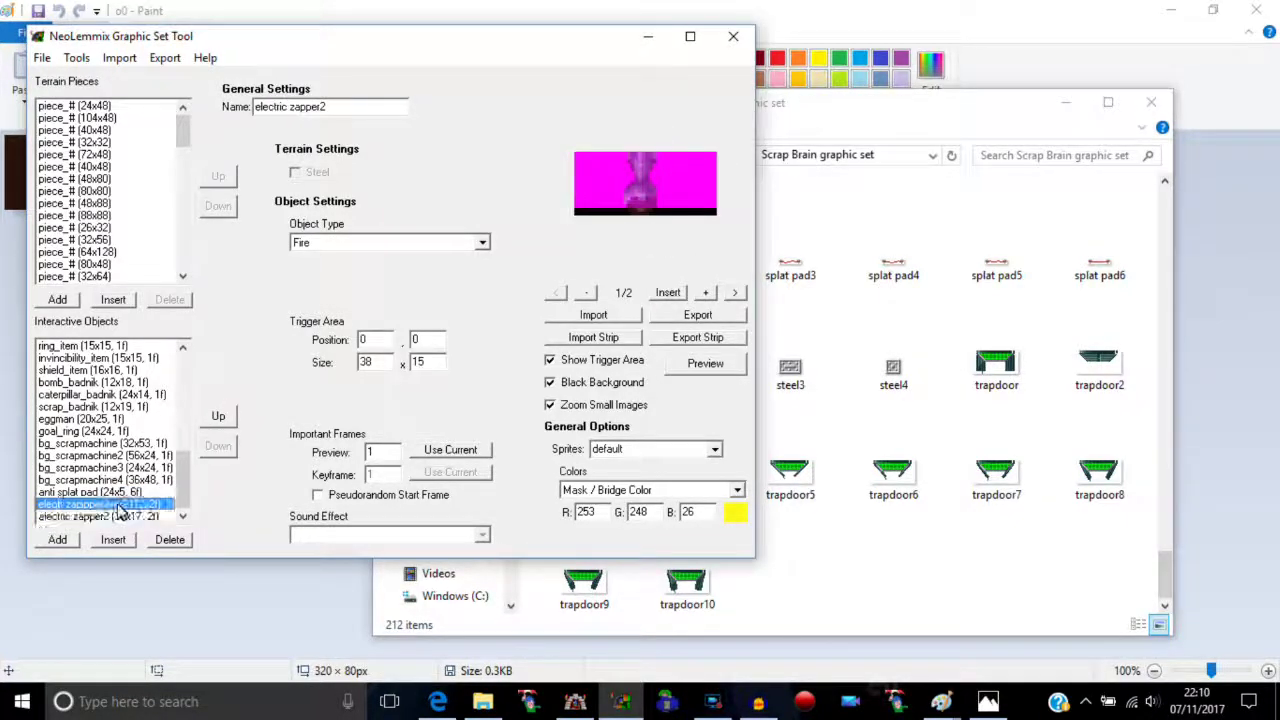
{"action": "key", "text": "Up"}
{"action": "key", "text": "Down"}
{"action": "key", "text": "Up"}
{"action": "key", "text": "Down"}
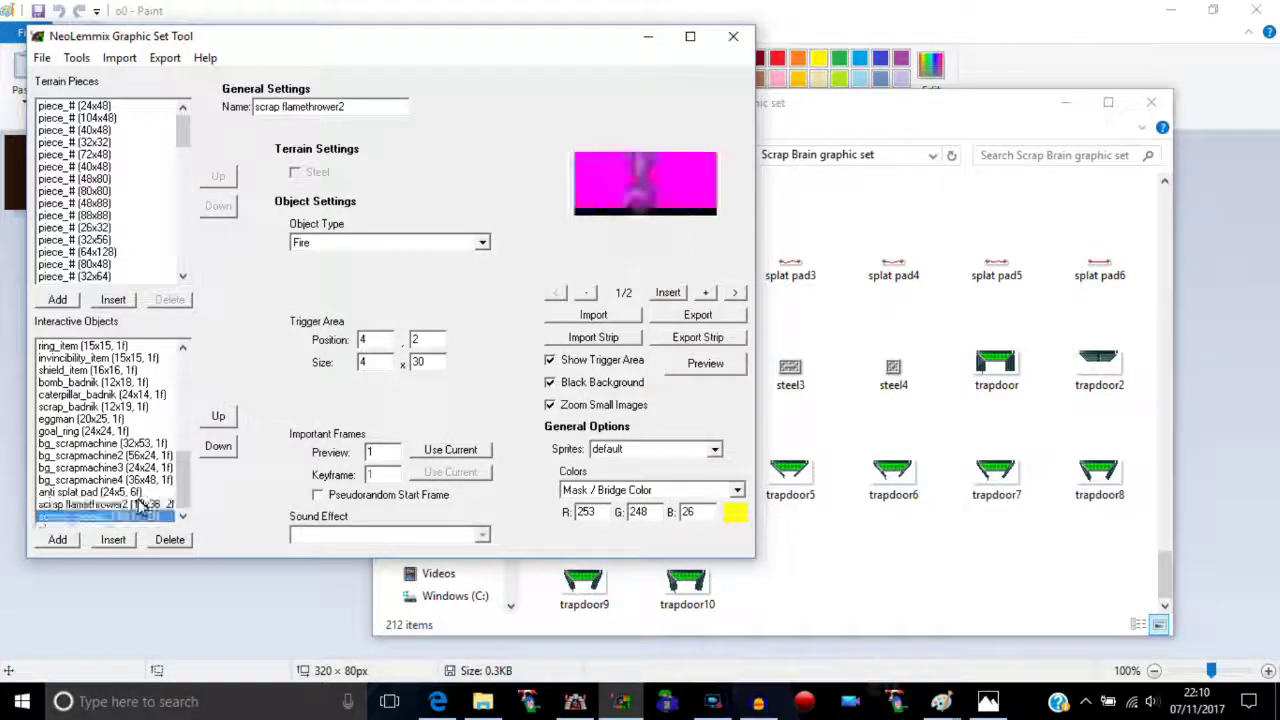
{"action": "key", "text": "Up"}
{"action": "key", "text": "Down"}
{"action": "key", "text": "Up"}
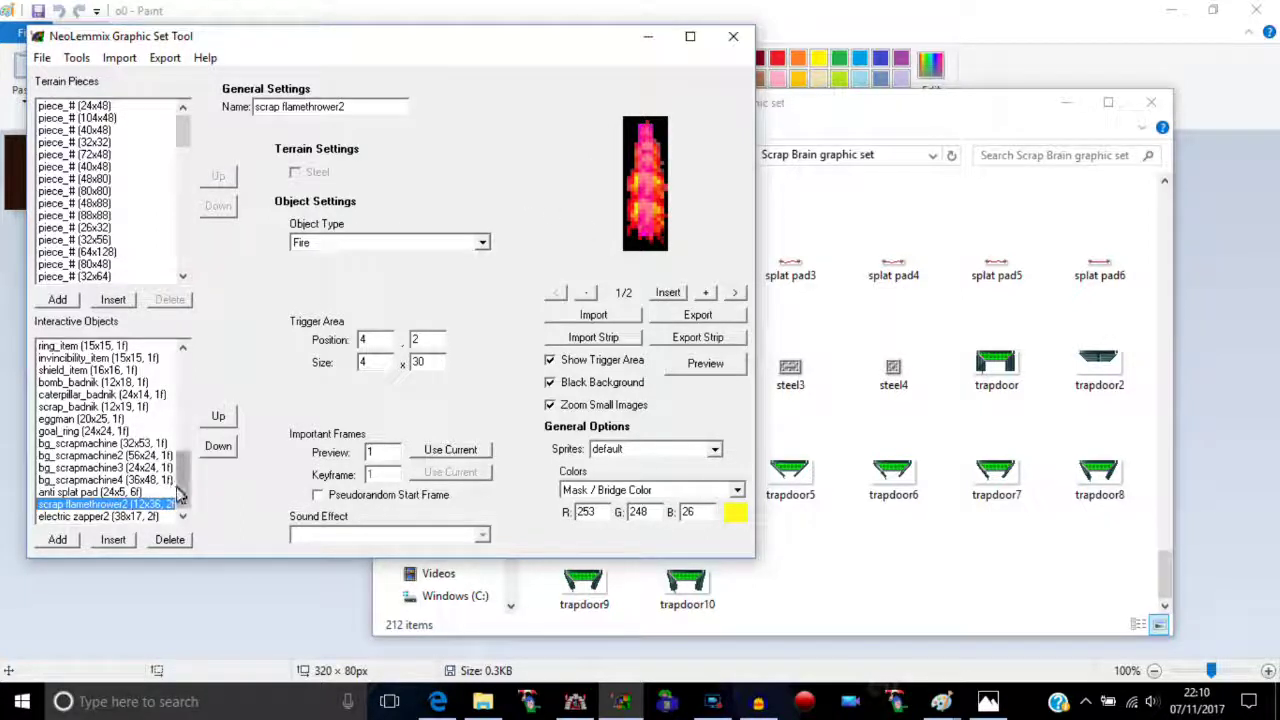
- Go back through electric zapper2, scrap flamethrower2 and the anti splat pad, ending on bg_scrapmachine4
{"action": "left_click_drag", "start_coordinate": [183, 490], "coordinate": [183, 541]}
{"action": "left_click", "coordinate": [95, 516]}
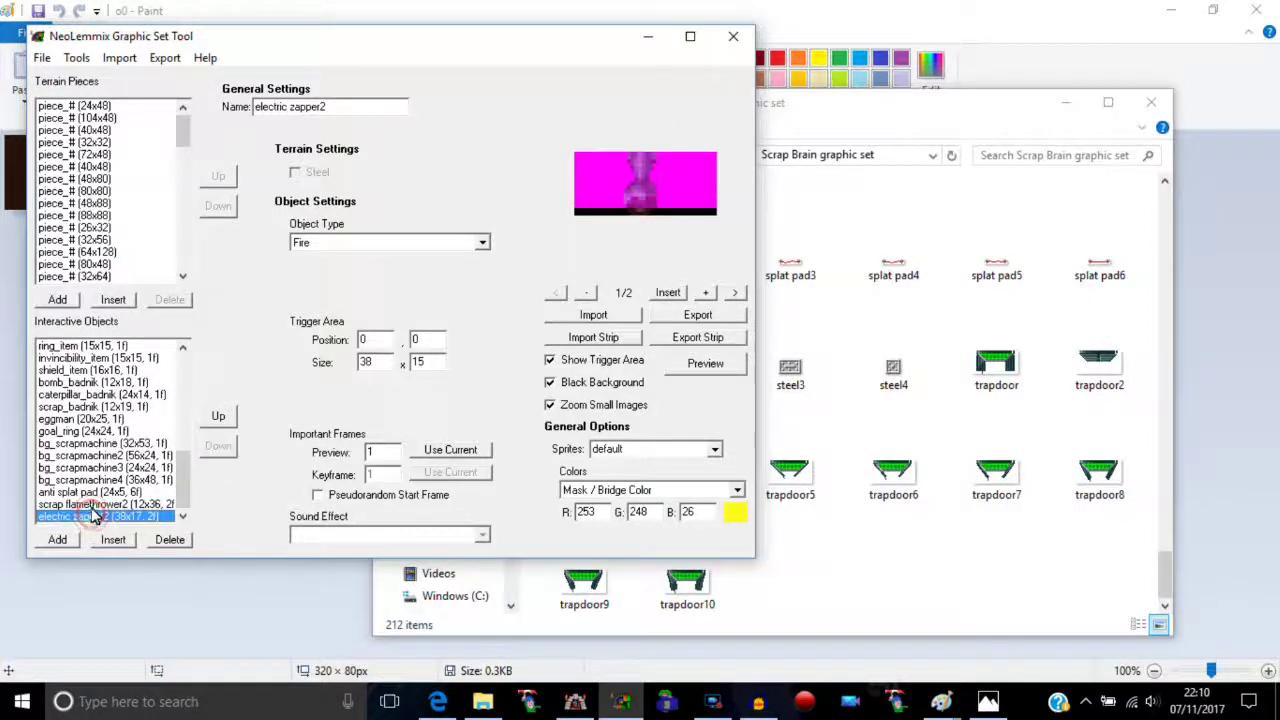
{"action": "left_click", "coordinate": [95, 505]}
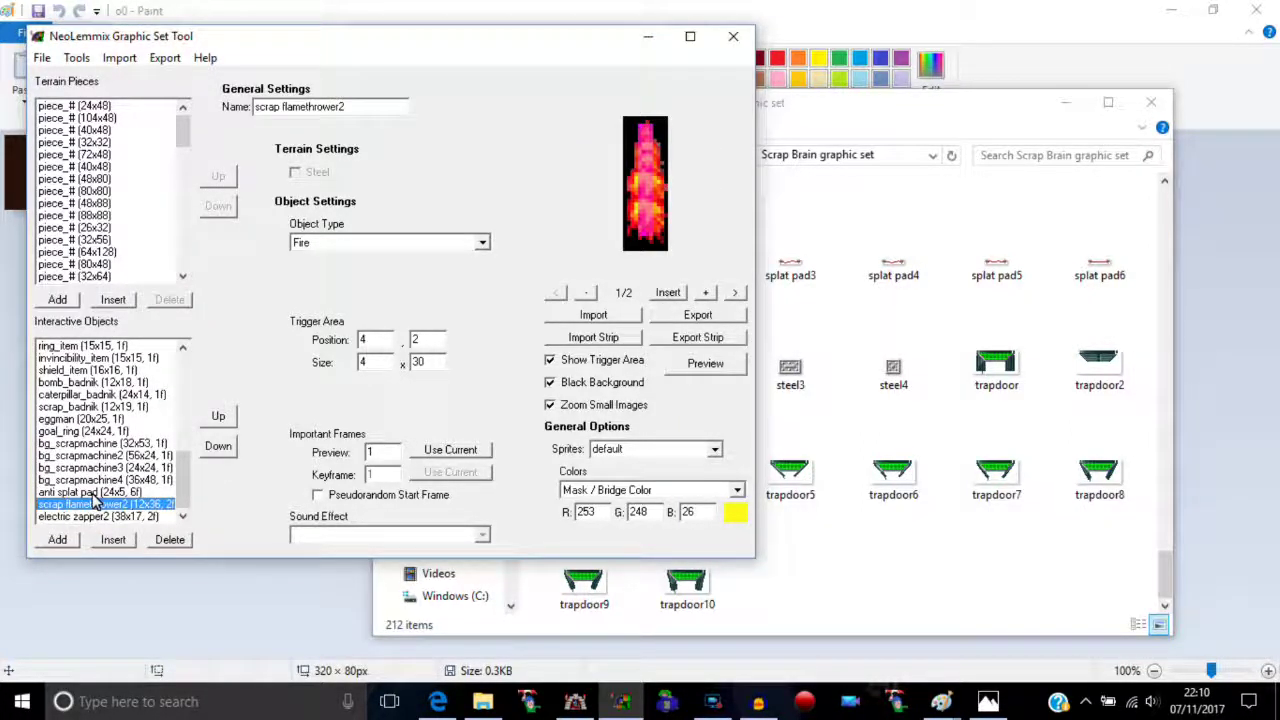
{"action": "left_click", "coordinate": [93, 492]}
{"action": "left_click", "coordinate": [101, 481]}
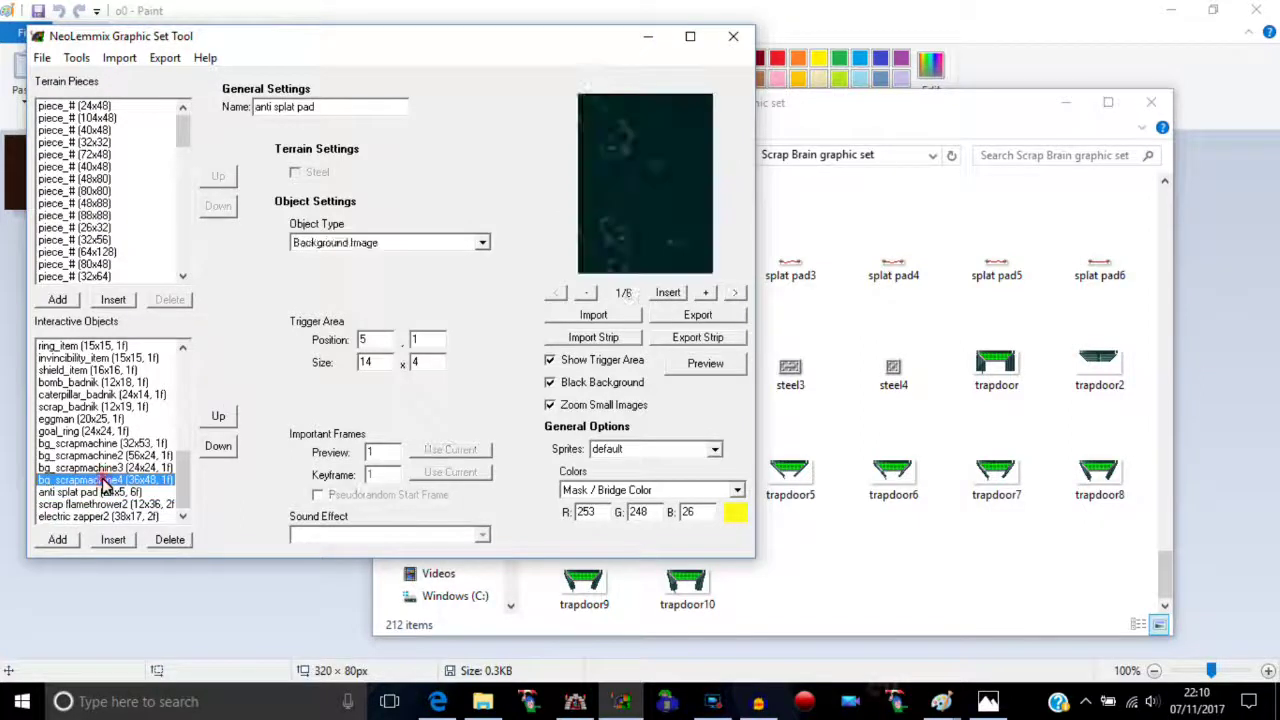
- Examine the goal_ring and bg_scrapmachine objects one by one, ending with bg_scrapmachine2 selected
{"action": "key", "text": "Up"}
{"action": "key", "text": "Up"}
{"action": "key", "text": "Up"}
{"action": "key", "text": "Up"}
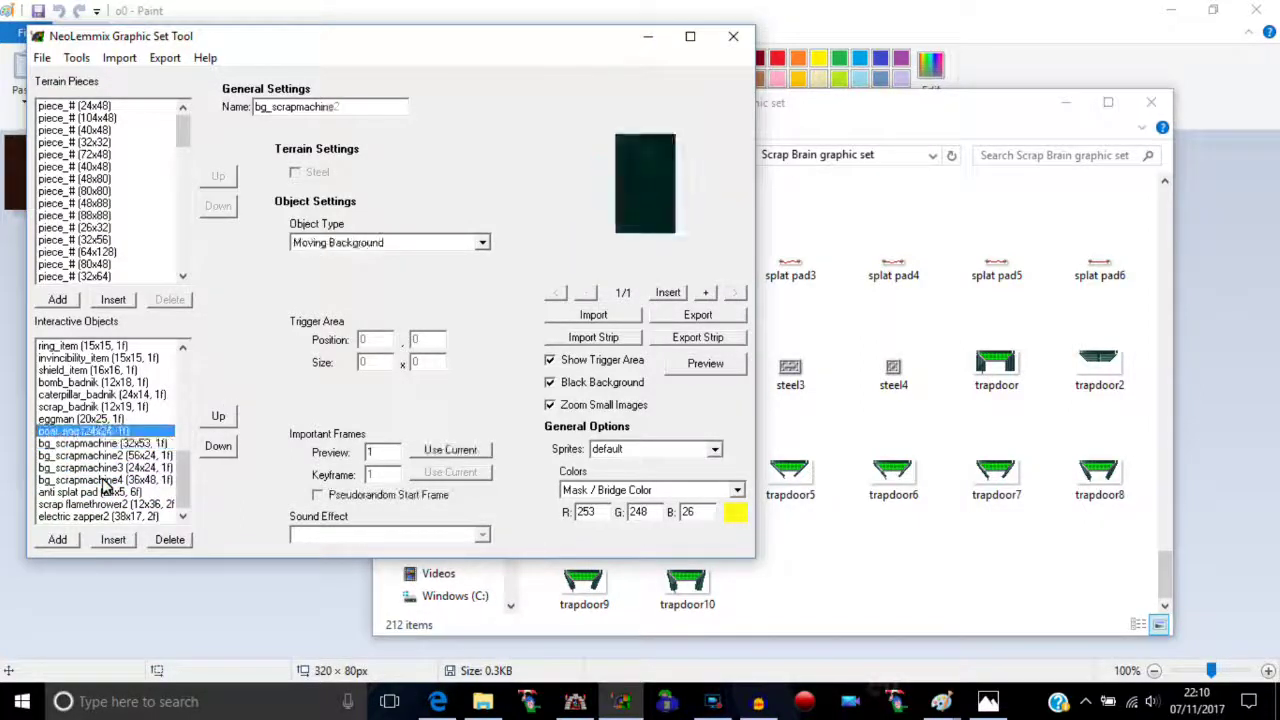
{"action": "key", "text": "Down"}
{"action": "key", "text": "Down"}
{"action": "key", "text": "Down"}
{"action": "key", "text": "Up"}
{"action": "key", "text": "Down"}
{"action": "key", "text": "Up"}
{"action": "key", "text": "Up"}
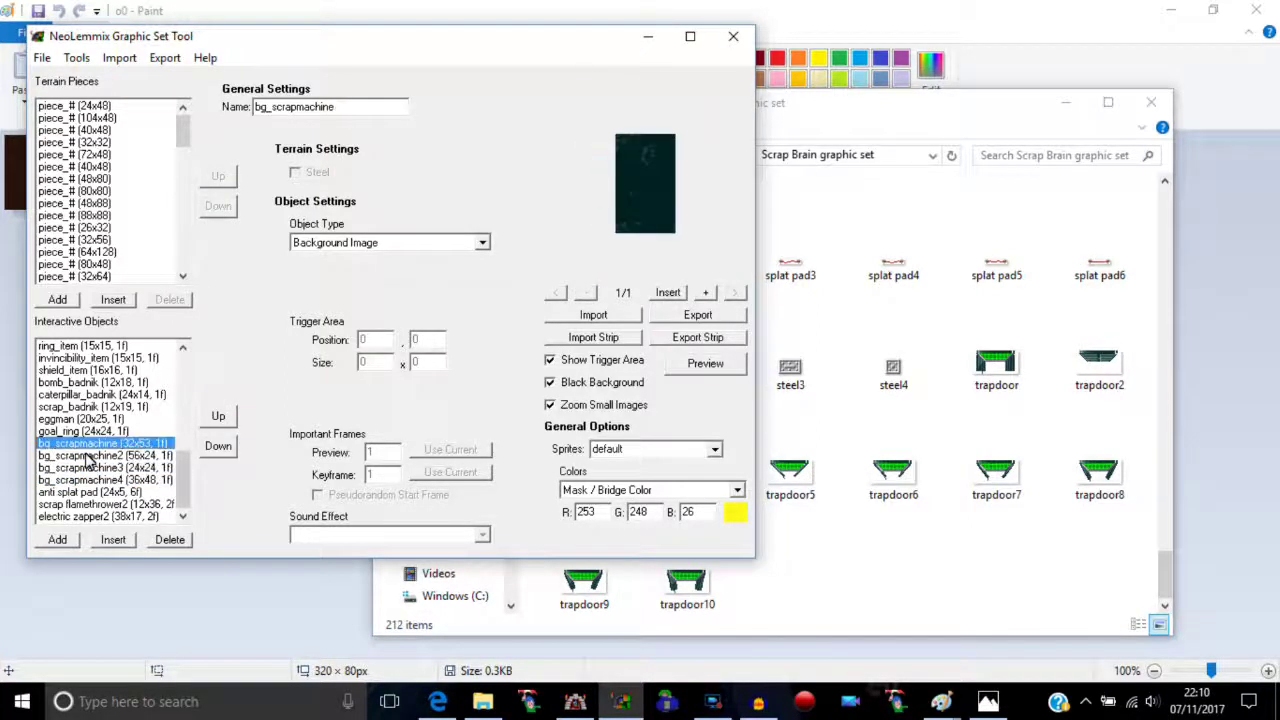
{"action": "key", "text": "Down"}
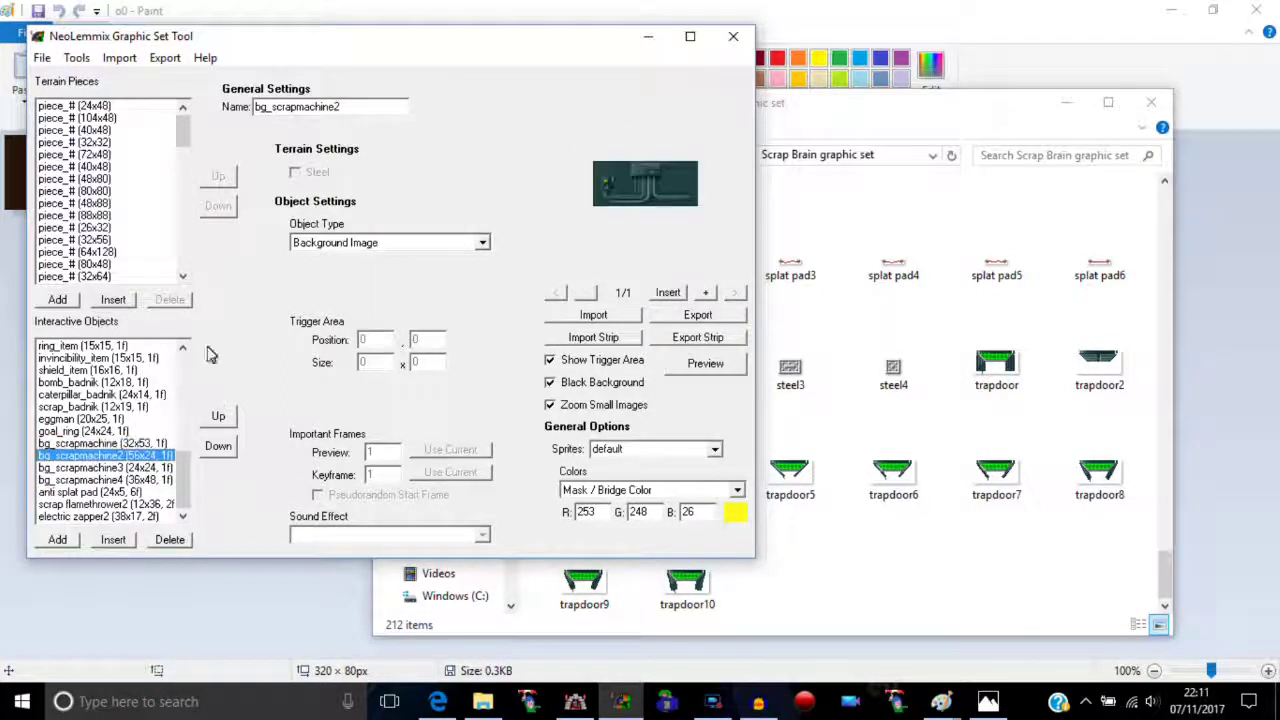
- Show the available object types for bg_scrapmachine2 and look over the Moving Background and Background Image options
{"action": "left_click", "coordinate": [400, 246]}
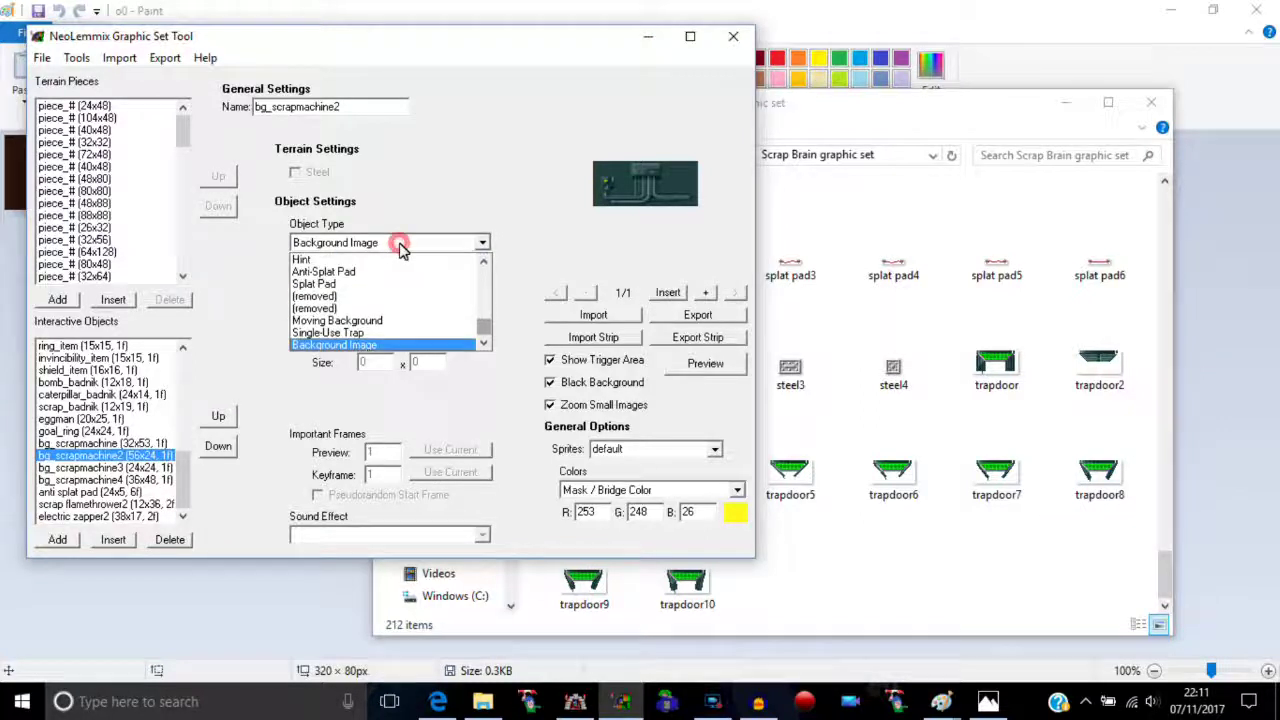
{"action": "mouse_move", "coordinate": [487, 333]}
{"action": "left_mouse_down"}
{"action": "mouse_move", "coordinate": [486, 276]}
{"action": "mouse_move", "coordinate": [502, 345]}
{"action": "left_mouse_up"}
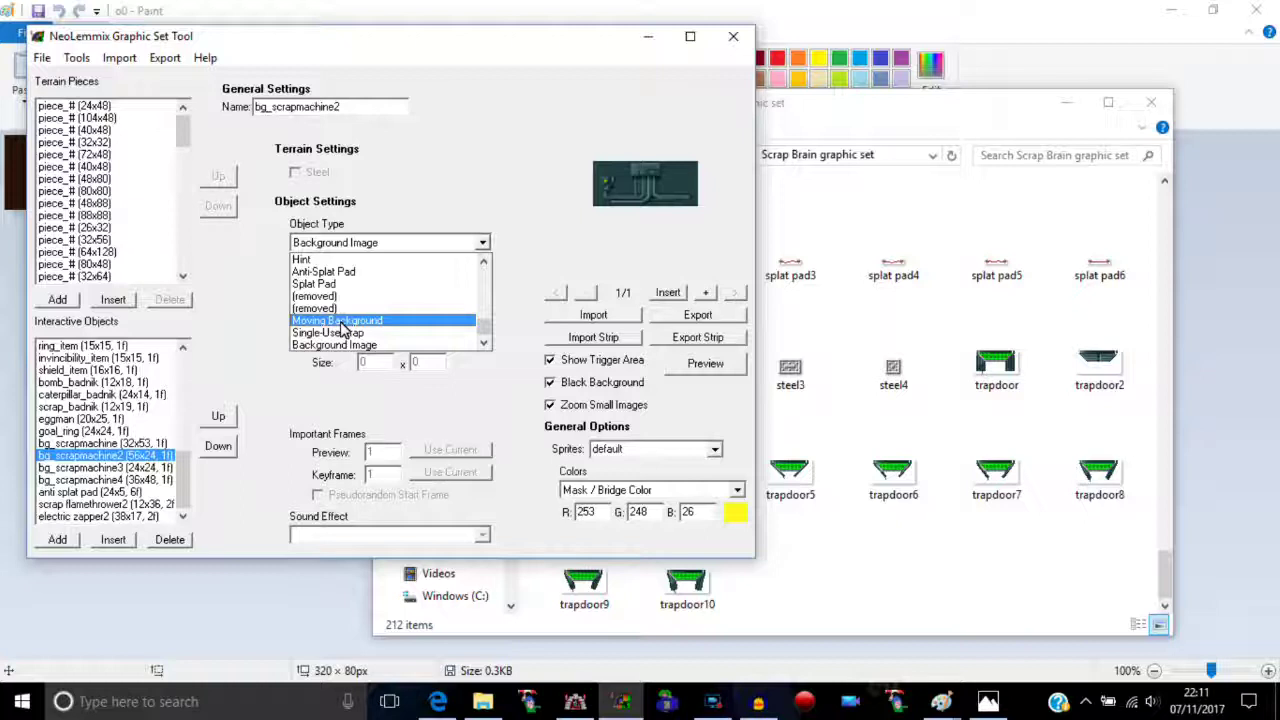
{"action": "mouse_move", "coordinate": [484, 333]}
{"action": "left_mouse_down"}
{"action": "mouse_move", "coordinate": [486, 274]}
{"action": "mouse_move", "coordinate": [502, 342]}
{"action": "left_mouse_up"}
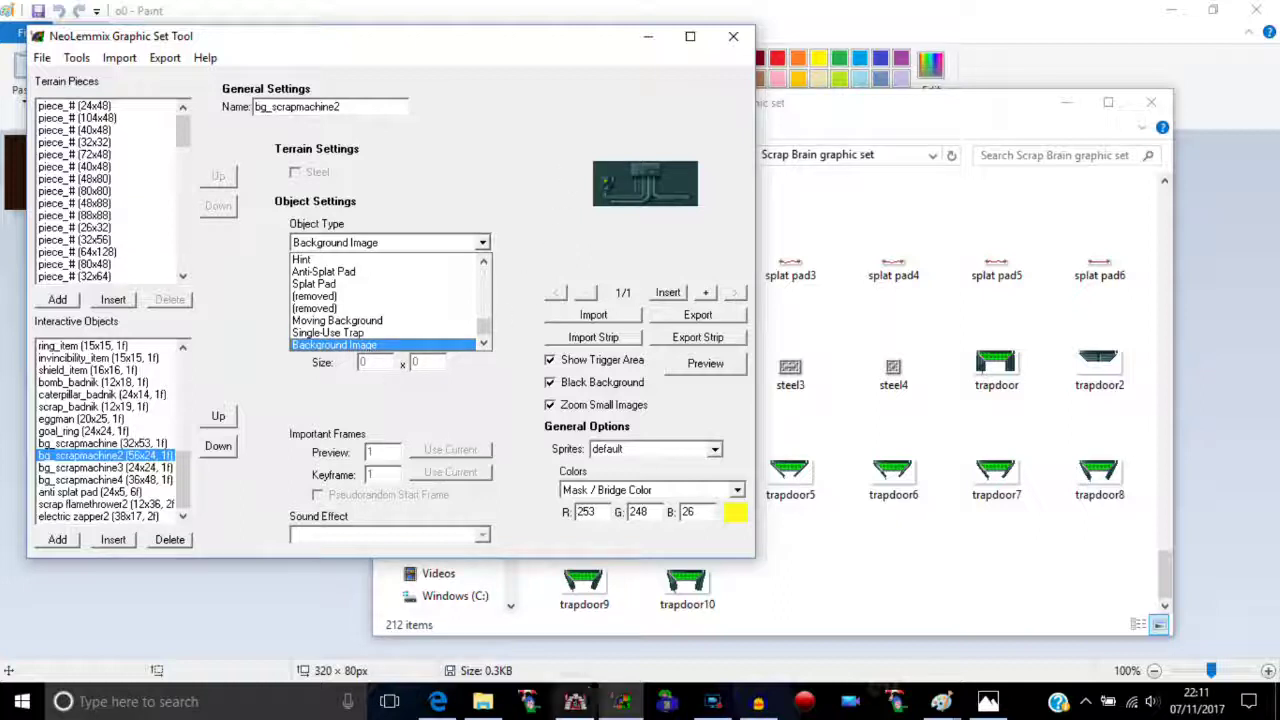
- Switch to NeoLemmix Editor and open the background selection from the level properties of You Get What You Deserve!
{"action": "left_click", "coordinate": [575, 701]}
{"action": "left_click", "coordinate": [138, 30]}
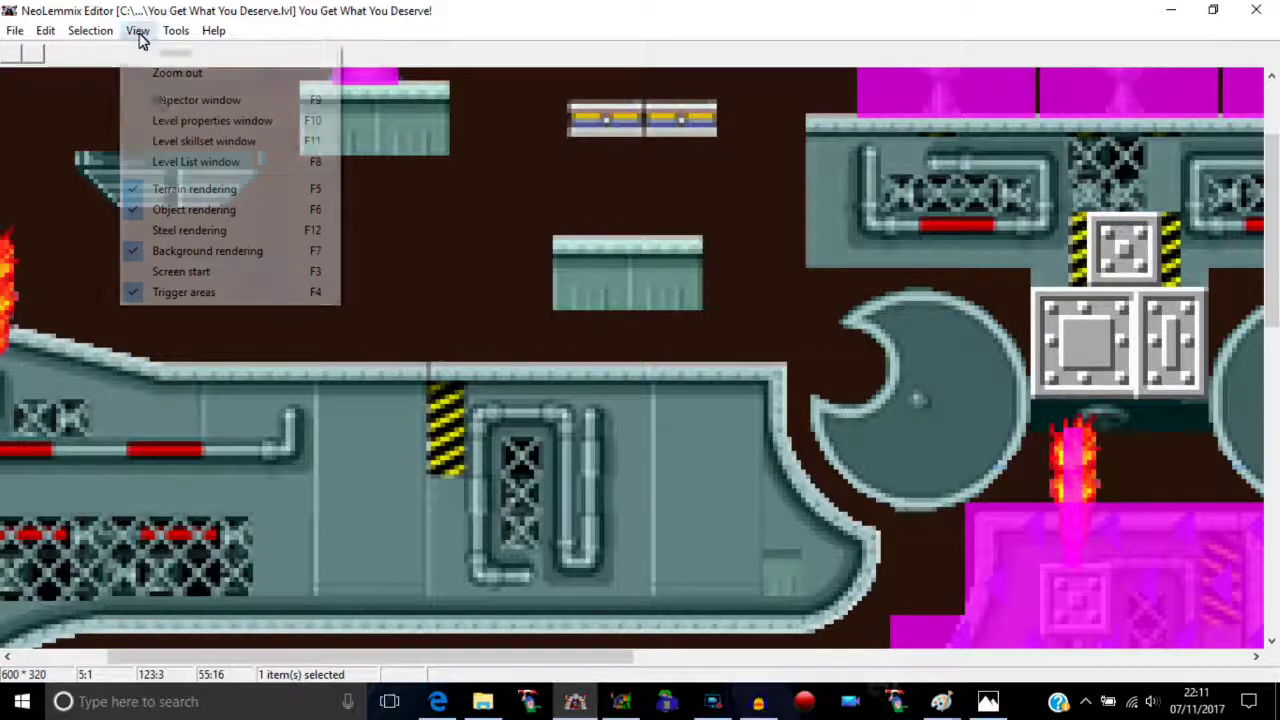
{"action": "left_click", "coordinate": [180, 128]}
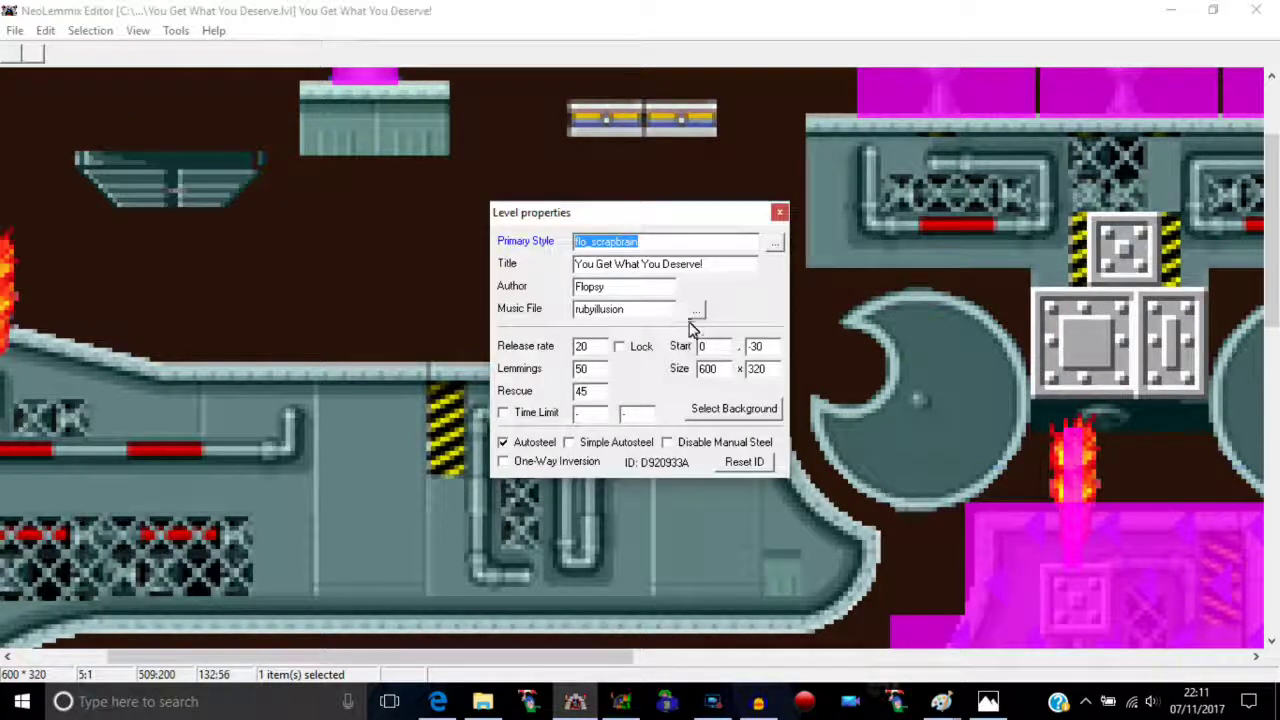
{"action": "left_click", "coordinate": [738, 410]}
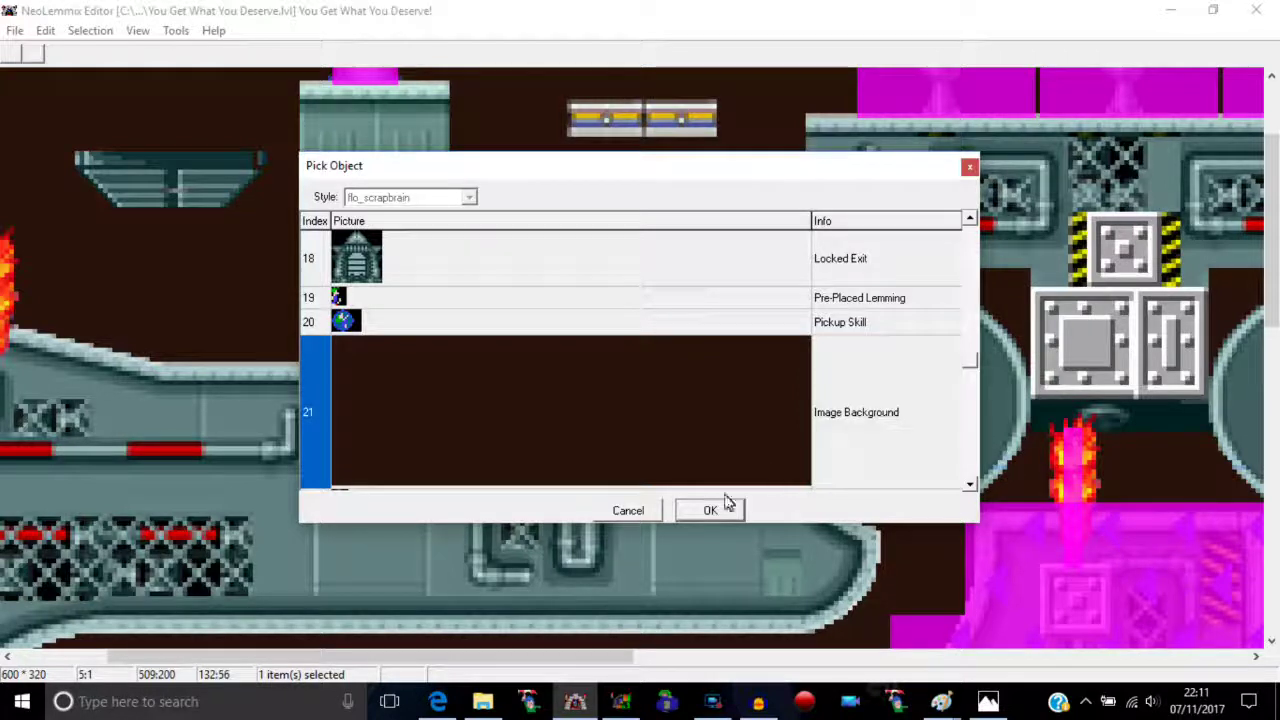
- Cancel the background selection, switch to NeoLemmix Graphic Set Tool and select the goal_ring object
{"action": "left_click", "coordinate": [628, 510]}
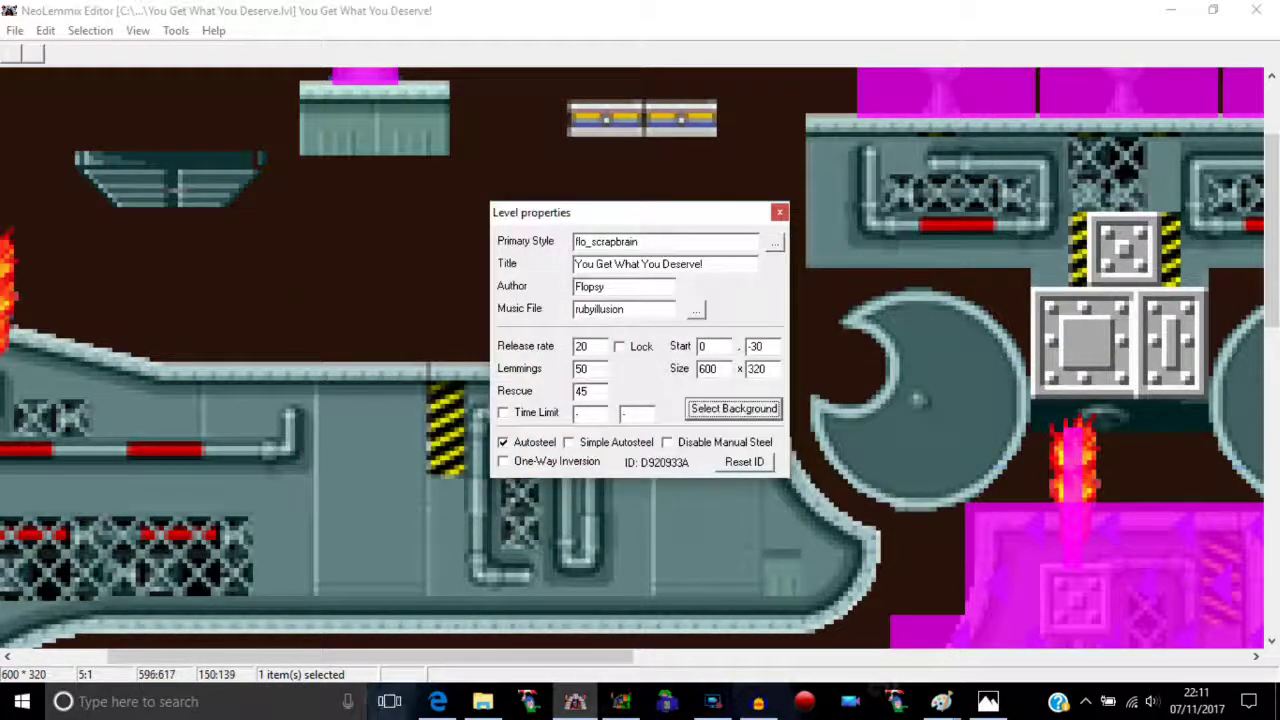
{"action": "left_click", "coordinate": [622, 701]}
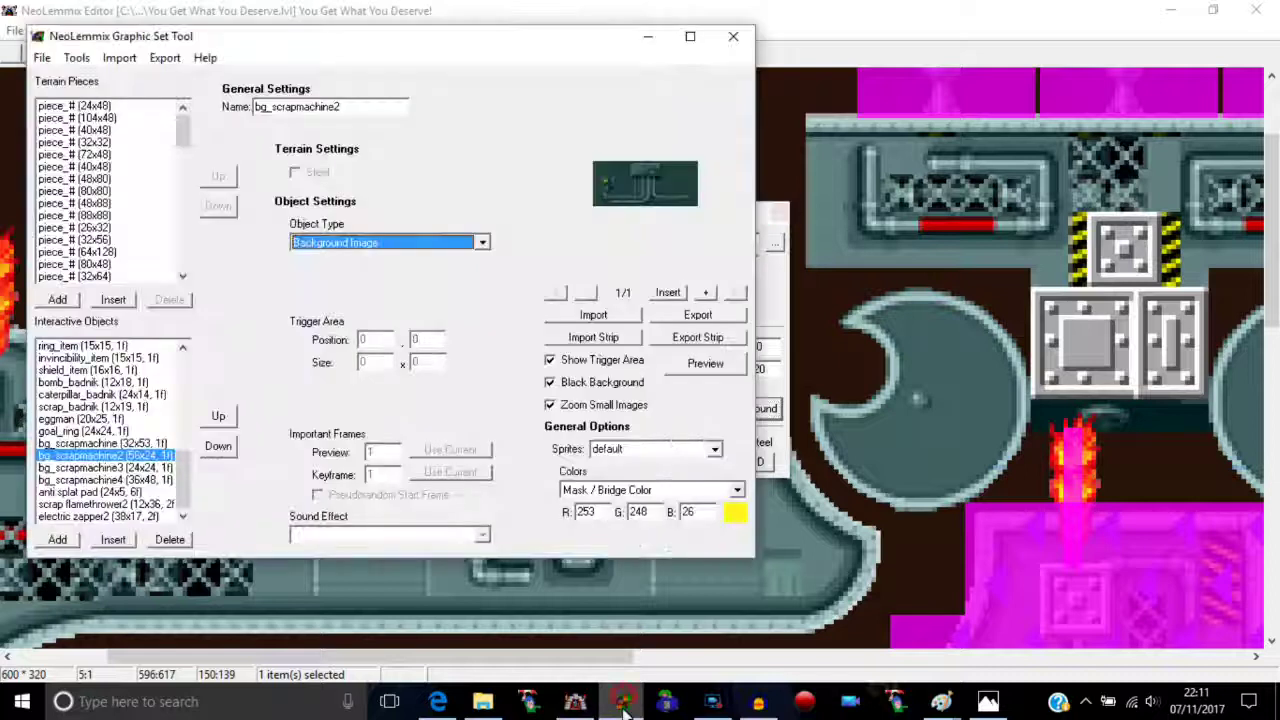
{"action": "left_click", "coordinate": [88, 431]}
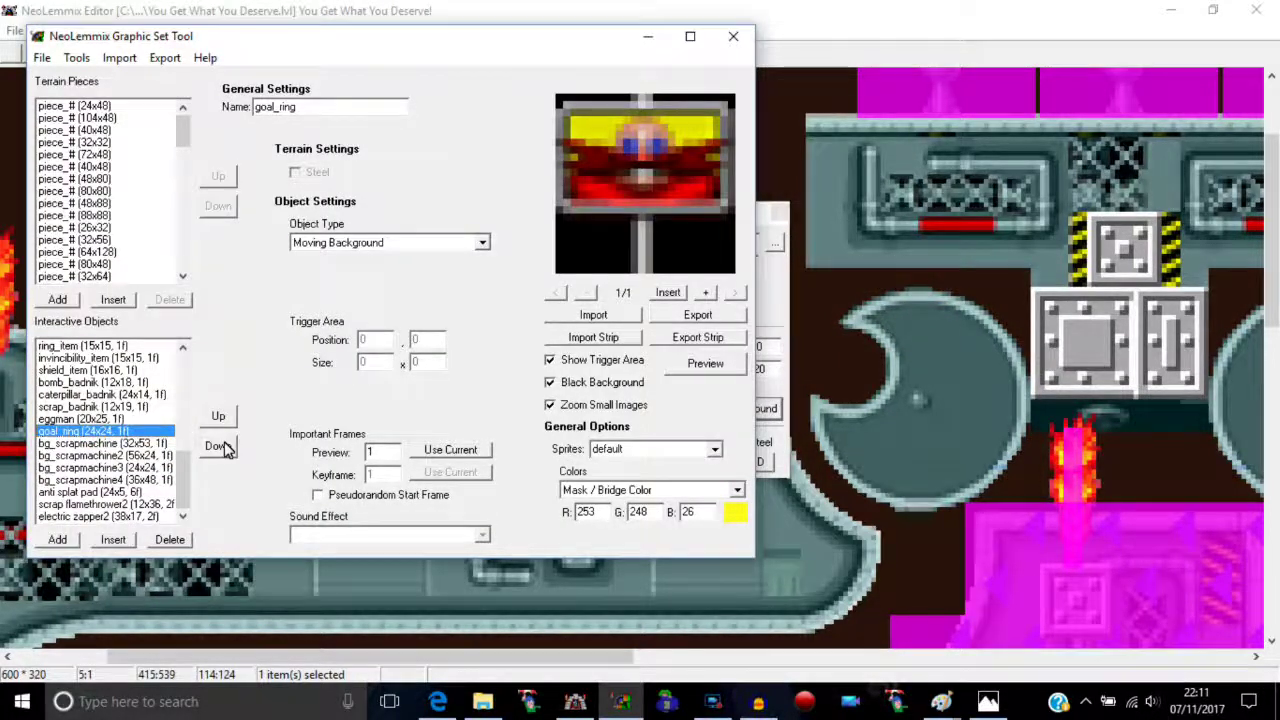
- Step down from goal_ring through the bg_scrapmachine objects and back up to compare them
{"action": "key", "text": "Down"}
{"action": "key", "text": "Down"}
{"action": "key", "text": "Down"}
{"action": "key", "text": "Down"}
{"action": "key", "text": "Down"}
{"action": "key", "text": "Up"}
{"action": "key", "text": "Up"}
{"action": "key", "text": "Up"}
{"action": "key", "text": "Up"}
{"action": "key", "text": "Up"}
{"action": "key", "text": "Up"}
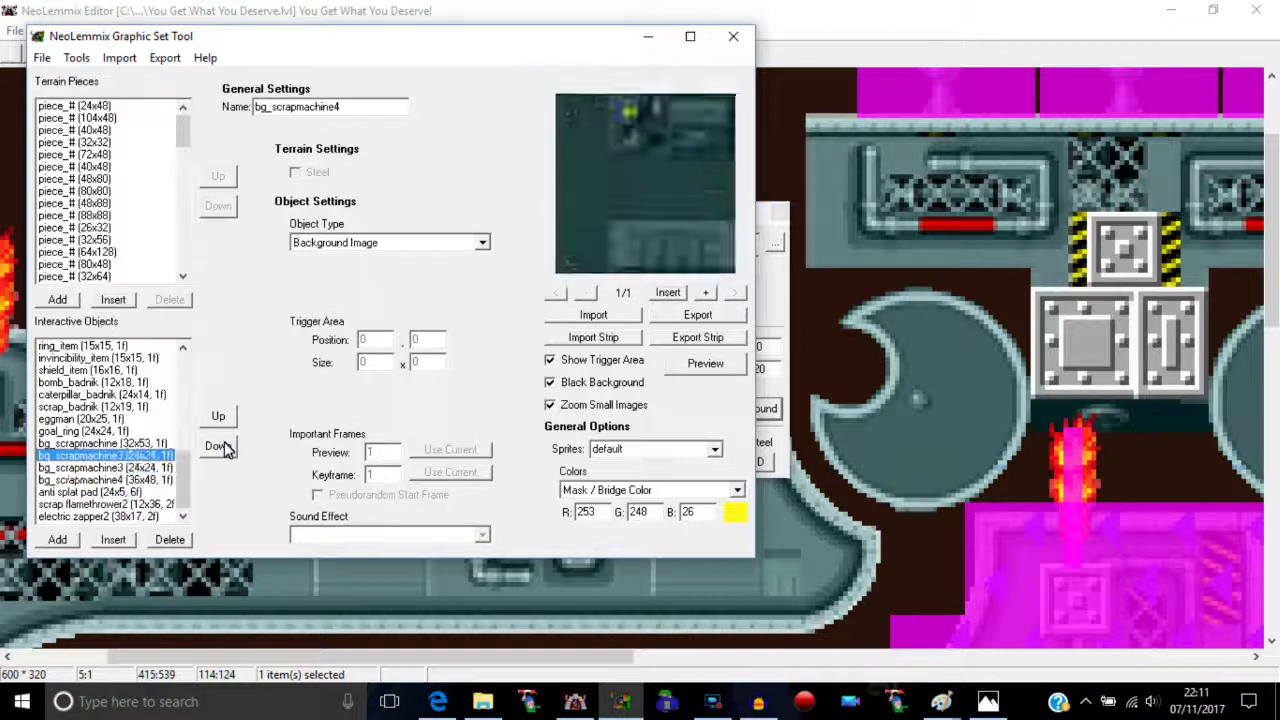
- Go back up through the badnik, item, pickup skill and preplaced lemming objects as far as spikey cog
{"action": "key", "text": "Up"}
{"action": "key", "text": "Up"}
{"action": "key", "text": "Up"}
{"action": "key", "text": "Up"}
{"action": "key", "text": "Up"}
{"action": "key", "text": "Up"}
{"action": "key", "text": "Up"}
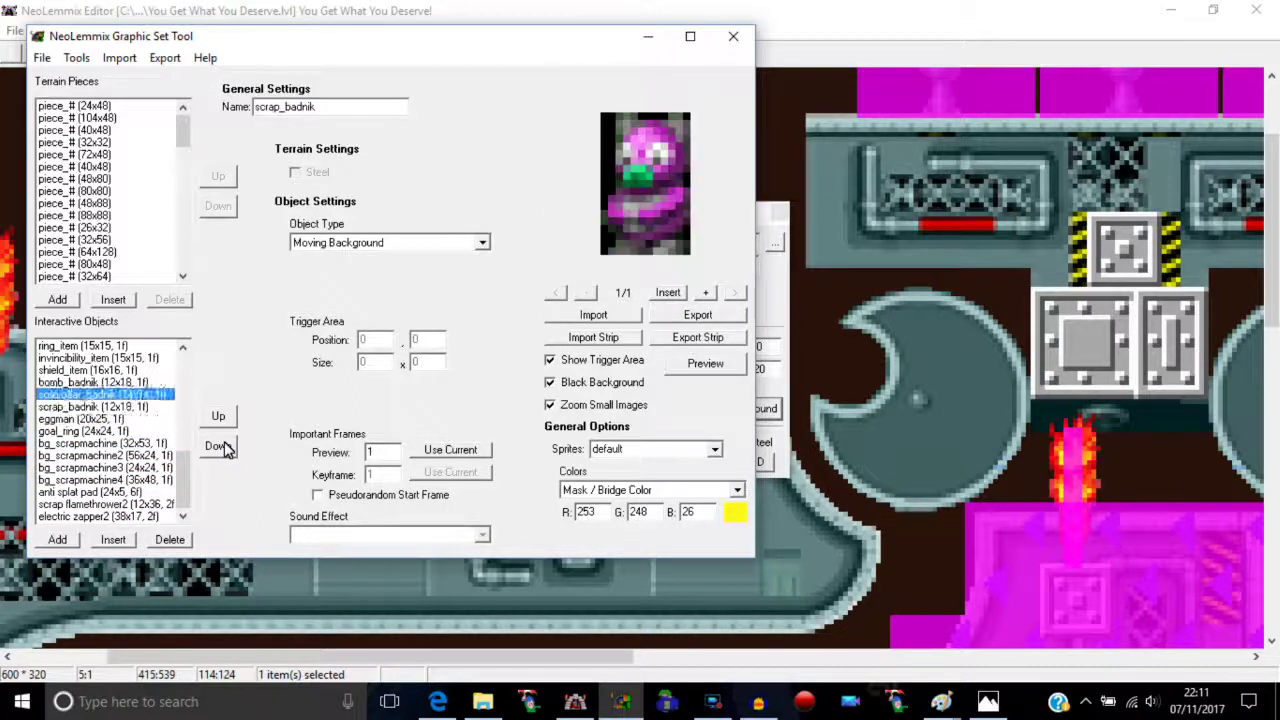
{"action": "key", "text": "Up"}
{"action": "key", "text": "Up"}
{"action": "key", "text": "Up"}
{"action": "key", "text": "Up"}
{"action": "key", "text": "Up"}
{"action": "key", "text": "Up"}
{"action": "key", "text": "Up"}
{"action": "key", "text": "Up"}
{"action": "key", "text": "Up"}
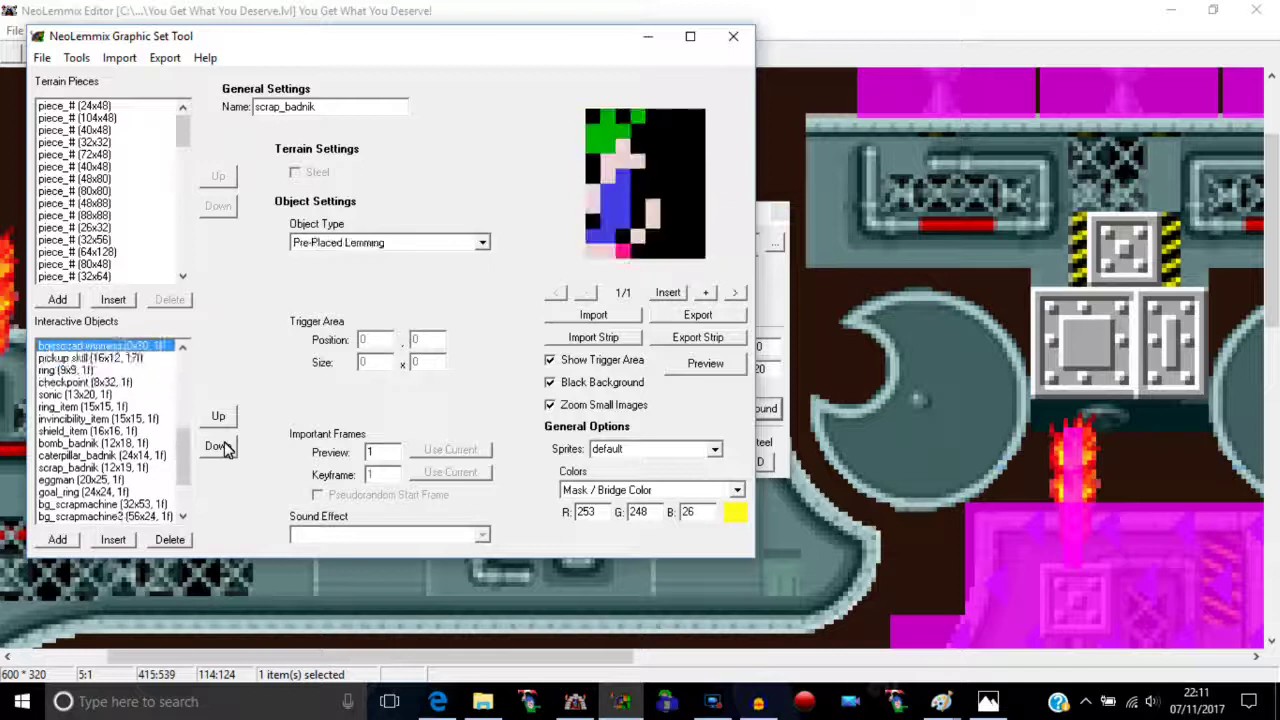
{"action": "key", "text": "Up"}
{"action": "key", "text": "Up"}
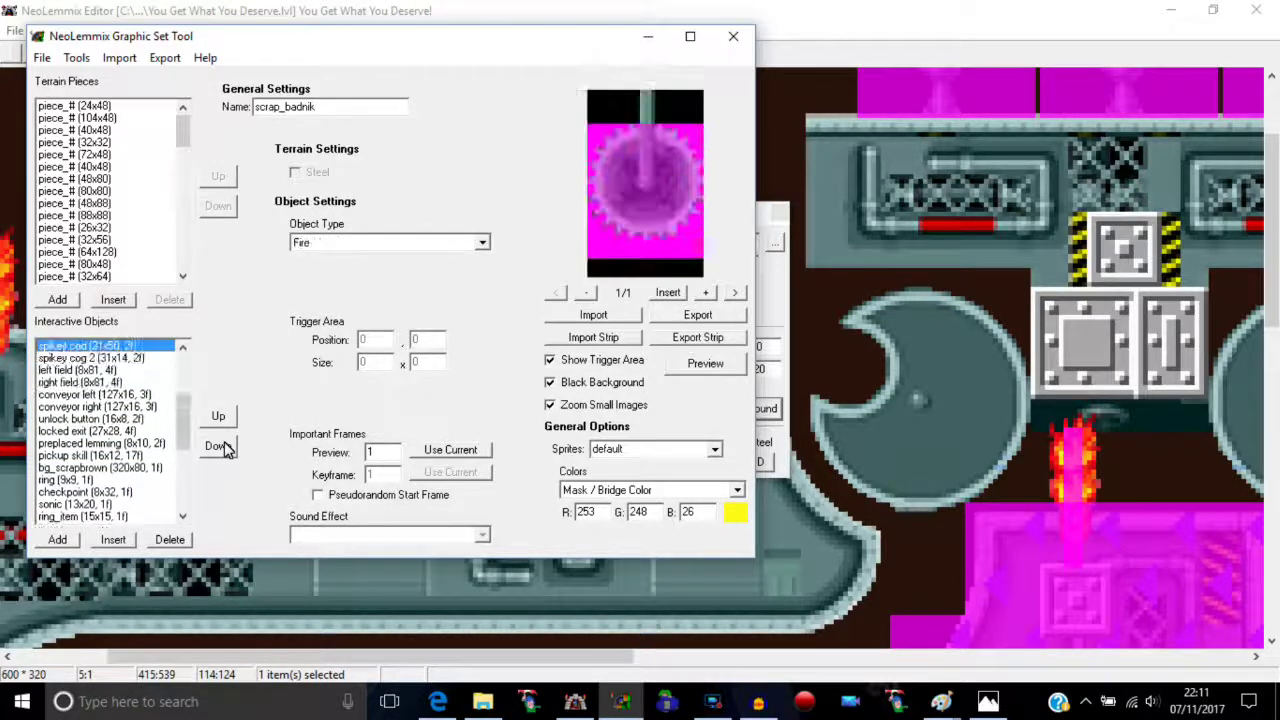
- Examine the interactive objects from trapdoor through exit and the one-way arrows, ending on scrap flamethrower
{"action": "scroll", "coordinate": [190, 400], "scroll_direction": "up", "scroll_amount": 3}
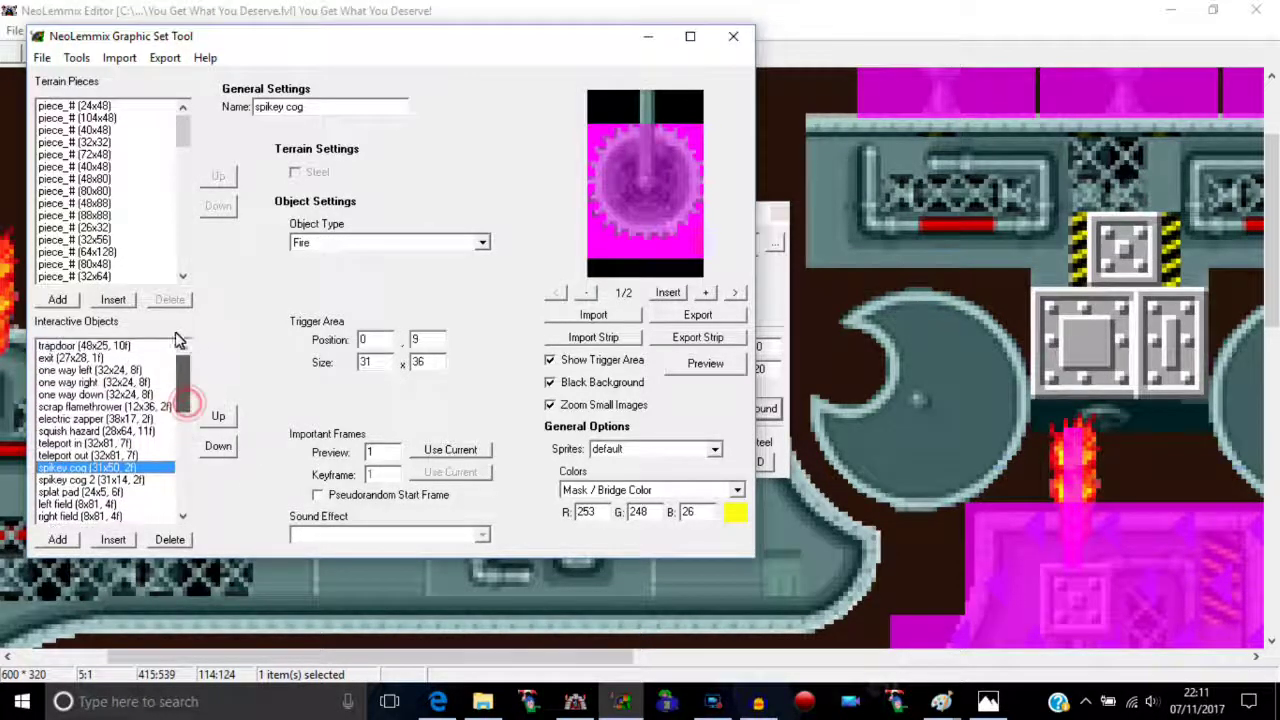
{"action": "left_click", "coordinate": [118, 345]}
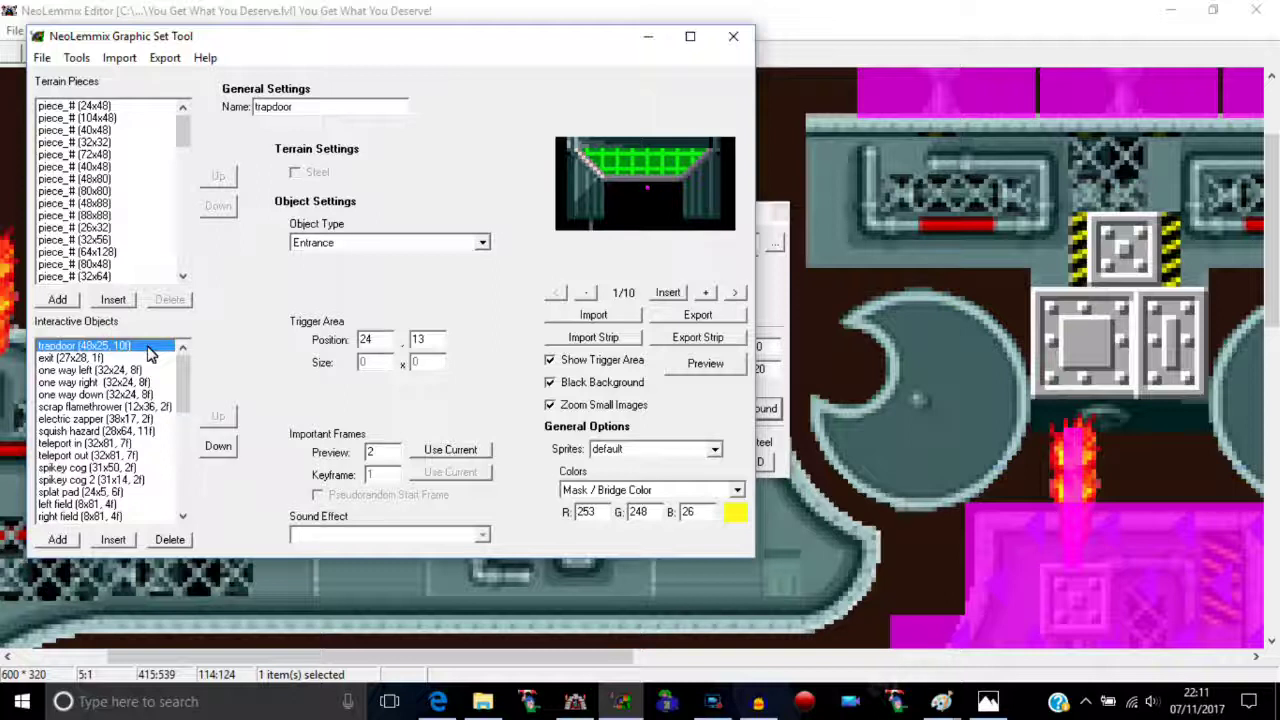
{"action": "key", "text": "Down"}
{"action": "key", "text": "Down"}
{"action": "key", "text": "Down"}
{"action": "key", "text": "Up"}
{"action": "key", "text": "Down"}
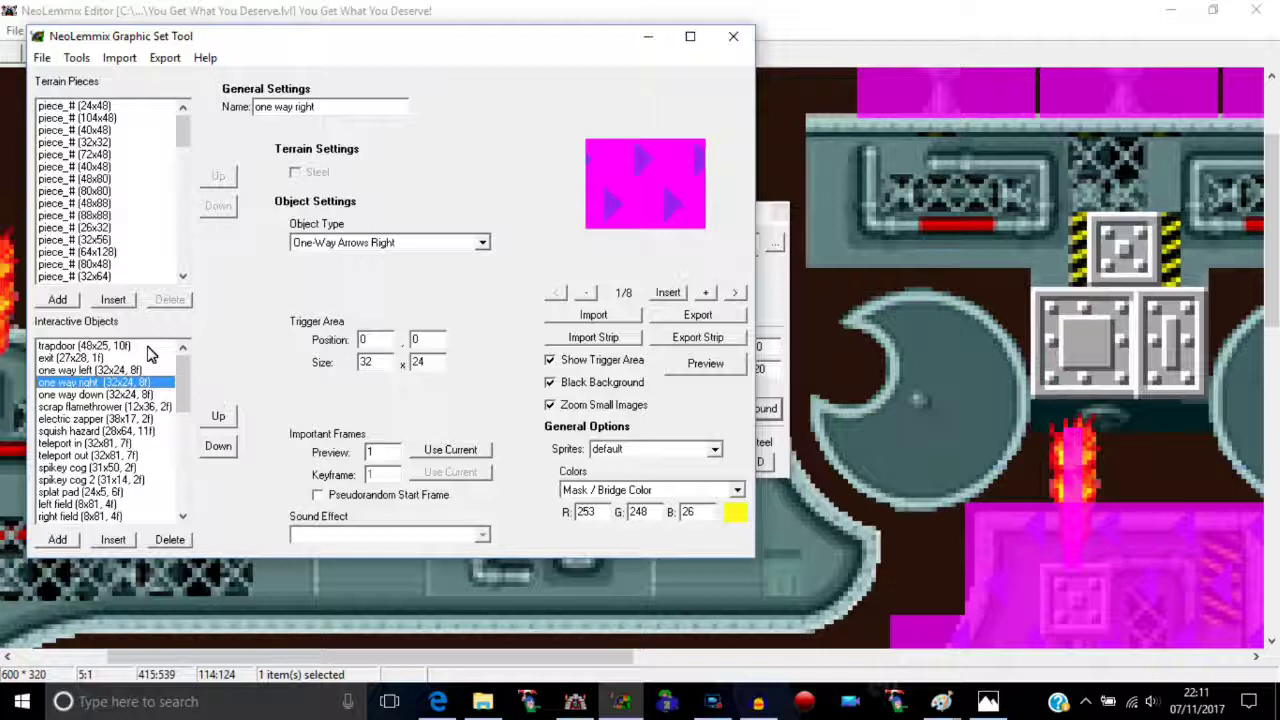
{"action": "key", "text": "Down"}
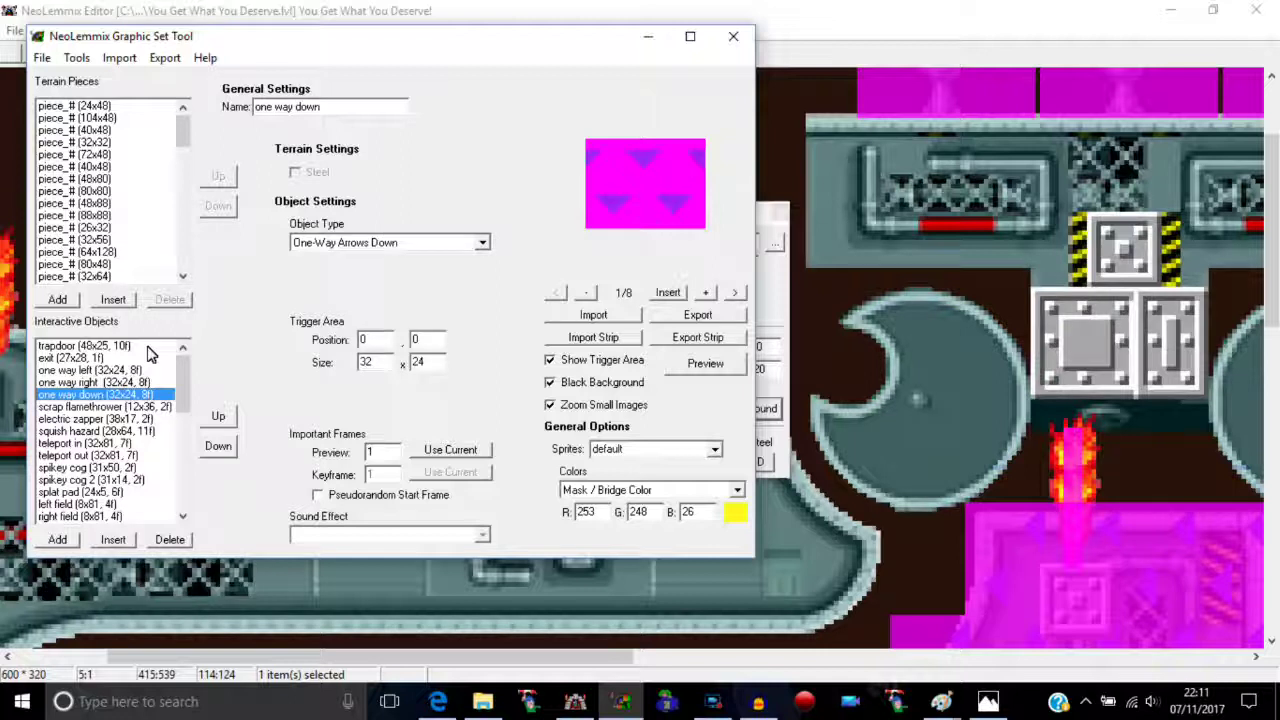
{"action": "key", "text": "Down"}
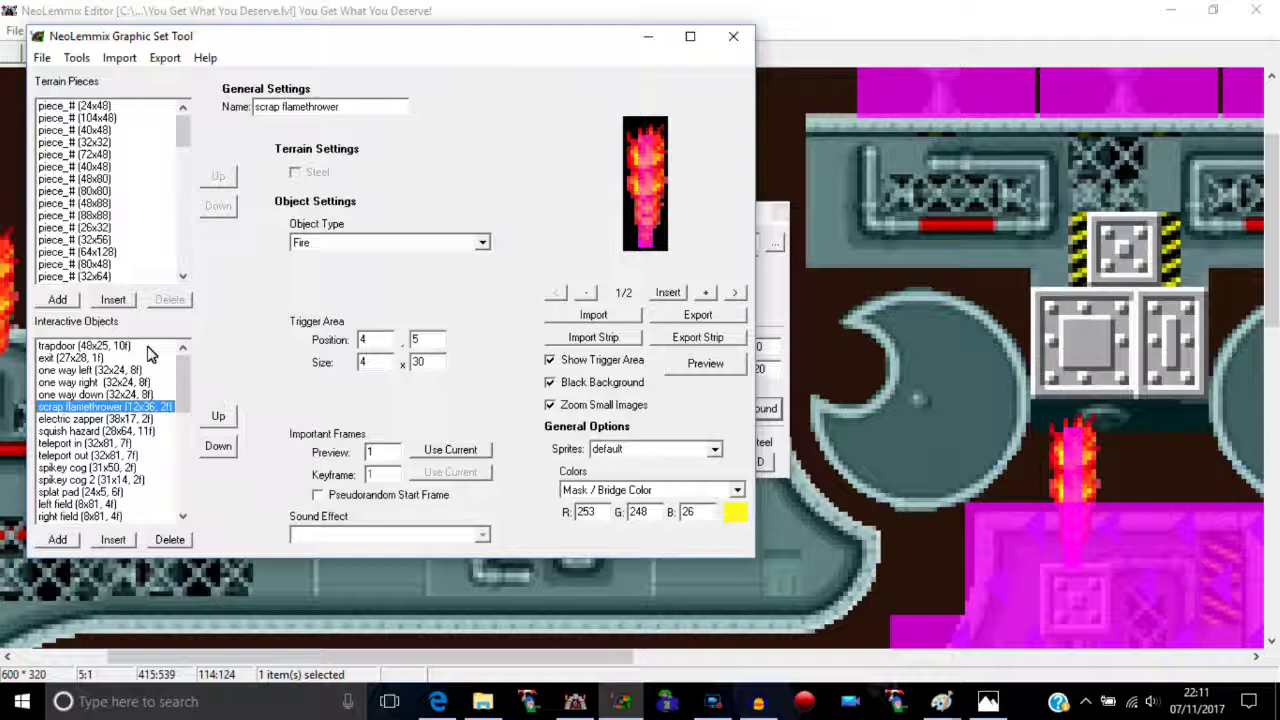
- Examine the electric zapper, squish hazard, teleport and spikey cog objects in turn, ending on splat pad
{"action": "key", "text": "Down"}
{"action": "key", "text": "Down"}
{"action": "key", "text": "Down"}
{"action": "key", "text": "Down"}
{"action": "key", "text": "Up"}
{"action": "key", "text": "Down"}
{"action": "key", "text": "Down"}
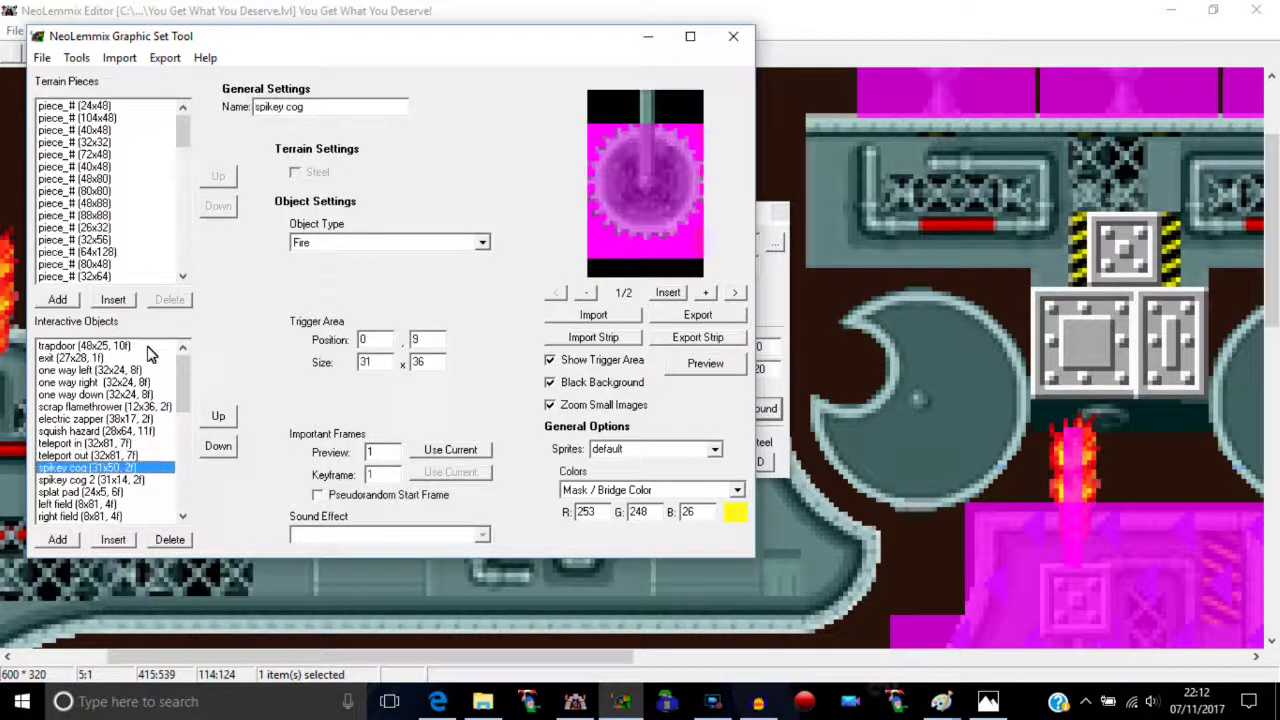
{"action": "key", "text": "Down"}
{"action": "key", "text": "Up"}
{"action": "key", "text": "Down"}
{"action": "key", "text": "Down"}
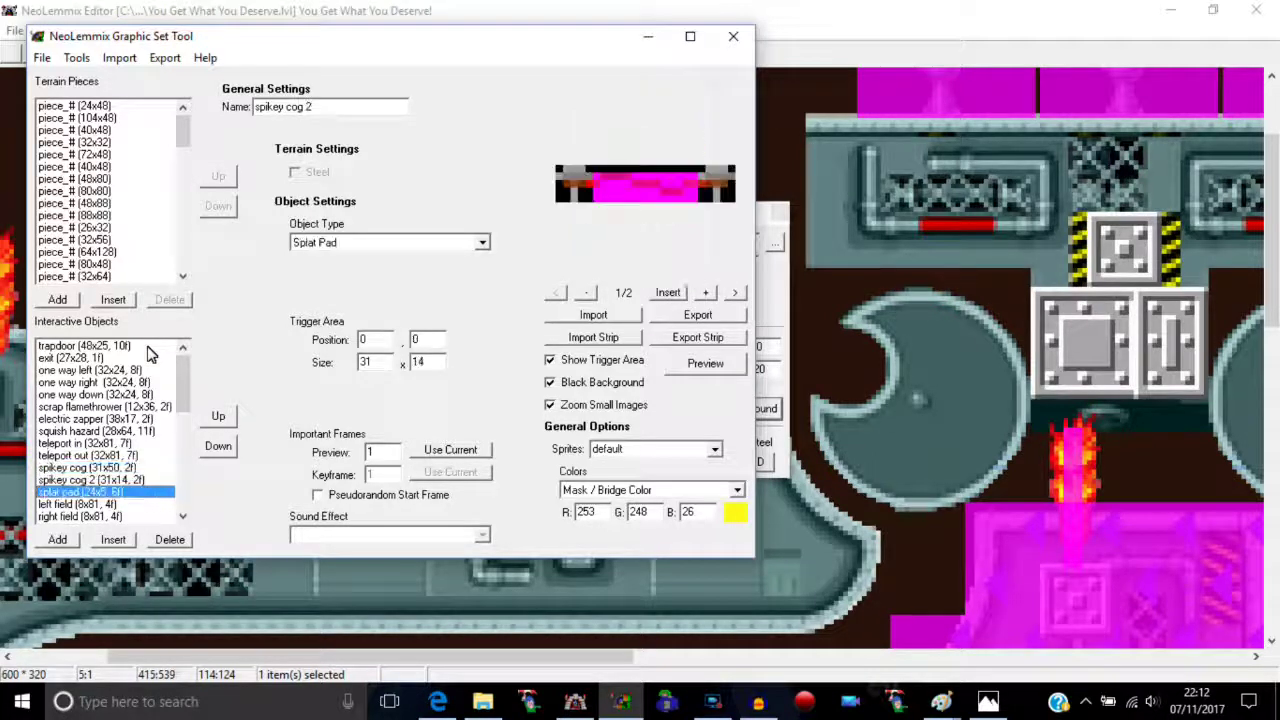
- Examine the left and right field and the left and right conveyor objects, ending on unlock button
{"action": "key", "text": "Down"}
{"action": "key", "text": "Up"}
{"action": "key", "text": "Down"}
{"action": "key", "text": "Down"}
{"action": "key", "text": "Down"}
{"action": "key", "text": "Down"}
{"action": "key", "text": "Down"}
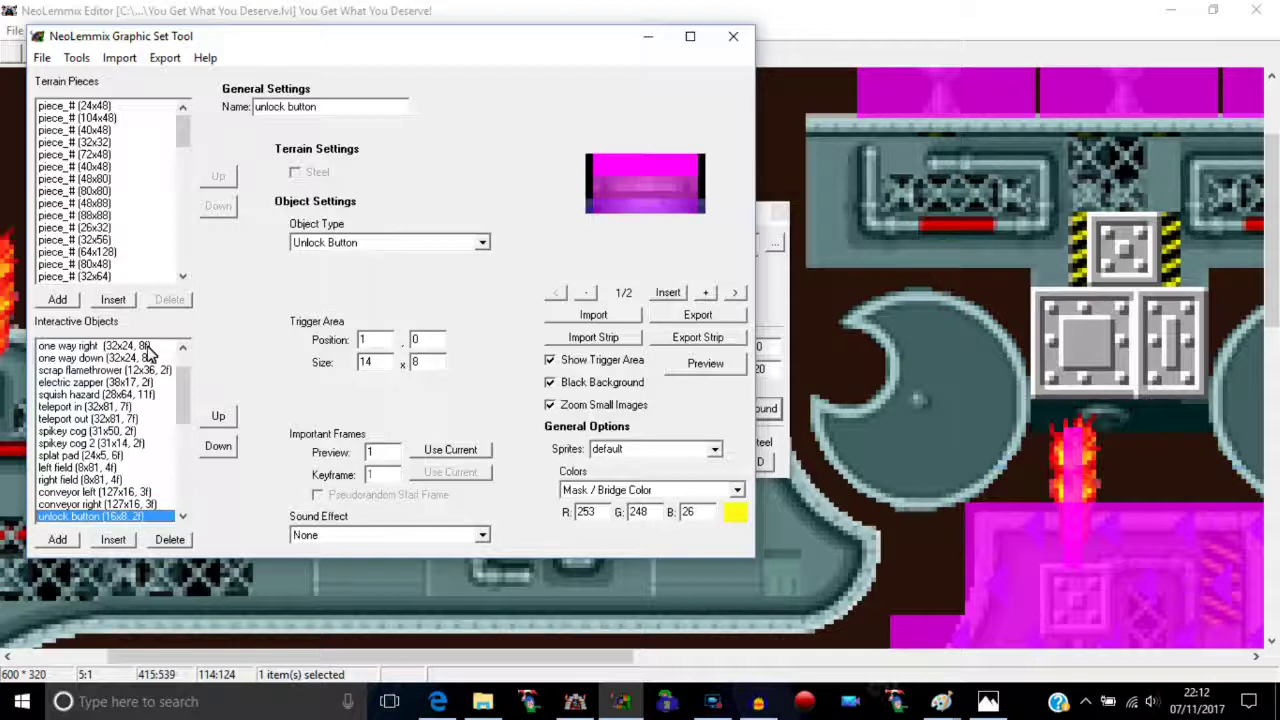
- Compare the unlock button with the locked exit, ending on preplaced lemming
{"action": "key", "text": "Down"}
{"action": "key", "text": "Down"}
{"action": "key", "text": "Up"}
{"action": "key", "text": "Up"}
{"action": "key", "text": "Down"}
{"action": "key", "text": "Up"}
{"action": "key", "text": "Down"}
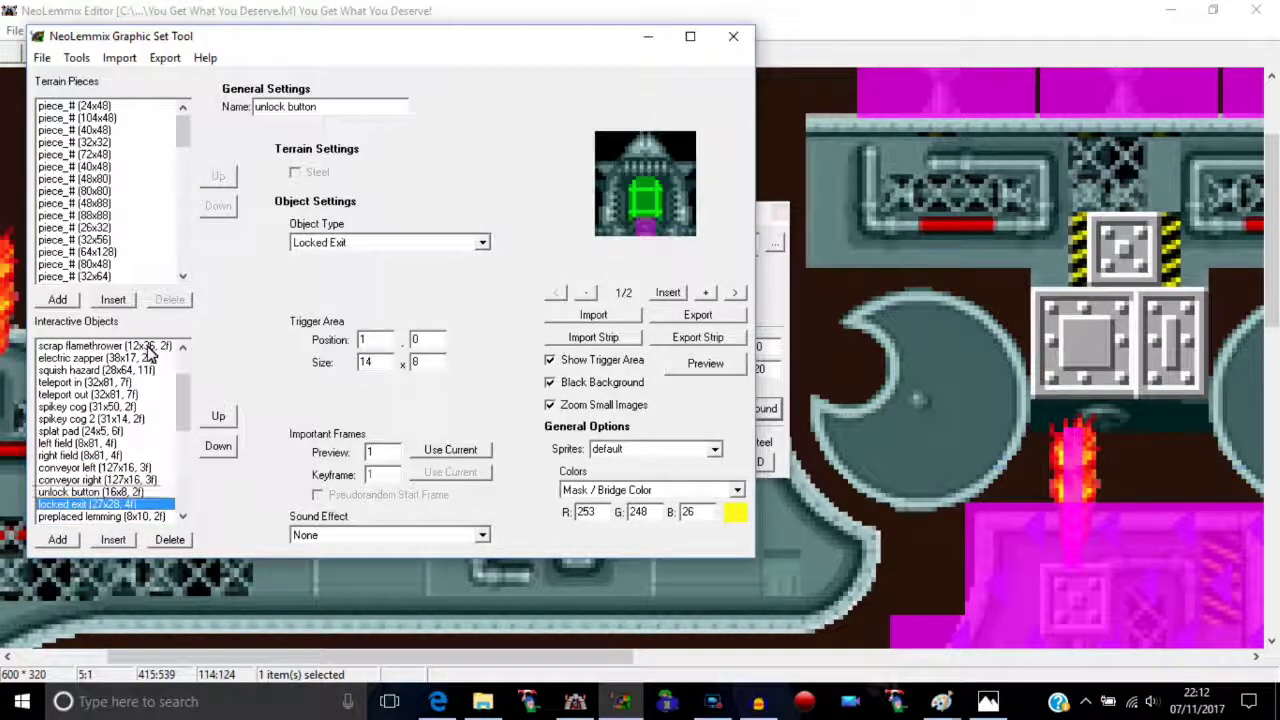
{"action": "key", "text": "Down"}
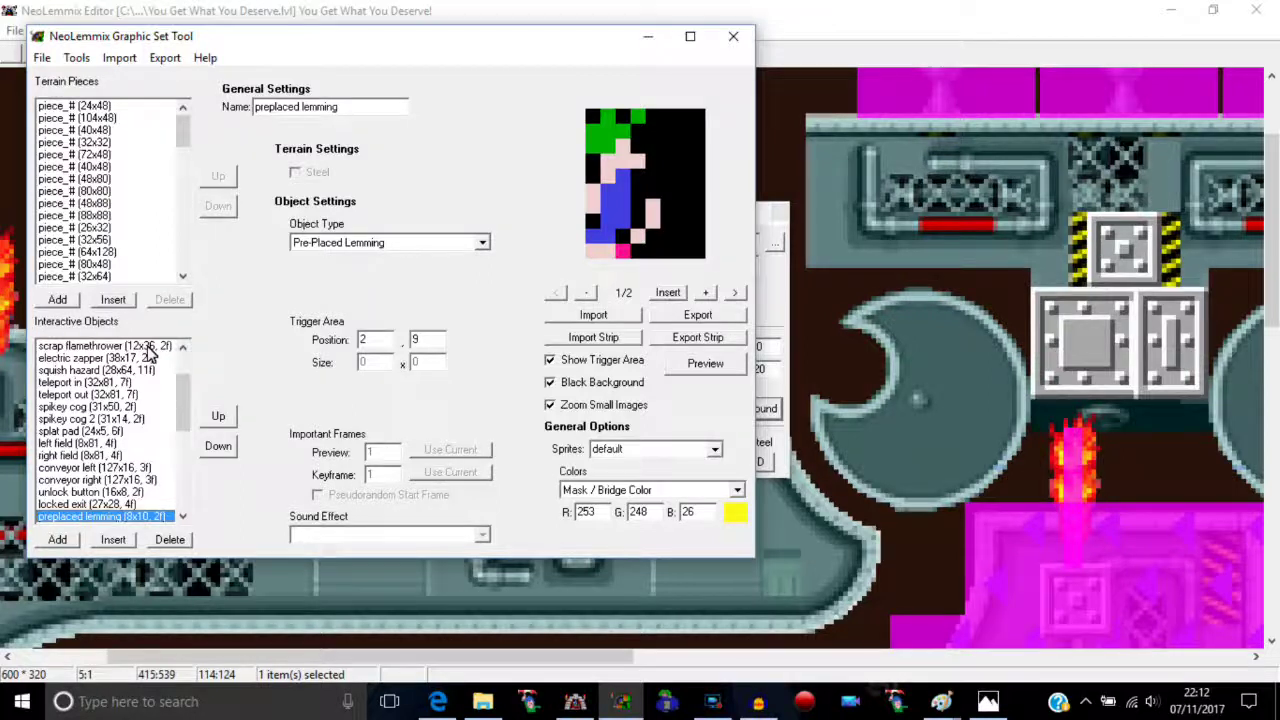
- Compare the preplaced lemming, pickup skill and bg_scrapbrown objects, ending with pickup skill selected
{"action": "key", "text": "Down"}
{"action": "key", "text": "Up"}
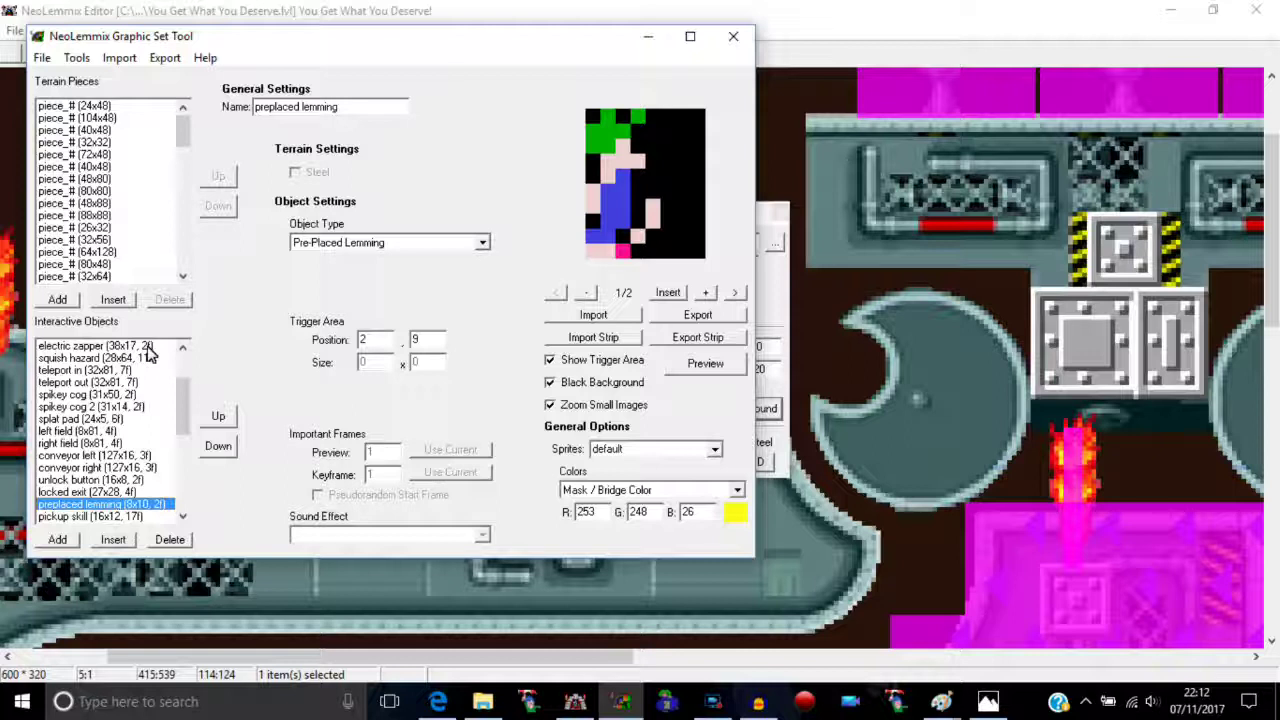
{"action": "key", "text": "Down"}
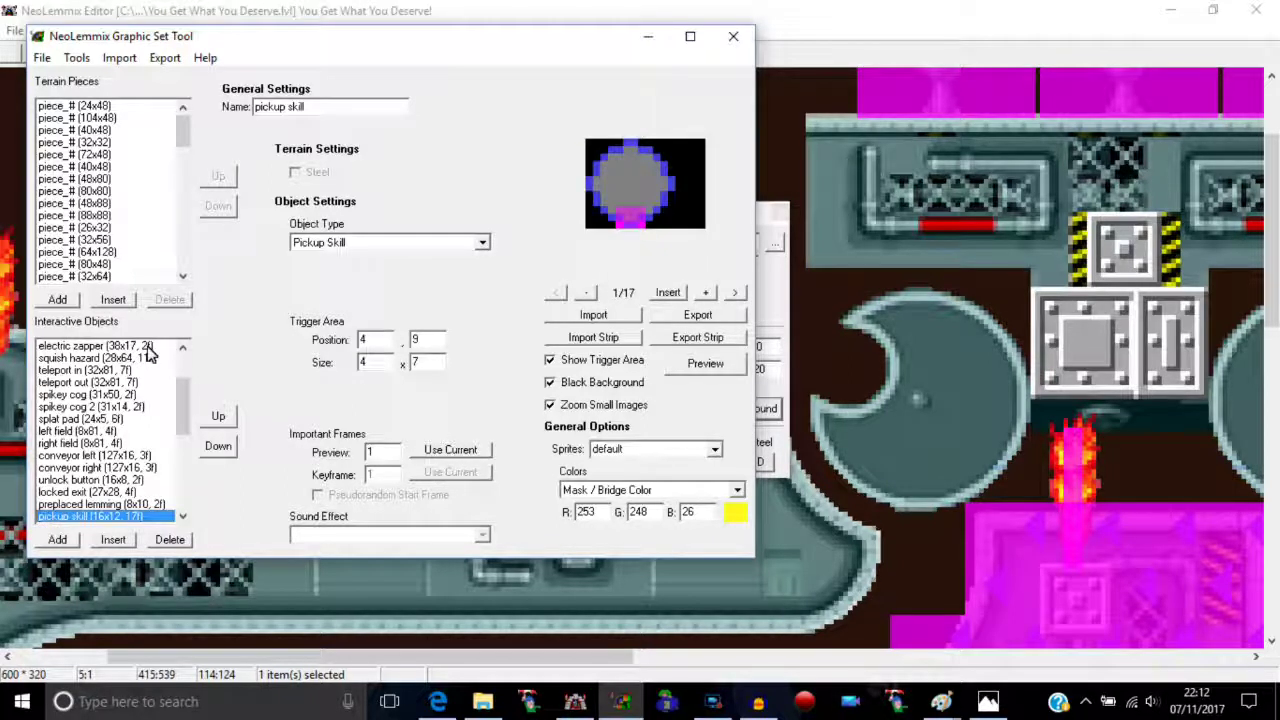
{"action": "key", "text": "Down"}
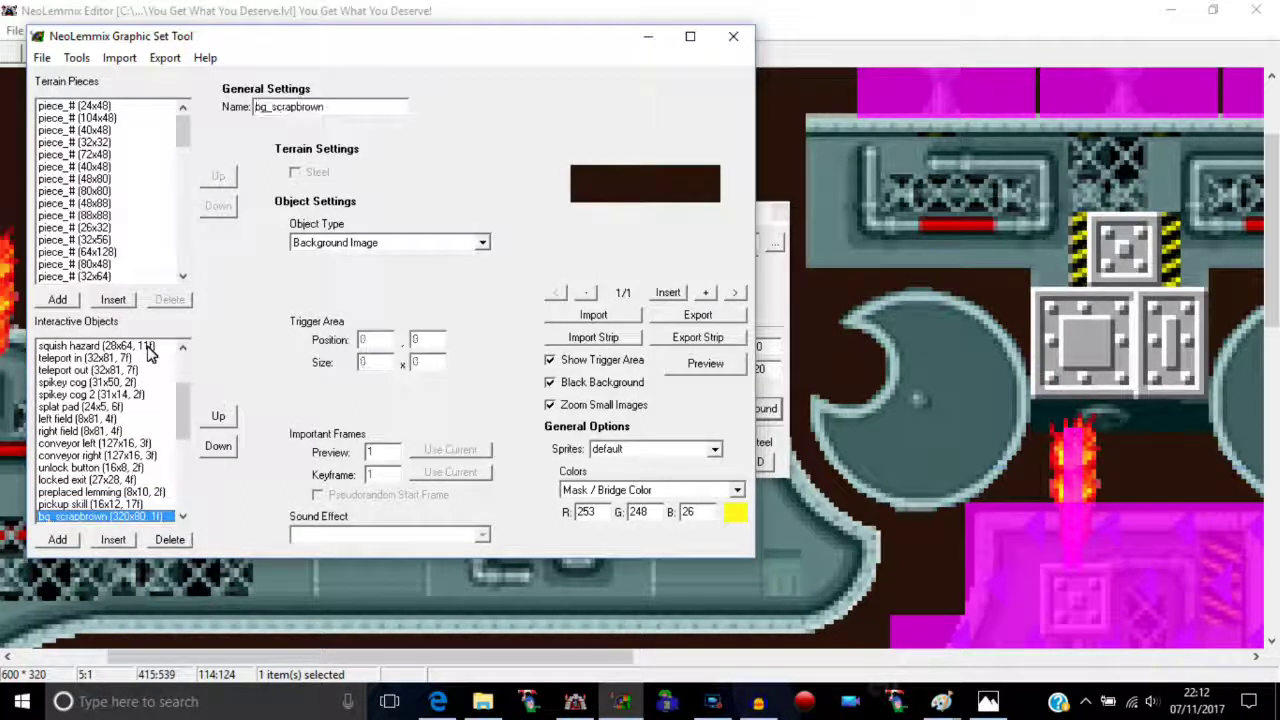
{"action": "key", "text": "Up"}
{"action": "key", "text": "Up"}
{"action": "key", "text": "Down"}
{"action": "key", "text": "Up"}
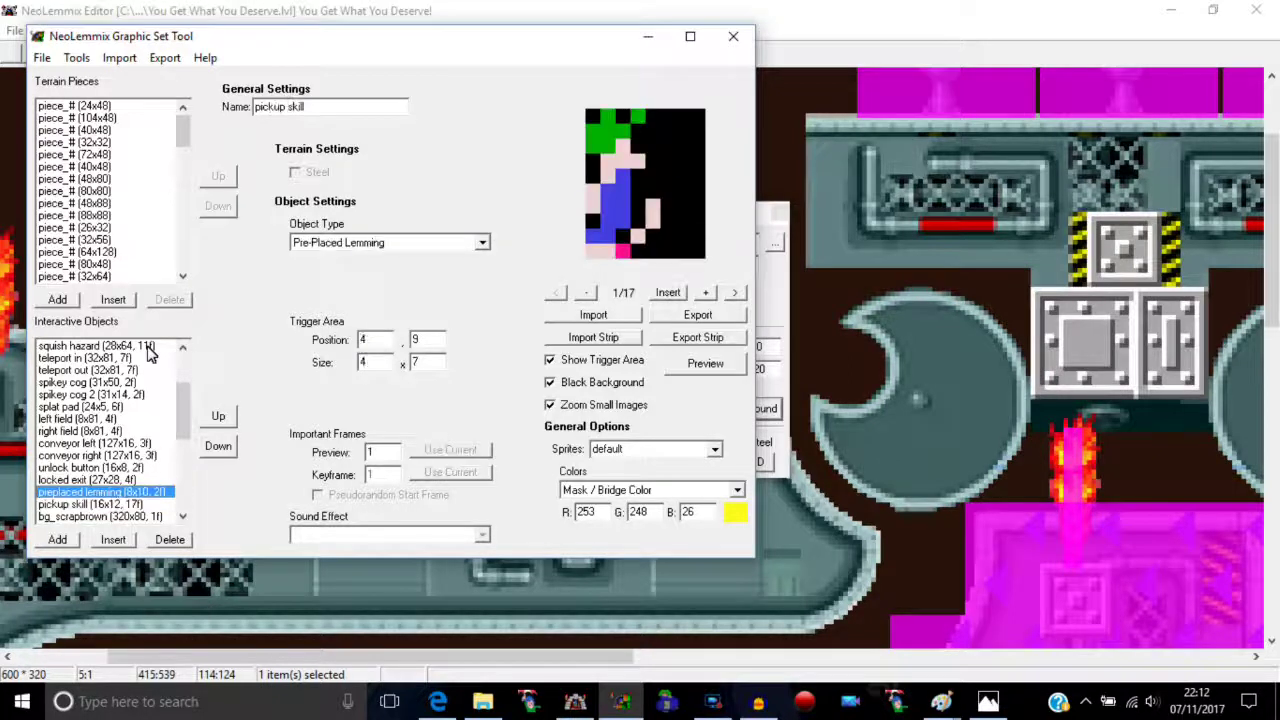
{"action": "key", "text": "Down"}
{"action": "key", "text": "Up"}
{"action": "key", "text": "Down"}
{"action": "key", "text": "Up"}
{"action": "key", "text": "Down"}
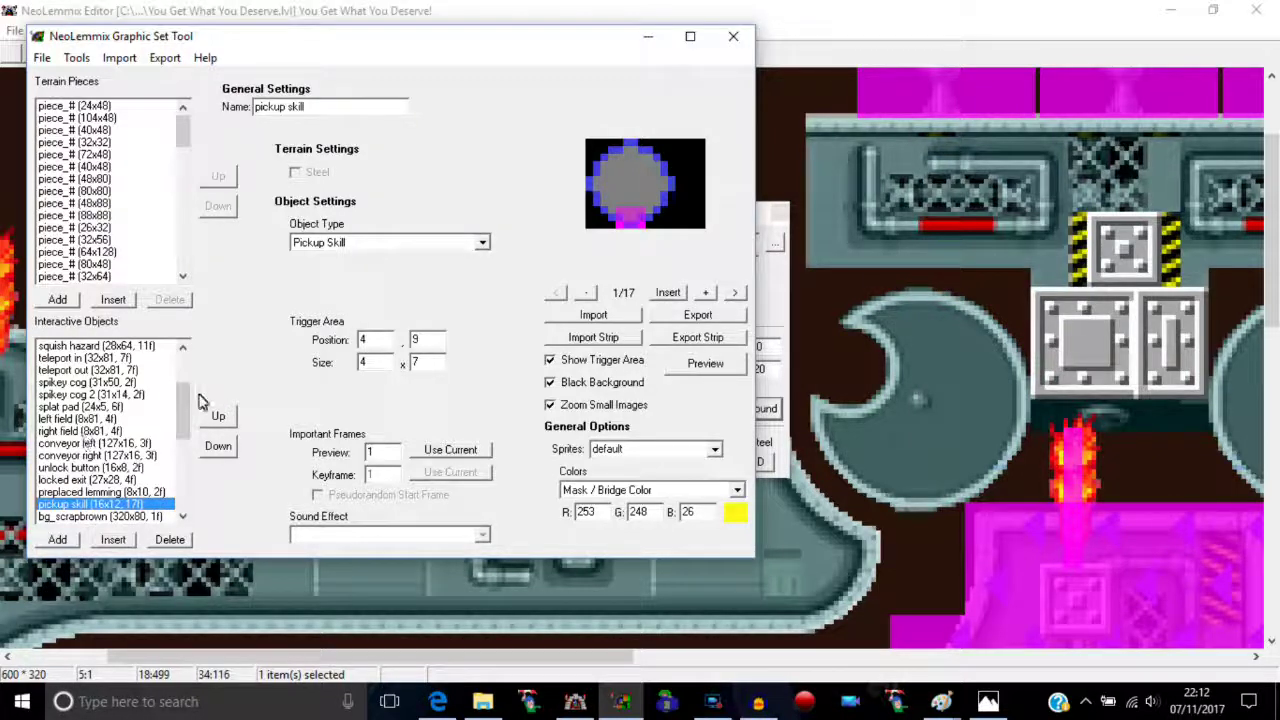
- Select preplaced lemming and then trapdoor, and look over the list of interactive objects
{"action": "scroll", "coordinate": [186, 405], "scroll_direction": "down", "scroll_amount": 1}
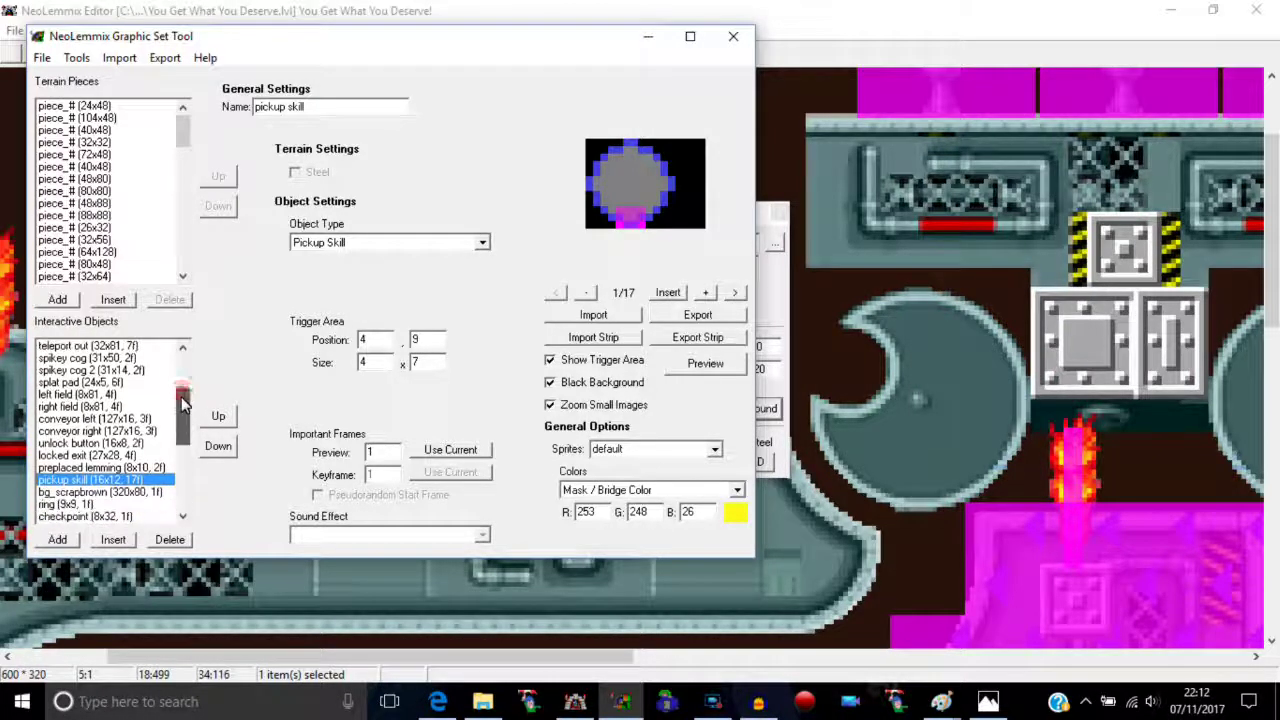
{"action": "left_click", "coordinate": [85, 467]}
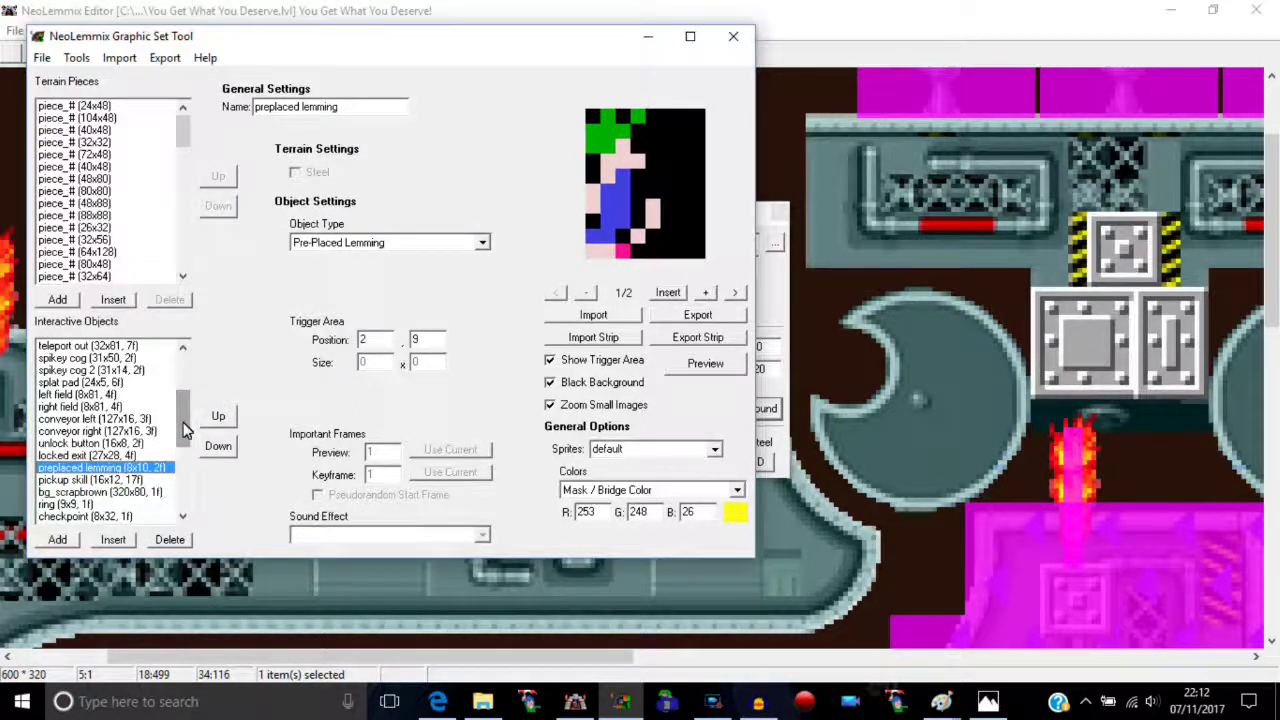
{"action": "left_click", "coordinate": [183, 385]}
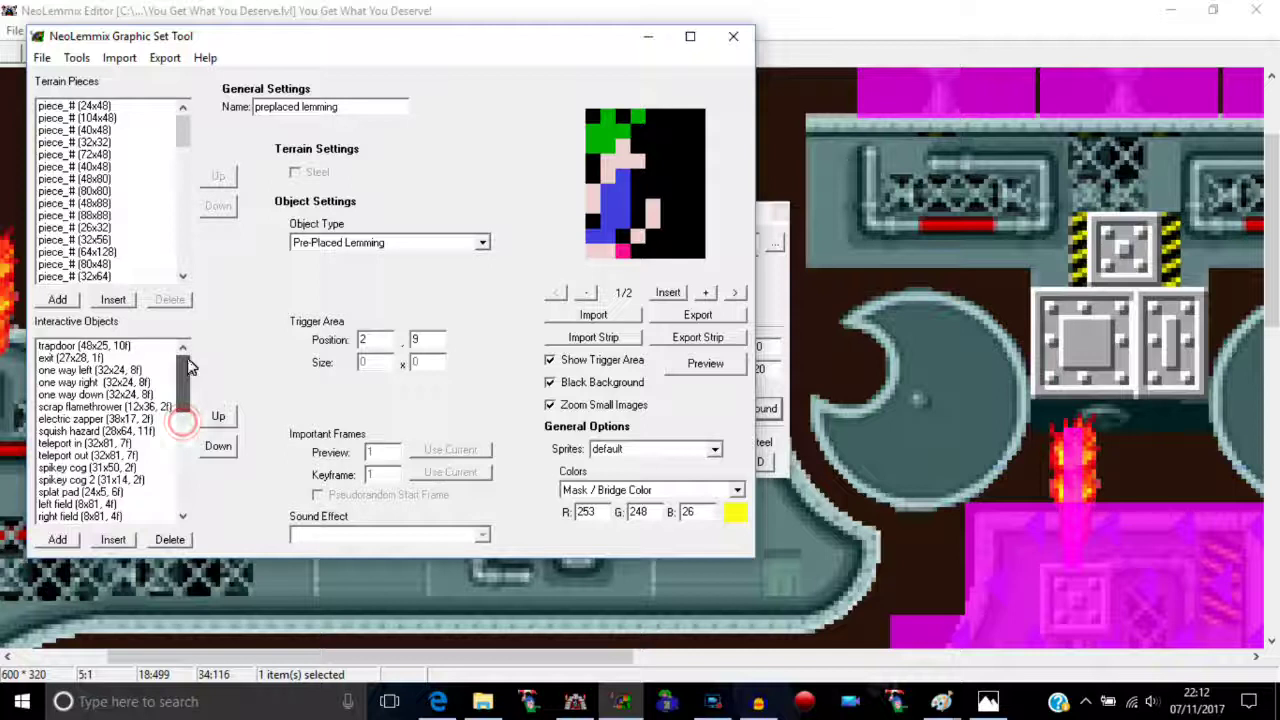
{"action": "left_click", "coordinate": [60, 346]}
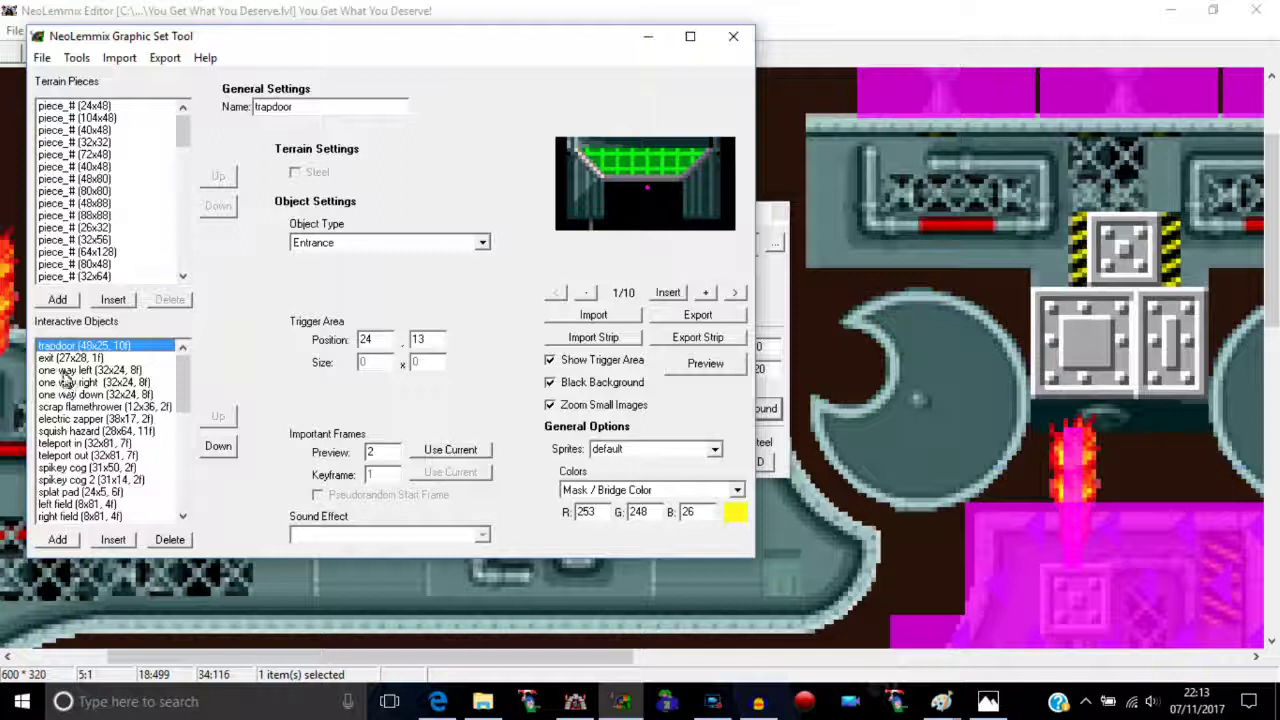
{"action": "left_click_drag", "start_coordinate": [183, 390], "coordinate": [180, 429]}
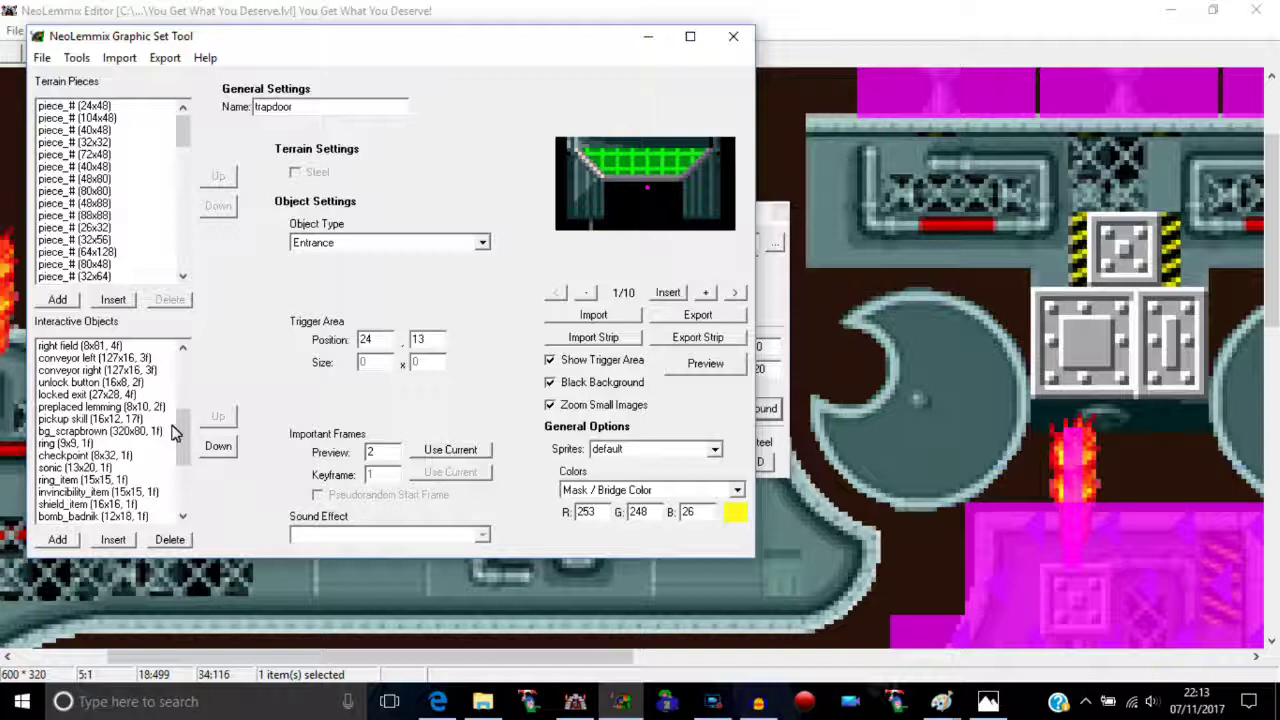
{"action": "left_click_drag", "start_coordinate": [186, 430], "coordinate": [186, 342]}
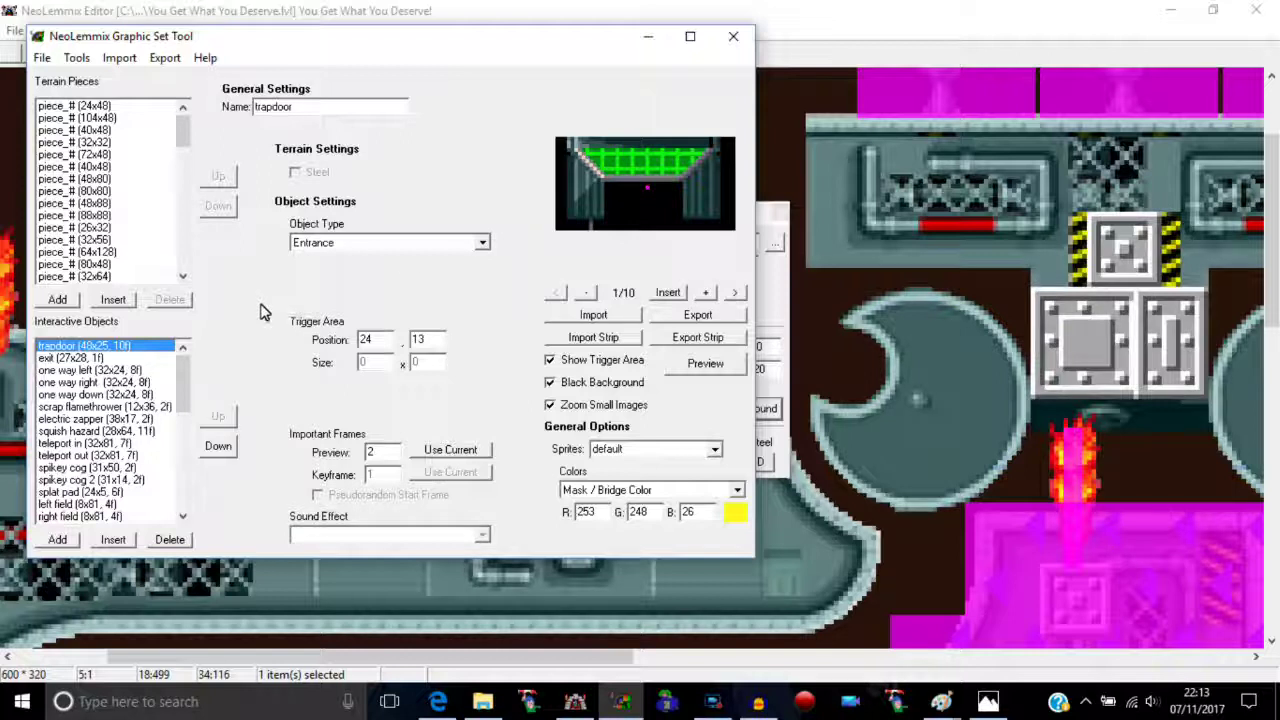
{"action": "left_click", "coordinate": [43, 59]}
{"action": "left_click", "coordinate": [43, 59]}
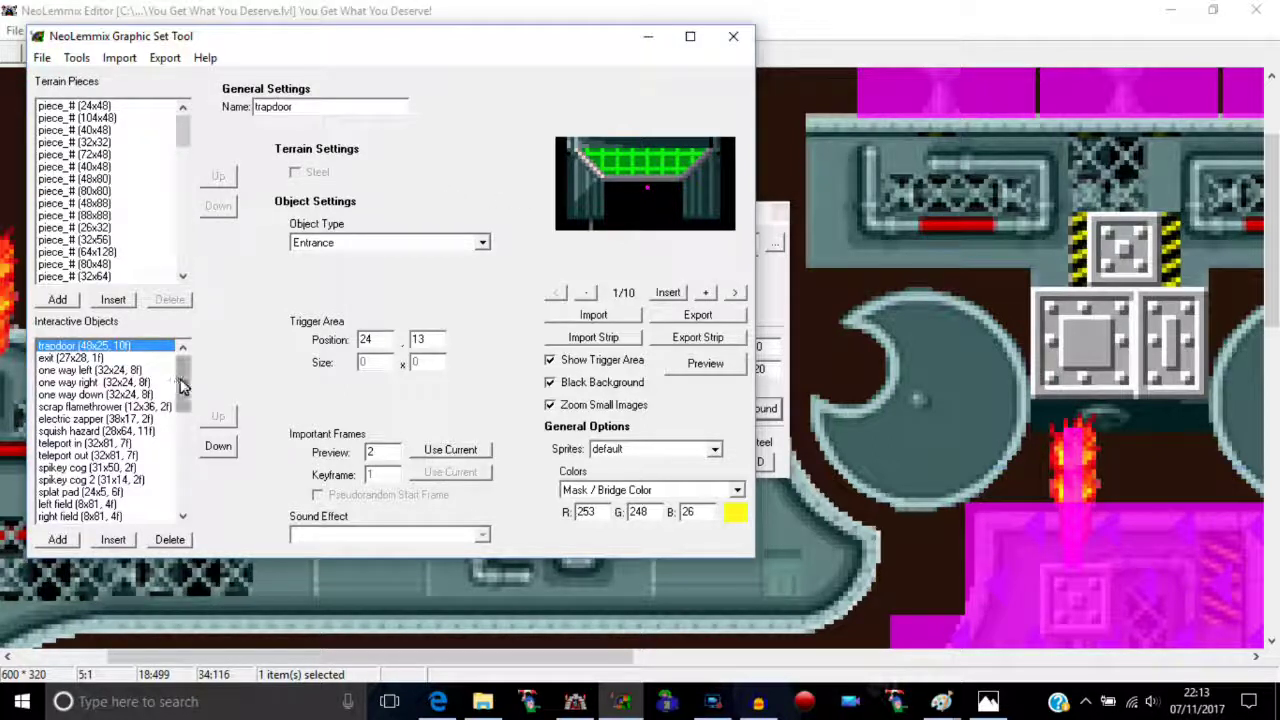
{"action": "left_click", "coordinate": [183, 132]}
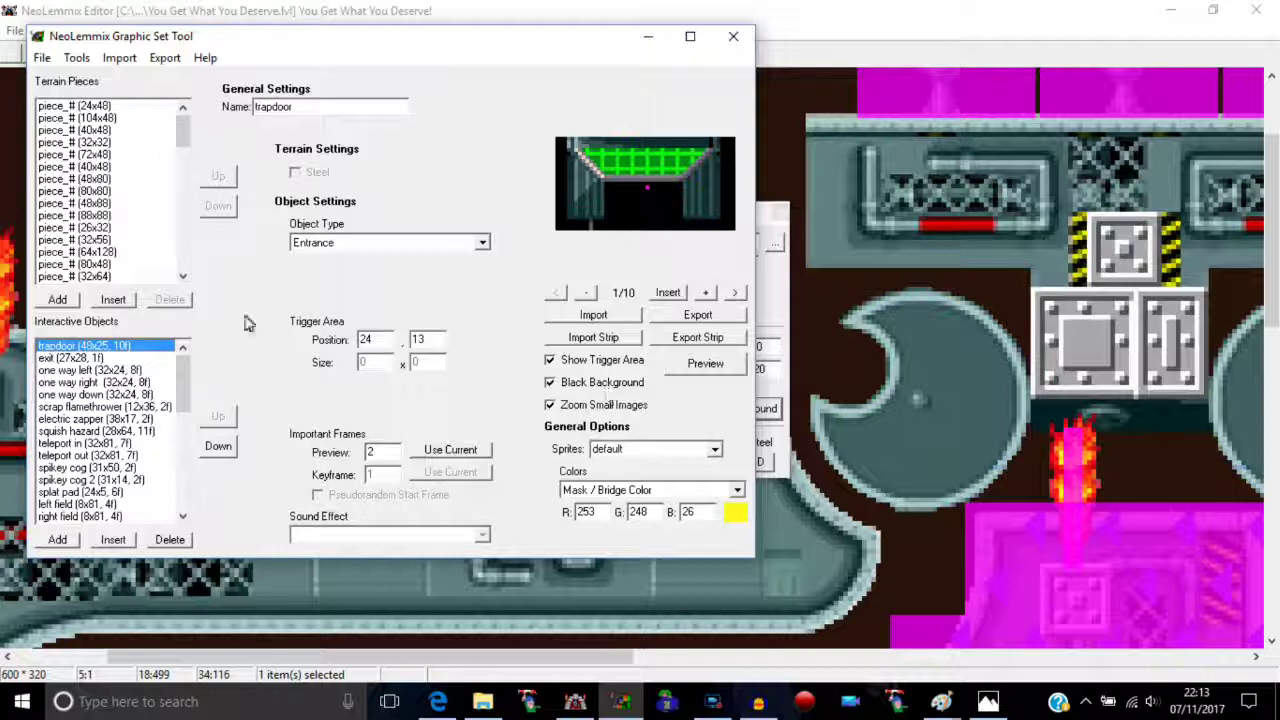
- Select bg_scrapmachine and examine each following object down to electric zapper2
{"action": "left_click_drag", "start_coordinate": [183, 350], "coordinate": [180, 480]}
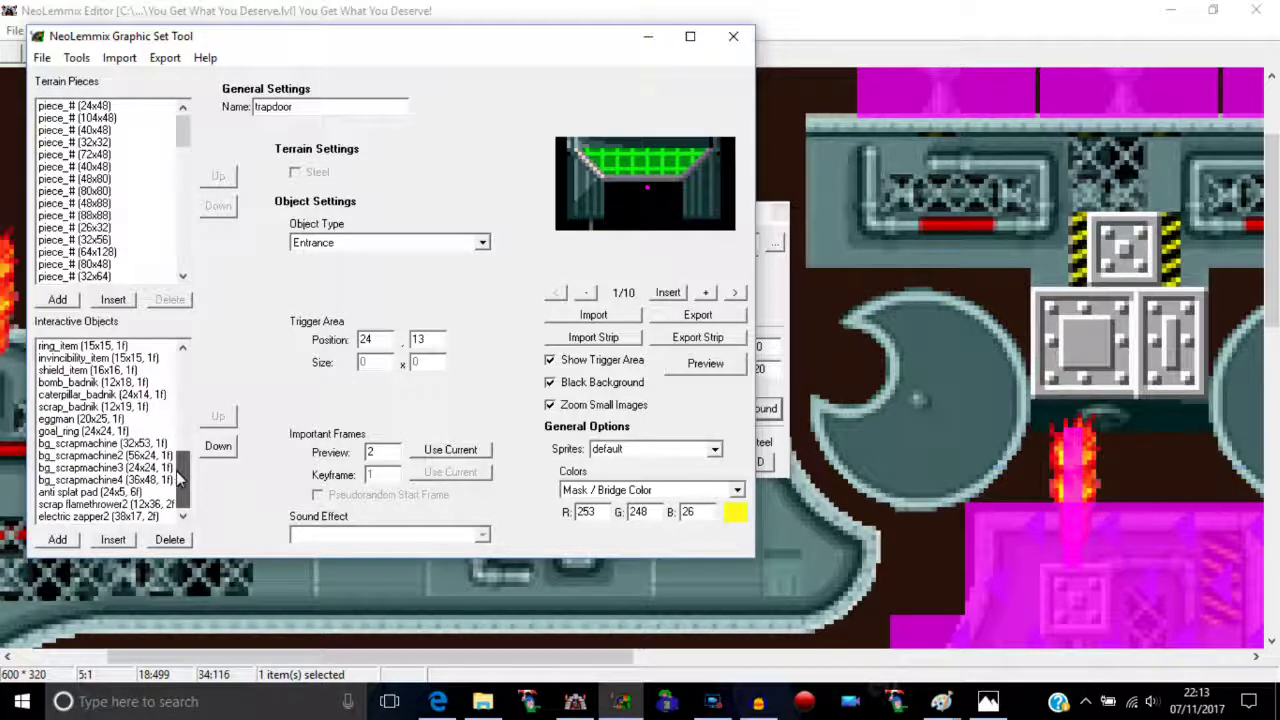
{"action": "left_click", "coordinate": [142, 443]}
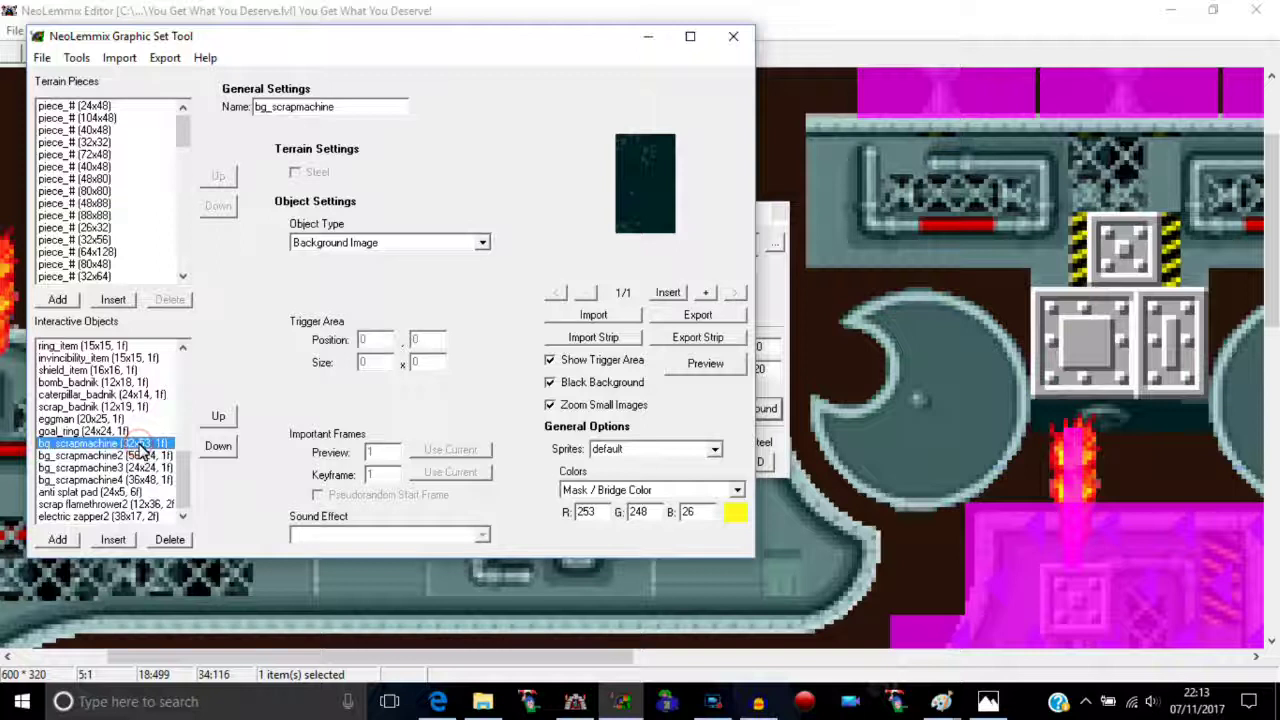
{"action": "key", "text": "Down"}
{"action": "key", "text": "Down"}
{"action": "key", "text": "Down"}
{"action": "key", "text": "Down"}
{"action": "key", "text": "Down"}
{"action": "key", "text": "Down"}
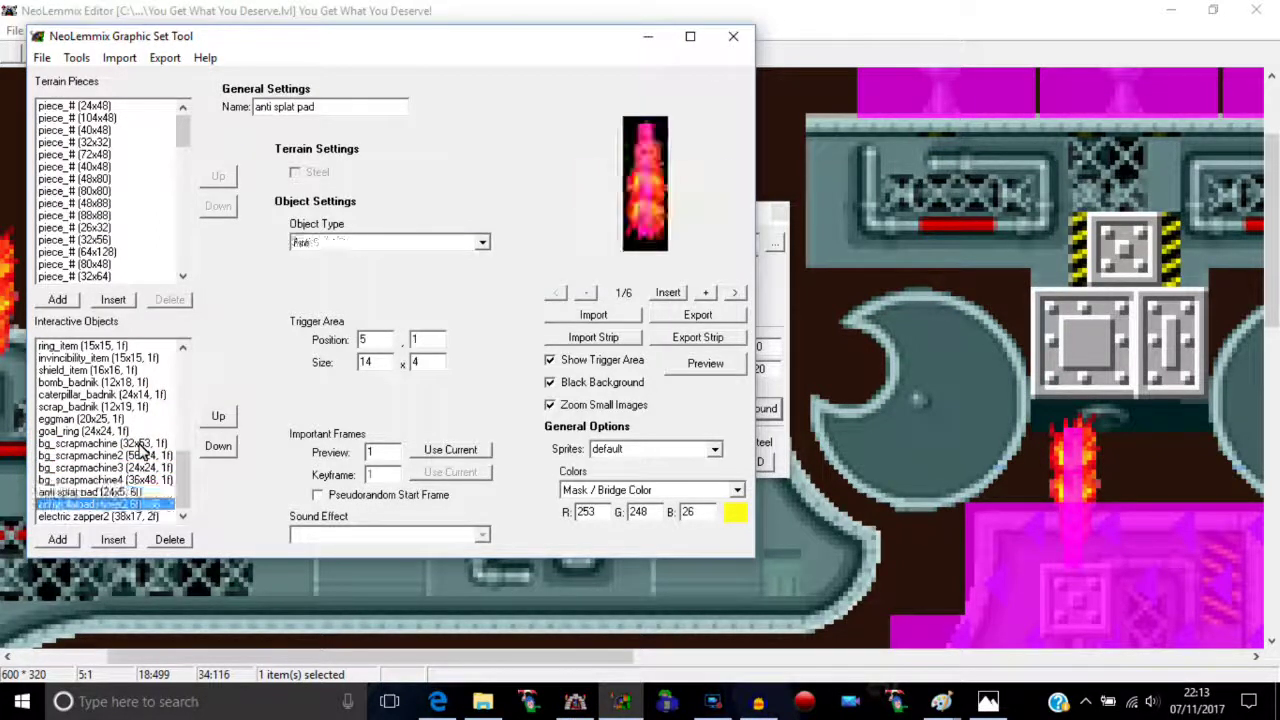
{"action": "key", "text": "Down"}
- Go back up from electric zapper2 past the anti splat pad and bg_scrapmachine objects, ending on goal_ring
{"action": "key", "text": "Up"}
{"action": "key", "text": "Up"}
{"action": "key", "text": "Up"}
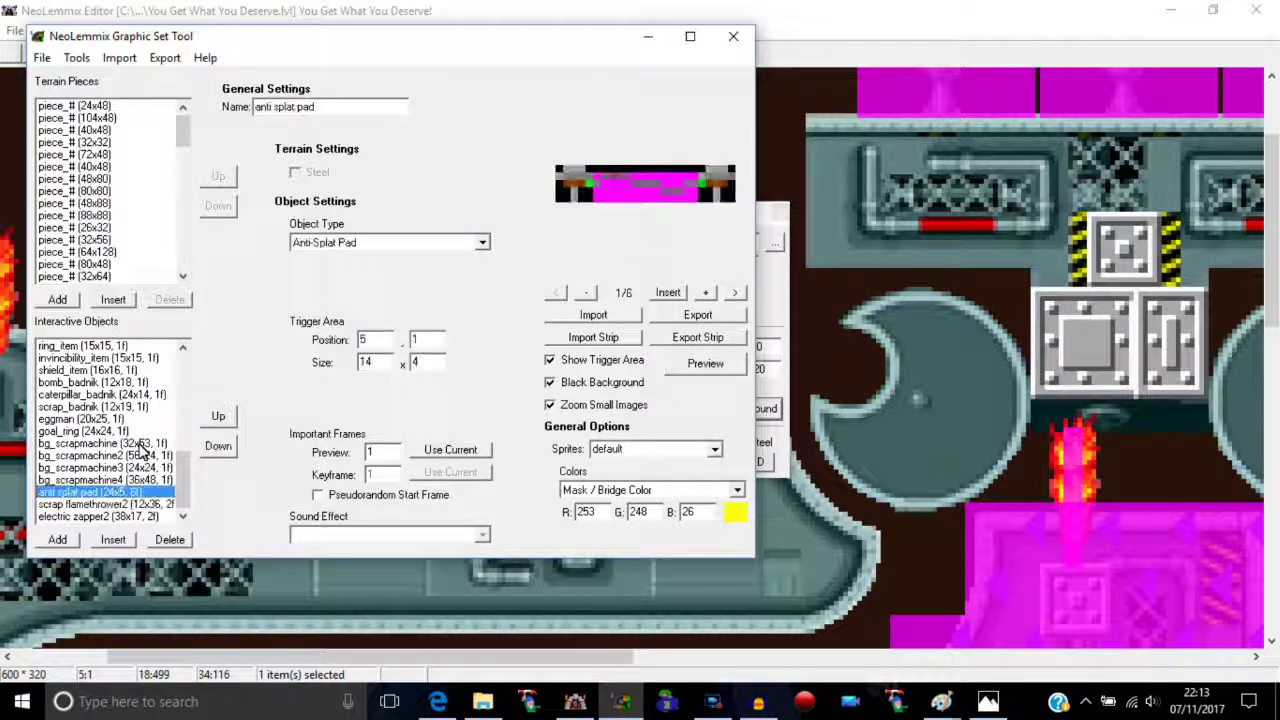
{"action": "key", "text": "Up"}
{"action": "key", "text": "Up"}
{"action": "key", "text": "Up"}
{"action": "key", "text": "Up"}
{"action": "key", "text": "Up"}
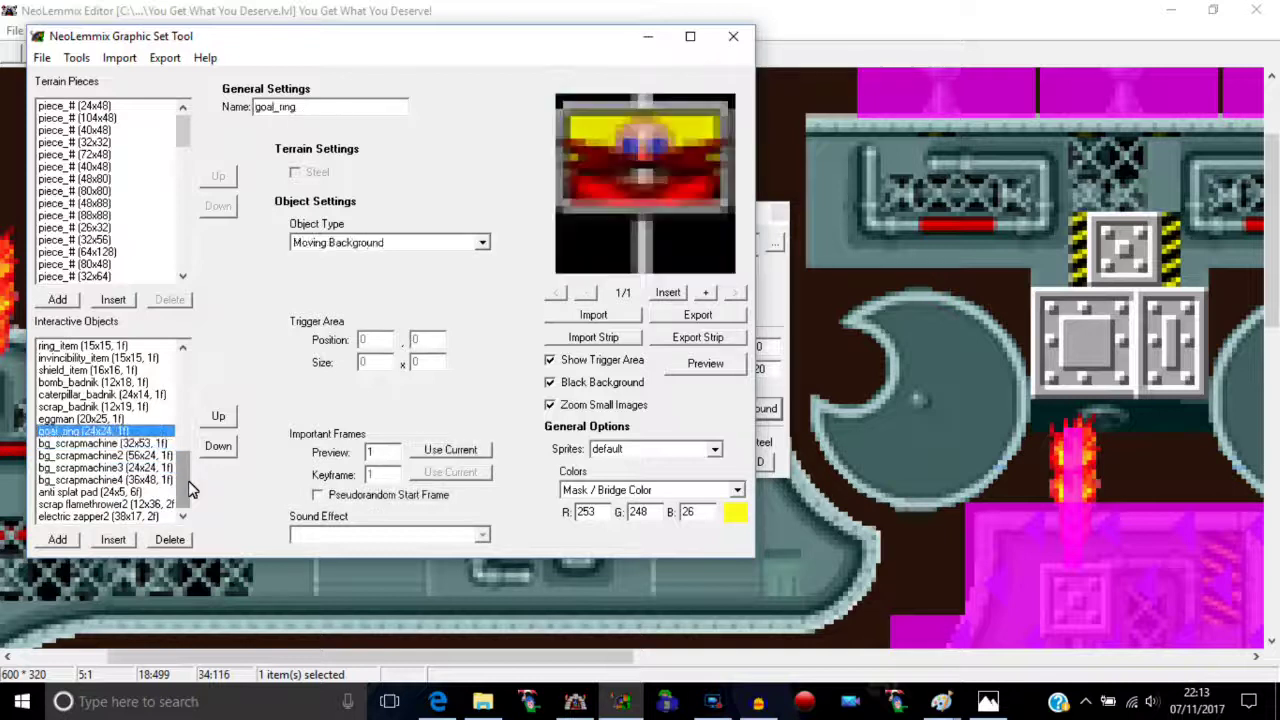
- Examine the interactive objects upward from goal_ring through the badnik, item and sonic objects to pickup skill
{"action": "key", "text": "Up"}
{"action": "key", "text": "Up"}
{"action": "key", "text": "Up"}
{"action": "key", "text": "Up"}
{"action": "key", "text": "Up"}
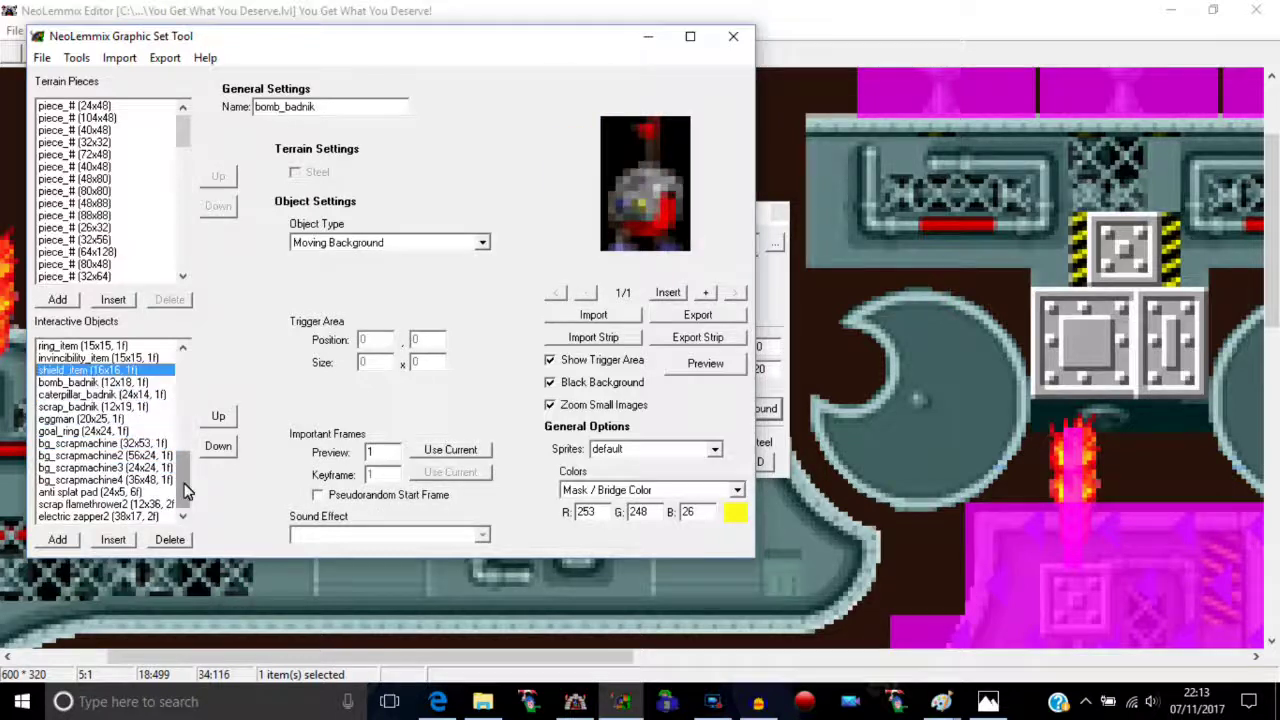
{"action": "key", "text": "Up"}
{"action": "key", "text": "Up"}
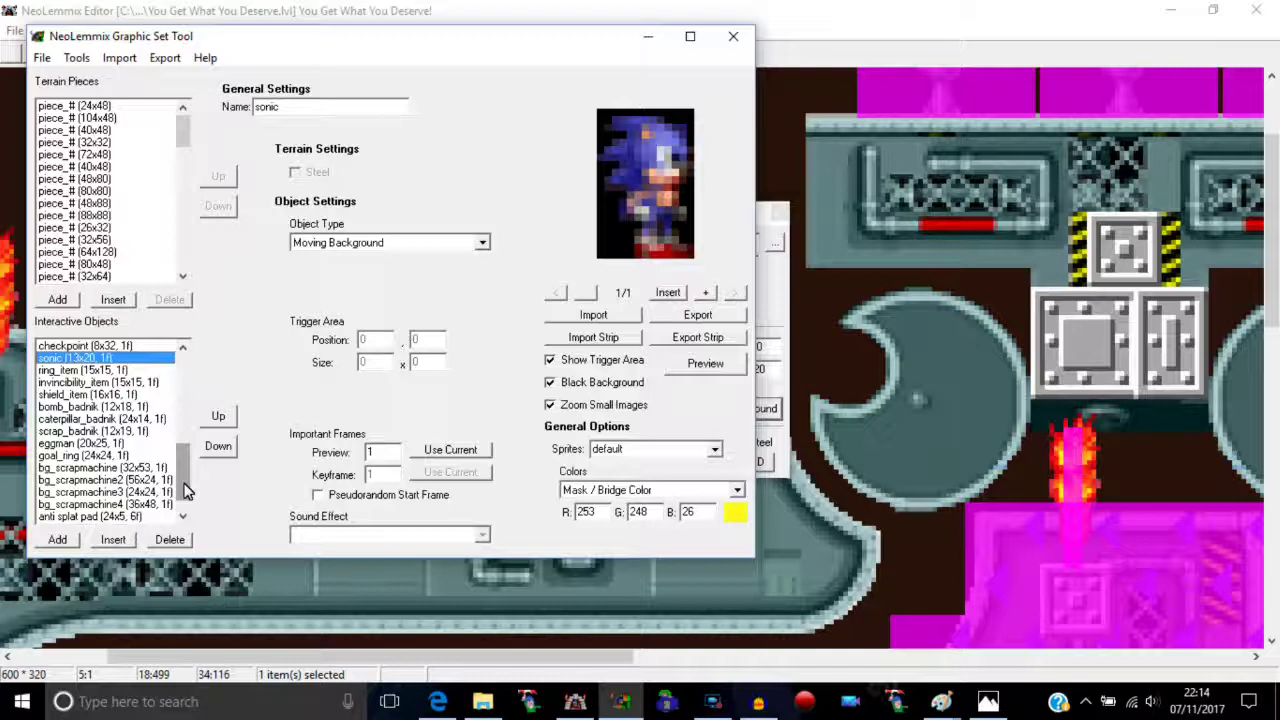
{"action": "key", "text": "Up"}
{"action": "key", "text": "Up"}
{"action": "key", "text": "Up"}
{"action": "key", "text": "Up"}
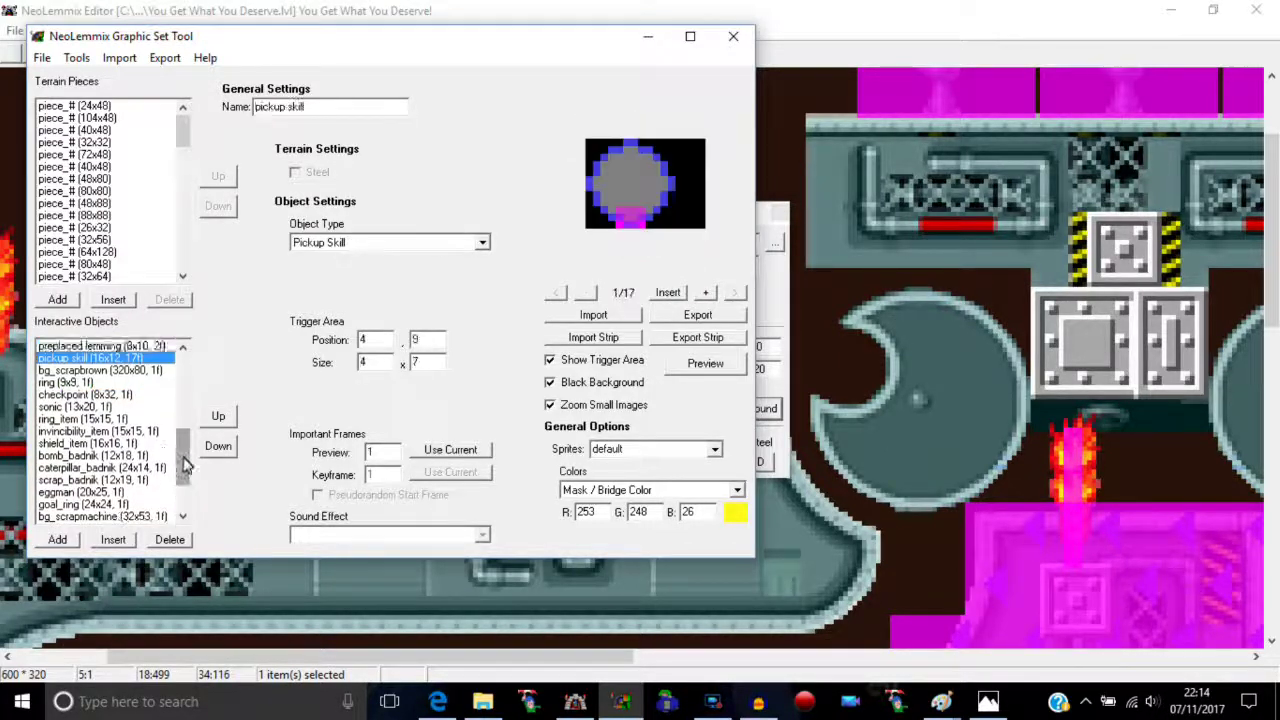
- Examine the remaining interactive objects from pickup skill up past the conveyor, teleport and one way objects, ending on trapdoor
{"action": "key", "text": "Up"}
{"action": "key", "text": "Up"}
{"action": "key", "text": "Up"}
{"action": "key", "text": "Up"}
{"action": "key", "text": "Up"}
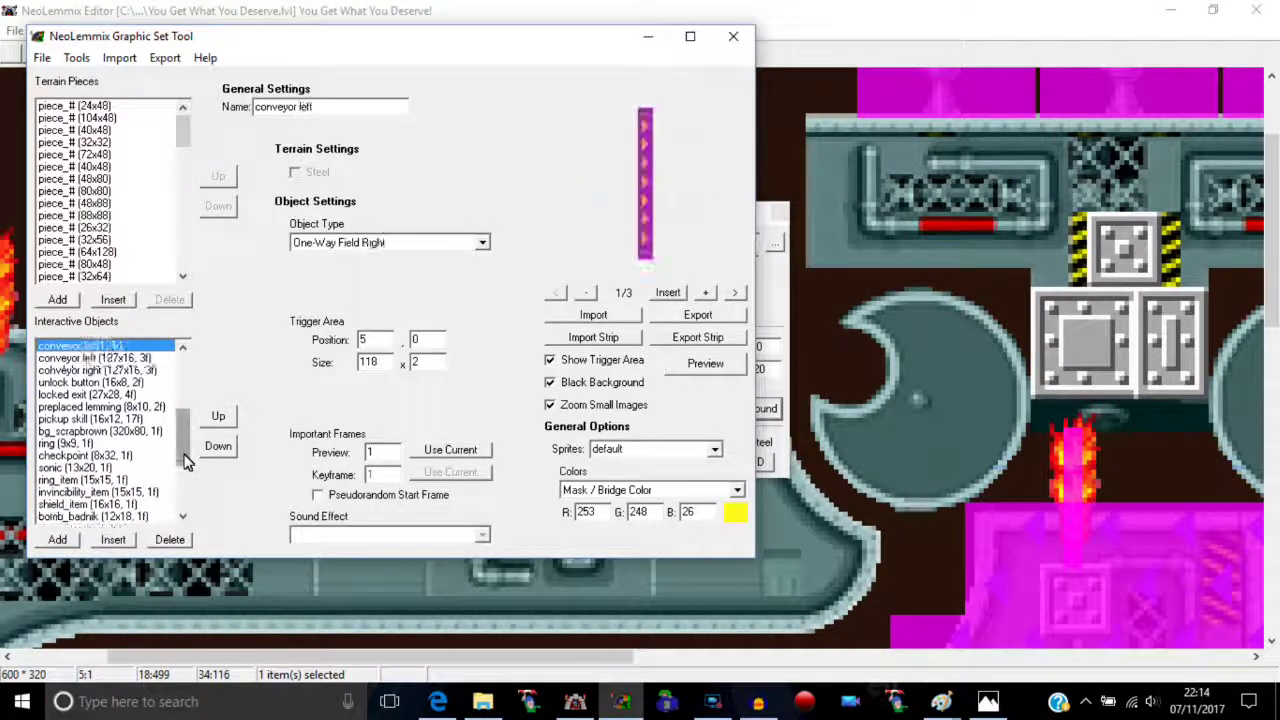
{"action": "key", "text": "Up"}
{"action": "key", "text": "Up"}
{"action": "key", "text": "Up"}
{"action": "key", "text": "Up"}
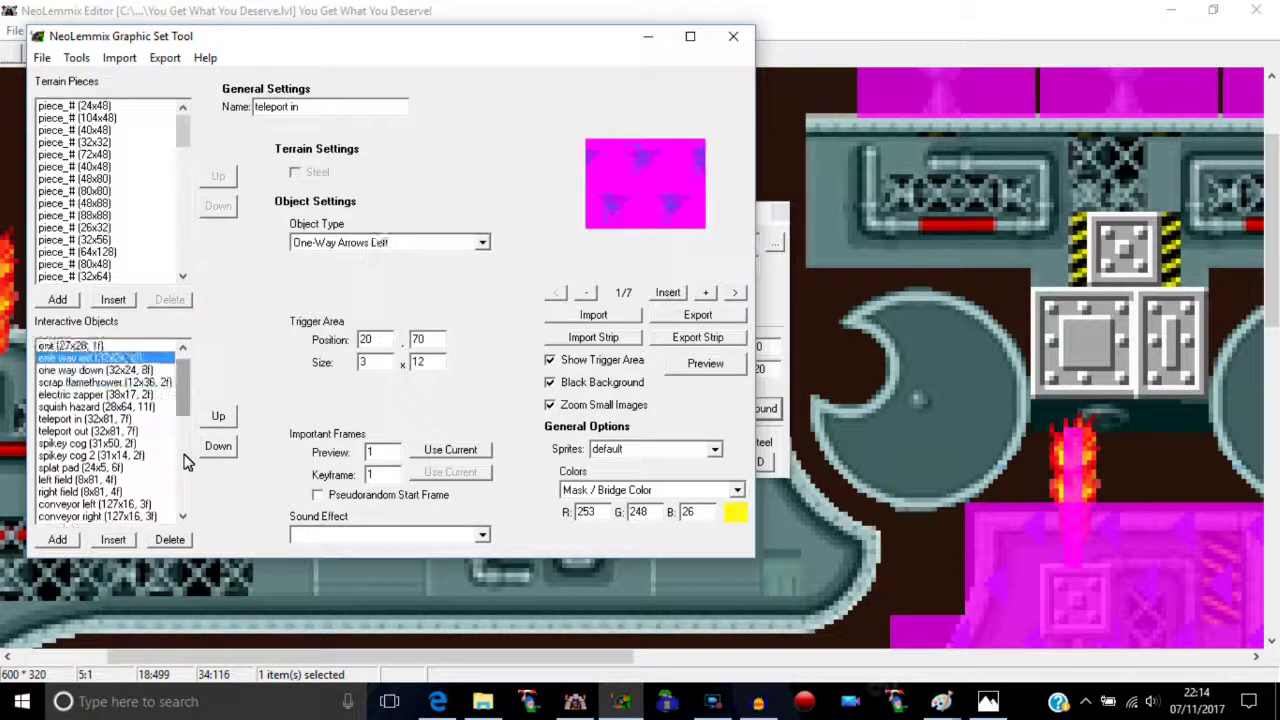
{"action": "key", "text": "Up"}
{"action": "key", "text": "Up"}
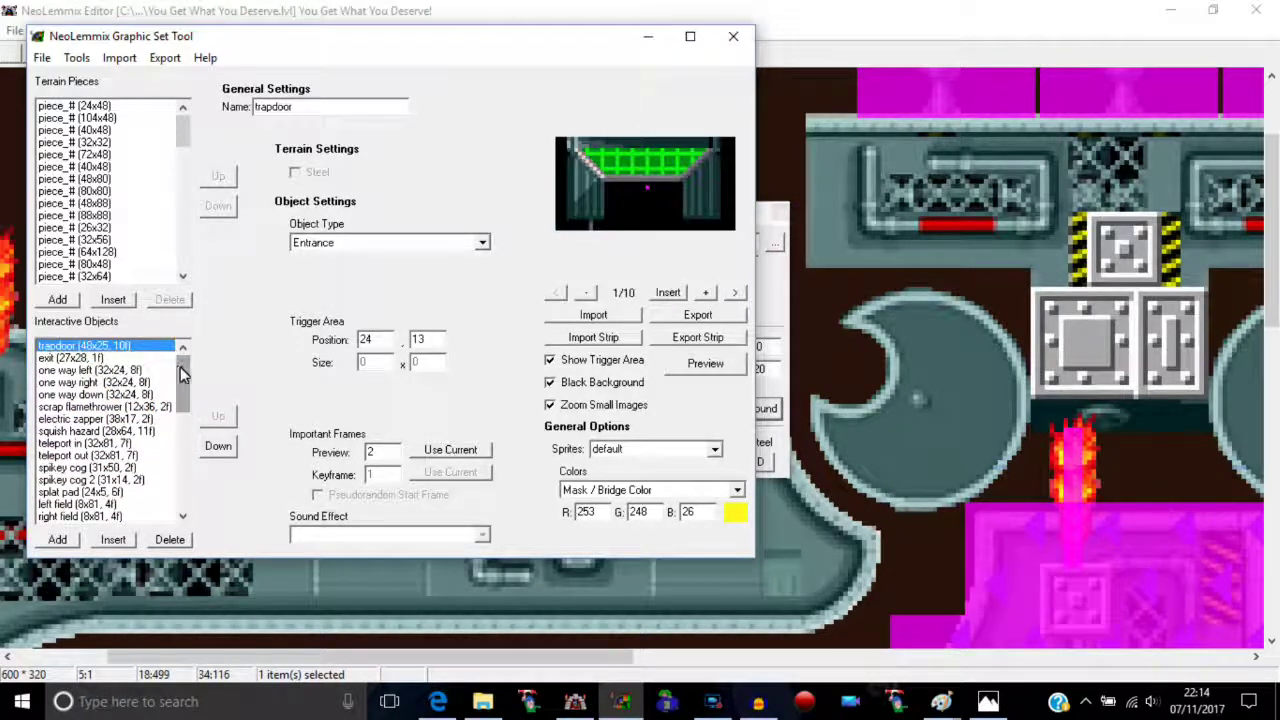
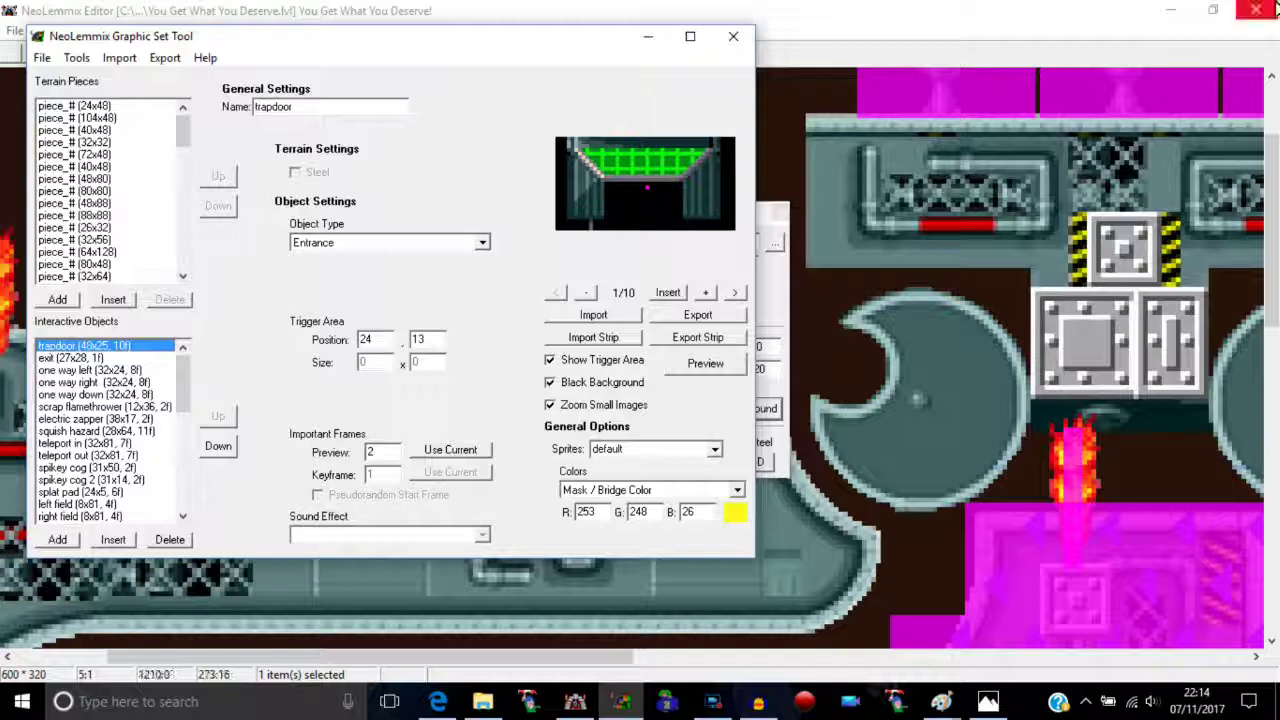
- Close NeoLemmix Editor without saving the level and bring up the first images of the Scrap Brain graphic set folder
{"action": "left_click", "coordinate": [1262, 9]}
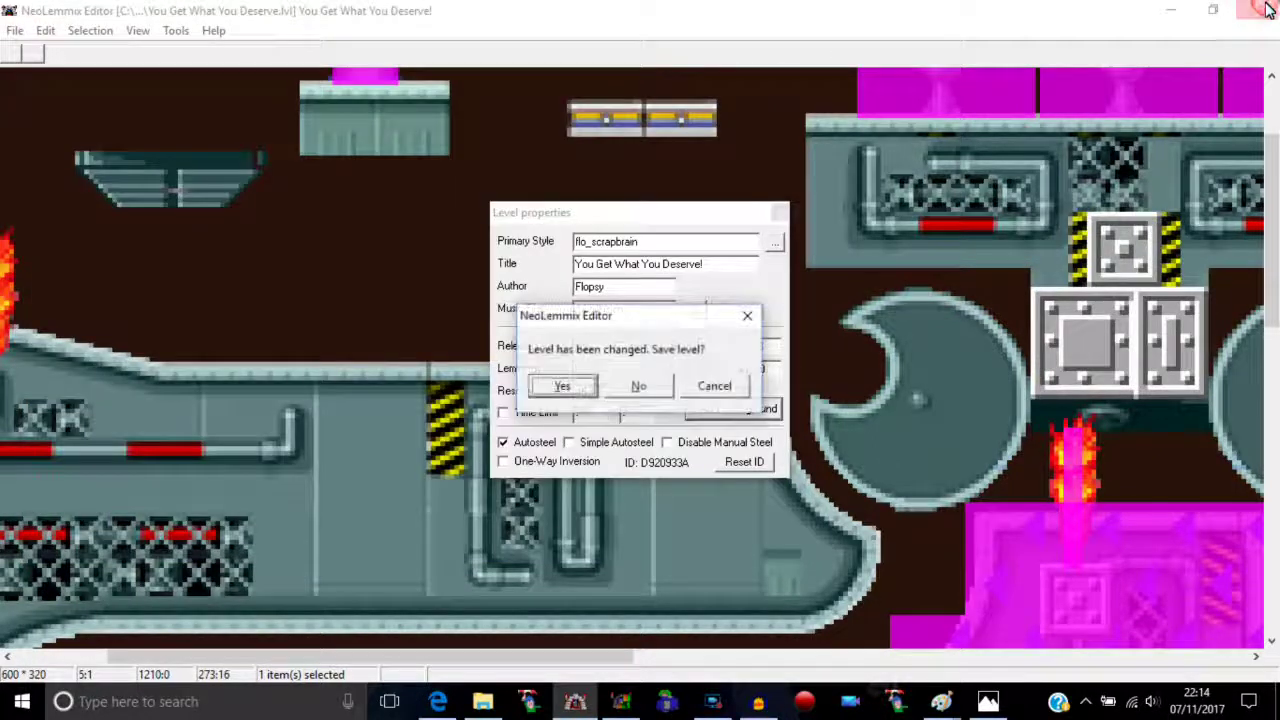
{"action": "left_click", "coordinate": [620, 386]}
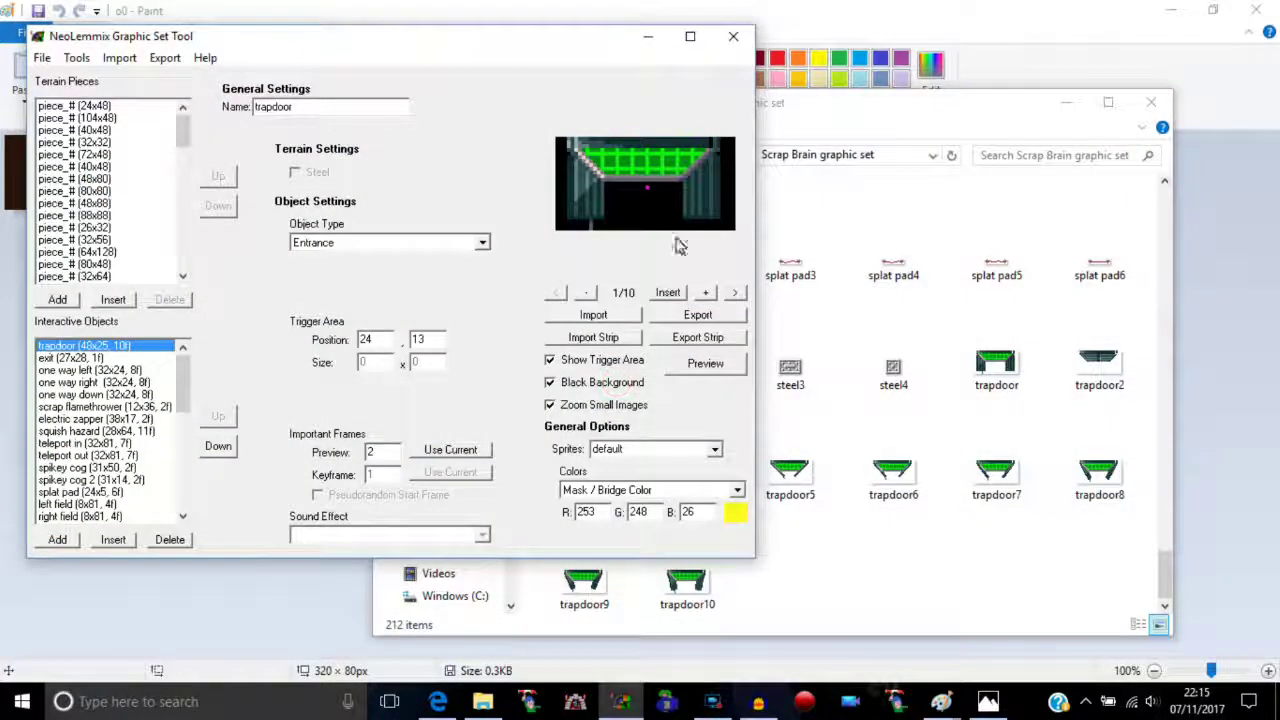
{"action": "left_click", "coordinate": [964, 104]}
{"action": "left_click_drag", "start_coordinate": [1164, 575], "coordinate": [1160, 145]}
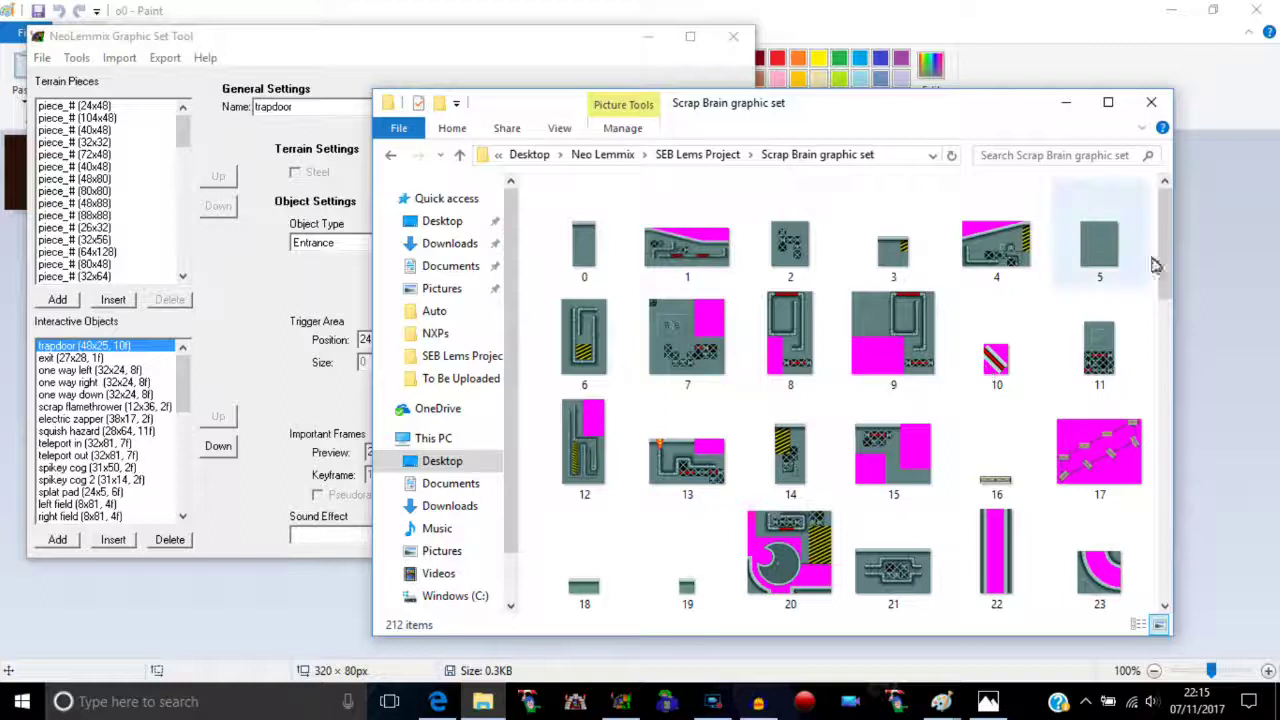
{"action": "left_click", "coordinate": [1170, 222]}
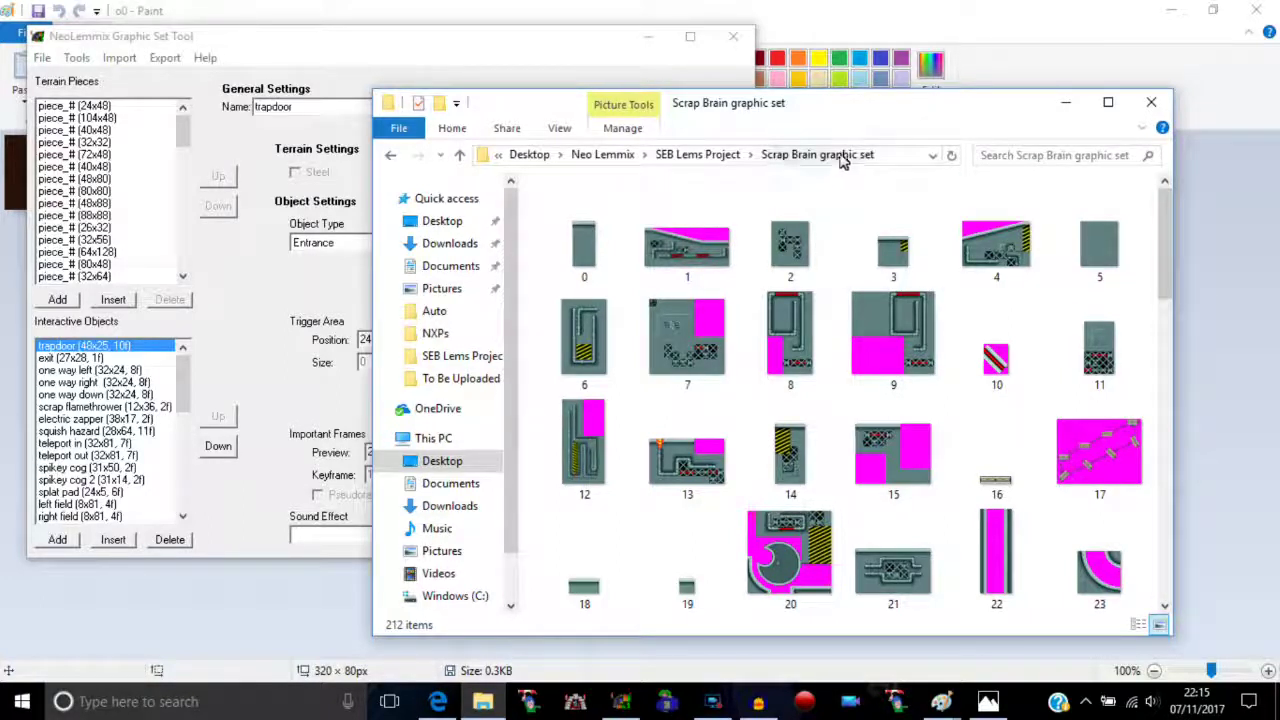
- Open the graphic set's save dialog, look through the .dat files in the SEB Lems Project folder, and cancel without saving
{"action": "left_click", "coordinate": [241, 36]}
{"action": "left_click", "coordinate": [42, 58]}
{"action": "left_click", "coordinate": [45, 137]}
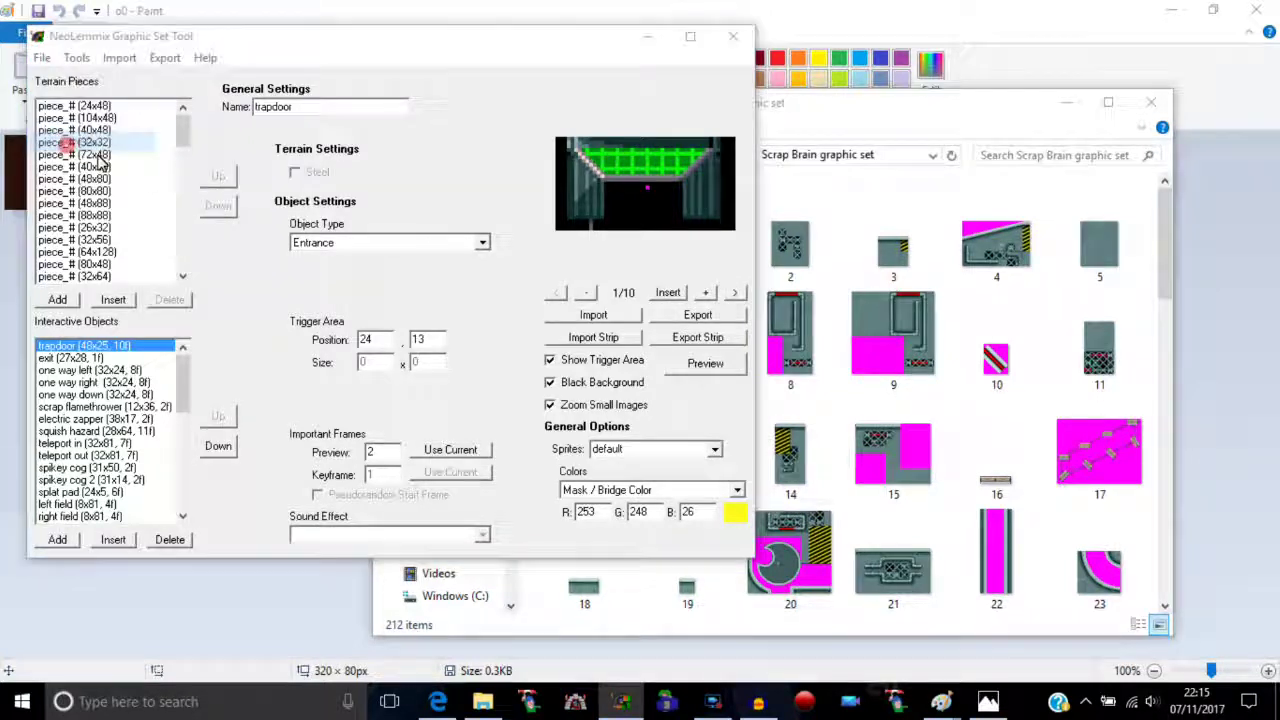
{"action": "left_click_drag", "start_coordinate": [886, 187], "coordinate": [893, 250]}
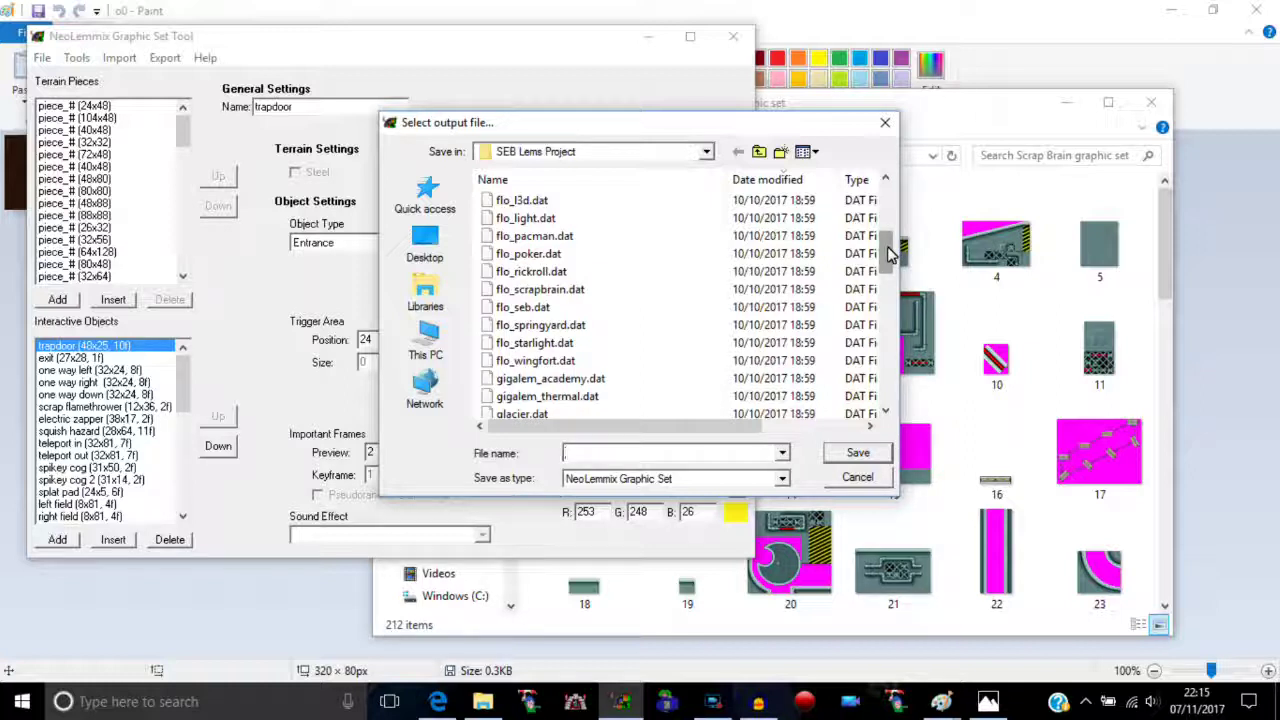
{"action": "left_click_drag", "start_coordinate": [891, 255], "coordinate": [888, 294]}
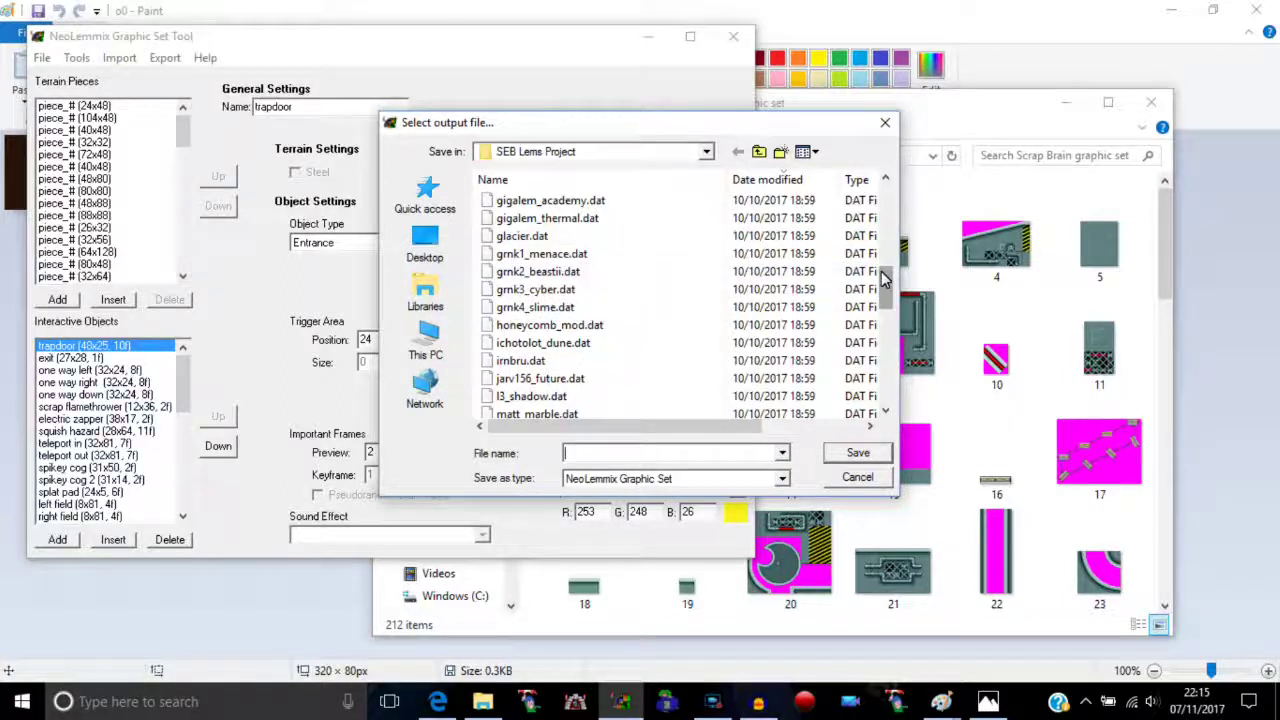
{"action": "left_click_drag", "start_coordinate": [887, 272], "coordinate": [887, 287]}
{"action": "scroll", "coordinate": [887, 287], "scroll_direction": "down", "scroll_amount": 2}
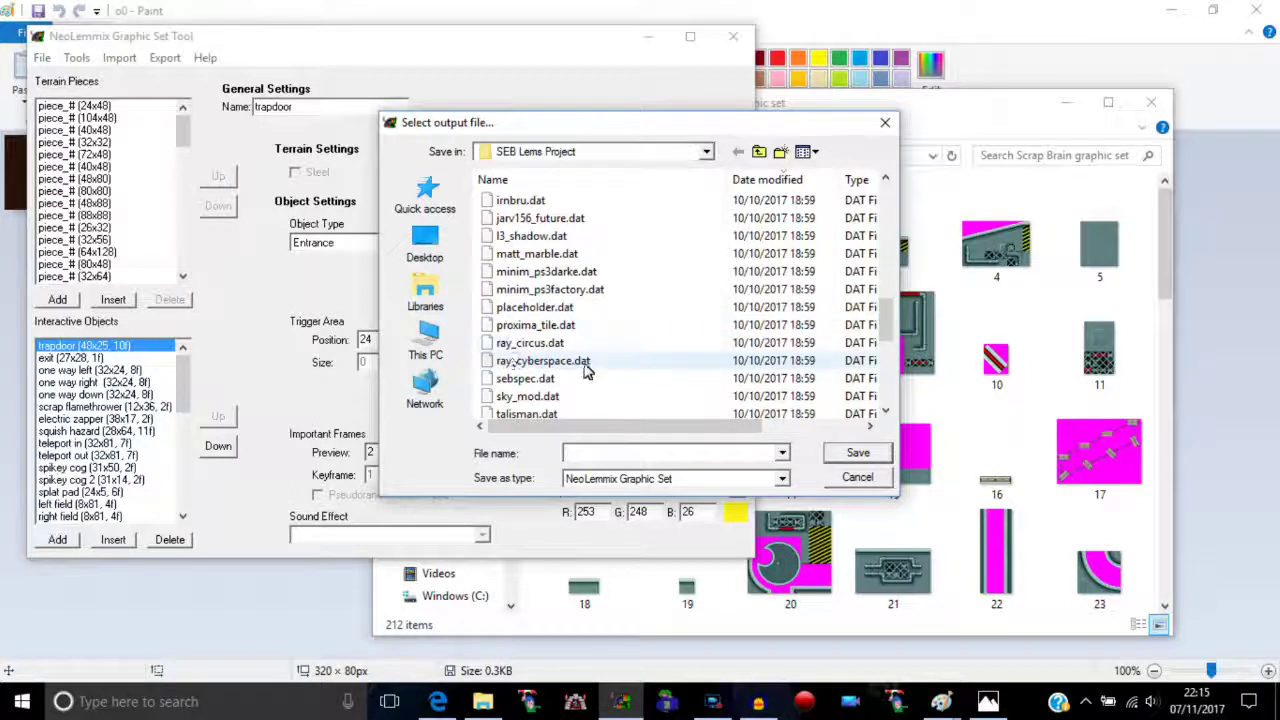
{"action": "left_click_drag", "start_coordinate": [886, 317], "coordinate": [887, 195]}
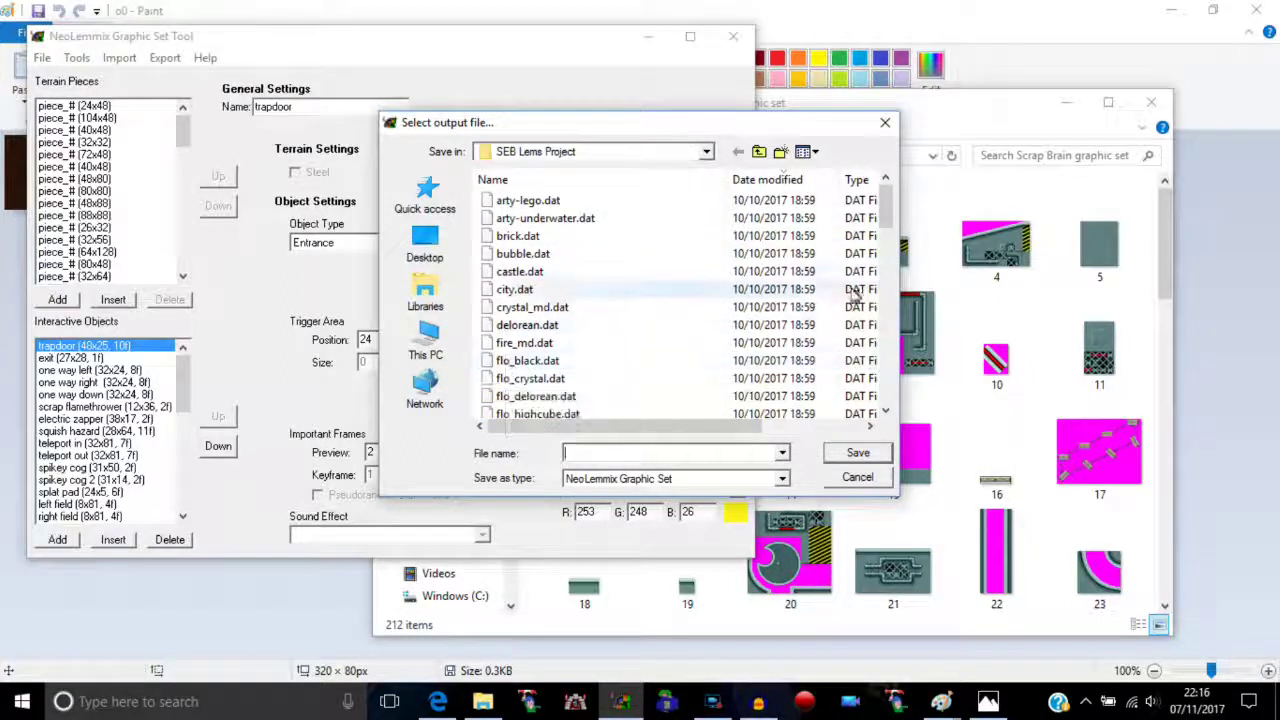
{"action": "left_click_drag", "start_coordinate": [885, 198], "coordinate": [866, 150]}
{"action": "left_click", "coordinate": [884, 122]}
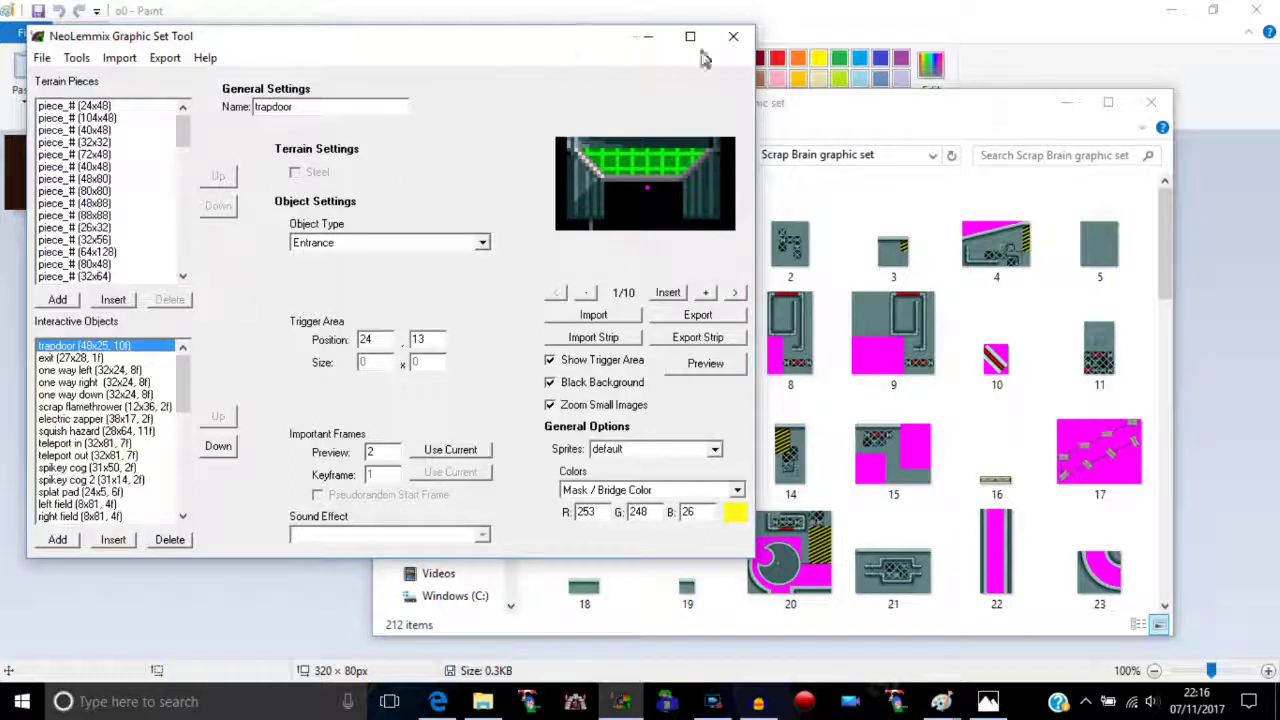
- Open 36.png from the Scrap Brain graphic set folder at maximum zoom and compare its magenta area with the mask color settings
{"action": "left_click", "coordinate": [925, 103]}
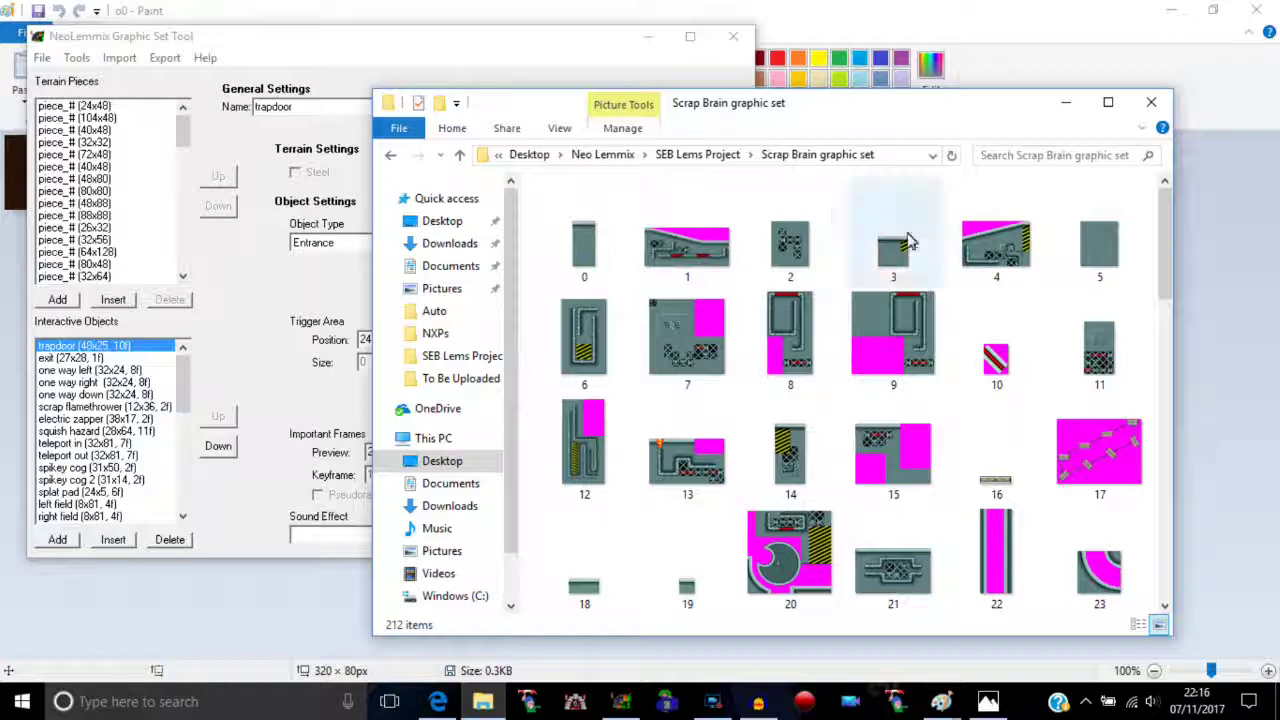
{"action": "mouse_move", "coordinate": [1163, 229]}
{"action": "left_mouse_down"}
{"action": "mouse_move", "coordinate": [1163, 340]}
{"action": "mouse_move", "coordinate": [1154, 240]}
{"action": "left_mouse_up"}
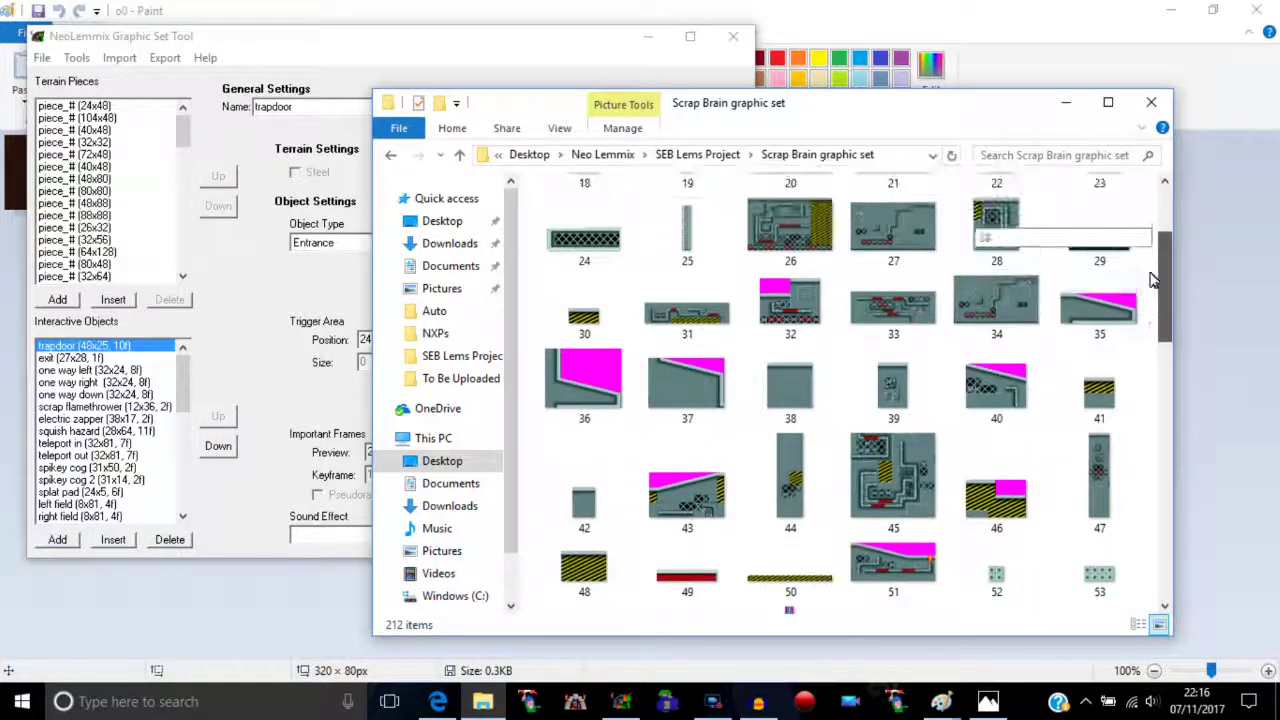
{"action": "double_click", "coordinate": [597, 393]}
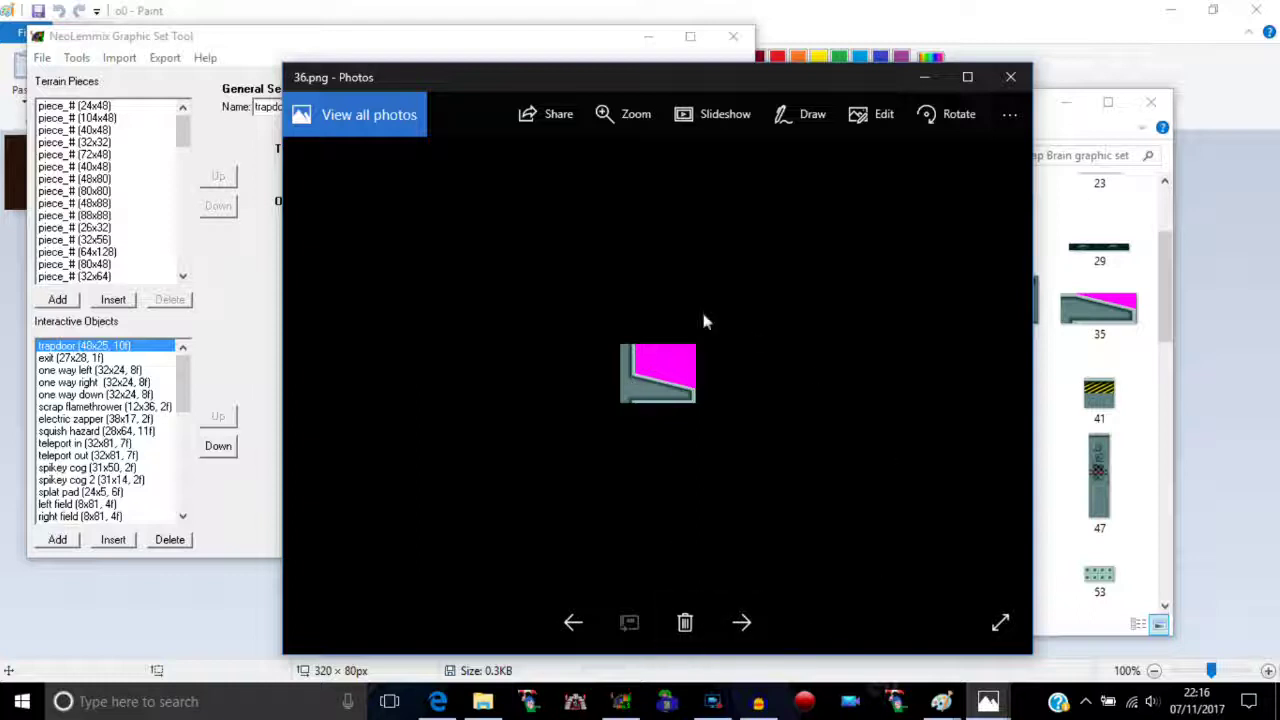
{"action": "left_click", "coordinate": [601, 116]}
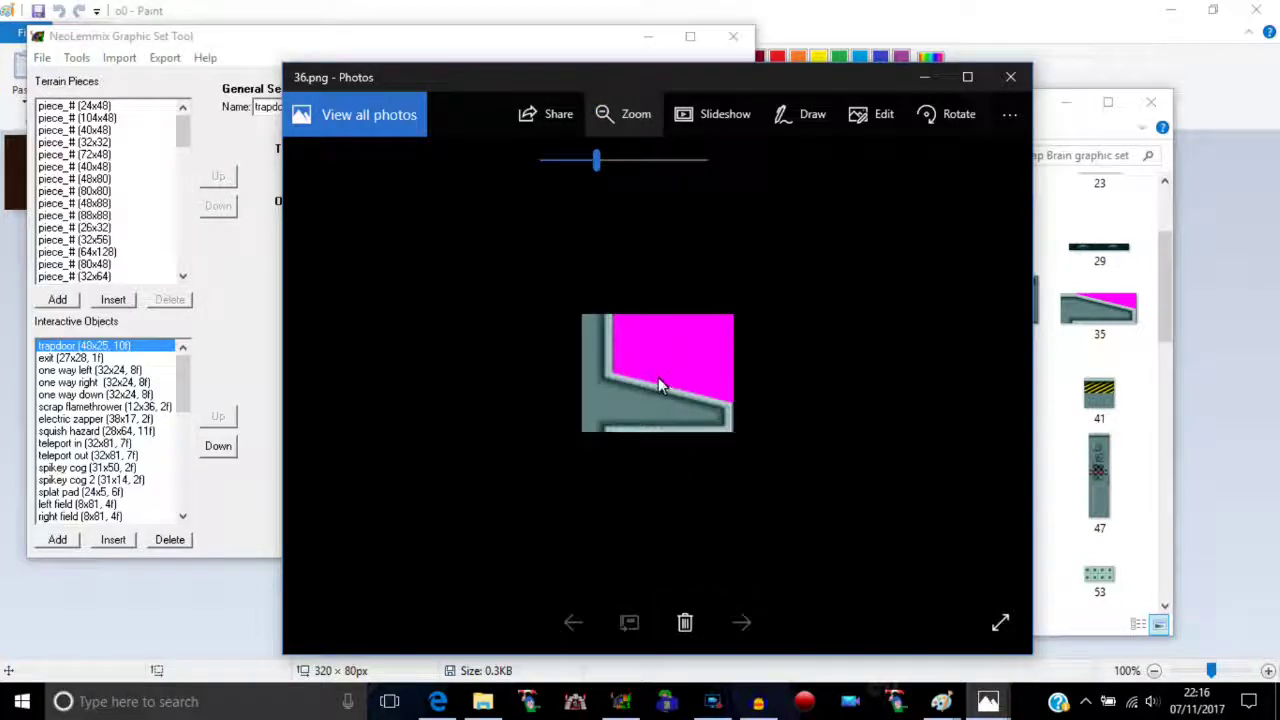
{"action": "left_click_drag", "start_coordinate": [596, 161], "coordinate": [768, 141]}
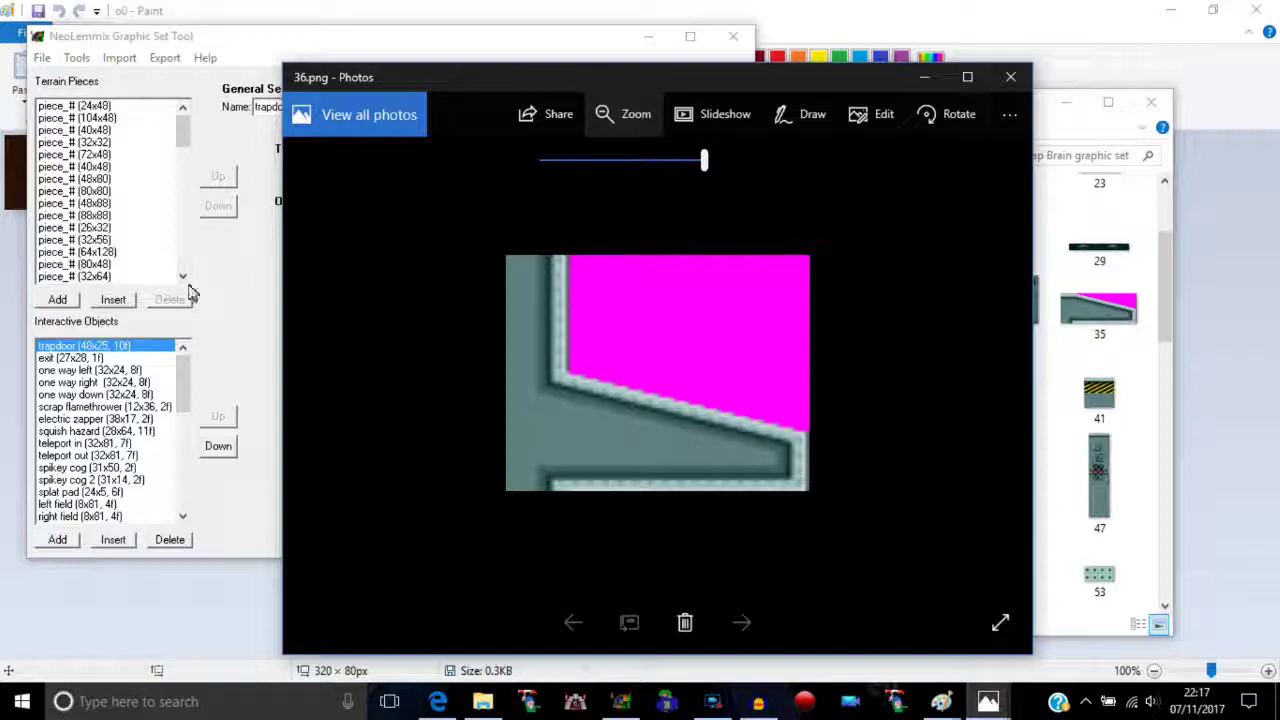
{"action": "left_click", "coordinate": [220, 262]}
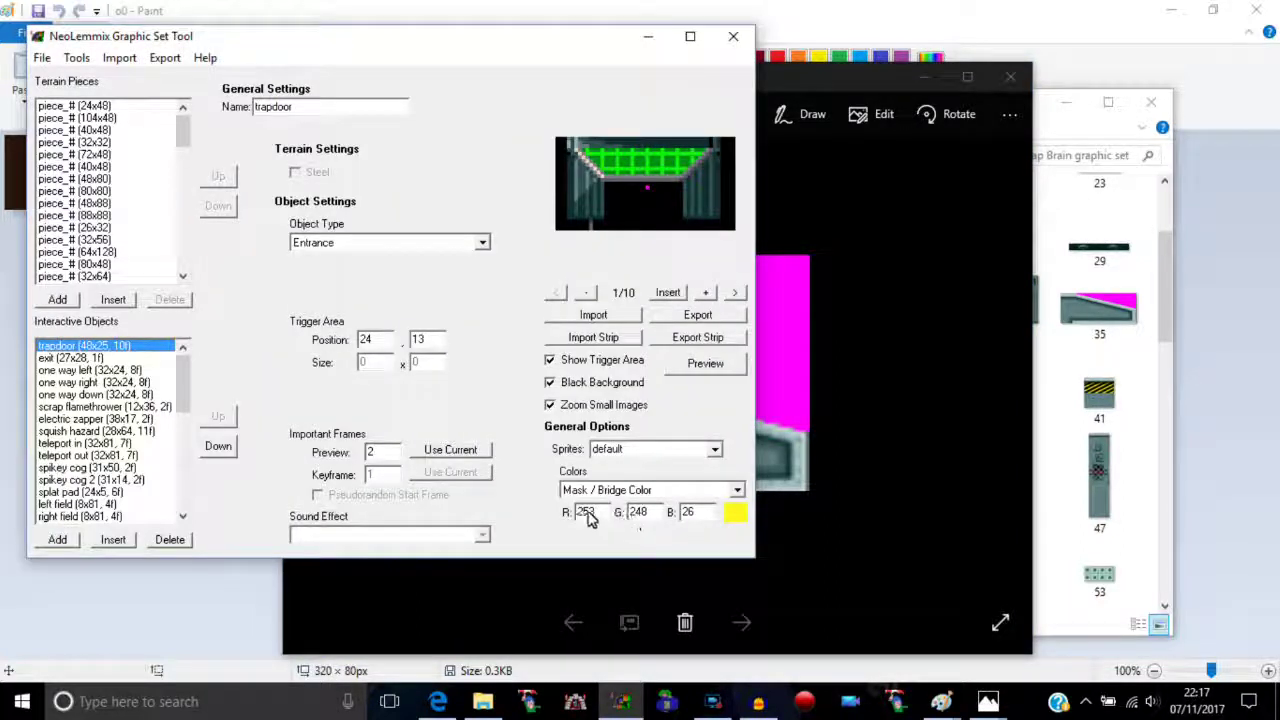
{"action": "left_click", "coordinate": [906, 355]}
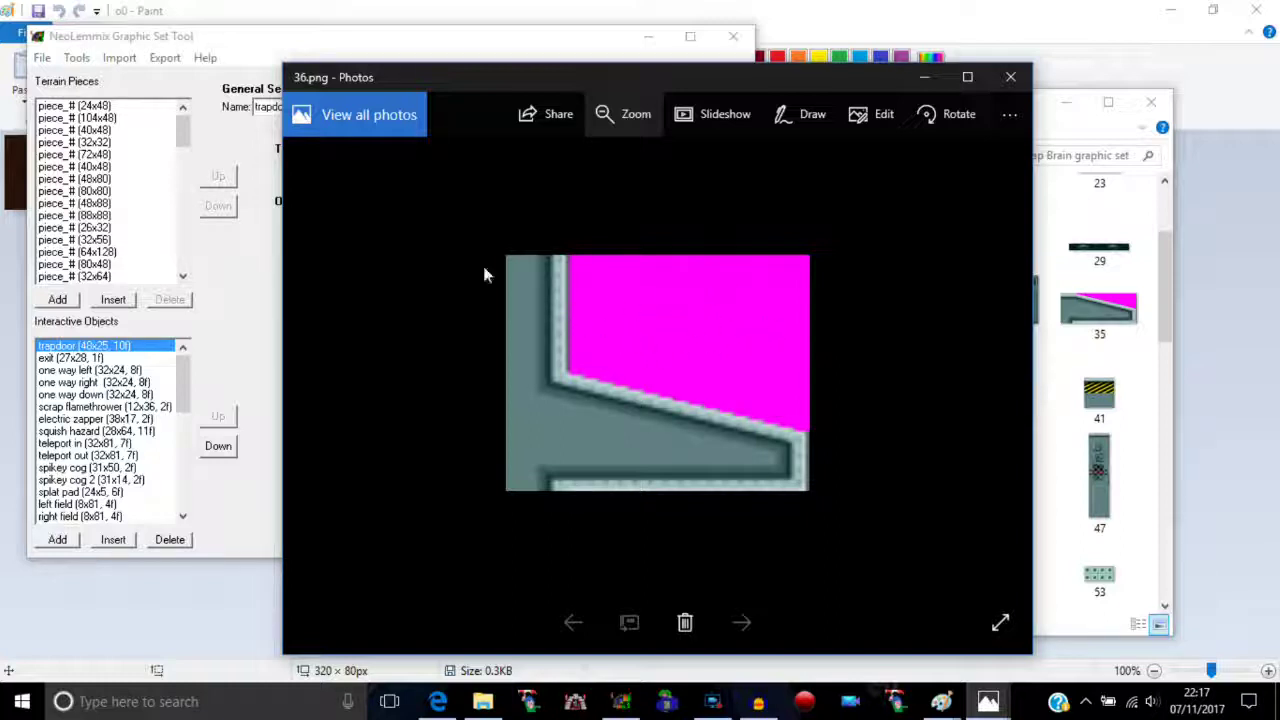
- Try importing the Untitled image into the trapdoor object with Use Transparent Color, checking 36.png for reference, and cancel the import
{"action": "left_click", "coordinate": [300, 36]}
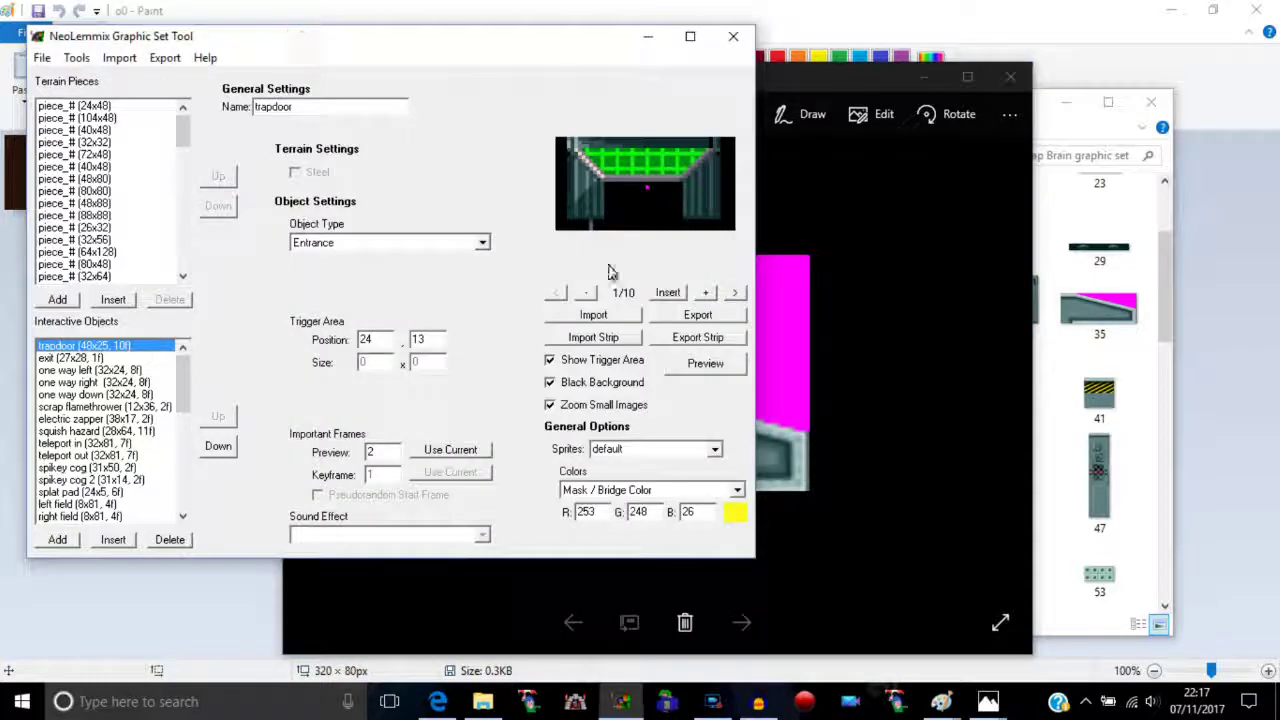
{"action": "left_click", "coordinate": [578, 316]}
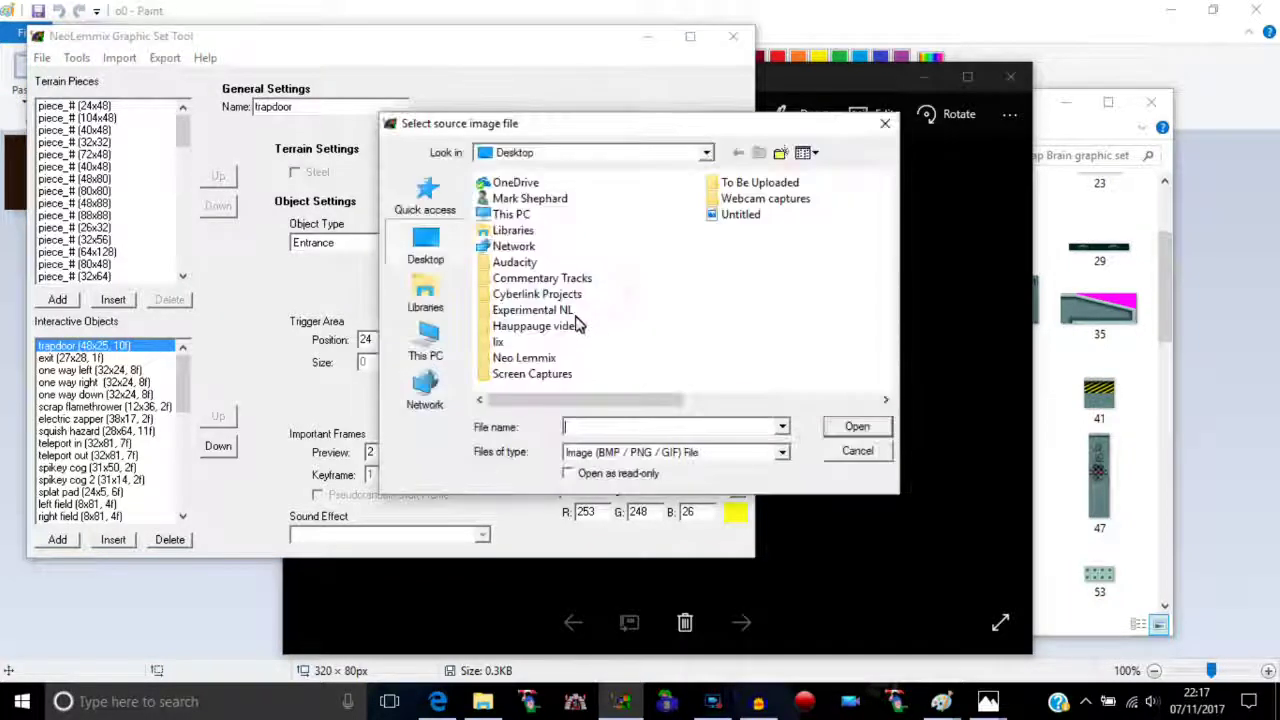
{"action": "double_click", "coordinate": [720, 216]}
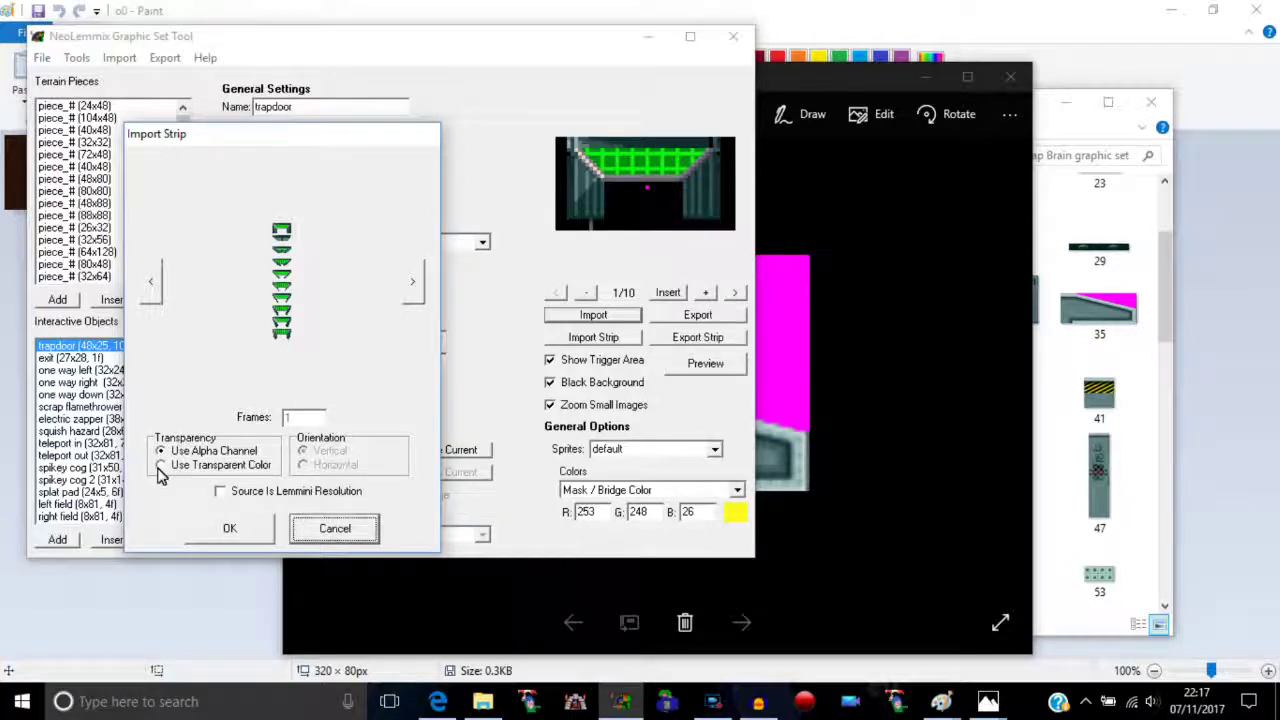
{"action": "left_click", "coordinate": [159, 467]}
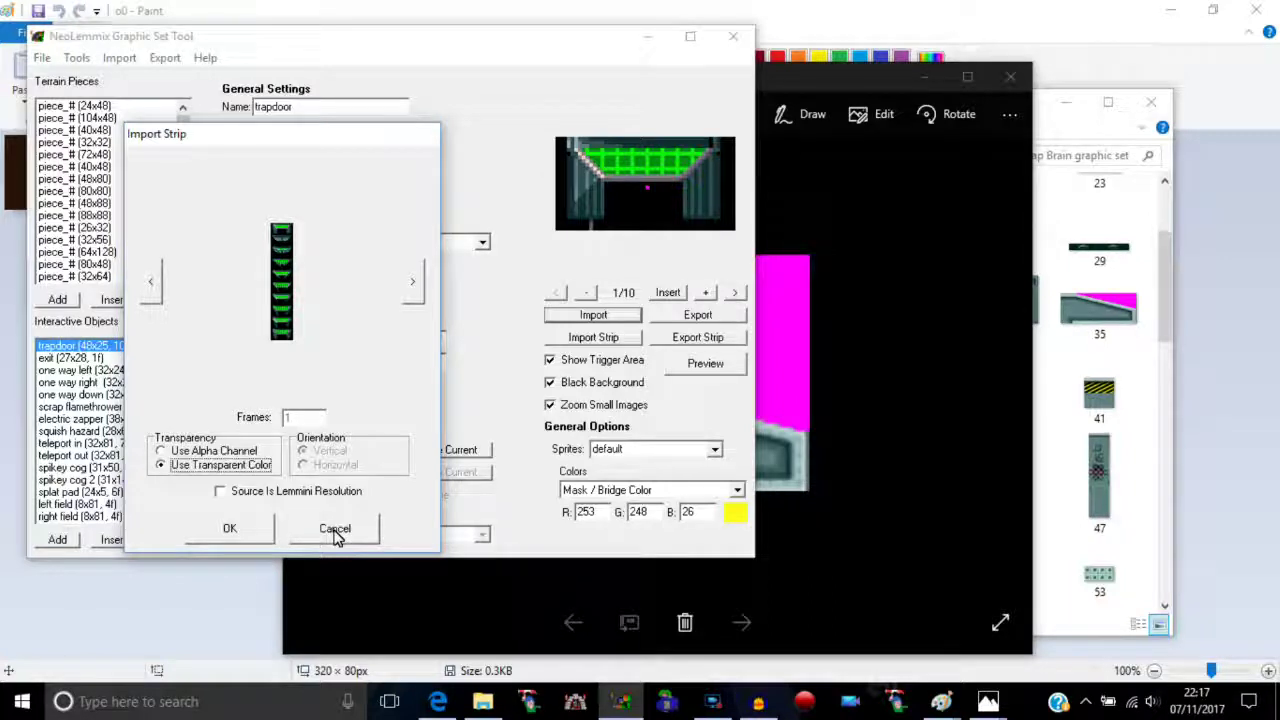
{"action": "left_click", "coordinate": [161, 466]}
{"action": "left_click", "coordinate": [925, 331]}
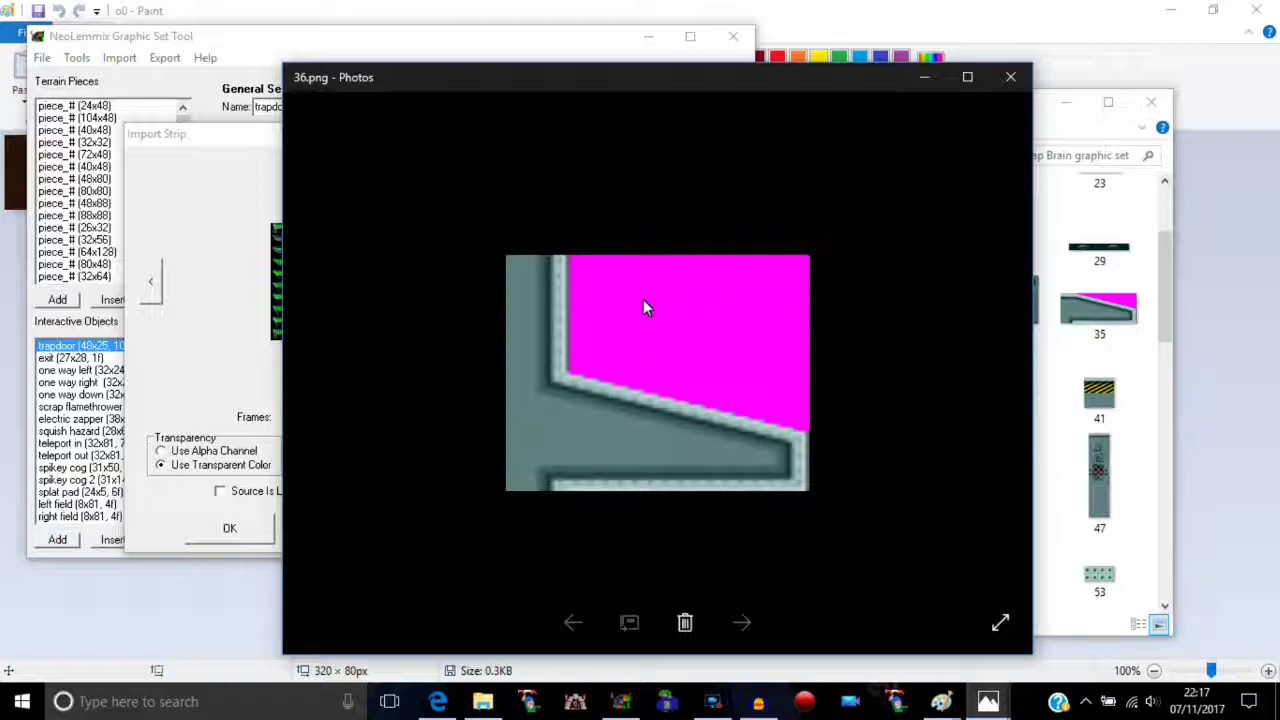
{"action": "left_click", "coordinate": [210, 207]}
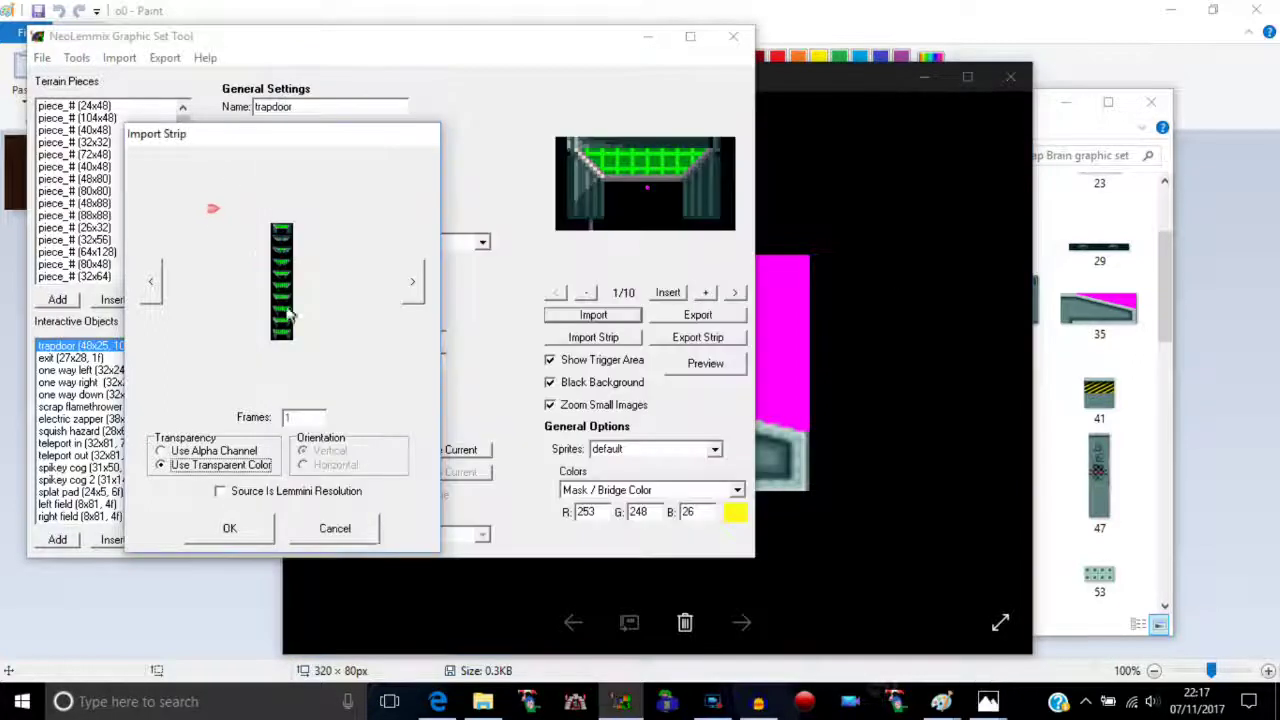
{"action": "left_click", "coordinate": [360, 533]}
- Close 36.png, look through the Scrap Brain graphic set images down to the trapdoor frames, and return to the Graphic Set Tool
{"action": "left_click", "coordinate": [1008, 76]}
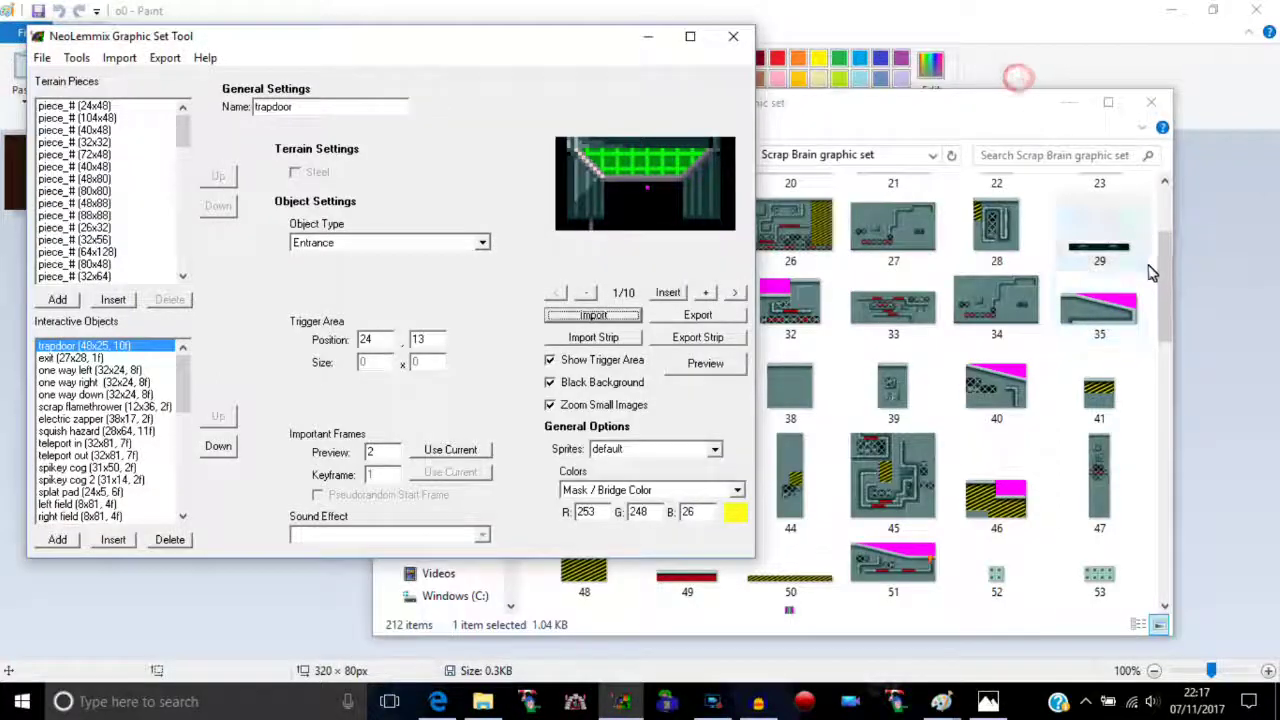
{"action": "left_click", "coordinate": [993, 106]}
{"action": "left_click_drag", "start_coordinate": [1167, 277], "coordinate": [1157, 222]}
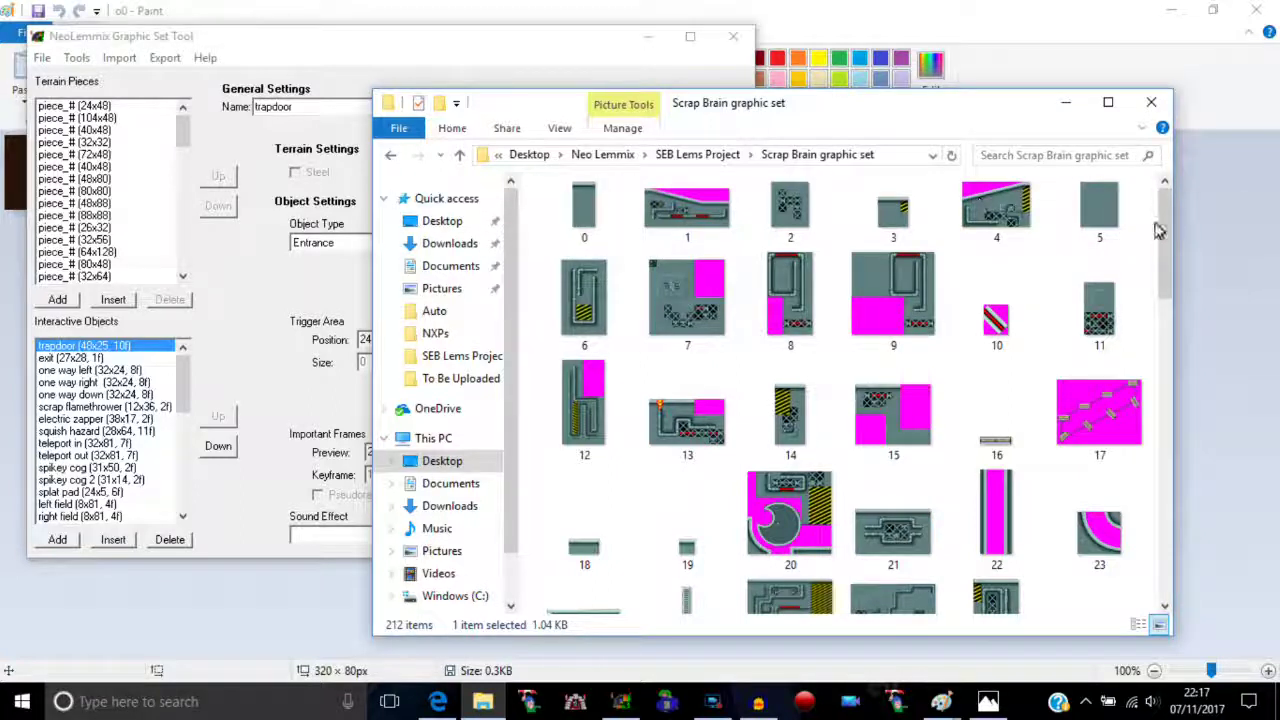
{"action": "left_click_drag", "start_coordinate": [1170, 224], "coordinate": [1188, 295]}
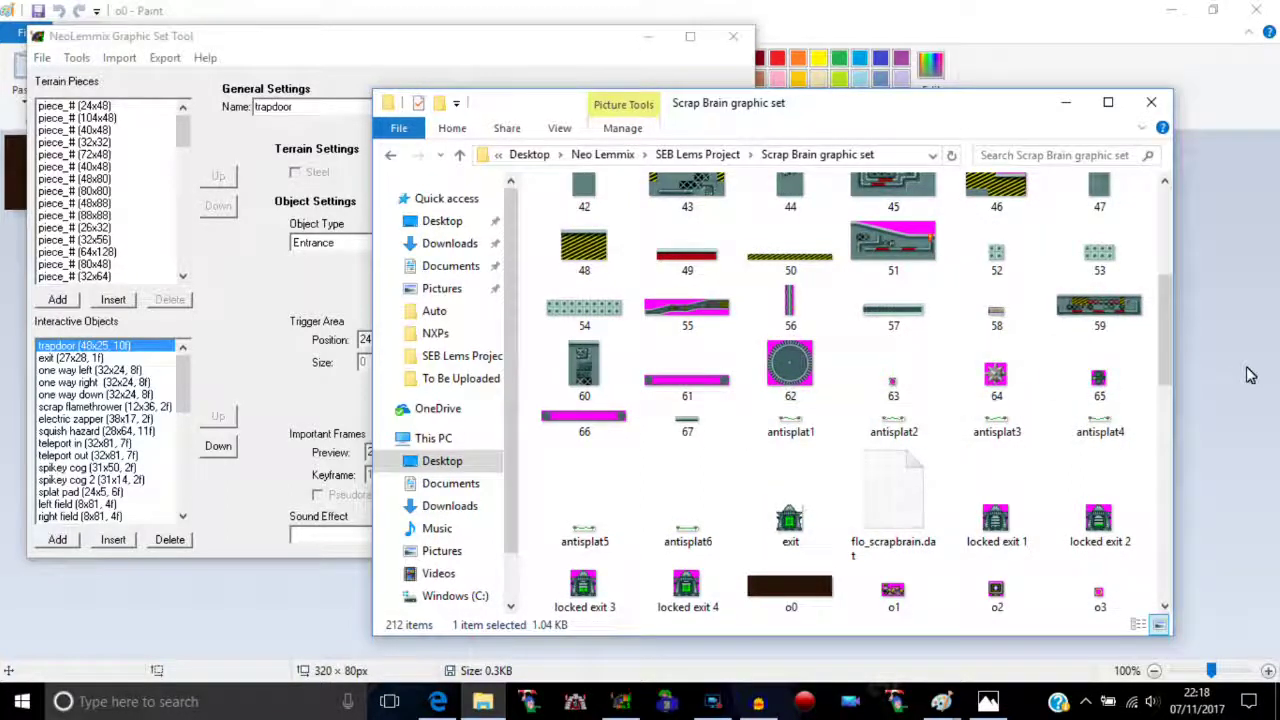
{"action": "left_click_drag", "start_coordinate": [1166, 330], "coordinate": [1174, 543]}
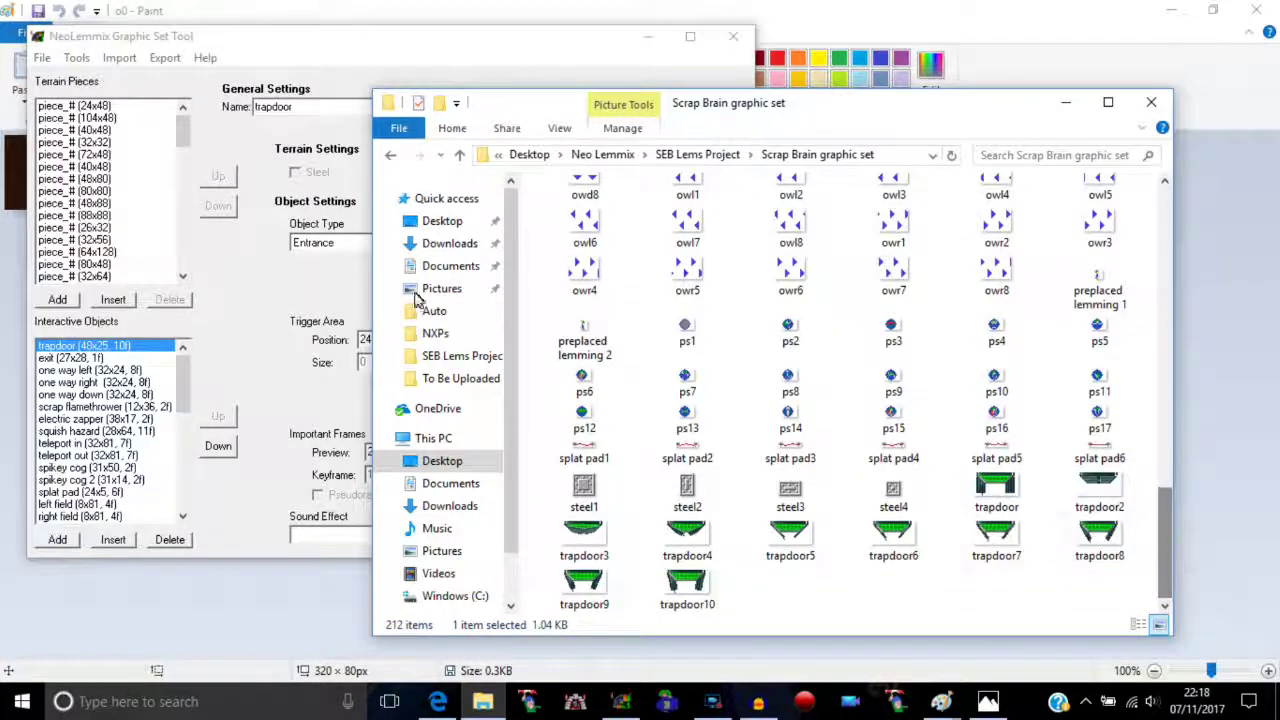
{"action": "left_click", "coordinate": [470, 62]}
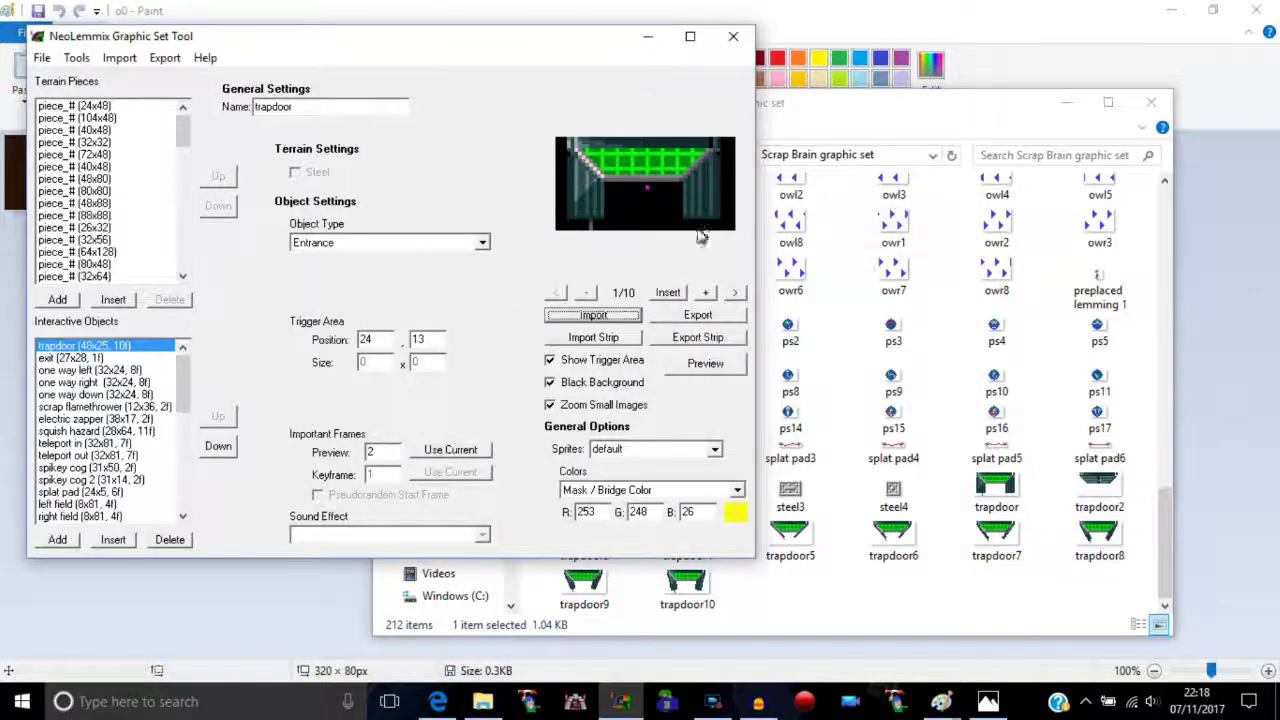
- Look through the object images in the Scrap Brain graphic set folder, back up to the flo_scrapbrain.dat file
{"action": "left_click", "coordinate": [1003, 117]}
{"action": "left_click_drag", "start_coordinate": [1166, 530], "coordinate": [1170, 463]}
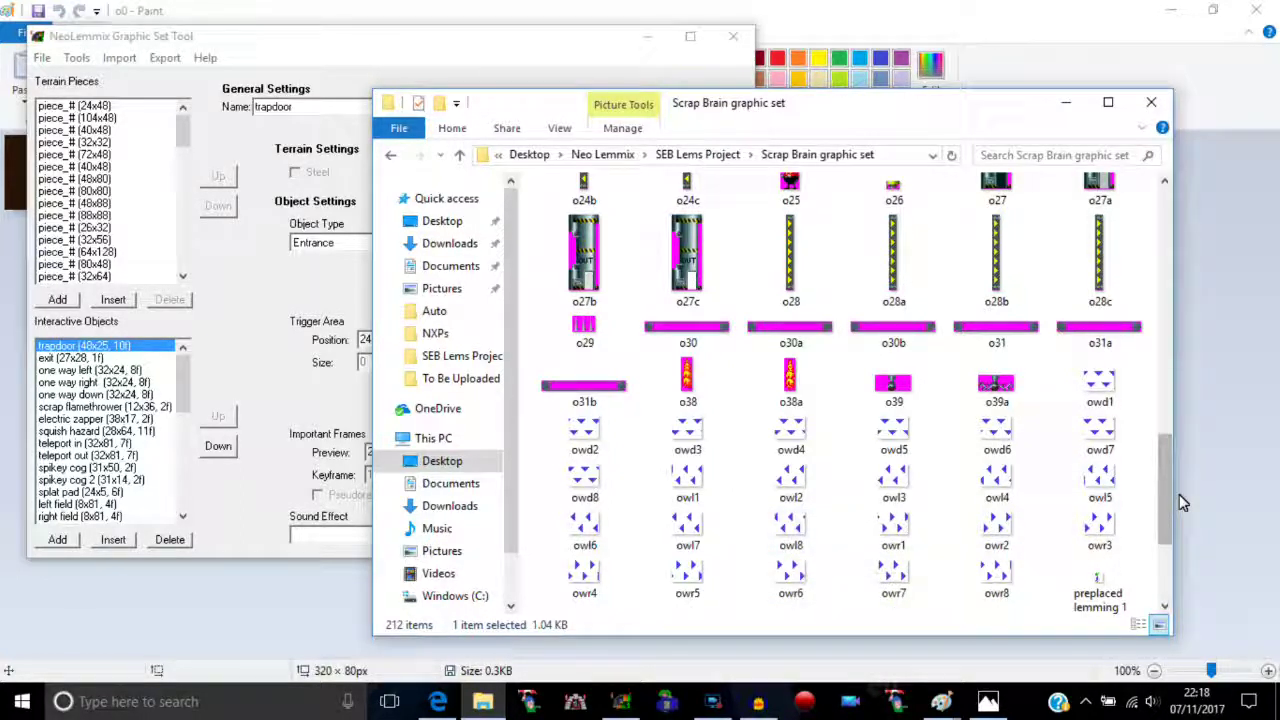
{"action": "left_click_drag", "start_coordinate": [1169, 485], "coordinate": [1169, 480]}
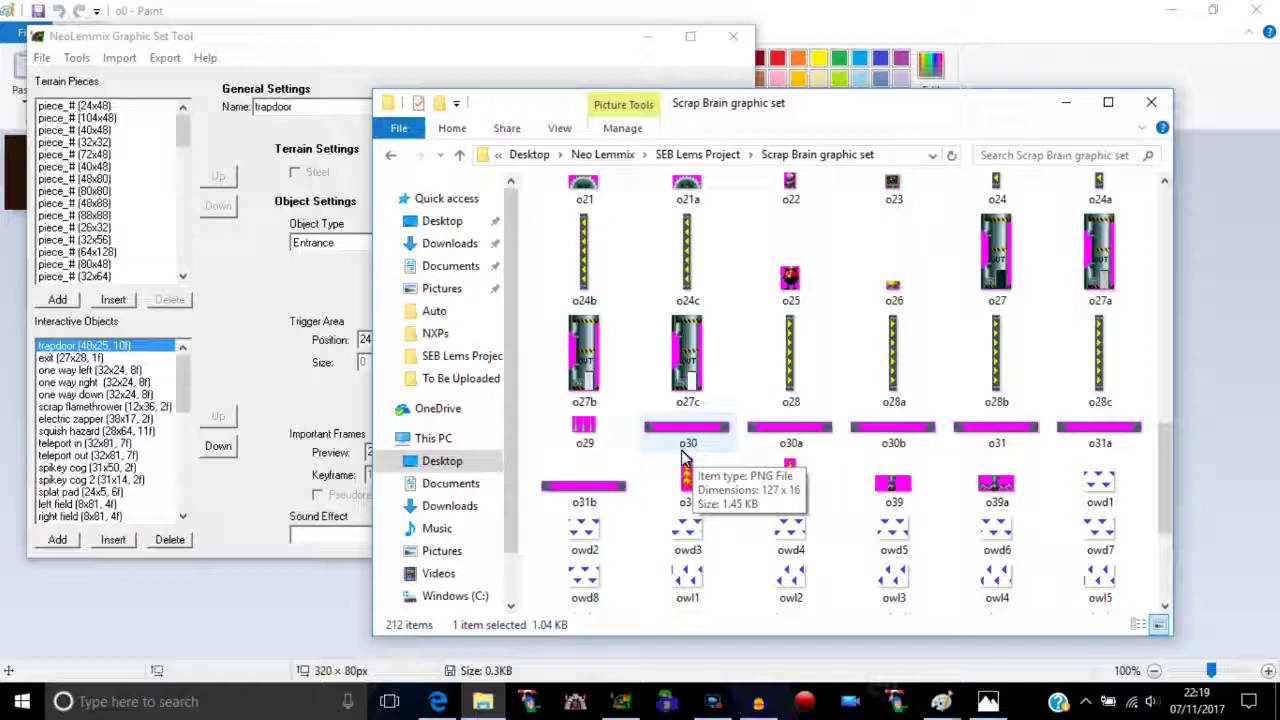
{"action": "left_click_drag", "start_coordinate": [1170, 480], "coordinate": [1174, 398]}
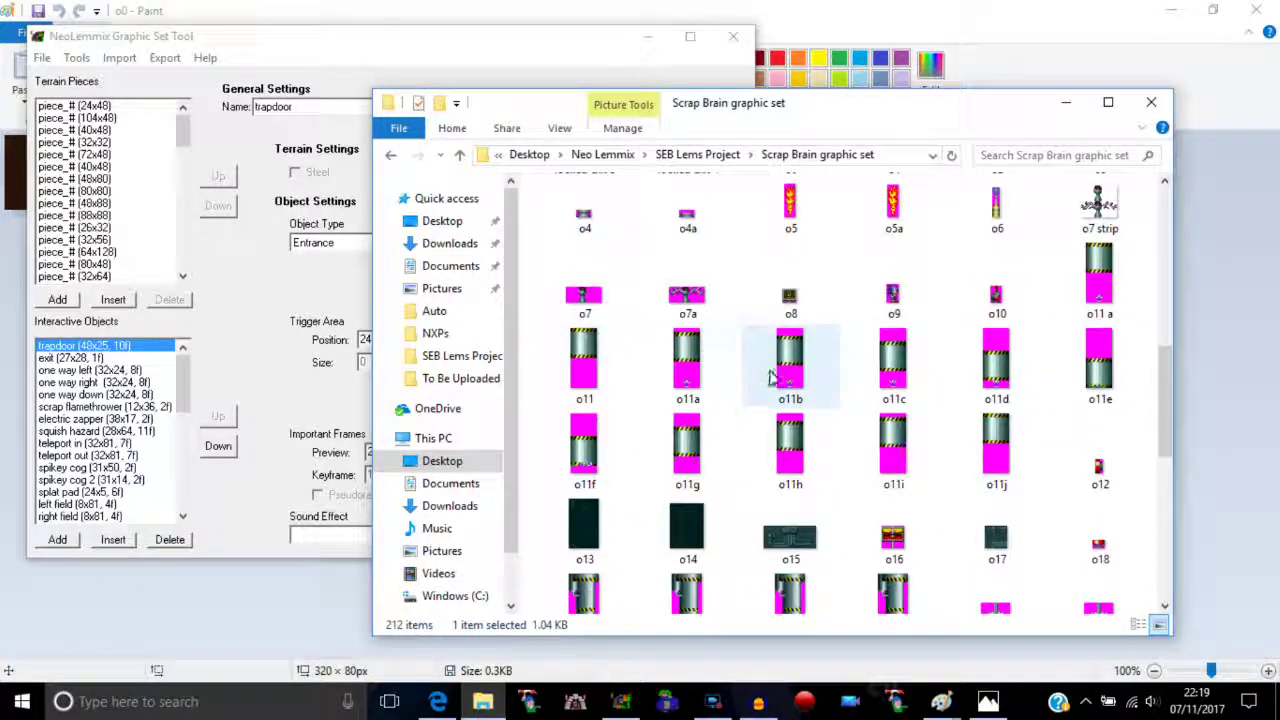
{"action": "left_click_drag", "start_coordinate": [1165, 393], "coordinate": [1185, 476]}
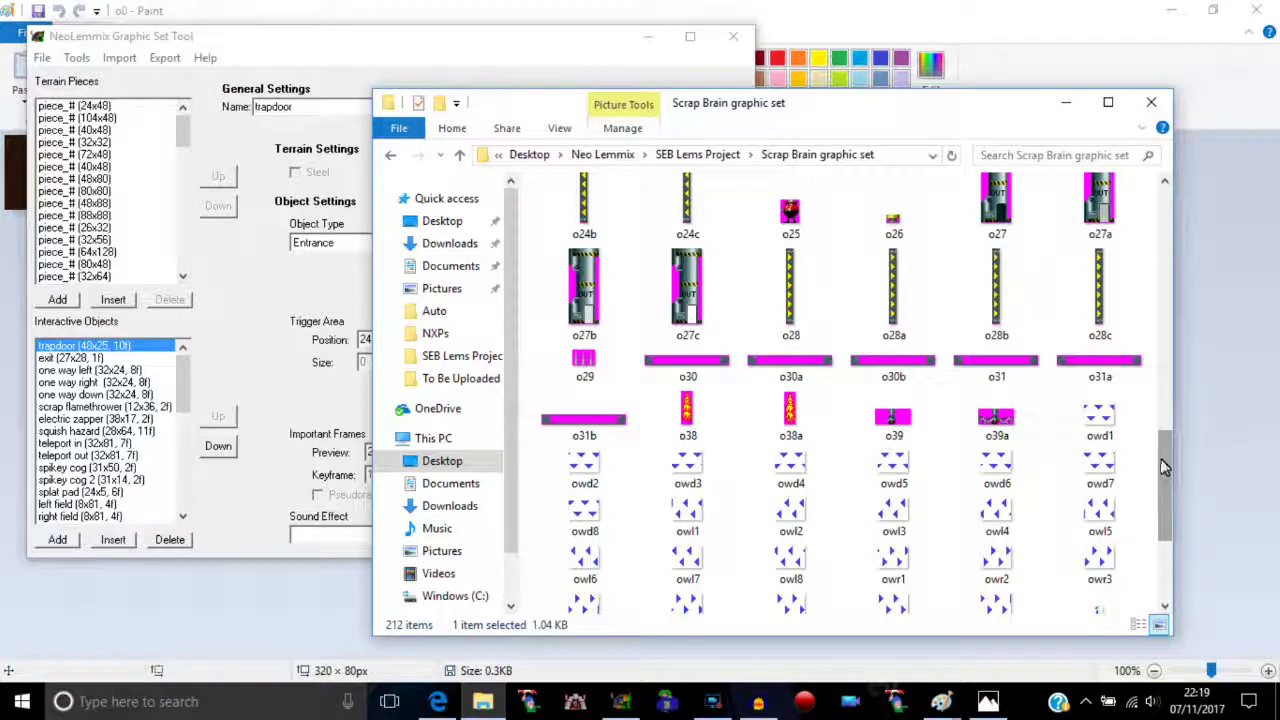
{"action": "mouse_move", "coordinate": [1000, 393]}
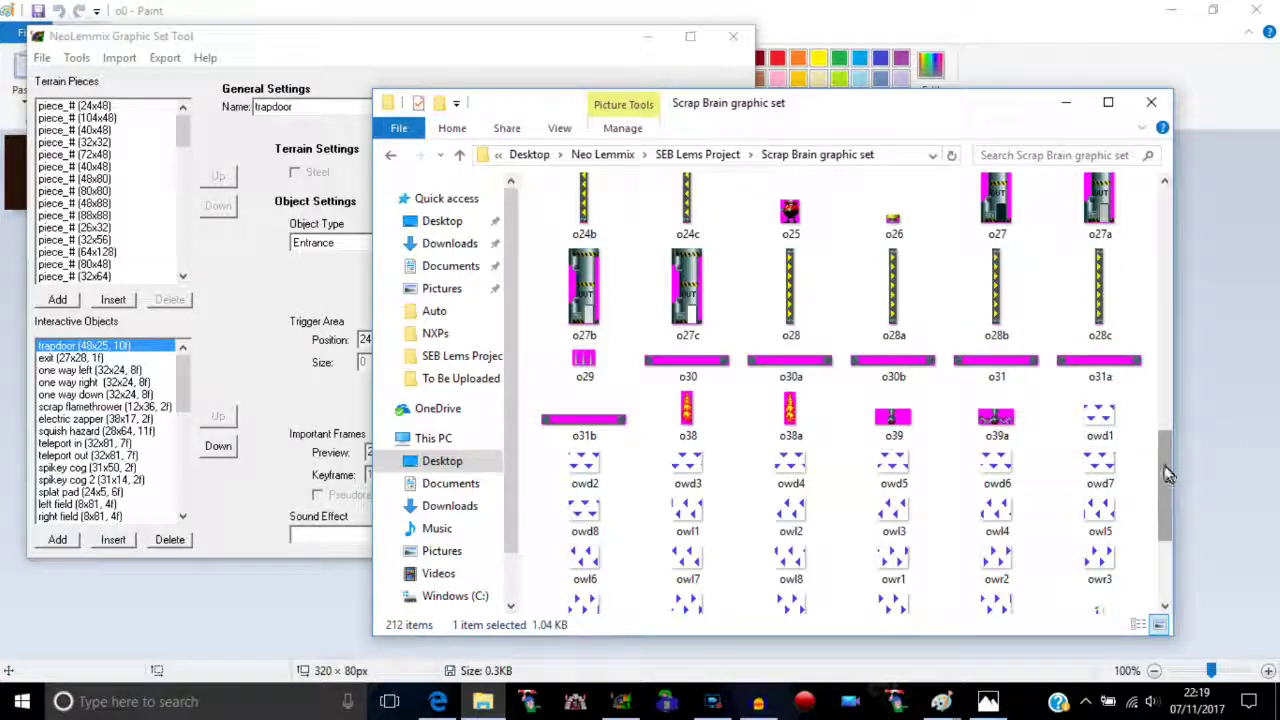
{"action": "scroll", "coordinate": [1165, 476], "scroll_direction": "up", "scroll_amount": 1}
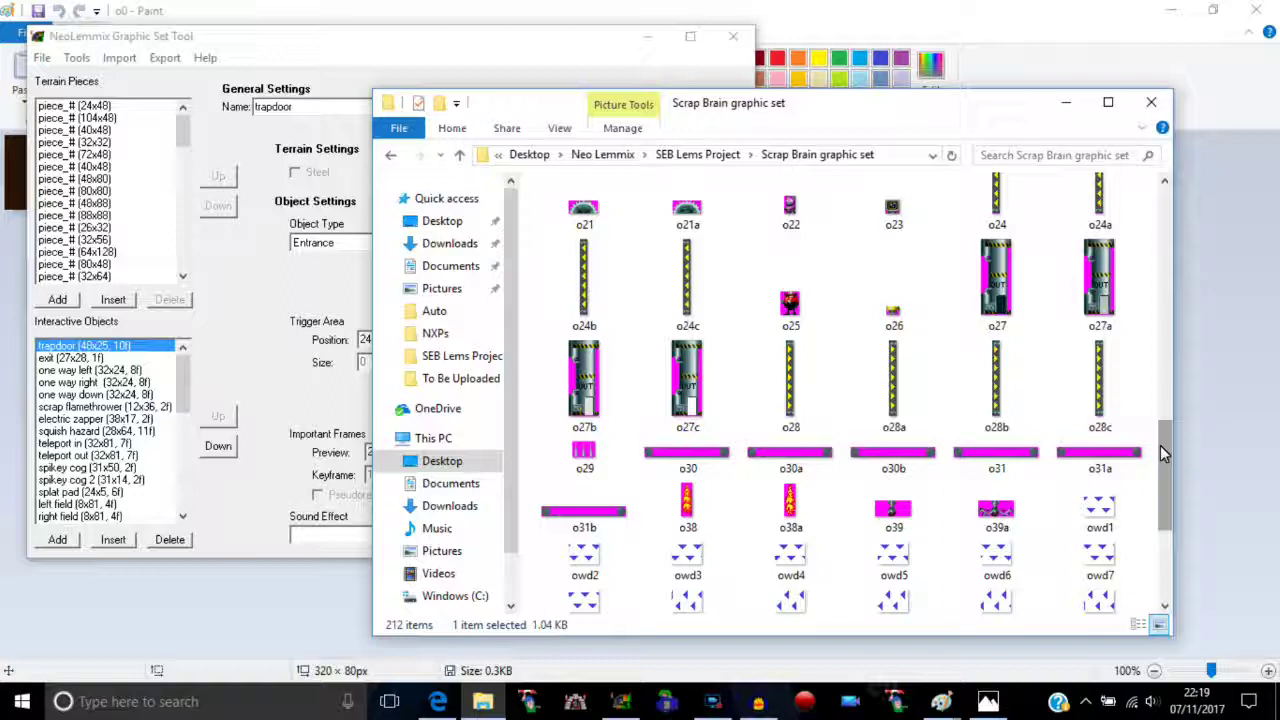
{"action": "left_click_drag", "start_coordinate": [1160, 445], "coordinate": [1155, 338]}
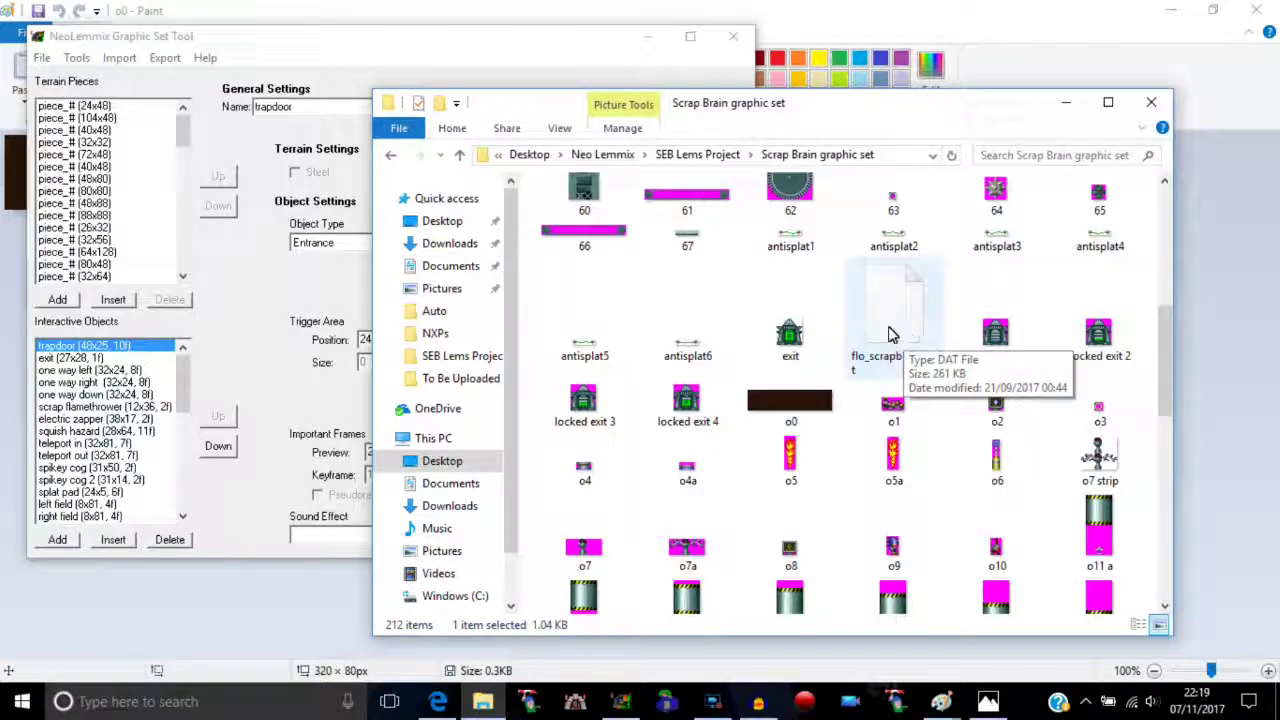
{"action": "left_click_drag", "start_coordinate": [1167, 390], "coordinate": [1170, 359]}
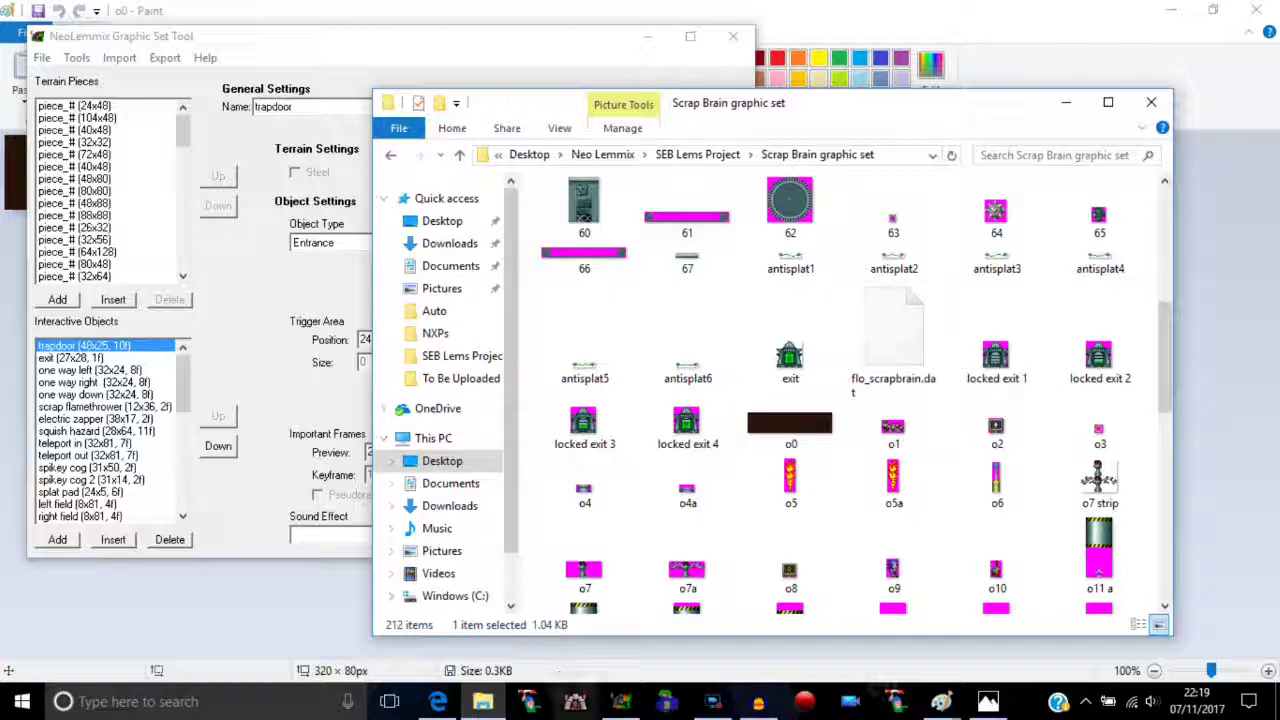
- Open the styles folder inside Neo Lemmix Editor on the Desktop, look through its .dat files to the end, and close the folder window
{"action": "left_click", "coordinate": [482, 702]}
{"action": "left_click", "coordinate": [482, 702]}
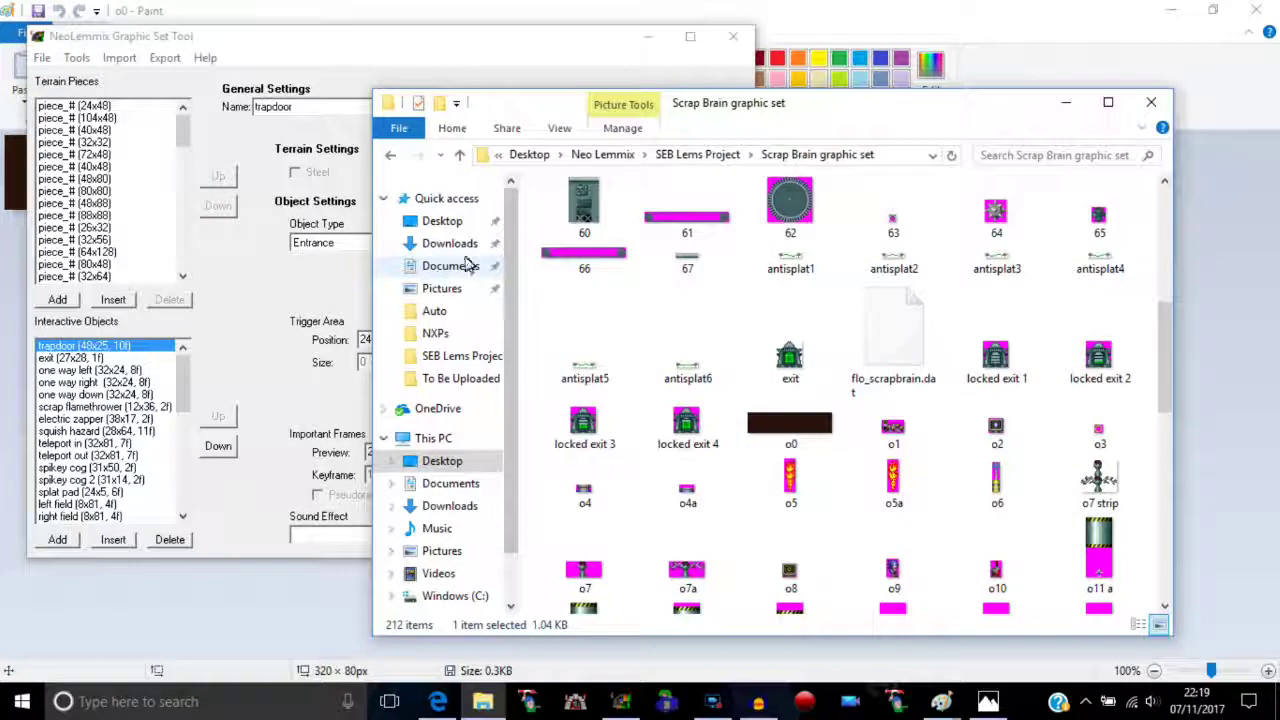
{"action": "left_click", "coordinate": [432, 222]}
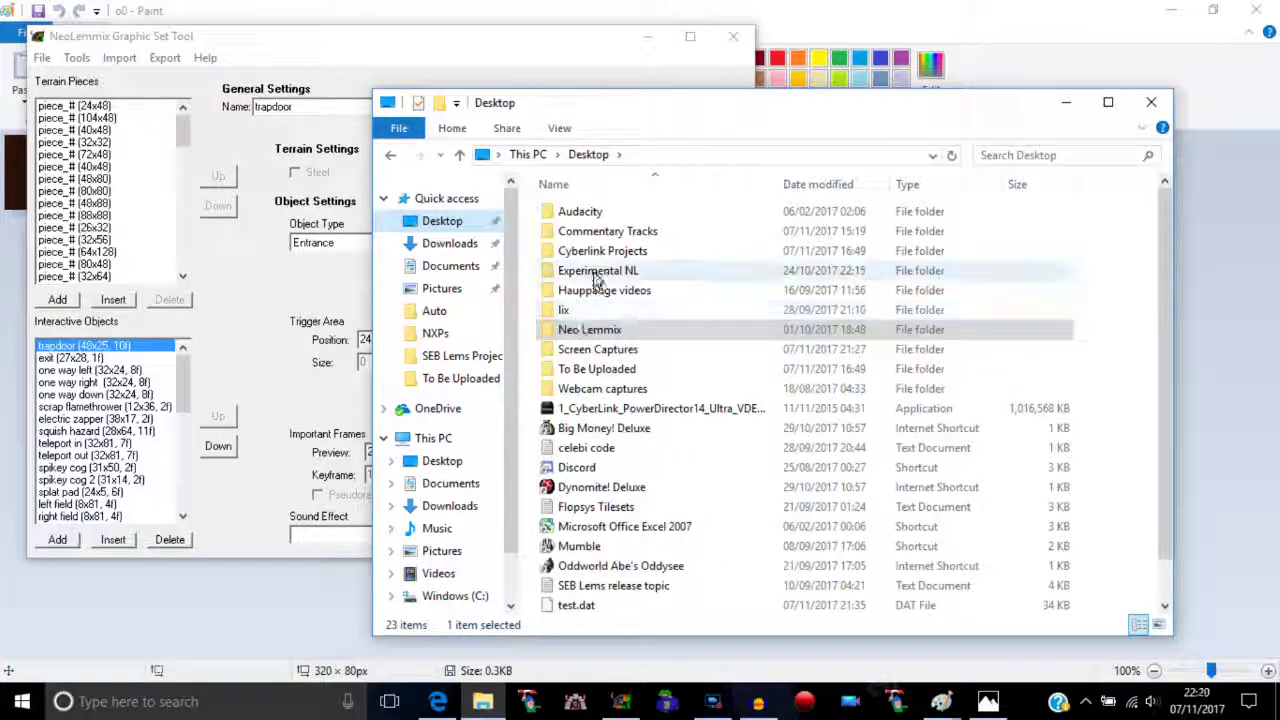
{"action": "left_click", "coordinate": [593, 333]}
{"action": "double_click", "coordinate": [593, 333]}
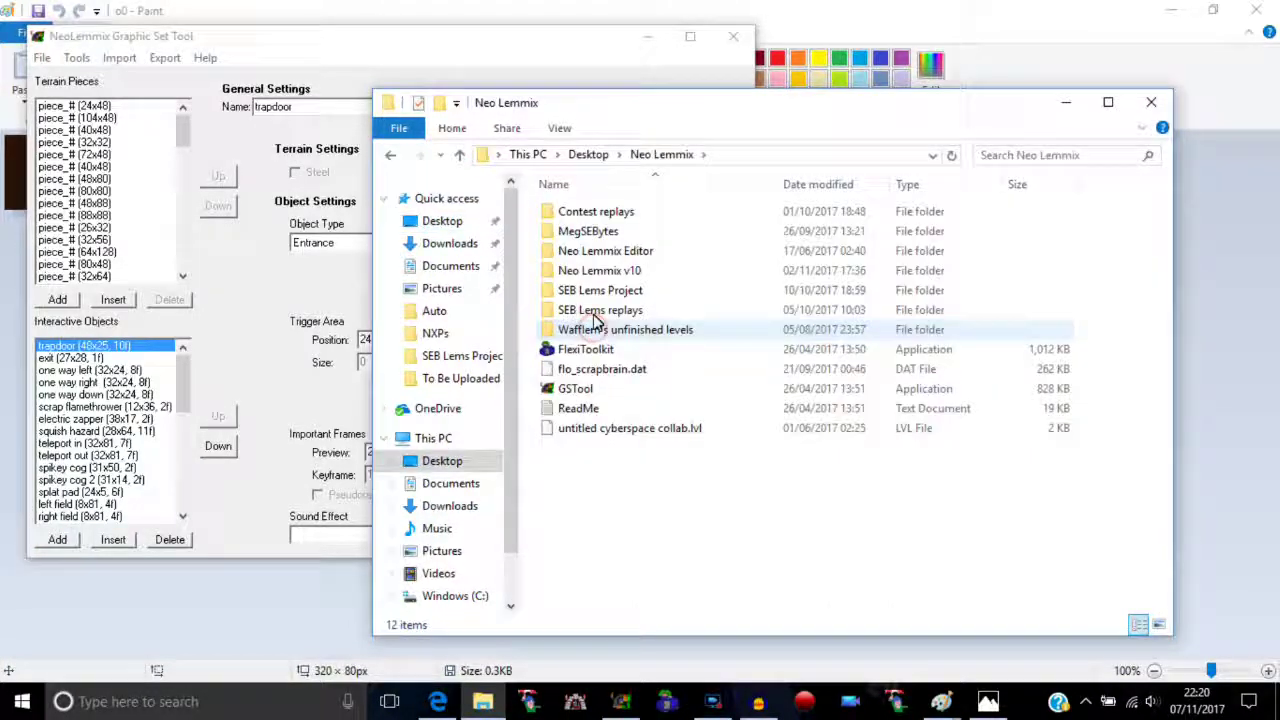
{"action": "double_click", "coordinate": [596, 251]}
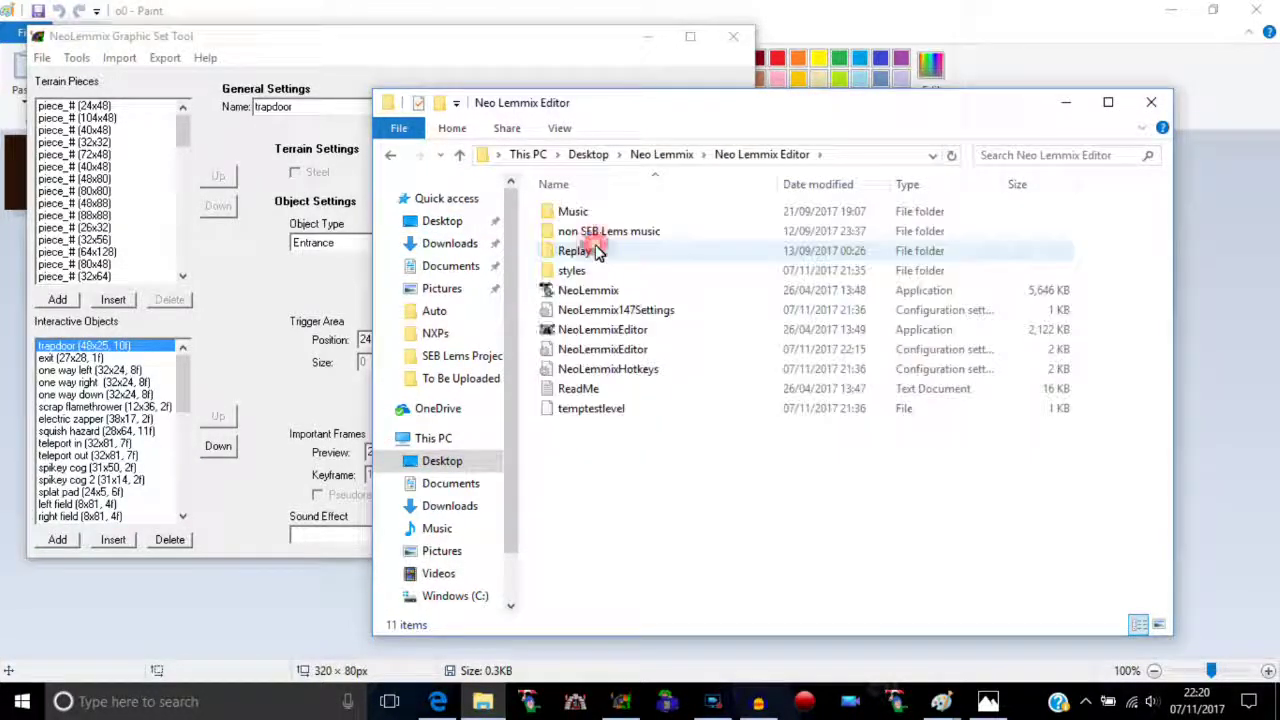
{"action": "double_click", "coordinate": [572, 271]}
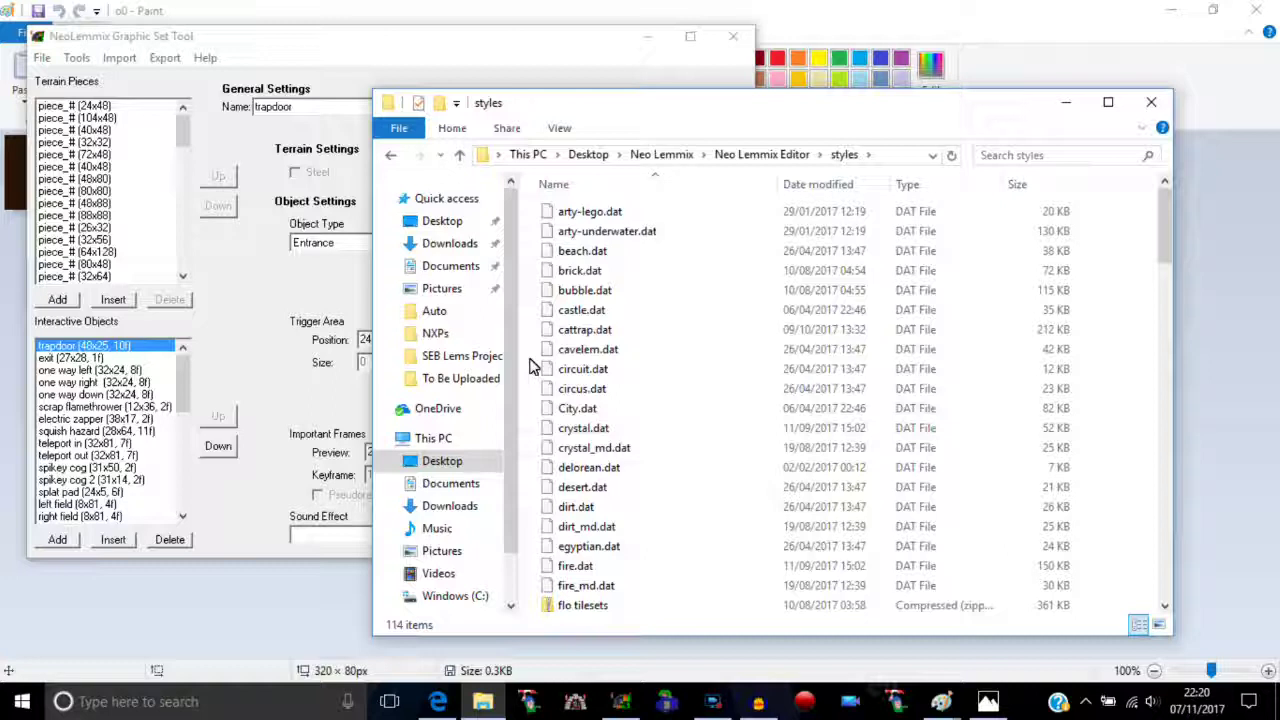
{"action": "left_click_drag", "start_coordinate": [1160, 215], "coordinate": [1172, 620]}
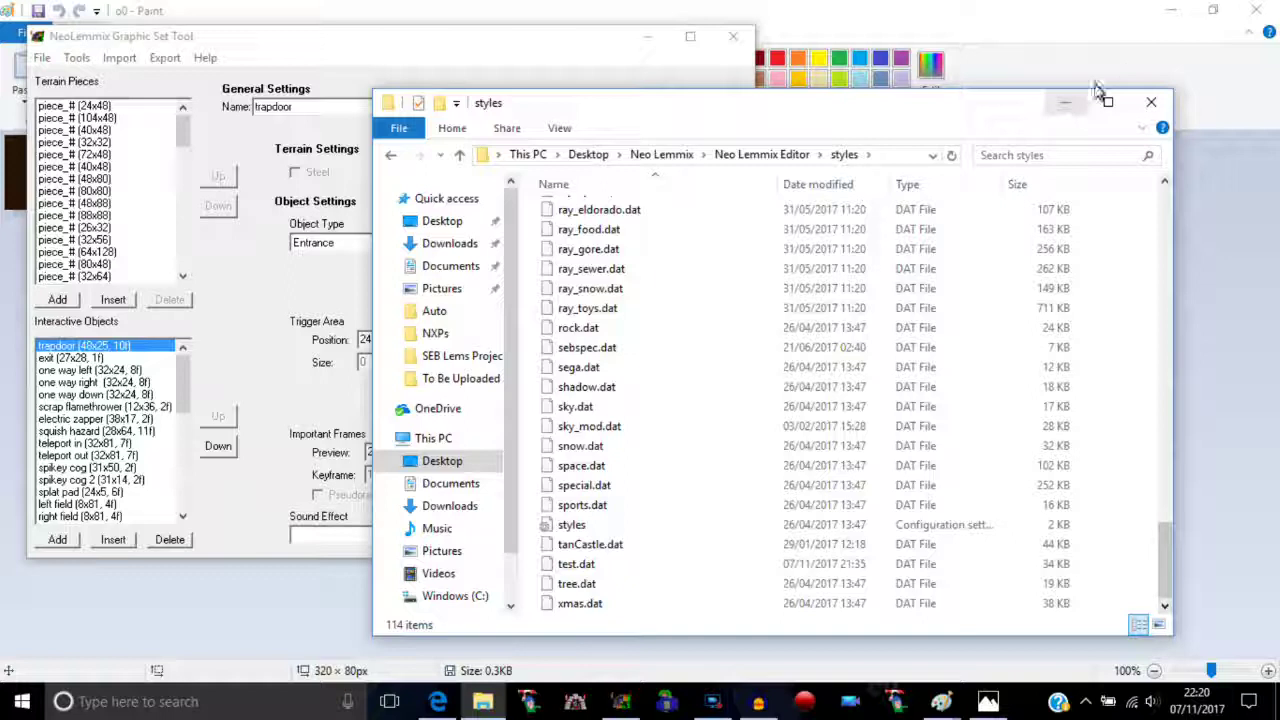
{"action": "left_click", "coordinate": [1150, 103]}
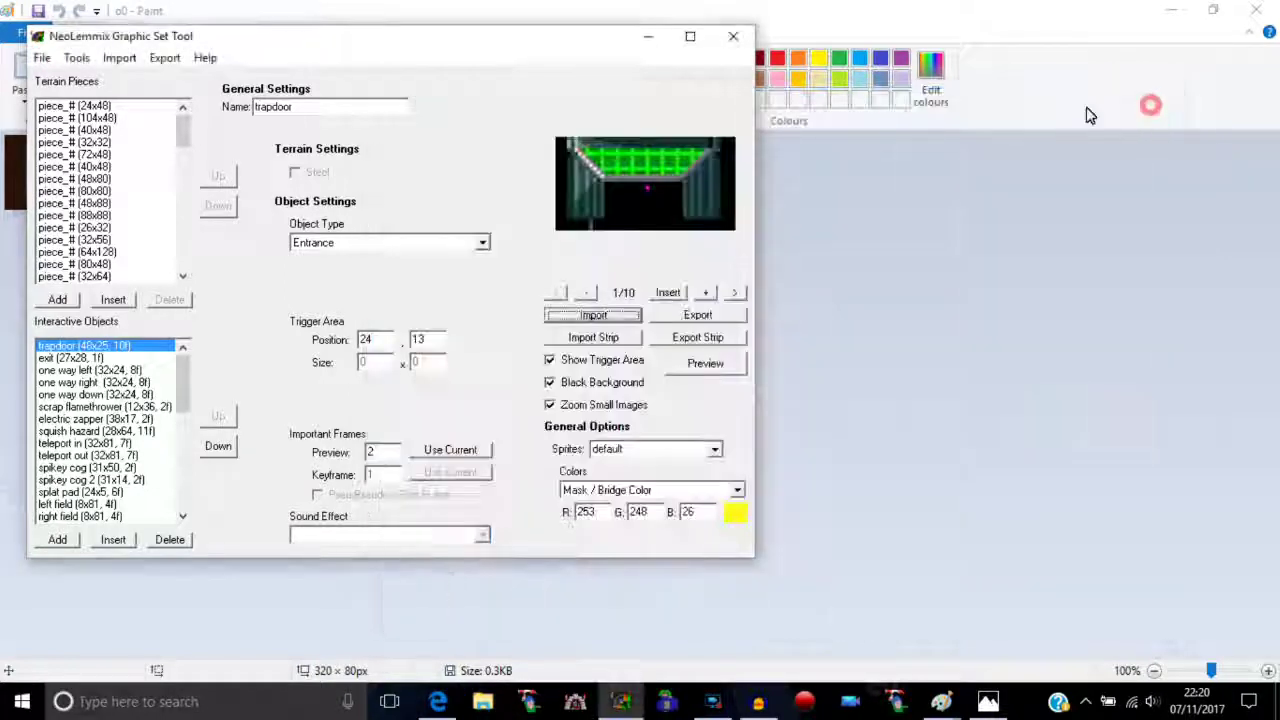
- Back out of closing the Graphic Set Tool at the save prompt, and clear away the o0 Paint window and the photo viewer
{"action": "left_click", "coordinate": [736, 37]}
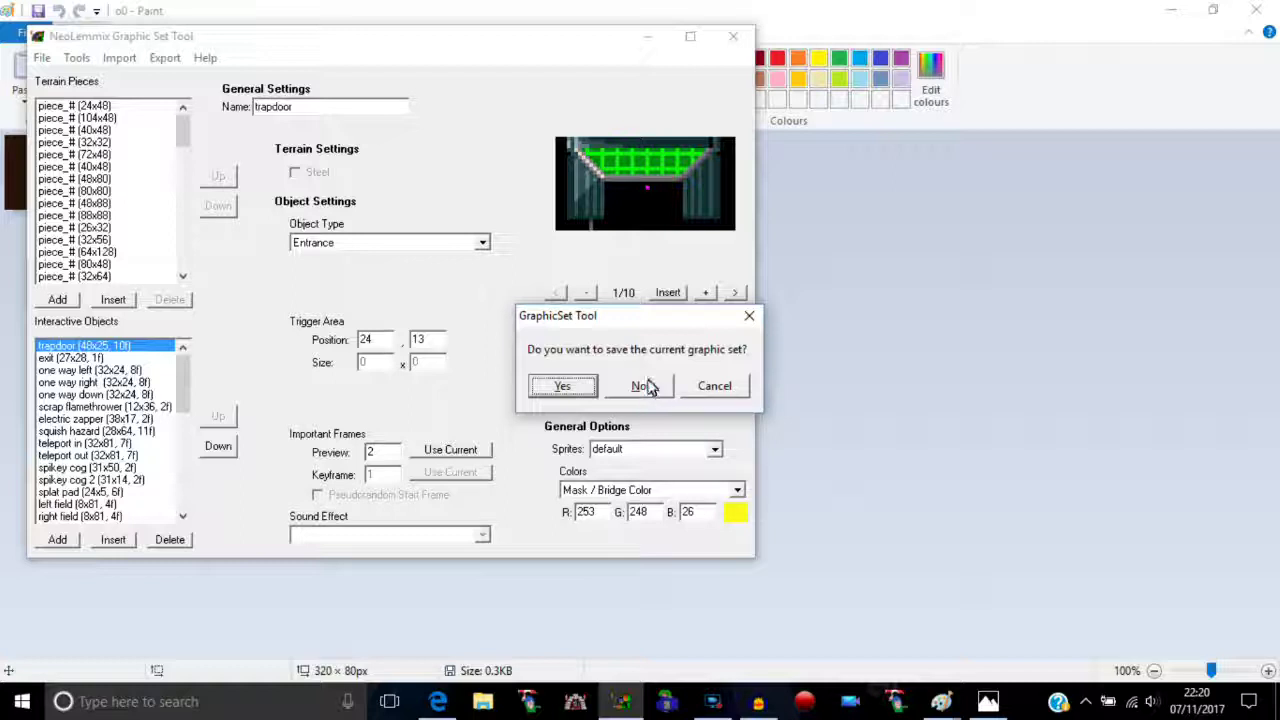
{"action": "left_click", "coordinate": [716, 387]}
{"action": "left_click", "coordinate": [1172, 12]}
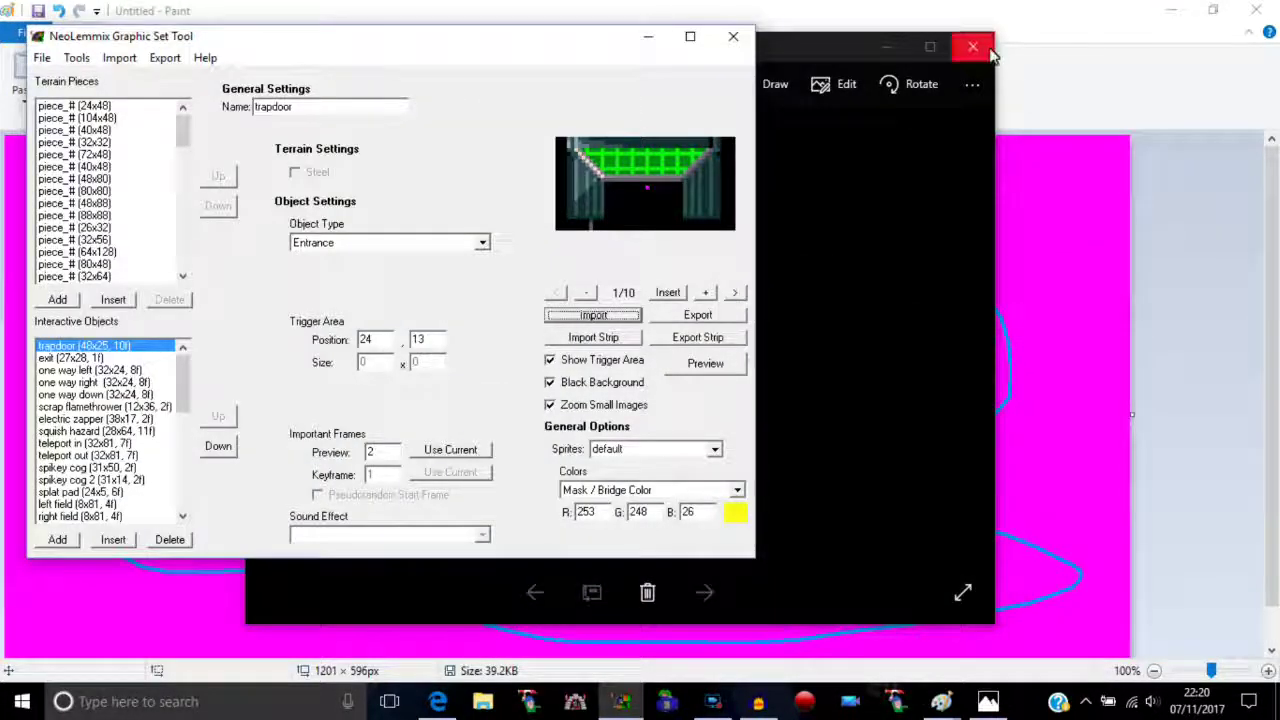
{"action": "left_click", "coordinate": [988, 52]}
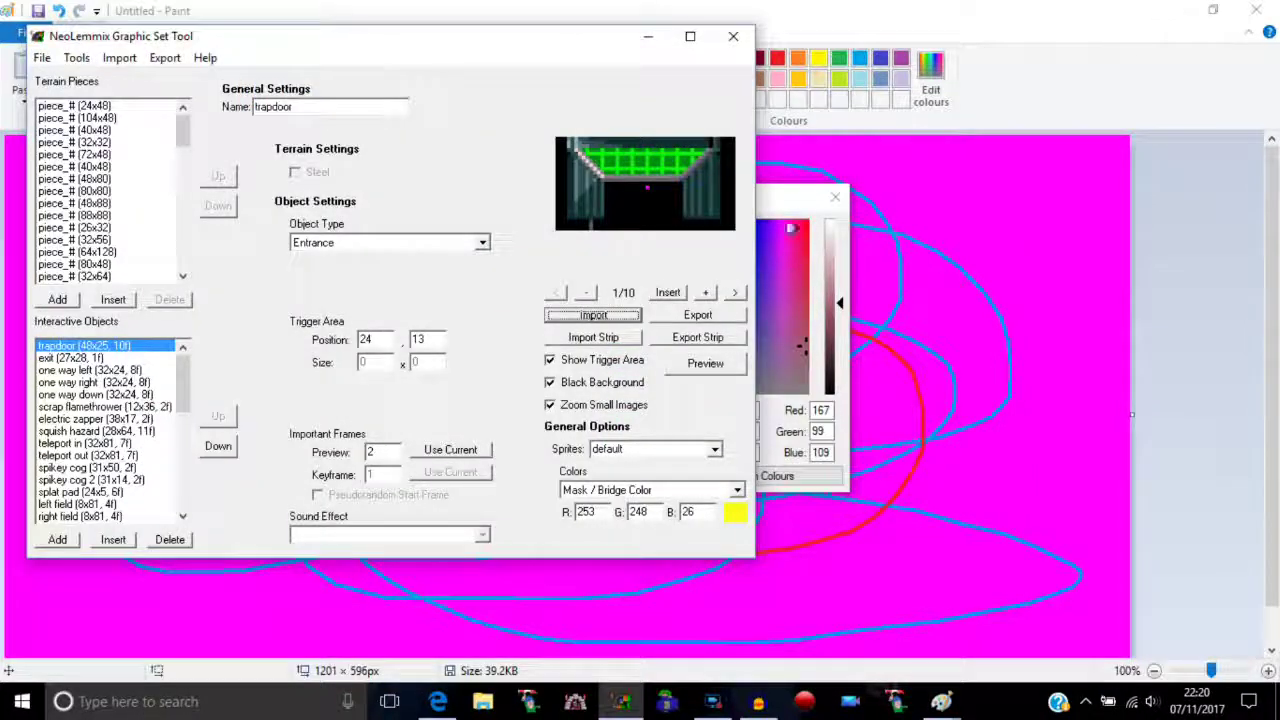
- Dismiss Paint's colour editor behind the Graphic Set Tool and close the Untitled drawing without saving its changes
{"action": "left_click", "coordinate": [648, 36]}
{"action": "left_click", "coordinate": [836, 198]}
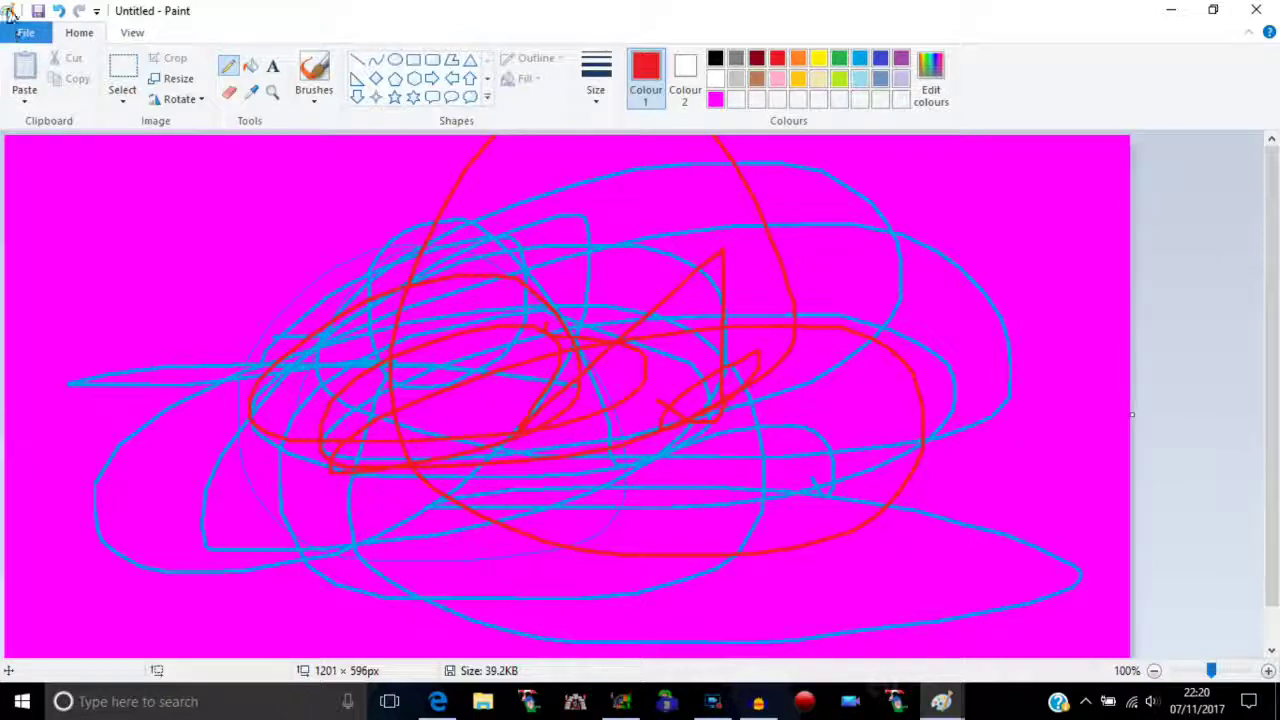
{"action": "left_click", "coordinate": [24, 32]}
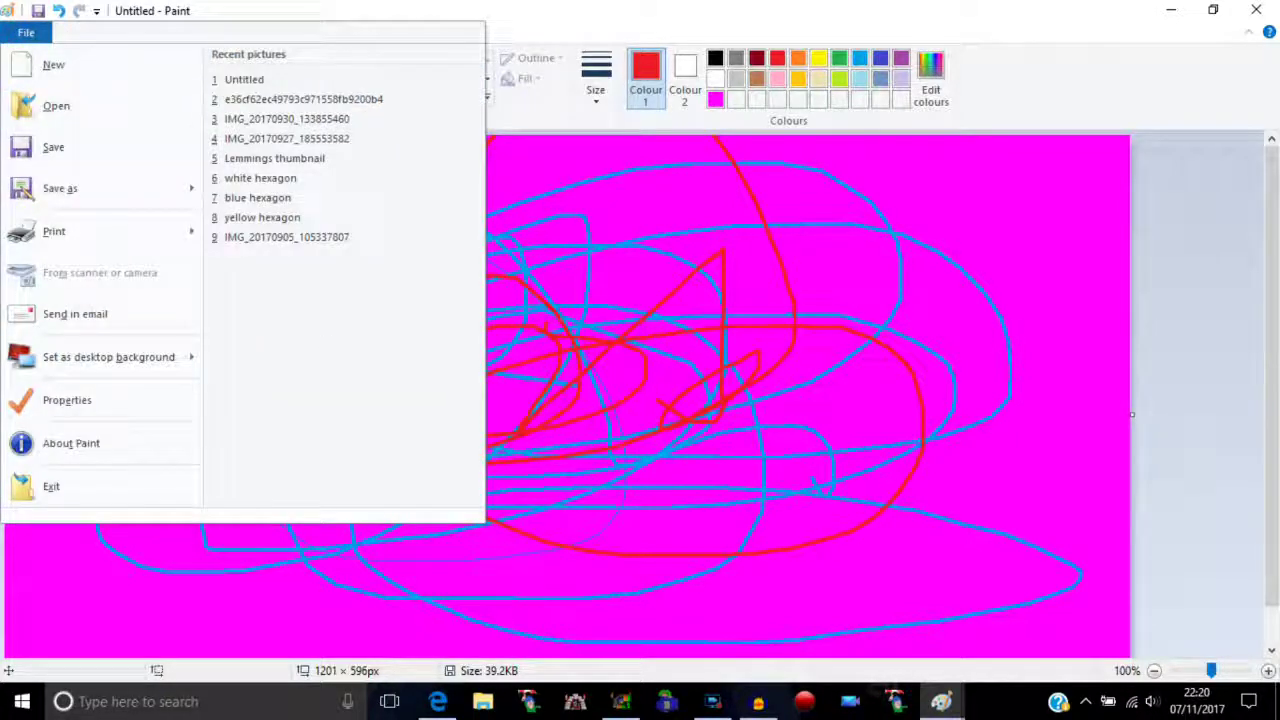
{"action": "left_click", "coordinate": [903, 8]}
{"action": "left_click", "coordinate": [1256, 10]}
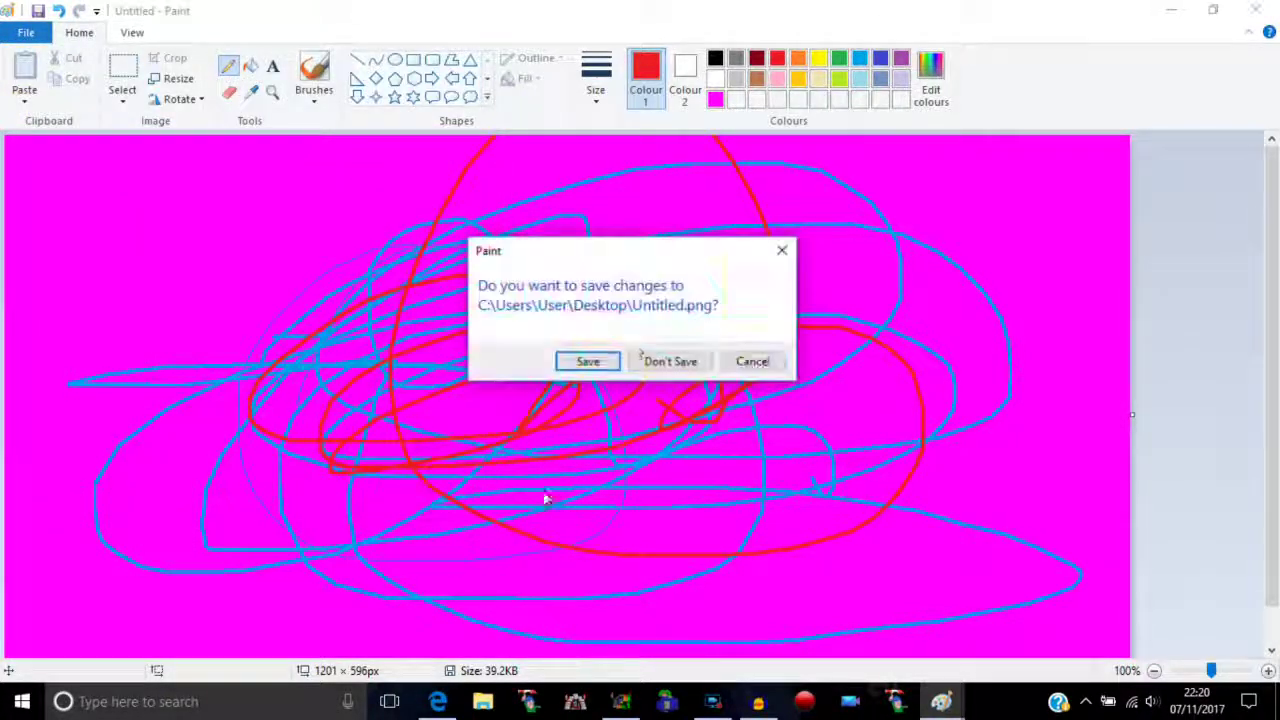
{"action": "left_click", "coordinate": [670, 362]}
- Switch back to the Graphic Set Tool and close it without saving the current graphic set
{"action": "left_click", "coordinate": [619, 701]}
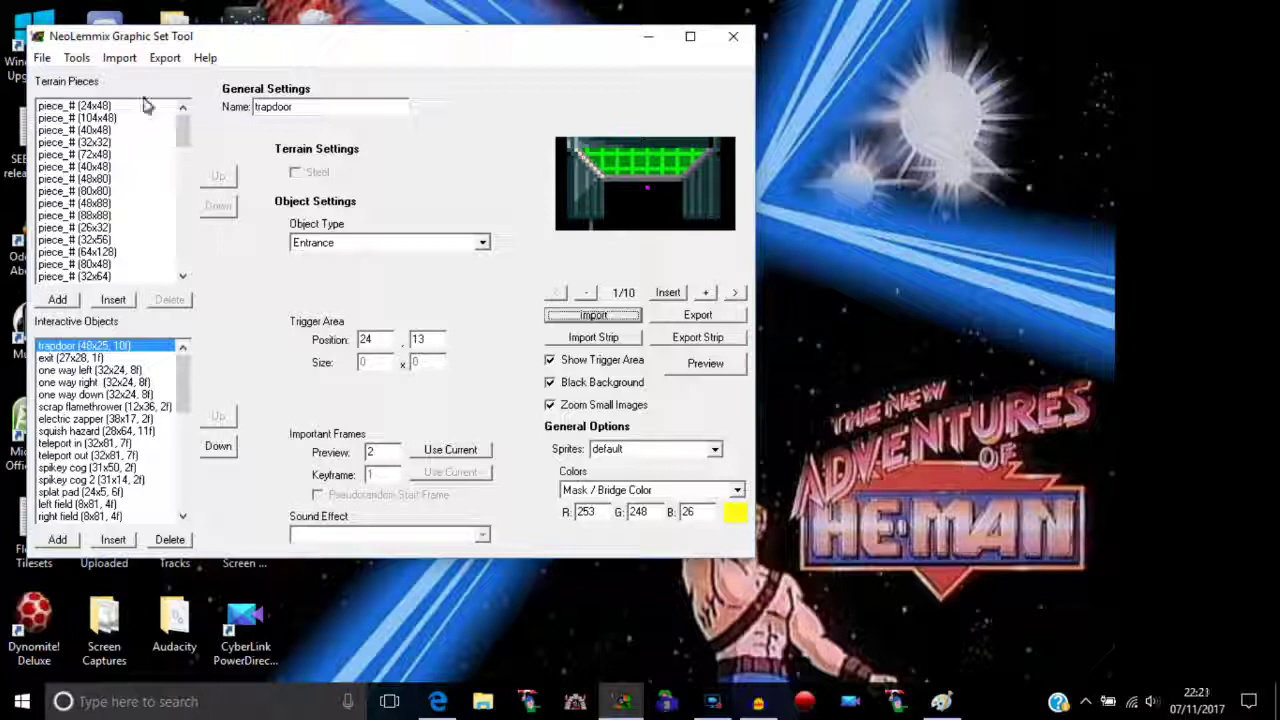
{"action": "left_click", "coordinate": [733, 36]}
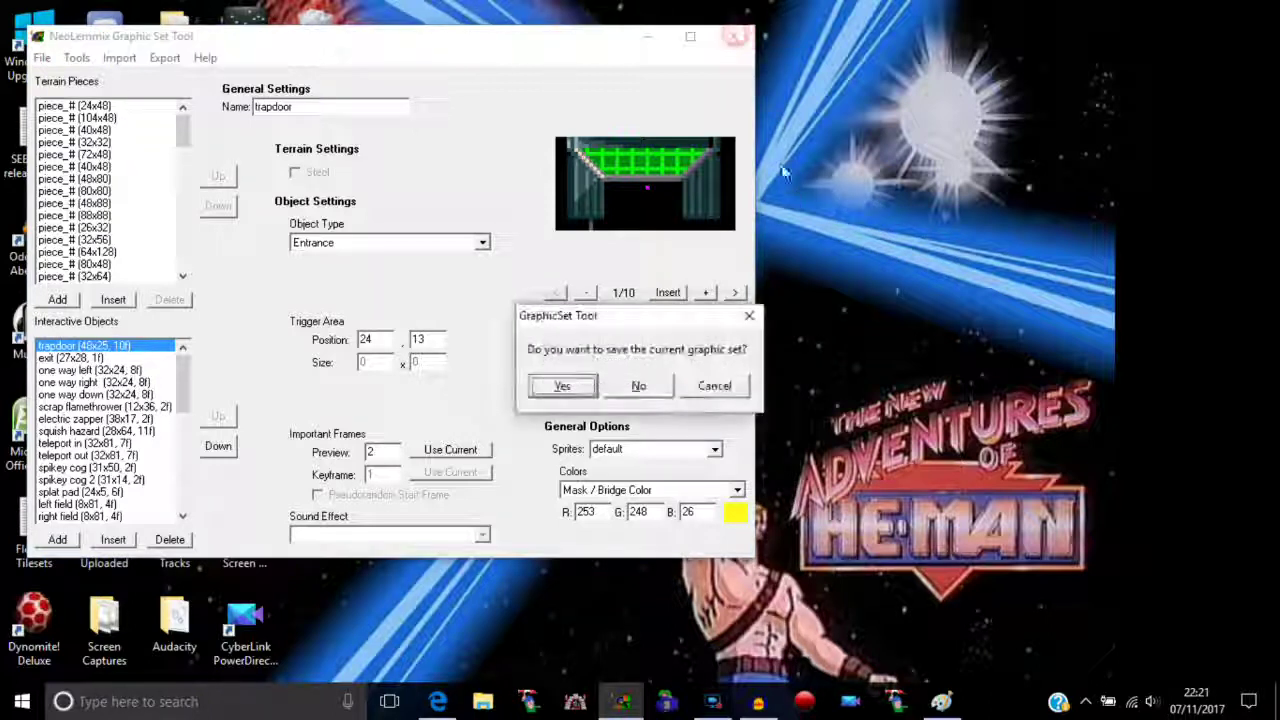
{"action": "left_click", "coordinate": [652, 395]}
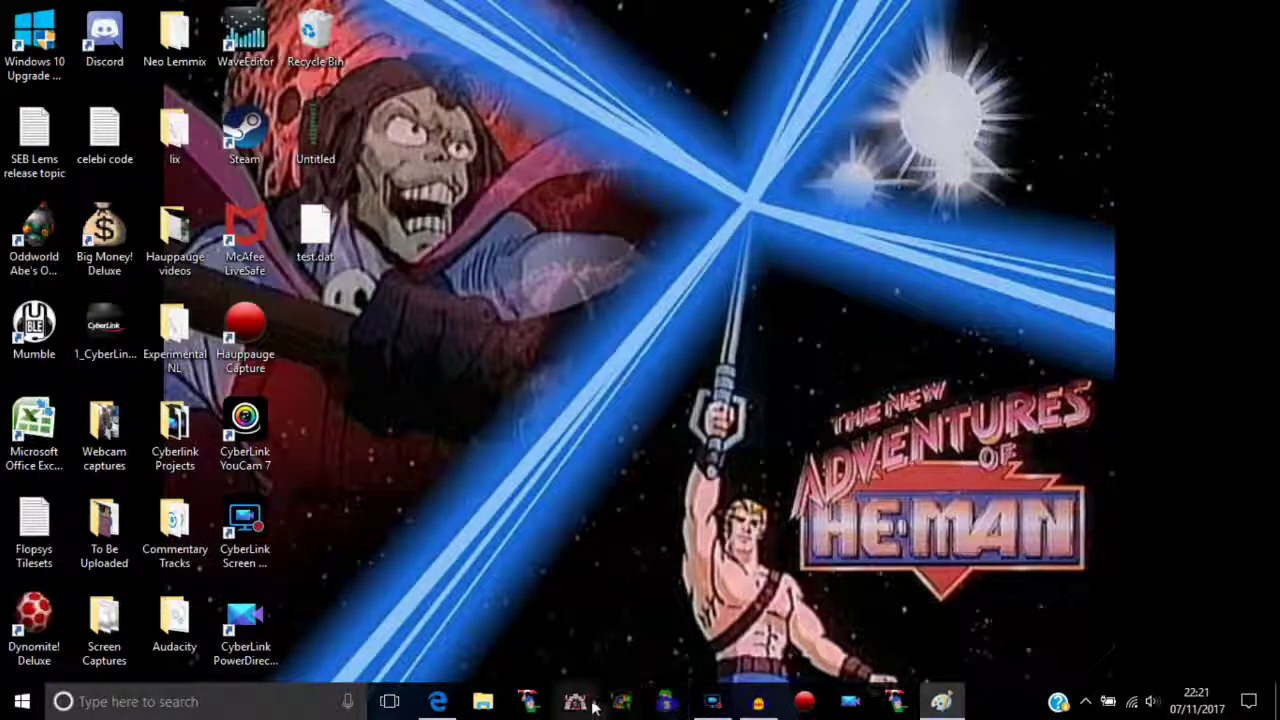
{"action": "left_click", "coordinate": [713, 700]}
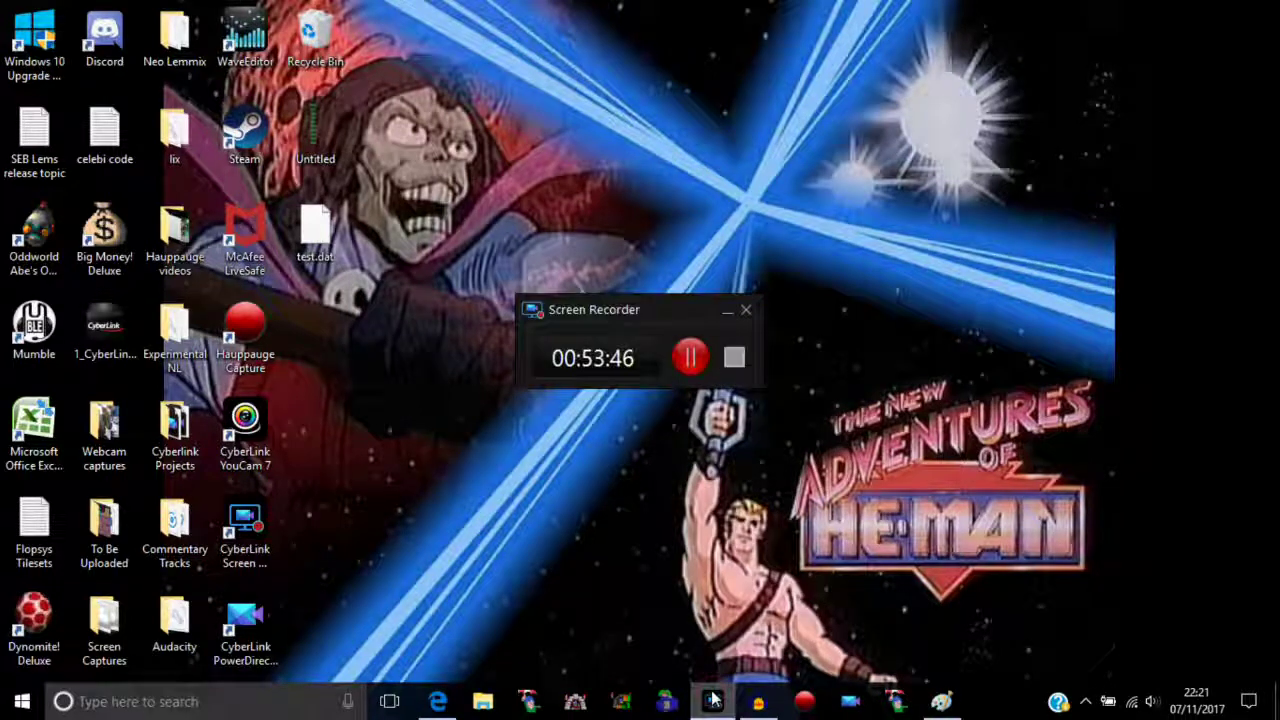
{"action": "left_click", "coordinate": [757, 702]}
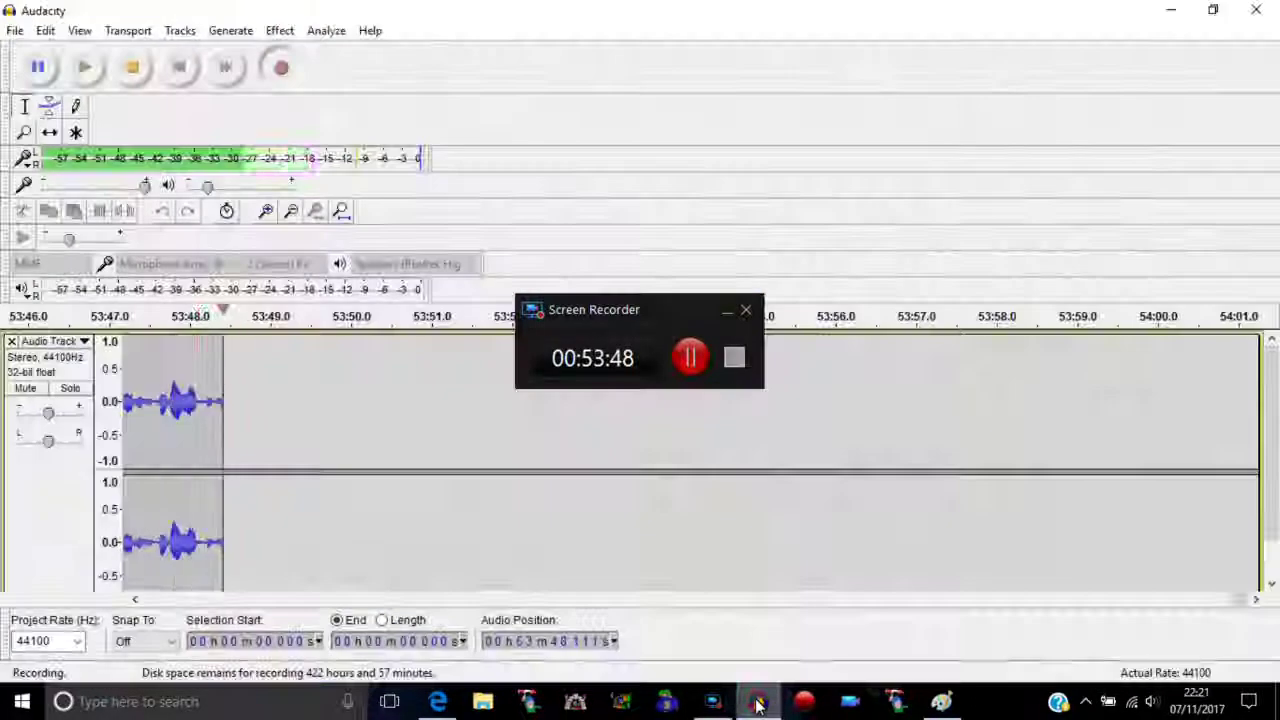